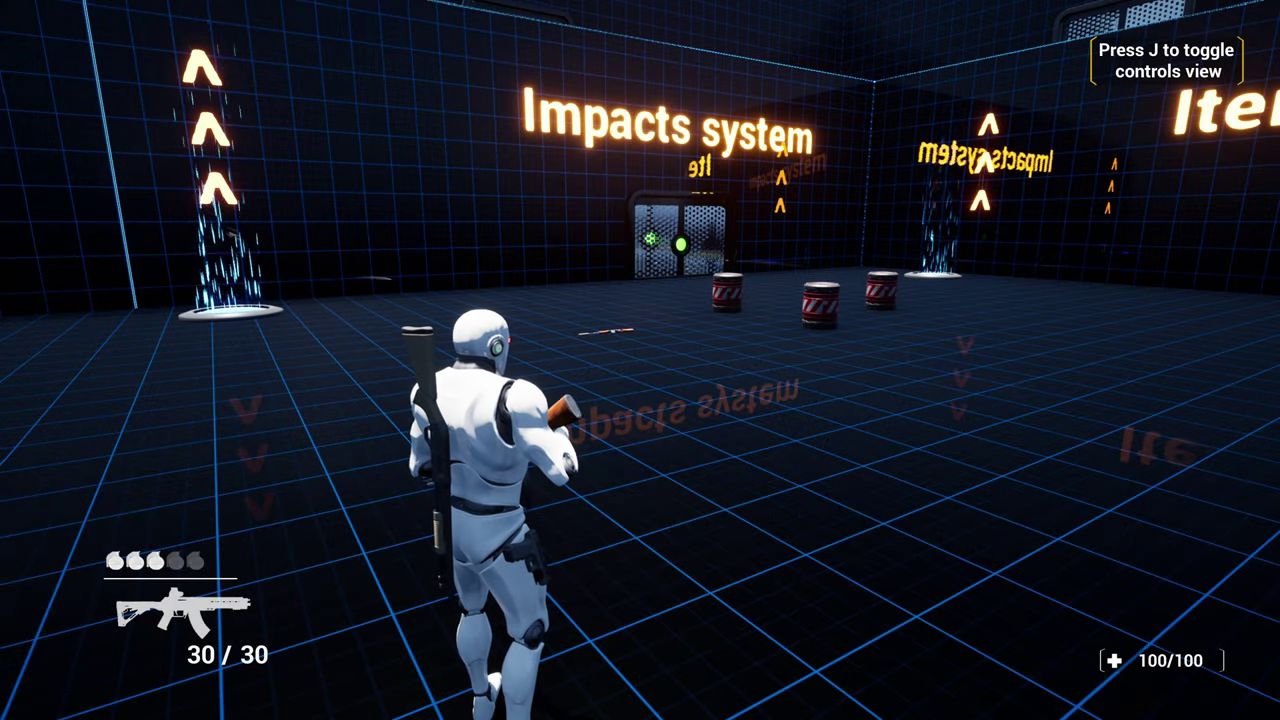
Aim the rifle in the running level and fire at the striped barrels through the collimator sight.
{"action": "right_click", "coordinate": [640, 360]}
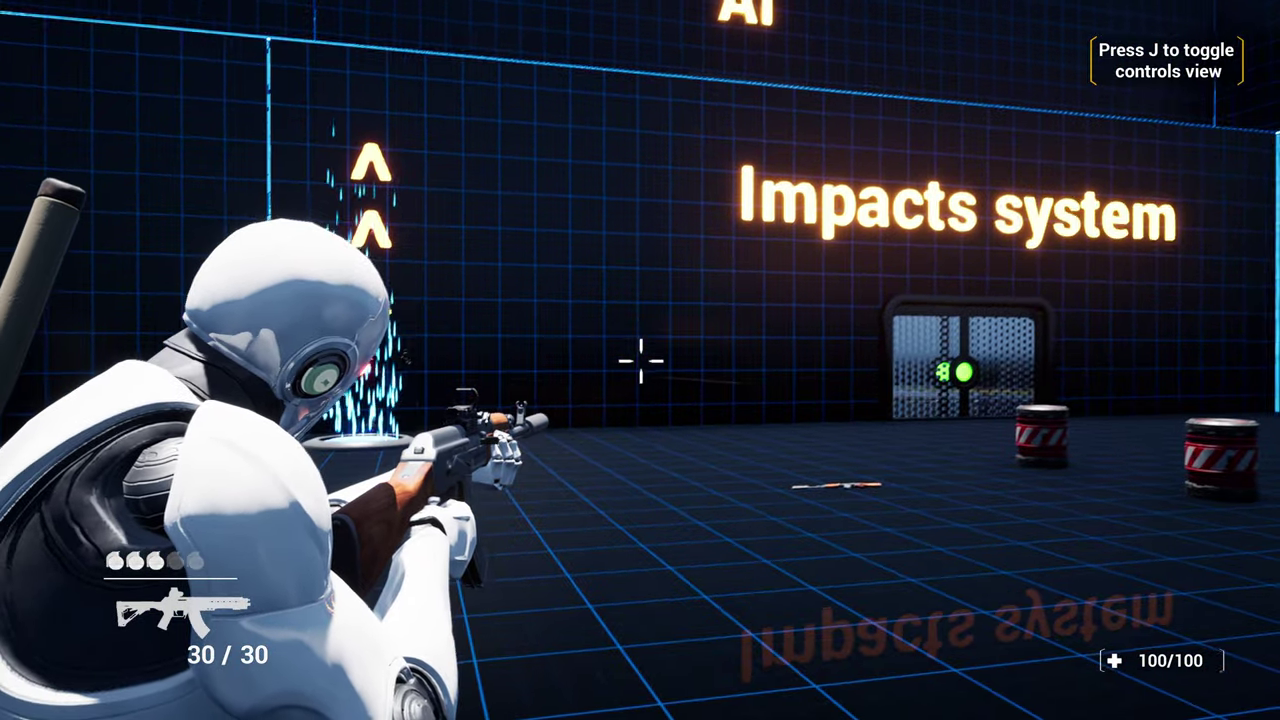
{"action": "right_click_drag", "start_coordinate": [640, 360], "coordinate": [640, 360]}
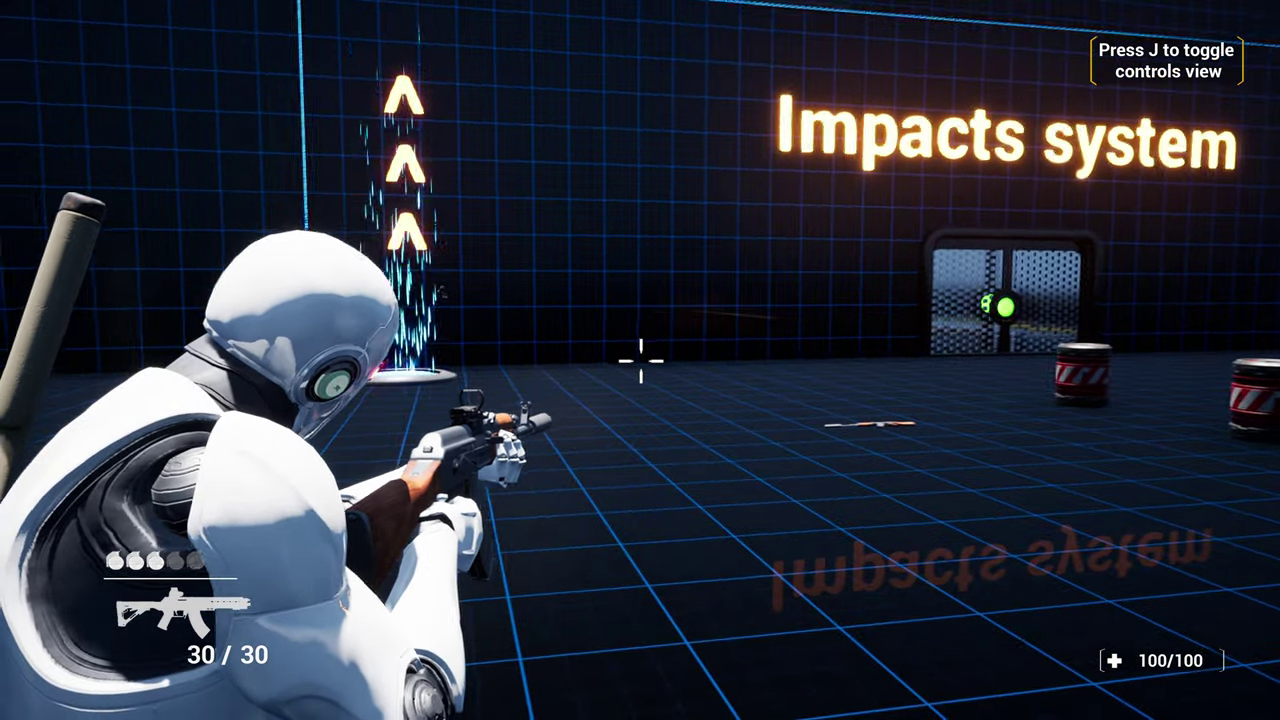
{"action": "right_click_drag", "start_coordinate": [640, 360], "coordinate": [640, 360]}
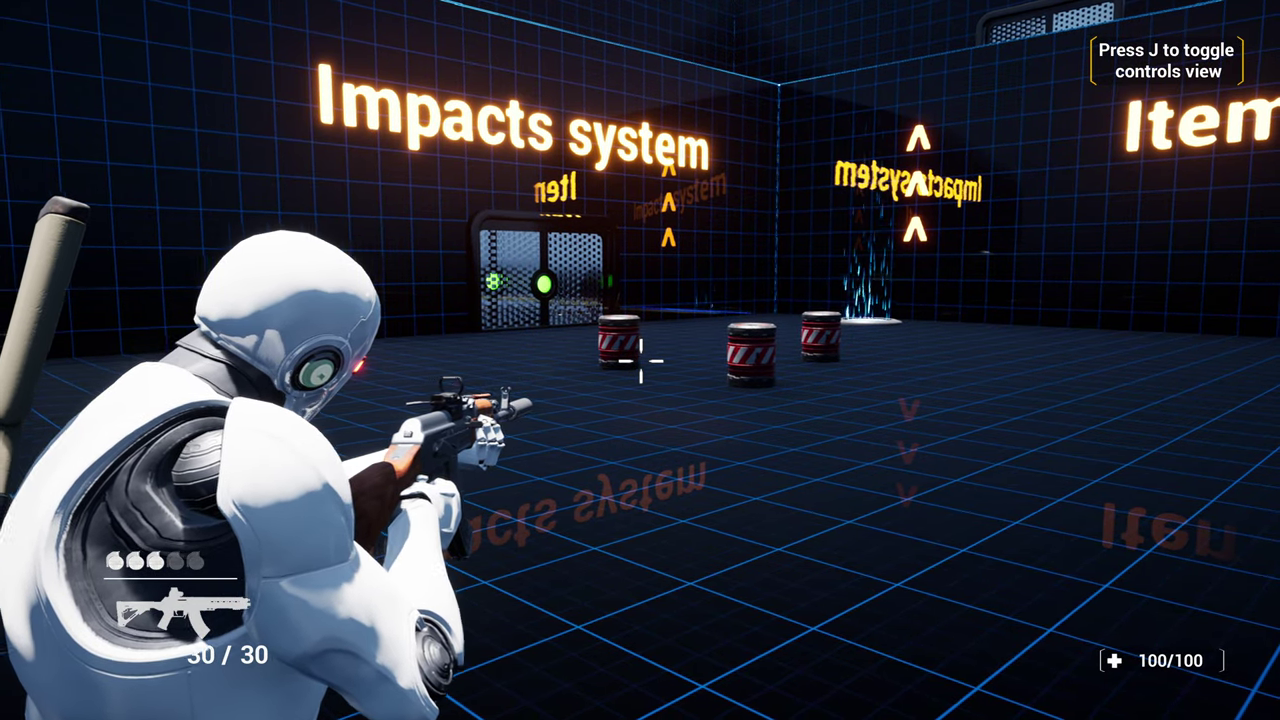
{"action": "right_click_drag", "start_coordinate": [640, 360], "coordinate": [640, 360]}
{"action": "left_click_drag", "start_coordinate": [640, 360], "coordinate": [640, 360]}
{"action": "right_click_drag", "start_coordinate": [640, 360], "coordinate": [640, 360]}
{"action": "left_click_drag", "start_coordinate": [640, 360], "coordinate": [640, 360]}
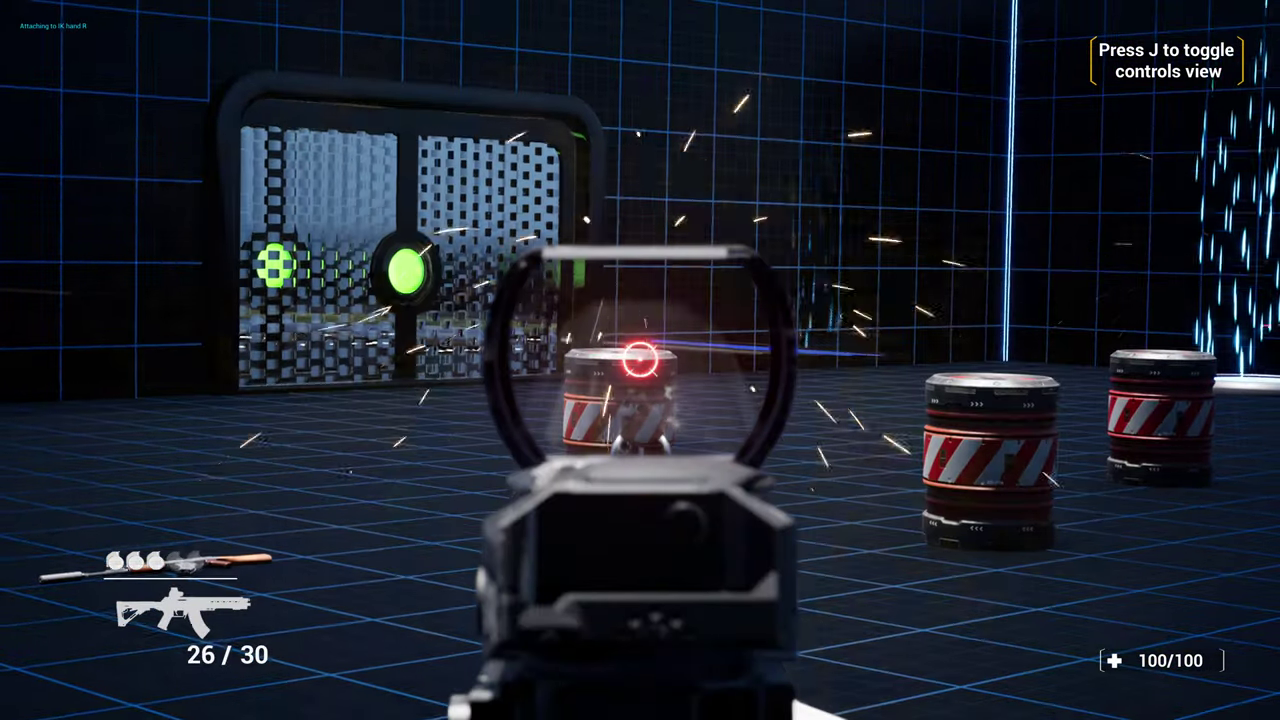
{"action": "right_click_drag", "start_coordinate": [640, 360], "coordinate": [640, 360]}
Walk the character to the AK-47 lying on the floor and pick it up.
{"action": "key", "text": "w"}
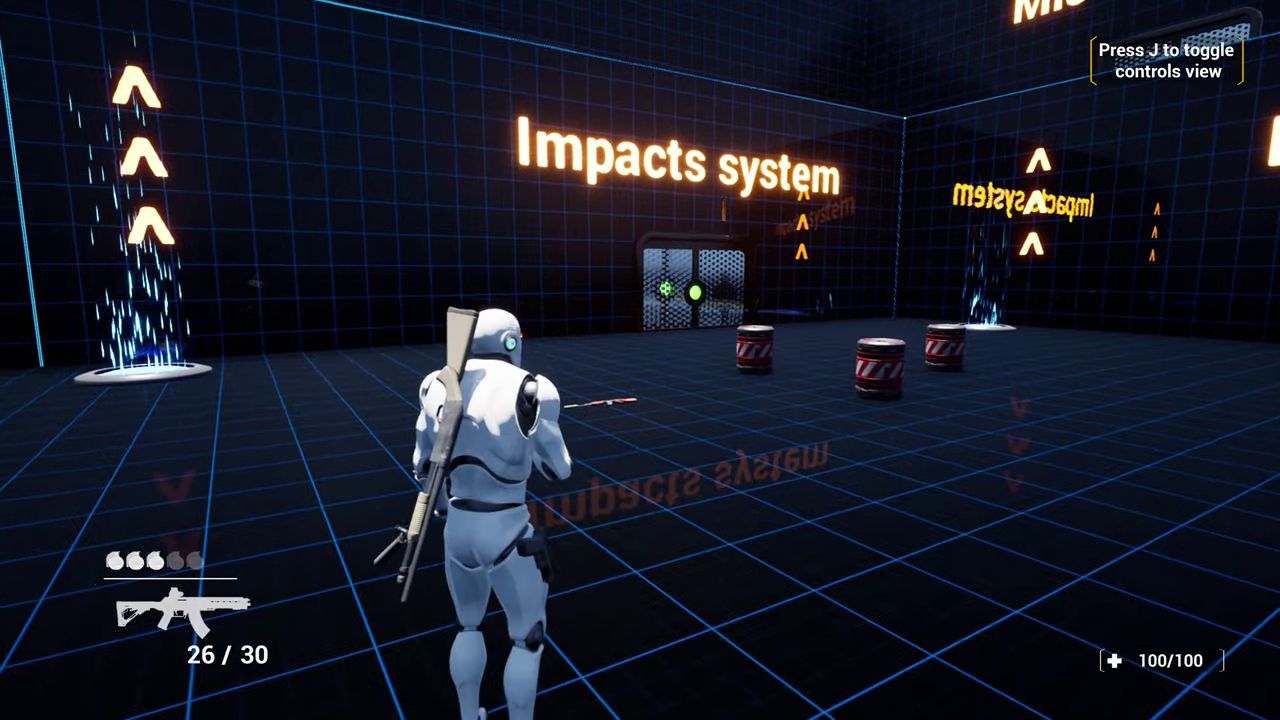
{"action": "key", "text": "w"}
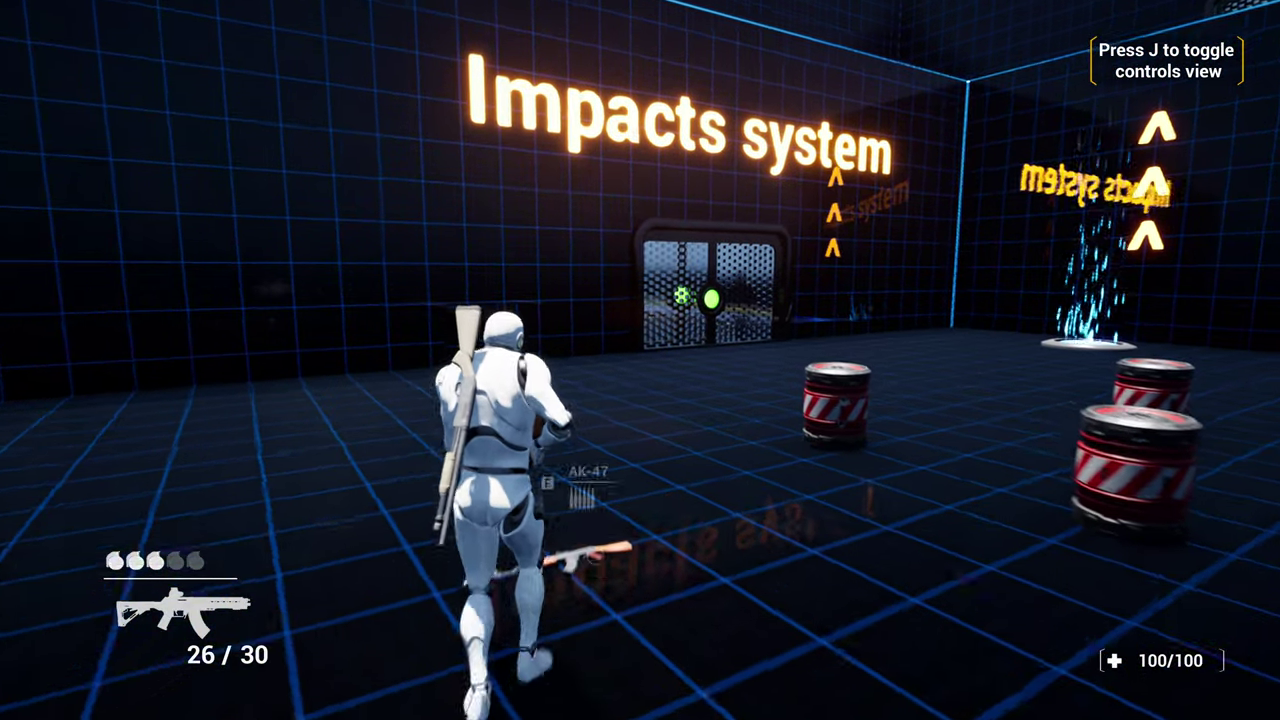
{"action": "key", "text": "e"}
Shoot the explosive barrels near the Impacts system wall, turn the character around and end the play session.
{"action": "right_click_drag", "start_coordinate": [640, 360], "coordinate": [640, 360]}
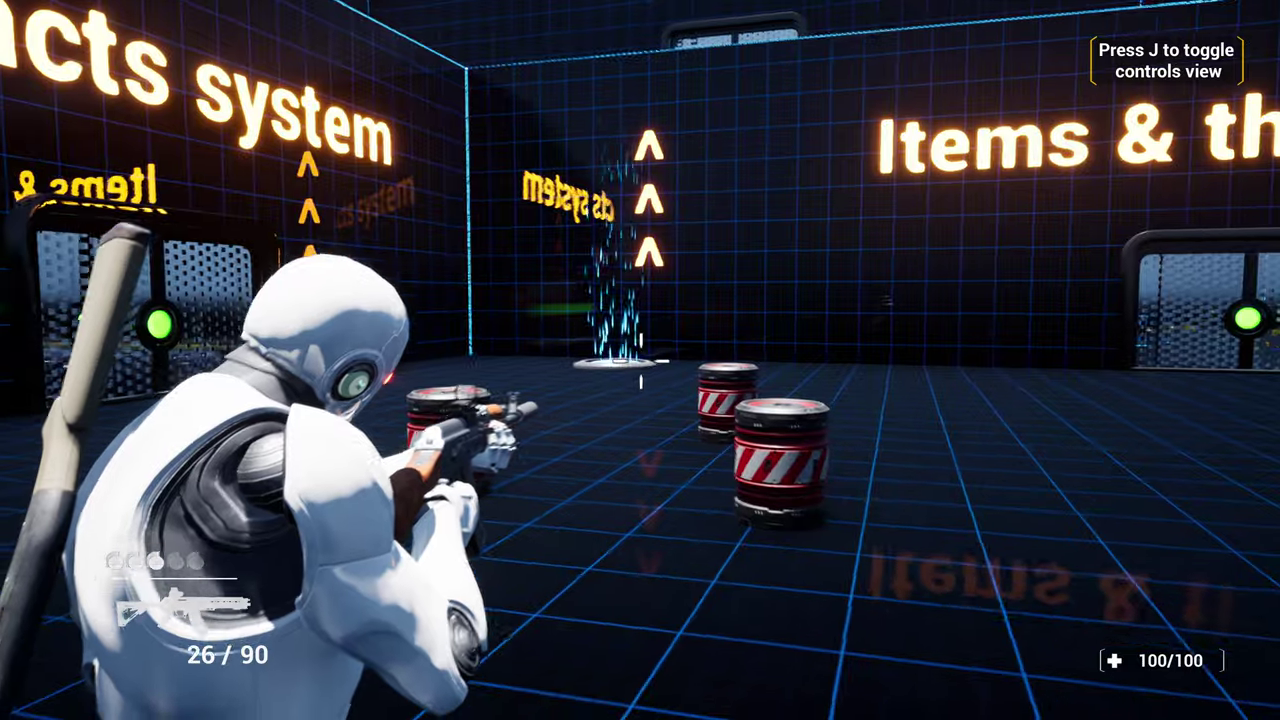
{"action": "left_click_drag", "start_coordinate": [640, 360], "coordinate": [640, 360]}
{"action": "left_click", "coordinate": [640, 360]}
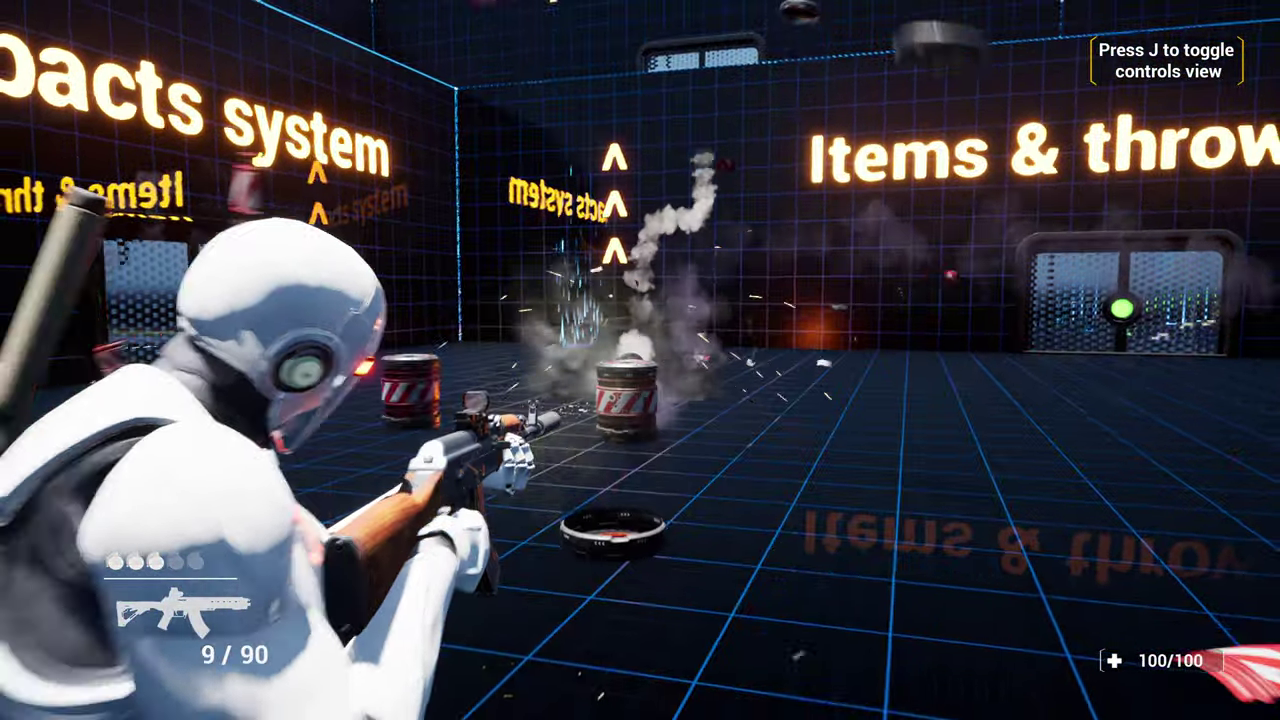
{"action": "right_click_drag", "start_coordinate": [640, 360], "coordinate": [640, 360]}
{"action": "key", "text": "w"}
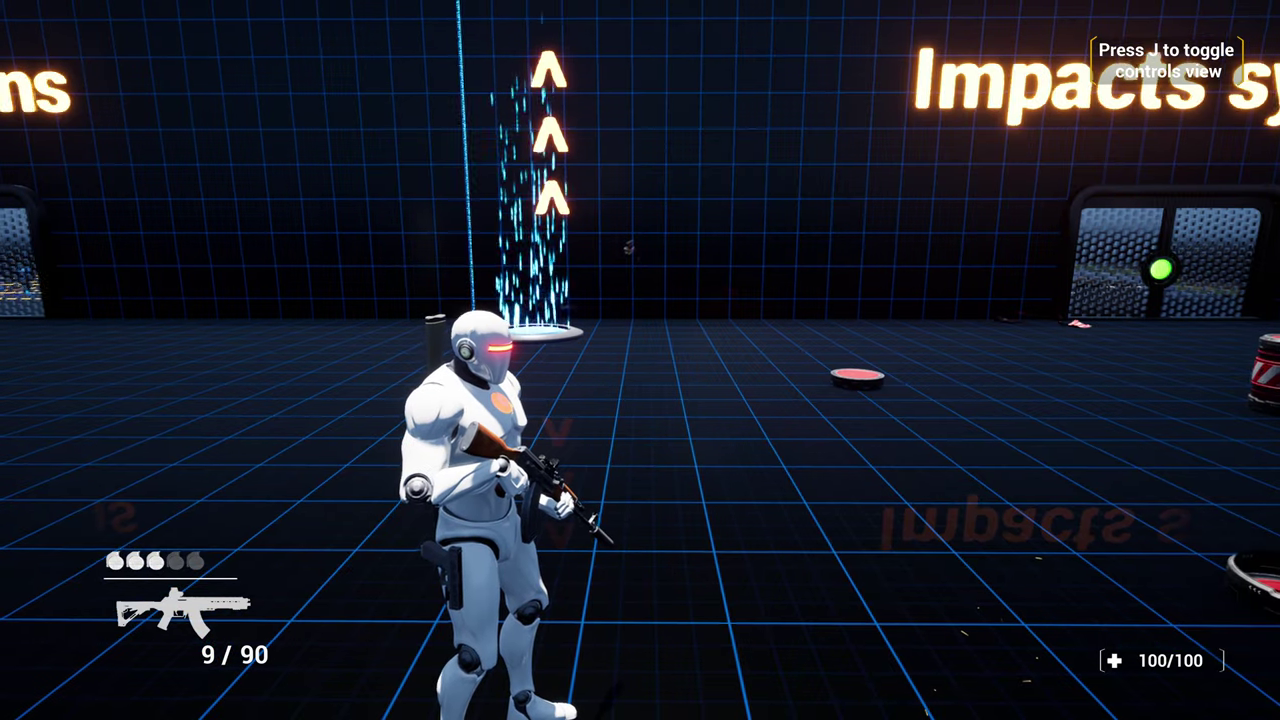
{"action": "key", "text": "Escape"}
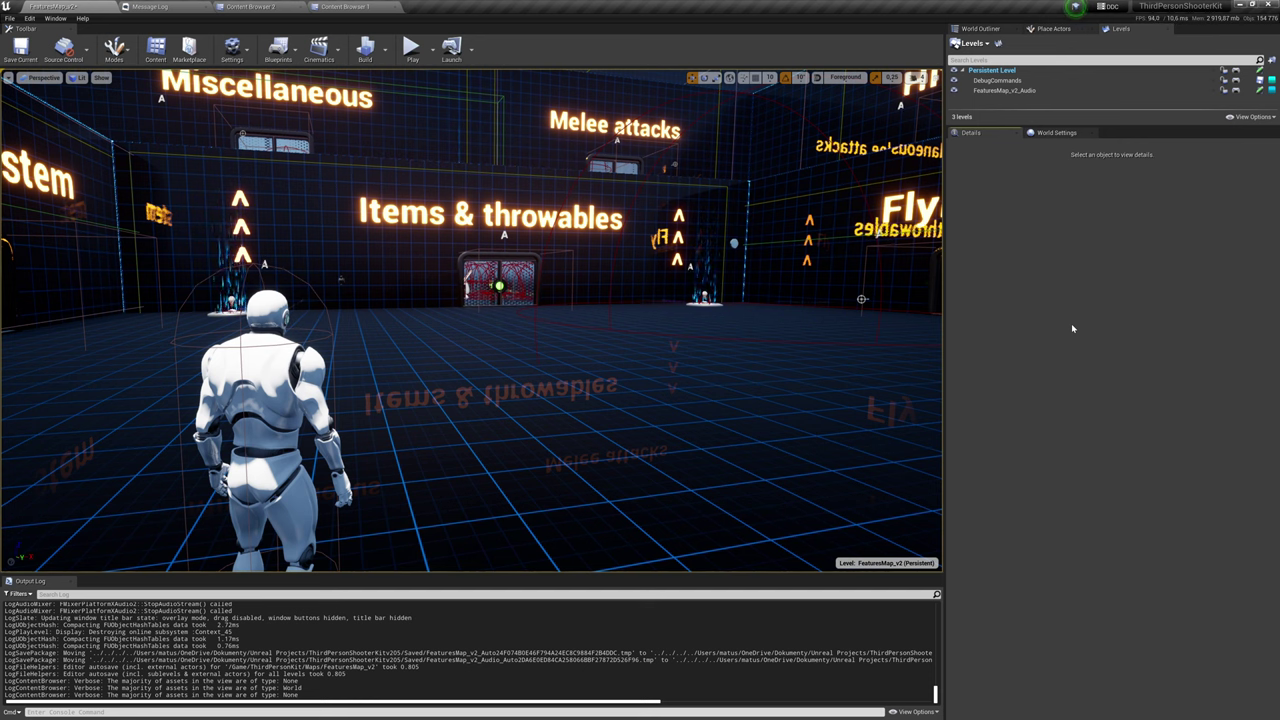
Show the Ka47 meshes folder, look at the FPS Weapon Bundle marketplace page in the browser and return to Unreal Editor.
{"action": "left_click", "coordinate": [398, 6]}
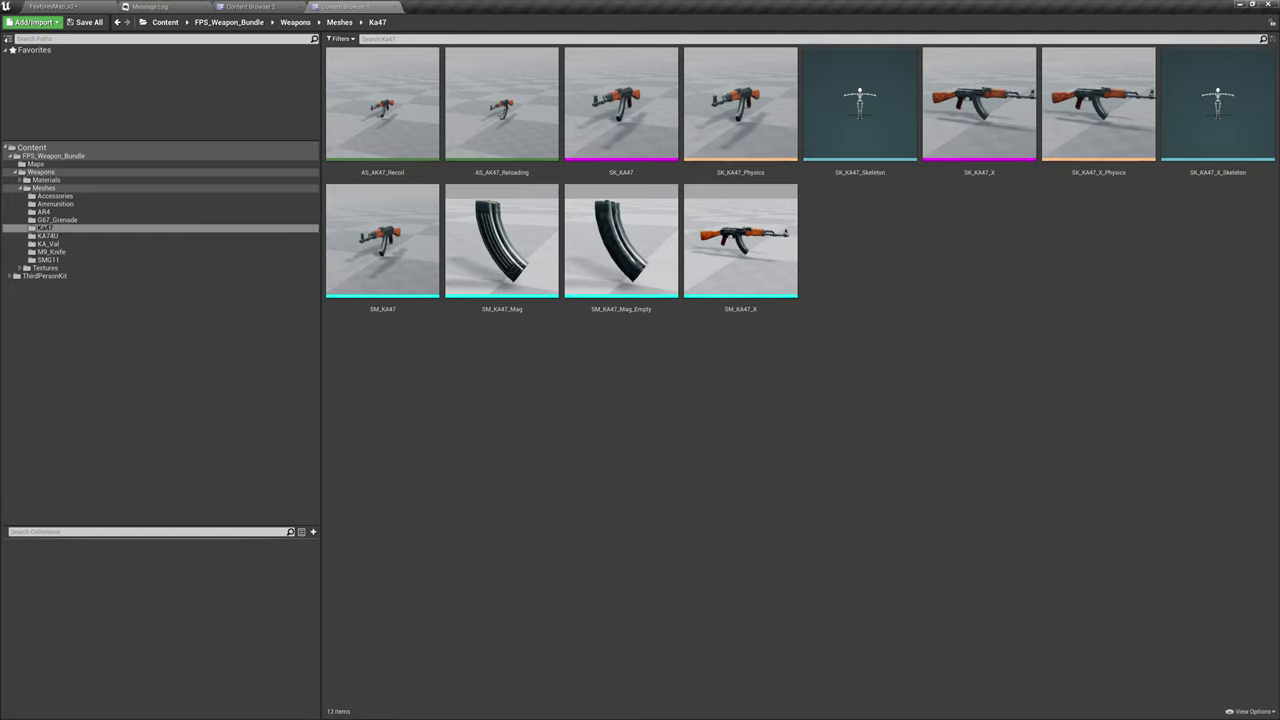
{"action": "left_click_drag", "start_coordinate": [0, 300], "coordinate": [718, 1]}
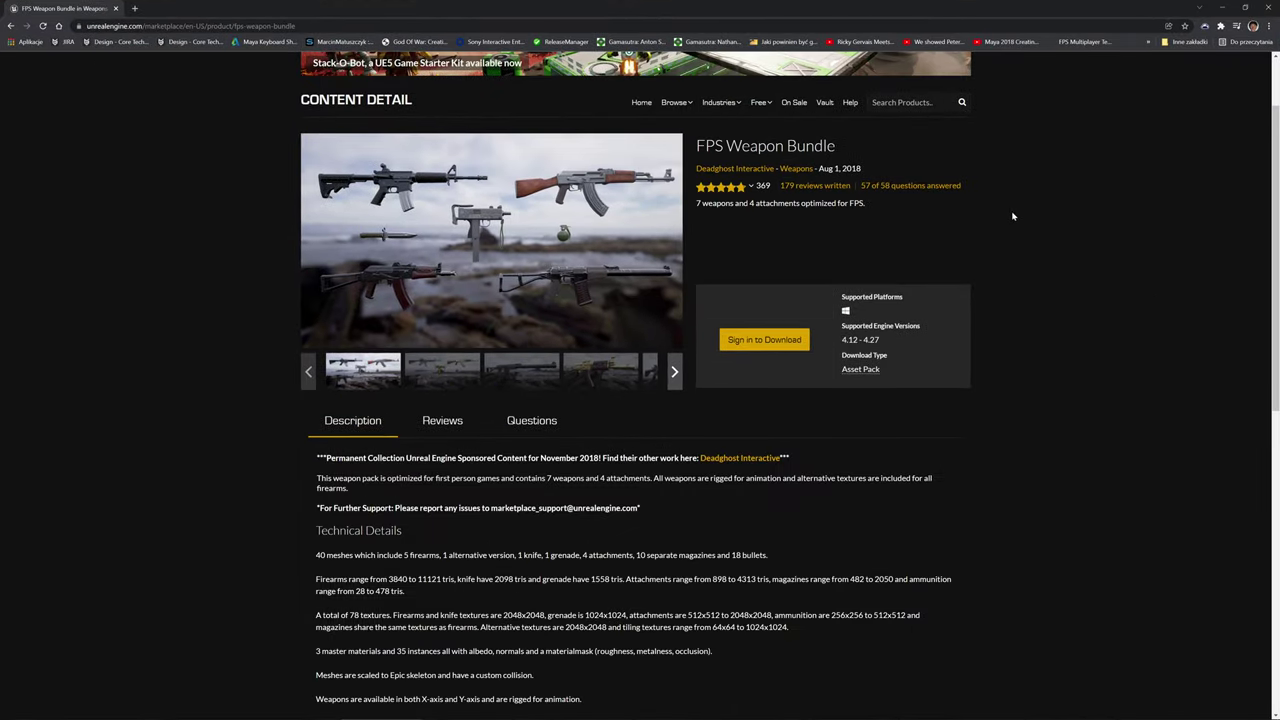
{"action": "key", "text": "alt+Tab"}
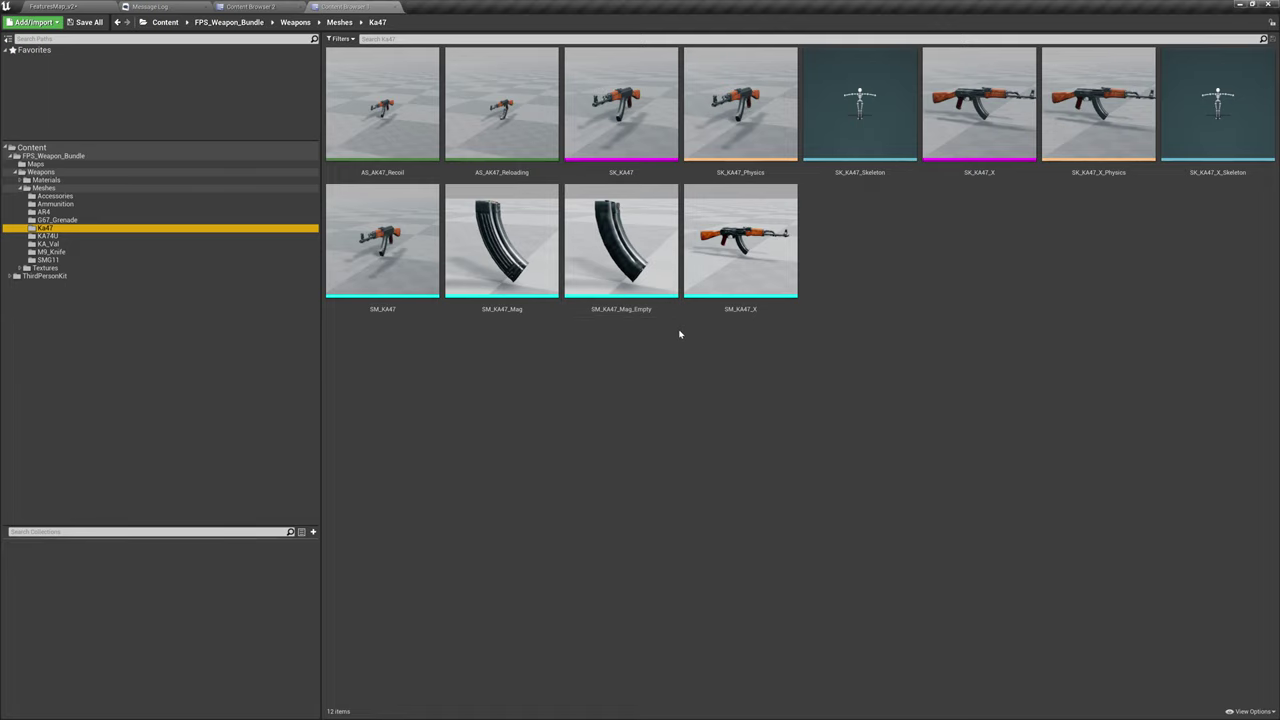
Open the SK_KA47 skeletal mesh and inspect the rifle close up from the side.
{"action": "left_click", "coordinate": [614, 117]}
{"action": "key", "text": "alt+Tab"}
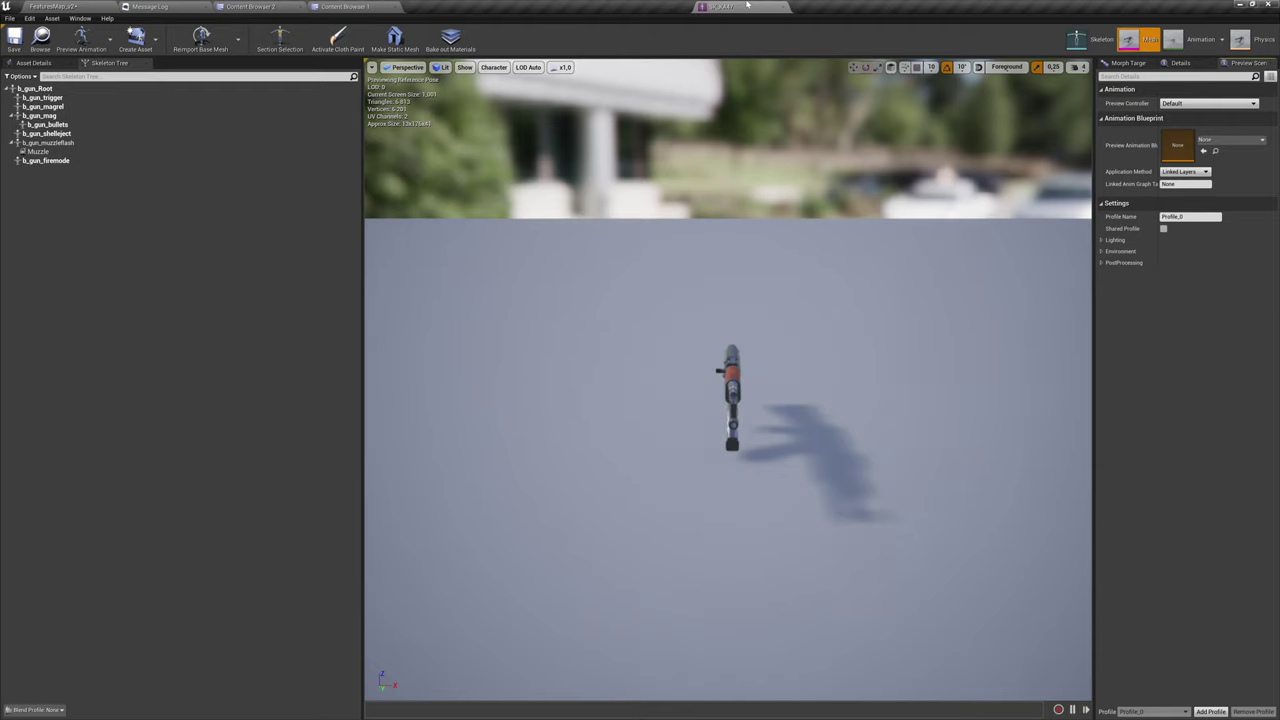
{"action": "left_click_drag", "start_coordinate": [750, 380], "coordinate": [535, 420], "text": "alt"}
{"action": "scroll", "coordinate": [785, 414], "scroll_direction": "up", "scroll_amount": 4}
{"action": "left_click_drag", "start_coordinate": [785, 414], "coordinate": [450, 410], "text": "alt"}
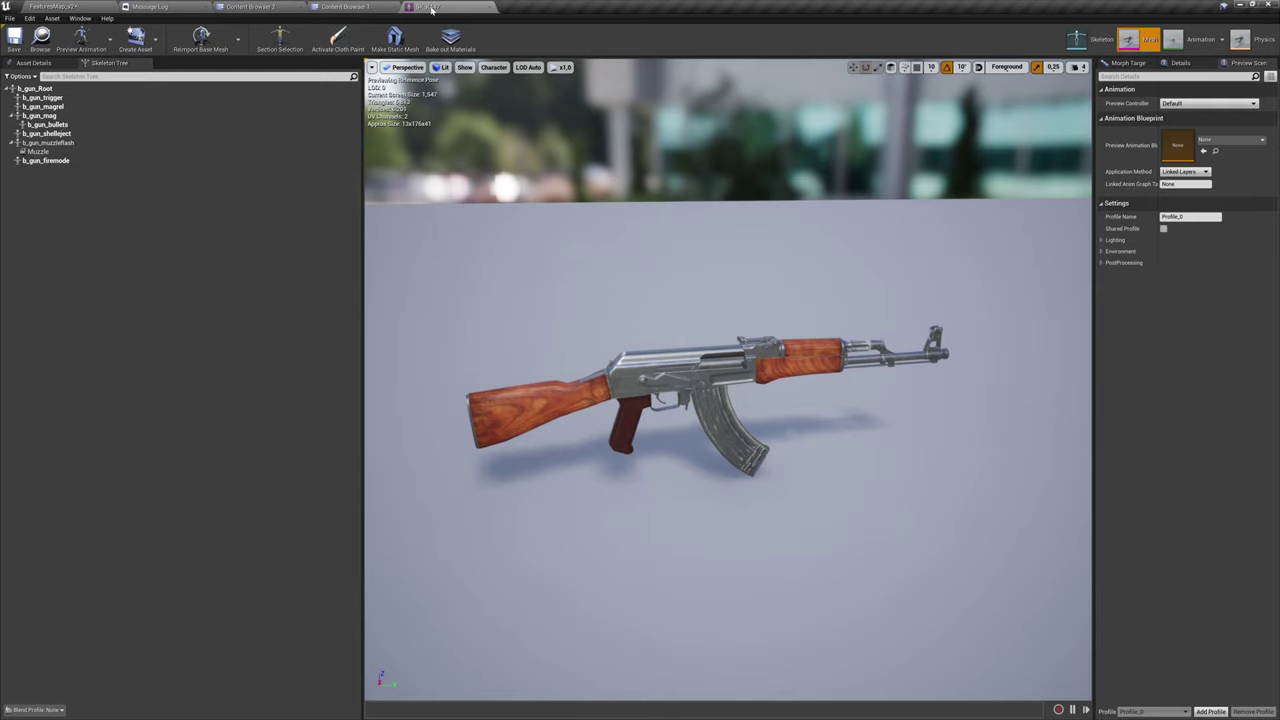
Preview the rifle's AS_AK47_Reloading and AS_AK47_Recoil animations, scrubbing through the recoil timeline.
{"action": "left_click", "coordinate": [1189, 39]}
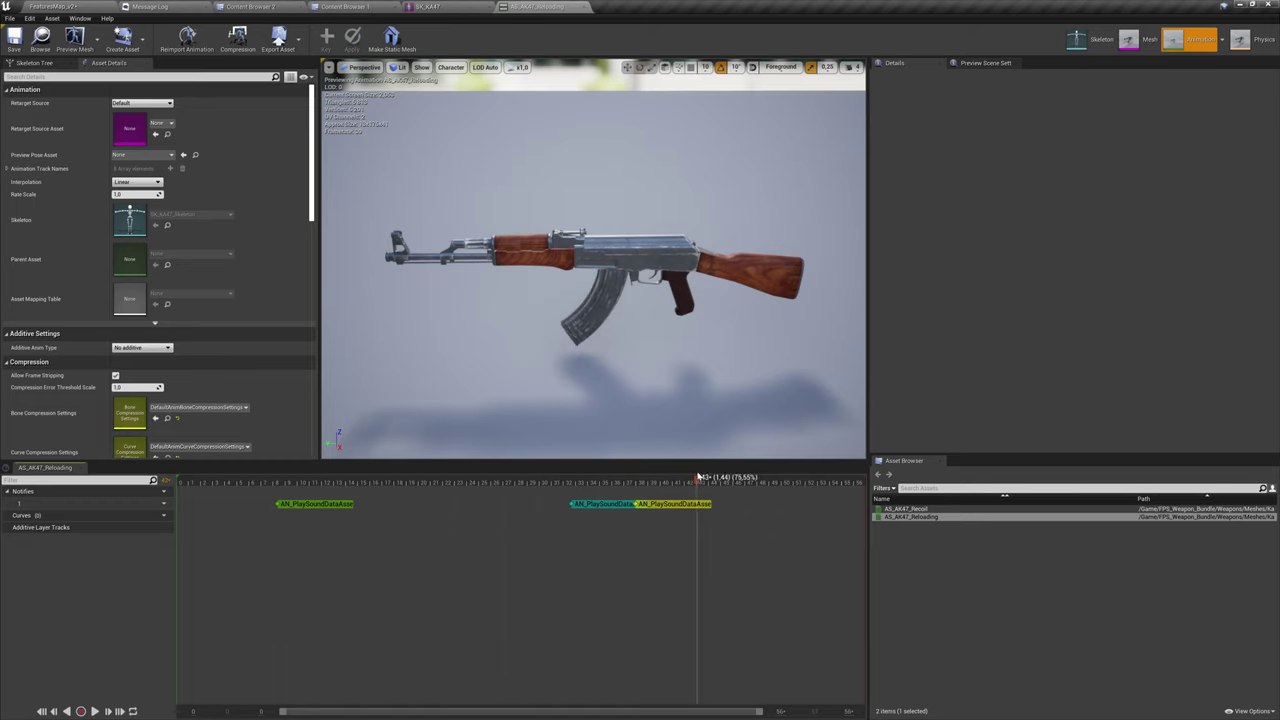
{"action": "double_click", "coordinate": [930, 509]}
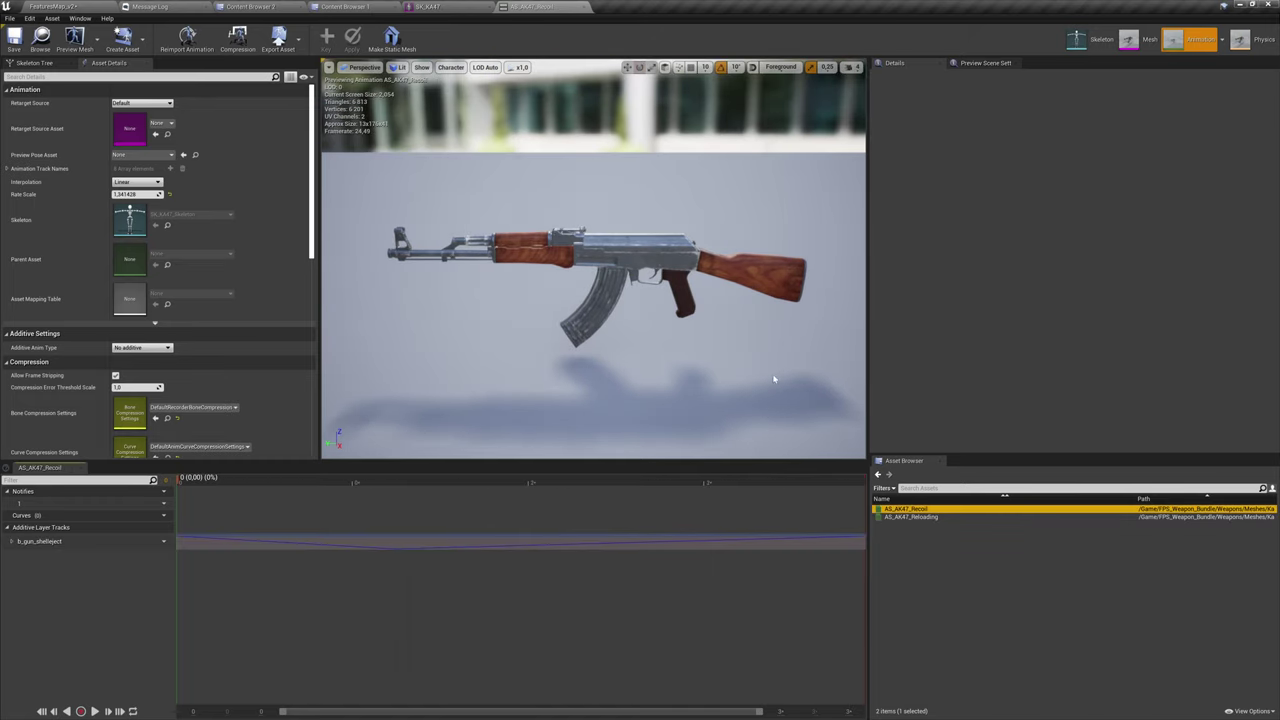
{"action": "left_click_drag", "start_coordinate": [774, 379], "coordinate": [400, 405], "text": "alt"}
{"action": "scroll", "coordinate": [774, 379], "scroll_direction": "up", "scroll_amount": 2}
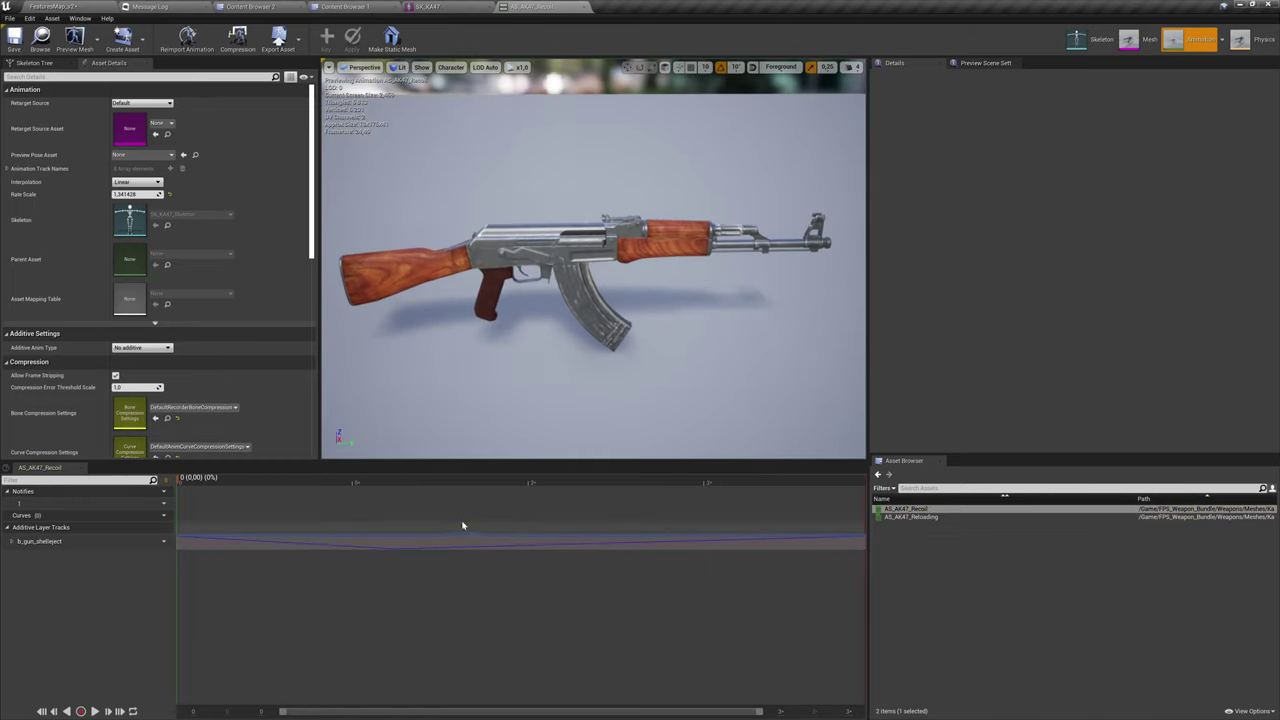
{"action": "left_click_drag", "start_coordinate": [320, 478], "coordinate": [677, 469]}
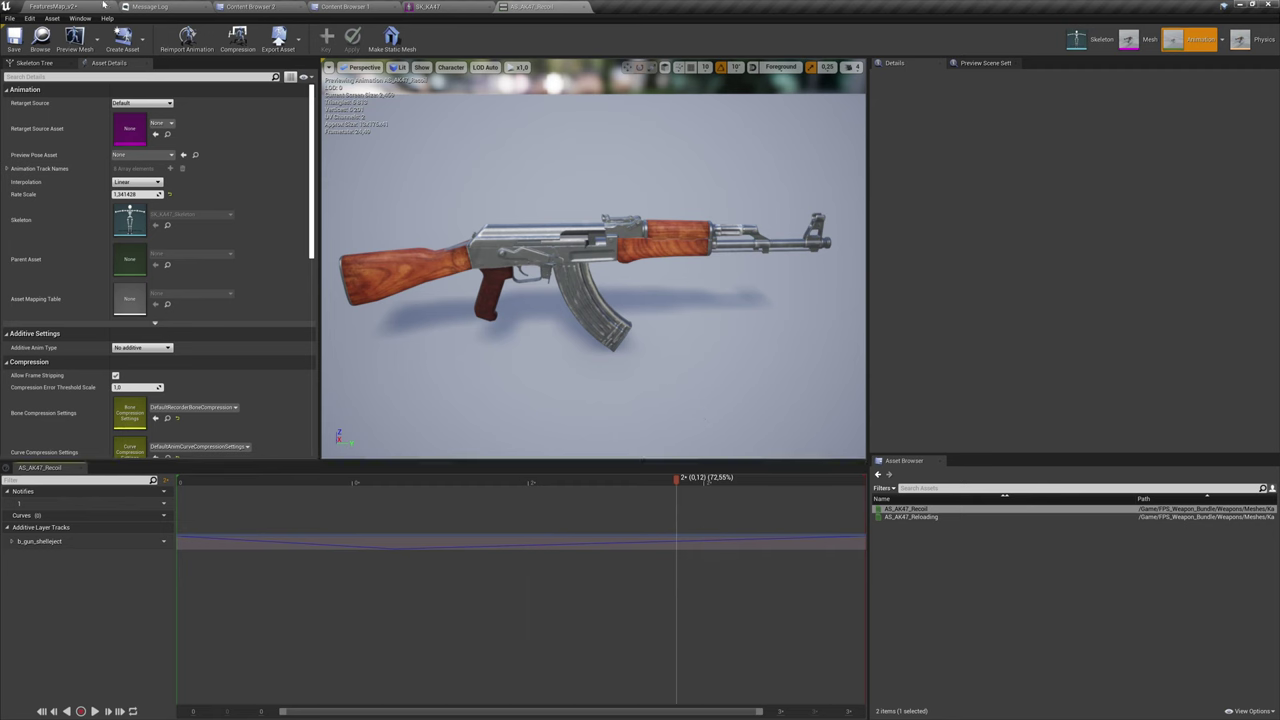
Select the player character in the level, filter its details by "wea" and locate the slot 02 weapon asset DA_AutomaticRifle in the project.
{"action": "left_click", "coordinate": [62, 7]}
{"action": "left_click", "coordinate": [240, 337]}
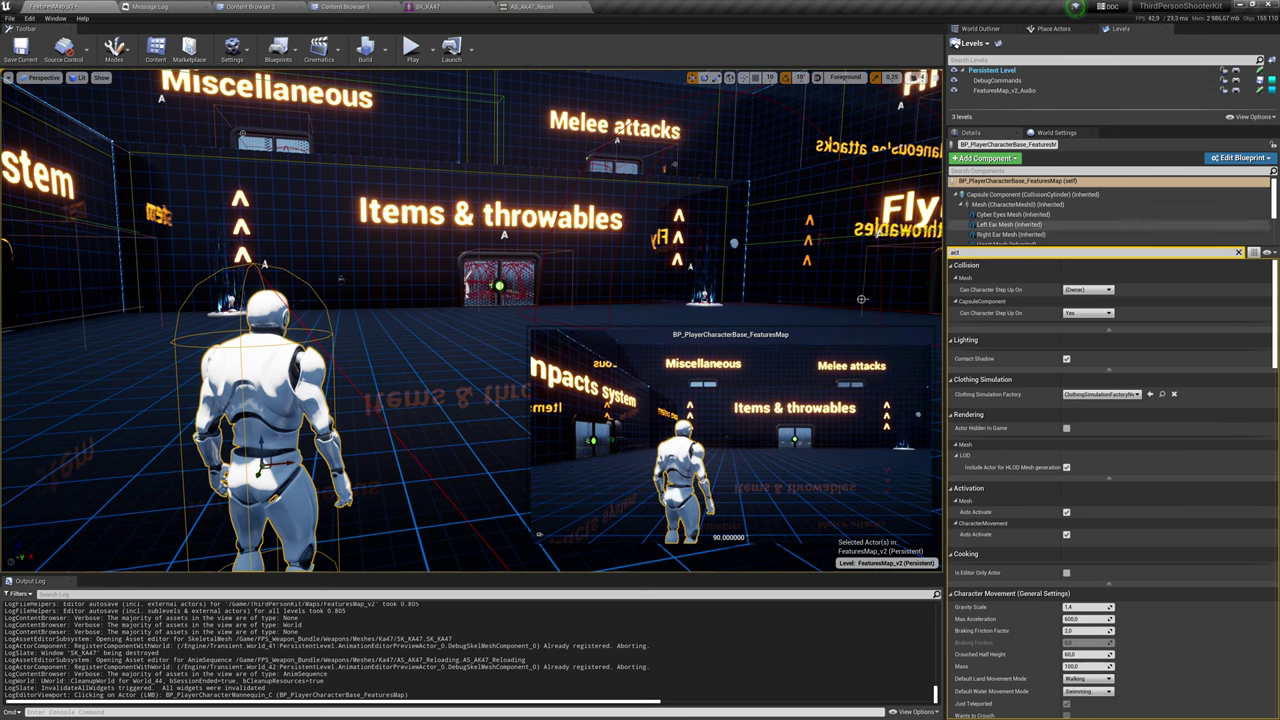
{"action": "left_click", "coordinate": [1238, 252]}
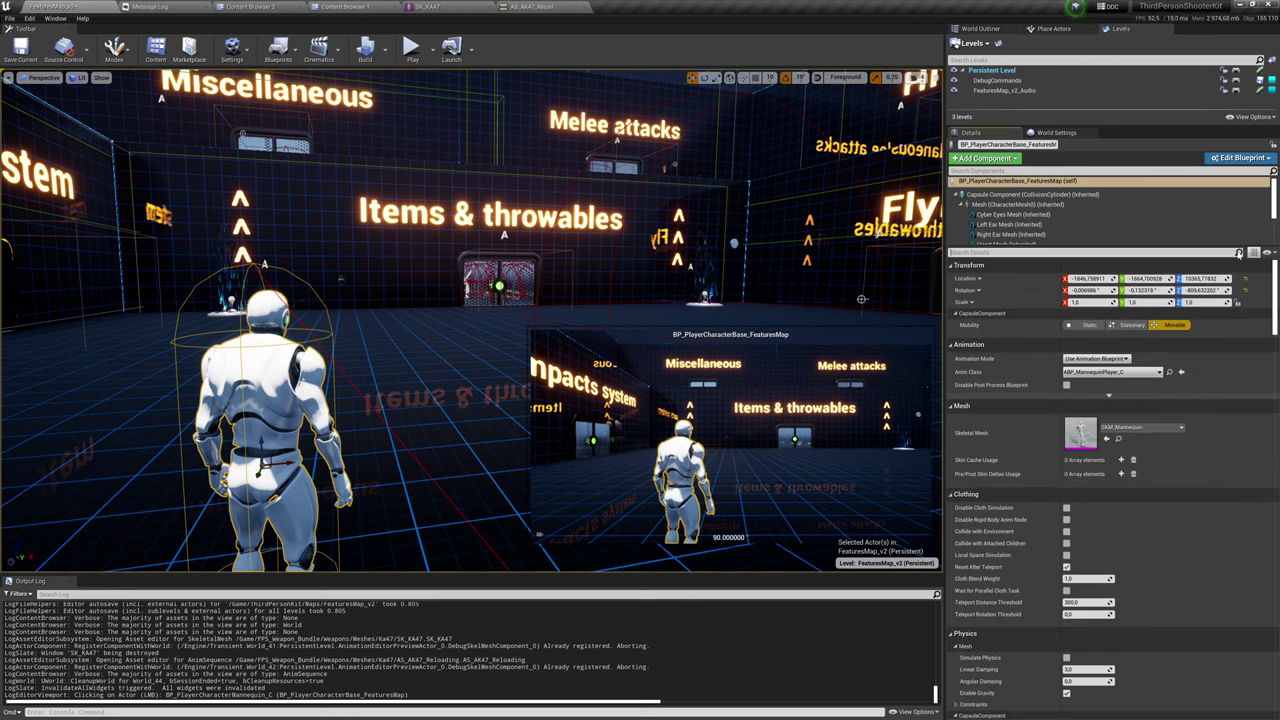
{"action": "type", "text": "wea"}
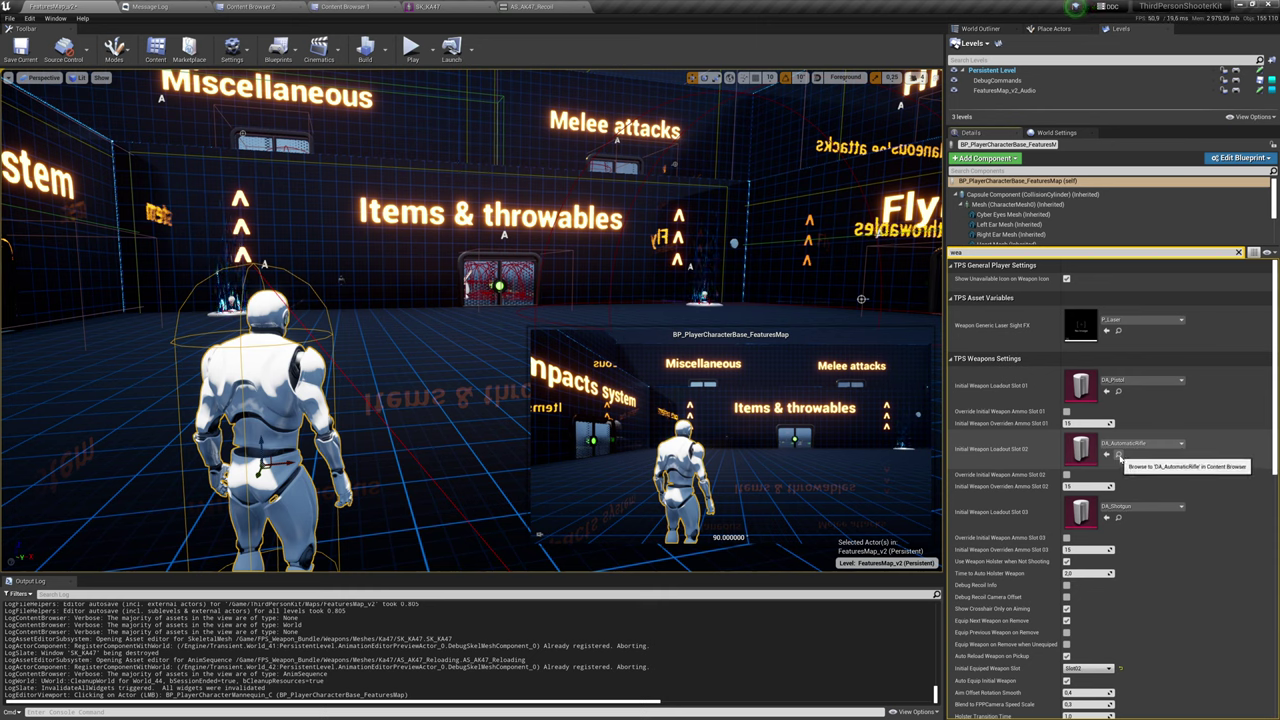
{"action": "left_click", "coordinate": [1118, 455]}
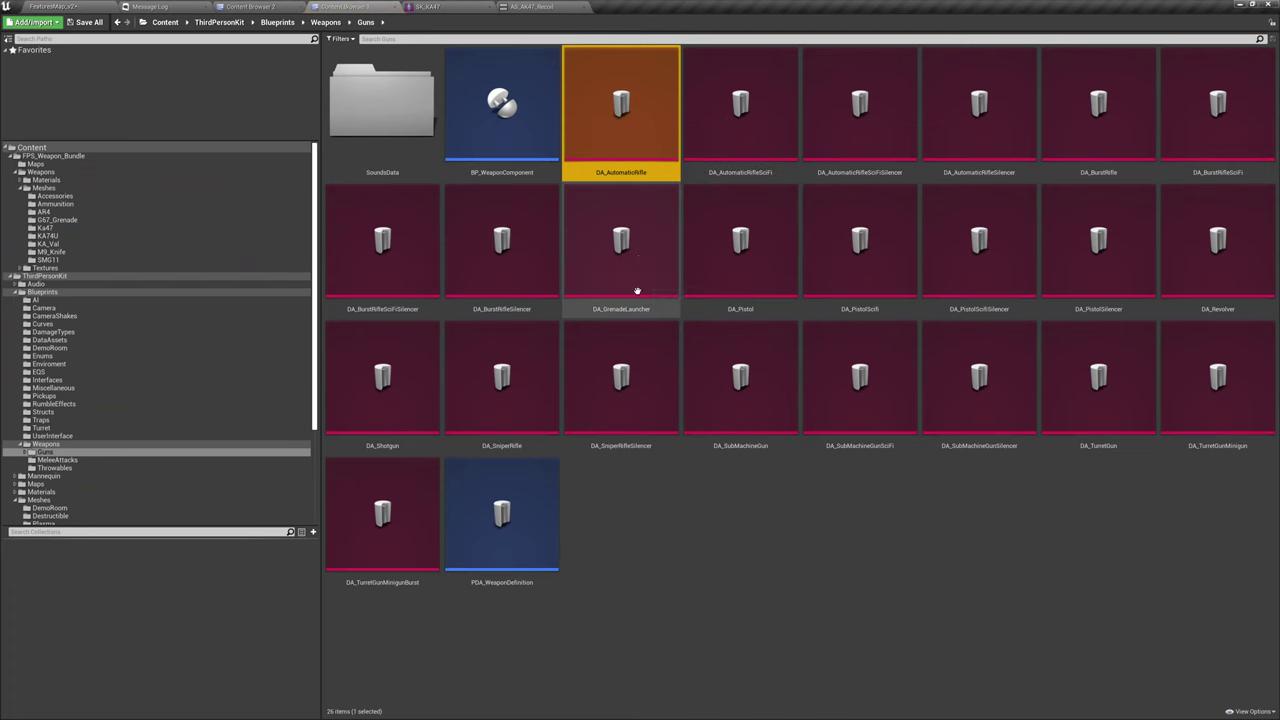
Duplicate the DA_AutomaticRifle data asset in the Guns folder and name the copy DA_AK47Rifle.
{"action": "left_click", "coordinate": [637, 289]}
{"action": "left_click", "coordinate": [660, 134]}
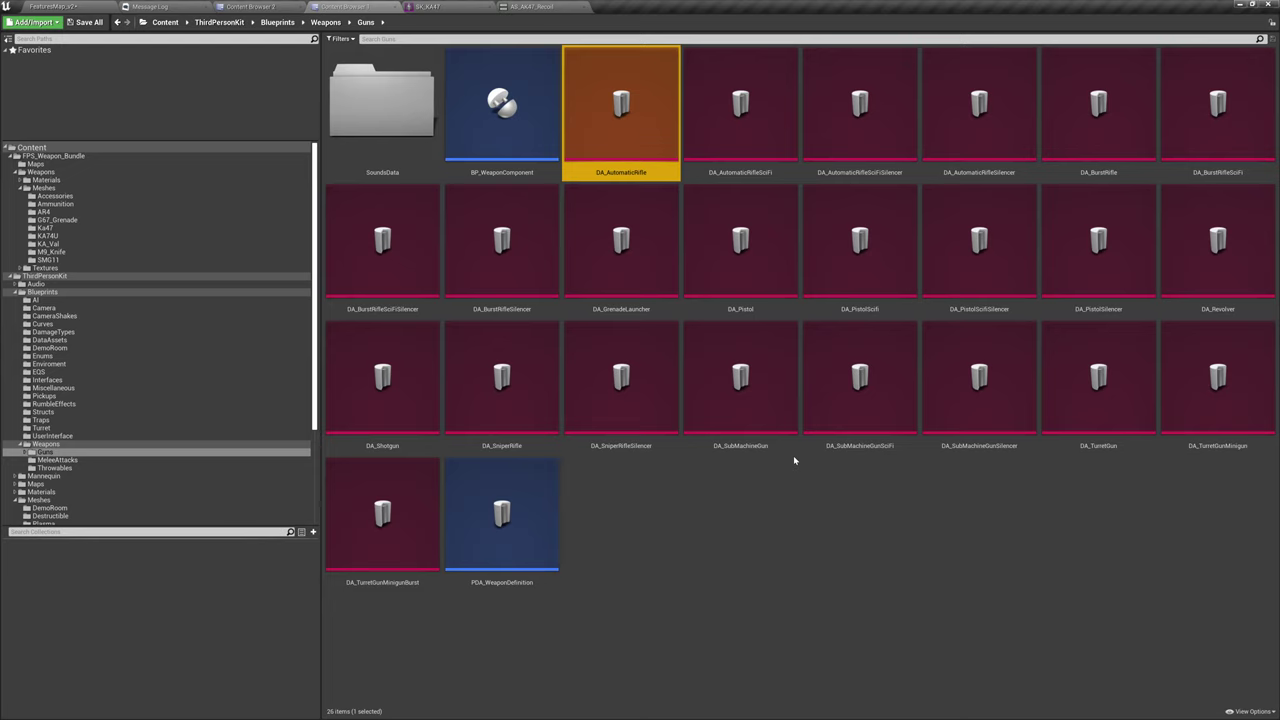
{"action": "key", "text": "ctrl+w"}
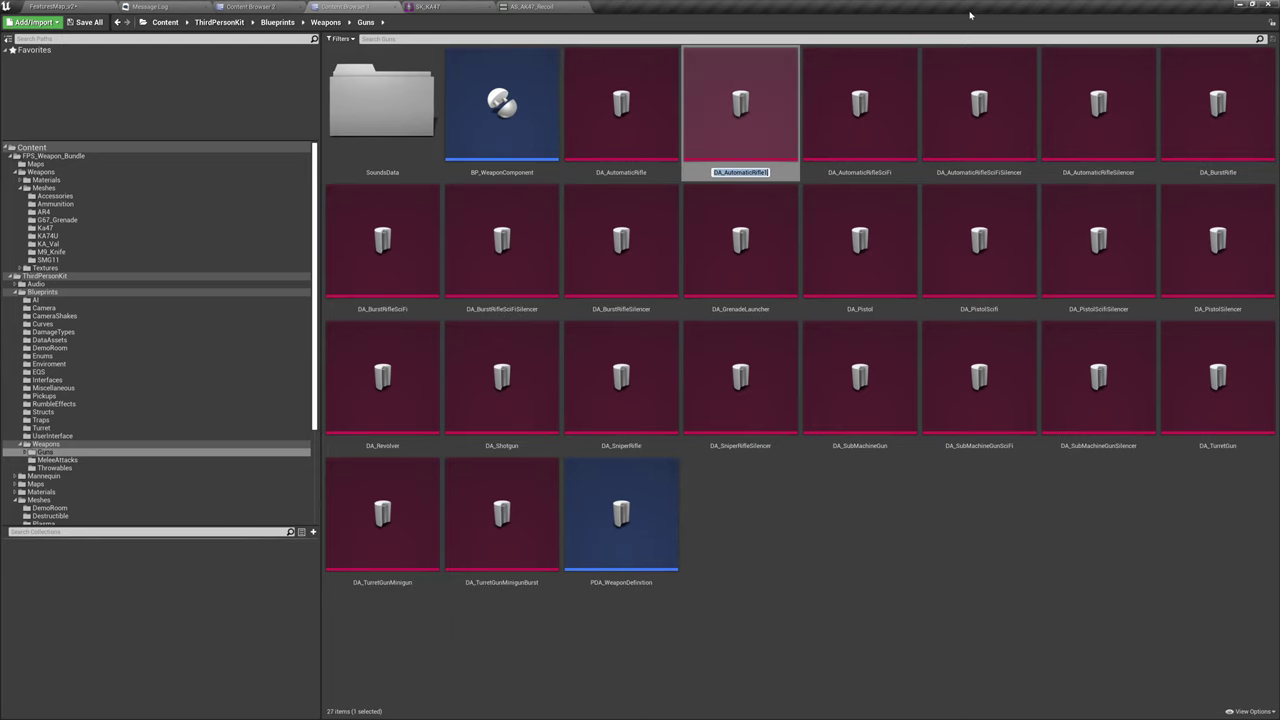
{"action": "key", "text": "Return"}
{"action": "key", "text": "F2"}
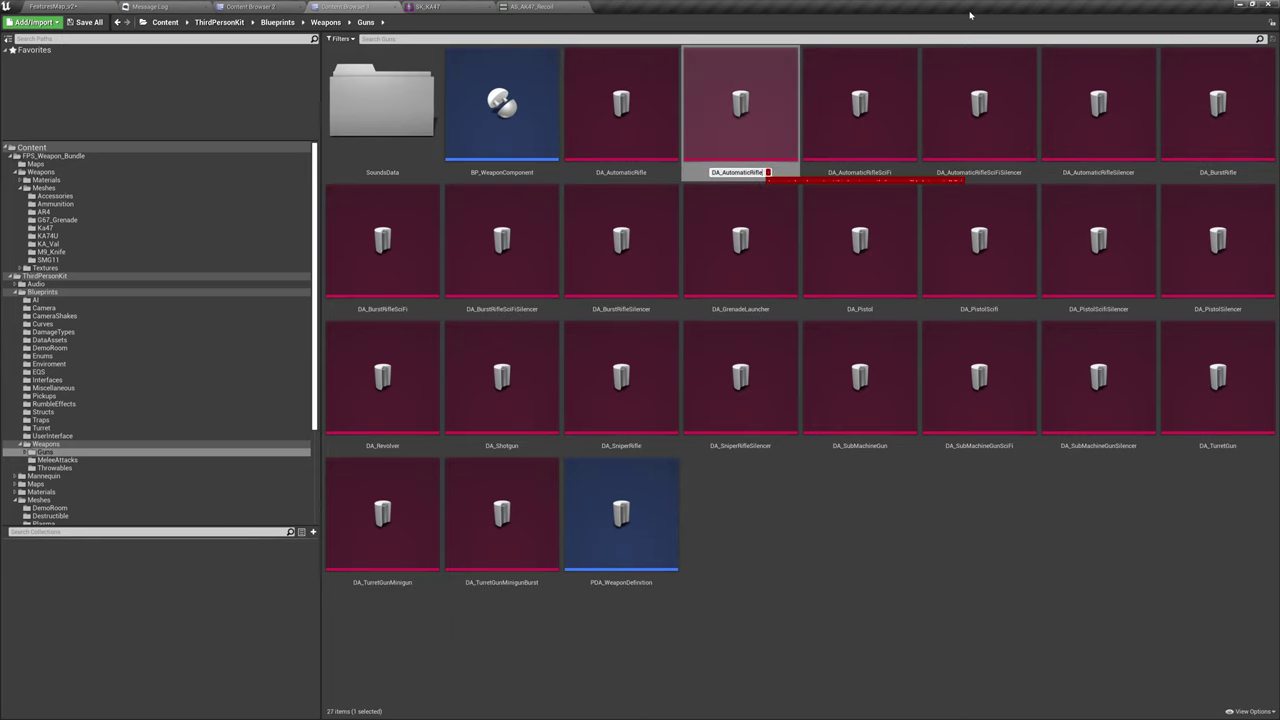
{"action": "type", "text": "DA_"}
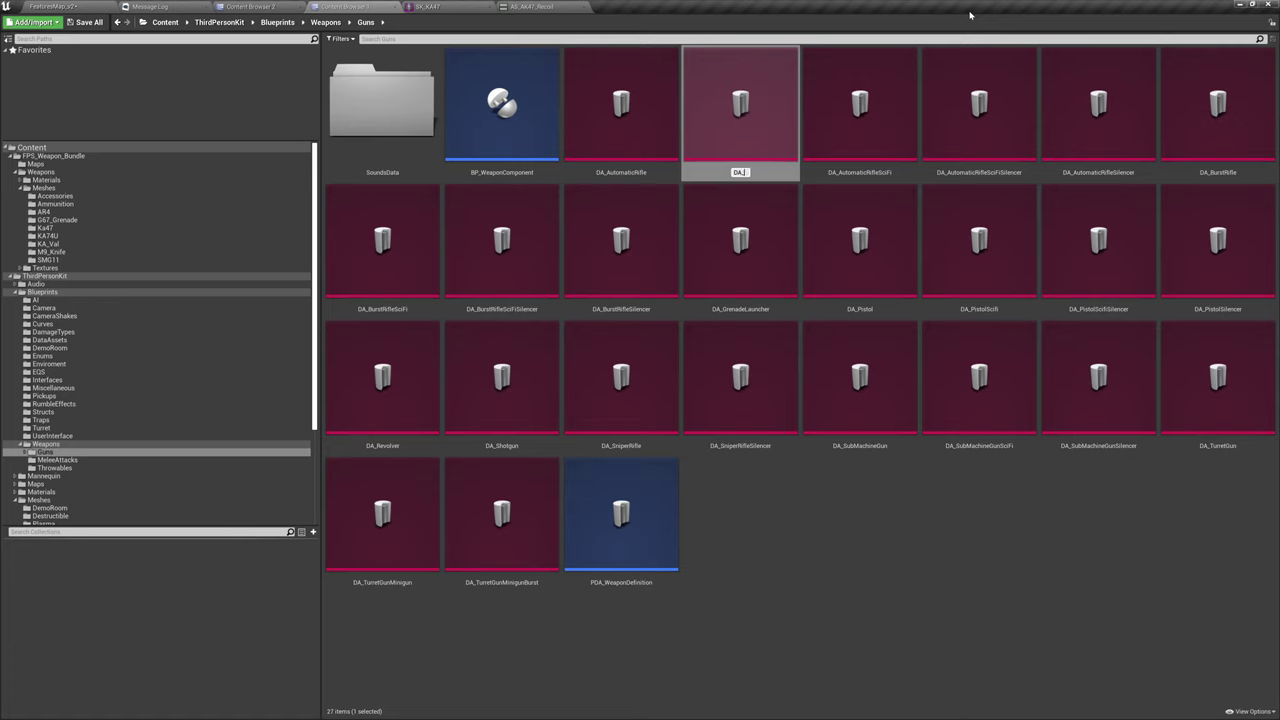
{"action": "type", "text": "Au47Rifle"}
{"action": "key", "text": "Return"}
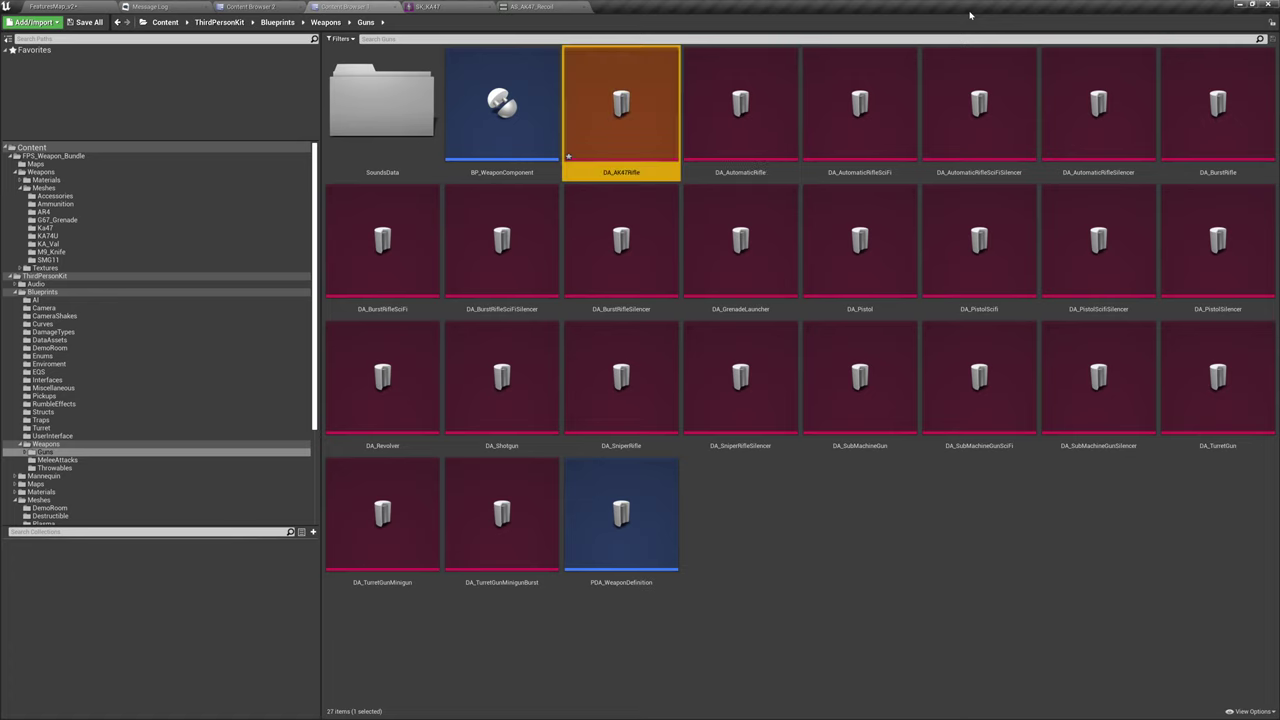
Open DA_AK47Rifle and set its display name to "AK-47" and its description to "AK-47 rifle with silencer and collimator".
{"action": "key", "text": "Return"}
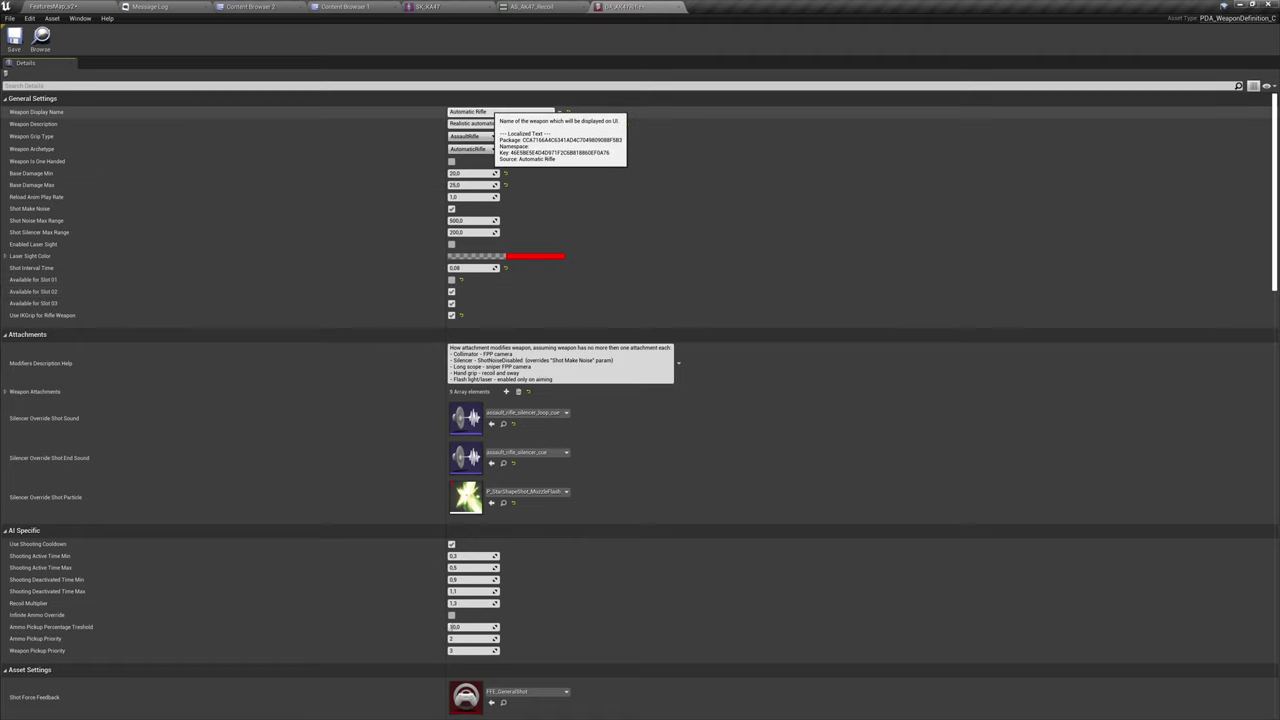
{"action": "left_click", "coordinate": [492, 111]}
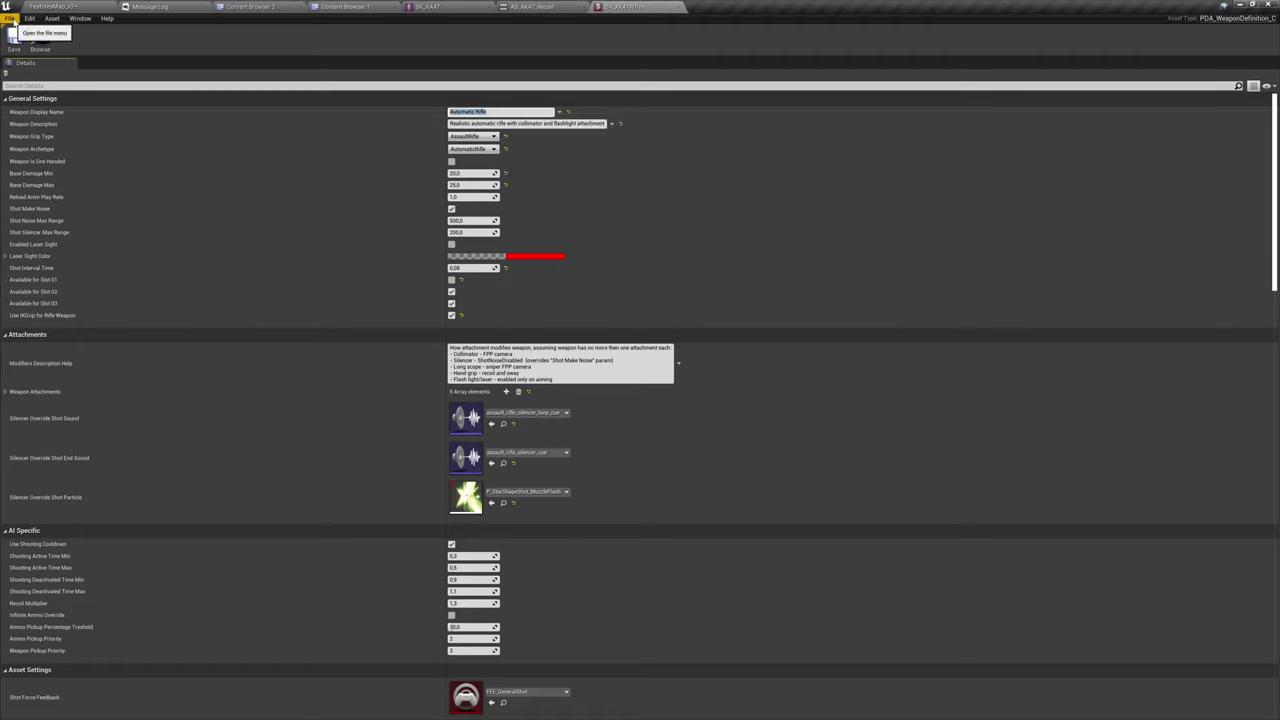
{"action": "type", "text": "AK-47"}
{"action": "left_click", "coordinate": [578, 123]}
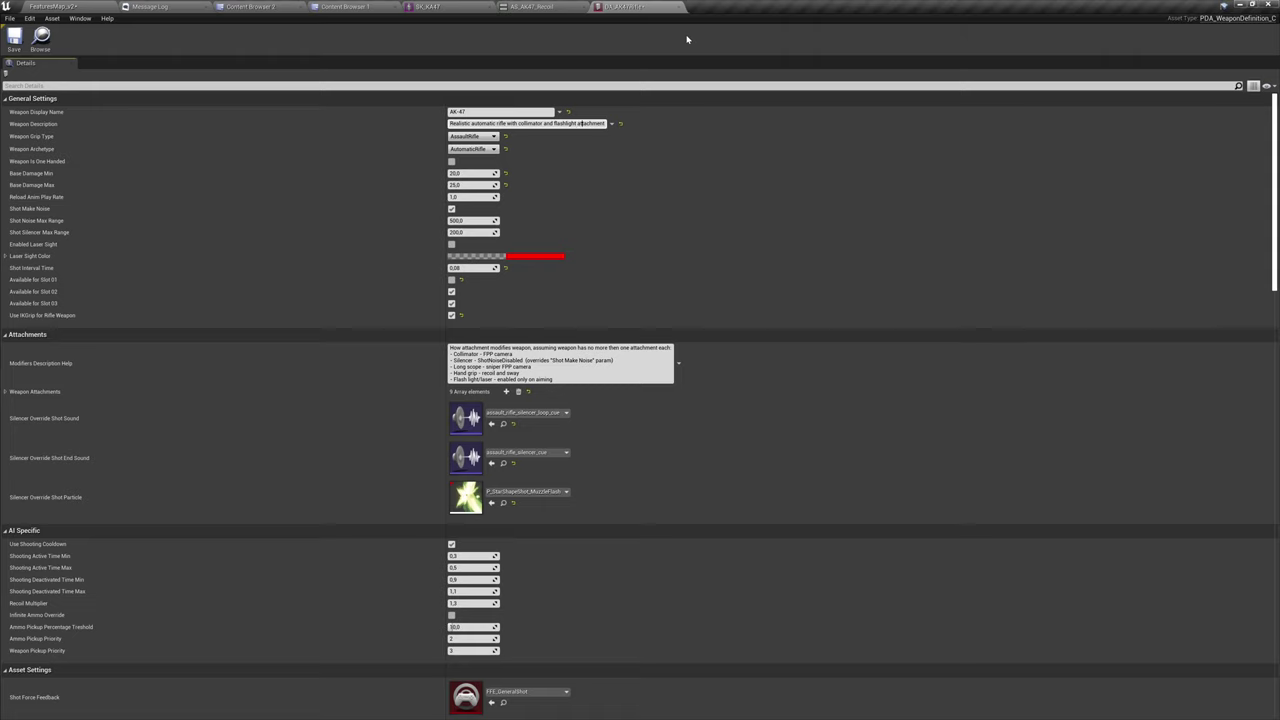
{"action": "key", "text": "ctrl+a"}
{"action": "type", "text": "A"}
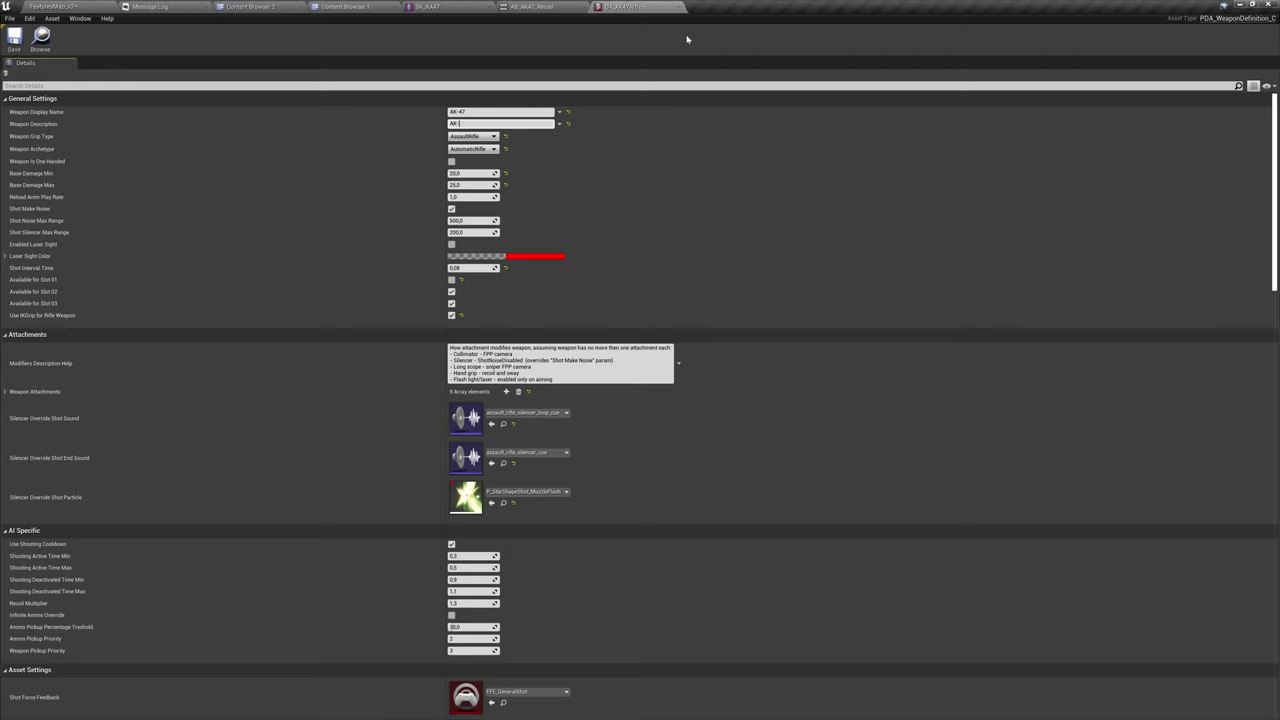
{"action": "type", "text": "K-47 rifle with silencer and collimator"}
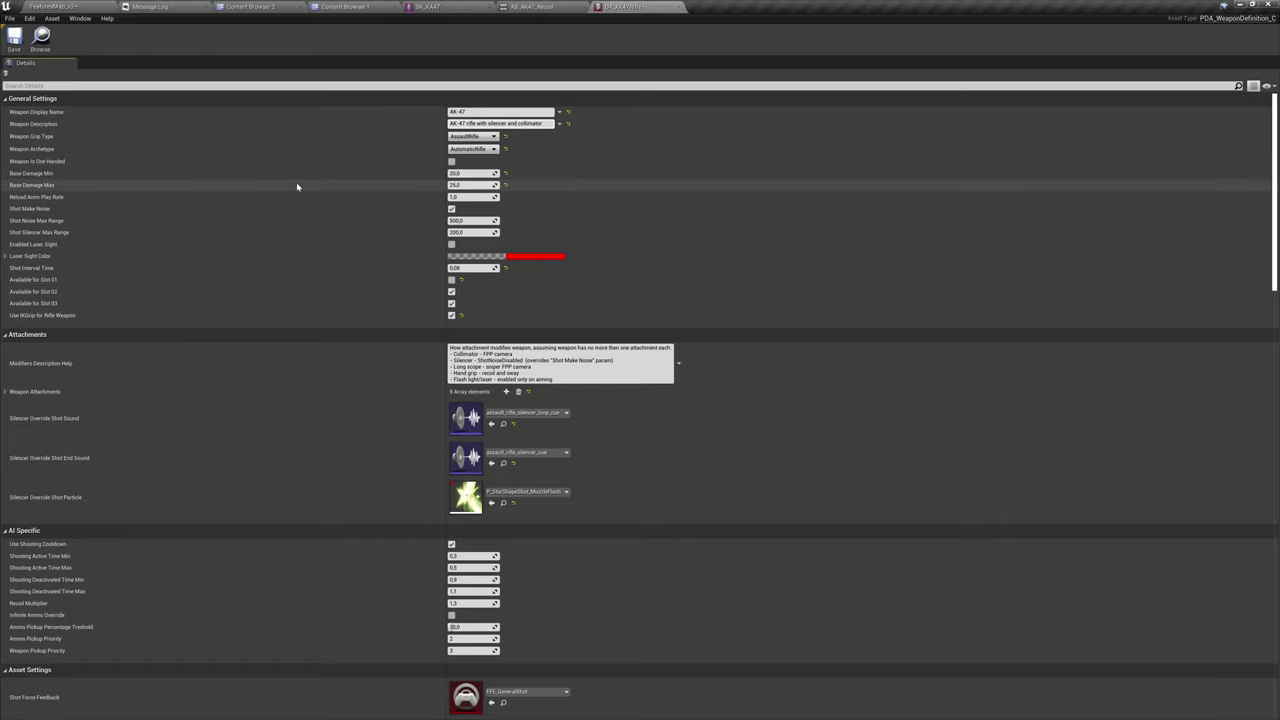
Look through the weapon definition's attachment, AI, asset and recoil settings, and expand its Mesh settings.
{"action": "scroll", "coordinate": [312, 199], "scroll_direction": "down", "scroll_amount": 3}
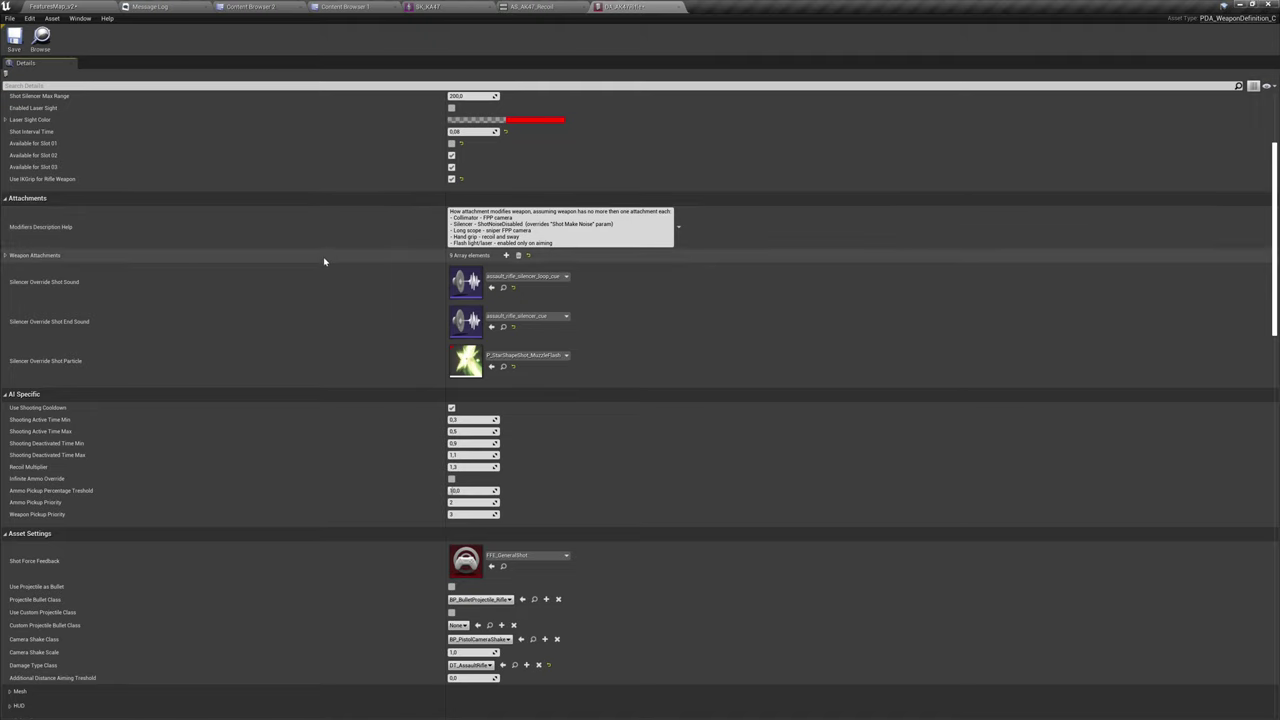
{"action": "scroll", "coordinate": [324, 261], "scroll_direction": "down", "scroll_amount": 6}
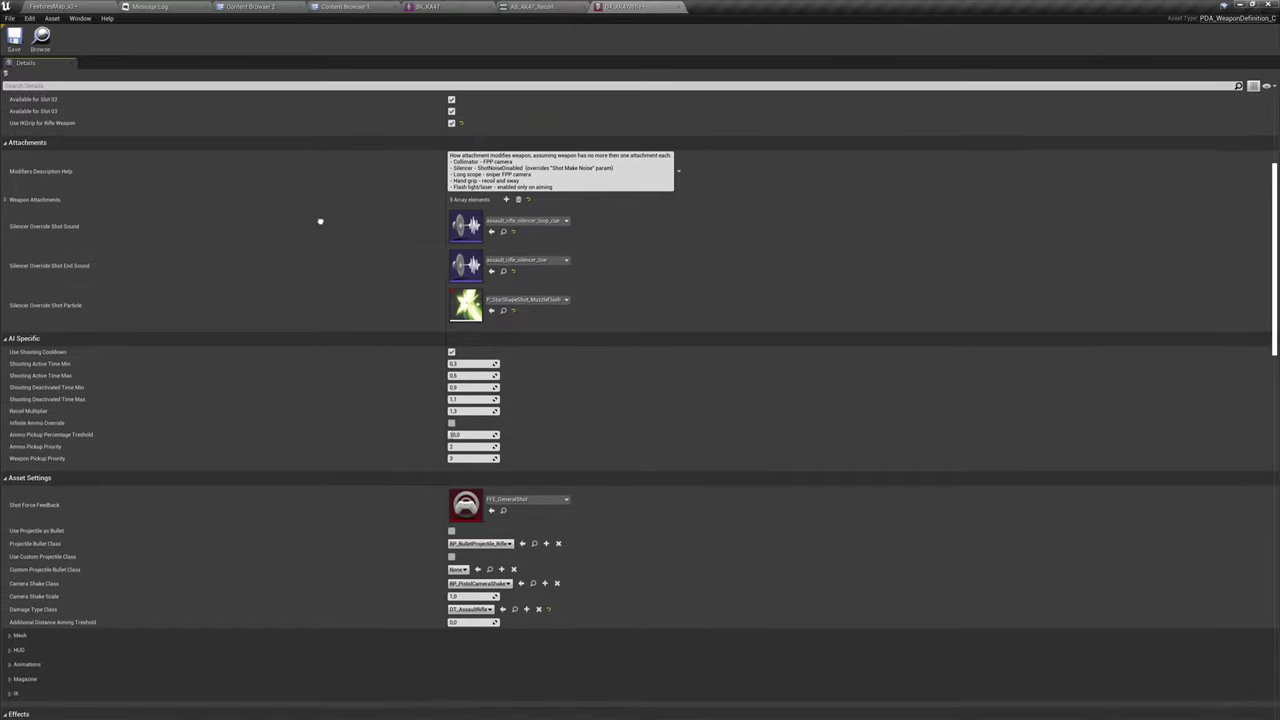
{"action": "scroll", "coordinate": [290, 330], "scroll_direction": "down", "scroll_amount": 5}
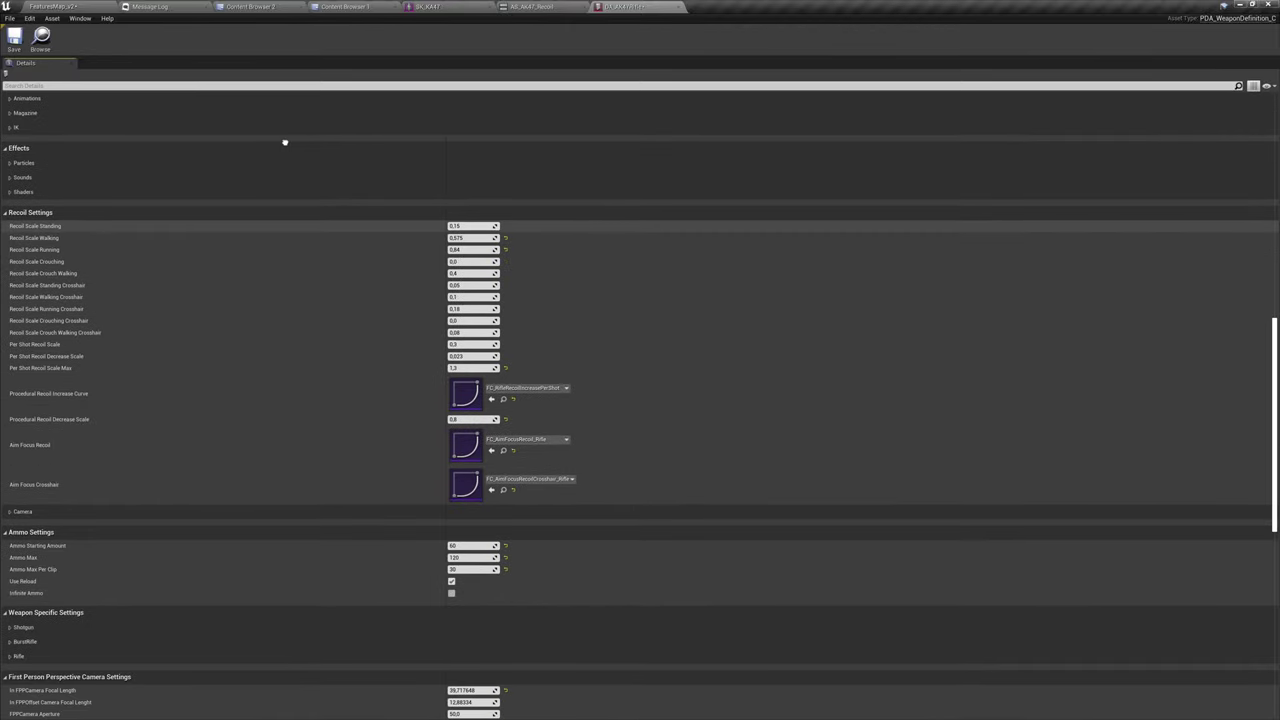
{"action": "scroll", "coordinate": [284, 256], "scroll_direction": "up", "scroll_amount": 2}
{"action": "scroll", "coordinate": [284, 256], "scroll_direction": "up", "scroll_amount": 3}
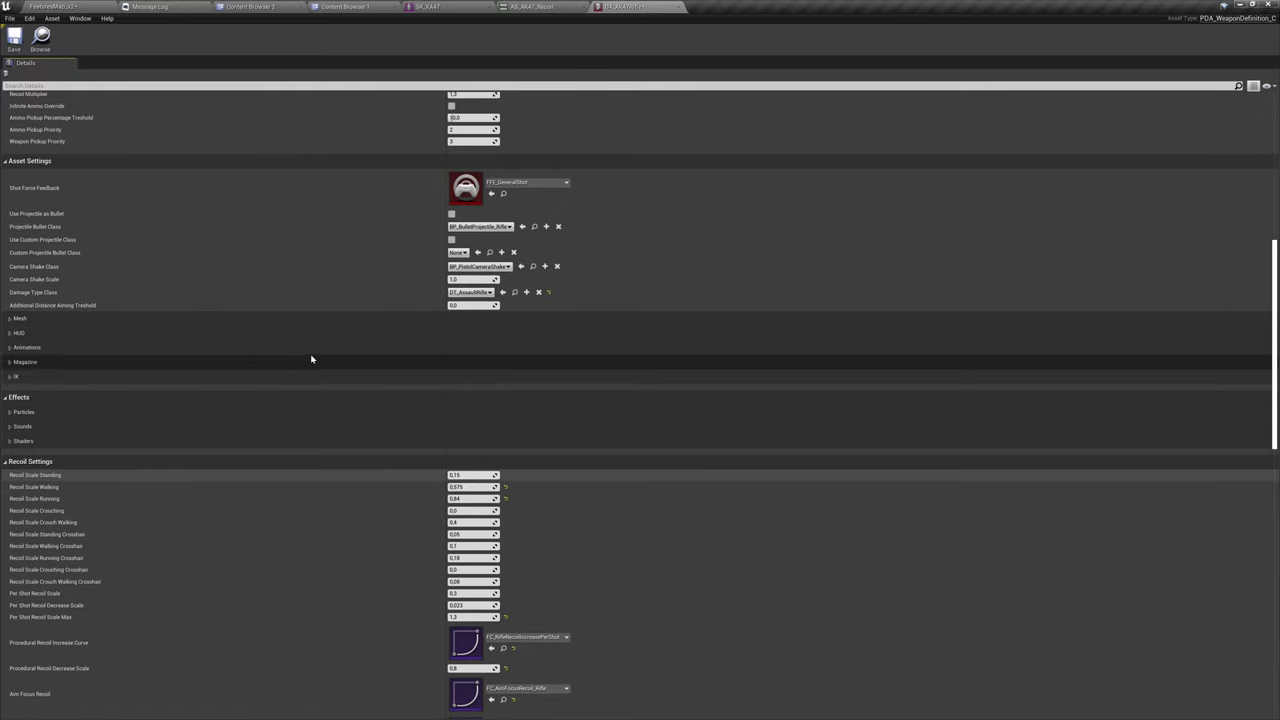
{"action": "left_click", "coordinate": [320, 320]}
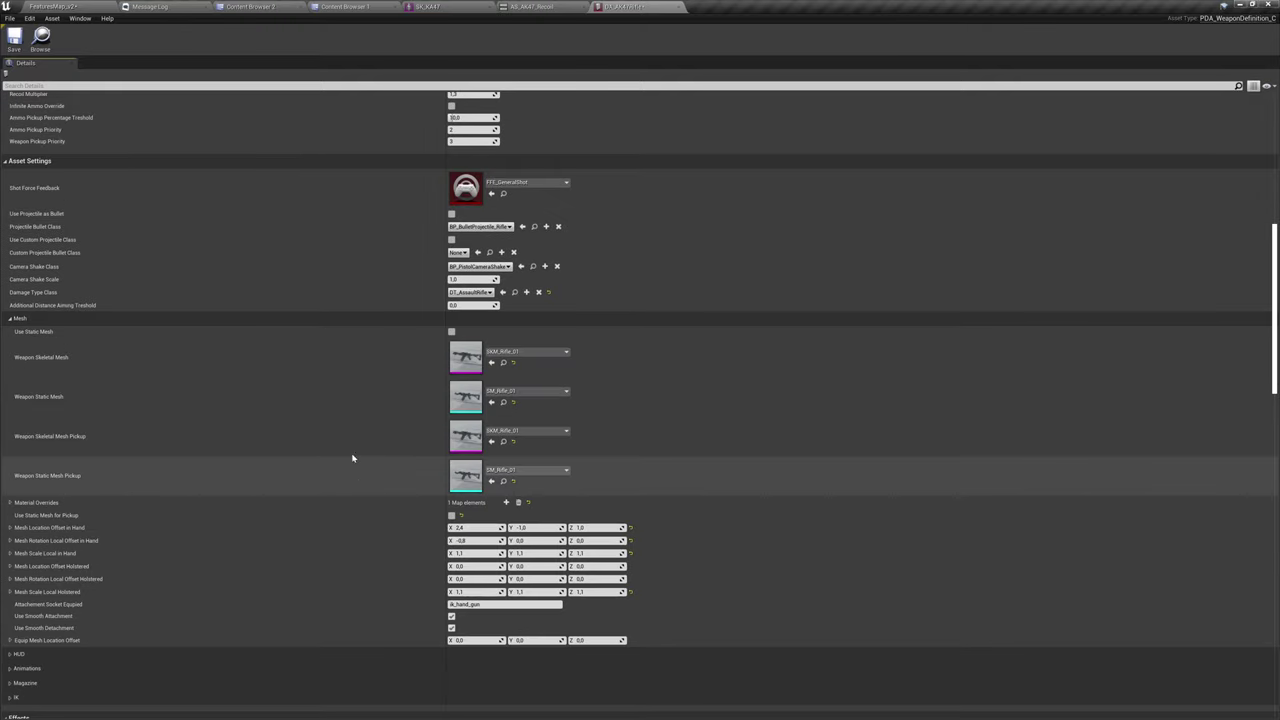
Locate the SK_KA47 skeletal mesh in the project and assign it as DA_AK47Rifle's Weapon Skeletal Mesh and Weapon Skeletal Mesh Pickup.
{"action": "left_click", "coordinate": [563, 353]}
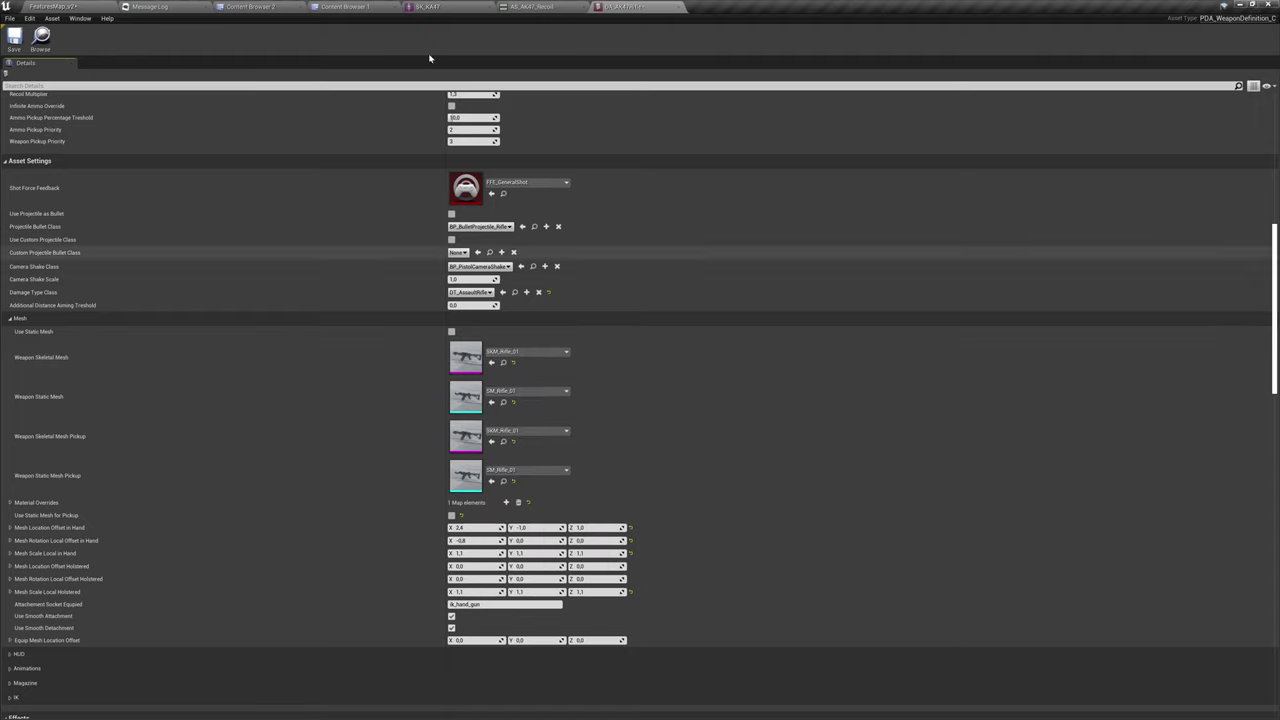
{"action": "left_click", "coordinate": [430, 6]}
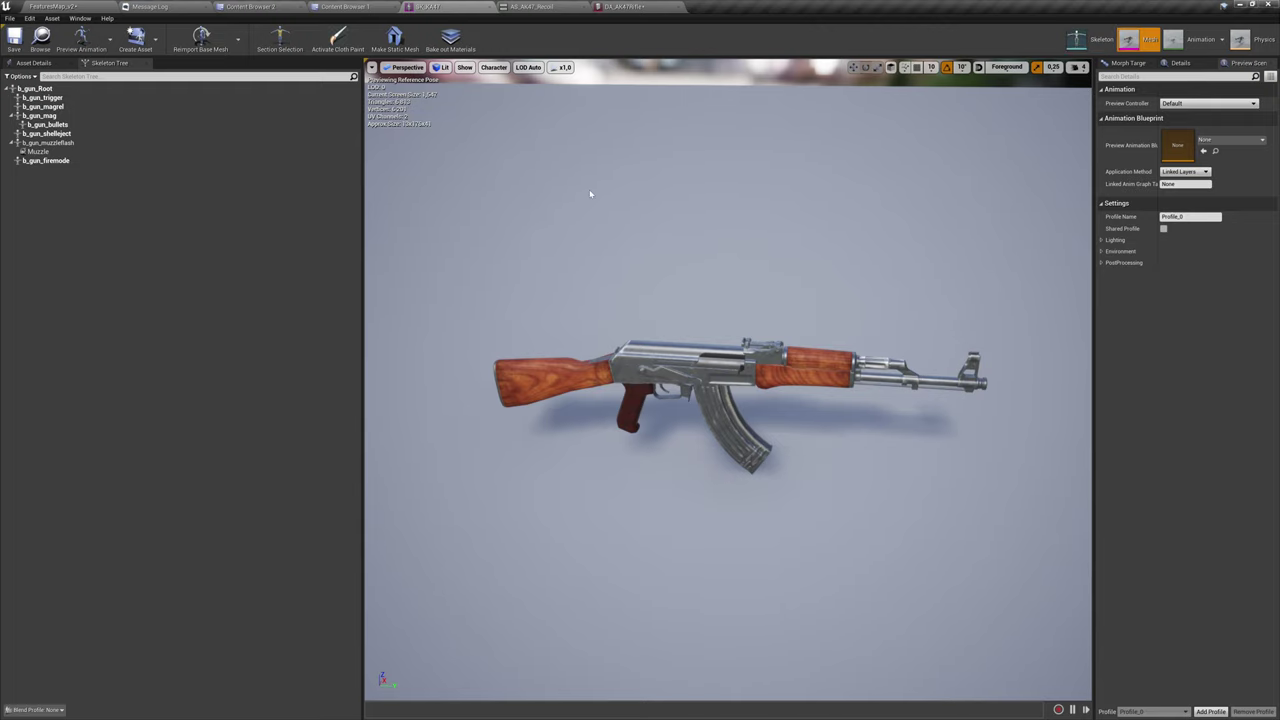
{"action": "key", "text": "ctrl+b"}
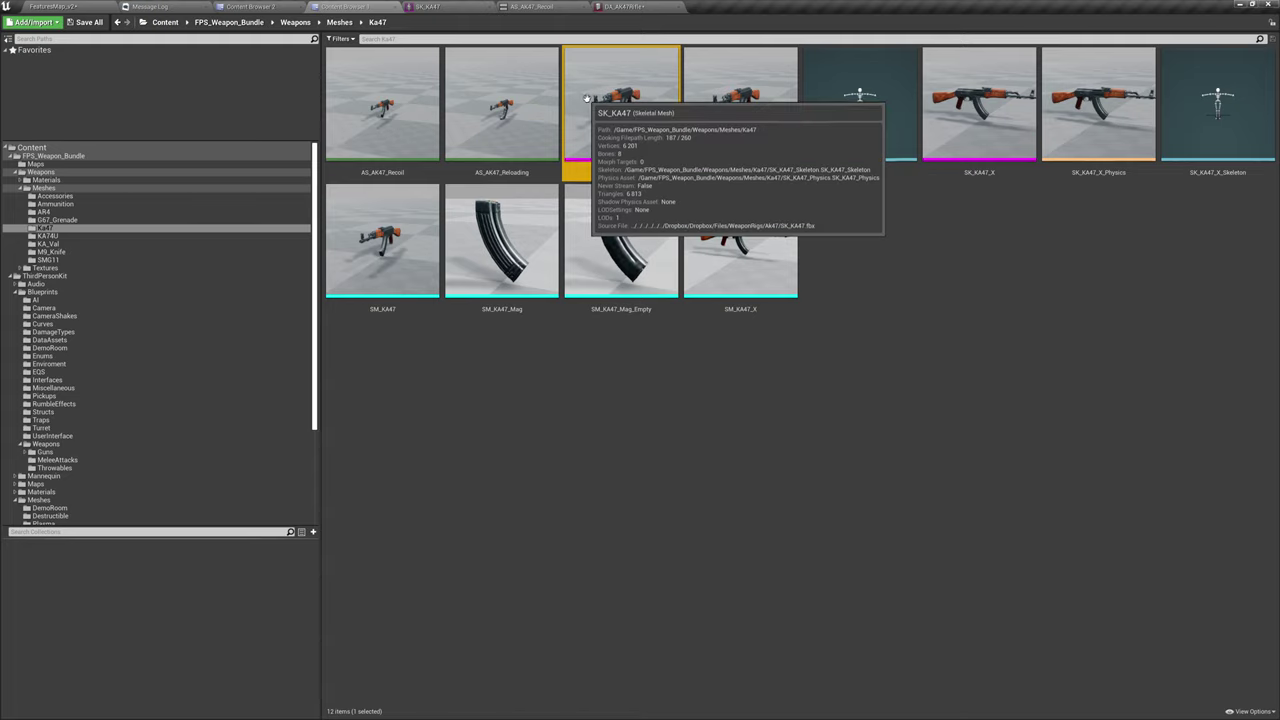
{"action": "mouse_move", "coordinate": [591, 70]}
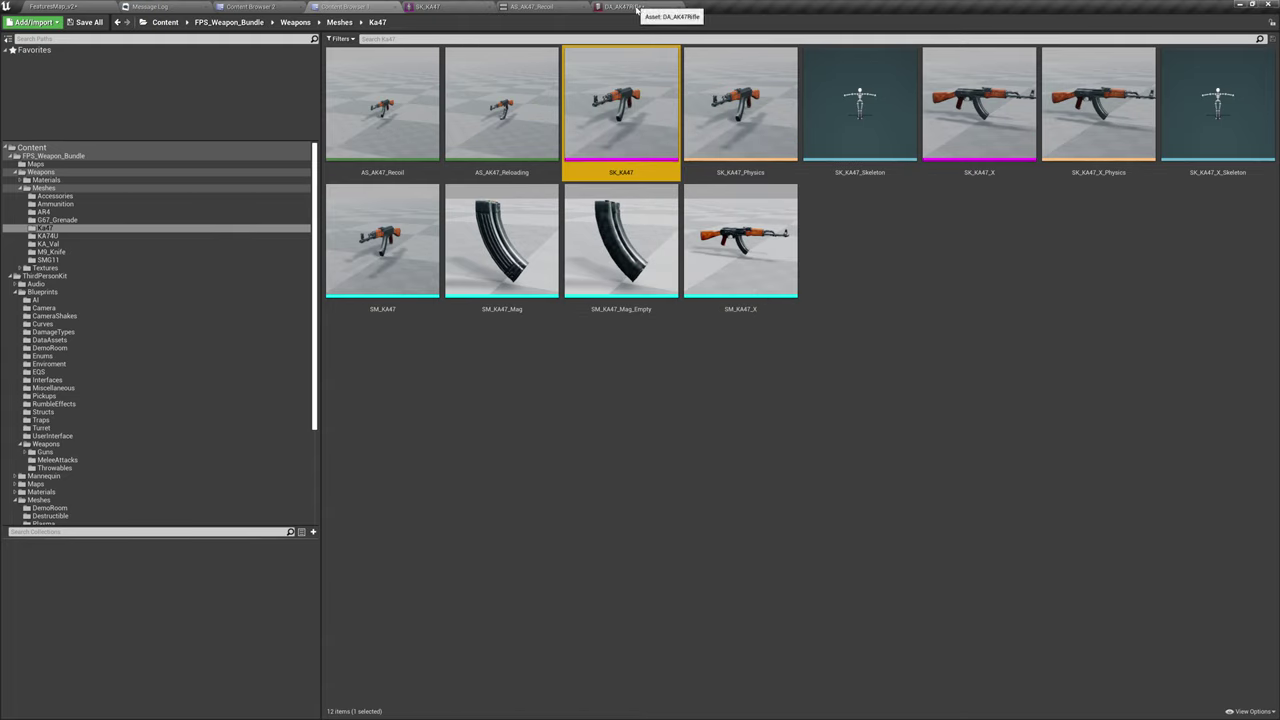
{"action": "left_click", "coordinate": [684, 7]}
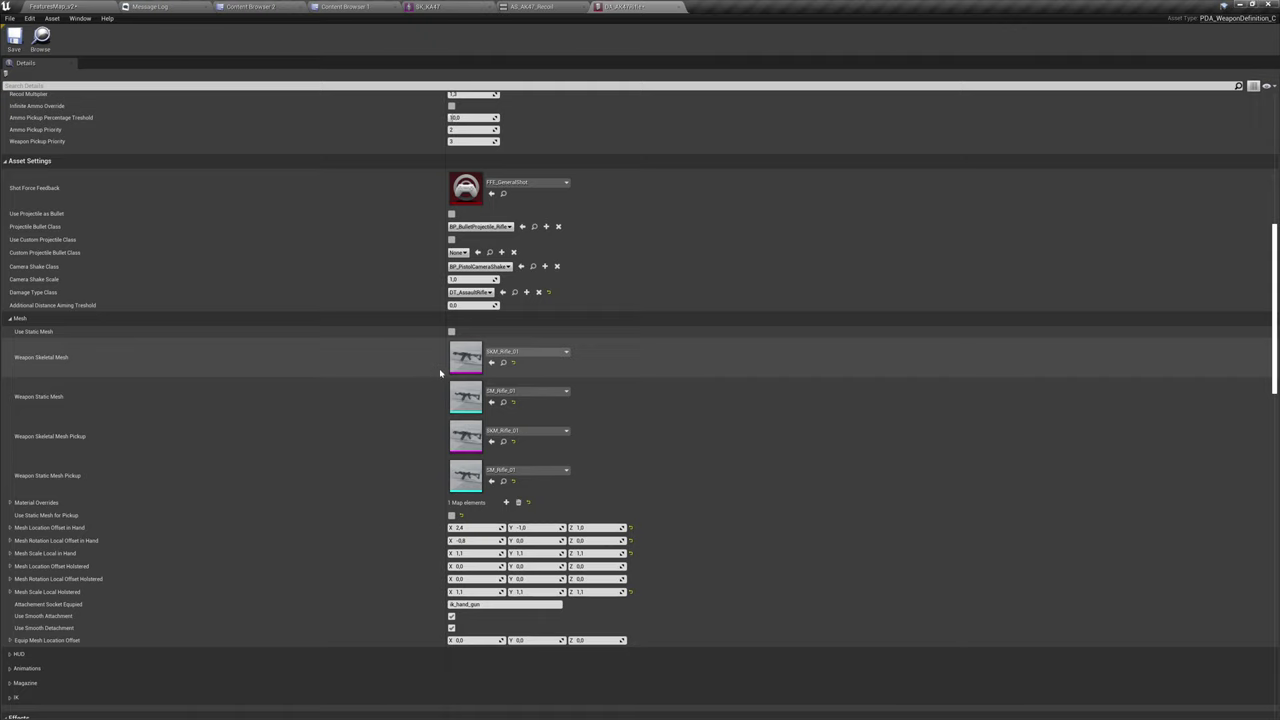
{"action": "mouse_move", "coordinate": [46, 335]}
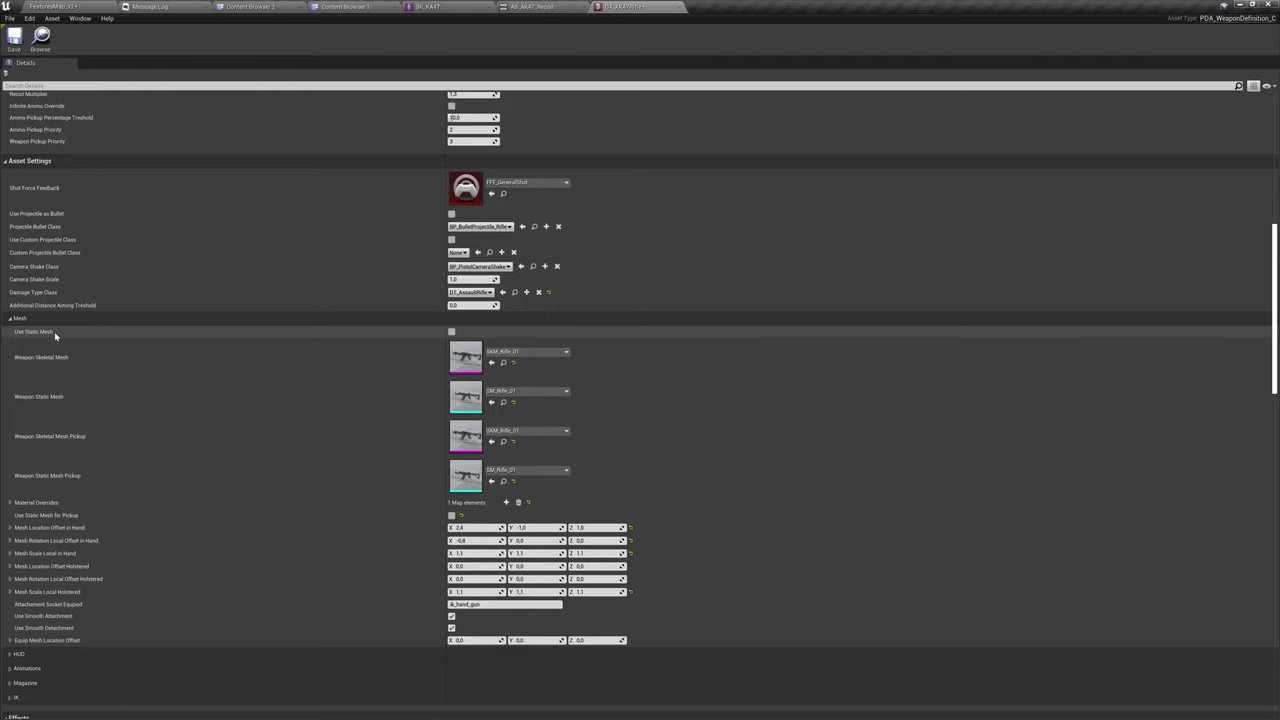
{"action": "left_click", "coordinate": [491, 362]}
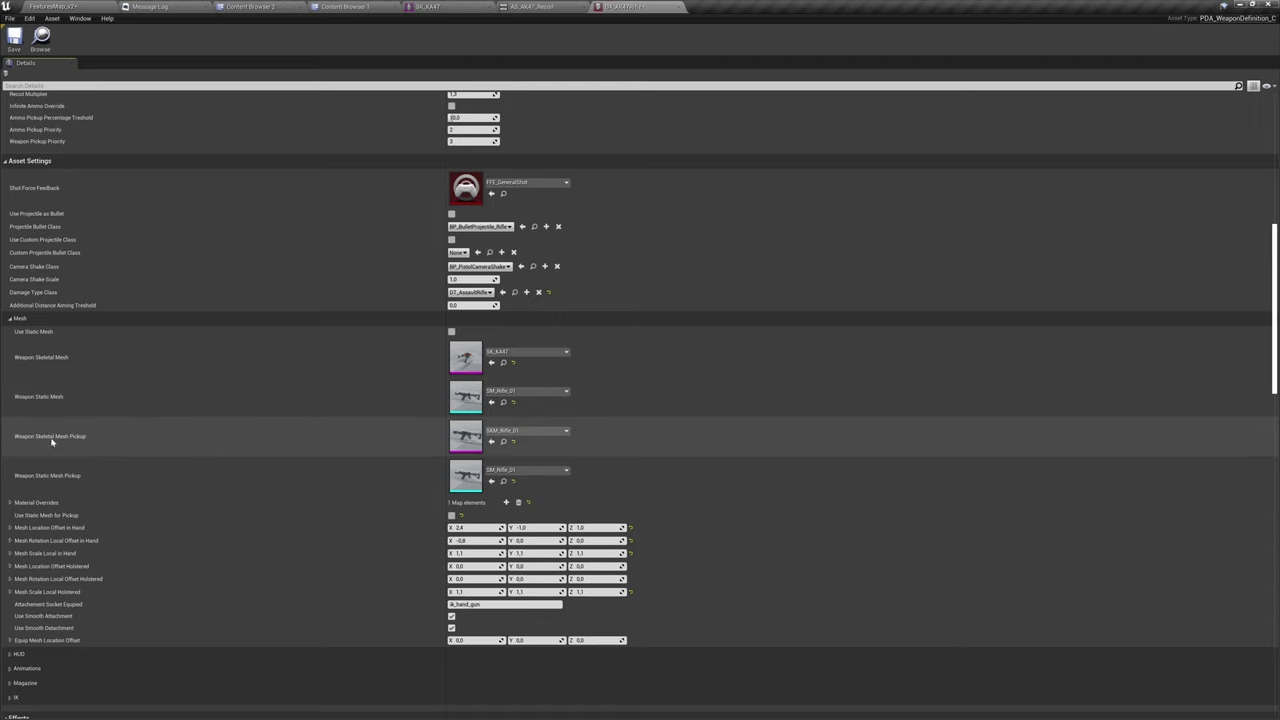
{"action": "left_click", "coordinate": [490, 441]}
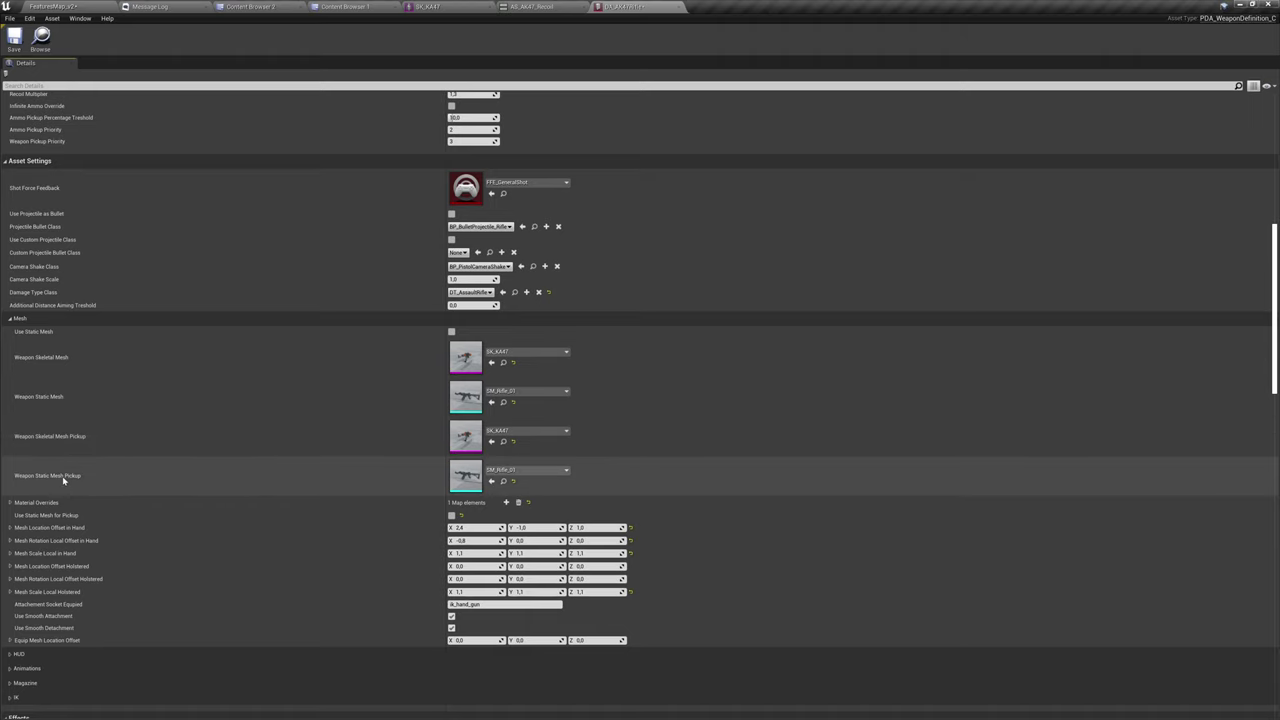
Check the SM_KA47_X mesh, select SM_KA47 in the Ka47 folder and assign it as DA_AK47Rifle's Weapon Static Mesh Pickup.
{"action": "left_click", "coordinate": [455, 10]}
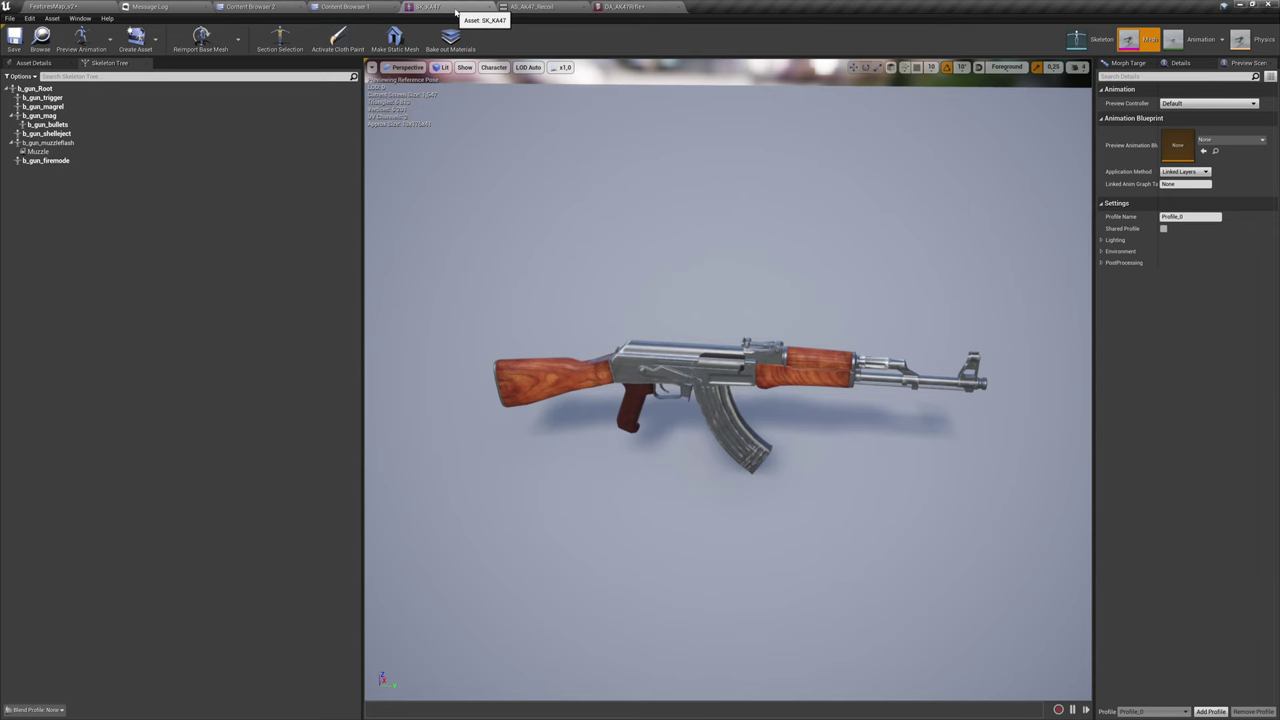
{"action": "left_click", "coordinate": [343, 7]}
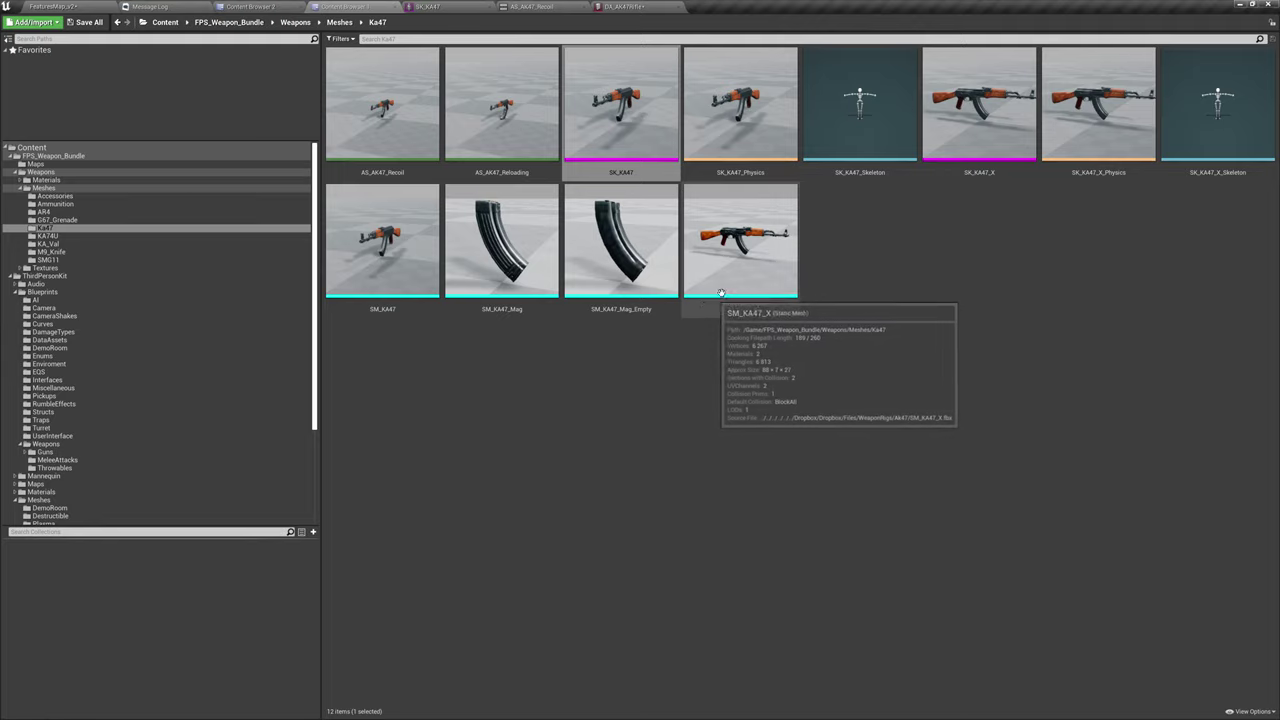
{"action": "double_click", "coordinate": [744, 251]}
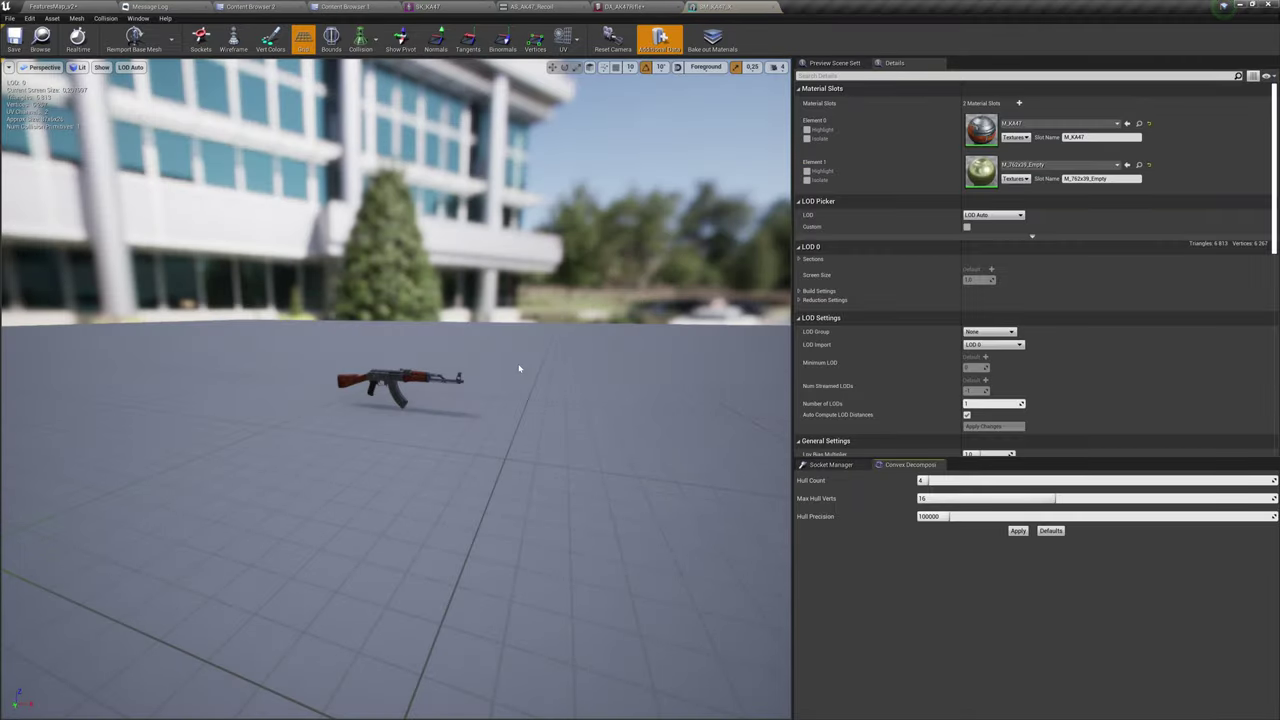
{"action": "left_click", "coordinate": [440, 7]}
{"action": "left_click", "coordinate": [383, 5]}
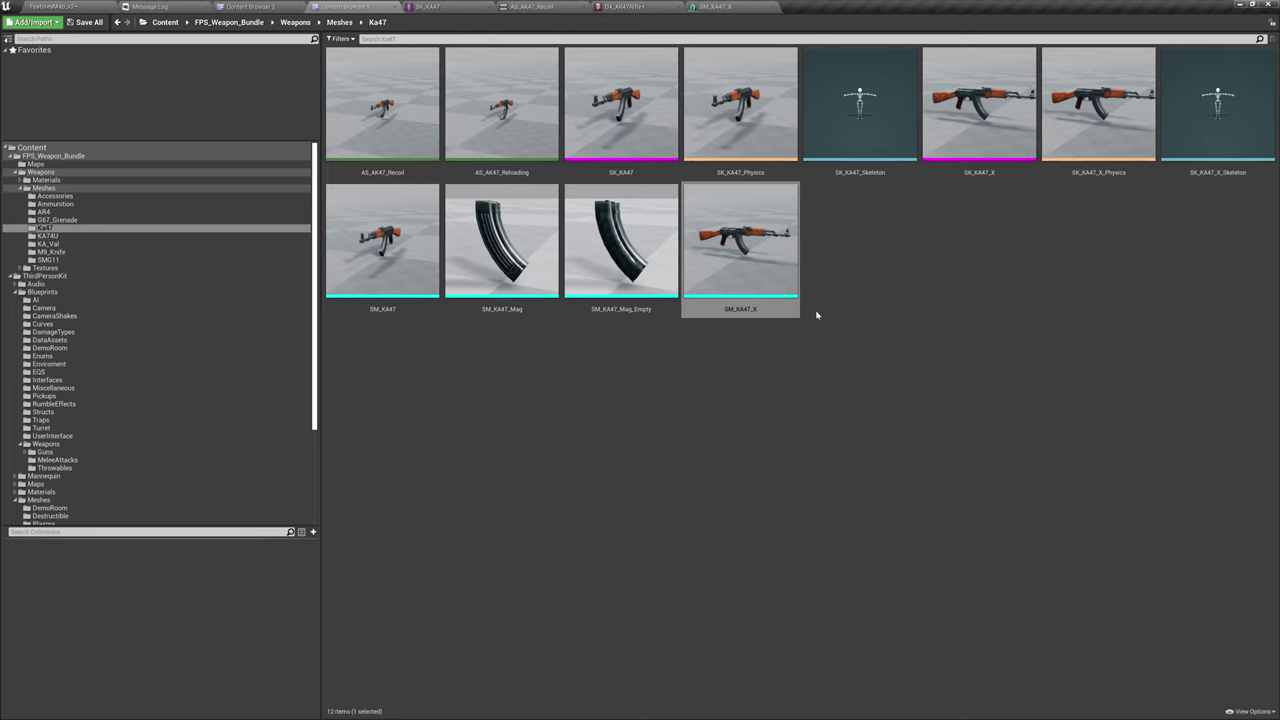
{"action": "left_click", "coordinate": [405, 265]}
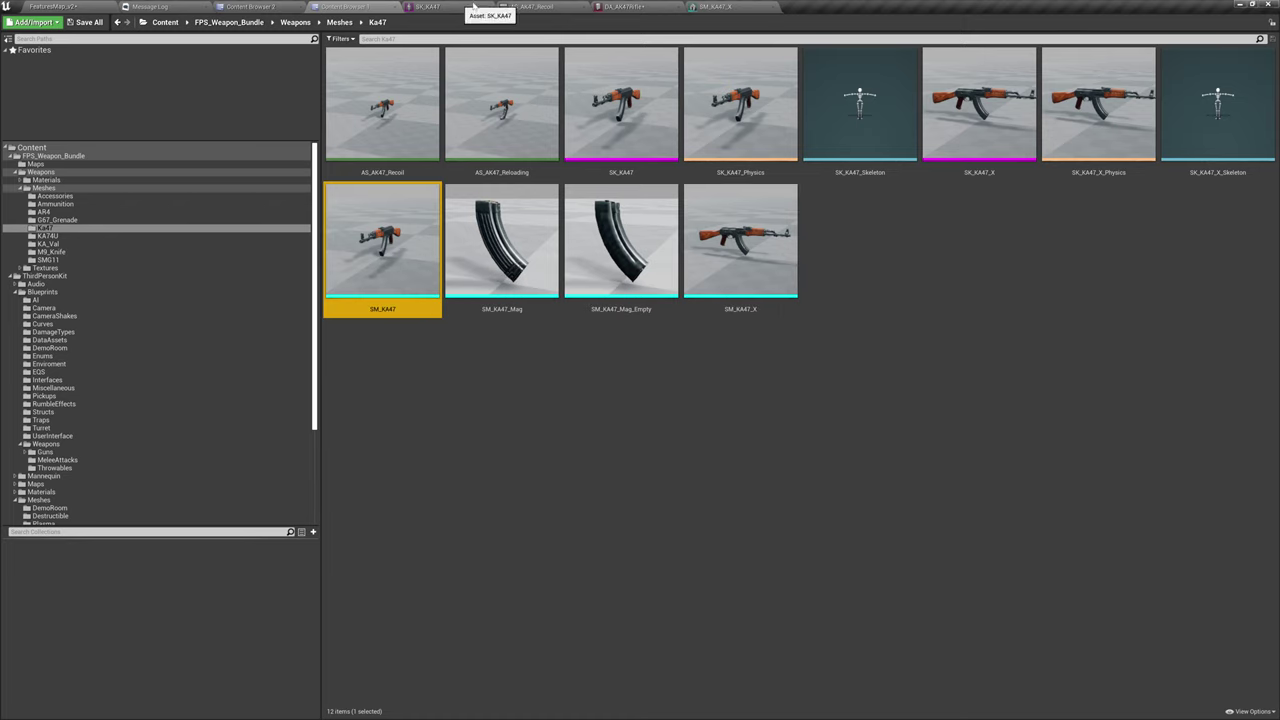
{"action": "left_click", "coordinate": [626, 7]}
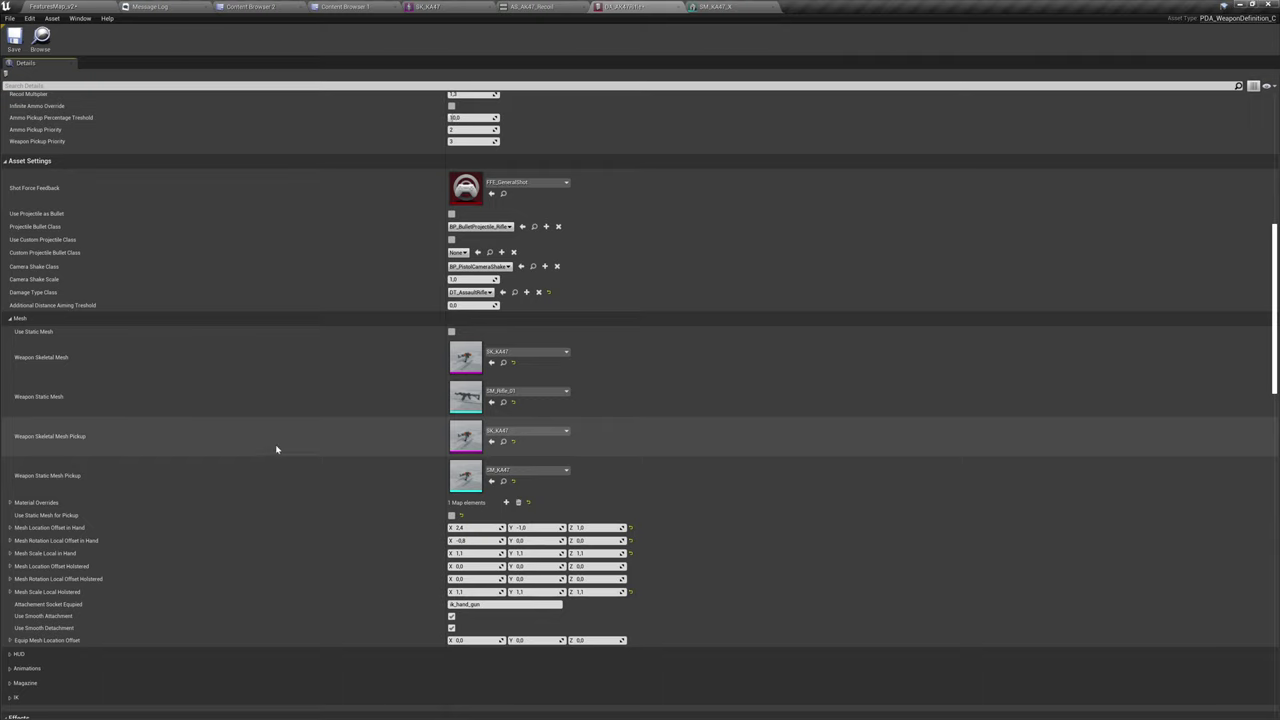
Clear the Weapon Skeletal Mesh Pickup and Weapon Static Mesh assets in DA_AK47Rifle.
{"action": "left_click", "coordinate": [550, 432]}
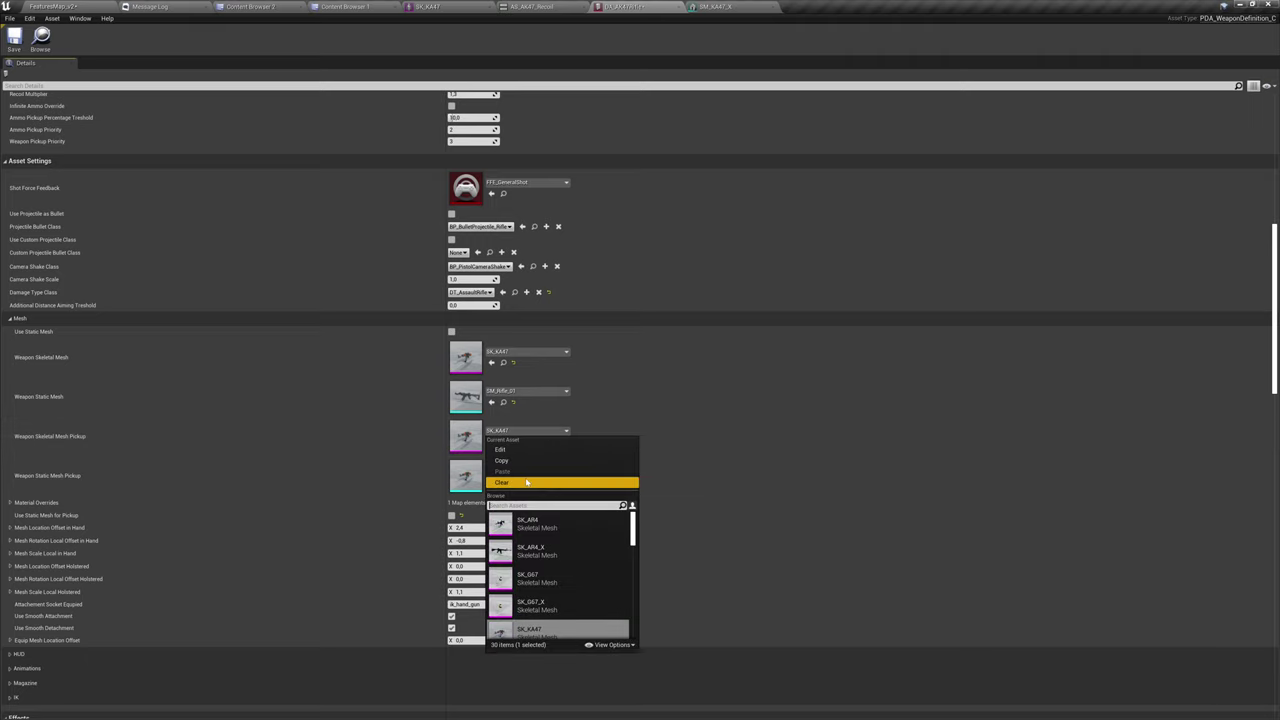
{"action": "left_click", "coordinate": [505, 482]}
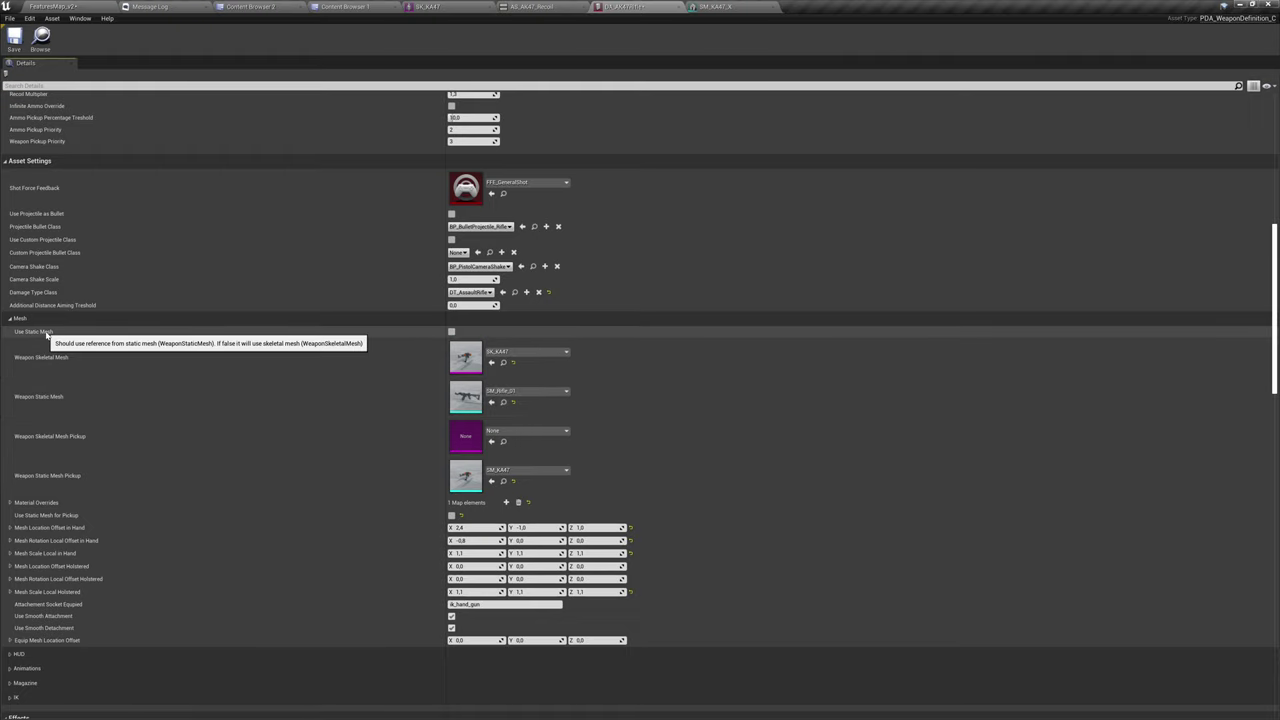
{"action": "left_click", "coordinate": [528, 393]}
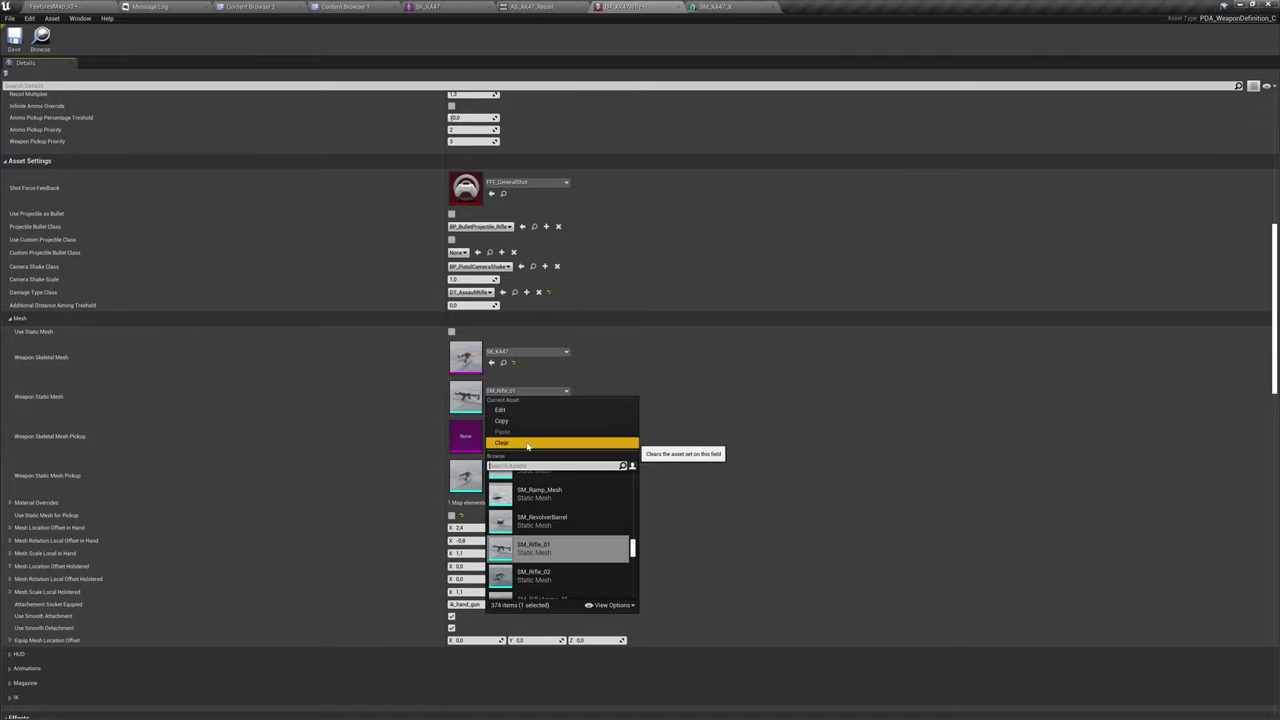
{"action": "left_click", "coordinate": [528, 444]}
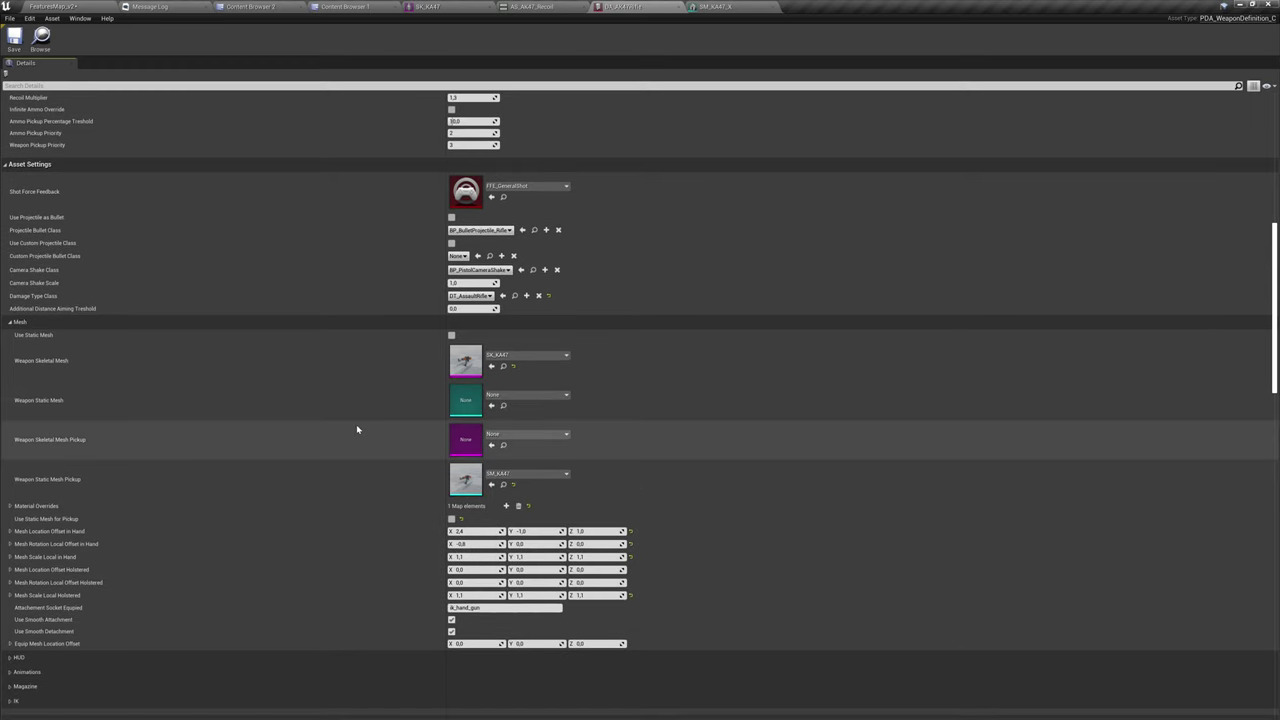
Set the player character's Initial Weapon Loadout Slot 02 to DA_AK47Rifle in the FeaturesMap_v2 level.
{"action": "left_click", "coordinate": [58, 6]}
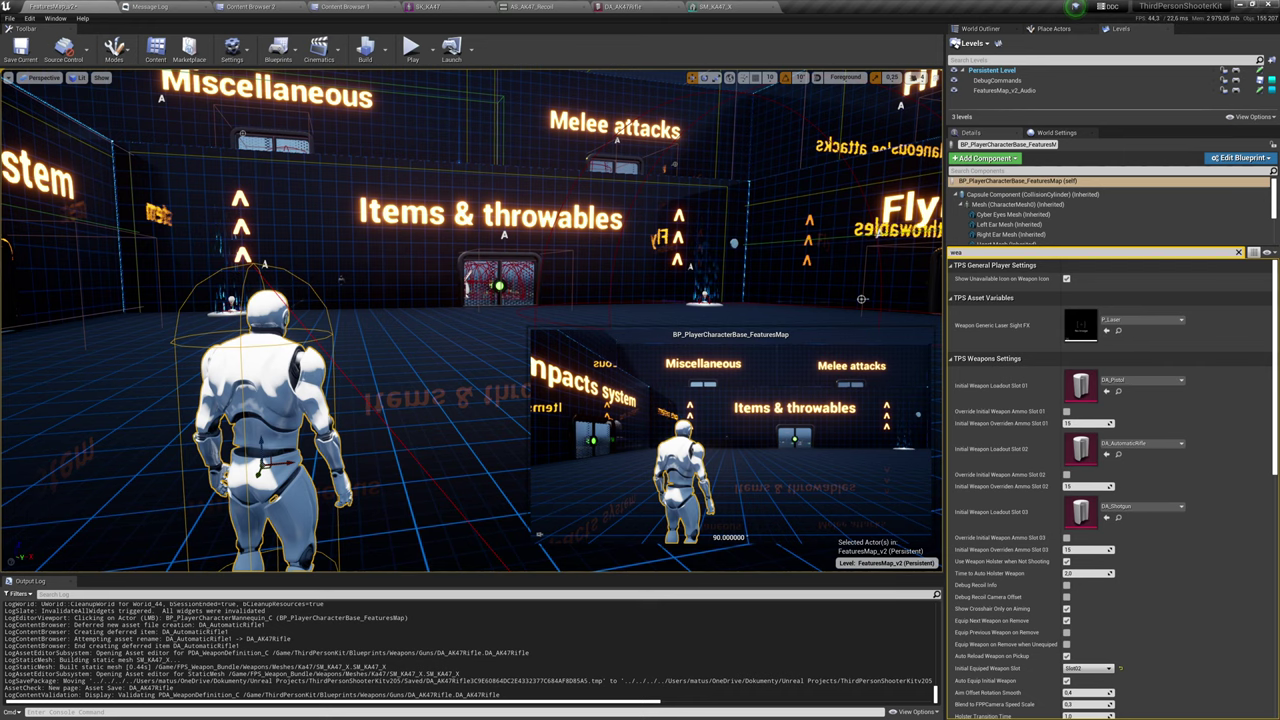
{"action": "right_click_drag", "start_coordinate": [345, 255], "coordinate": [265, 285]}
{"action": "left_click", "coordinate": [1135, 443]}
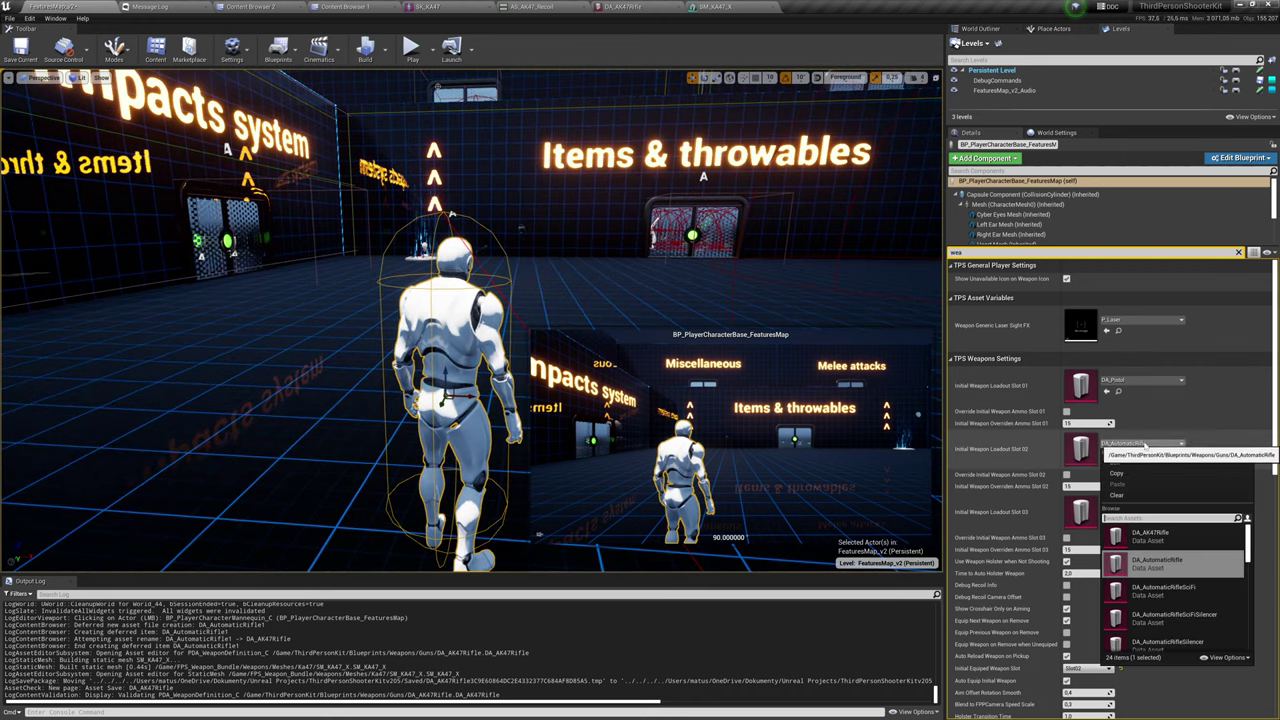
{"action": "right_click_drag", "start_coordinate": [430, 330], "coordinate": [465, 340]}
{"action": "key", "text": "Escape"}
{"action": "left_click", "coordinate": [425, 330]}
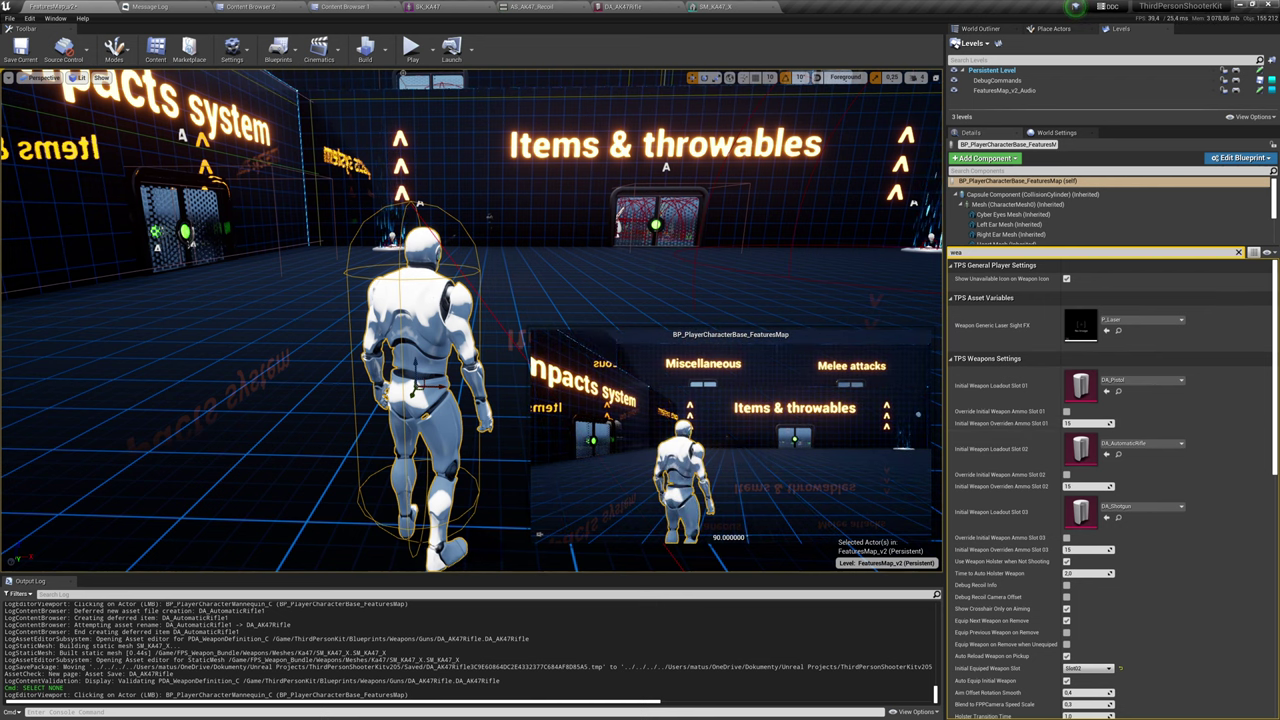
{"action": "right_click_drag", "start_coordinate": [720, 290], "coordinate": [757, 277]}
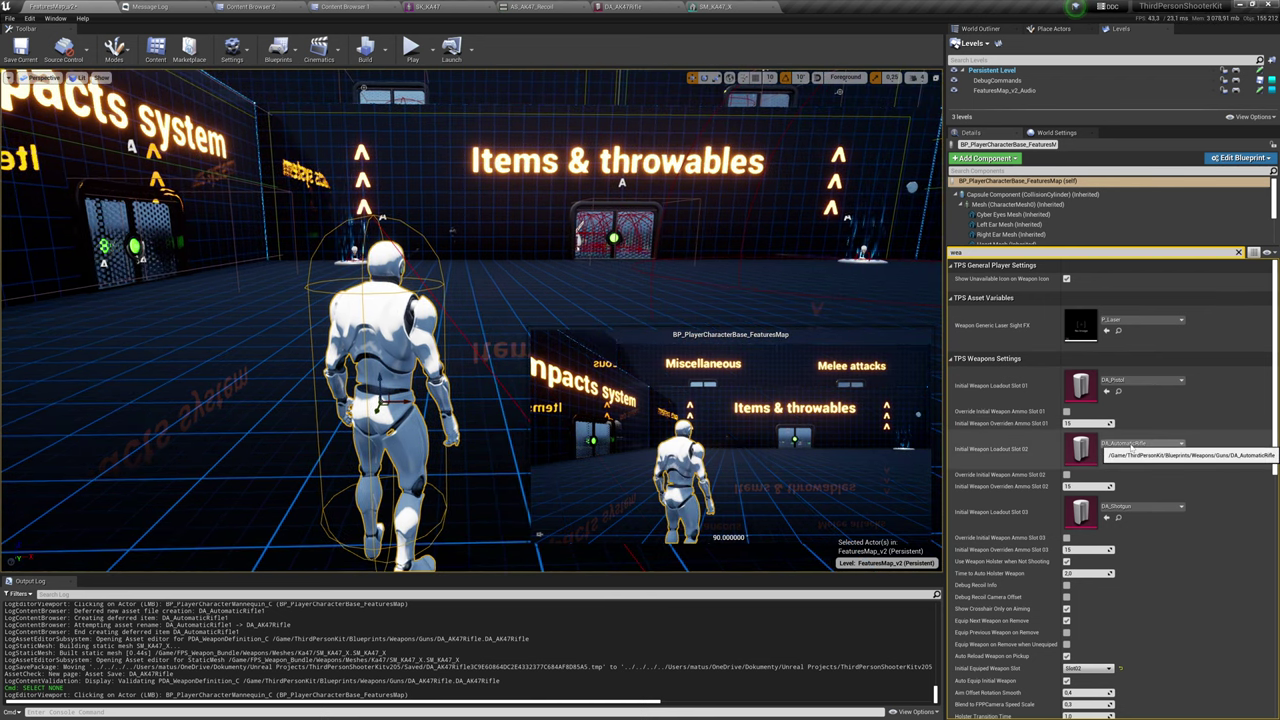
{"action": "left_click", "coordinate": [1132, 446]}
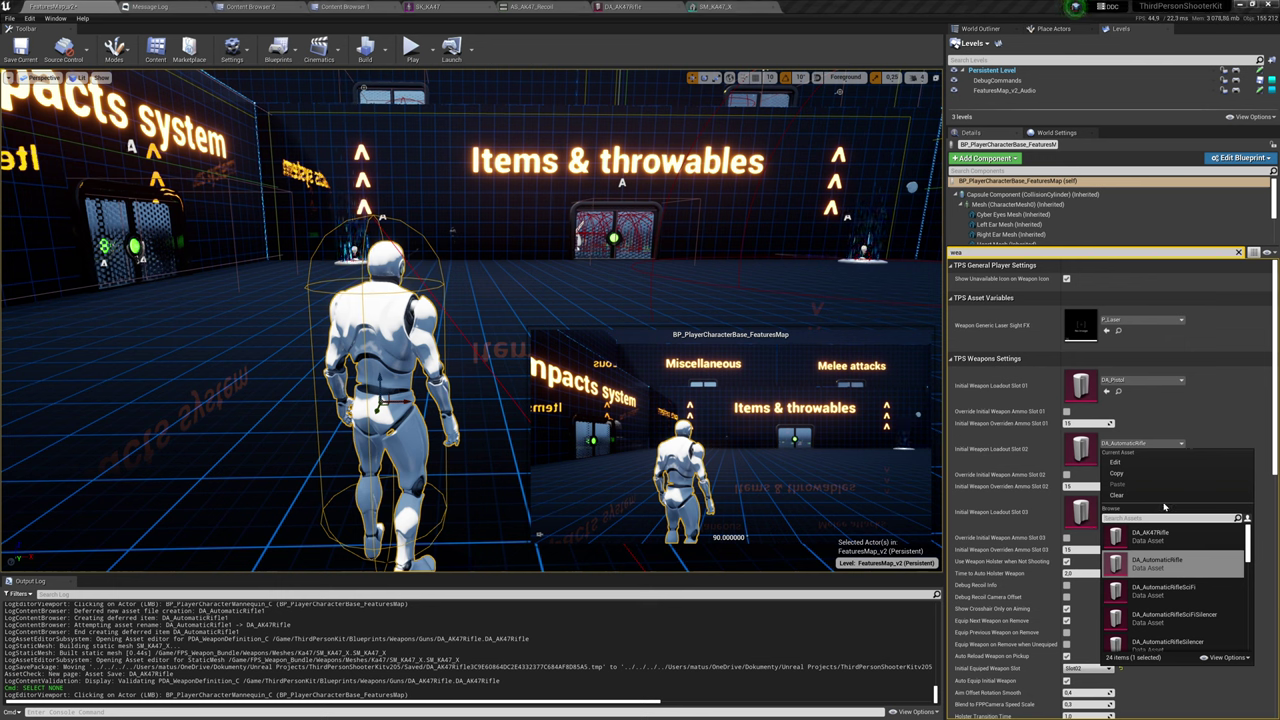
{"action": "type", "text": "ak.47"}
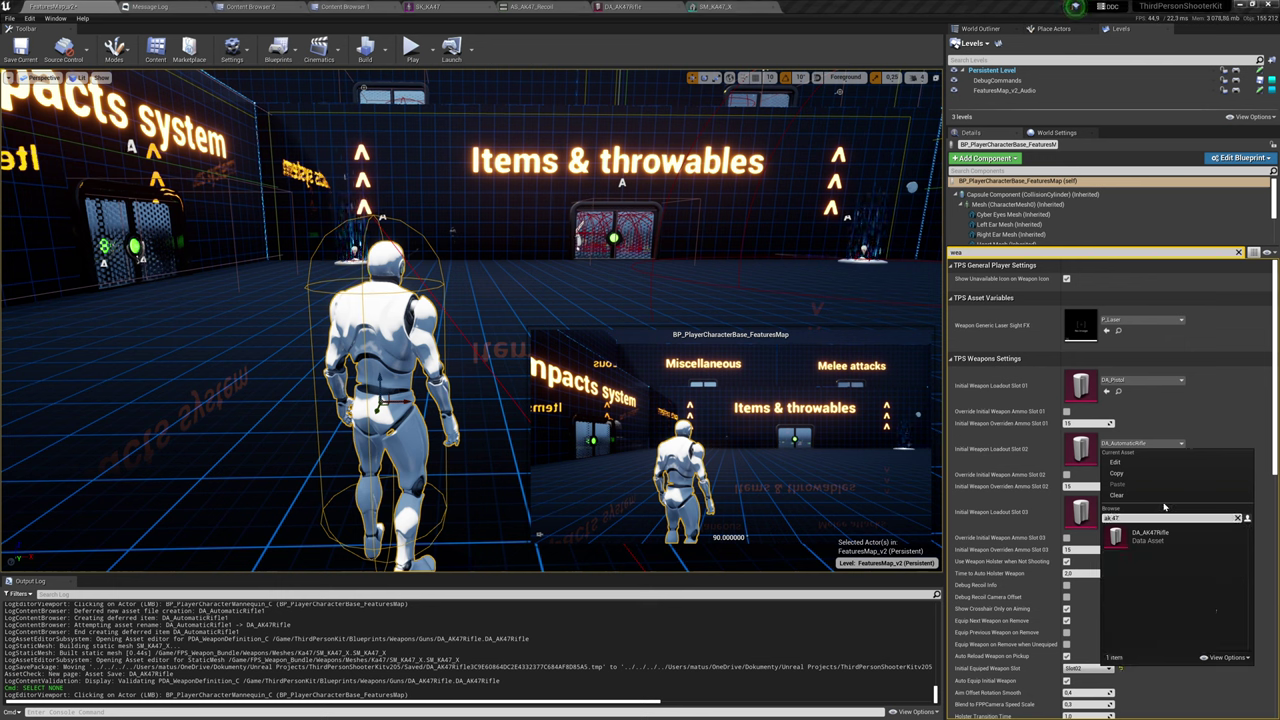
{"action": "left_click", "coordinate": [1150, 537]}
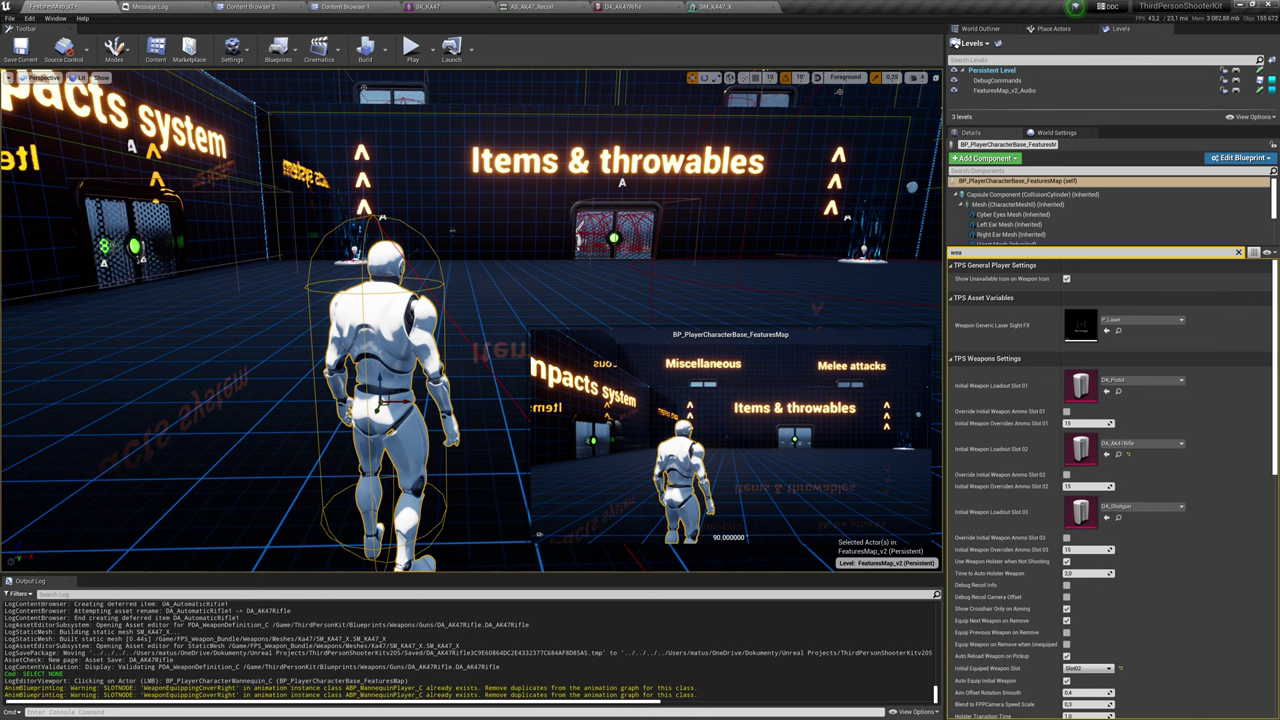
Deselect the player character, play the level in the editor and aim the equipped rifle to test it.
{"action": "scroll", "coordinate": [1100, 490], "scroll_direction": "down", "scroll_amount": 3}
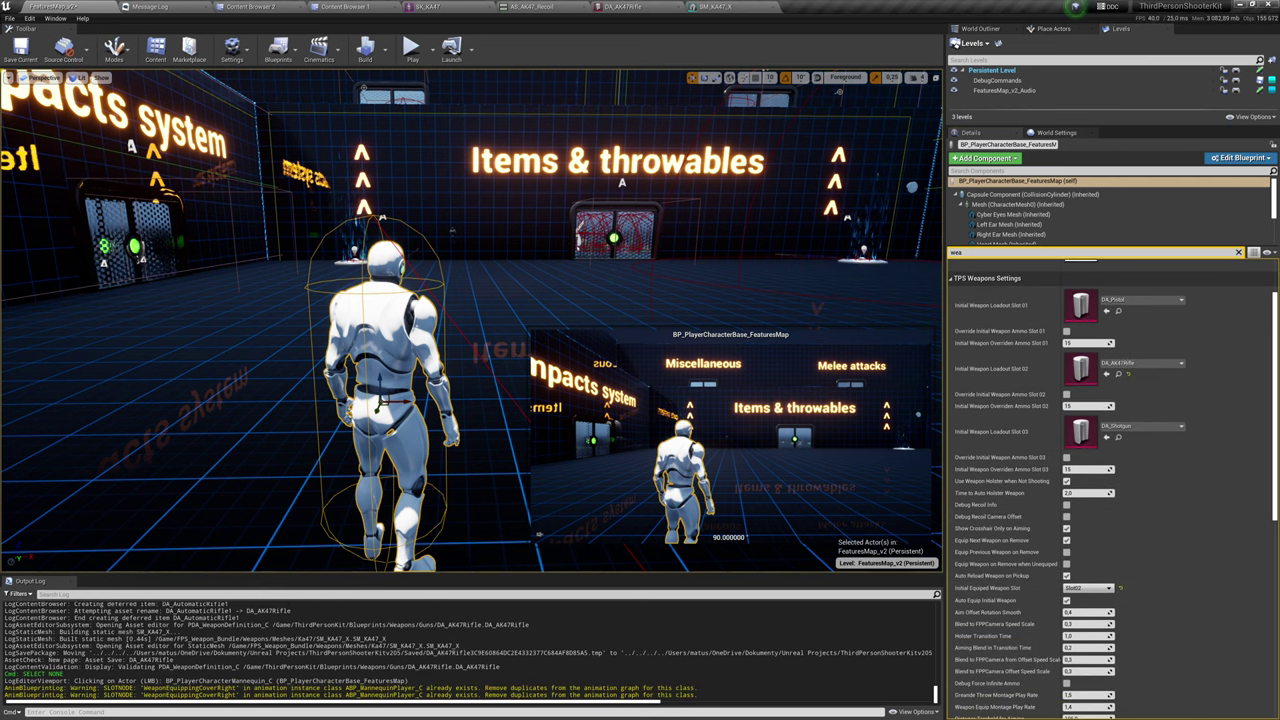
{"action": "right_click_drag", "start_coordinate": [600, 290], "coordinate": [545, 235]}
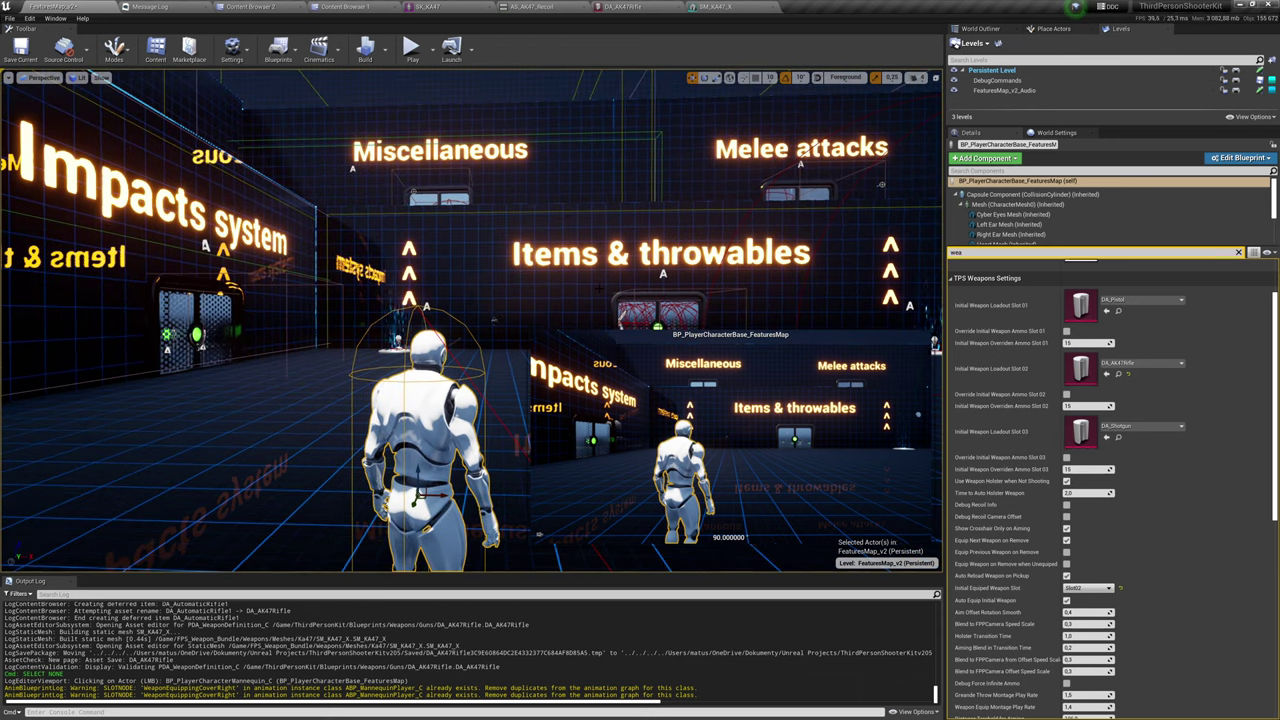
{"action": "right_click_drag", "start_coordinate": [600, 288], "coordinate": [622, 299]}
{"action": "key", "text": "Escape"}
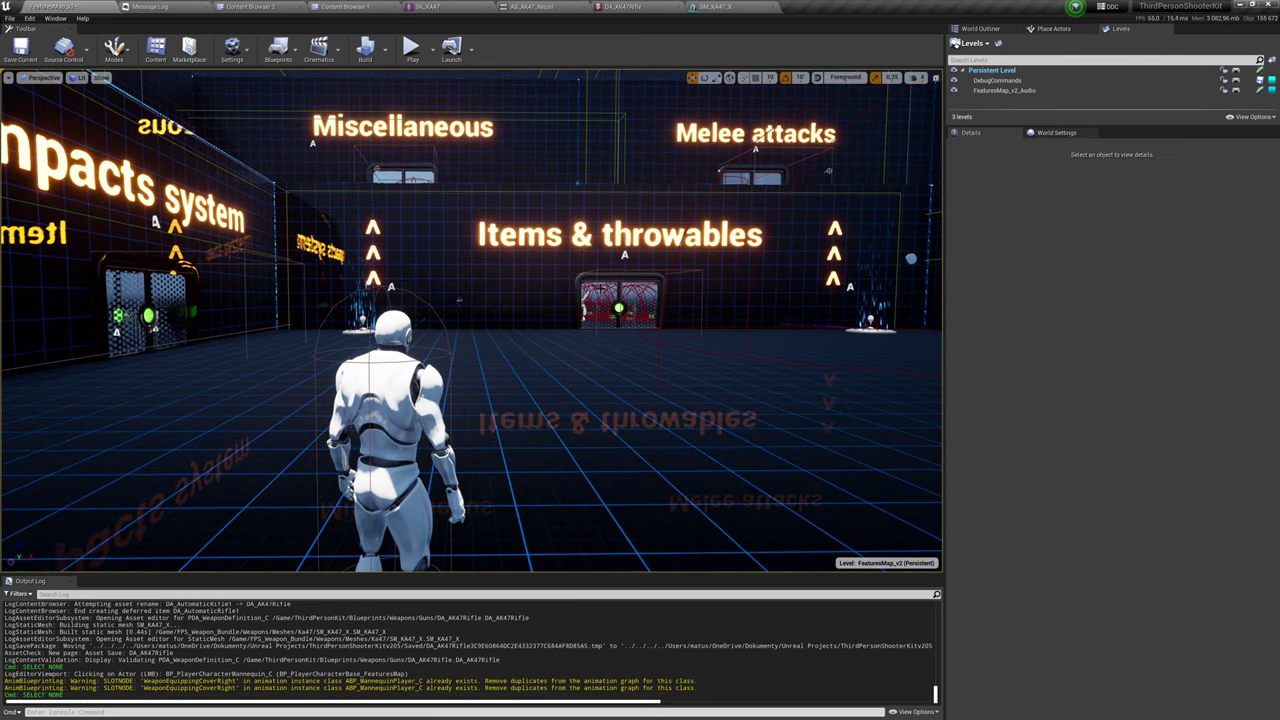
{"action": "key", "text": "alt+p"}
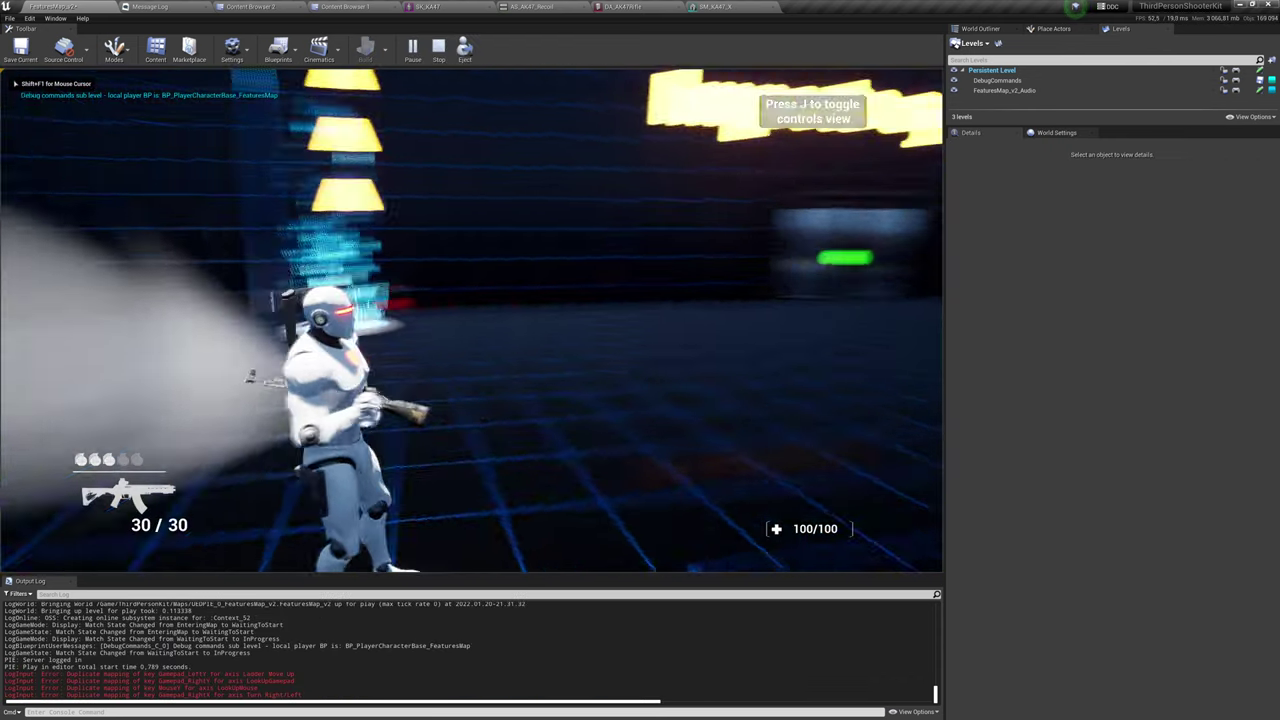
{"action": "right_click", "coordinate": [471, 320]}
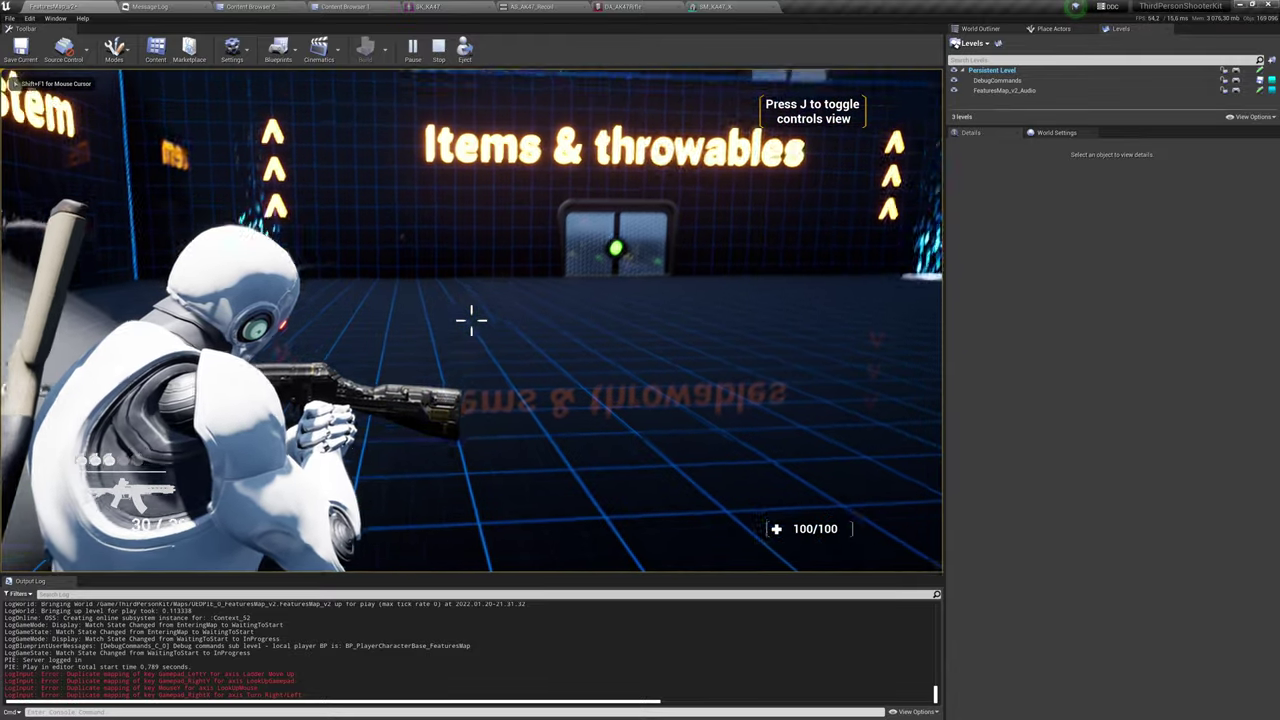
Walk and aim with the equipped rifle in the running level to examine how it looks and sits in hand.
{"action": "key", "text": "w"}
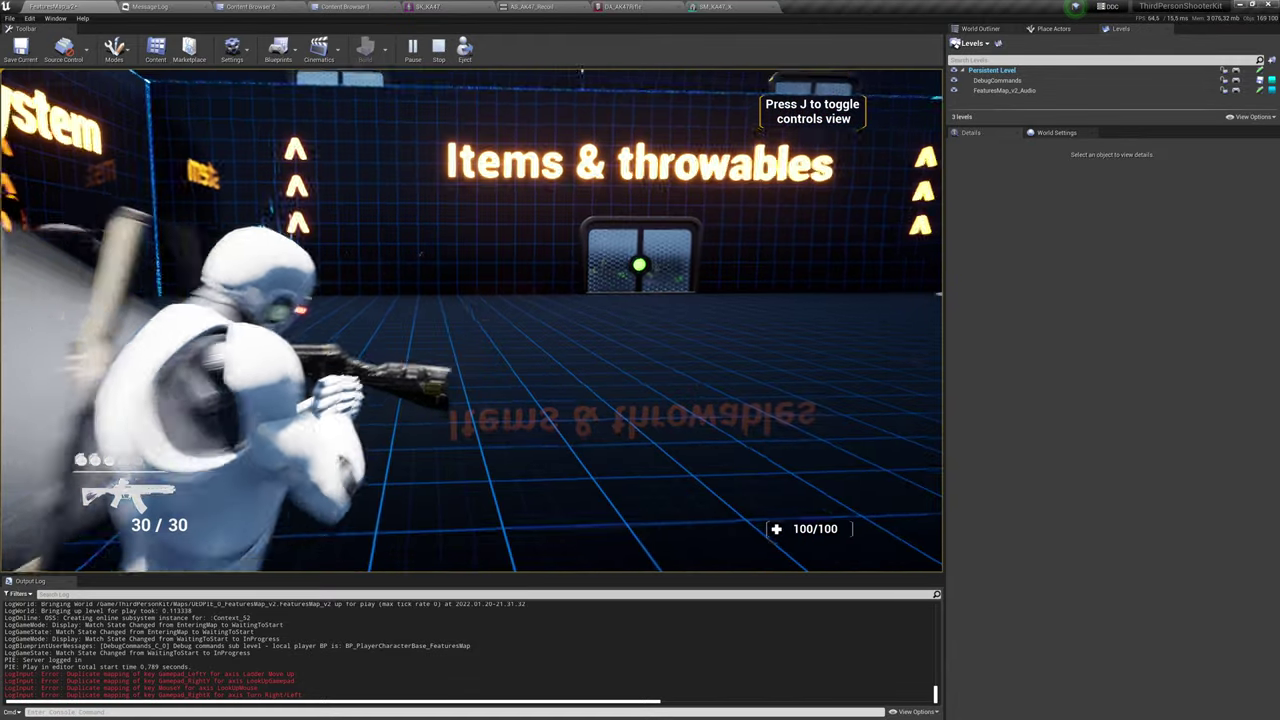
{"action": "right_click", "coordinate": [471, 320]}
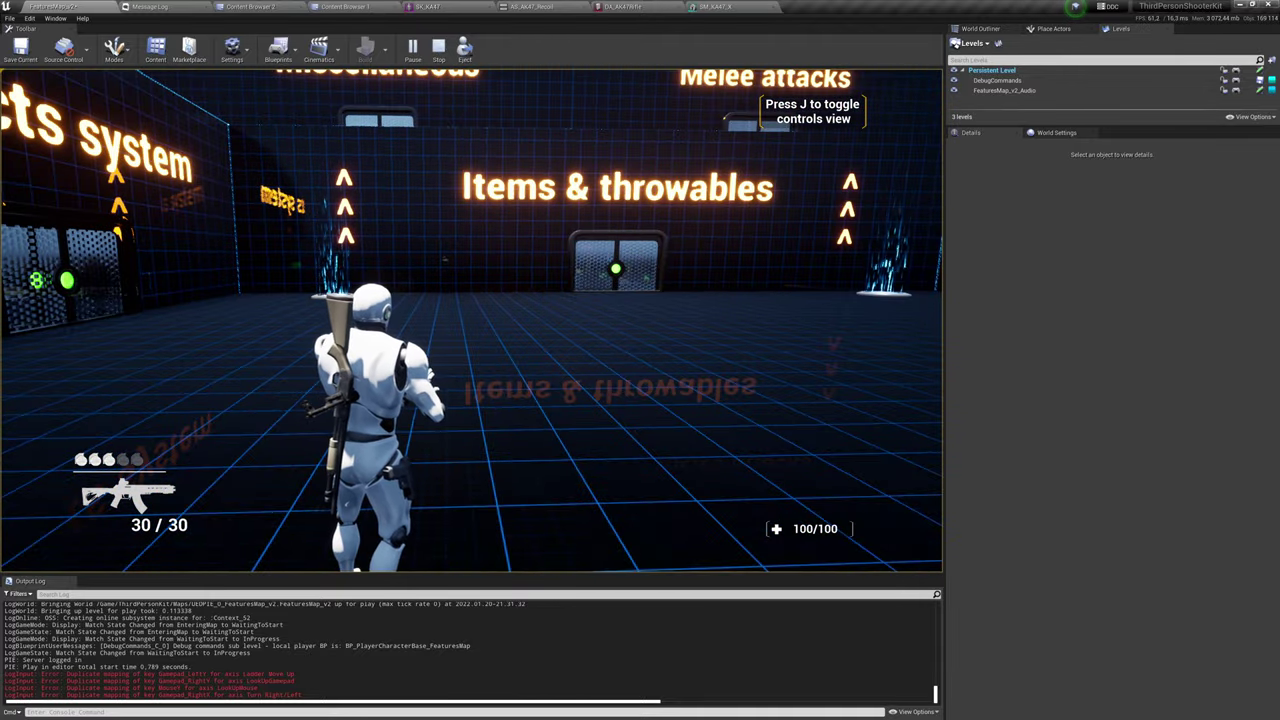
{"action": "right_click_drag", "start_coordinate": [471, 319], "coordinate": [471, 319]}
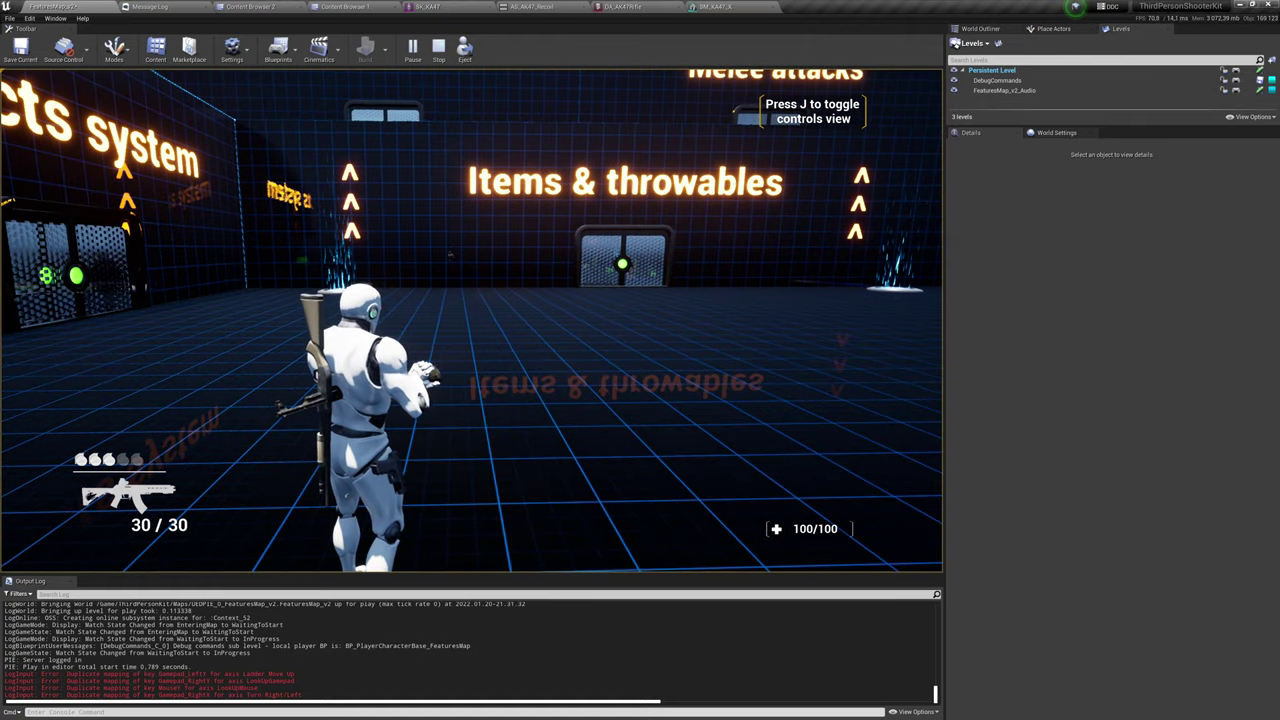
{"action": "key", "text": "super"}
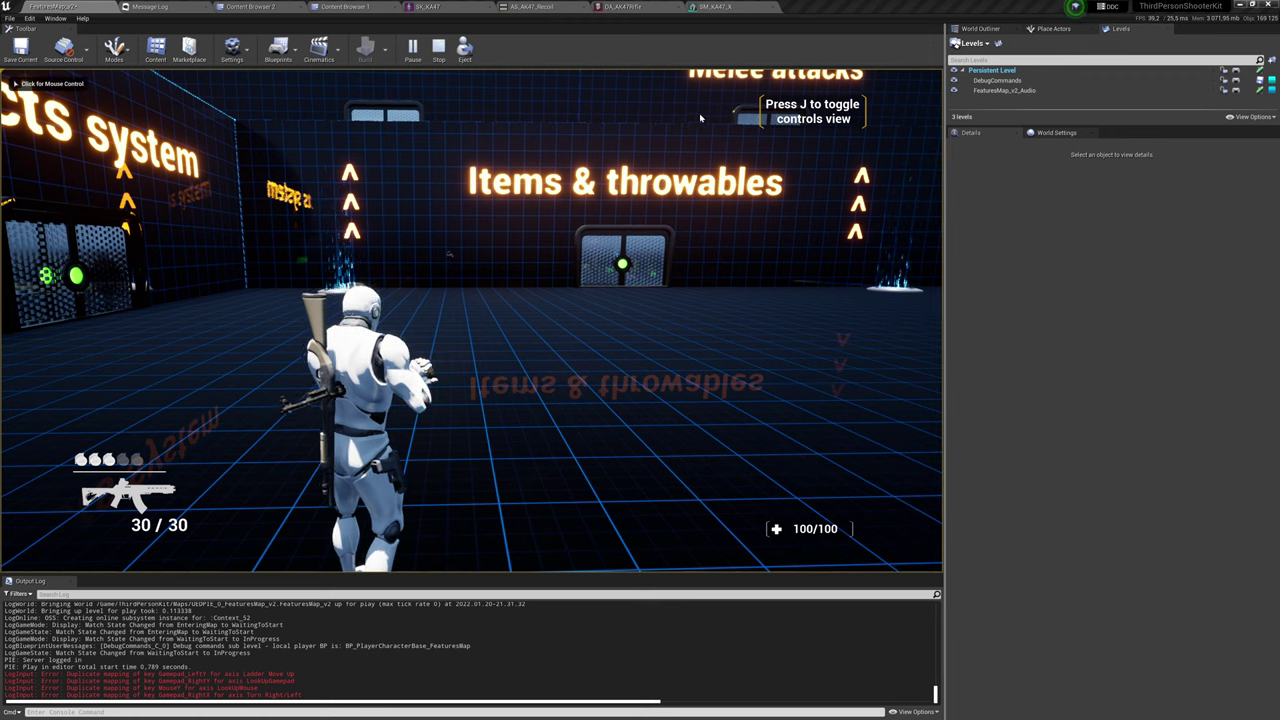
Stop the play session and remove all Material Overrides elements from the DA_AK47Rifle mesh settings.
{"action": "left_click", "coordinate": [646, 8]}
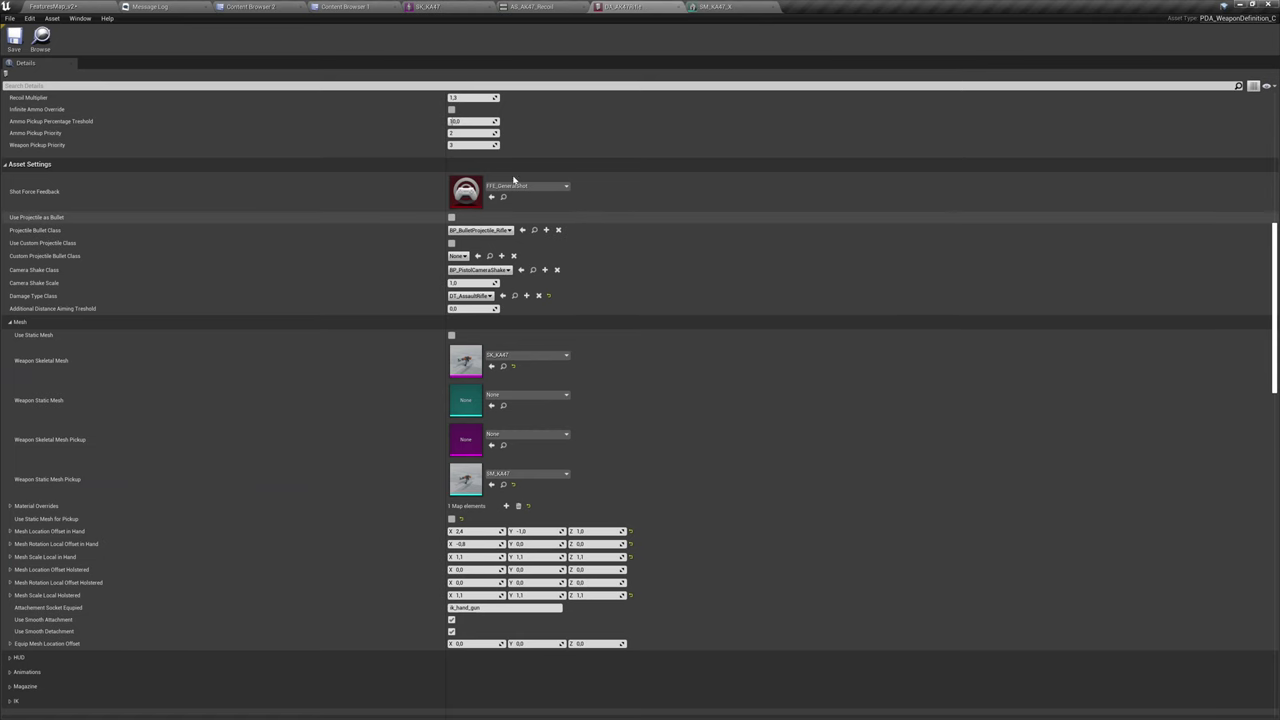
{"action": "left_click", "coordinate": [64, 8]}
{"action": "key", "text": "Escape"}
{"action": "left_click", "coordinate": [622, 8]}
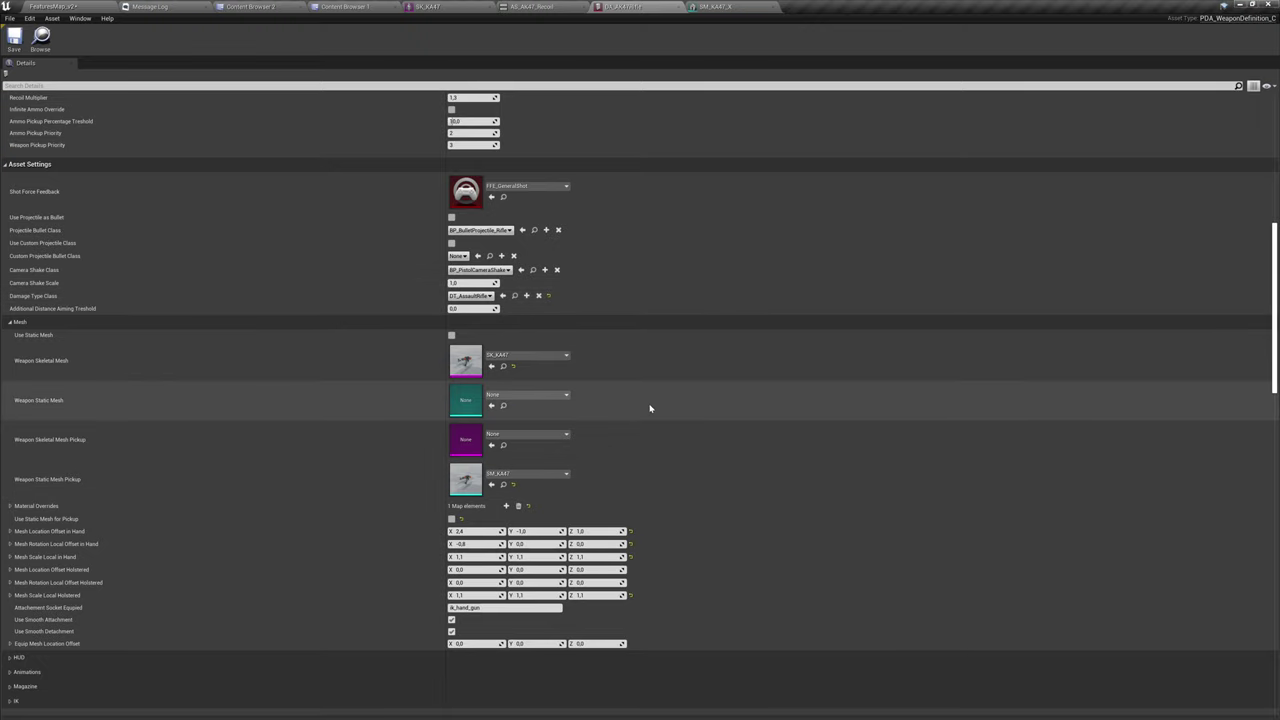
{"action": "scroll", "coordinate": [640, 414], "scroll_direction": "down", "scroll_amount": 3}
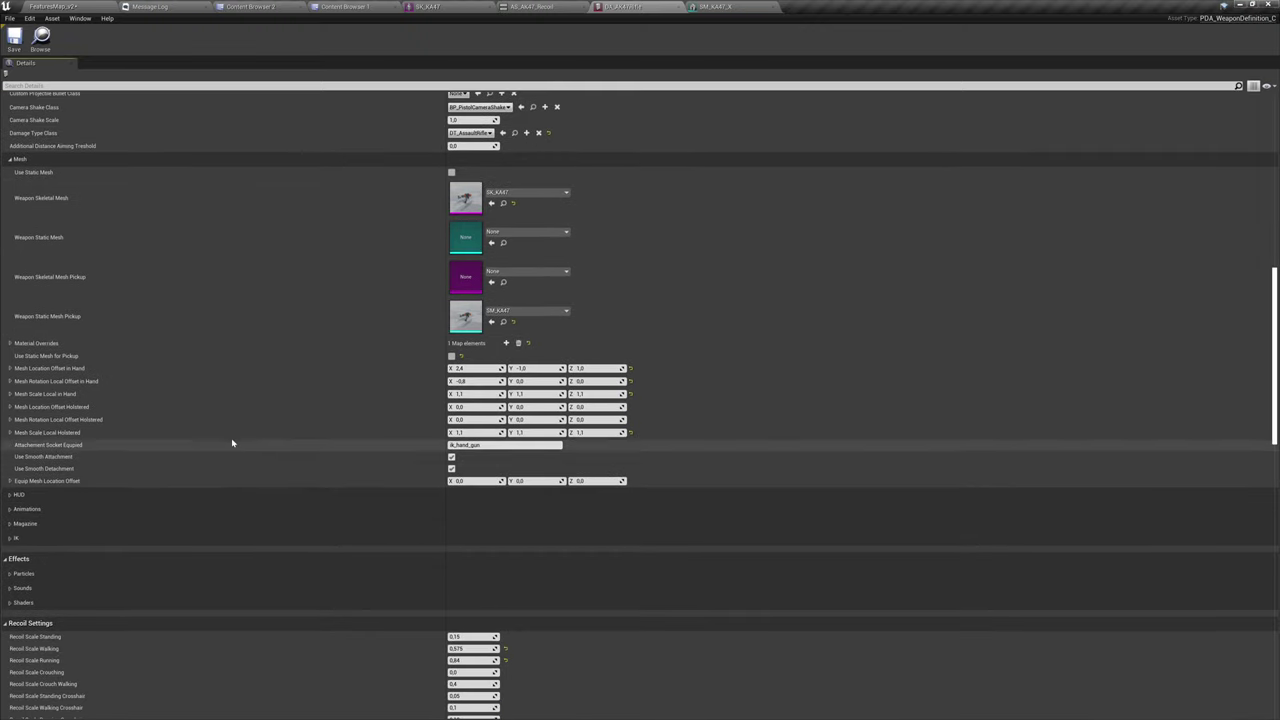
{"action": "left_click", "coordinate": [260, 344]}
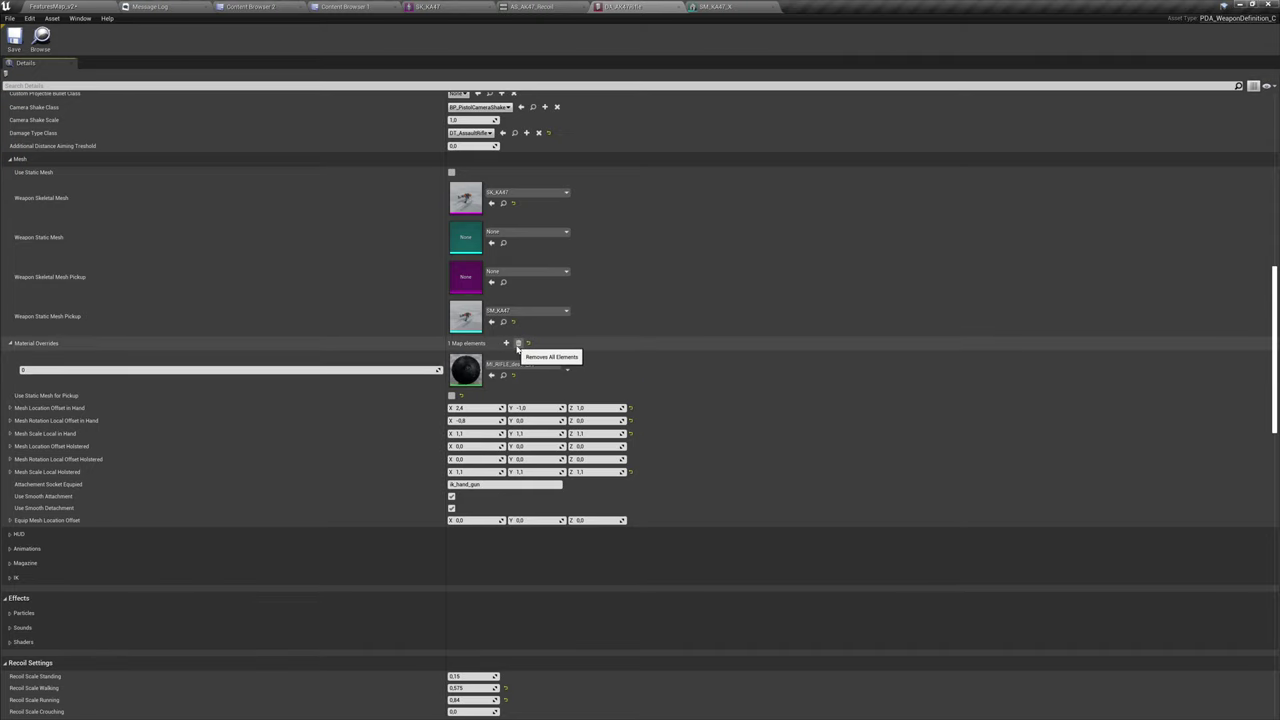
{"action": "left_click", "coordinate": [518, 343]}
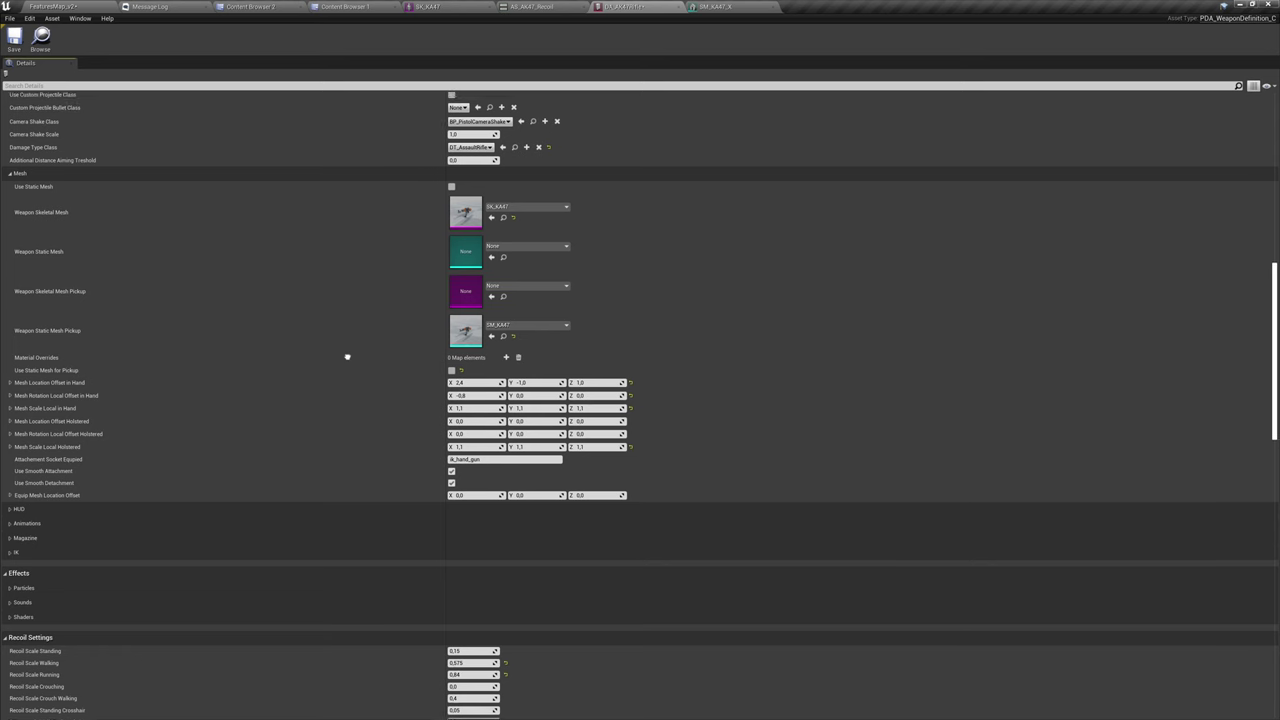
Play the FeaturesMap_v2 level, aim the rifle to check its material and orientation, and end the session.
{"action": "left_click", "coordinate": [90, 6]}
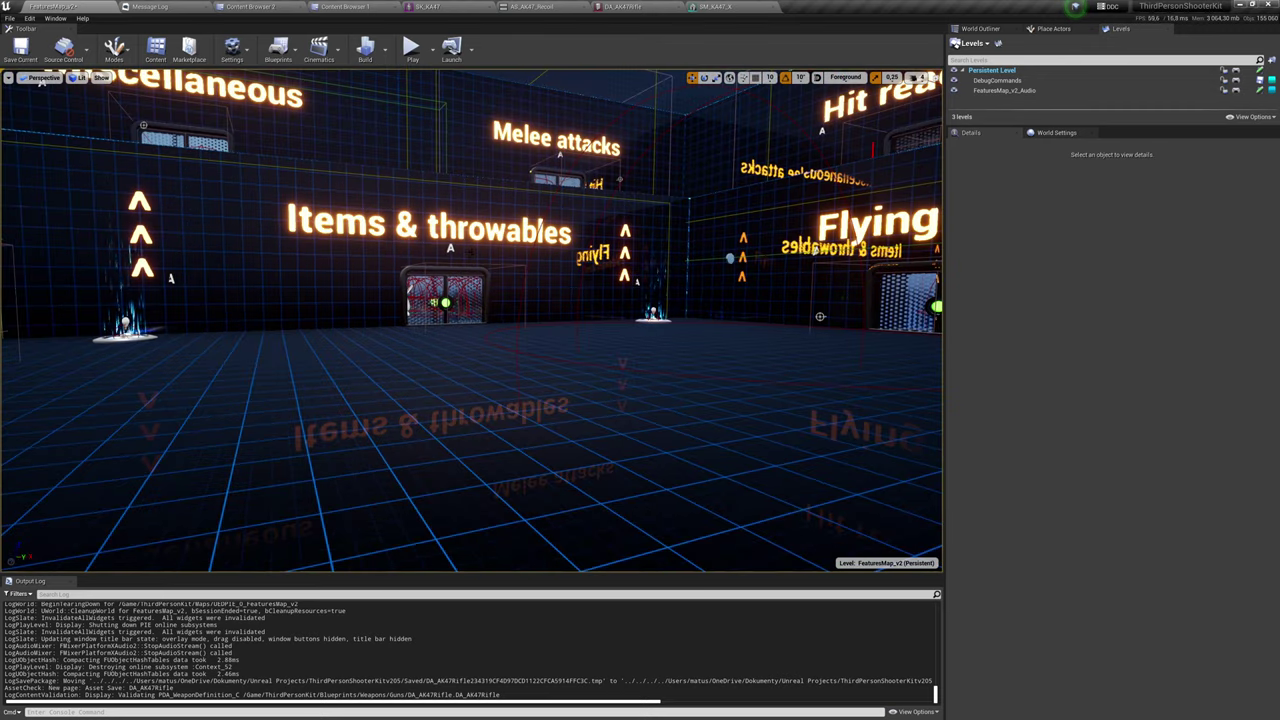
{"action": "left_click", "coordinate": [411, 47]}
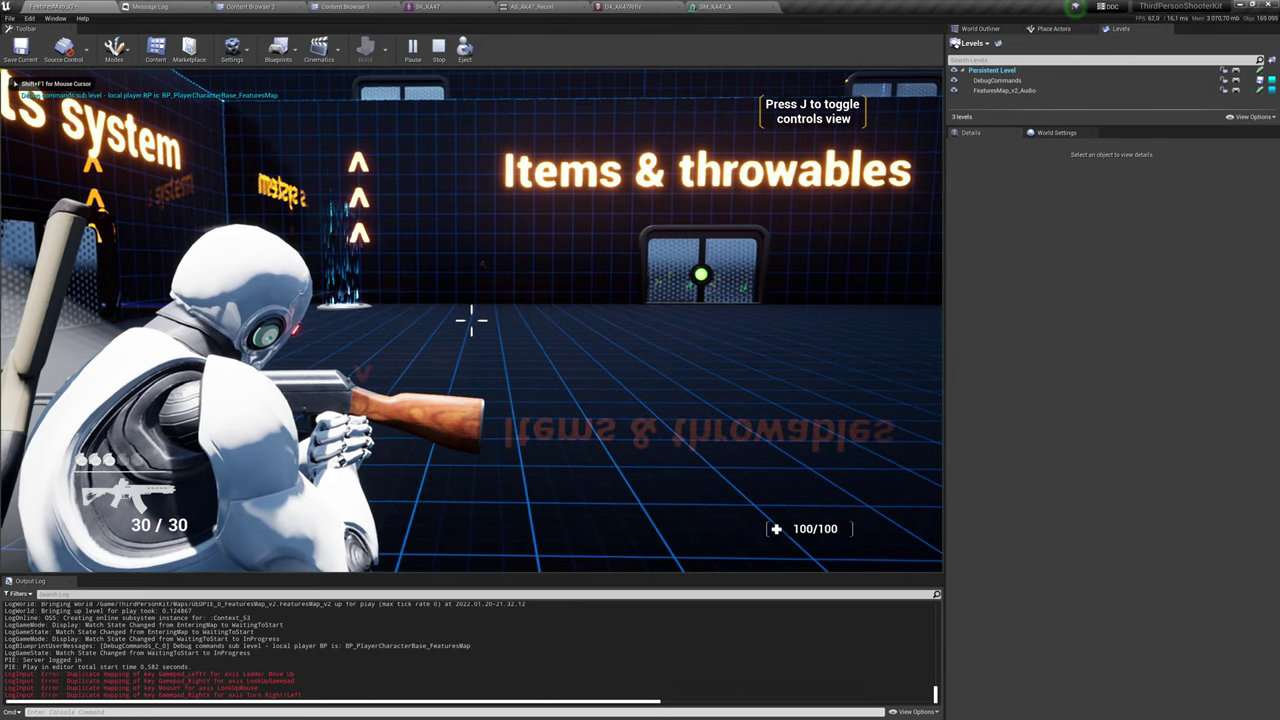
{"action": "key", "text": "Escape"}
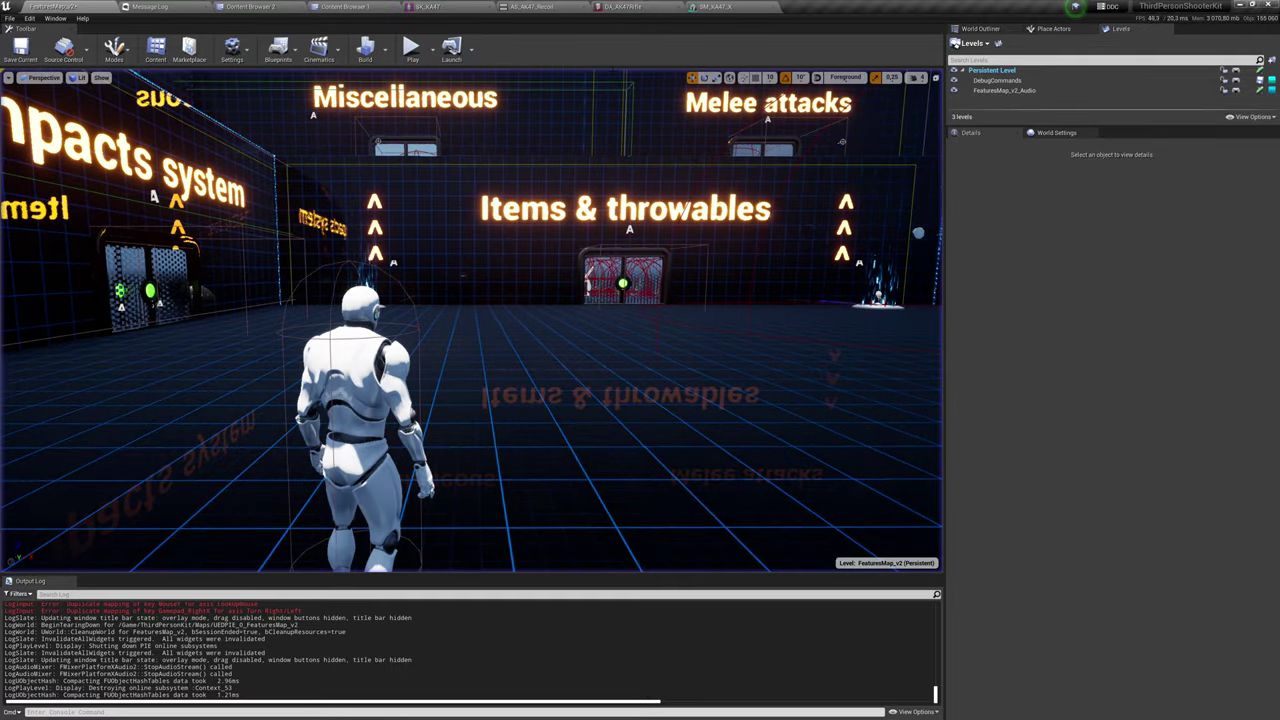
Filter DA_AK47Rifle's properties by "rotation" and set the Z value of Mesh Rotation Local Offset in Hand to 90.
{"action": "left_click", "coordinate": [622, 6]}
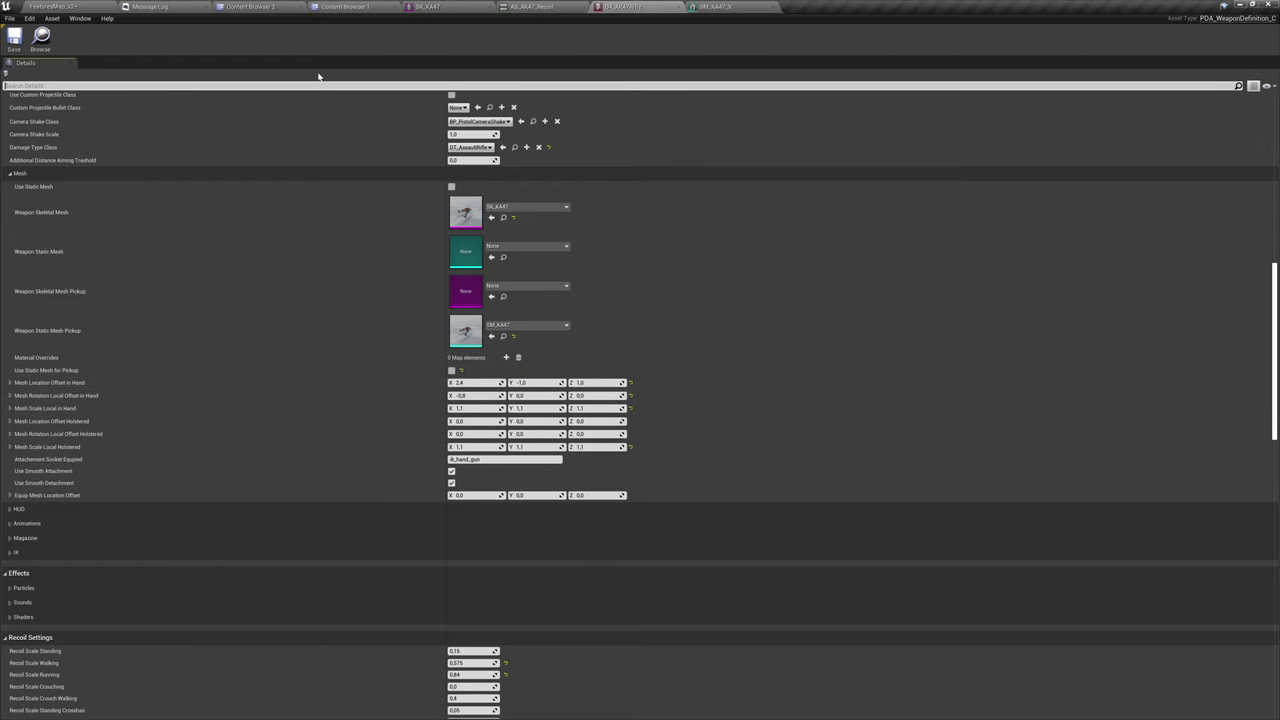
{"action": "type", "text": "n"}
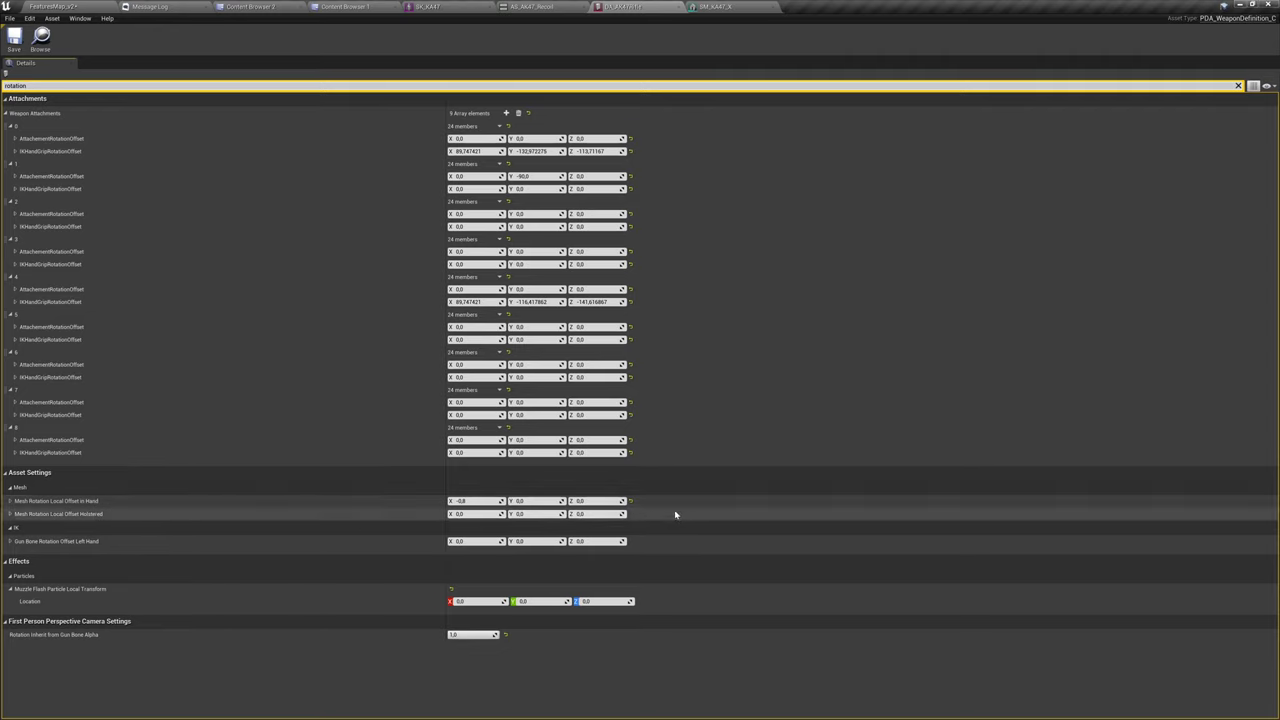
{"action": "left_click", "coordinate": [598, 501]}
{"action": "type", "text": "90"}
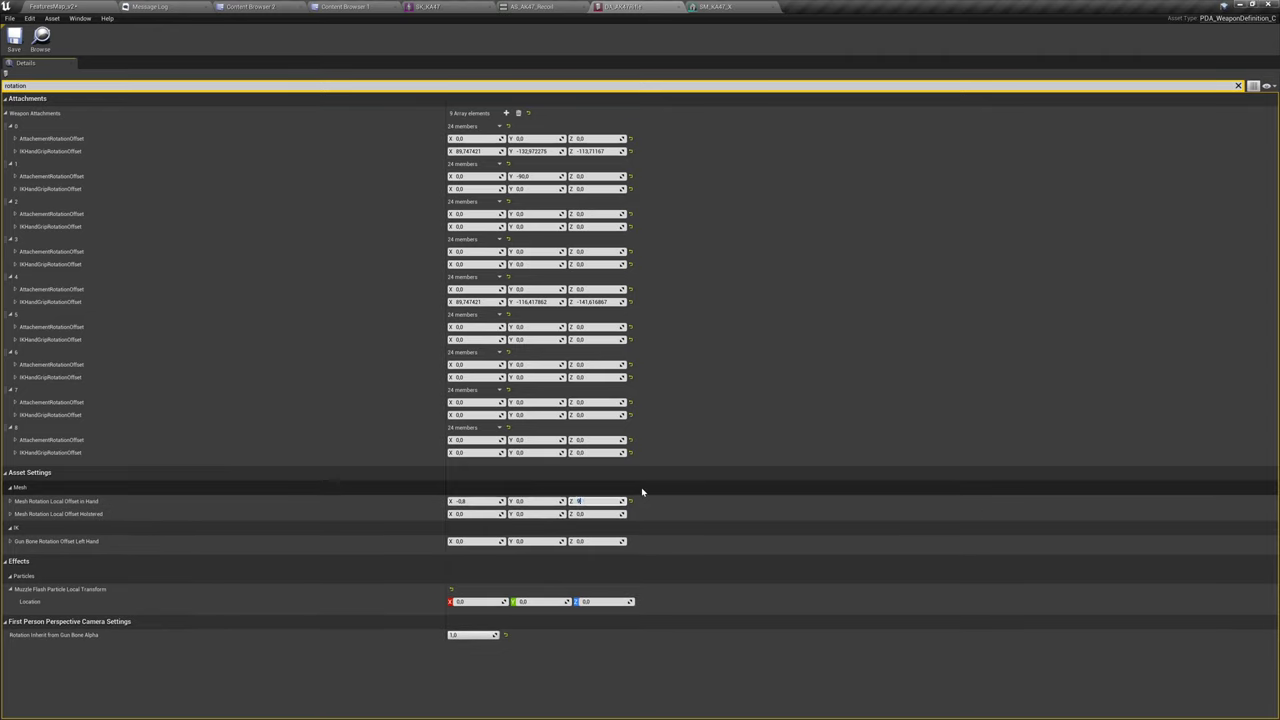
{"action": "key", "text": "Return"}
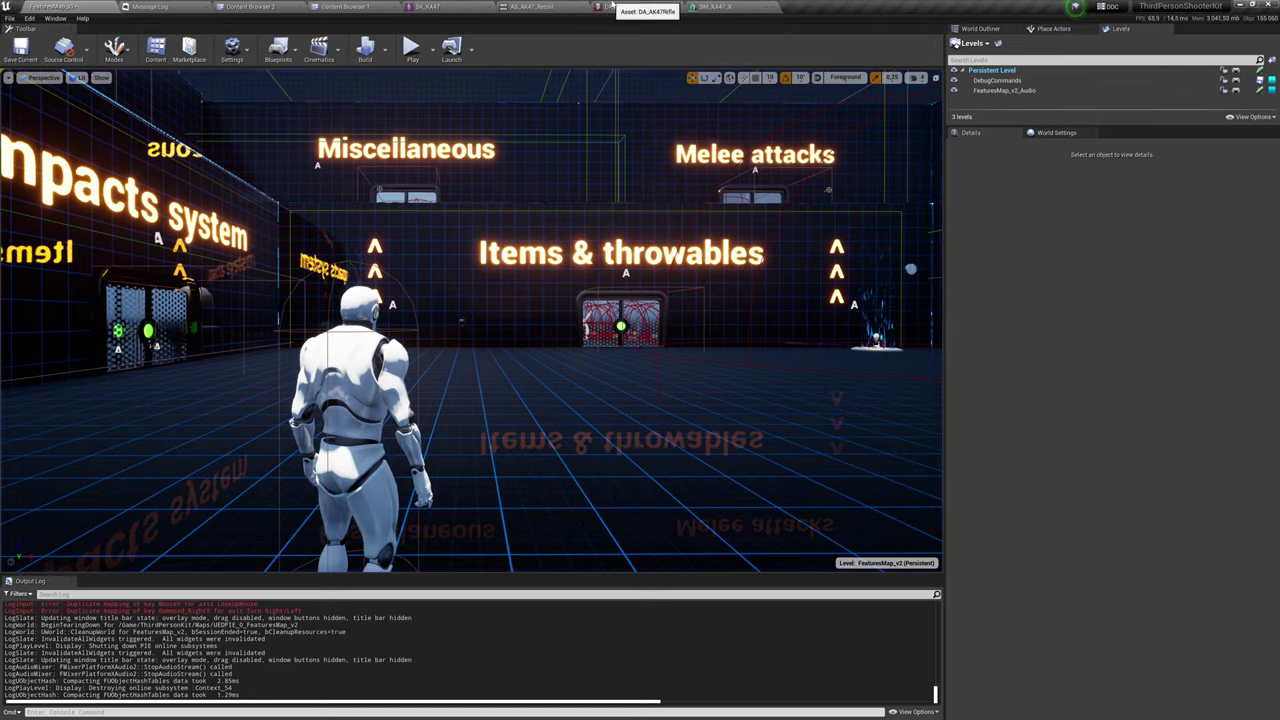
Set the Z value of DA_AK47Rifle's Mesh Rotation Local Offset in Hand to -90 and save the asset.
{"action": "left_click", "coordinate": [628, 7]}
{"action": "left_click", "coordinate": [616, 500]}
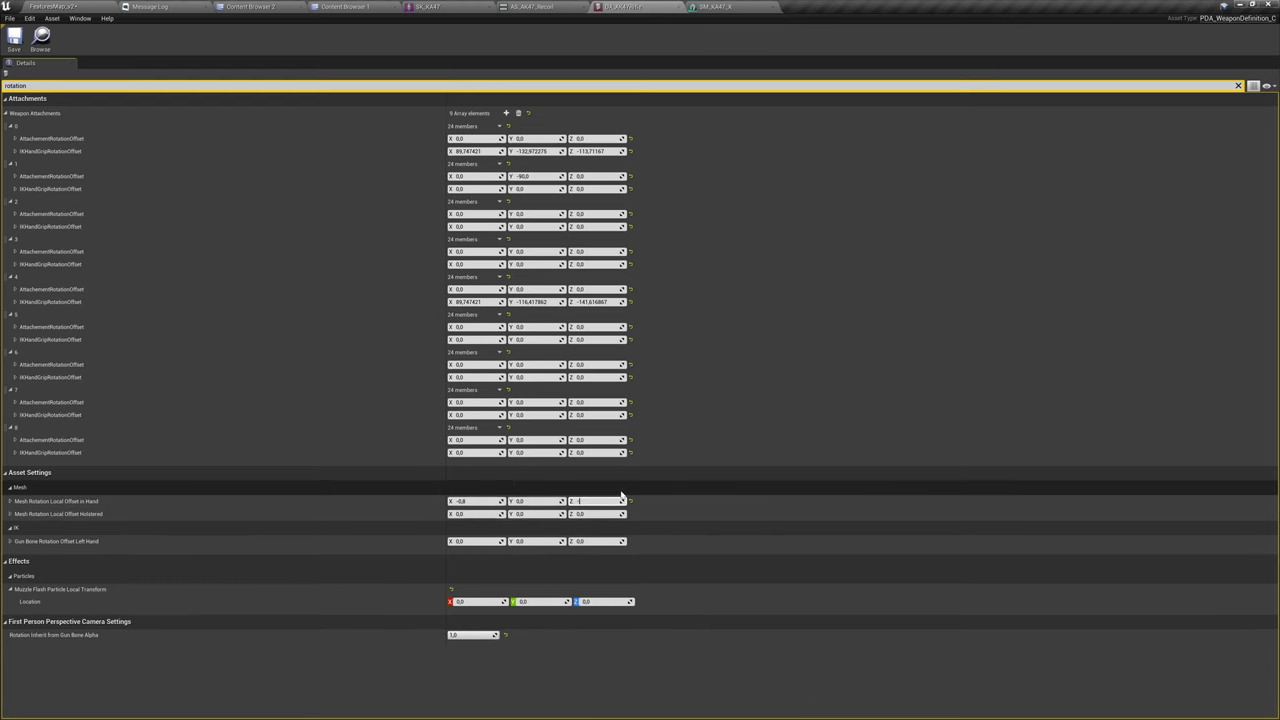
{"action": "scroll", "coordinate": [743, 457], "scroll_direction": "up", "scroll_amount": 2}
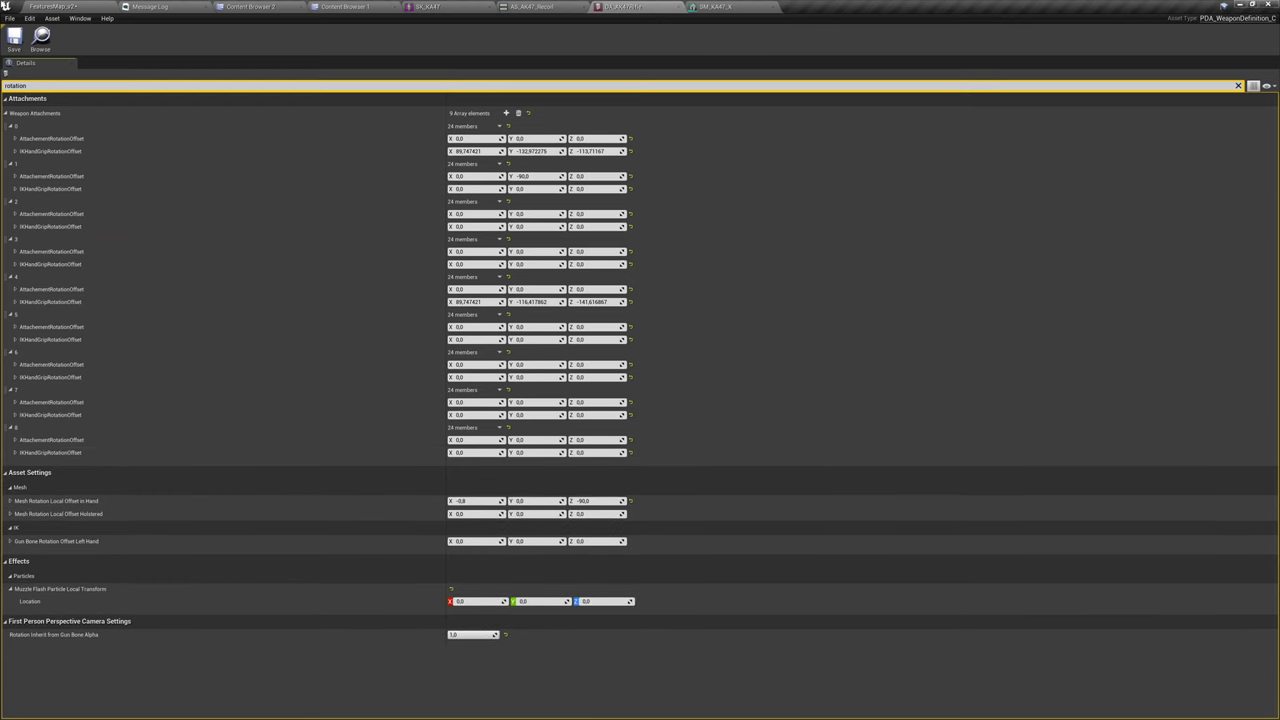
{"action": "left_click", "coordinate": [14, 40]}
Play the FeaturesMap_v2 level, aim the rifle to check the direction it points, and end the session.
{"action": "left_click", "coordinate": [62, 7]}
{"action": "key", "text": "alt+p"}
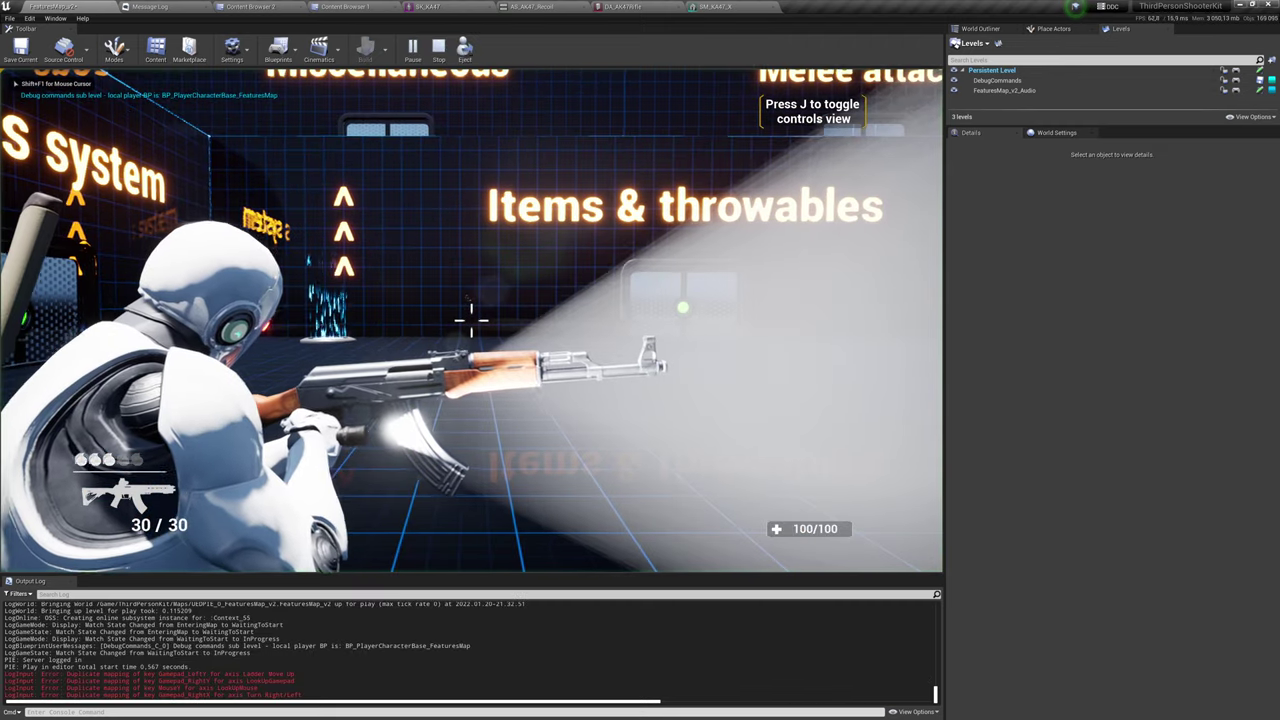
{"action": "key", "text": "Escape"}
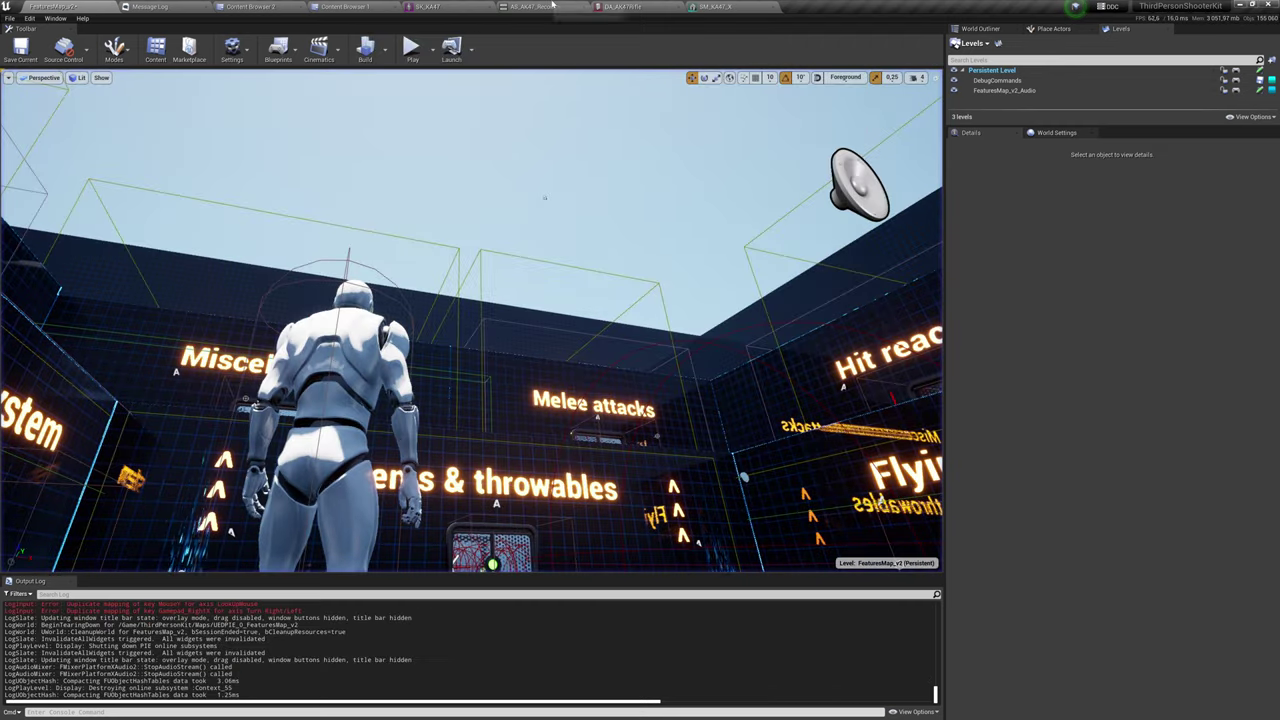
Set DA_AK47Rifle's Mesh Rotation Local Offset in Hand to Y 90 and Z 0, and save the asset.
{"action": "left_click", "coordinate": [622, 7]}
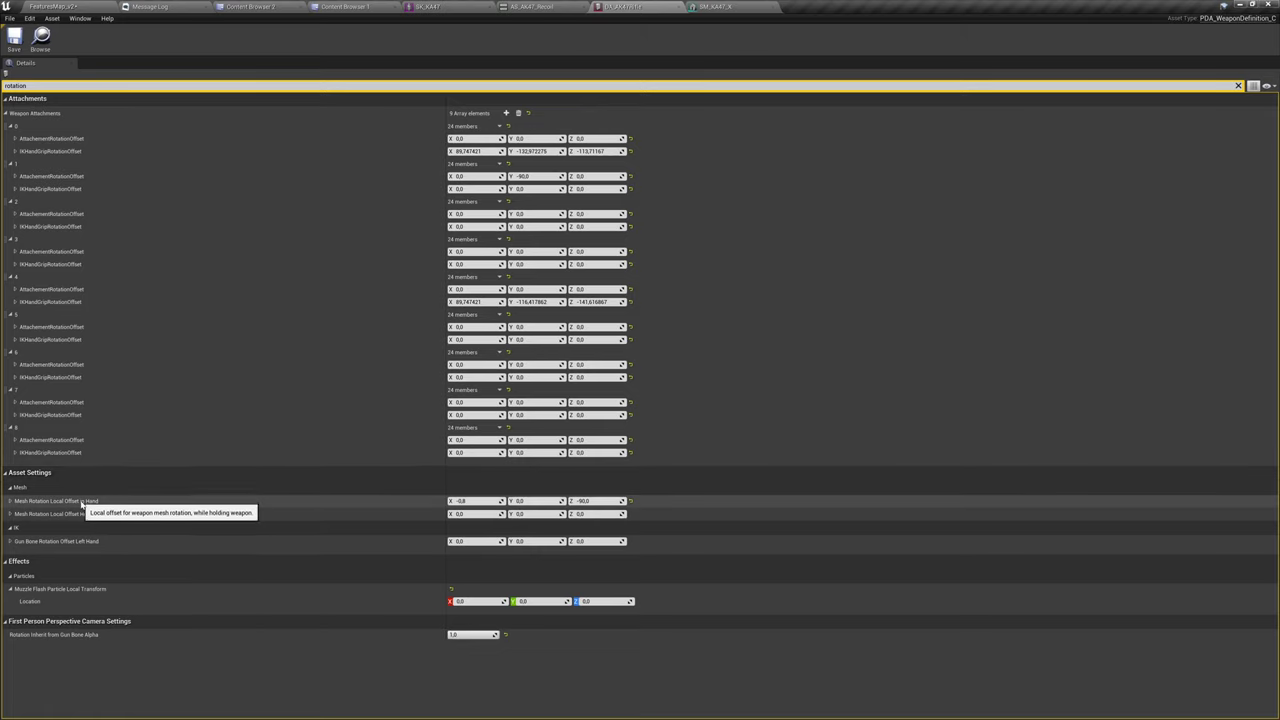
{"action": "left_click", "coordinate": [520, 501]}
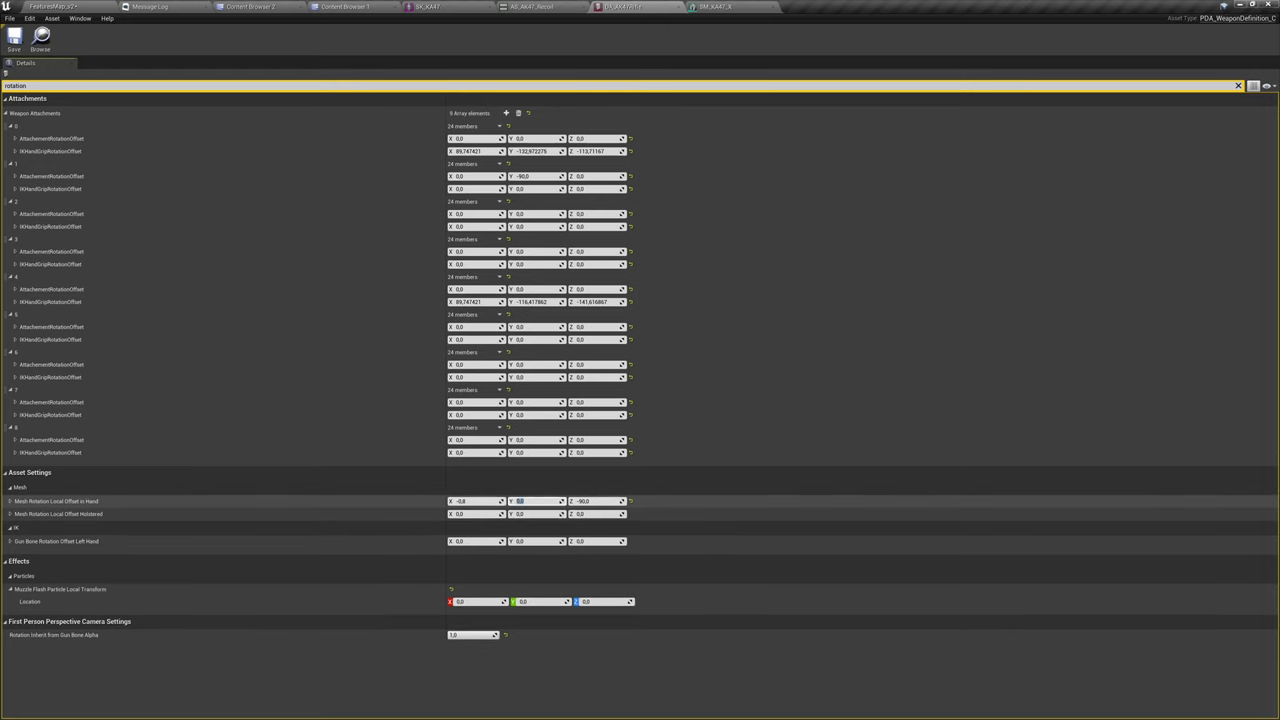
{"action": "key", "text": "Return"}
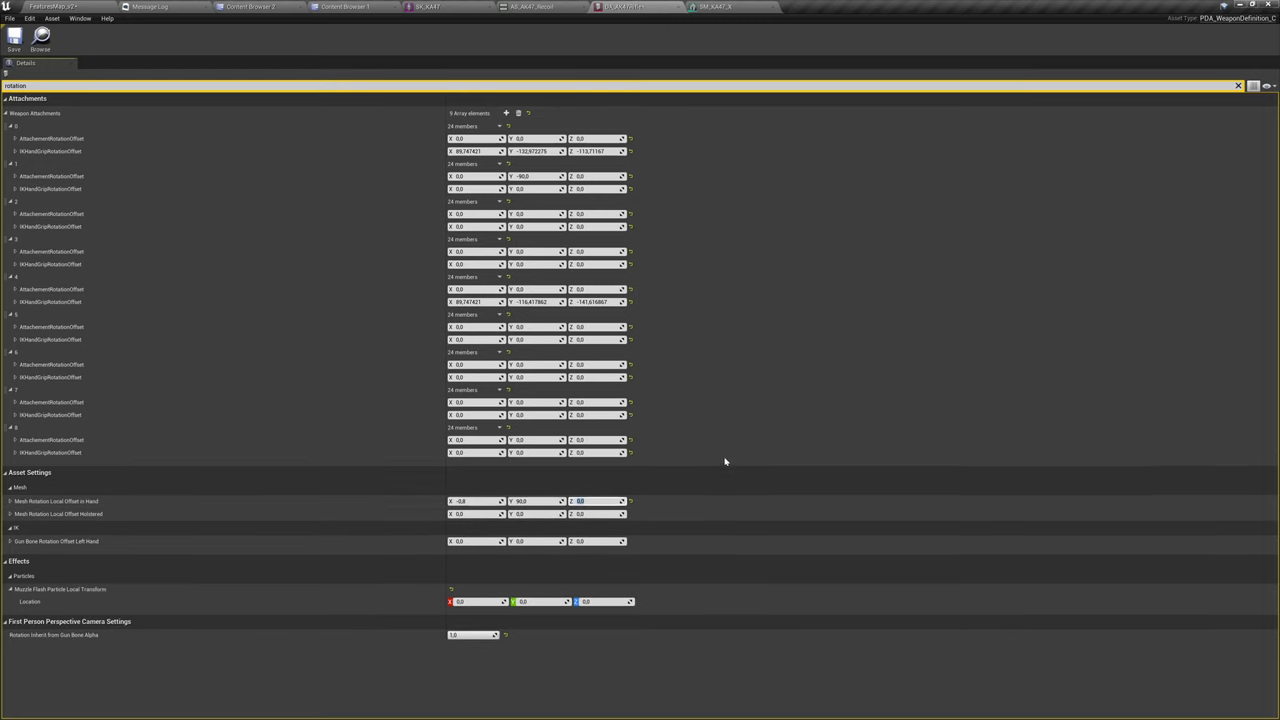
{"action": "key", "text": "ctrl+s"}
Play the FeaturesMap_v2 level, walk forward to check how the rifle is held, and end the session.
{"action": "left_click", "coordinate": [53, 6]}
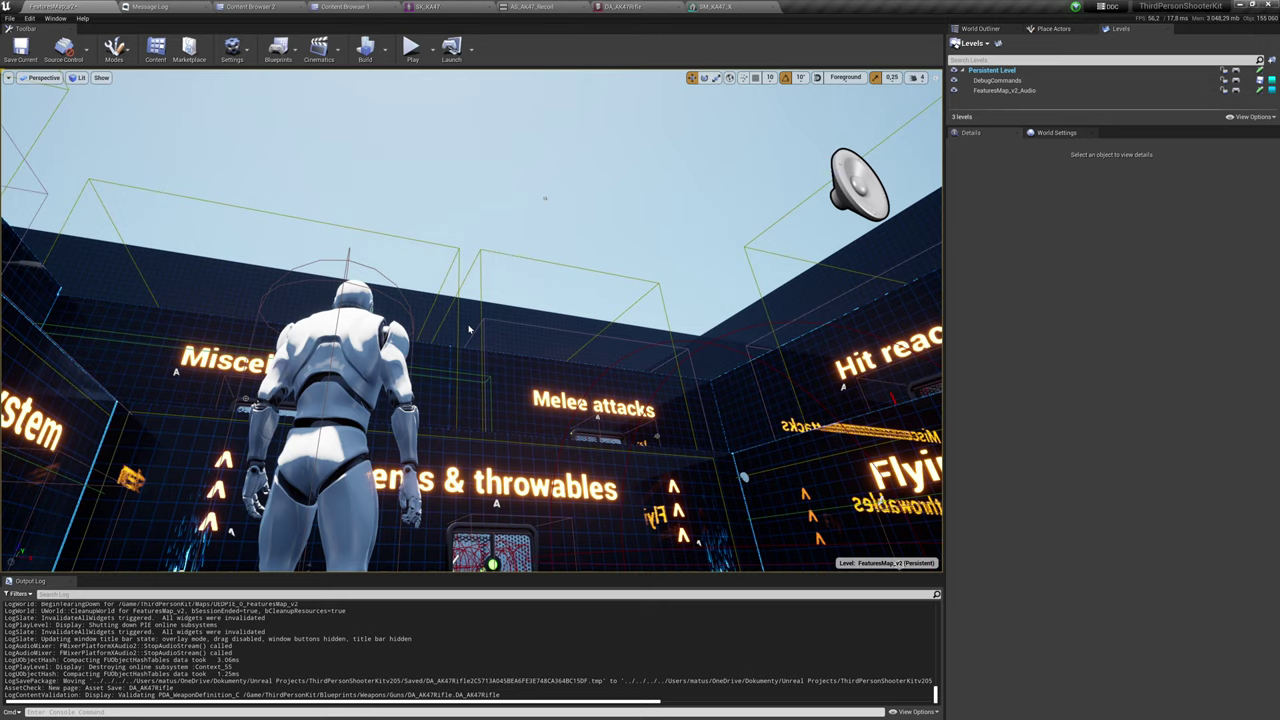
{"action": "key", "text": "alt+p"}
{"action": "key", "text": "w"}
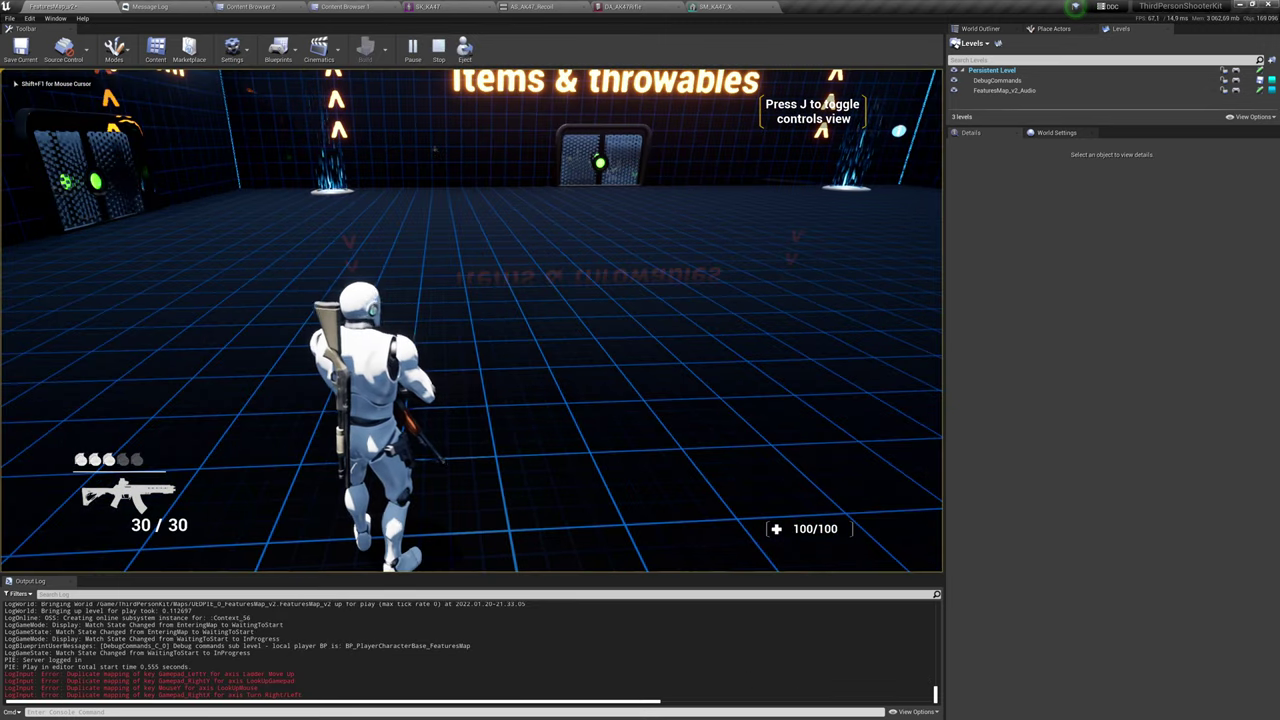
{"action": "key", "text": "Escape"}
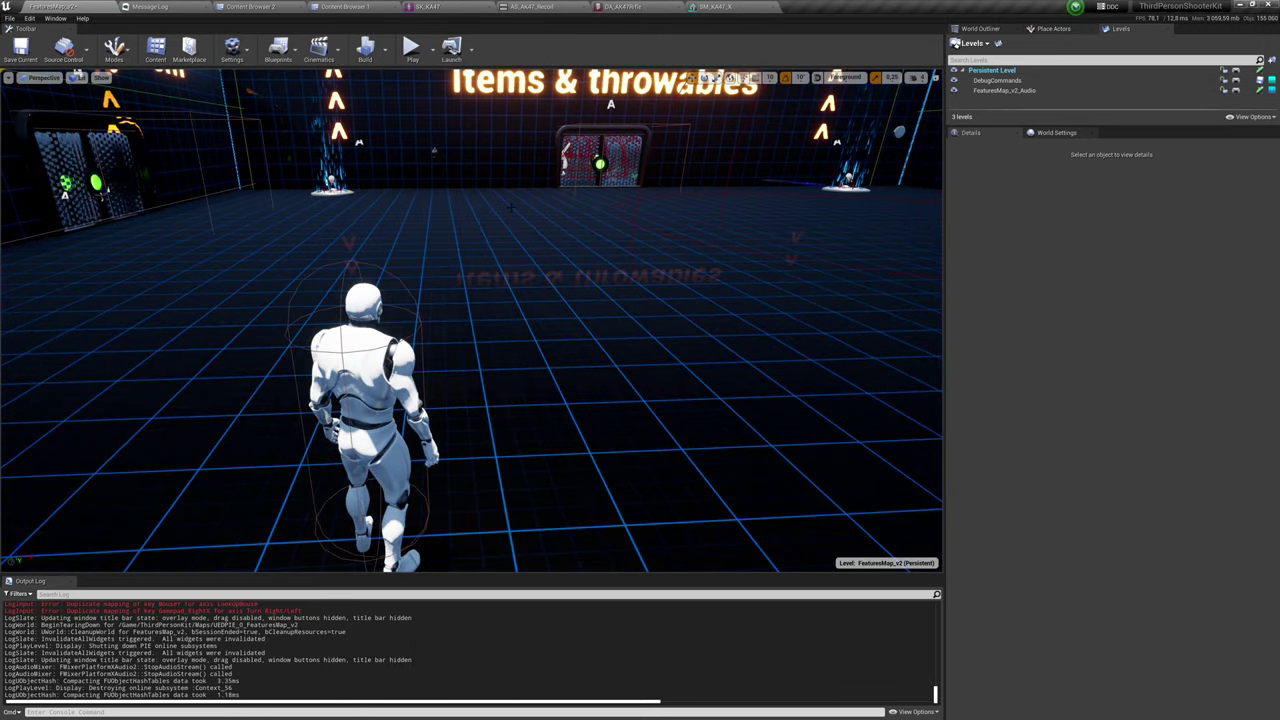
Start playing the level and arrange an enlarged floating DA_AK47Rifle window beside the character, showing its Mesh rotation offsets.
{"action": "key", "text": "alt+p"}
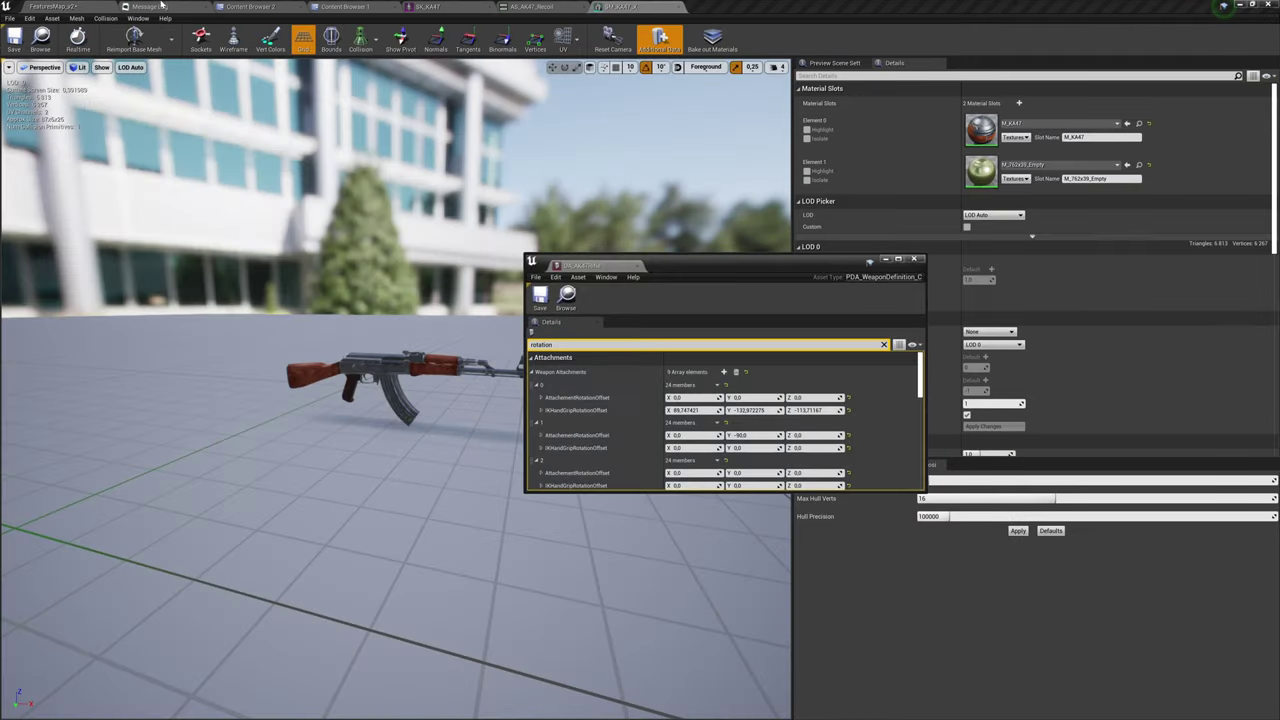
{"action": "left_click", "coordinate": [62, 6]}
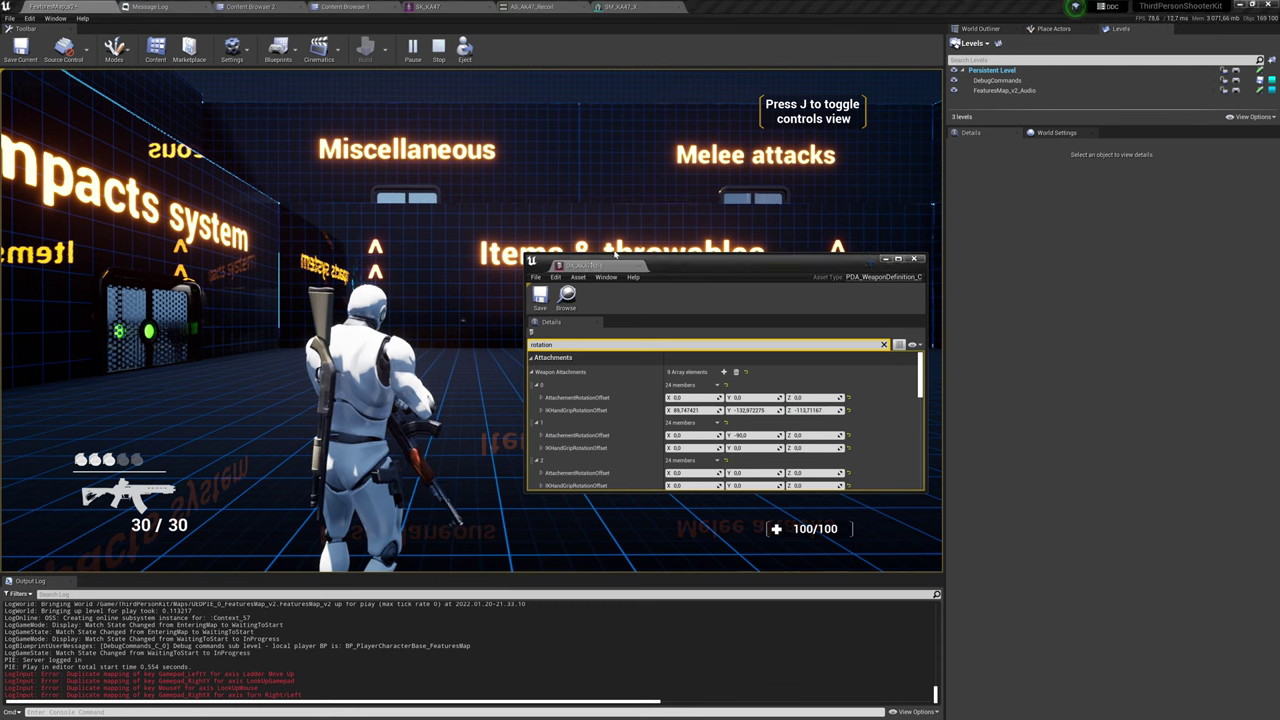
{"action": "left_click_drag", "start_coordinate": [668, 267], "coordinate": [683, 105]}
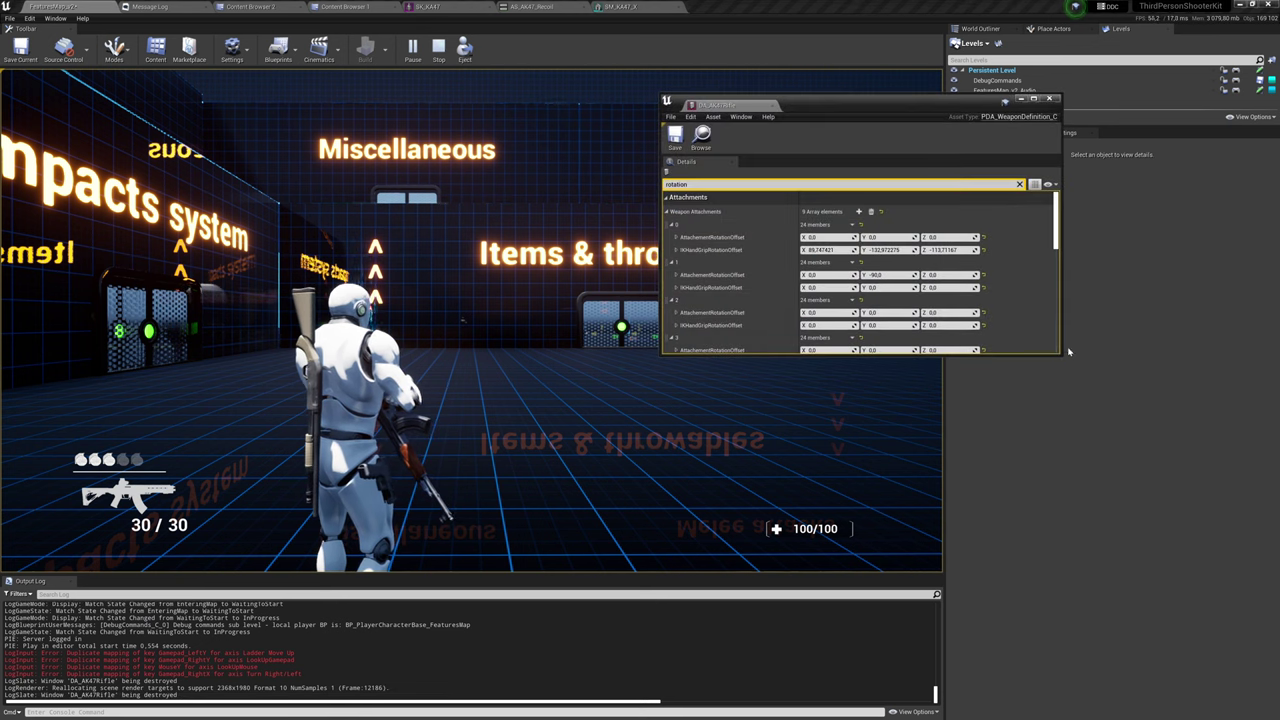
{"action": "left_click_drag", "start_coordinate": [1058, 352], "coordinate": [1027, 627]}
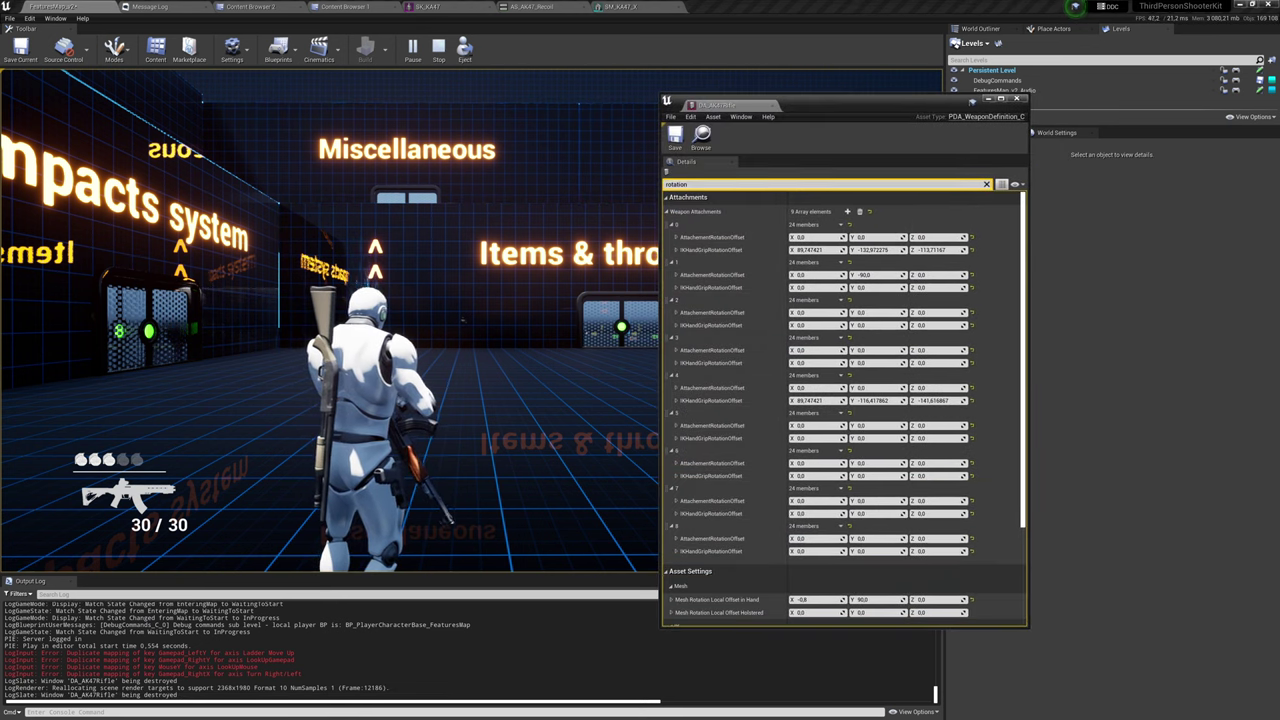
{"action": "scroll", "coordinate": [758, 334], "scroll_direction": "down", "scroll_amount": 3}
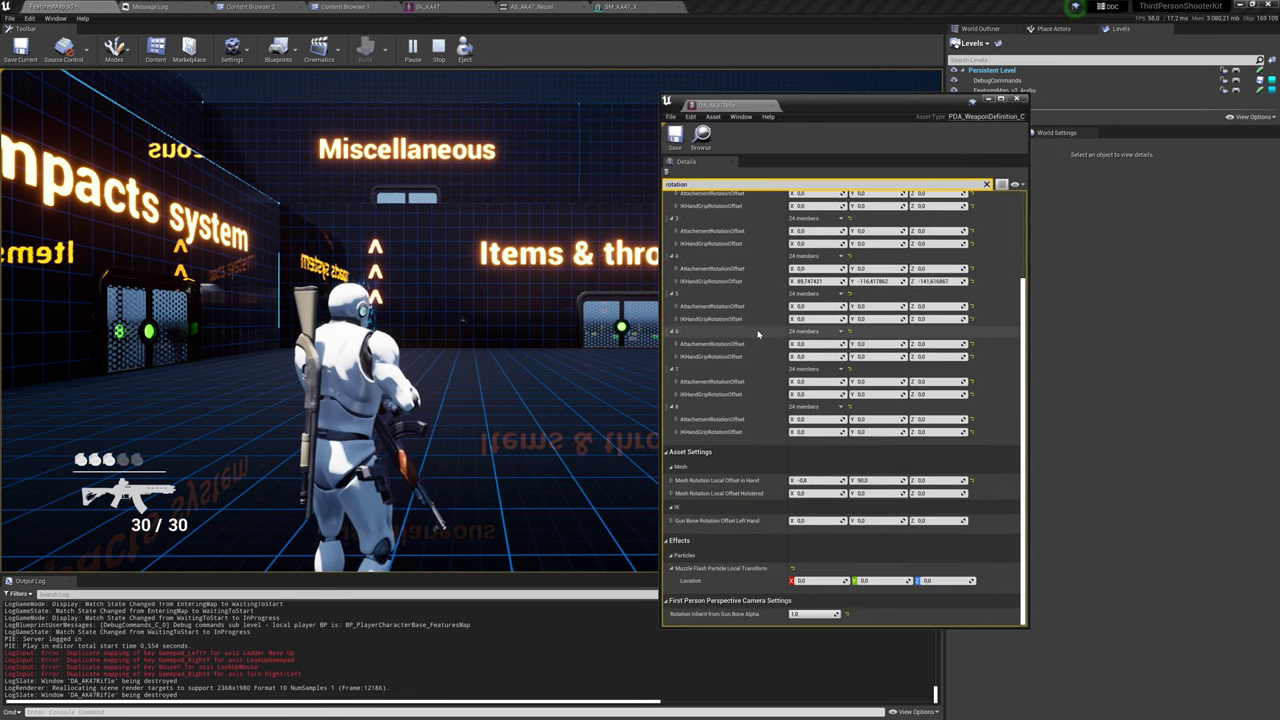
Aim and lower the rifle in the running level to compare its orientation with the rotation offsets, and end the session.
{"action": "left_click", "coordinate": [520, 321]}
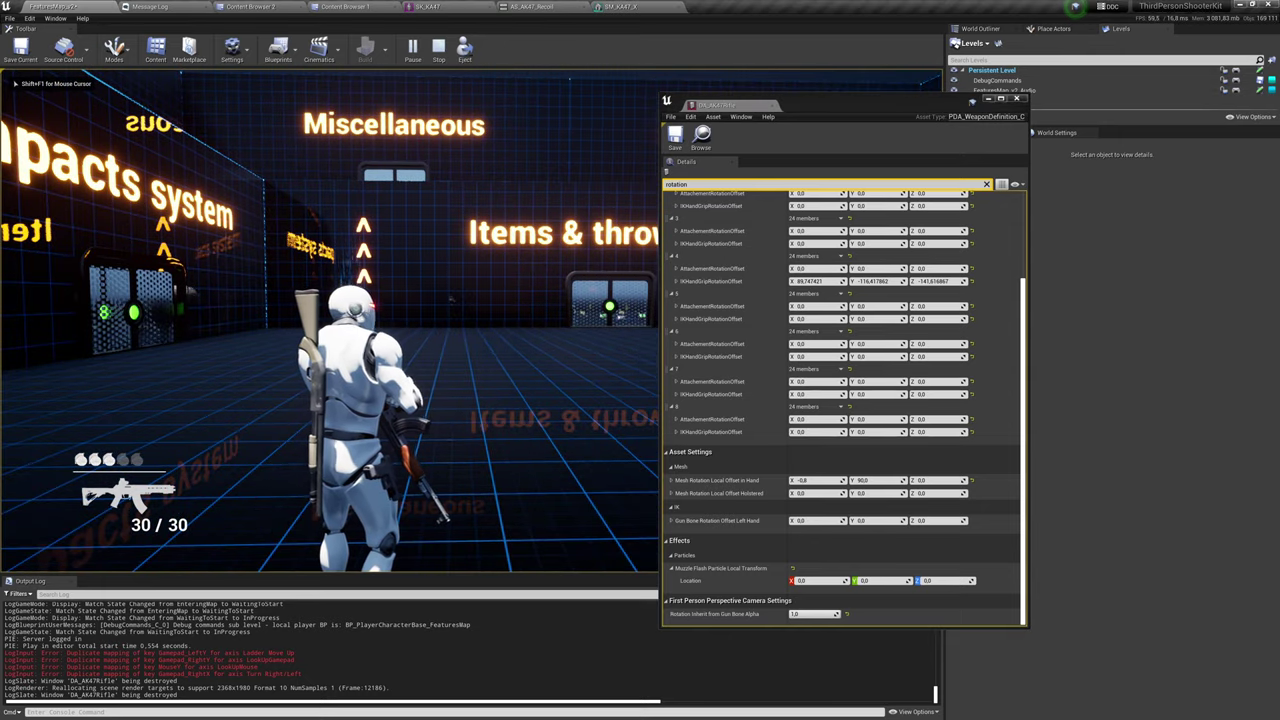
{"action": "right_click", "coordinate": [471, 321]}
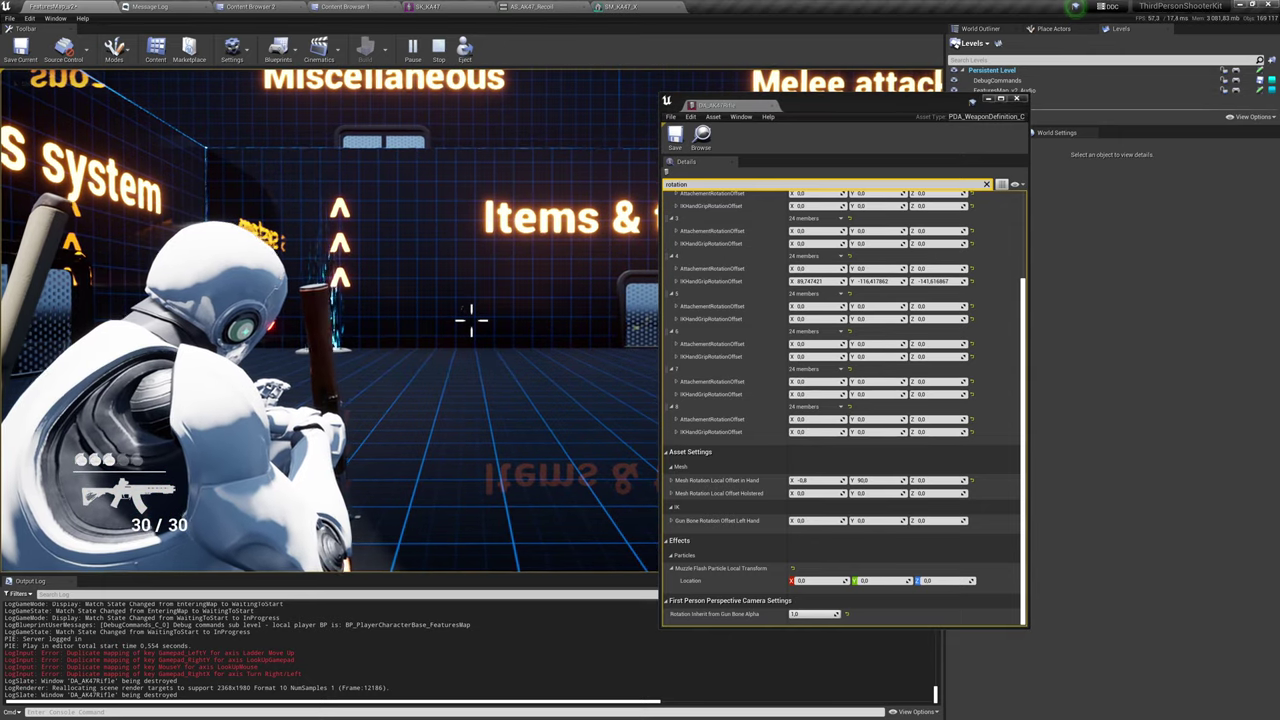
{"action": "right_click", "coordinate": [471, 321]}
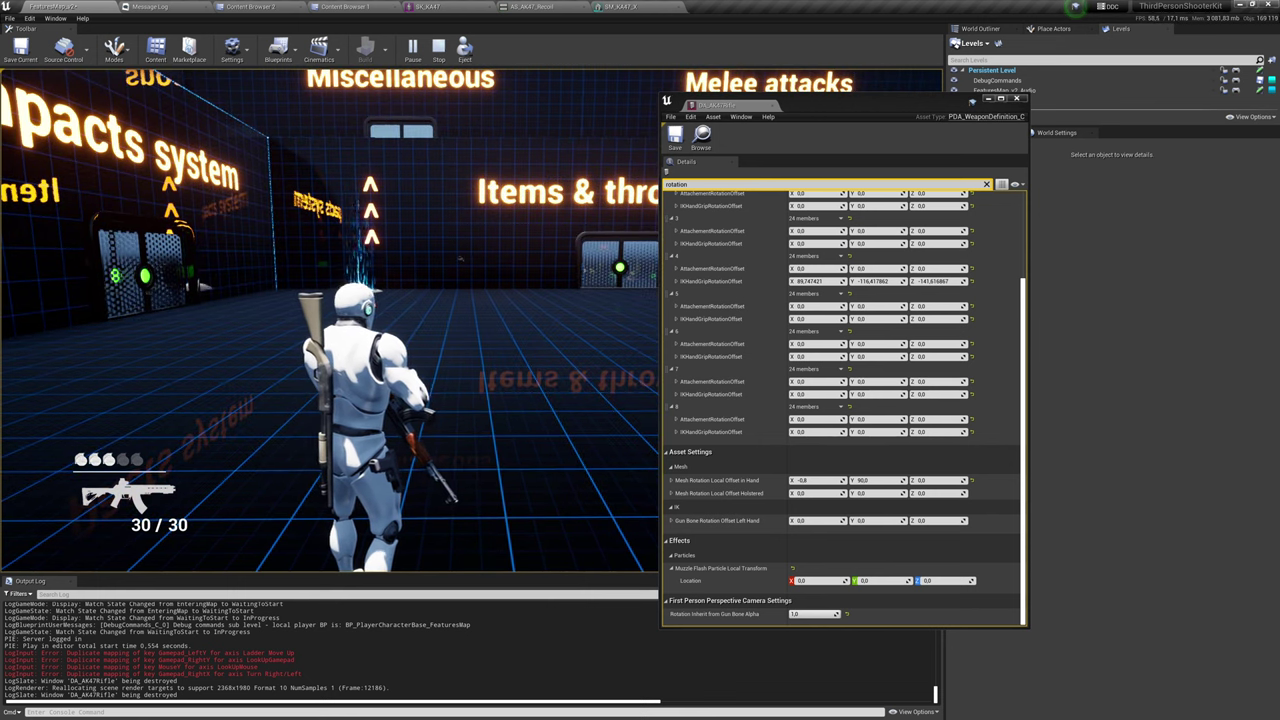
{"action": "key", "text": "Escape"}
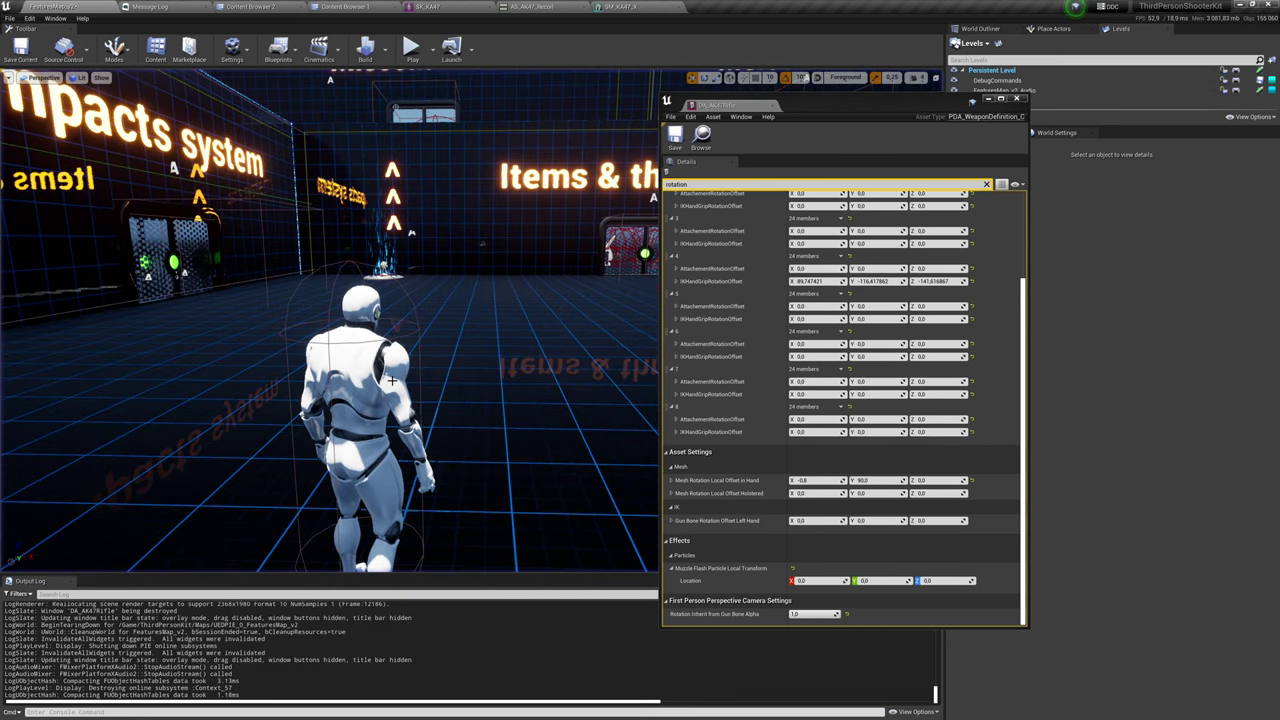
Disable Auto Turn in Idle on the player character, filtering its details by "auto turn", and deselect the character.
{"action": "left_click", "coordinate": [392, 380]}
{"action": "left_click_drag", "start_coordinate": [932, 106], "coordinate": [810, 78]}
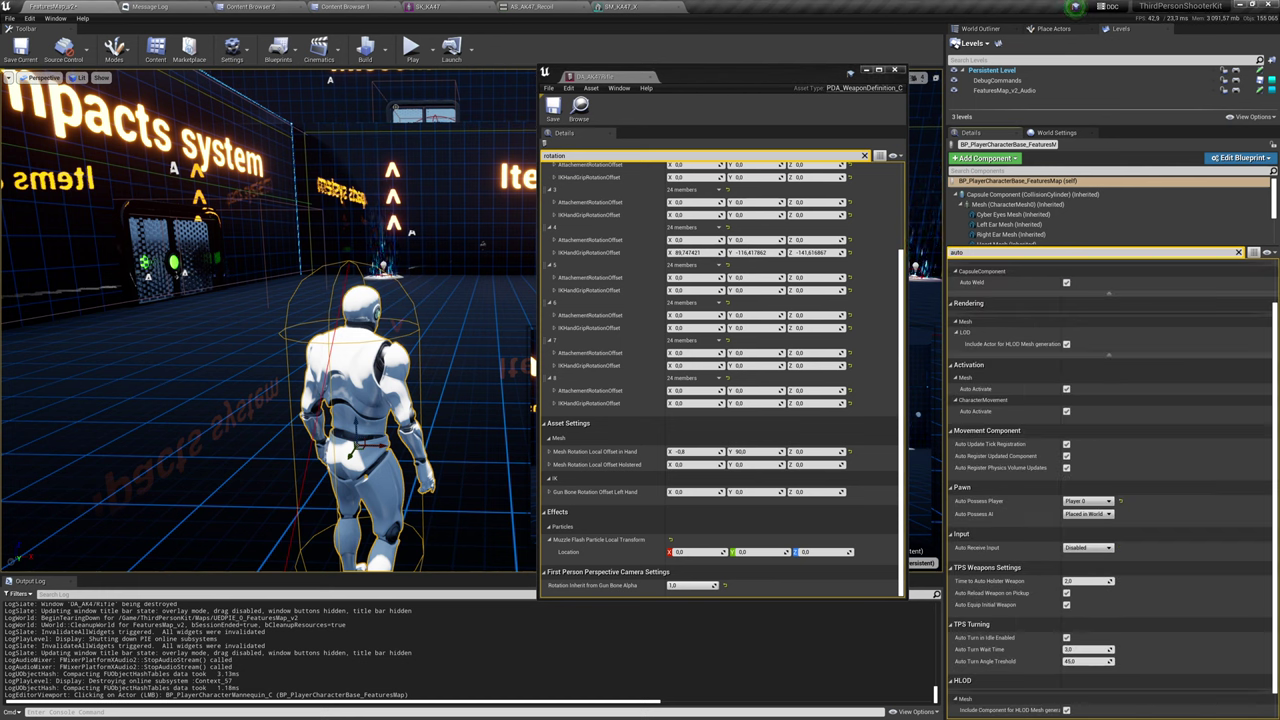
{"action": "type", "text": "rn"}
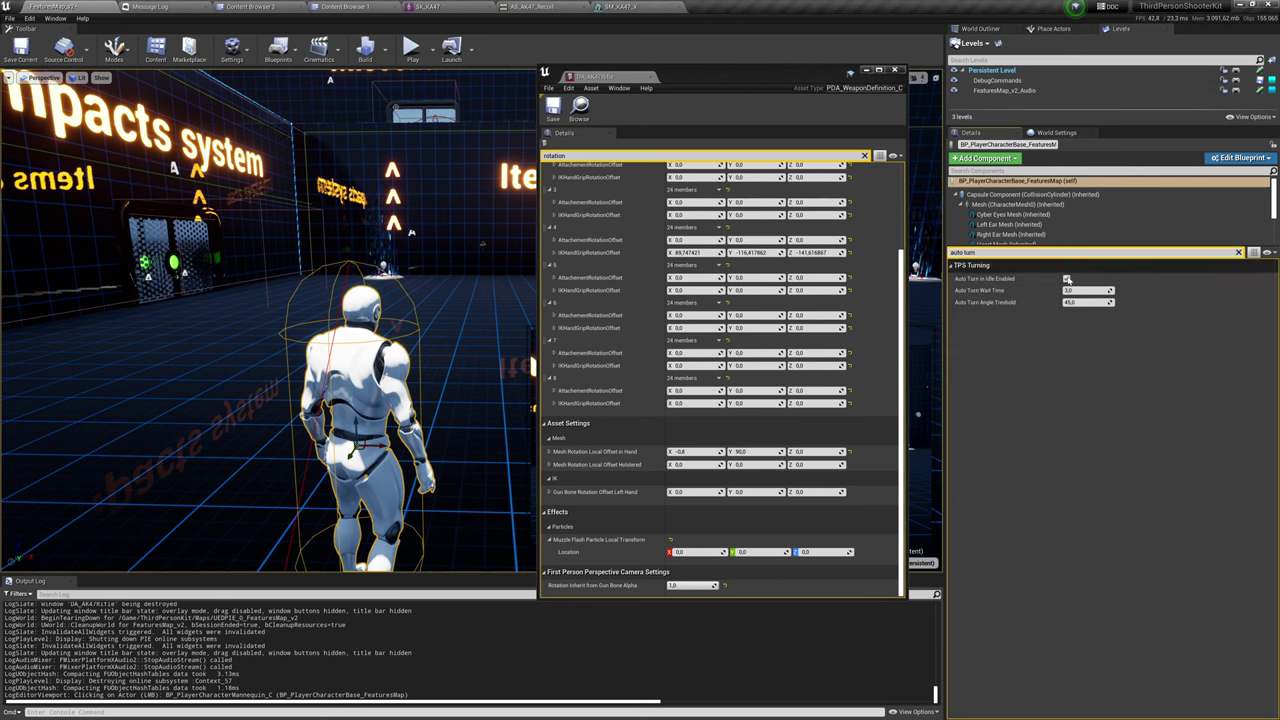
{"action": "left_click", "coordinate": [1067, 279]}
{"action": "left_click_drag", "start_coordinate": [947, 389], "coordinate": [993, 389]}
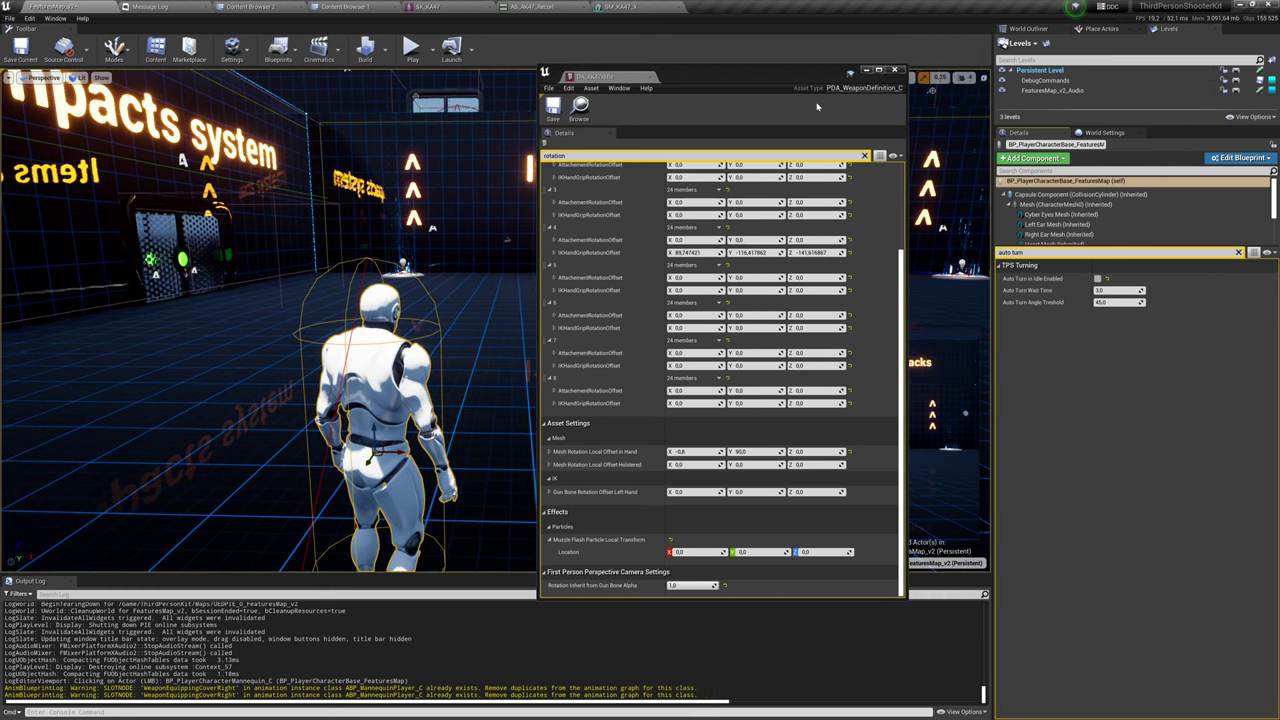
{"action": "left_click_drag", "start_coordinate": [773, 76], "coordinate": [827, 80]}
{"action": "right_click_drag", "start_coordinate": [510, 220], "coordinate": [515, 202]}
{"action": "key", "text": "Escape"}
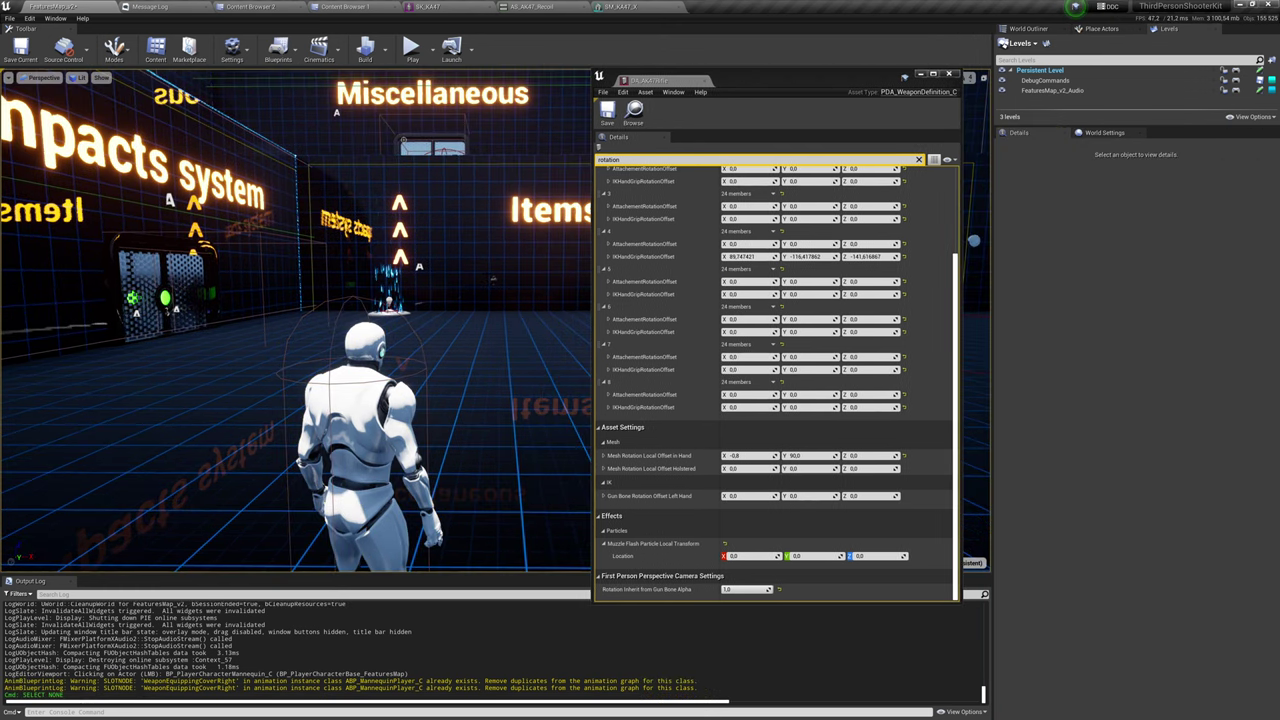
Play the level, pause and detach the camera to examine the aimed rifle from the character's front, and end the session.
{"action": "key", "text": "alt+p"}
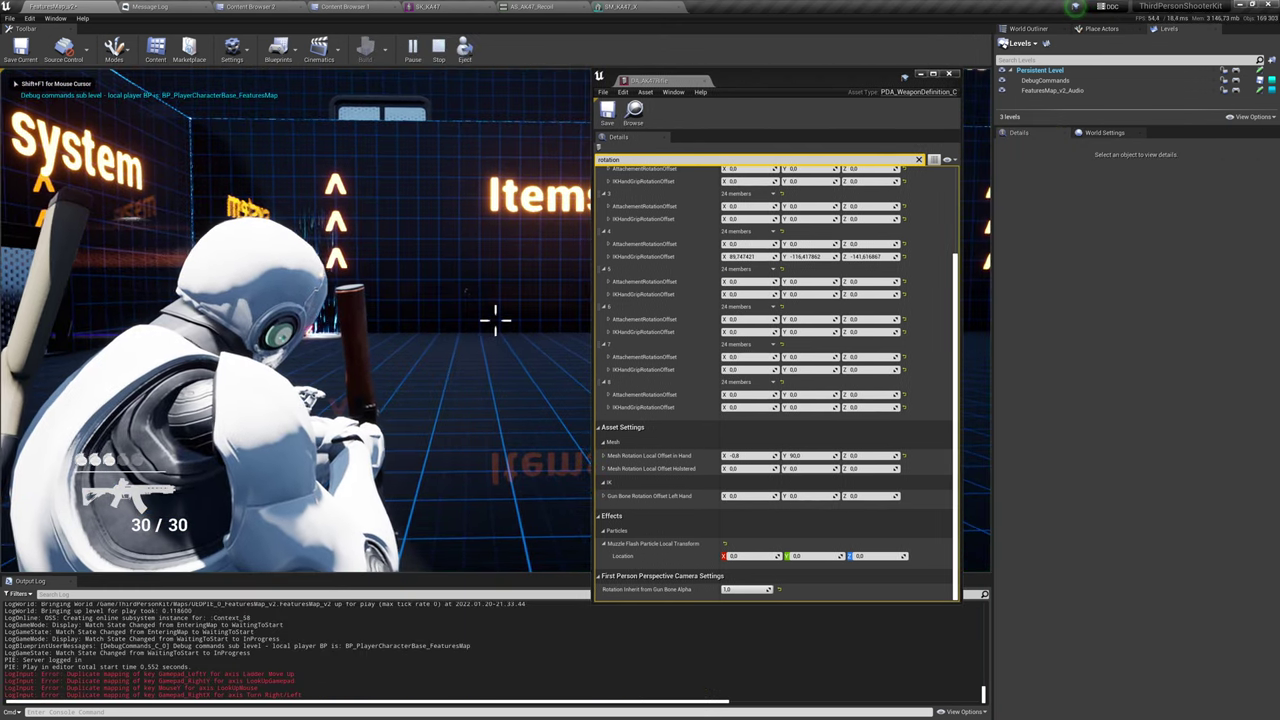
{"action": "key", "text": "Pause"}
{"action": "left_click", "coordinate": [520, 328]}
{"action": "key", "text": "F8"}
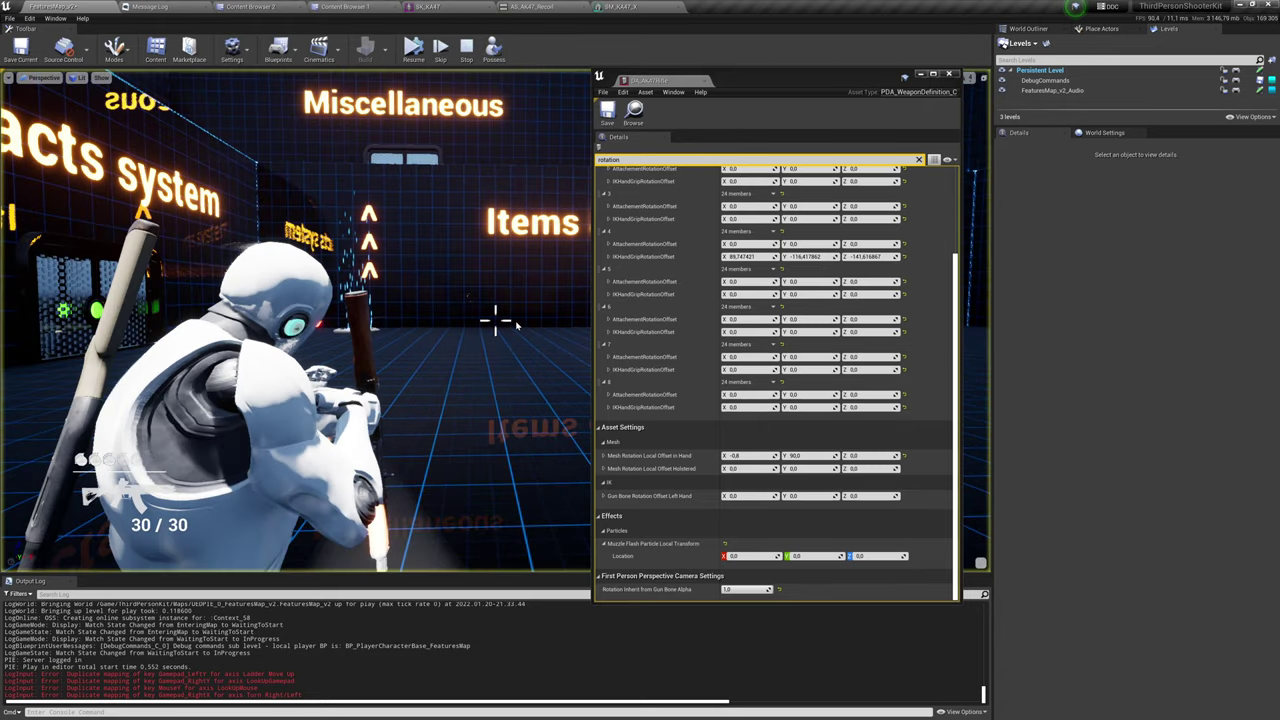
{"action": "right_click_drag", "start_coordinate": [520, 328], "coordinate": [430, 330]}
{"action": "key", "text": "Pause"}
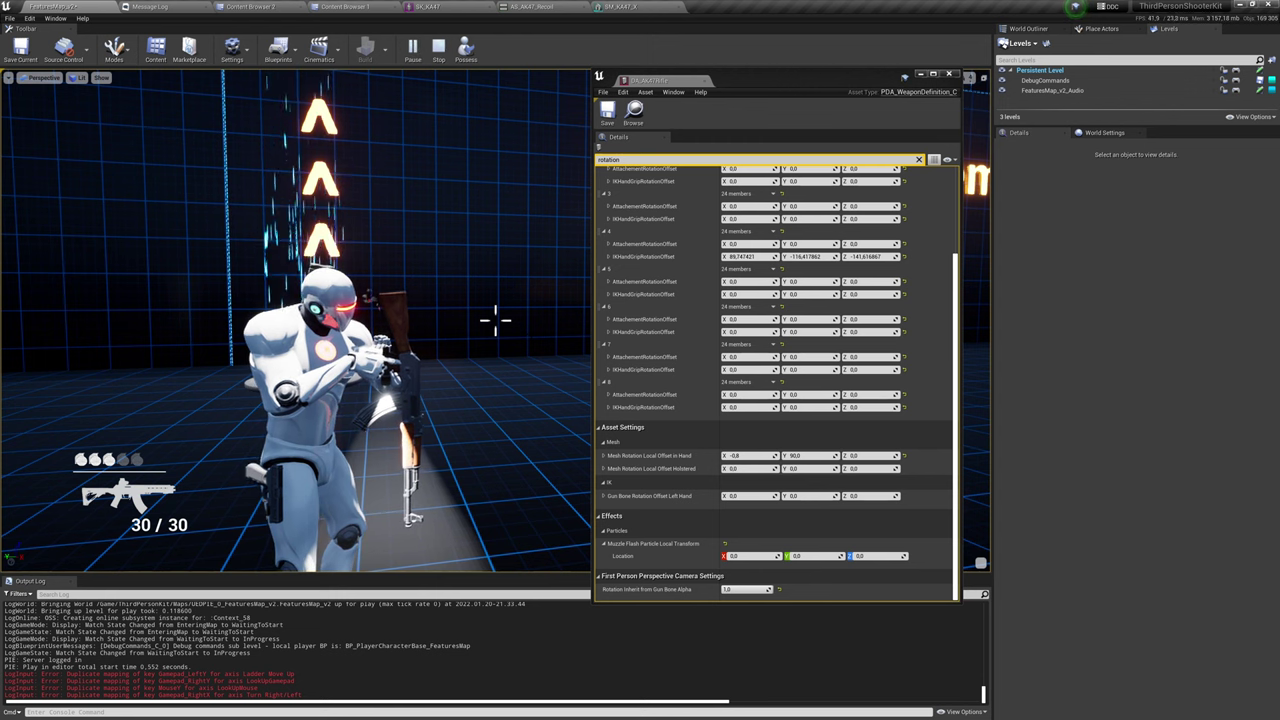
{"action": "key", "text": "grave"}
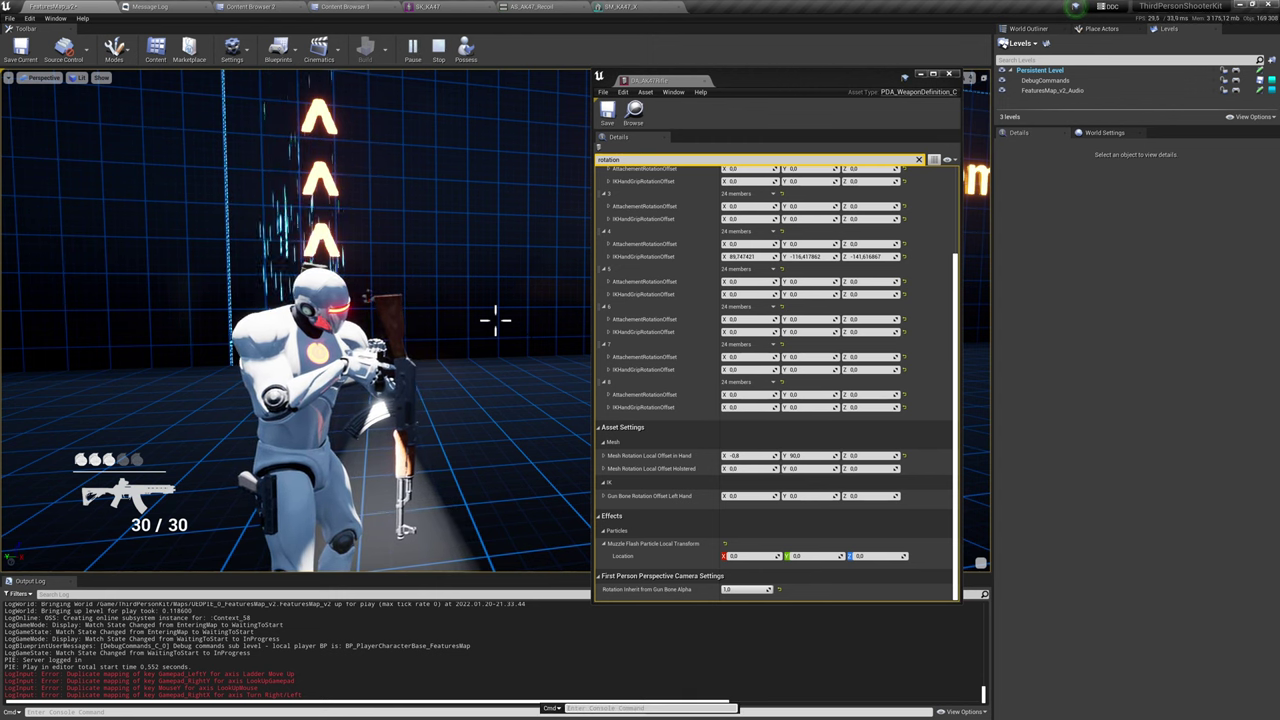
{"action": "left_click", "coordinate": [1213, 241]}
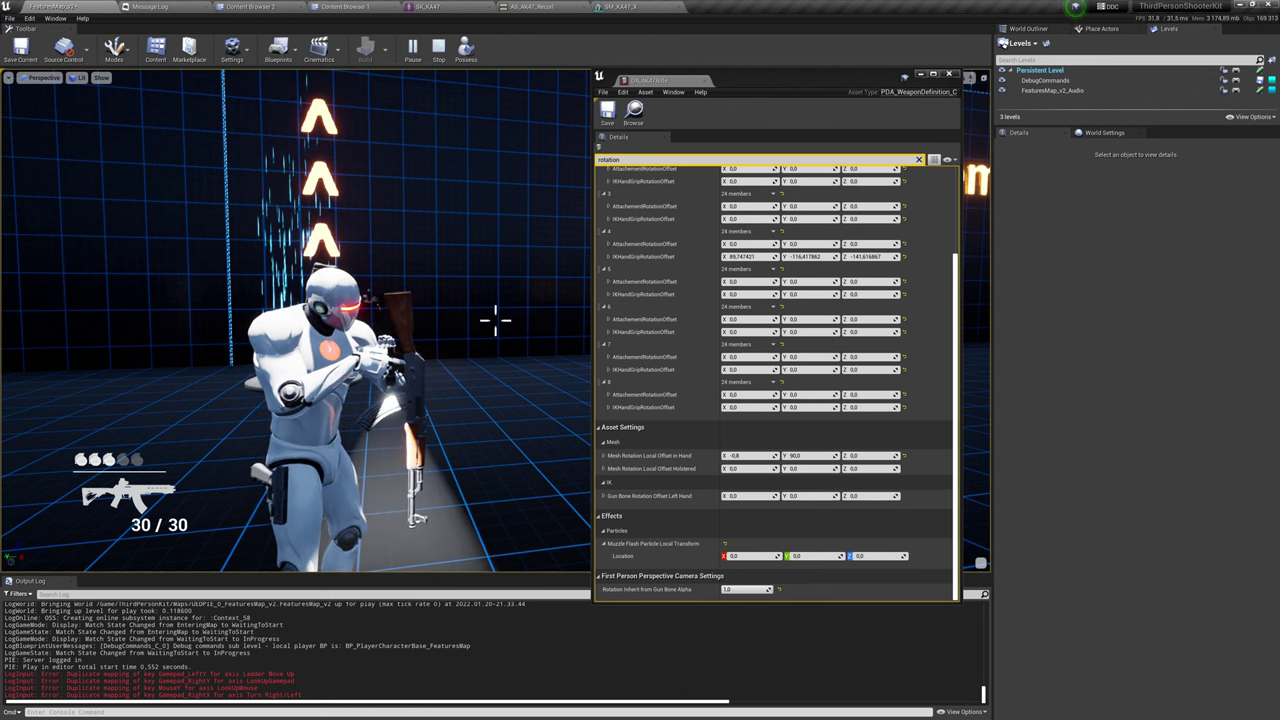
{"action": "key", "text": "Escape"}
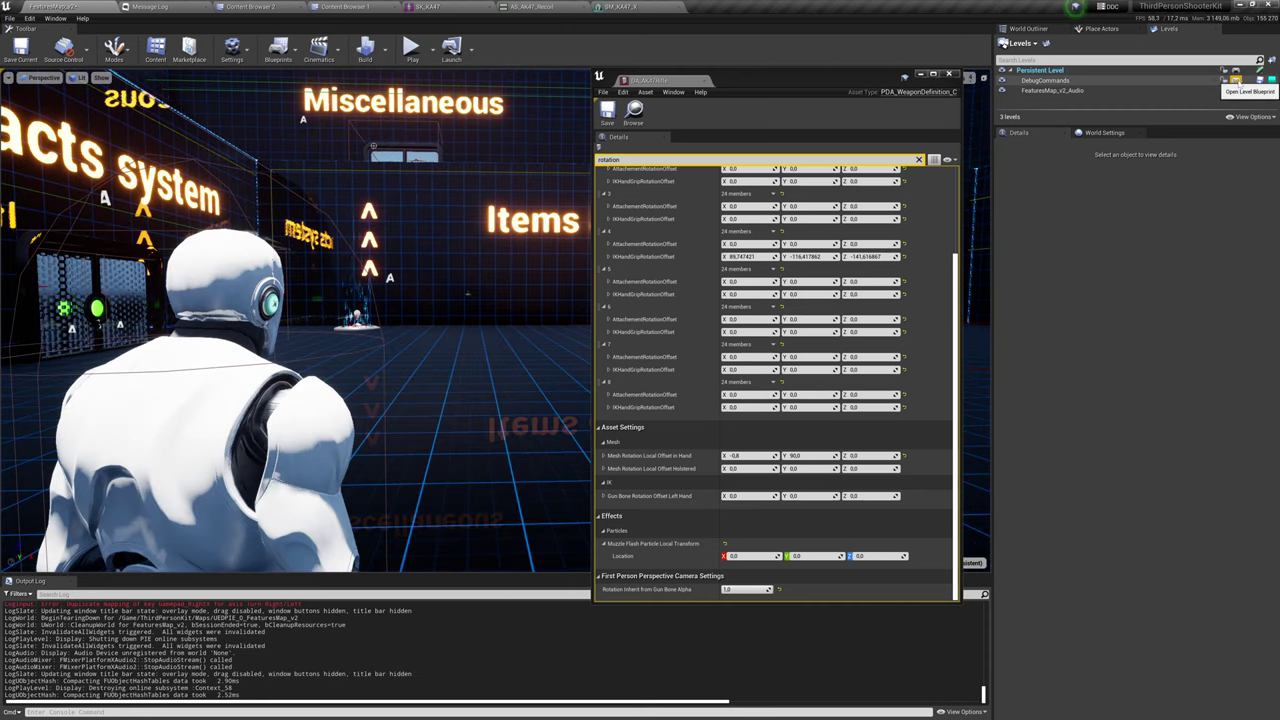
Open the DebugCommands level blueprint and locate the TPSReloadWeaponsData event in the Reinitialize weapon data section.
{"action": "left_click", "coordinate": [1237, 80]}
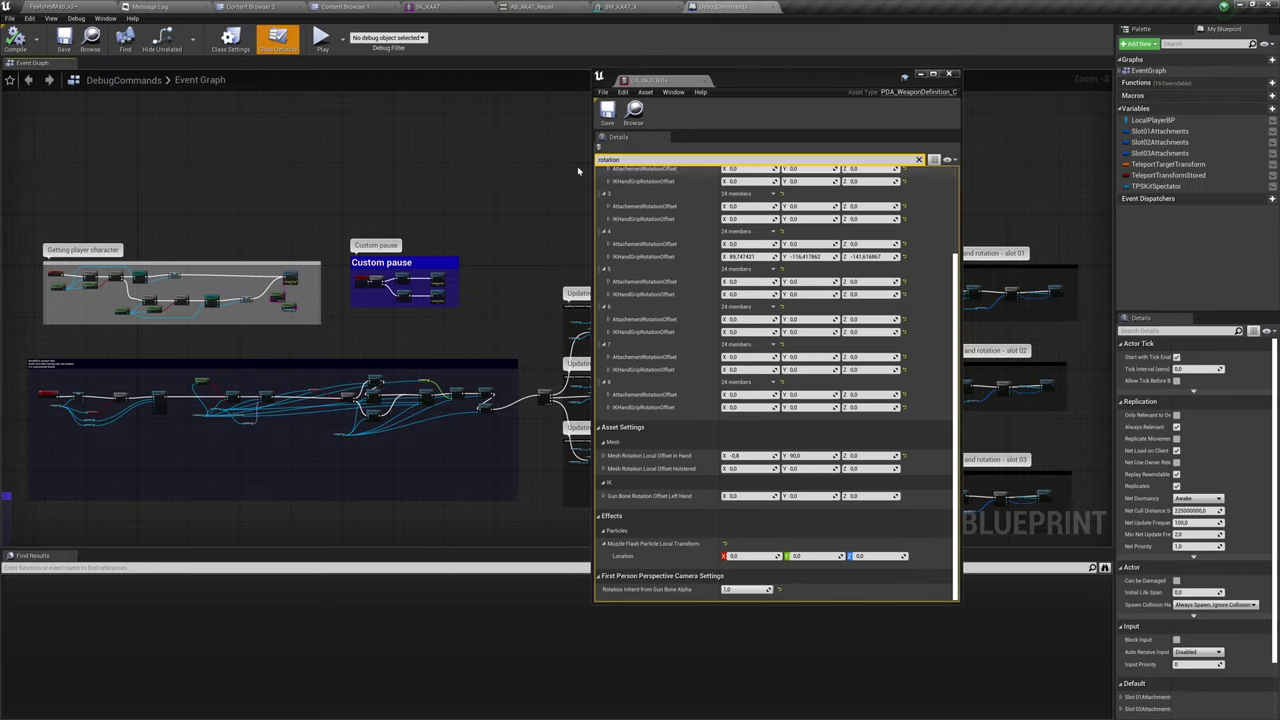
{"action": "left_click_drag", "start_coordinate": [826, 75], "coordinate": [0, 212]}
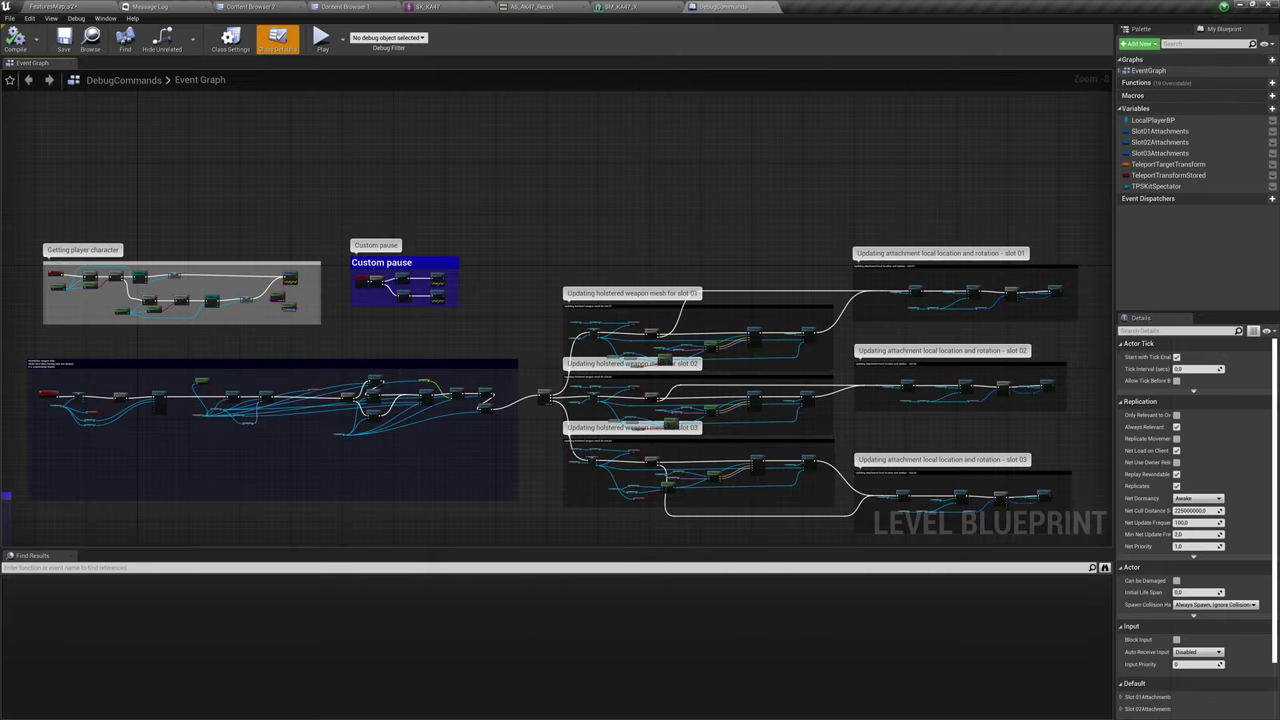
{"action": "right_click_drag", "start_coordinate": [415, 450], "coordinate": [745, 196]}
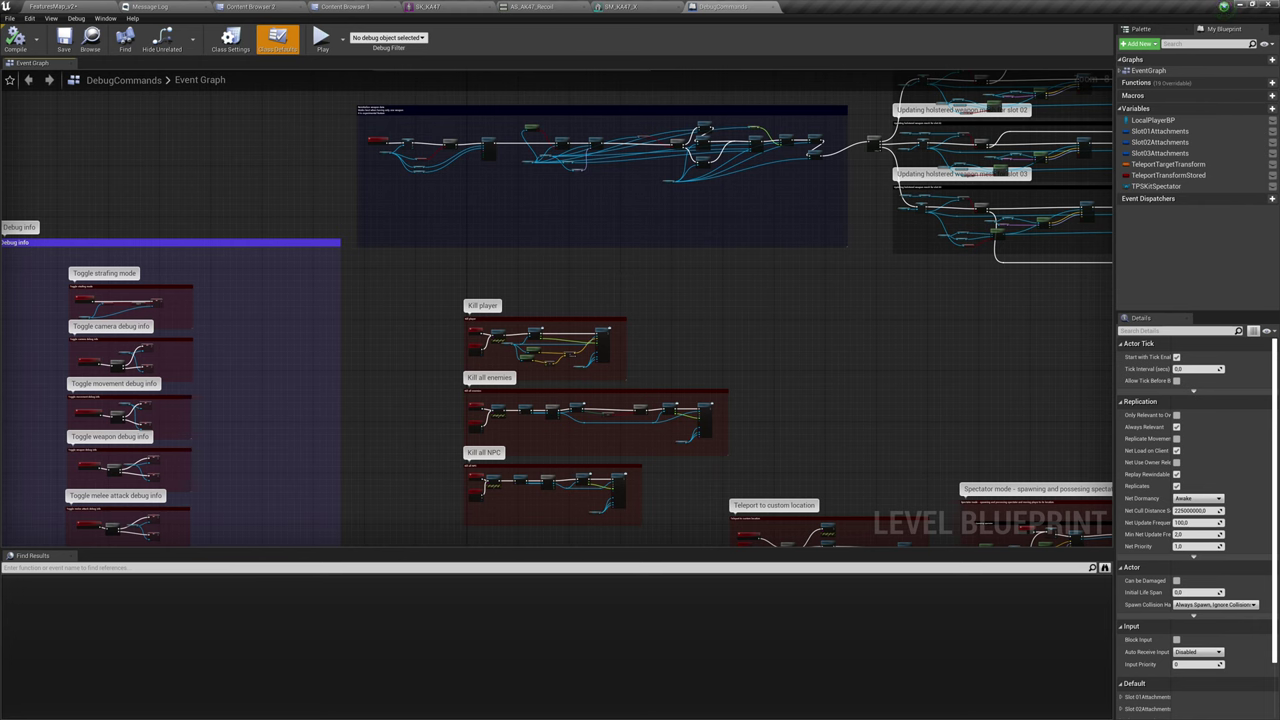
{"action": "middle_click", "coordinate": [45, 559]}
{"action": "right_click_drag", "start_coordinate": [437, 309], "coordinate": [463, 540]}
{"action": "scroll", "coordinate": [407, 365], "scroll_direction": "up", "scroll_amount": 3}
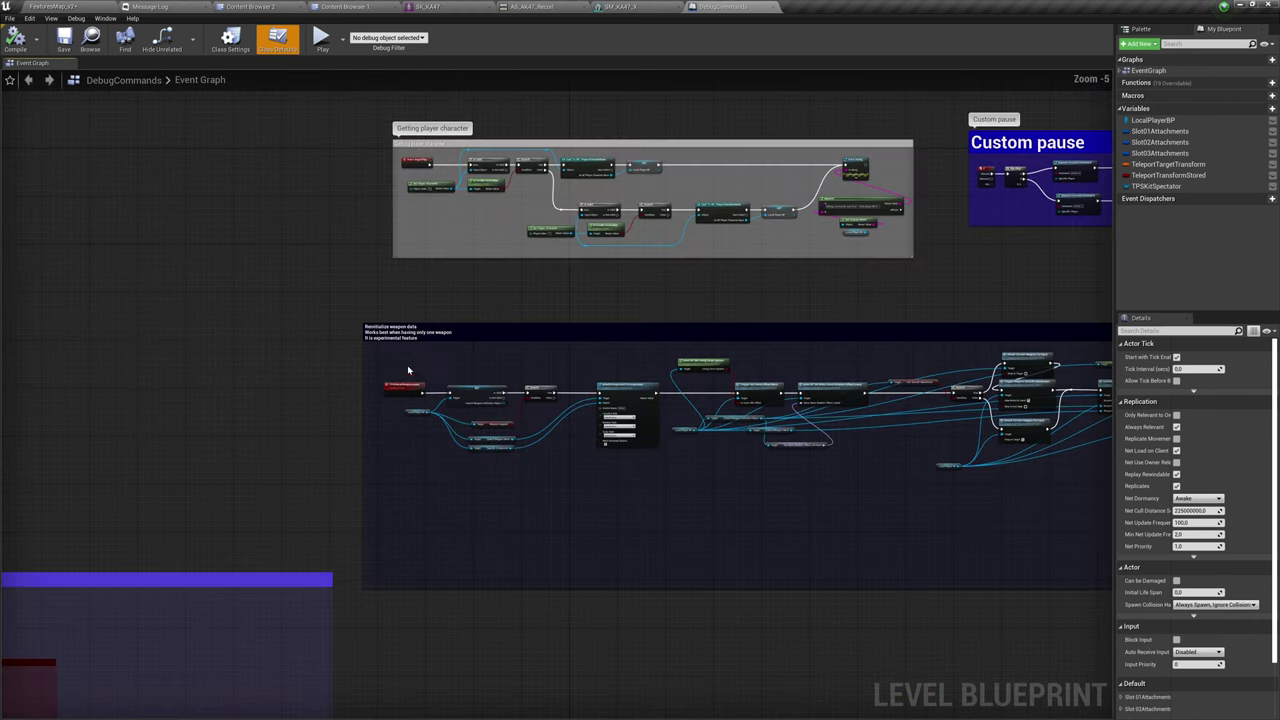
{"action": "scroll", "coordinate": [408, 370], "scroll_direction": "up", "scroll_amount": 6}
{"action": "right_click_drag", "start_coordinate": [432, 385], "coordinate": [477, 308]}
{"action": "scroll", "coordinate": [477, 308], "scroll_direction": "up", "scroll_amount": 3}
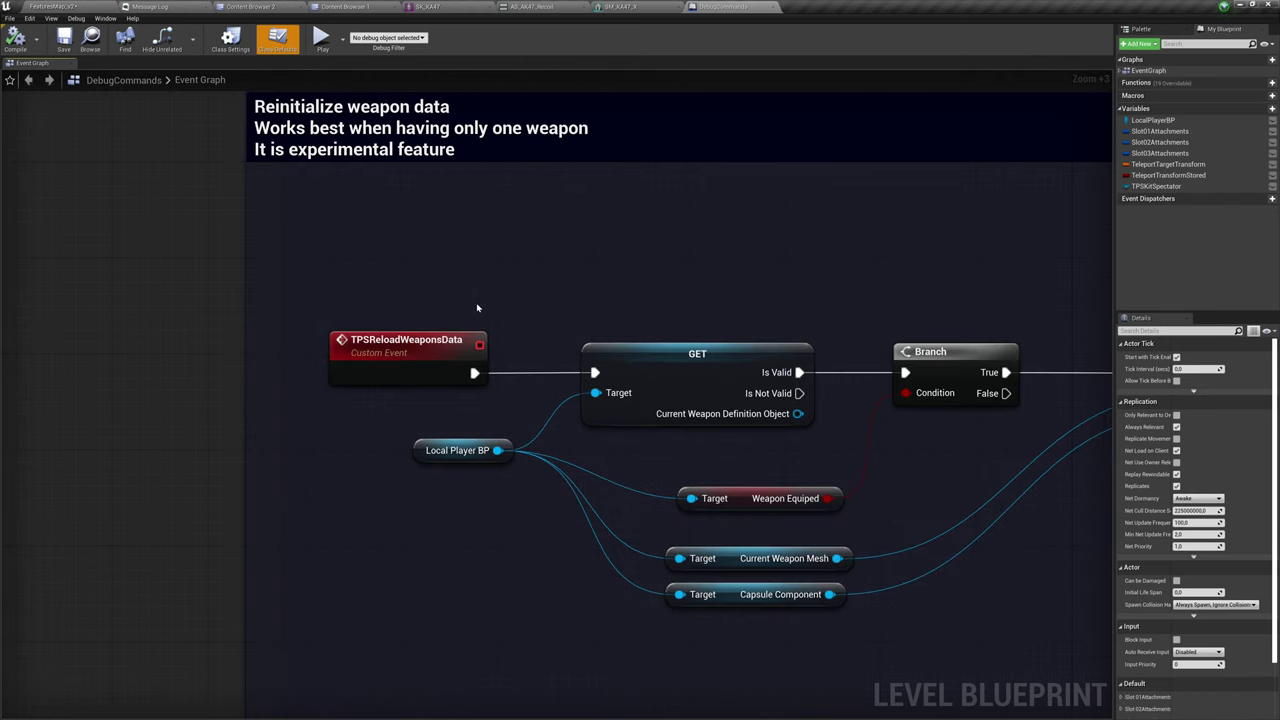
Play FeaturesMap_v2 with the DA_AK47Rifle window alongside, set Mesh Rotation Local Offset in Hand Y to 180, and save the asset.
{"action": "left_click", "coordinate": [52, 6]}
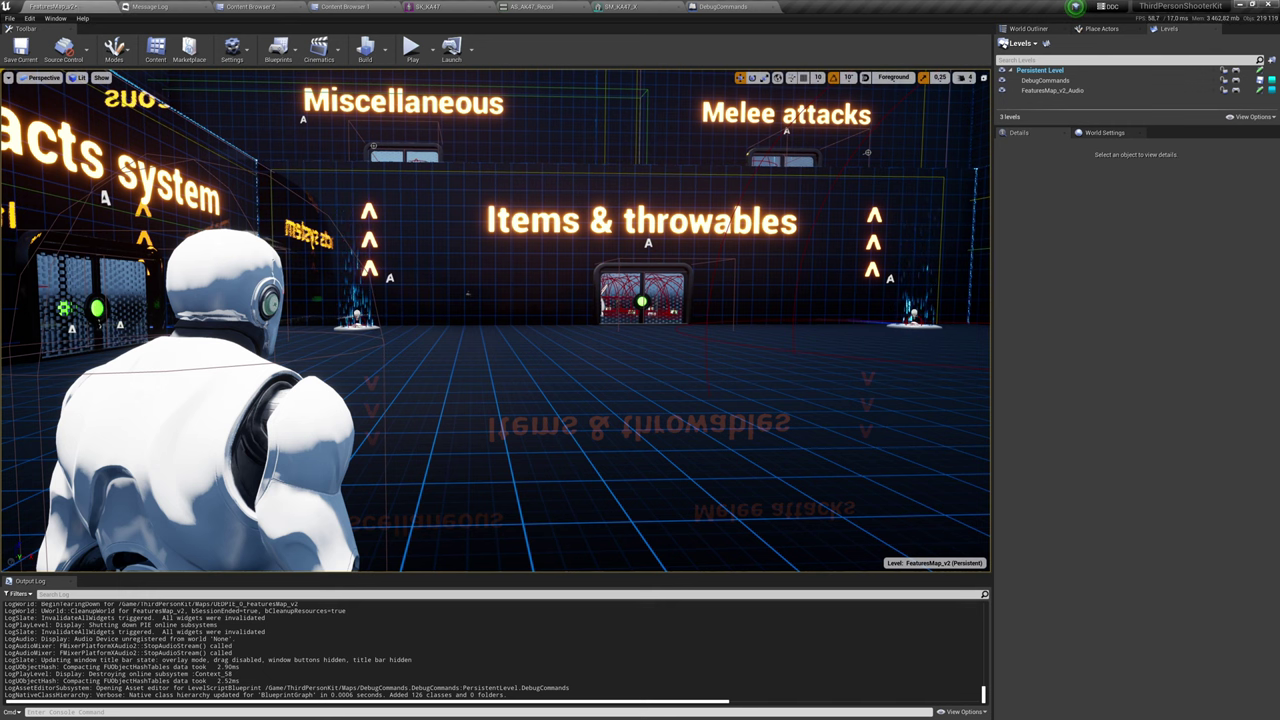
{"action": "key", "text": "alt+p"}
{"action": "left_click_drag", "start_coordinate": [1279, 121], "coordinate": [866, 86]}
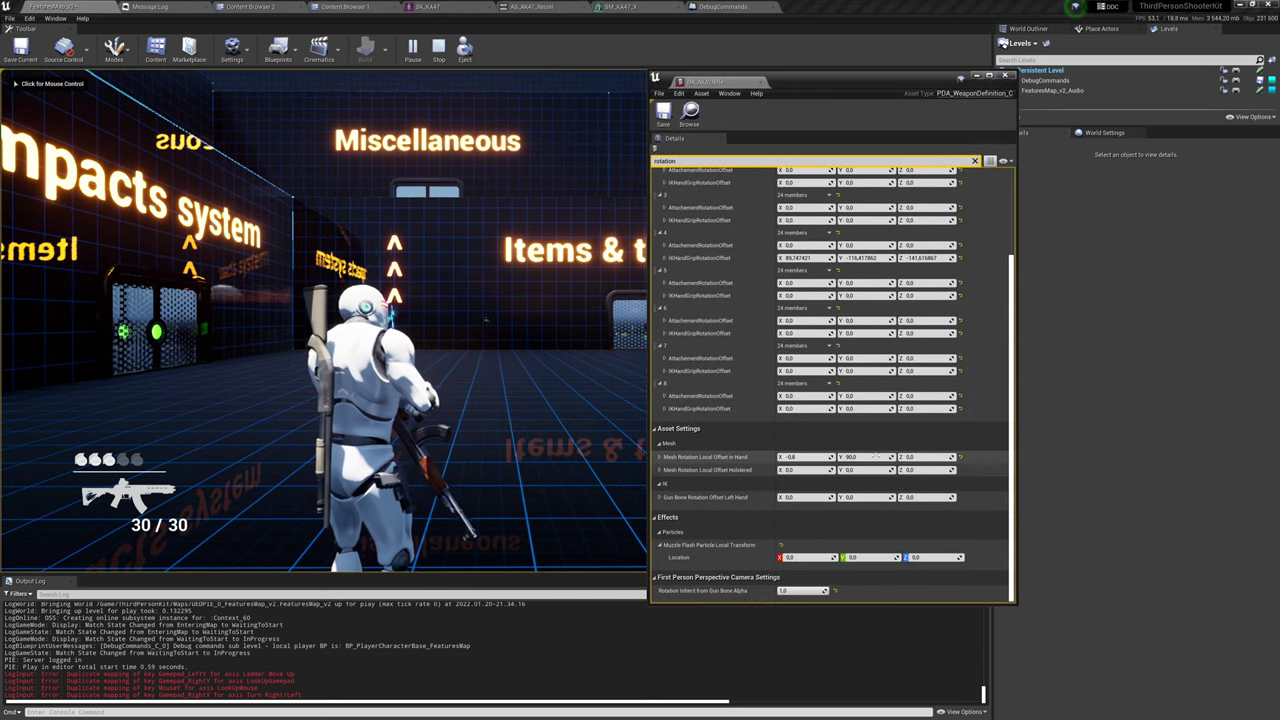
{"action": "left_click", "coordinate": [875, 457]}
{"action": "type", "text": "180"}
{"action": "key", "text": "Return"}
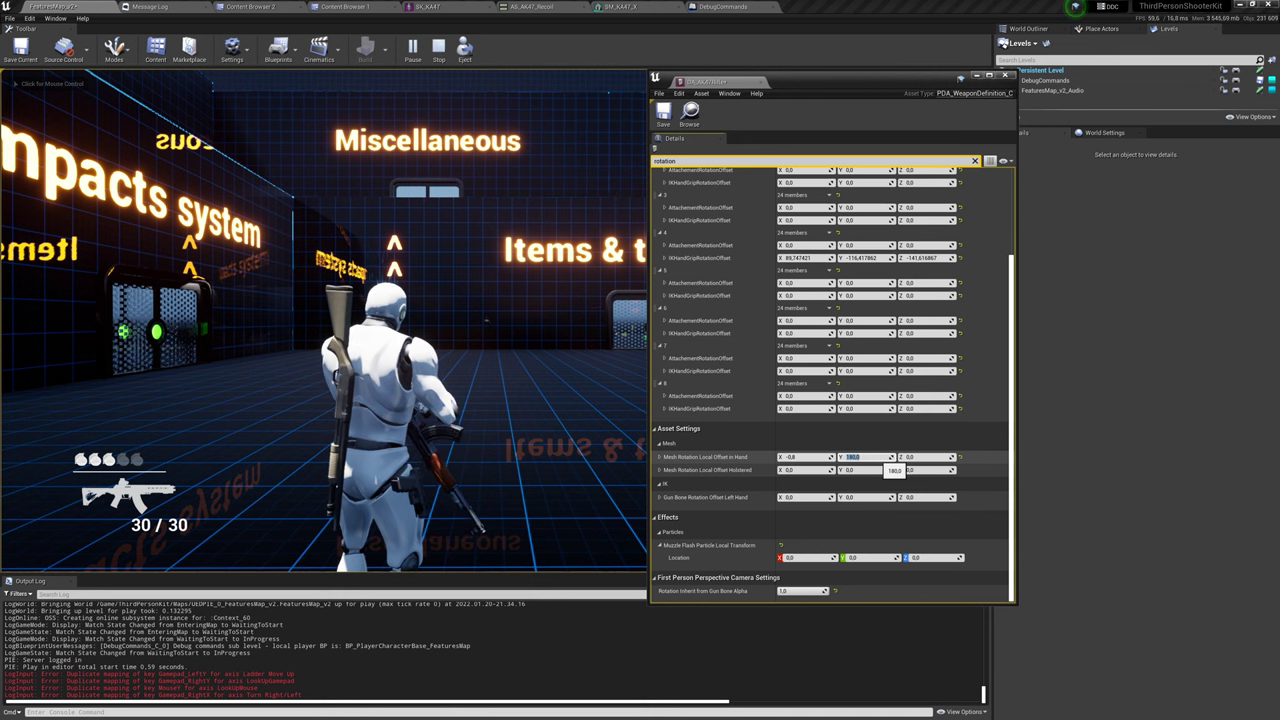
{"action": "left_click", "coordinate": [663, 113]}
Run the console command "ce TPSReloadWeaponsData" in the running game to reload the weapon data.
{"action": "left_click", "coordinate": [570, 200]}
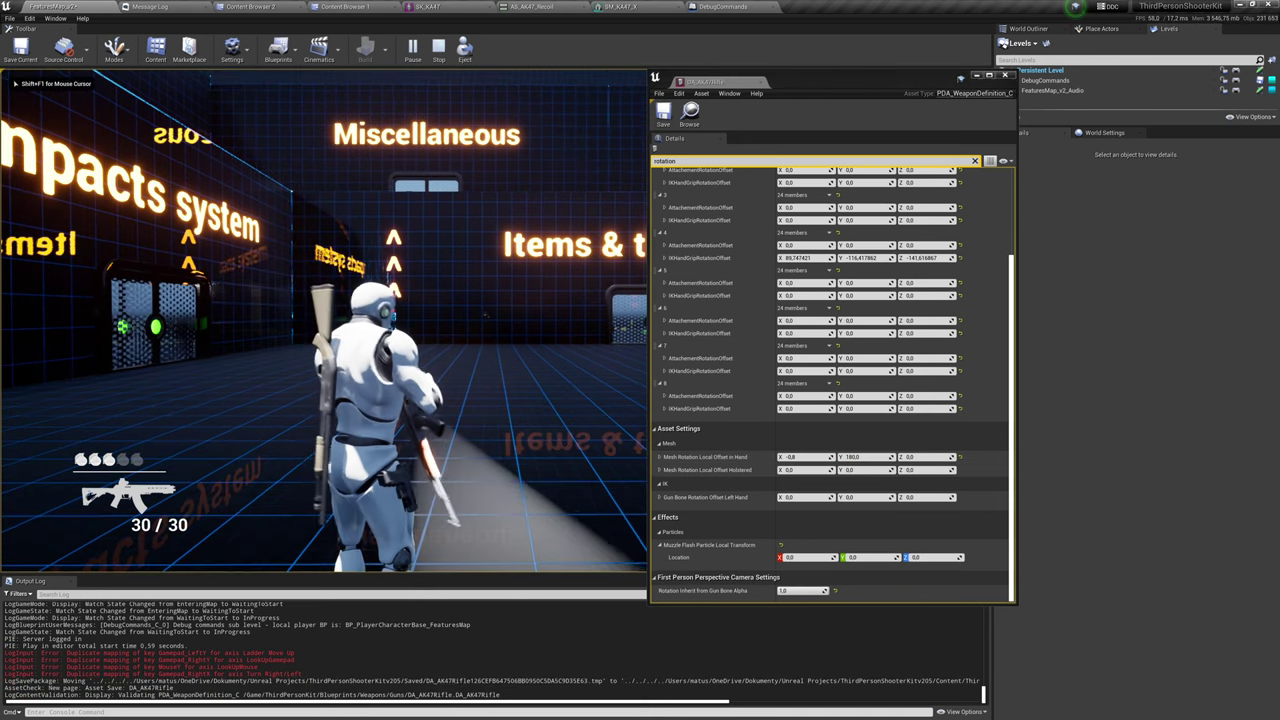
{"action": "key", "text": "shift+F1"}
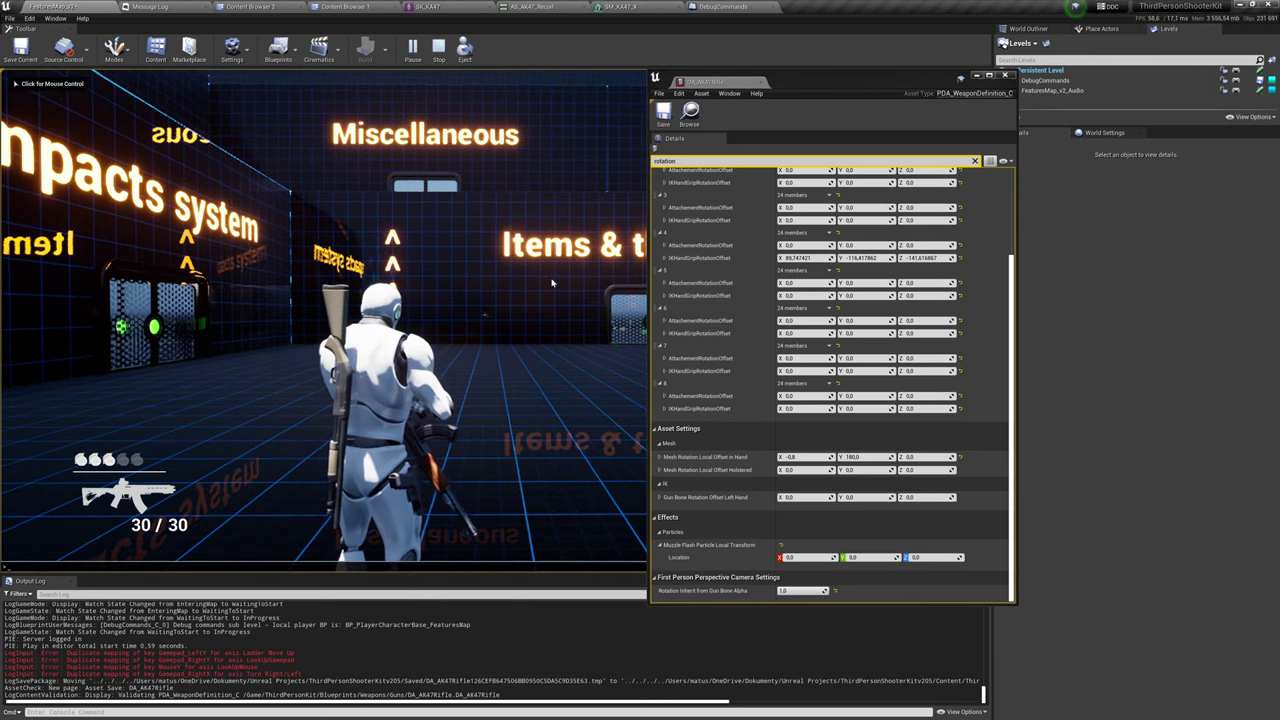
{"action": "type", "text": "ce TP"}
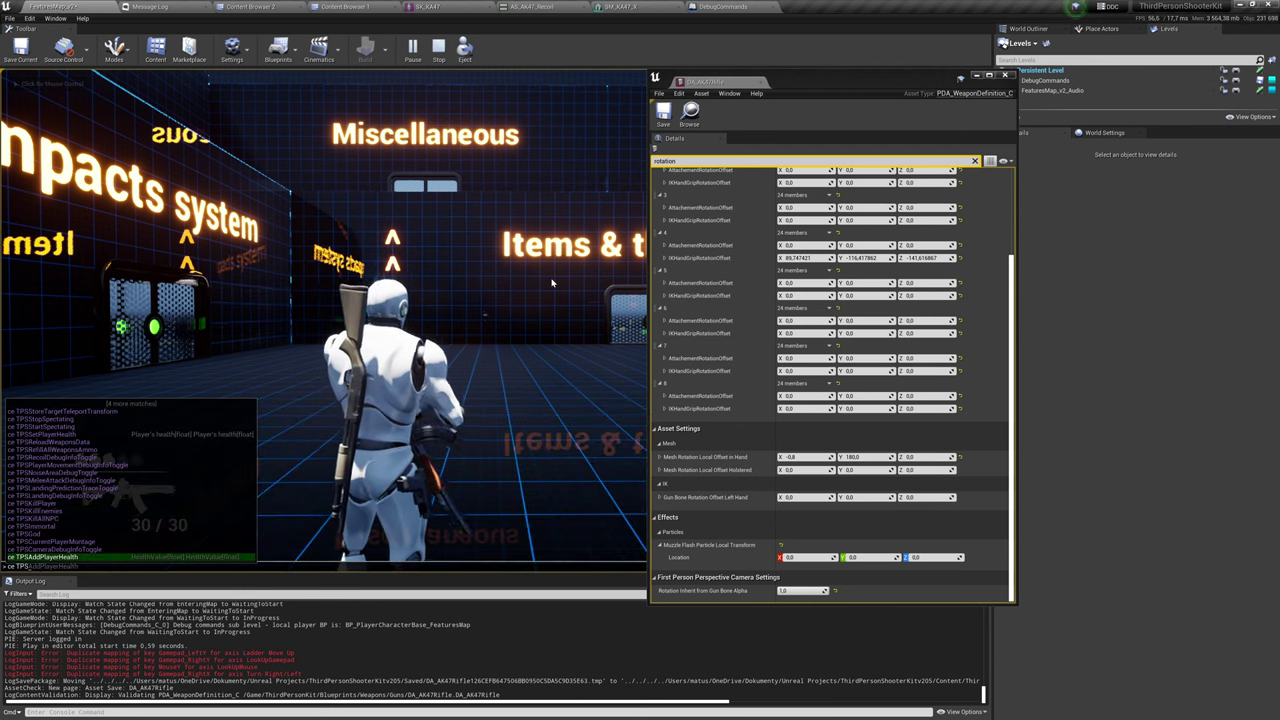
{"action": "type", "text": "Sw"}
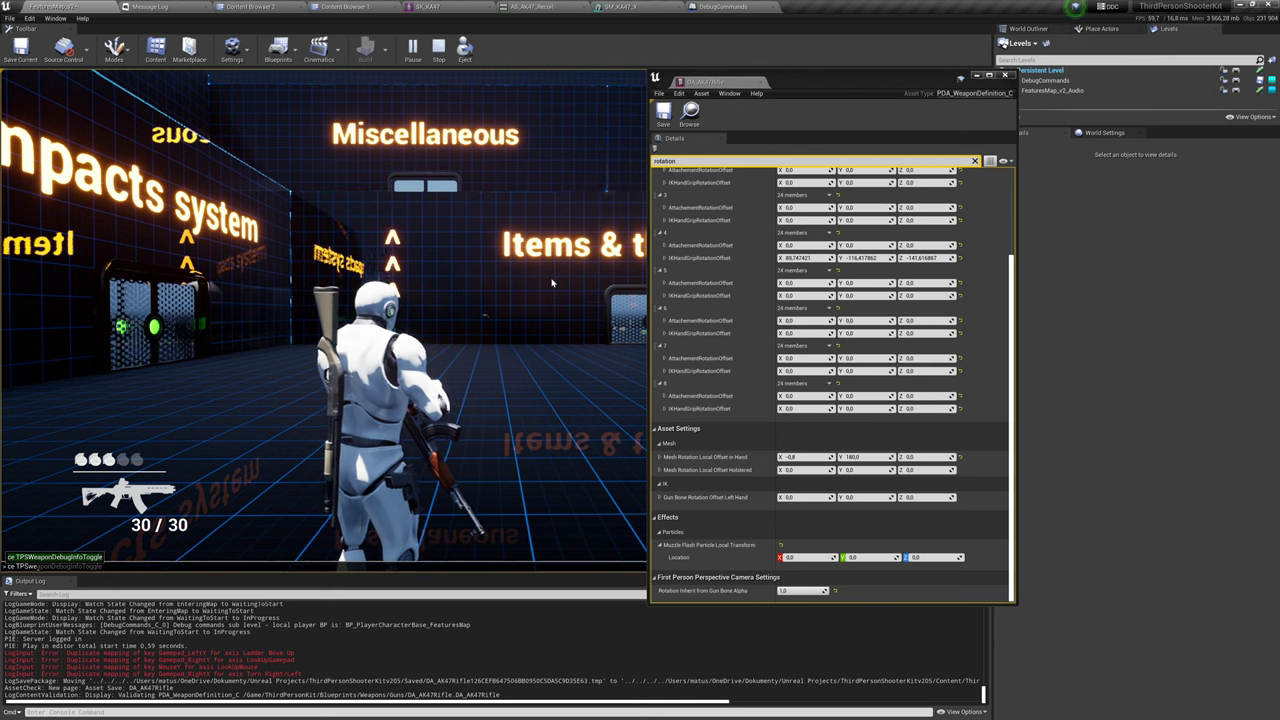
{"action": "key", "text": "BackSpace"}
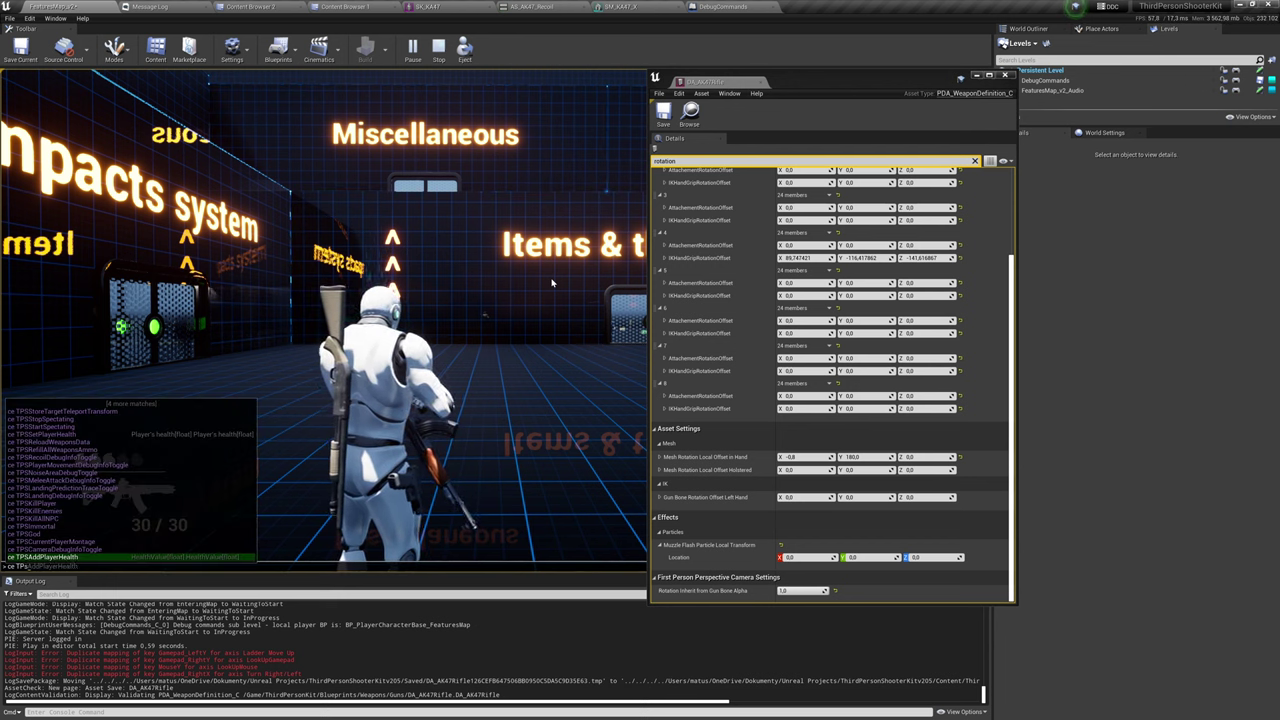
{"action": "type", "text": "wea"}
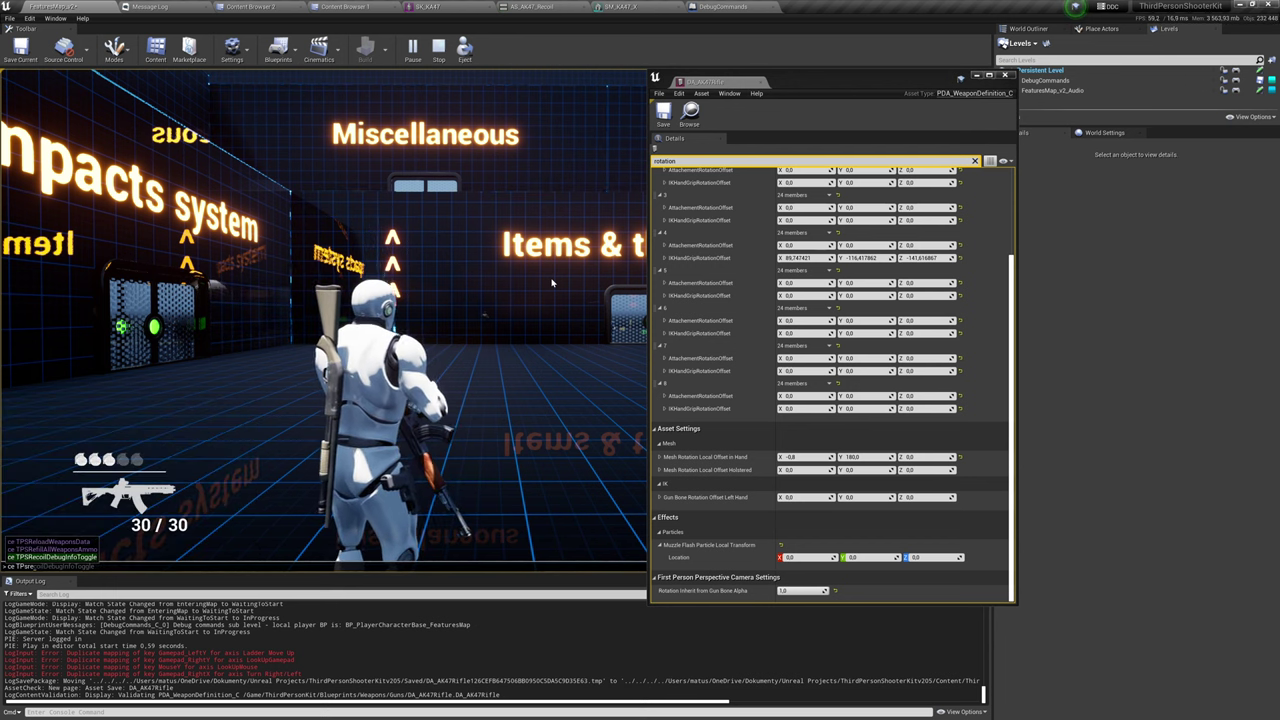
{"action": "key", "text": "Return"}
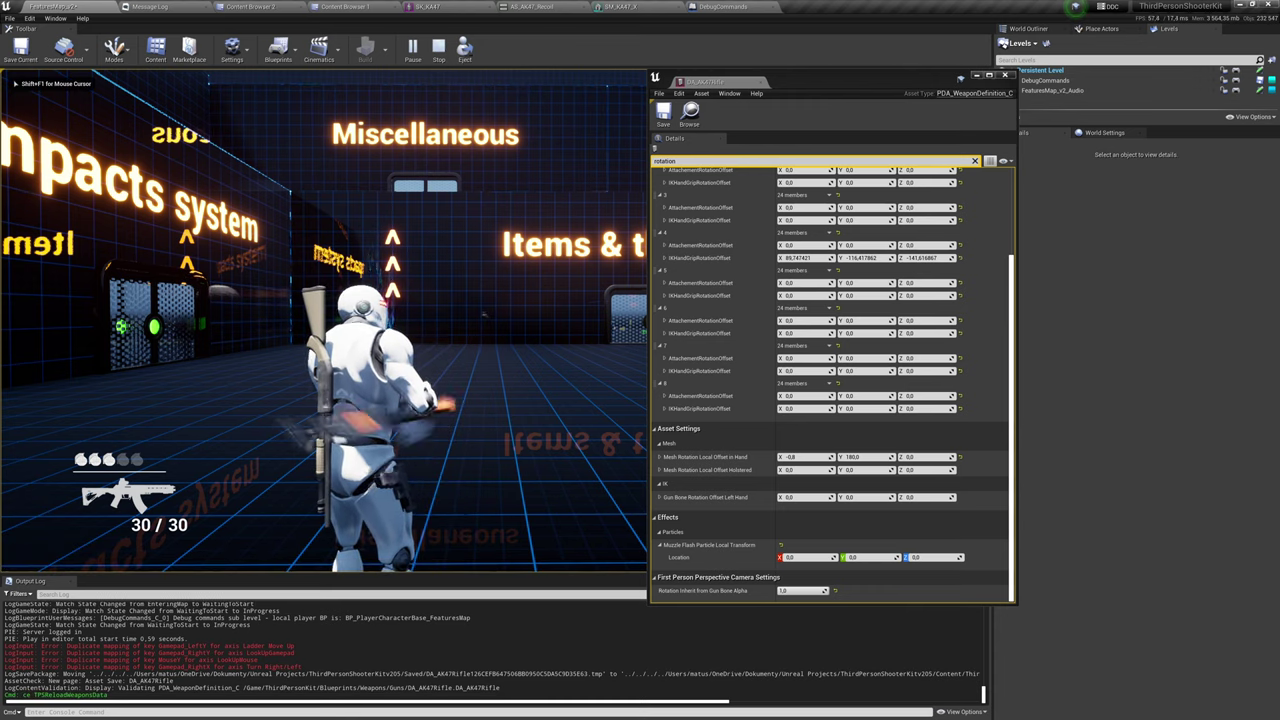
Walk and aim with the rifle, then pause and detach the camera to examine its orientation from the character's front.
{"action": "key", "text": "w"}
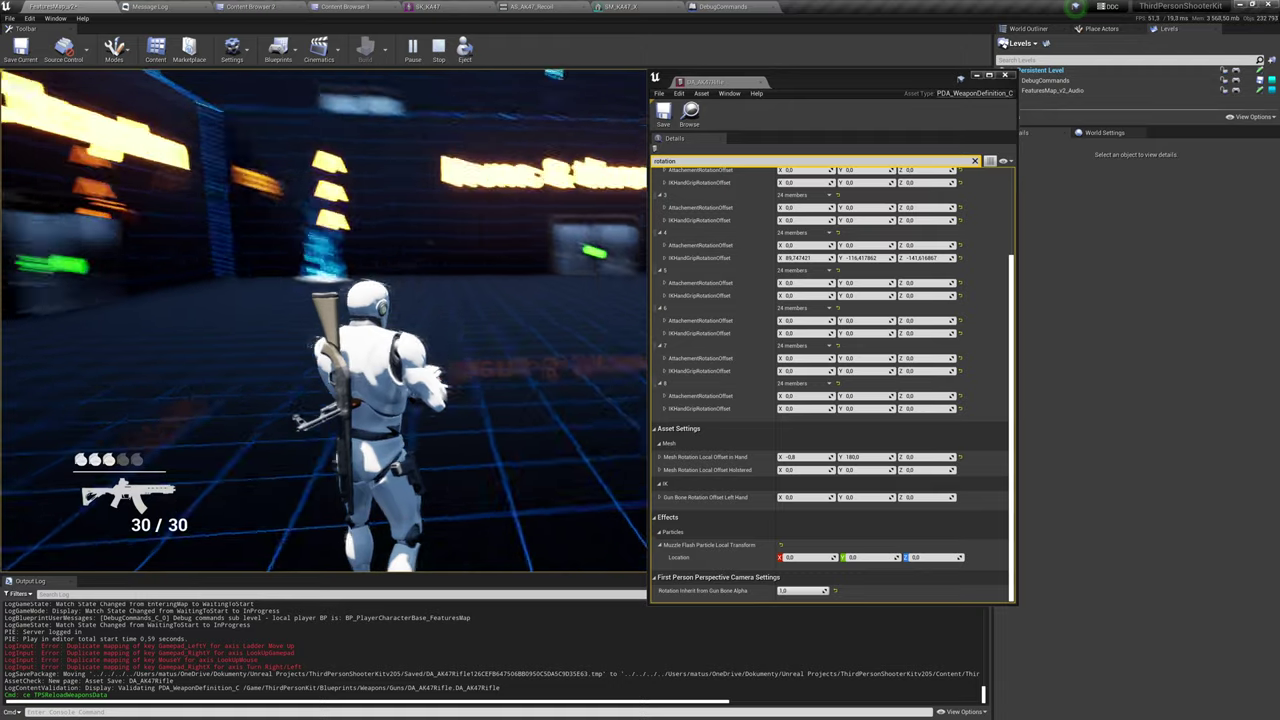
{"action": "right_click", "coordinate": [495, 320]}
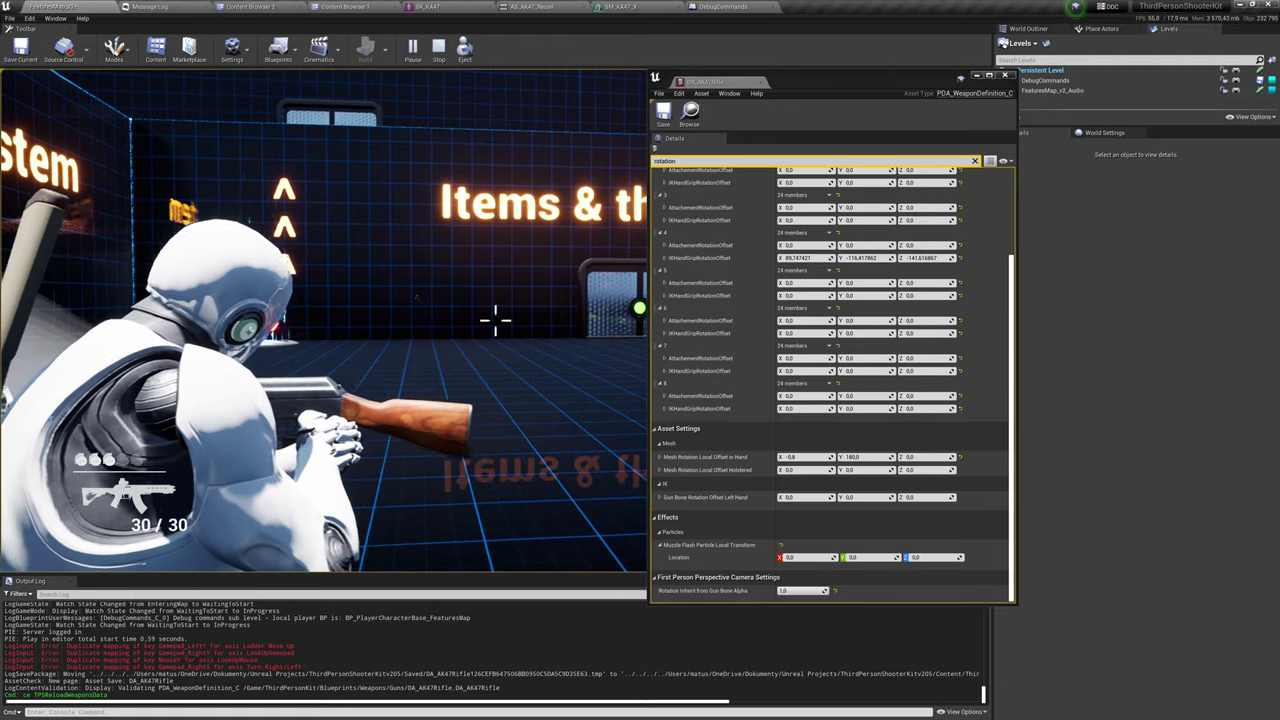
{"action": "key", "text": "Pause"}
{"action": "key", "text": "F8"}
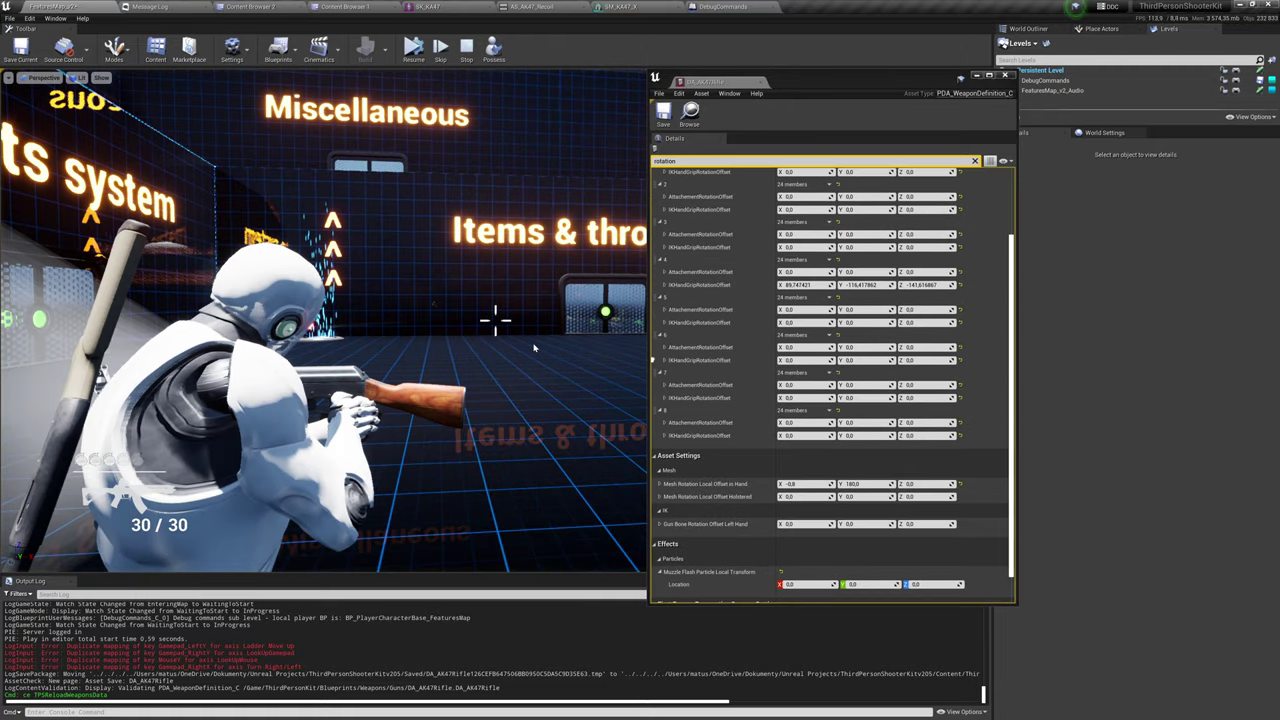
{"action": "right_click_drag", "start_coordinate": [500, 400], "coordinate": [253, 395]}
{"action": "key", "text": "d"}
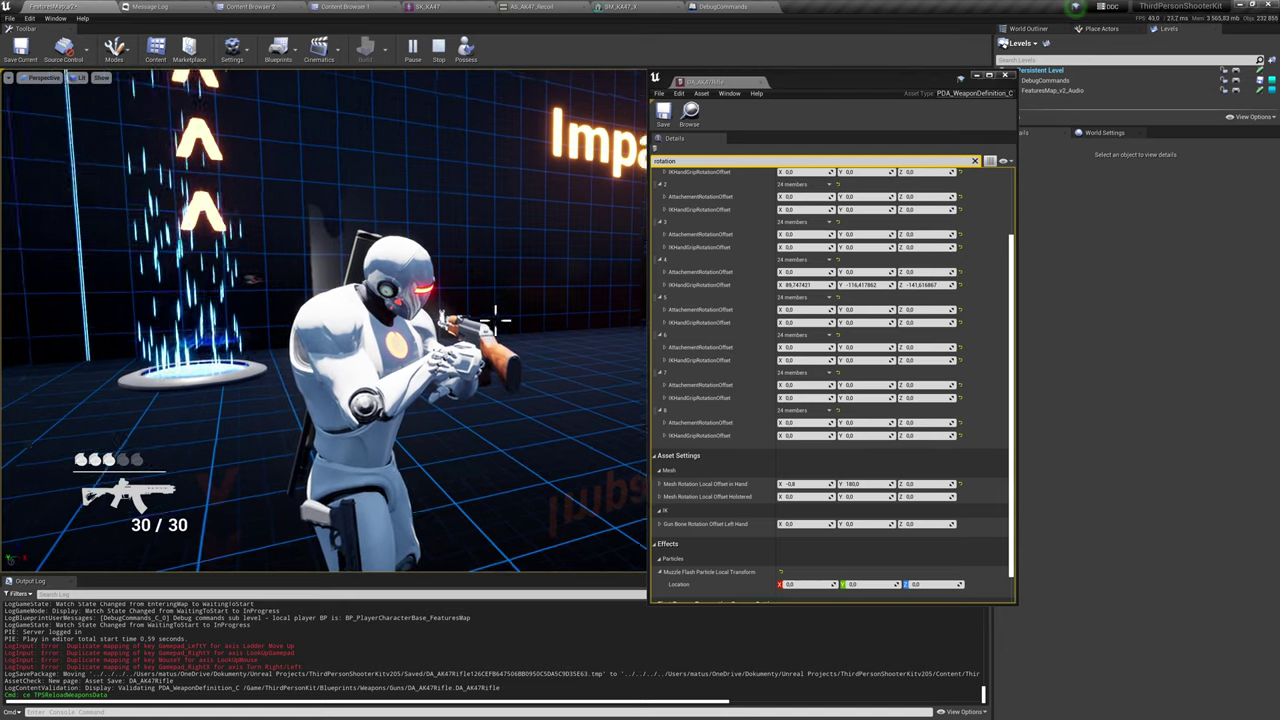
{"action": "key", "text": "grave"}
{"action": "type", "text": "ce"}
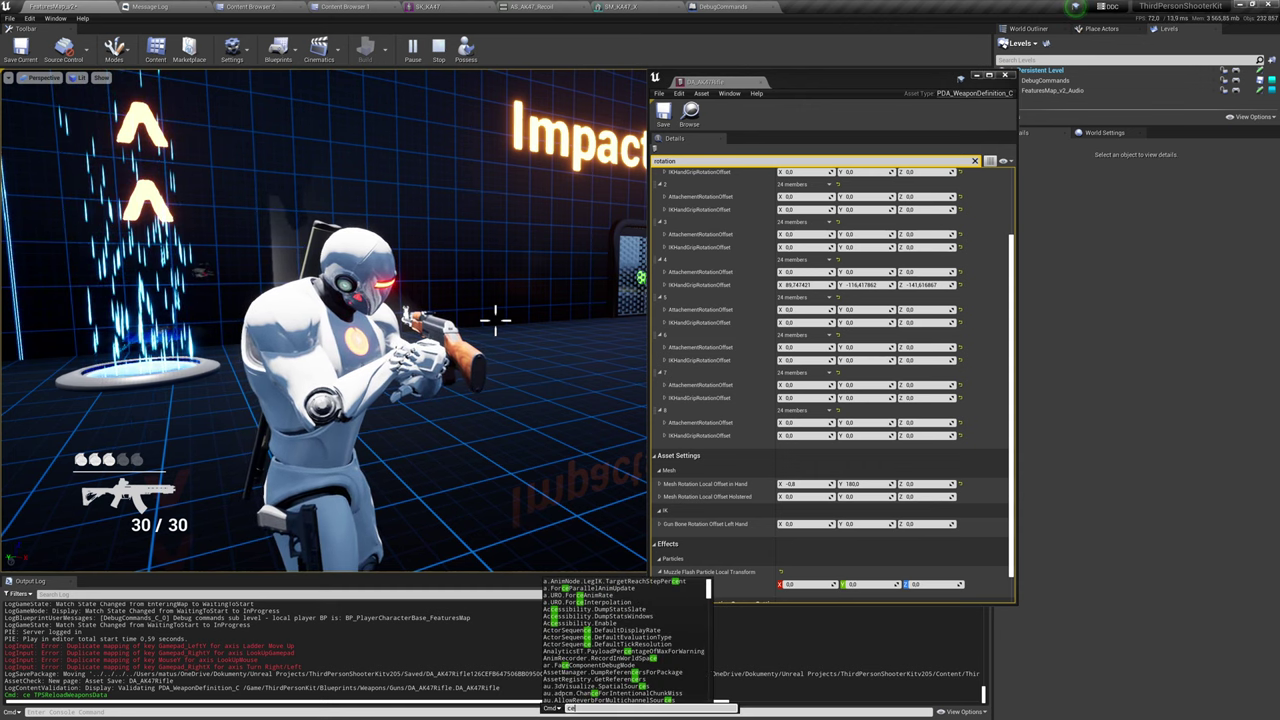
{"action": "type", "text": " TPSRe"}
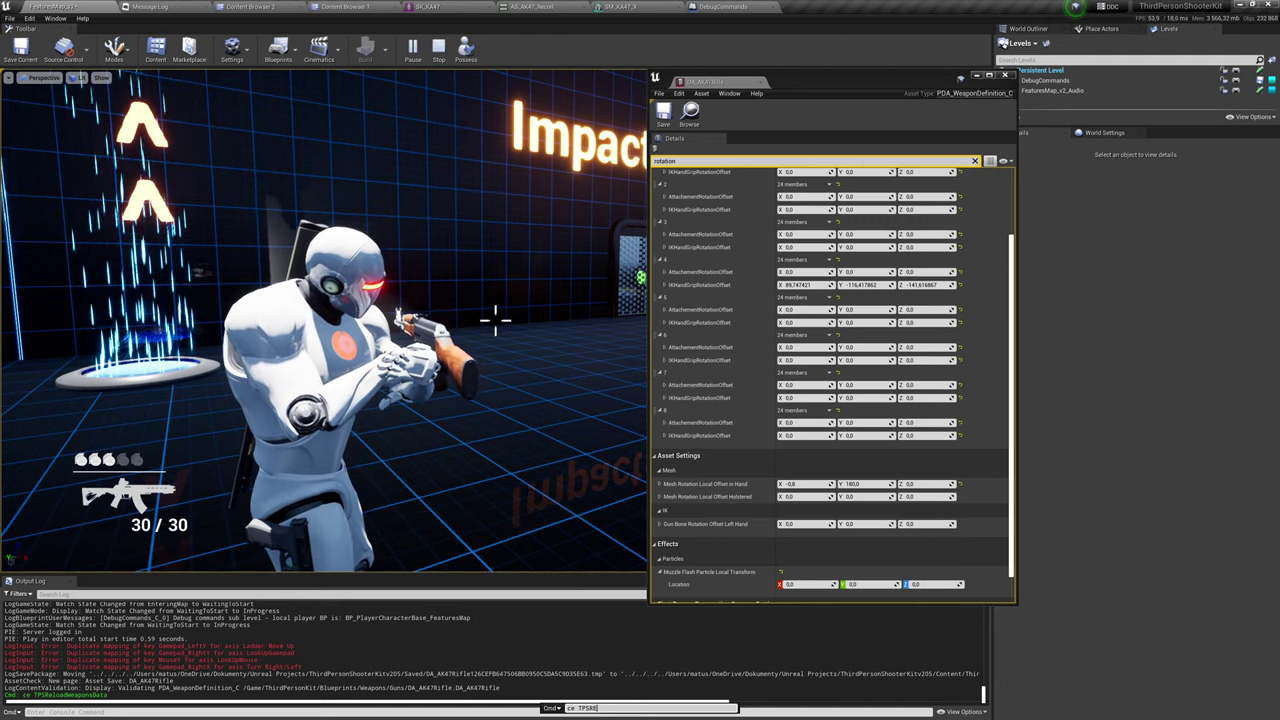
{"action": "key", "text": "BackSpace"}
{"action": "key", "text": "BackSpace"}
{"action": "key", "text": "BackSpace"}
{"action": "key", "text": "BackSpace"}
{"action": "key", "text": "BackSpace"}
{"action": "key", "text": "BackSpace"}
{"action": "key", "text": "grave"}
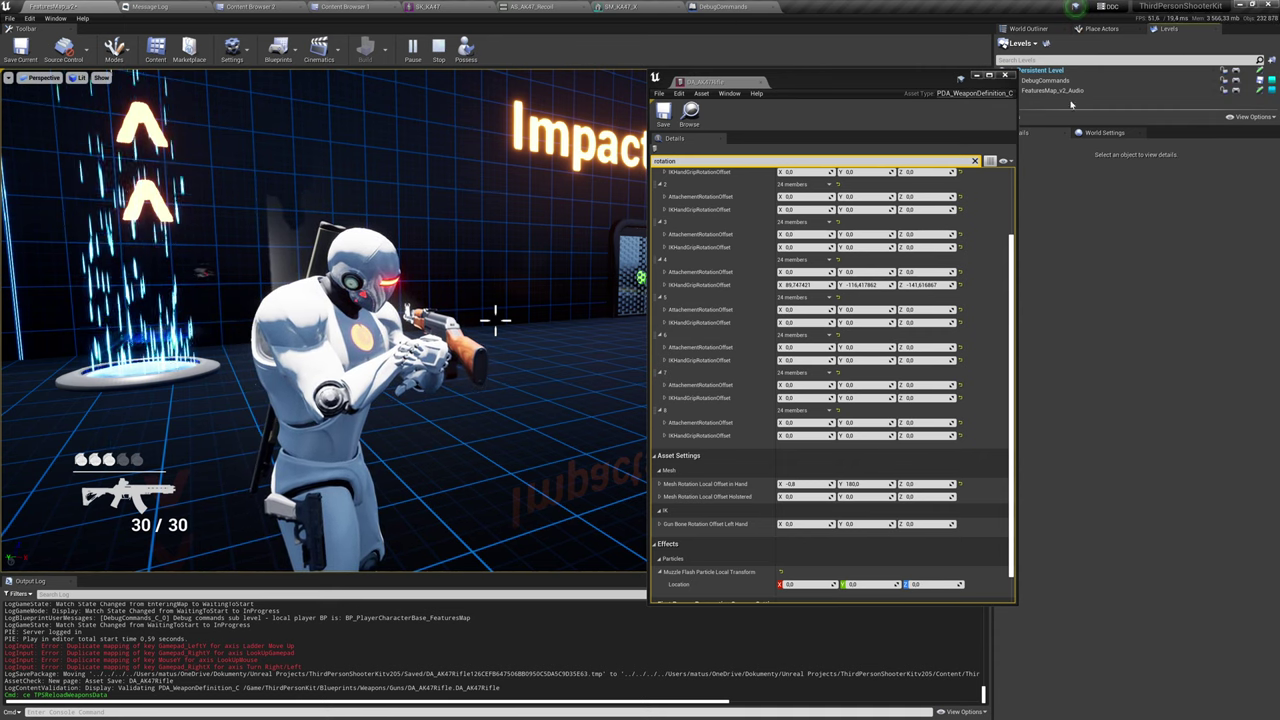
Check the TPSReloadWeaponsData event name in the DebugCommands blueprint, end the play session, and return to the FeaturesMap_v2 level.
{"action": "left_click", "coordinate": [738, 7]}
{"action": "left_click", "coordinate": [371, 349]}
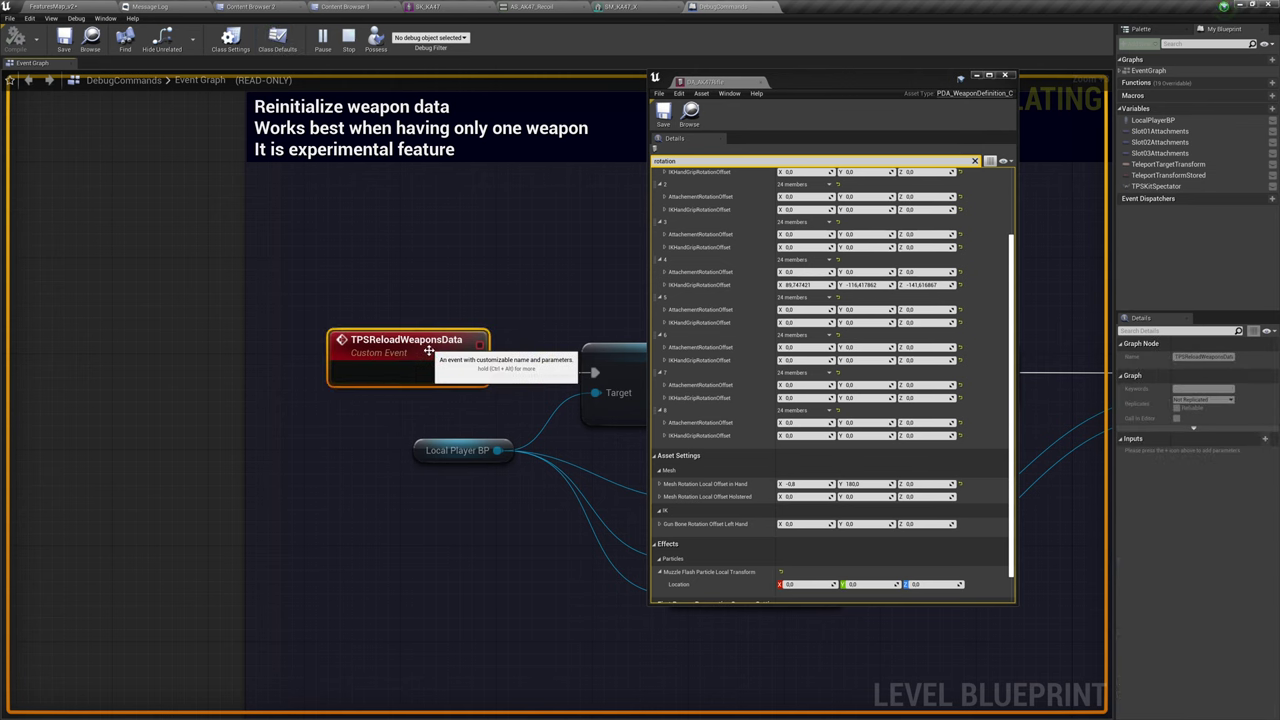
{"action": "key", "text": "Escape"}
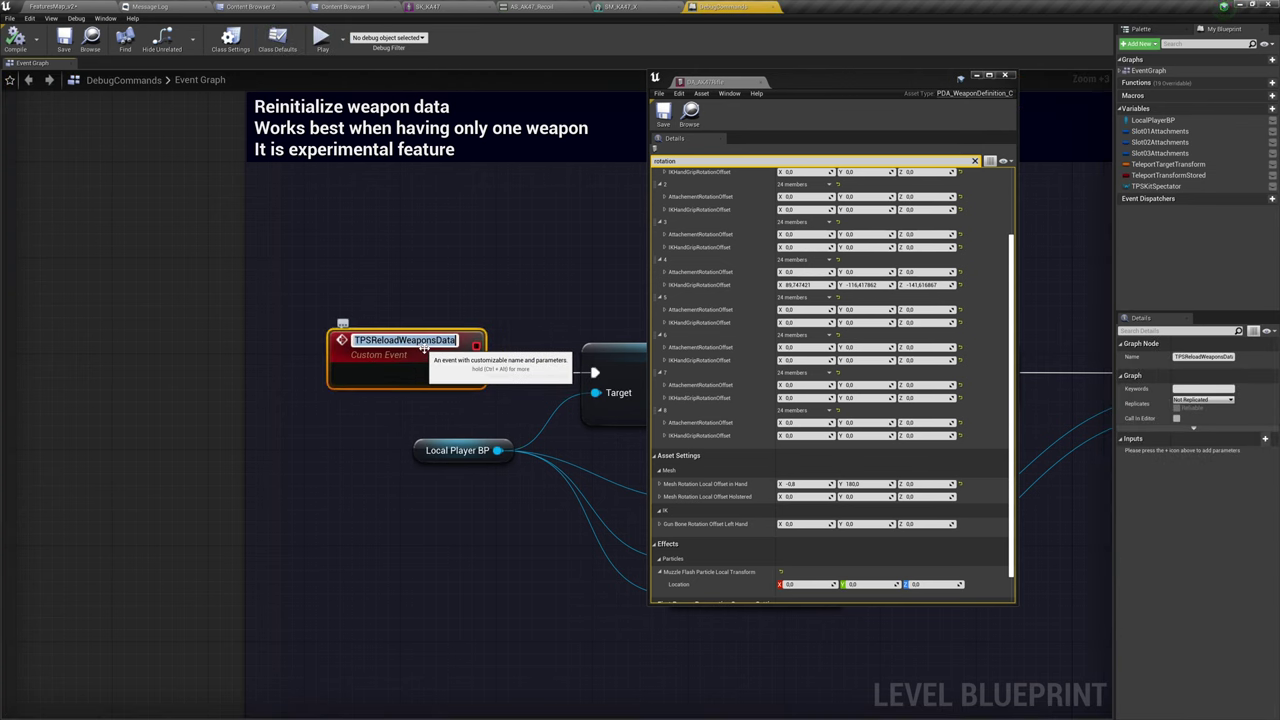
{"action": "key", "text": "End"}
{"action": "left_click", "coordinate": [90, 6]}
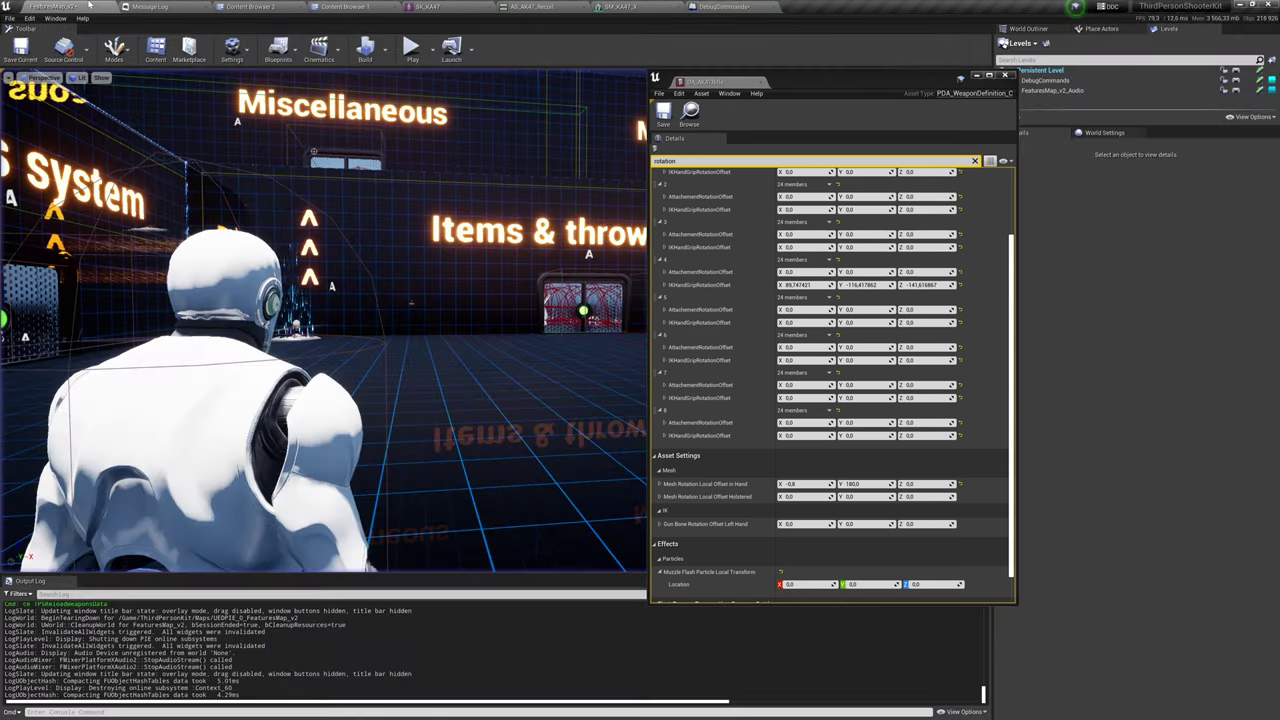
Play FeaturesMap_v2, pause and detach the camera to examine the held rifle from the character's front, and bring up the console.
{"action": "key", "text": "alt+p"}
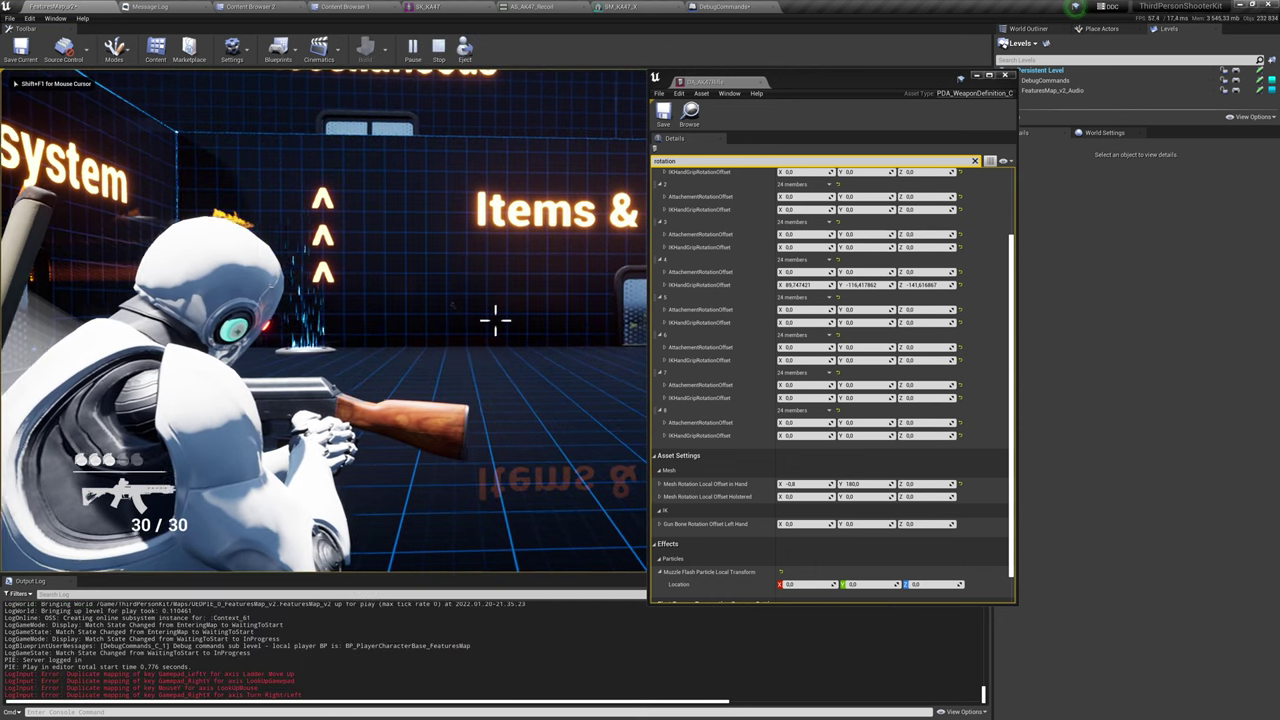
{"action": "key", "text": "Pause"}
{"action": "key", "text": "F8"}
{"action": "right_click_drag", "start_coordinate": [571, 346], "coordinate": [462, 362]}
{"action": "key", "text": "d"}
{"action": "key", "text": "grave"}
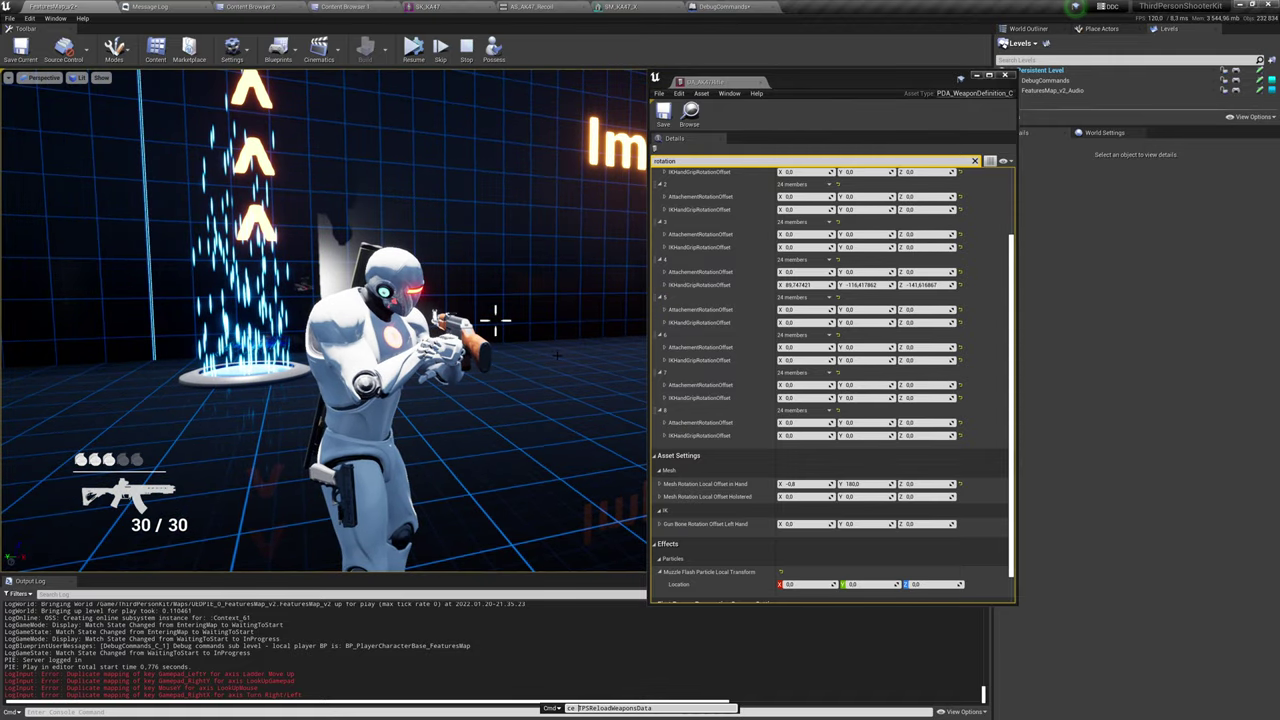
{"action": "right_click_drag", "start_coordinate": [536, 358], "coordinate": [535, 361]}
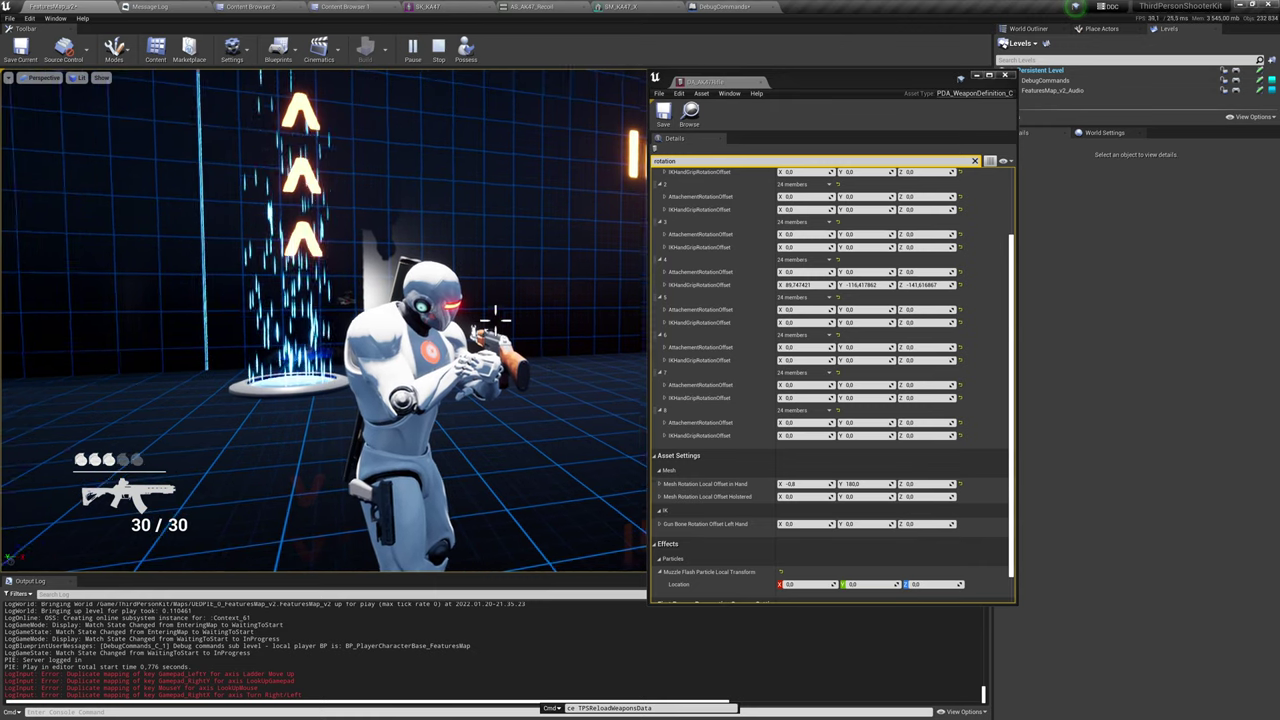
Set Mesh Rotation Local Offset in Hand Y to 0 and reload the weapon data with "ce TPSReloadWeaponsData".
{"action": "left_click", "coordinate": [864, 484]}
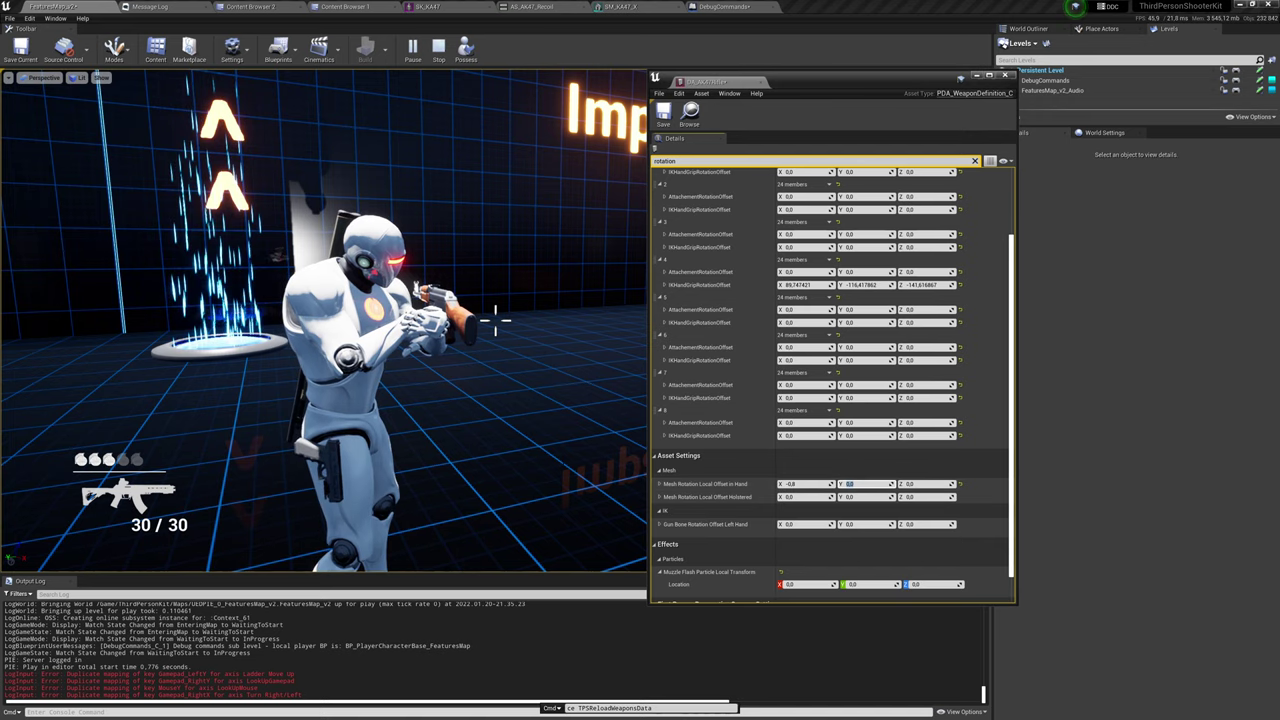
{"action": "right_click_drag", "start_coordinate": [560, 420], "coordinate": [490, 440]}
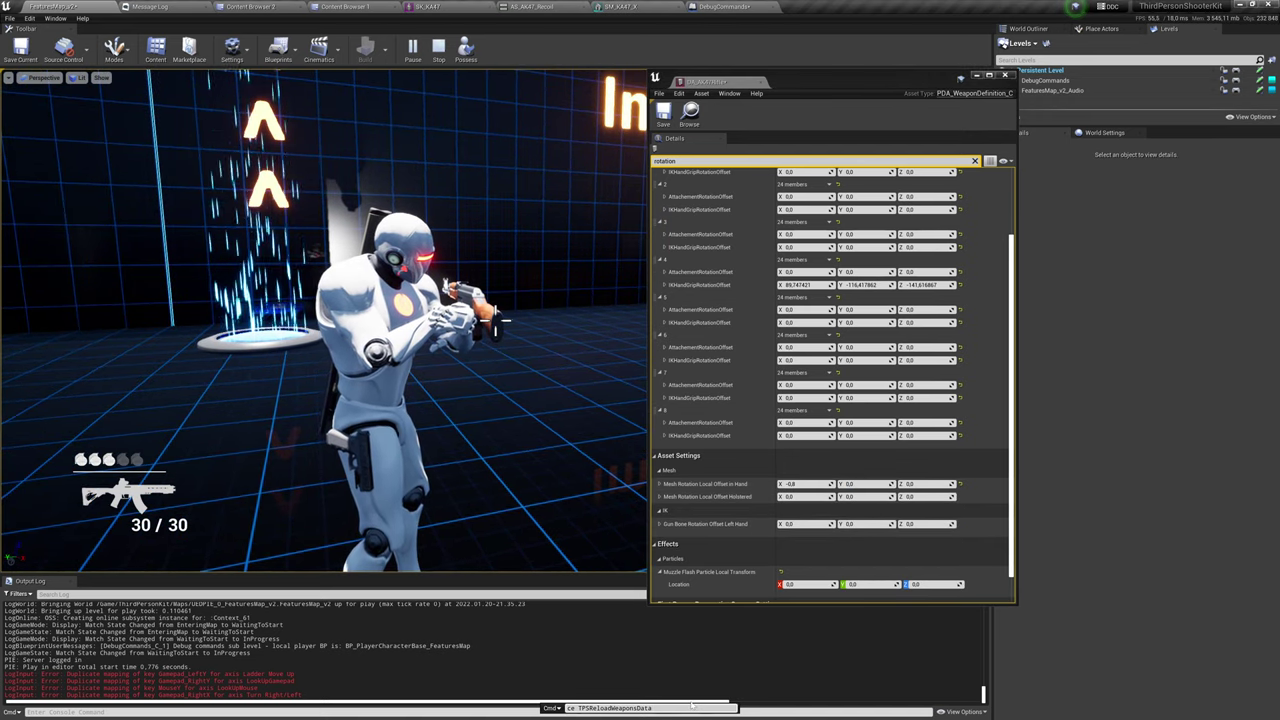
{"action": "key", "text": "Return"}
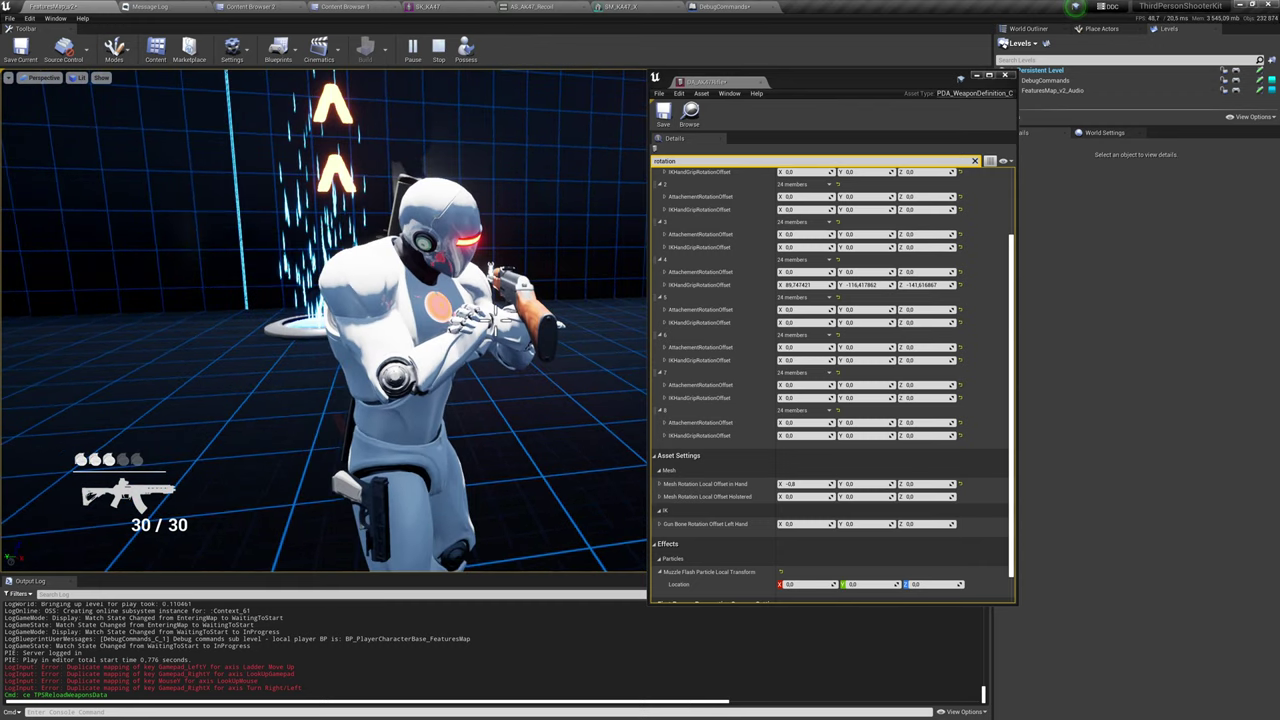
{"action": "key", "text": "Up"}
{"action": "key", "text": "Return"}
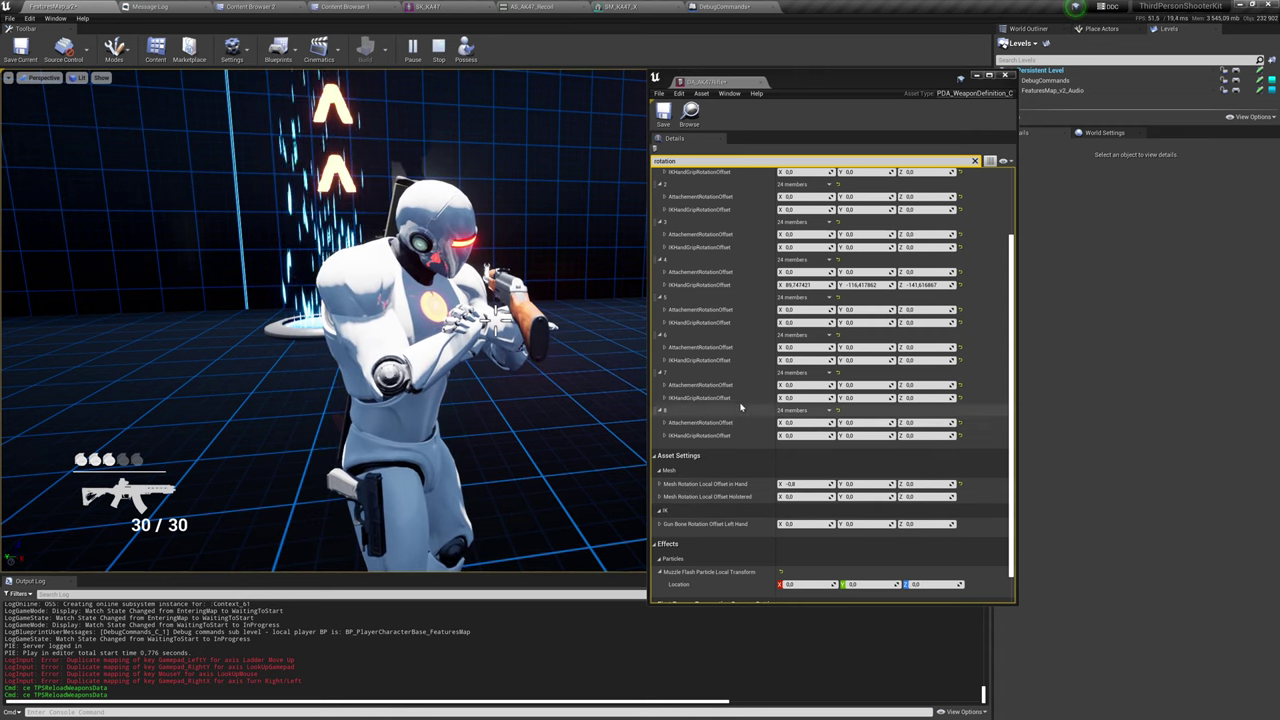
Set Mesh Rotation Local Offset in Hand Z to 45 and run "ce TPSReloadWeaponsData" again in the running game.
{"action": "scroll", "coordinate": [737, 411], "scroll_direction": "up", "scroll_amount": 3}
{"action": "scroll", "coordinate": [857, 496], "scroll_direction": "down", "scroll_amount": 5}
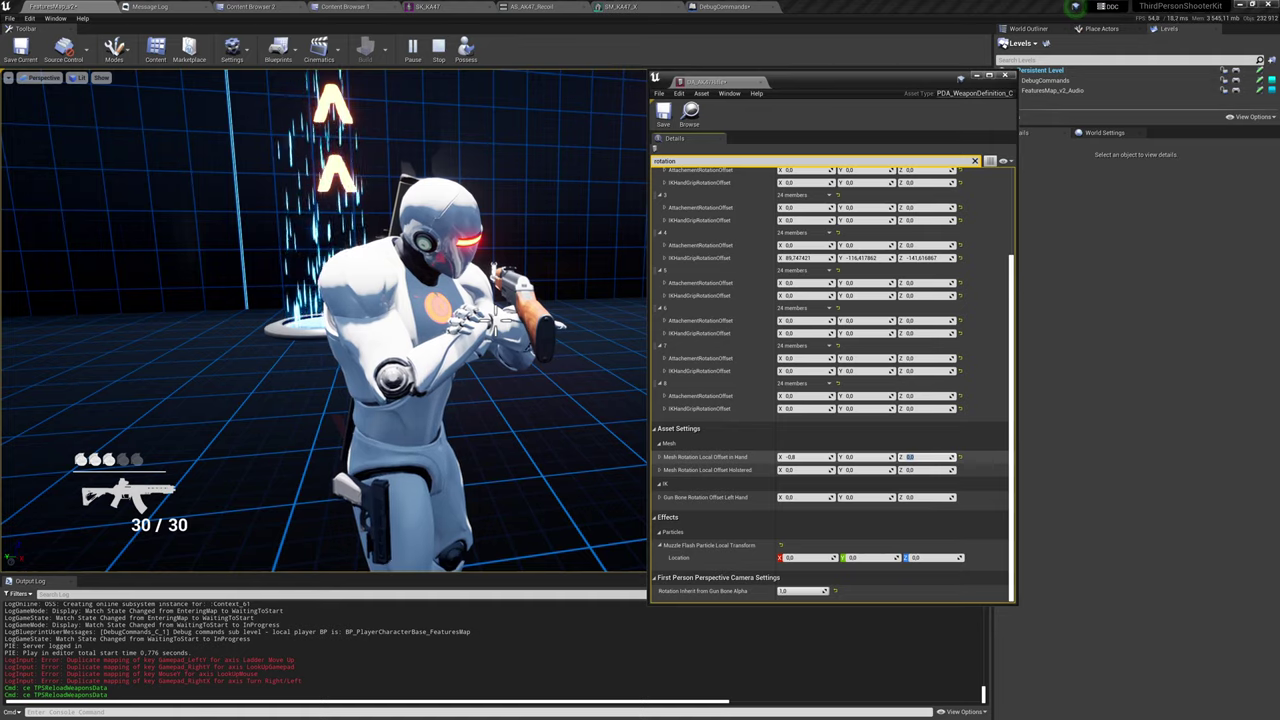
{"action": "left_click", "coordinate": [540, 390]}
{"action": "key", "text": "grave"}
{"action": "key", "text": "Up"}
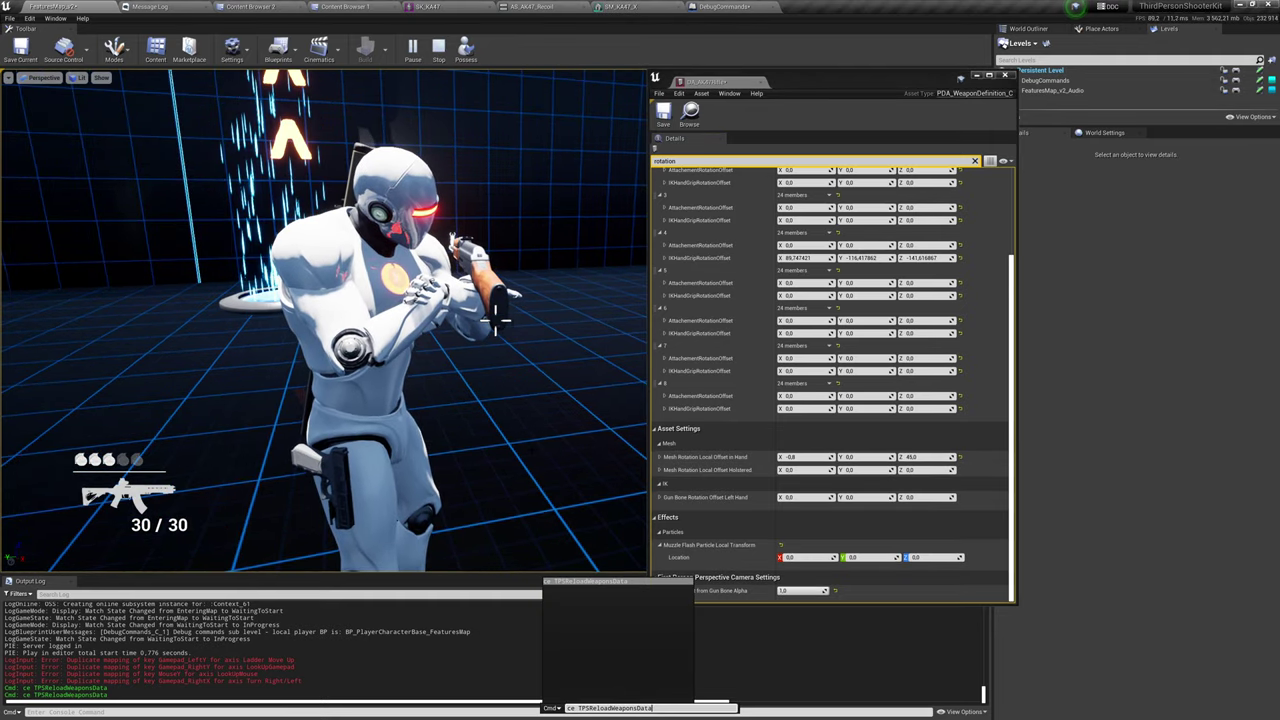
{"action": "key", "text": "Return"}
{"action": "key", "text": "Return"}
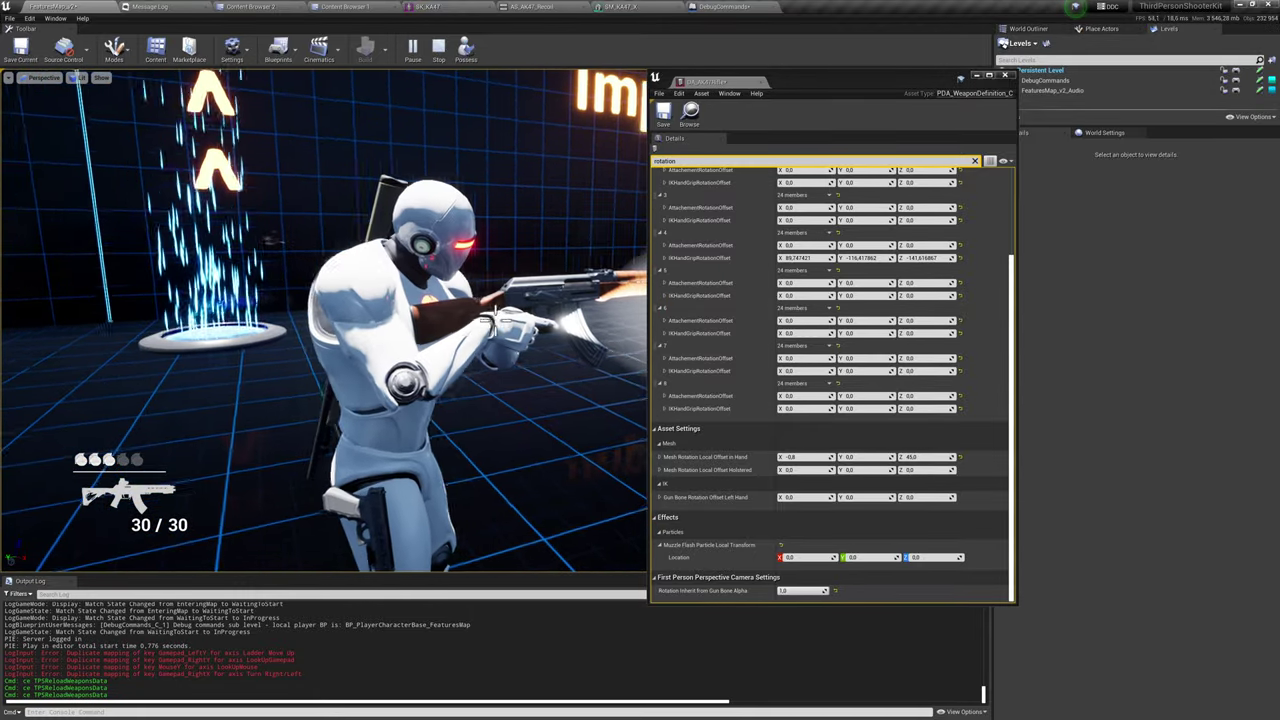
Compare the rifle's orientation in the SK_AK47 mesh with the in-game rifle, and end the play session.
{"action": "left_click", "coordinate": [476, 7]}
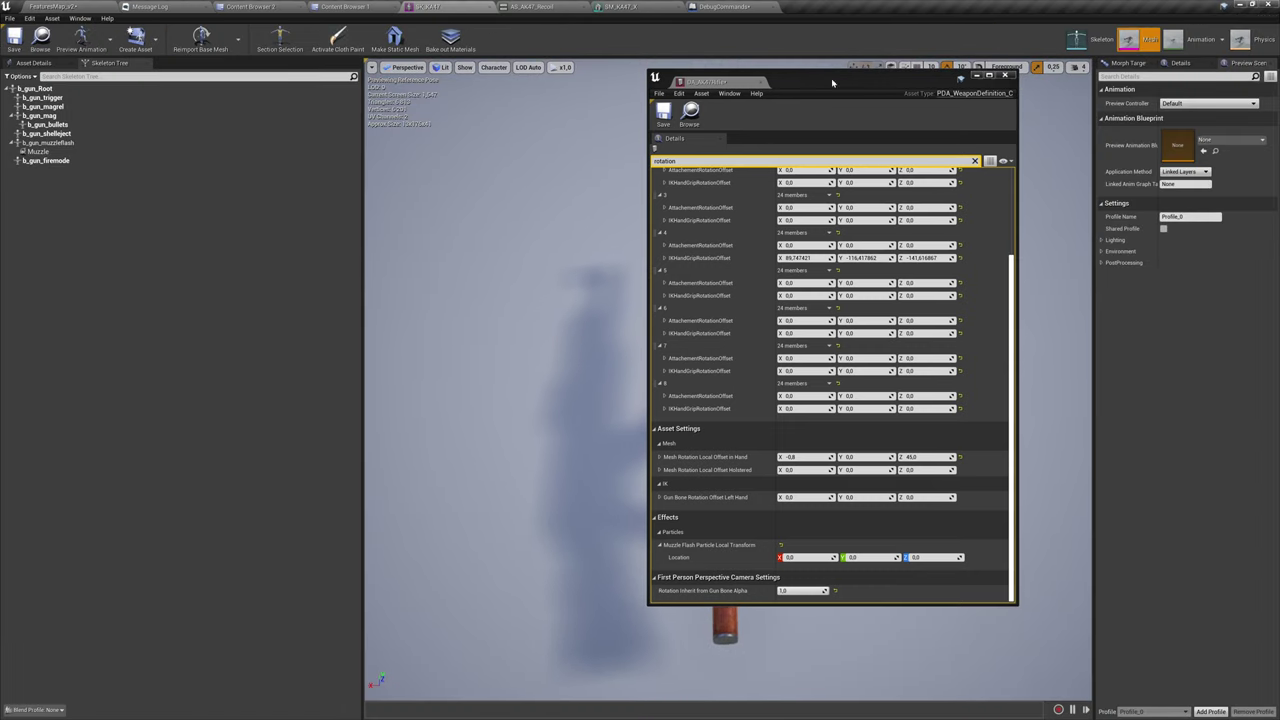
{"action": "left_click_drag", "start_coordinate": [832, 85], "coordinate": [1038, 97]}
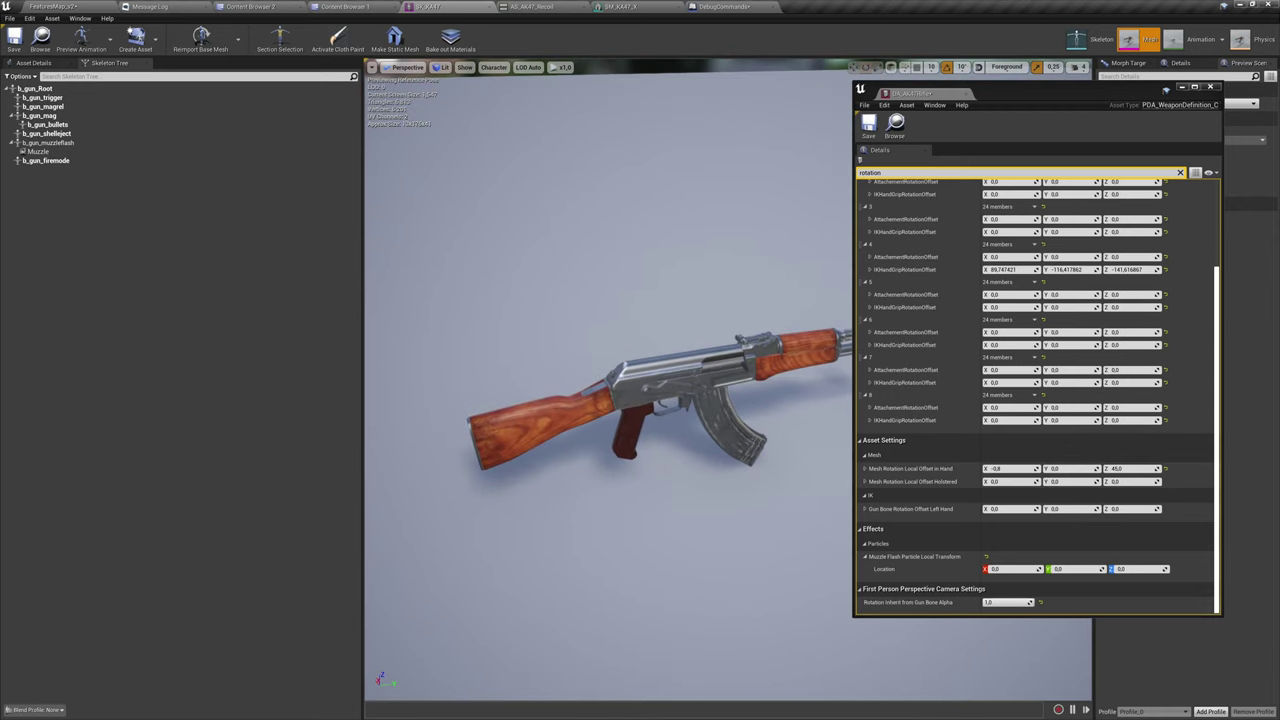
{"action": "left_click", "coordinate": [70, 7]}
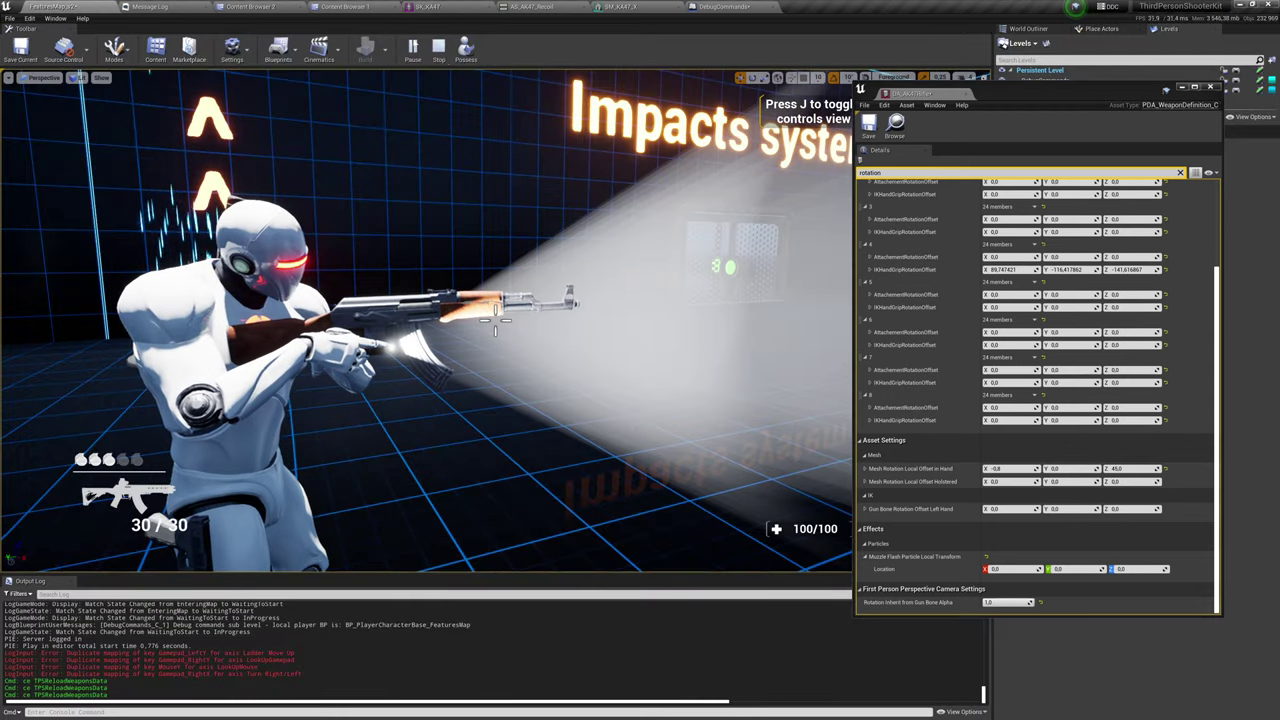
{"action": "left_click", "coordinate": [438, 46]}
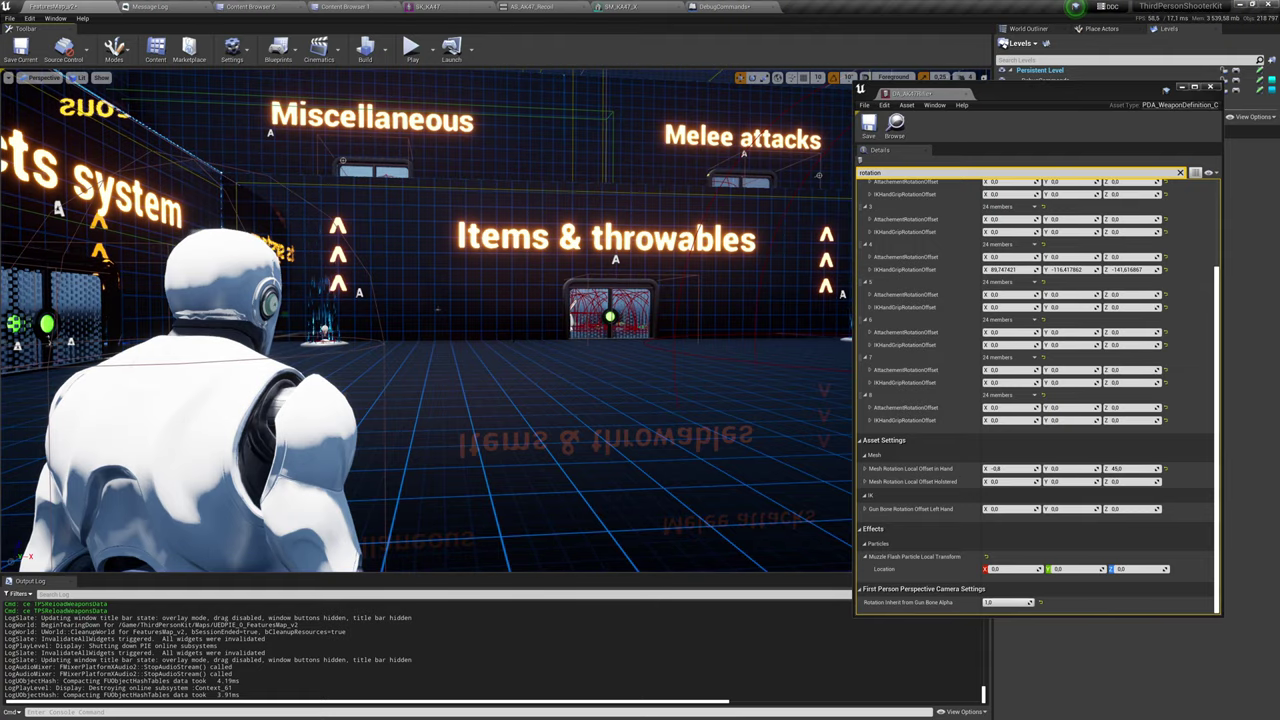
Play the level again, aim, fire and walk around to check the rifle in the character's hands, and stop playing.
{"action": "key", "text": "alt+p"}
{"action": "right_click", "coordinate": [495, 320]}
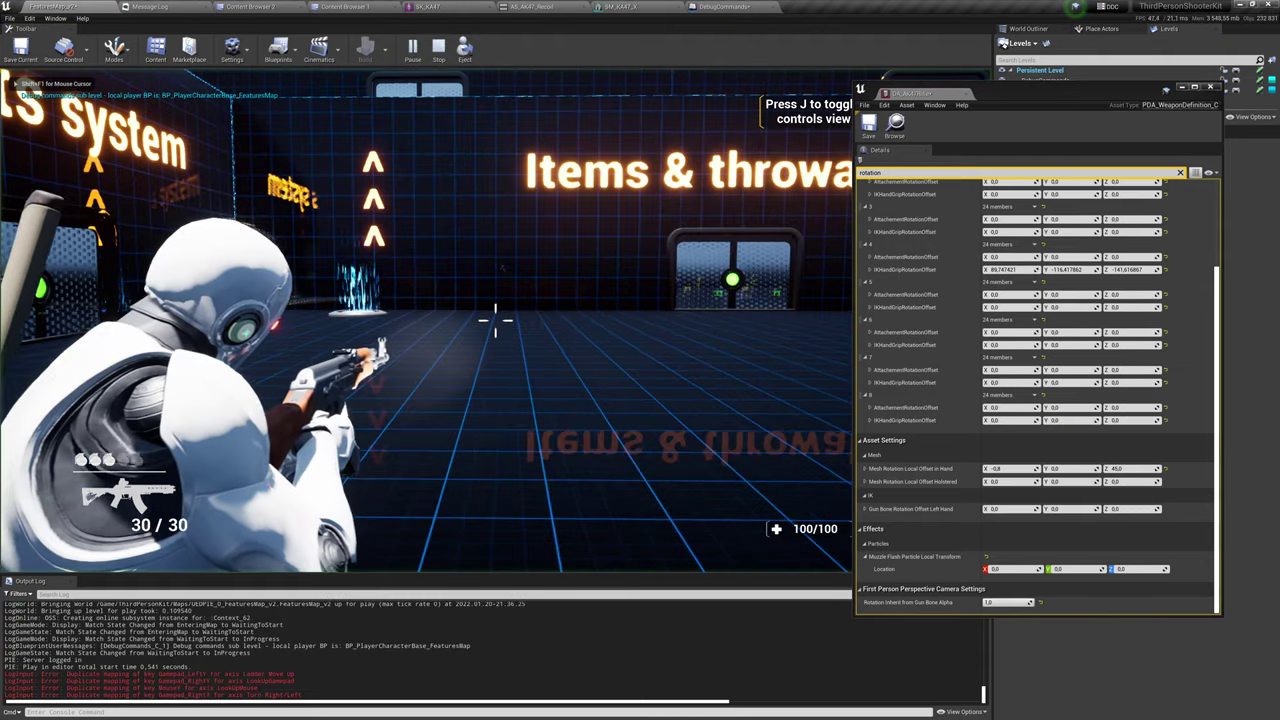
{"action": "left_click", "coordinate": [495, 320]}
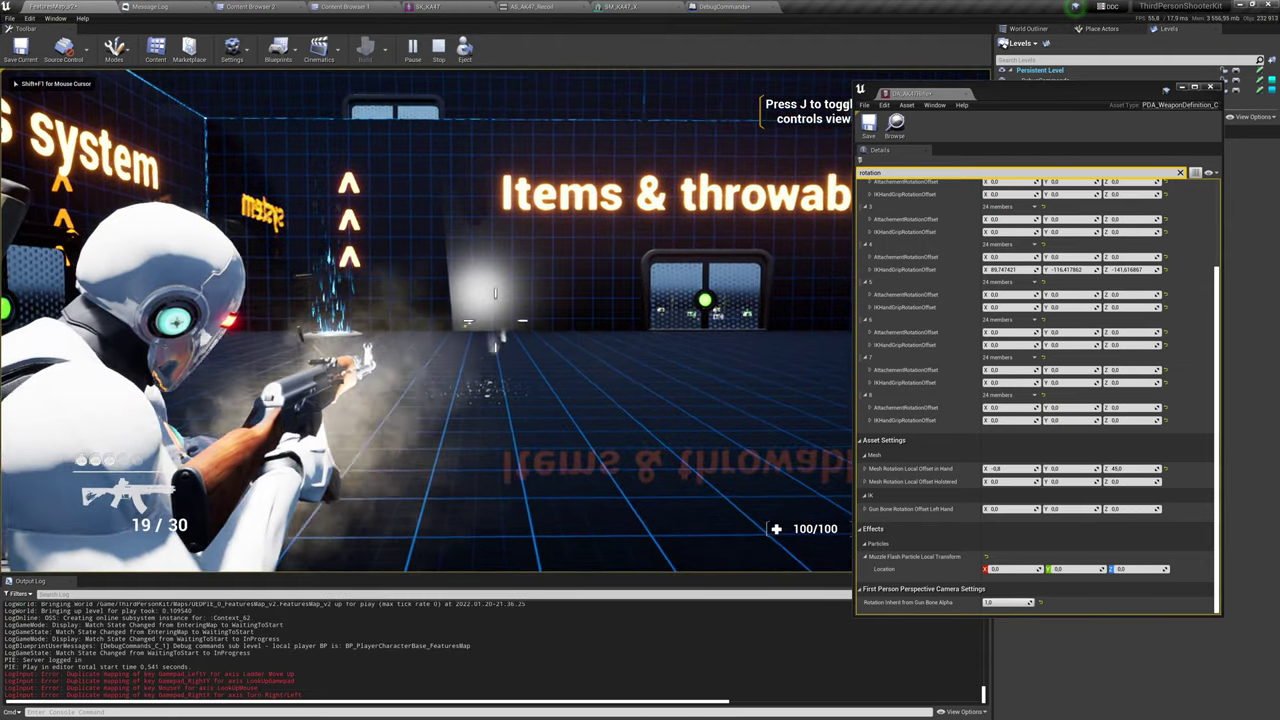
{"action": "key", "text": "s"}
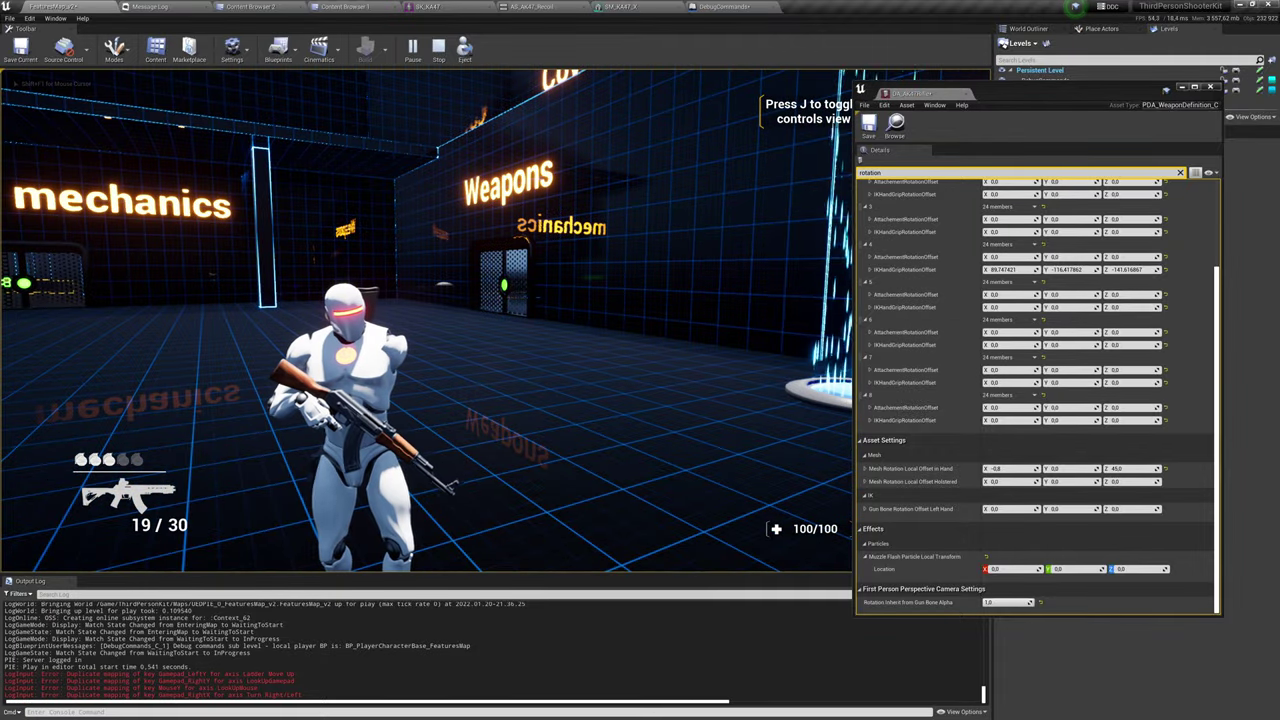
{"action": "key", "text": "w"}
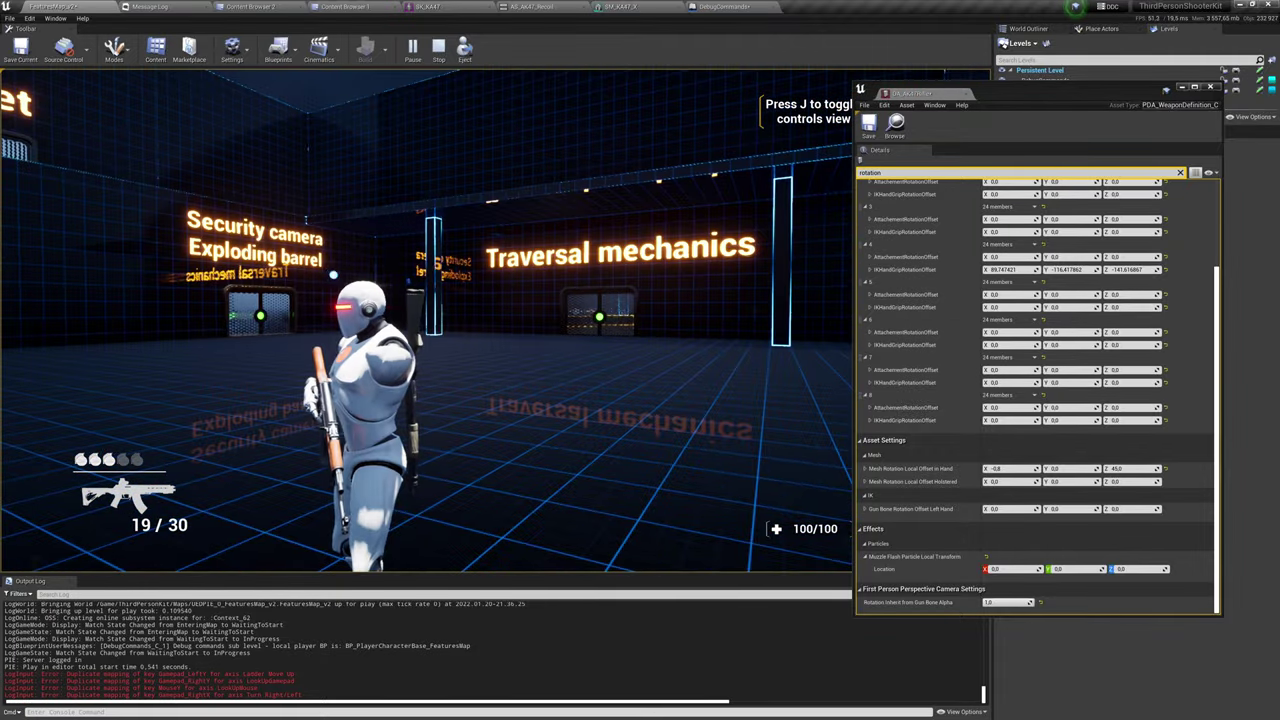
{"action": "key", "text": "s"}
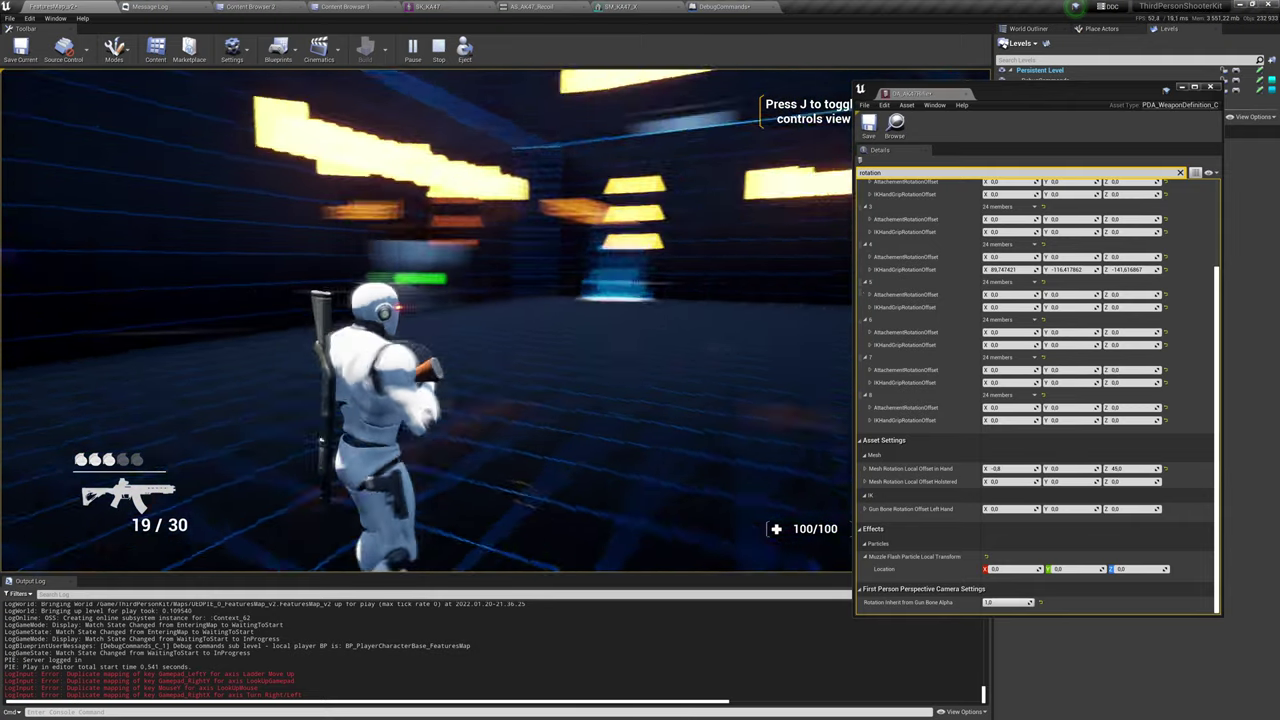
{"action": "right_click", "coordinate": [495, 320]}
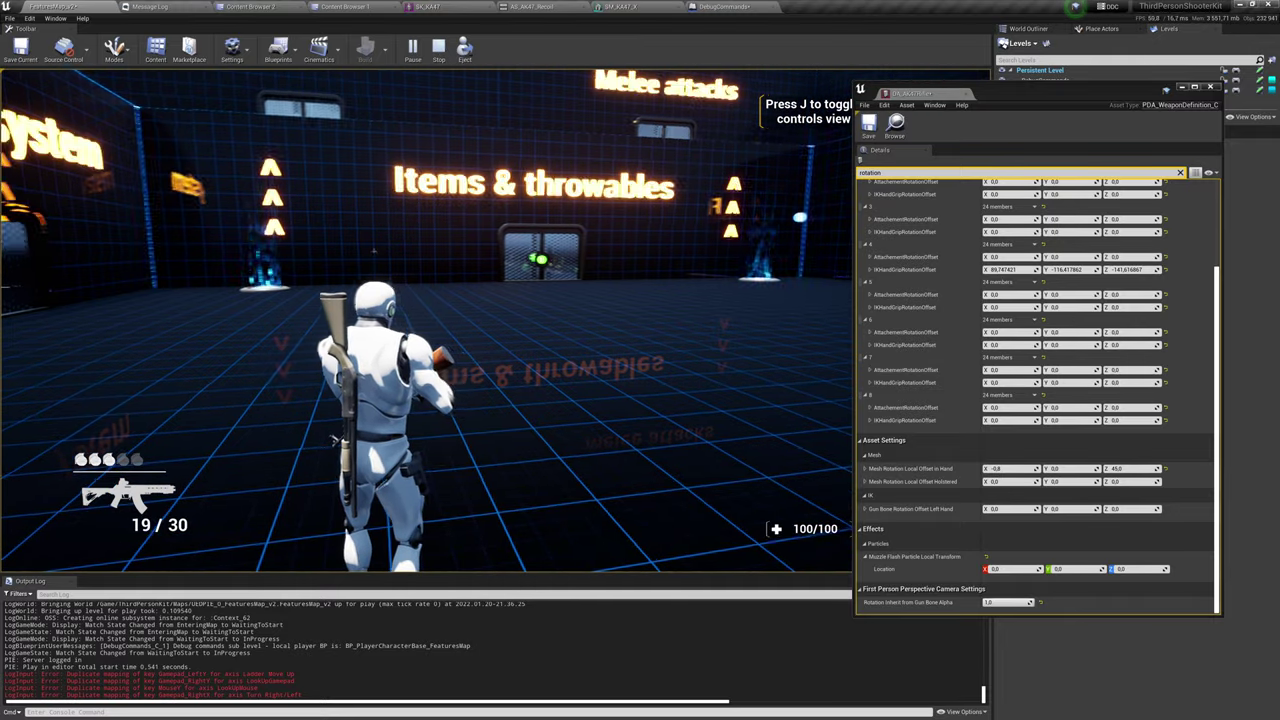
{"action": "right_click", "coordinate": [495, 320]}
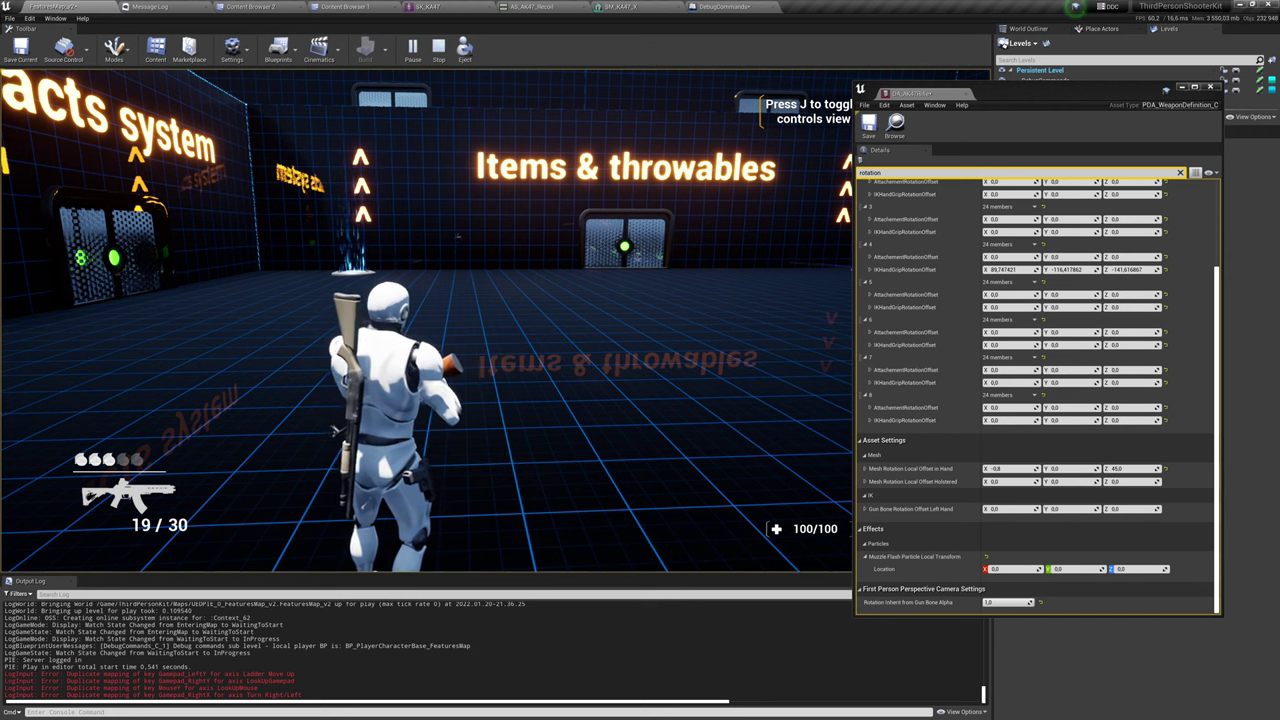
{"action": "key", "text": "Escape"}
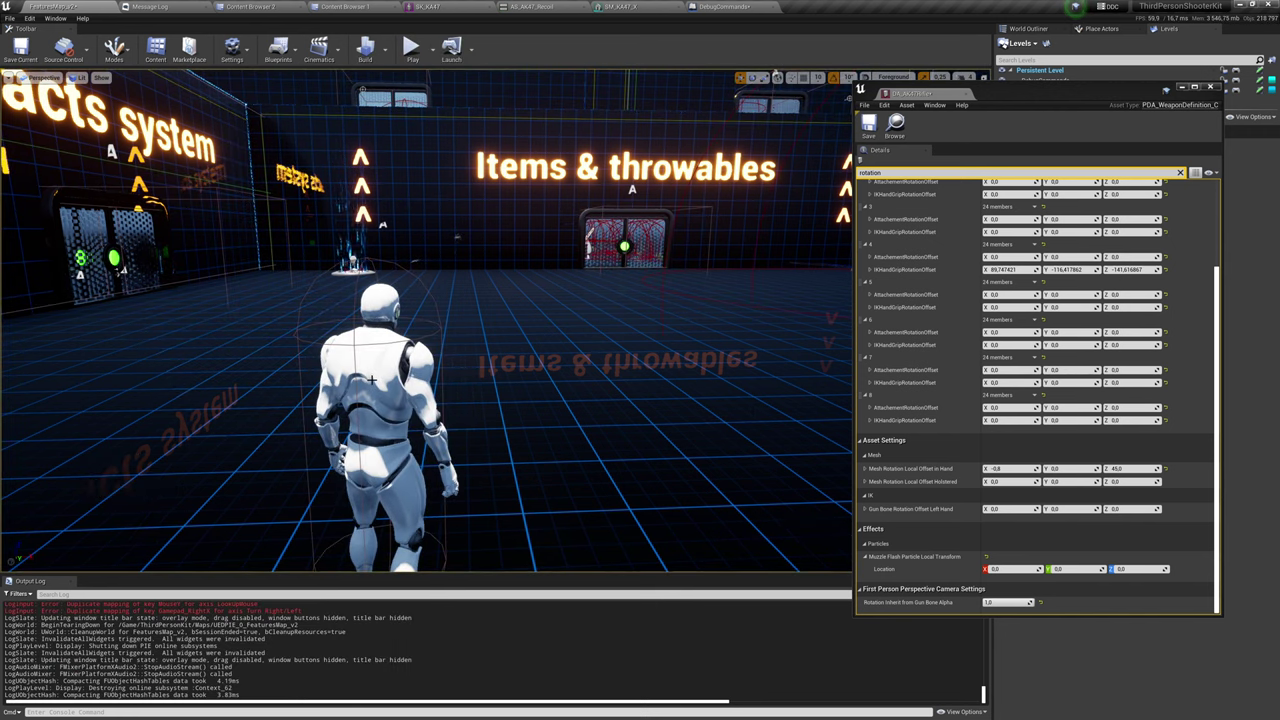
Save the DA_AK47Rifle asset and dock its window with the other editor tabs.
{"action": "key", "text": "ctrl+s"}
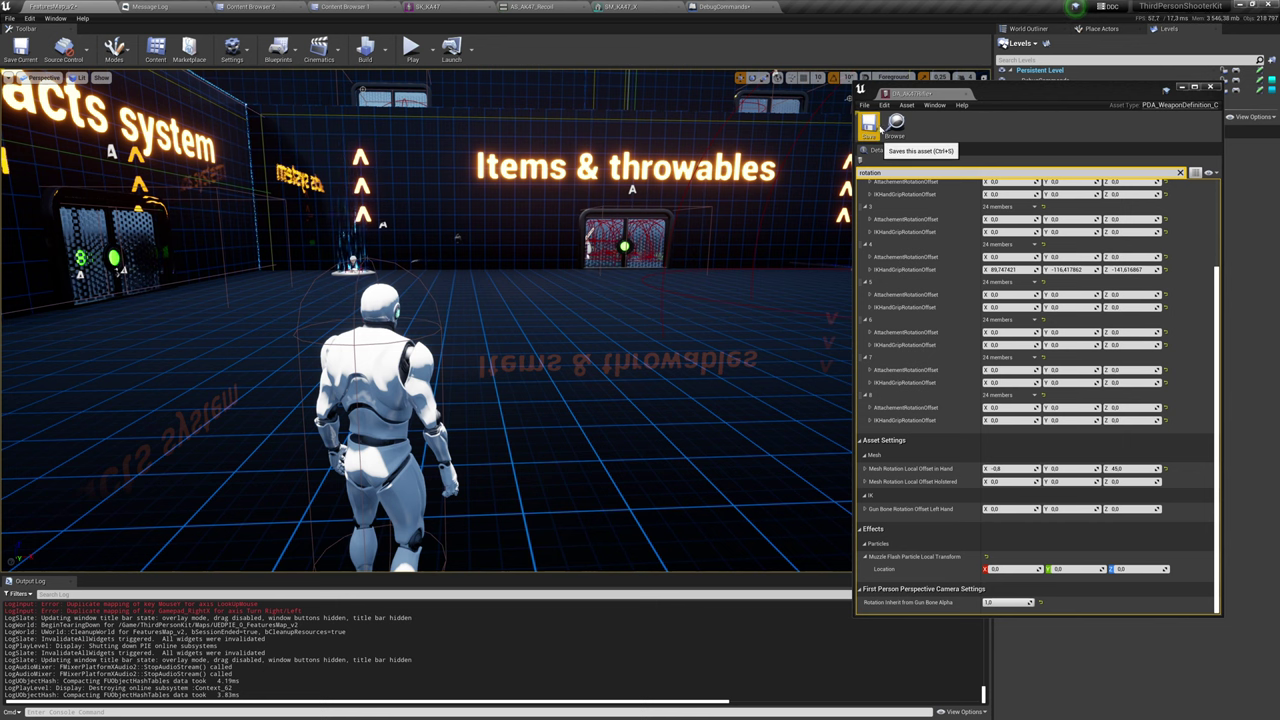
{"action": "left_click_drag", "start_coordinate": [1056, 94], "coordinate": [790, 8]}
Turn on the display of sockets in the SK_AK47 mesh preview.
{"action": "left_click", "coordinate": [462, 7]}
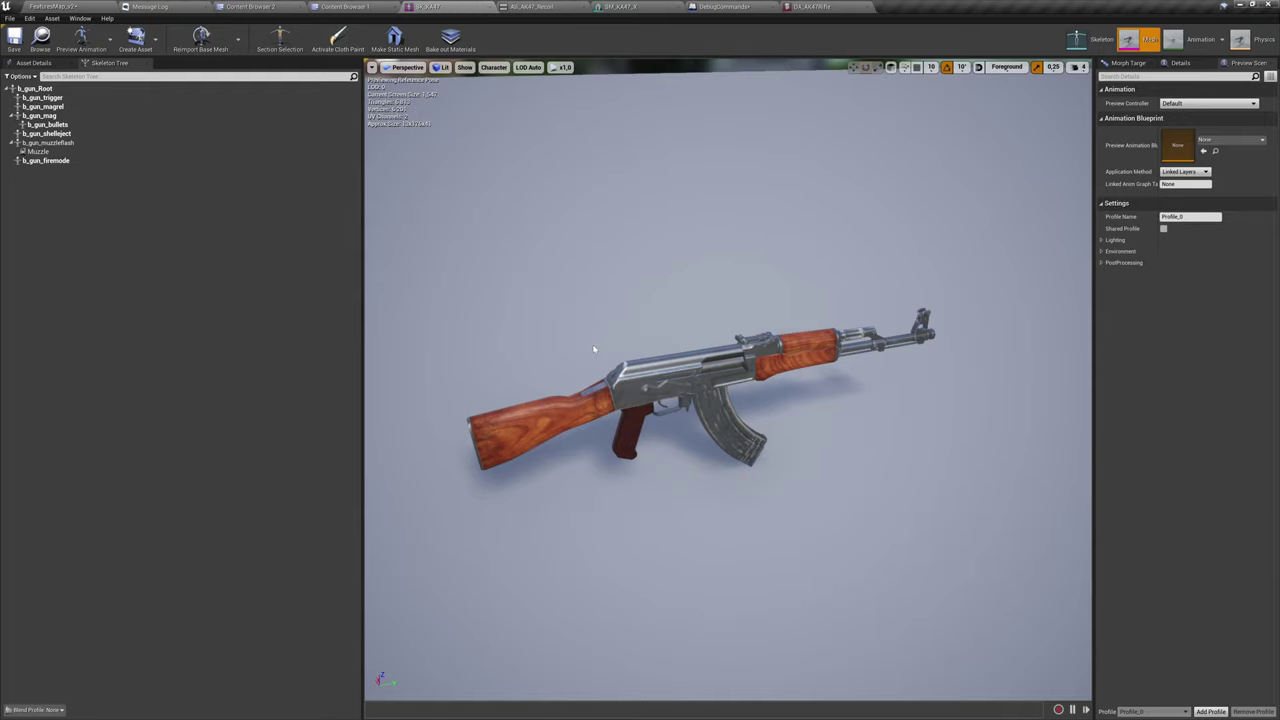
{"action": "left_click_drag", "start_coordinate": [595, 349], "coordinate": [634, 350], "text": "alt"}
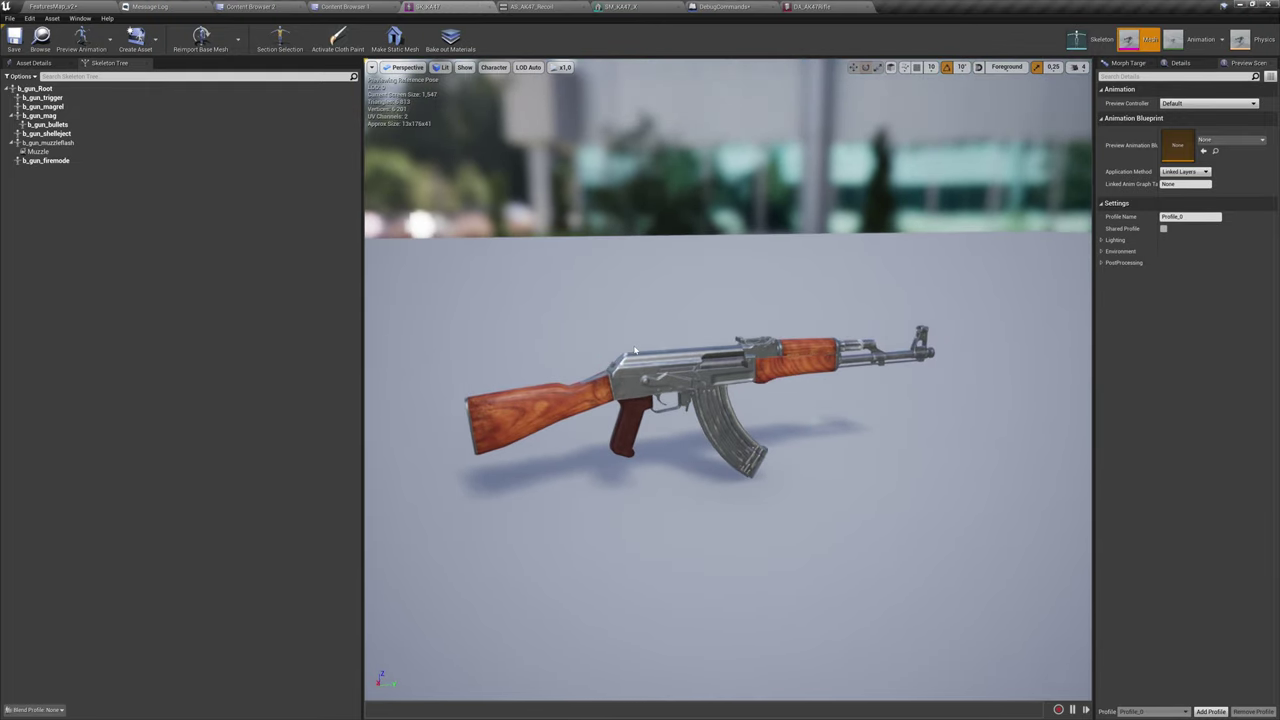
{"action": "left_click", "coordinate": [493, 67]}
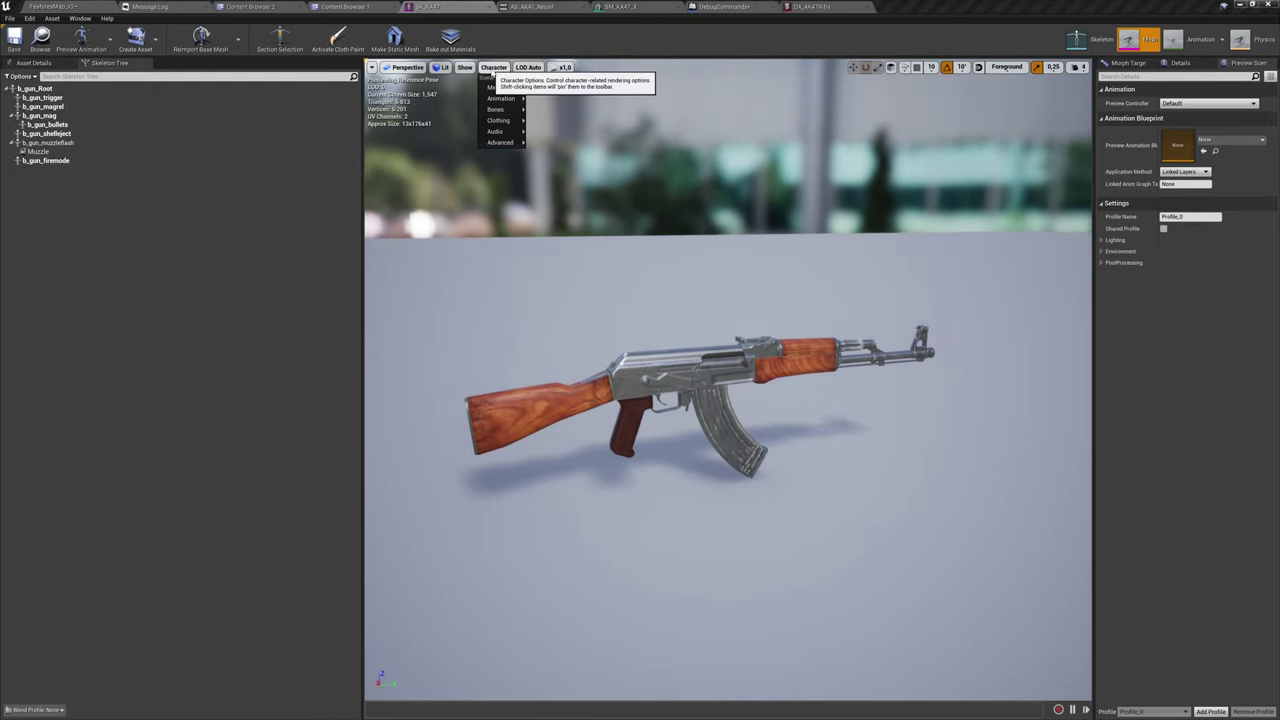
{"action": "mouse_move", "coordinate": [498, 109]}
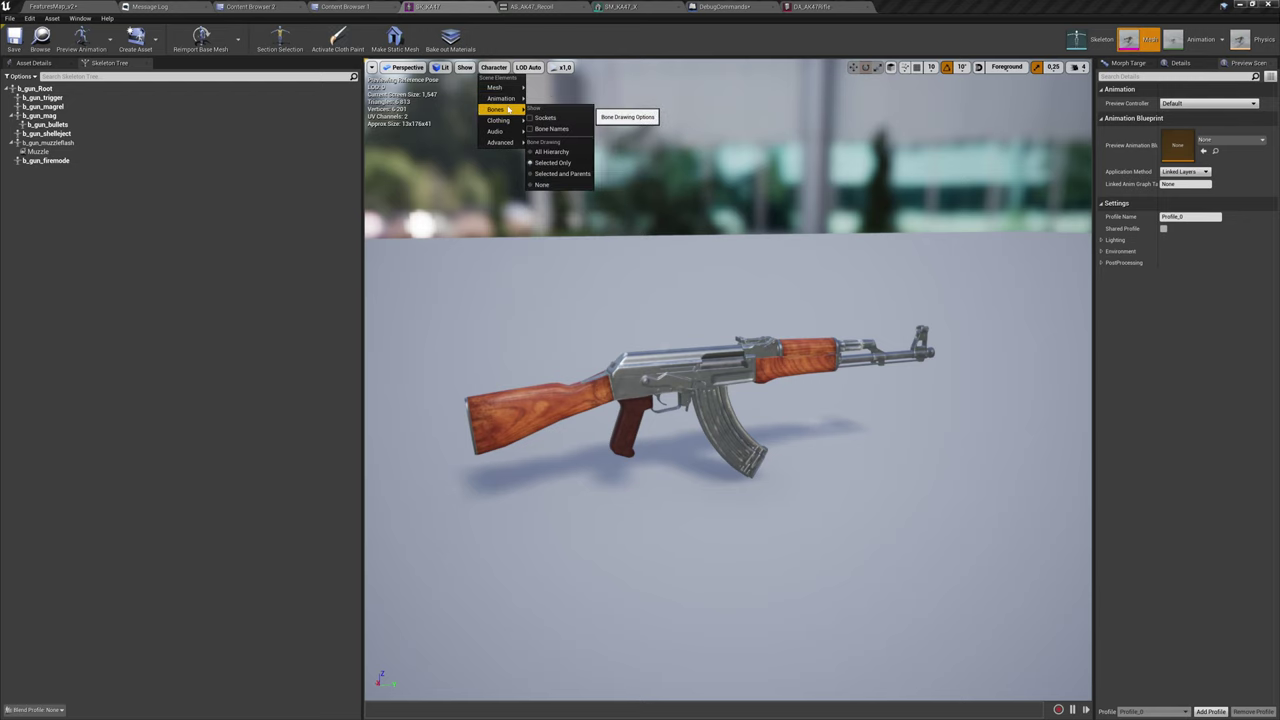
{"action": "left_click", "coordinate": [540, 117]}
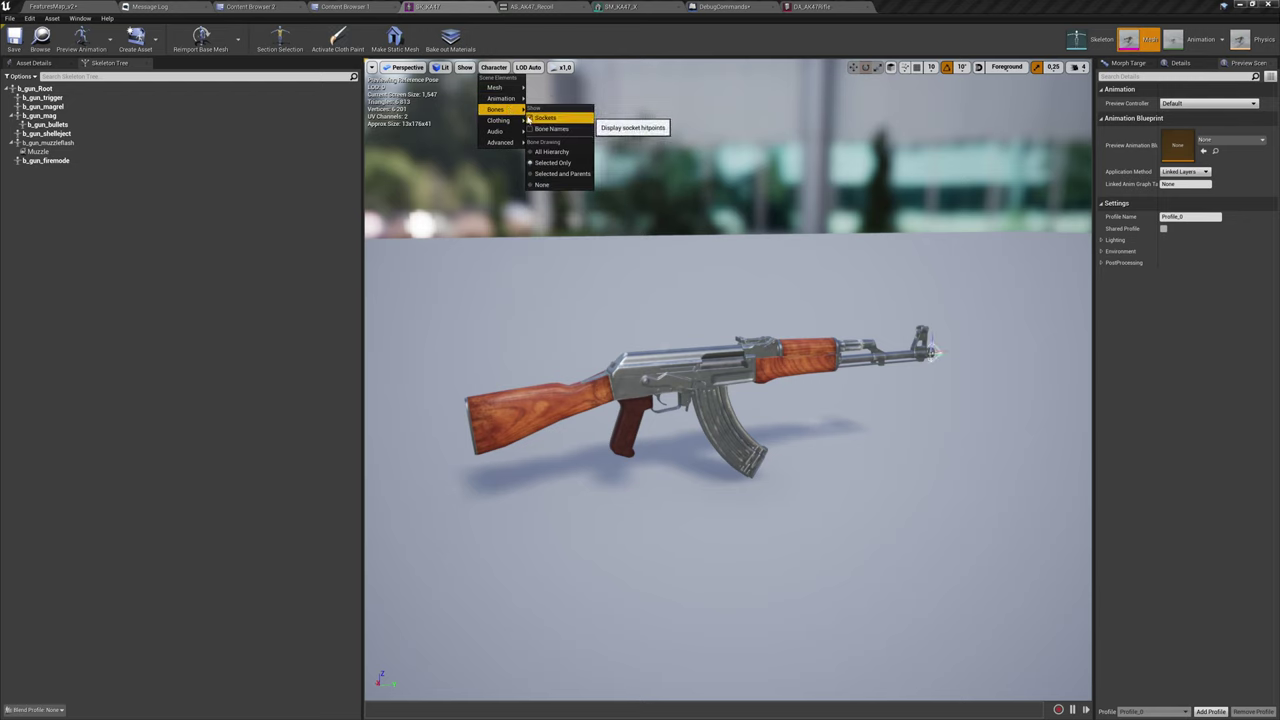
Select the Muzzle socket at the end of the barrel, examine its axes from several angles, and deselect it.
{"action": "left_click_drag", "start_coordinate": [828, 246], "coordinate": [840, 266], "text": "alt"}
{"action": "middle_click_drag", "start_coordinate": [840, 266], "coordinate": [841, 268]}
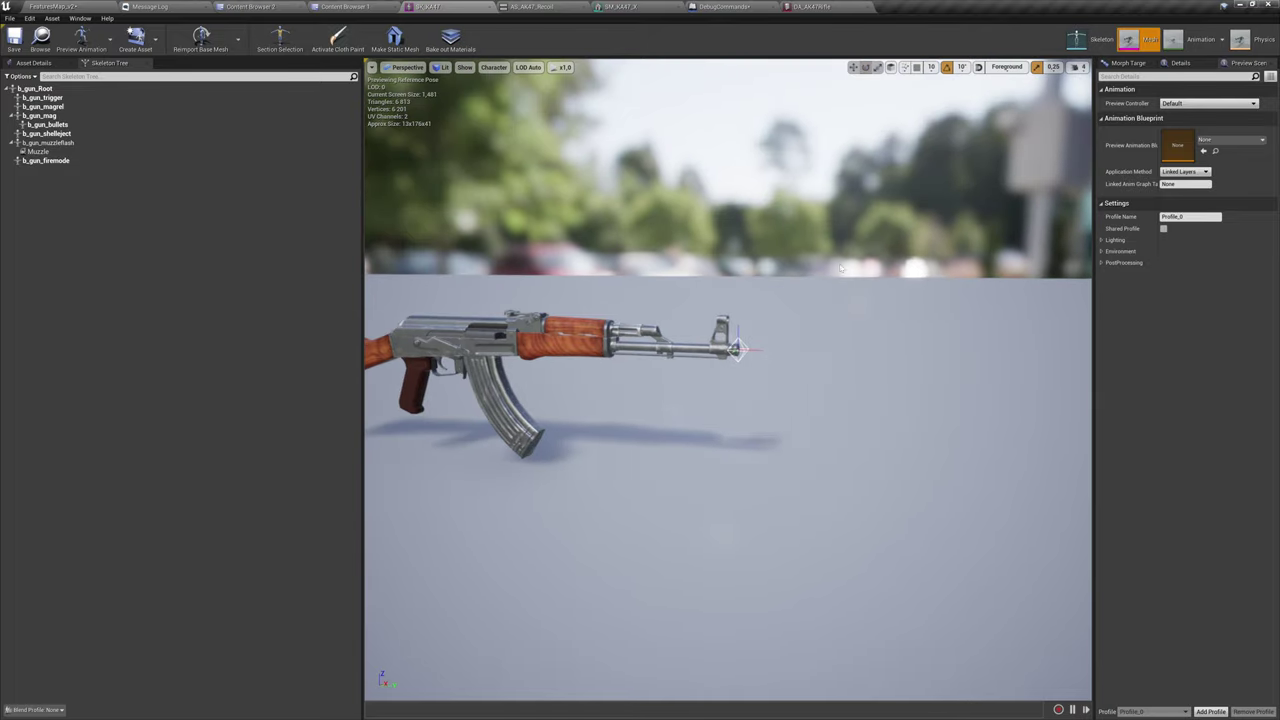
{"action": "left_click", "coordinate": [742, 348]}
{"action": "left_click_drag", "start_coordinate": [738, 388], "coordinate": [737, 400], "text": "alt"}
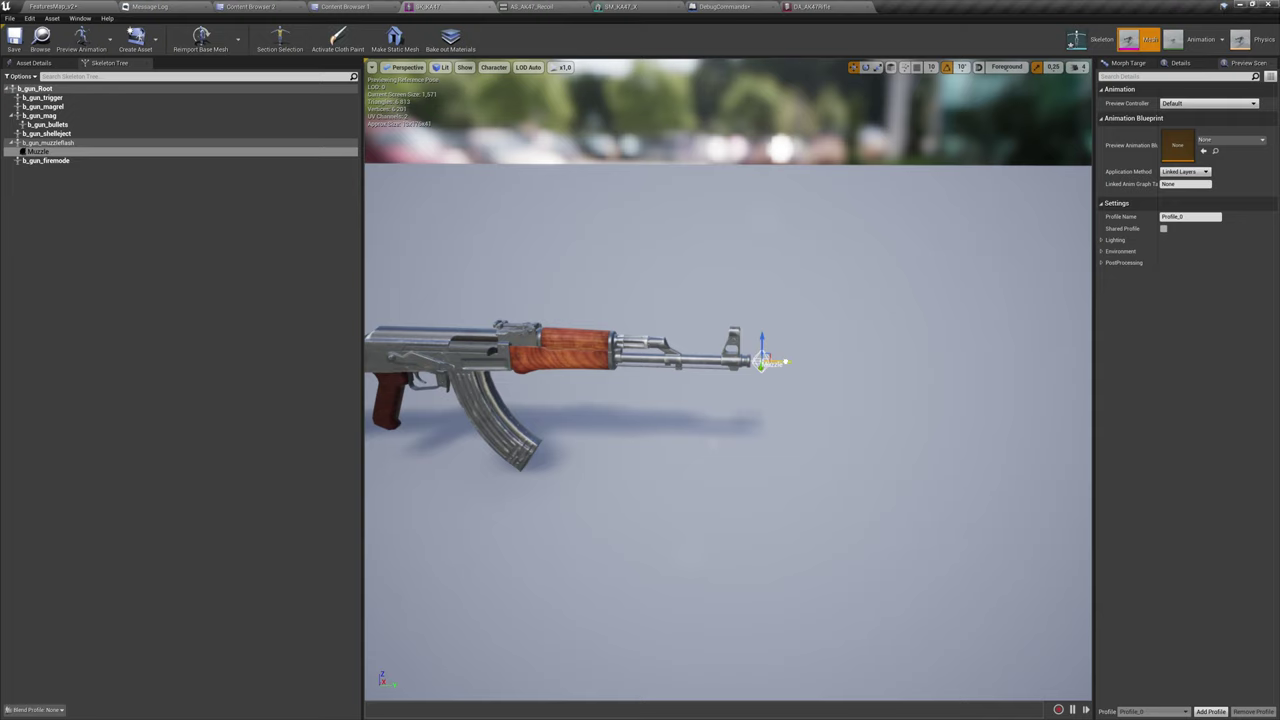
{"action": "left_click_drag", "start_coordinate": [700, 420], "coordinate": [704, 460], "text": "alt"}
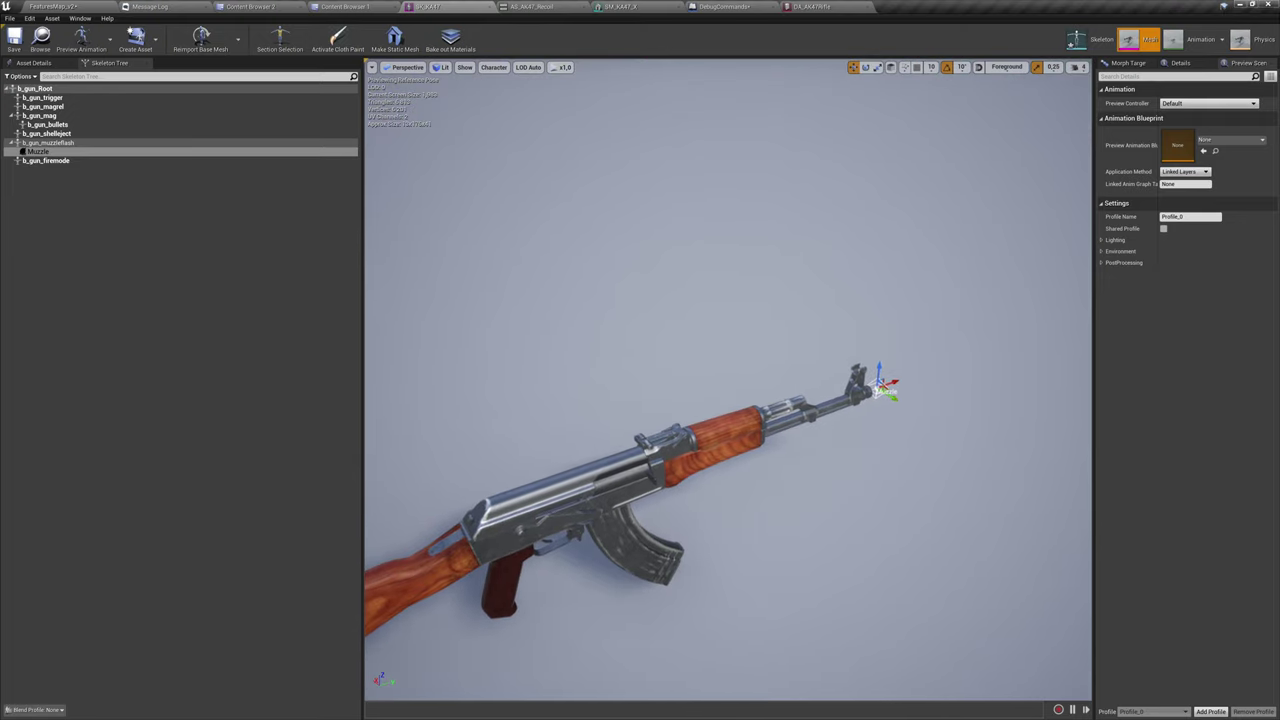
{"action": "right_click_drag", "start_coordinate": [700, 458], "coordinate": [650, 437], "text": "alt"}
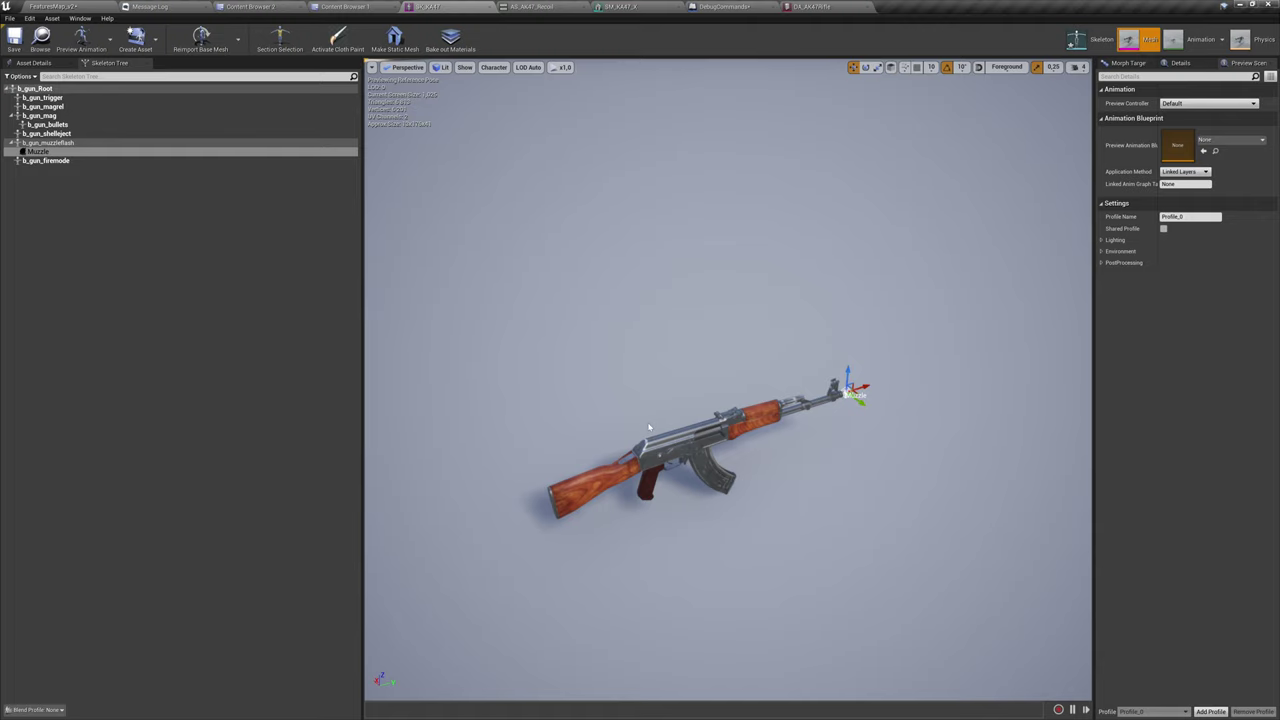
{"action": "left_click", "coordinate": [210, 352]}
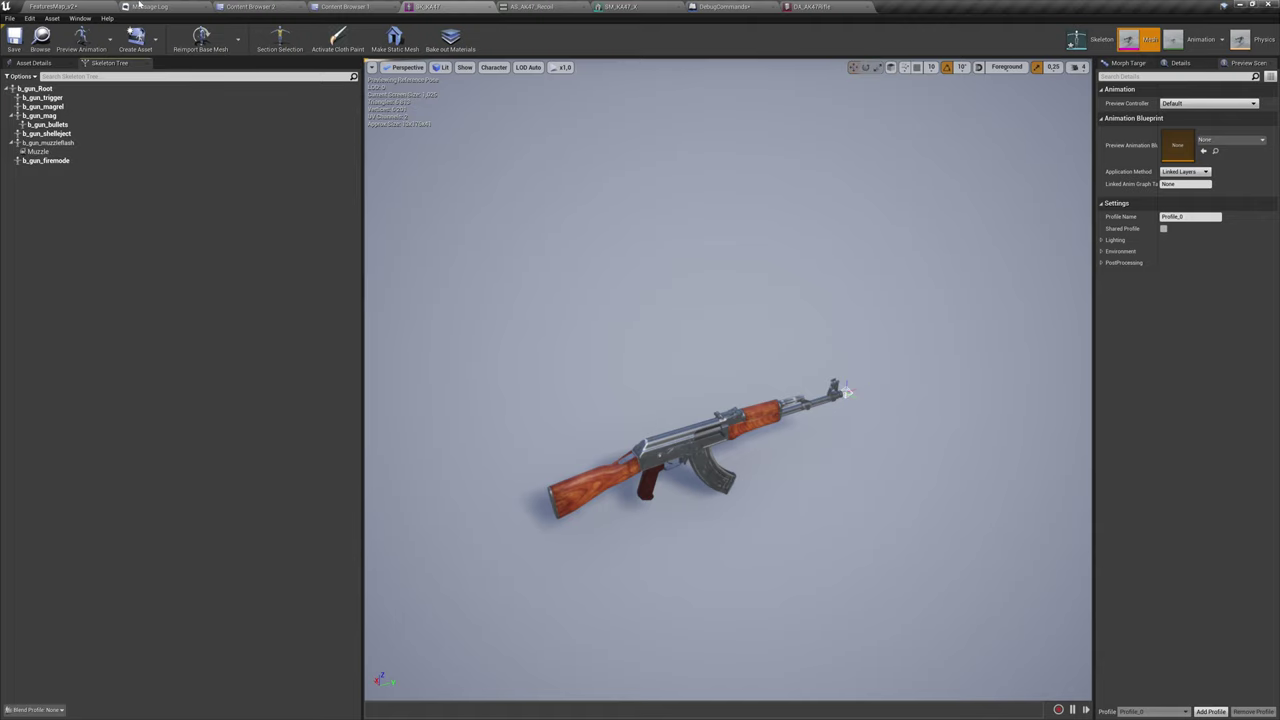
Find and open the DA_AutomaticRifle data asset with the asset search.
{"action": "key", "text": "ctrl+p"}
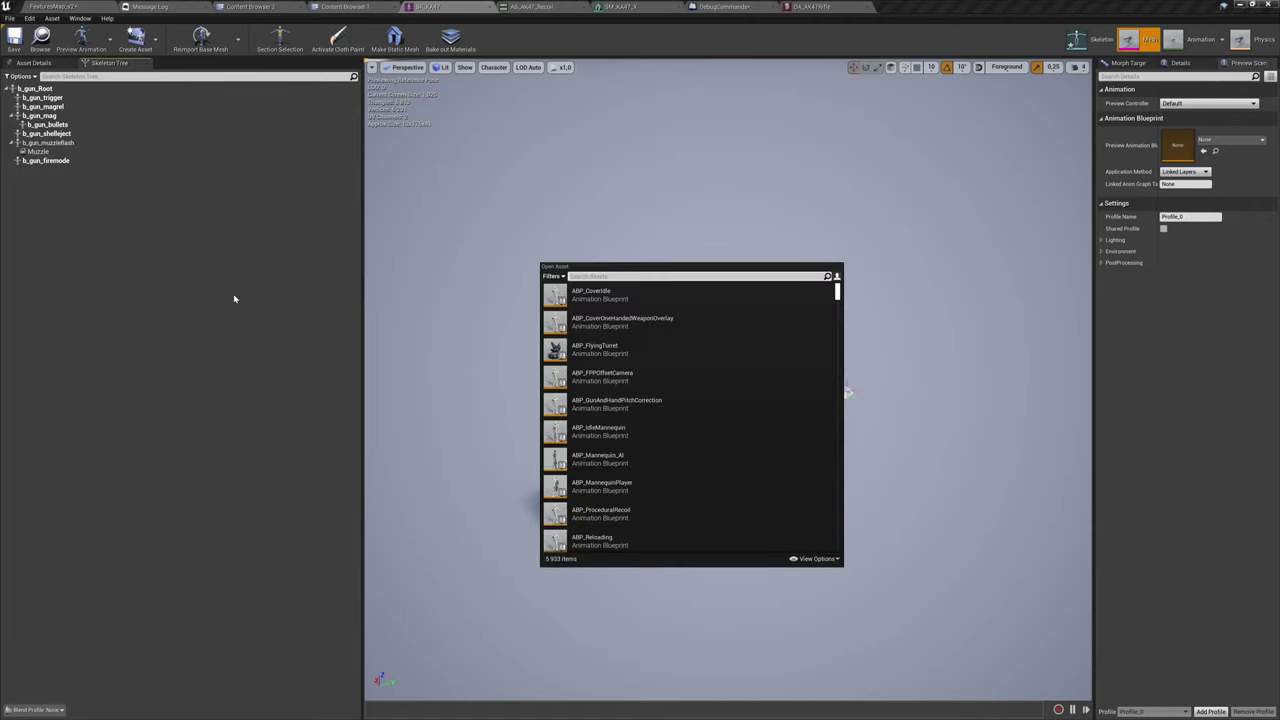
{"action": "type", "text": "auida a"}
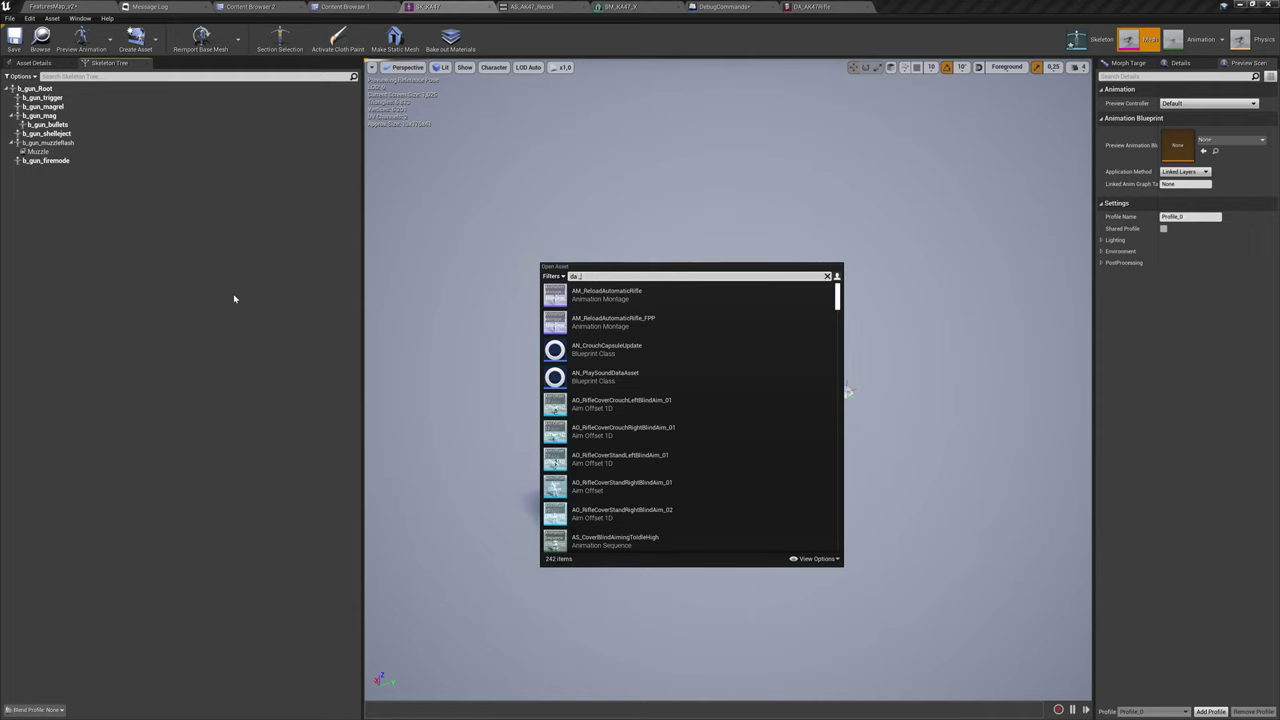
{"action": "type", "text": "tu"}
{"action": "key", "text": "BackSpace"}
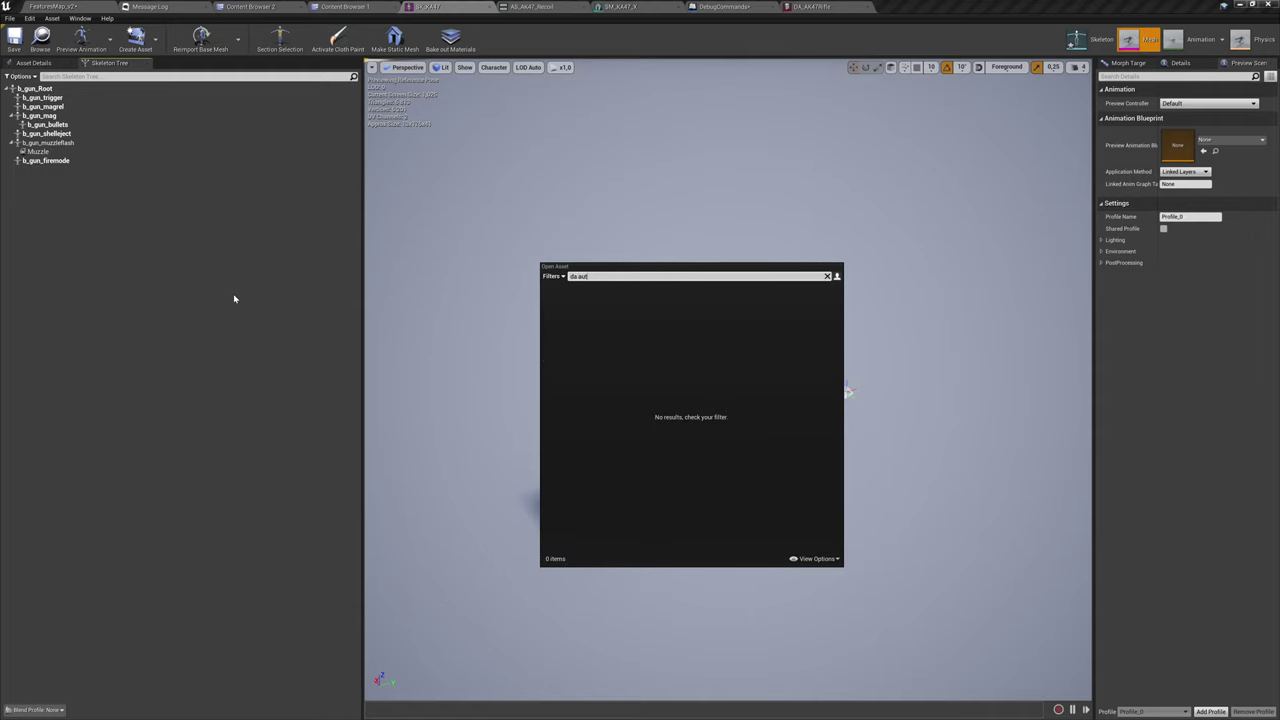
{"action": "type", "text": "omatic"}
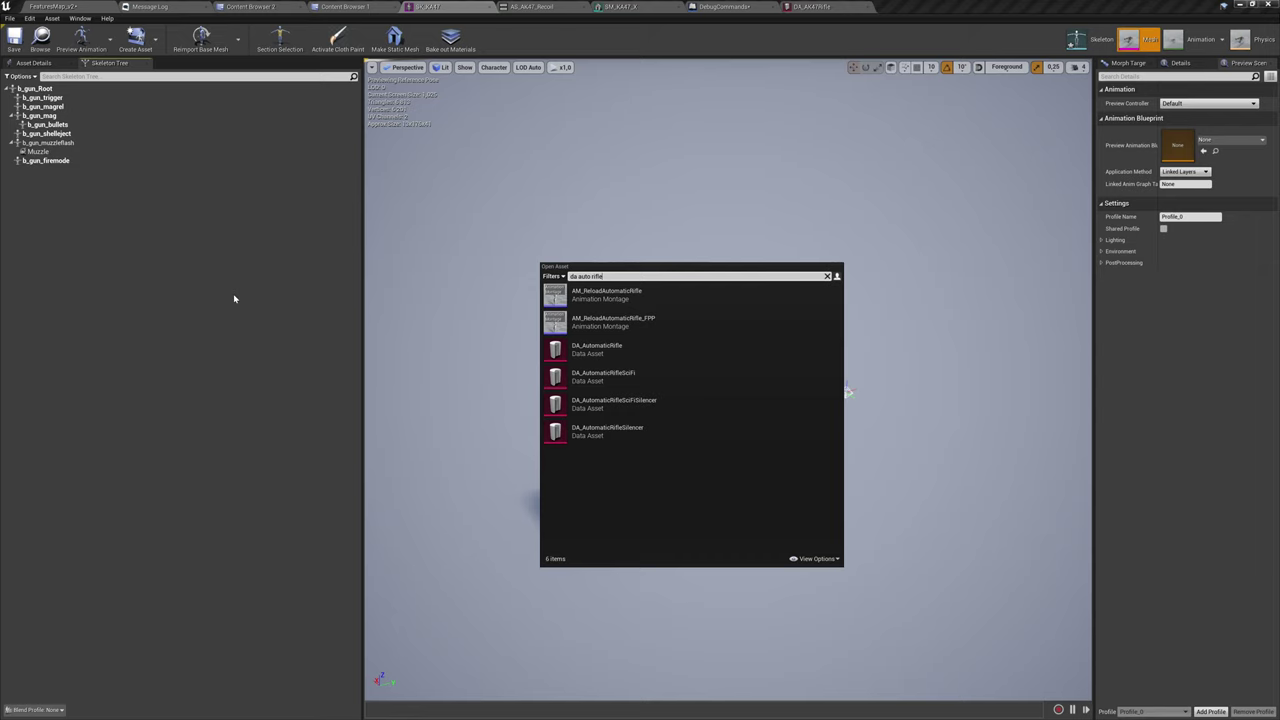
{"action": "type", "text": " rifle"}
{"action": "key", "text": "Down"}
{"action": "key", "text": "Down"}
{"action": "key", "text": "Down"}
{"action": "key", "text": "Up"}
{"action": "key", "text": "Return"}
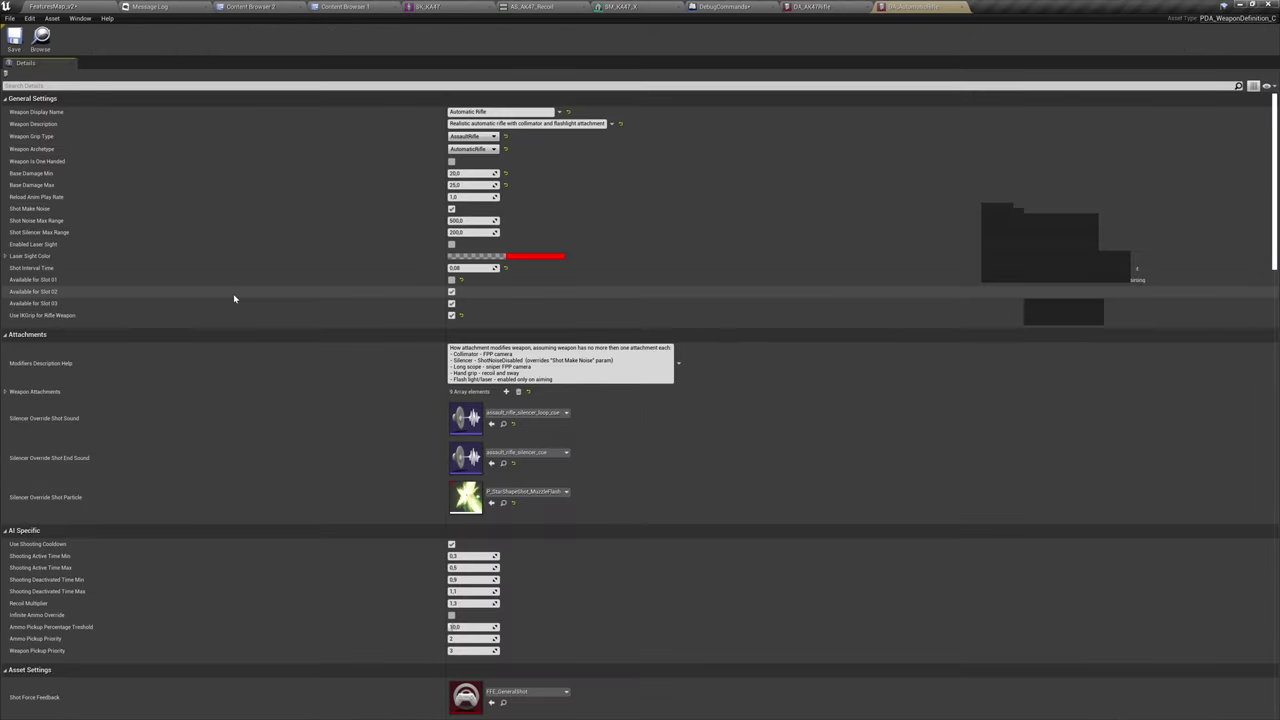
Open the automatic rifle's weapon skeletal mesh SKM_Rifle_01 and turn on the socket display in its preview.
{"action": "scroll", "coordinate": [309, 374], "scroll_direction": "down", "scroll_amount": 5}
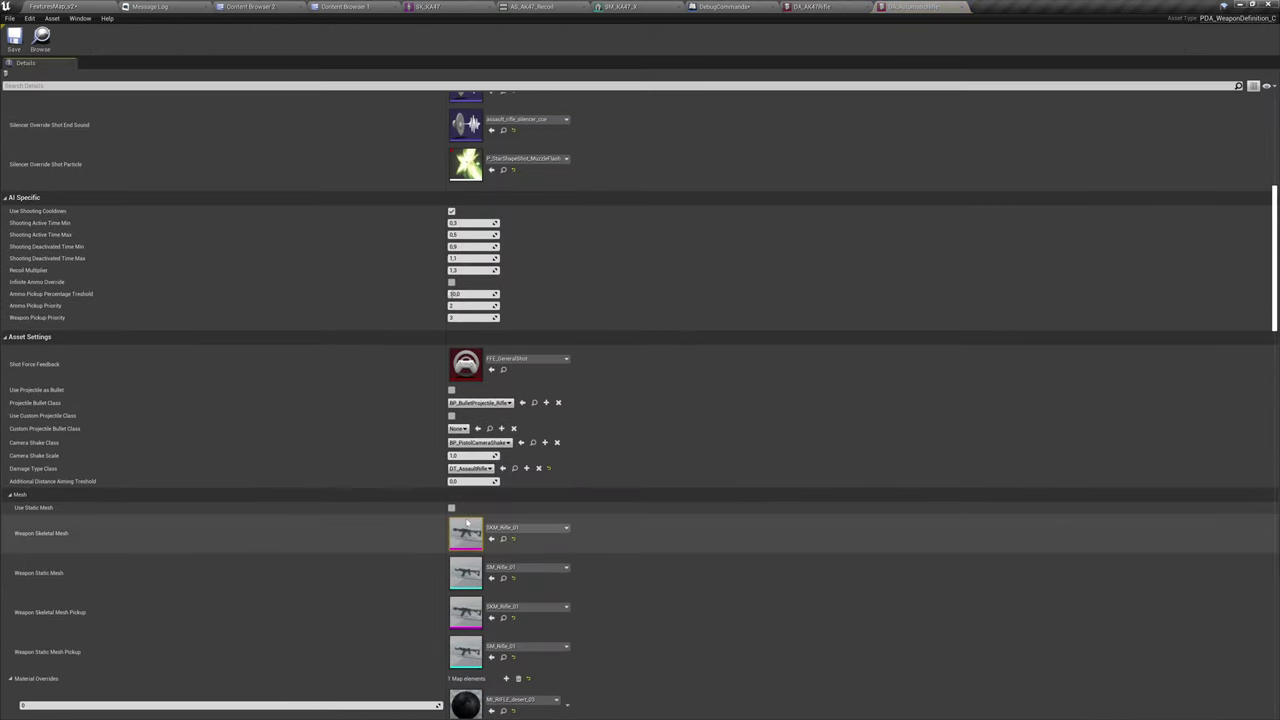
{"action": "double_click", "coordinate": [466, 533]}
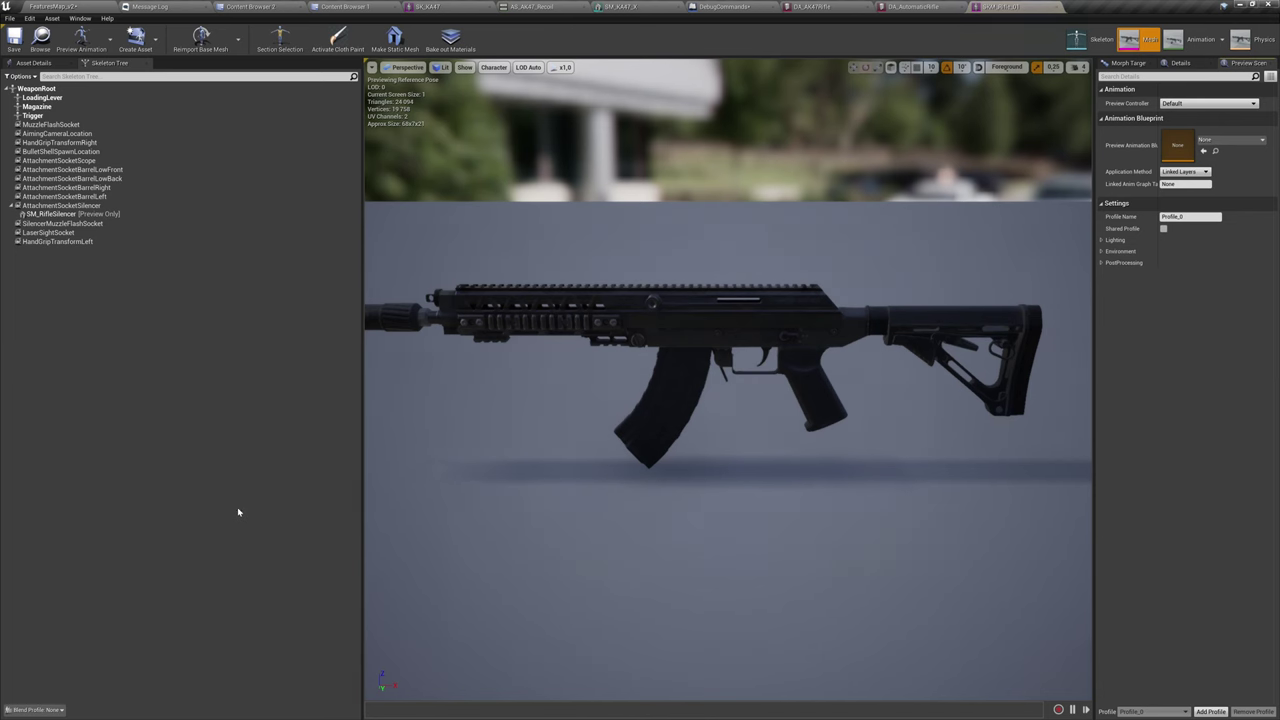
{"action": "left_click_drag", "start_coordinate": [500, 405], "coordinate": [250, 448], "text": "alt"}
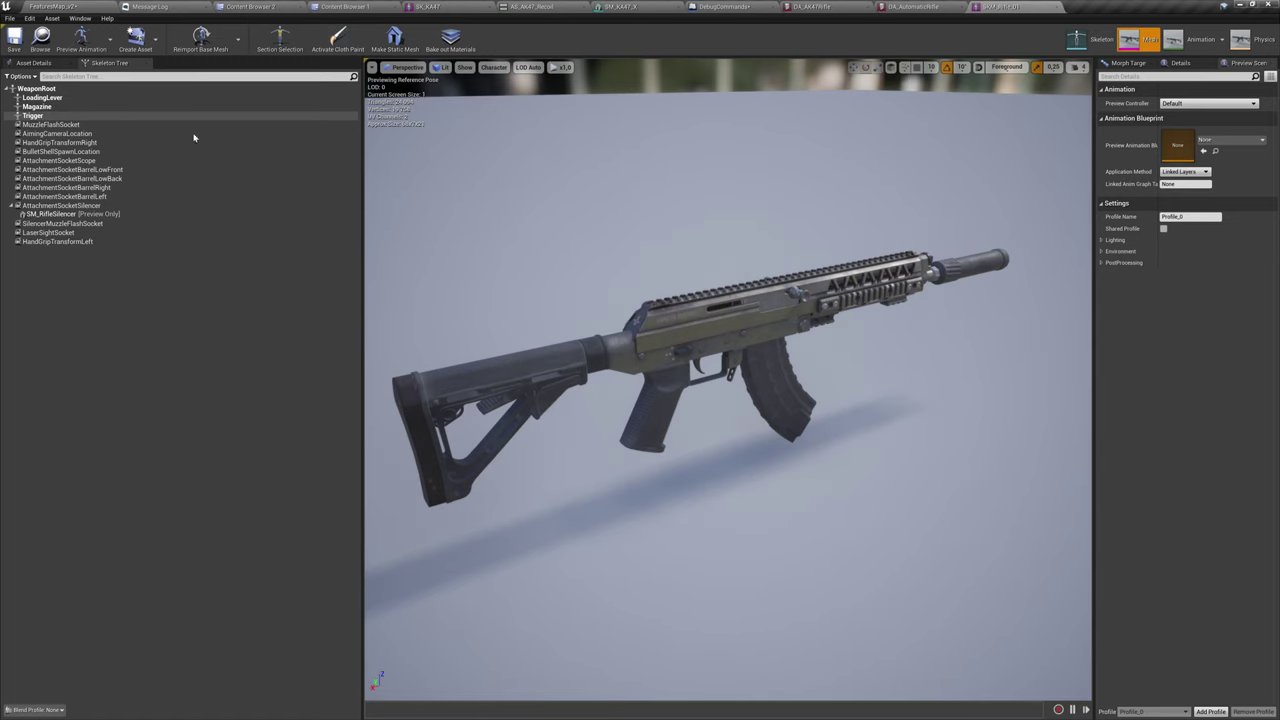
{"action": "left_click", "coordinate": [494, 67]}
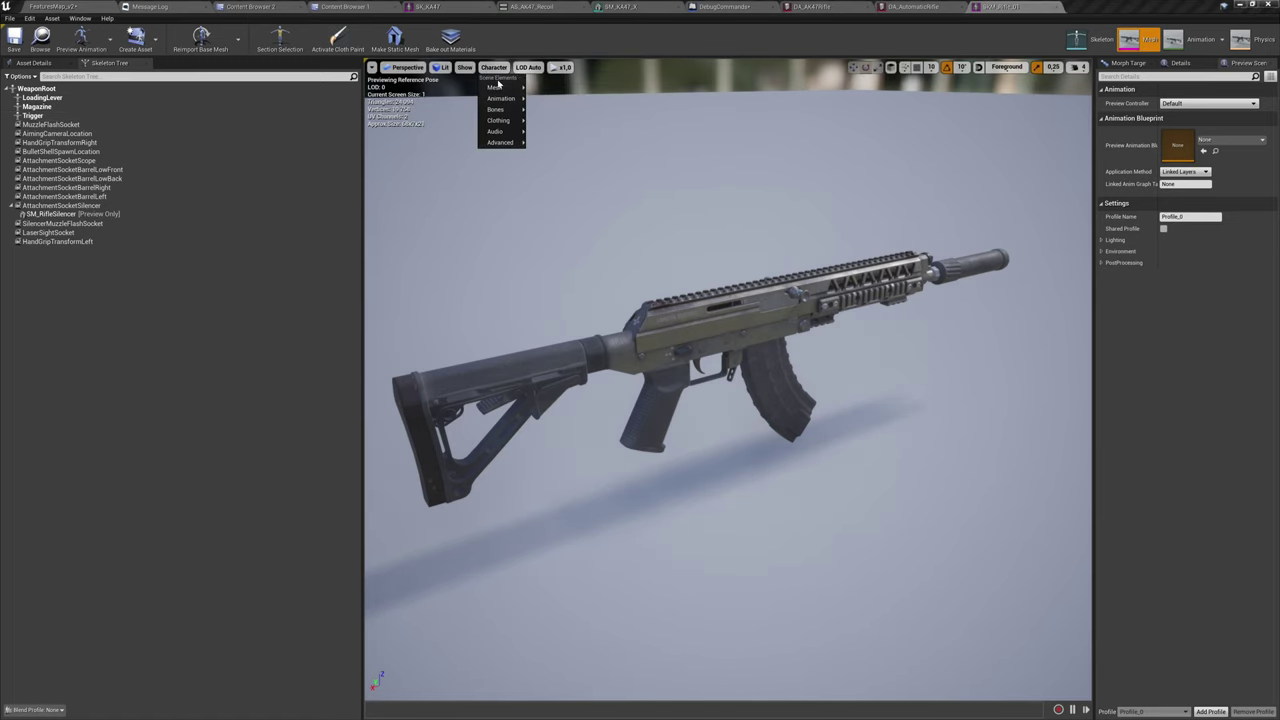
{"action": "mouse_move", "coordinate": [507, 113]}
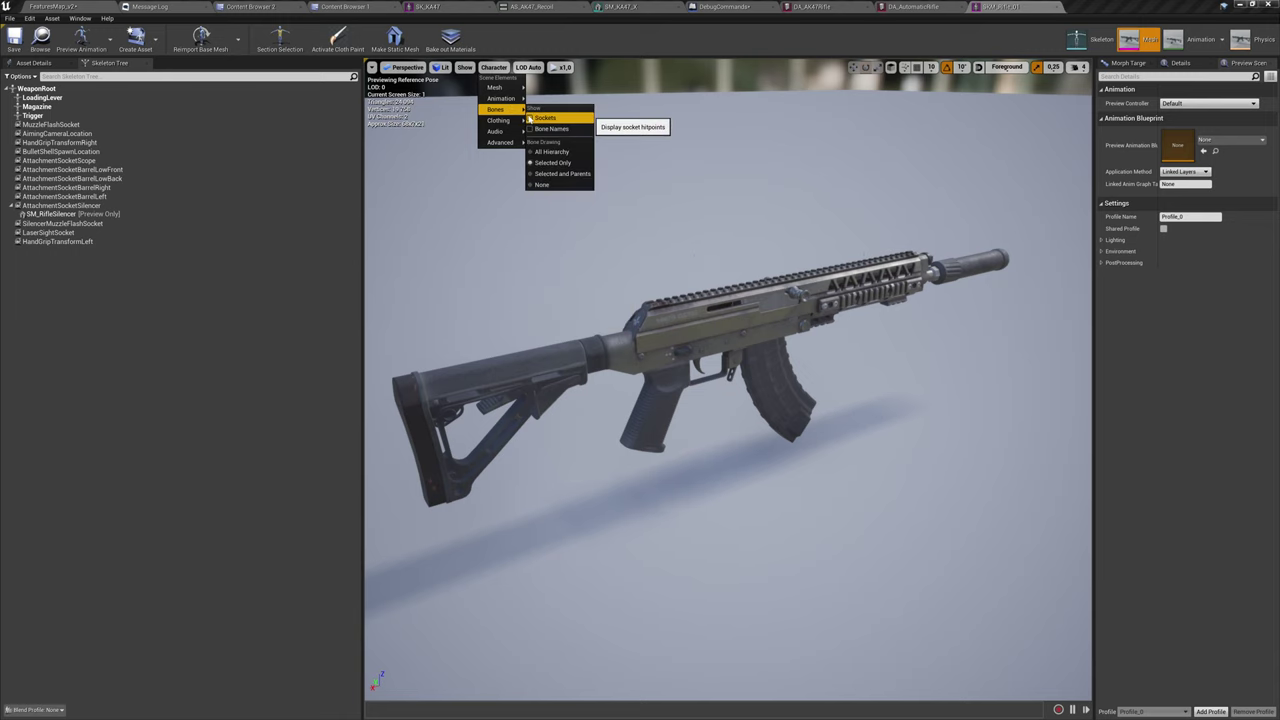
{"action": "left_click", "coordinate": [551, 151]}
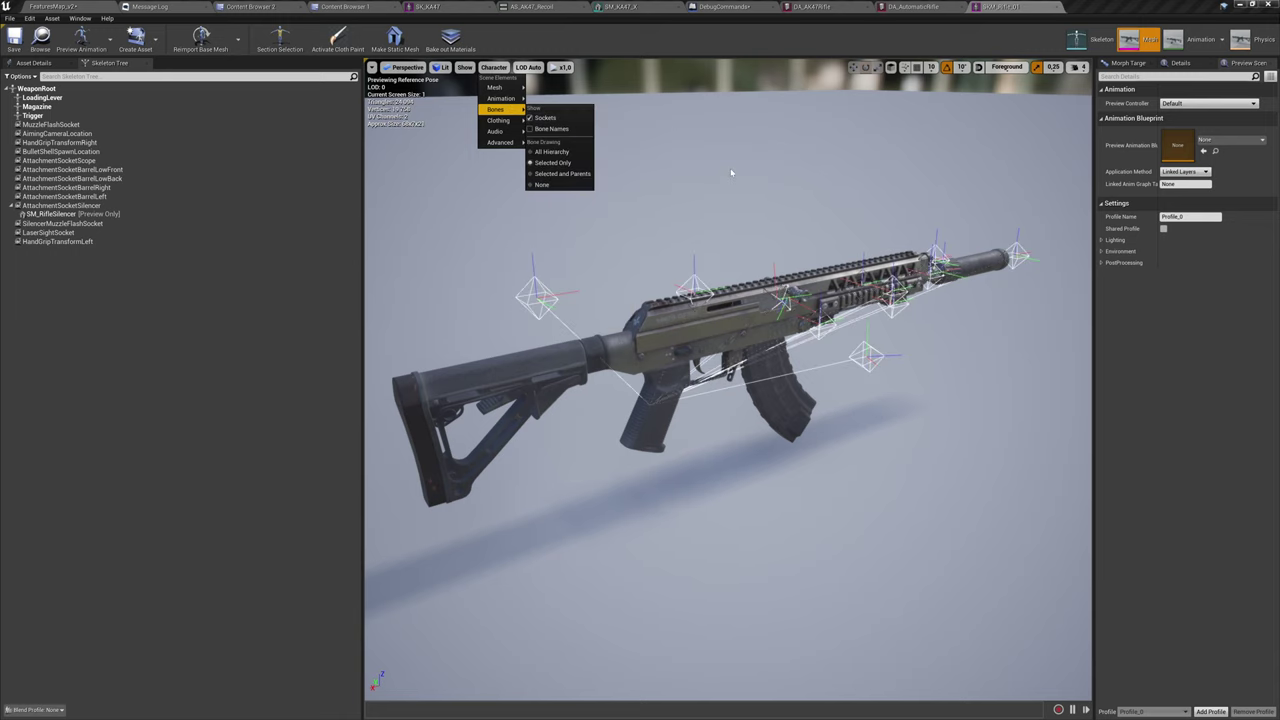
Copy all sockets of SKM_Rifle_01, from MuzzleFlashSocket to HandGripTransformLeft, without the silencer preview mesh, and select the WeaponRoot bone.
{"action": "left_click", "coordinate": [169, 122]}
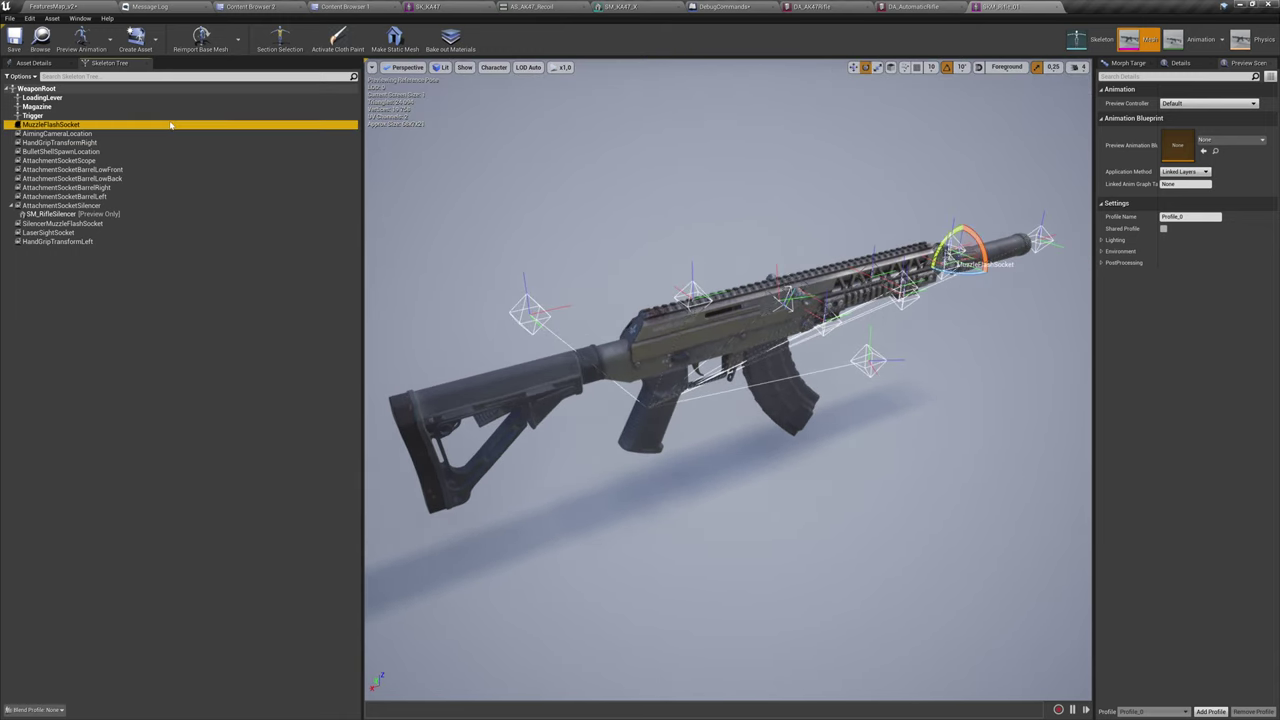
{"action": "left_click", "coordinate": [149, 205], "text": "shift"}
{"action": "left_click", "coordinate": [108, 226], "text": "ctrl"}
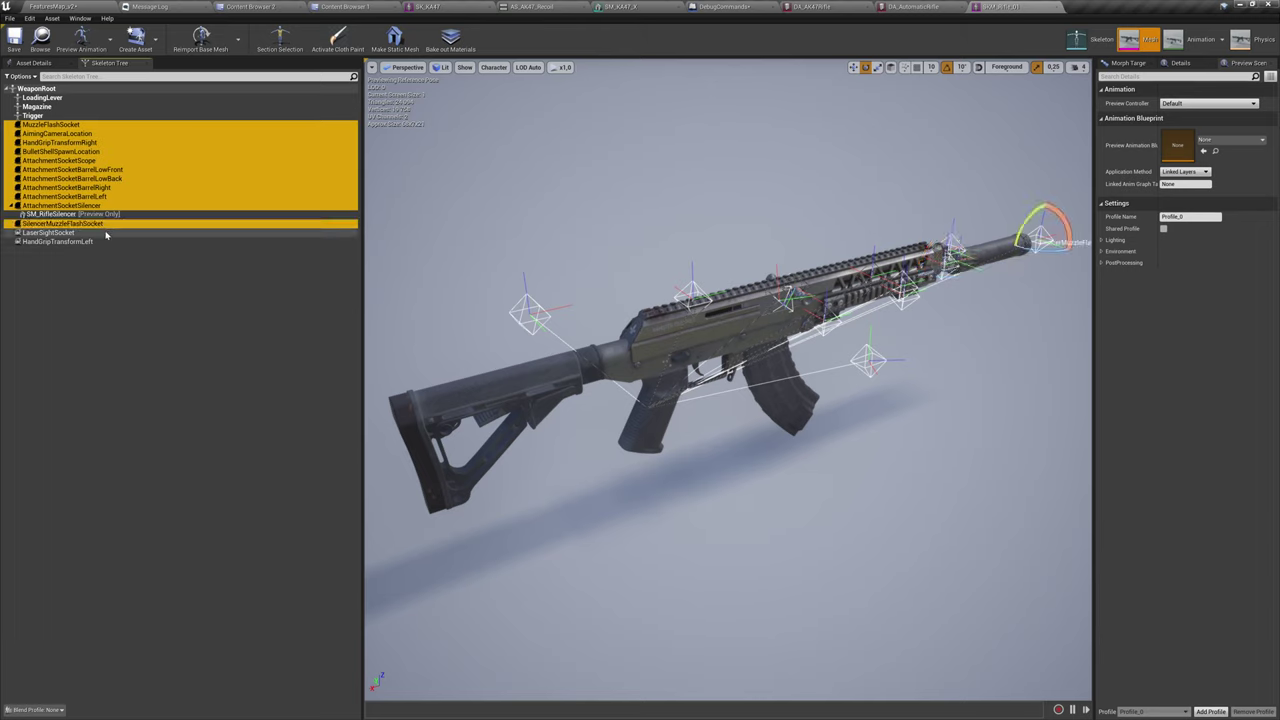
{"action": "left_click", "coordinate": [108, 233], "text": "ctrl"}
{"action": "left_click", "coordinate": [109, 242], "text": "ctrl"}
{"action": "right_click", "coordinate": [143, 143]}
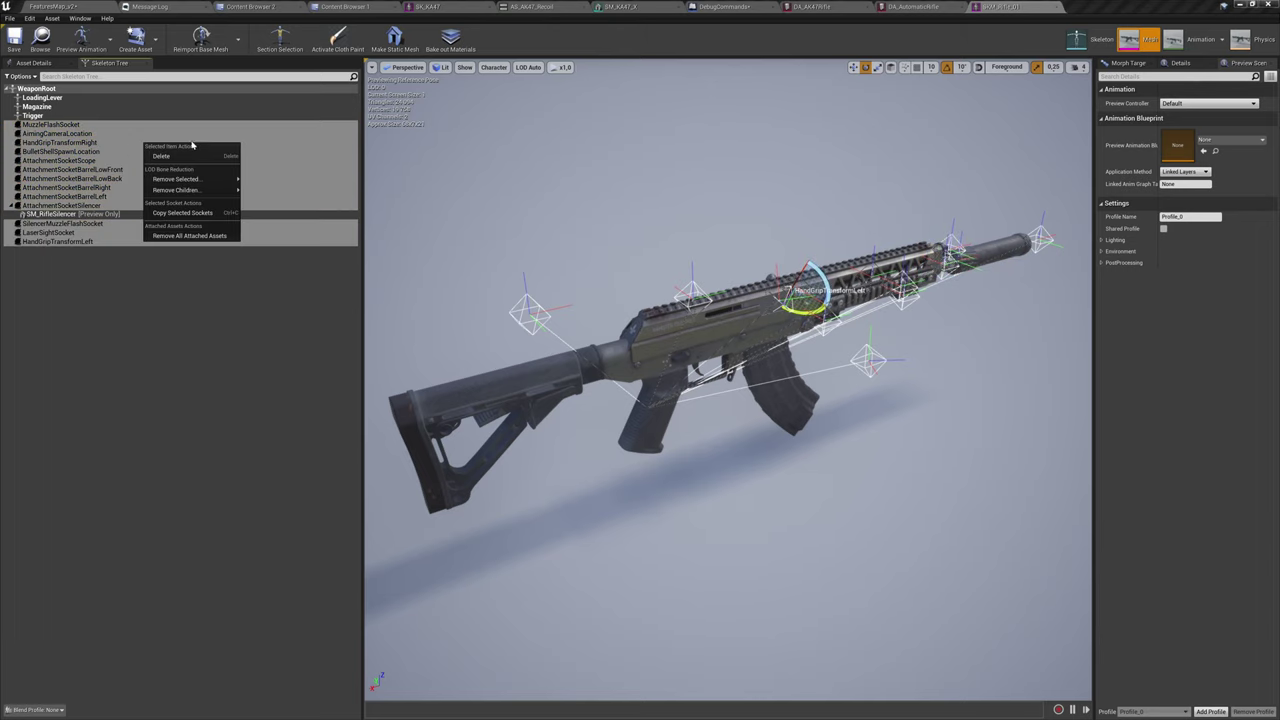
{"action": "left_click", "coordinate": [183, 212]}
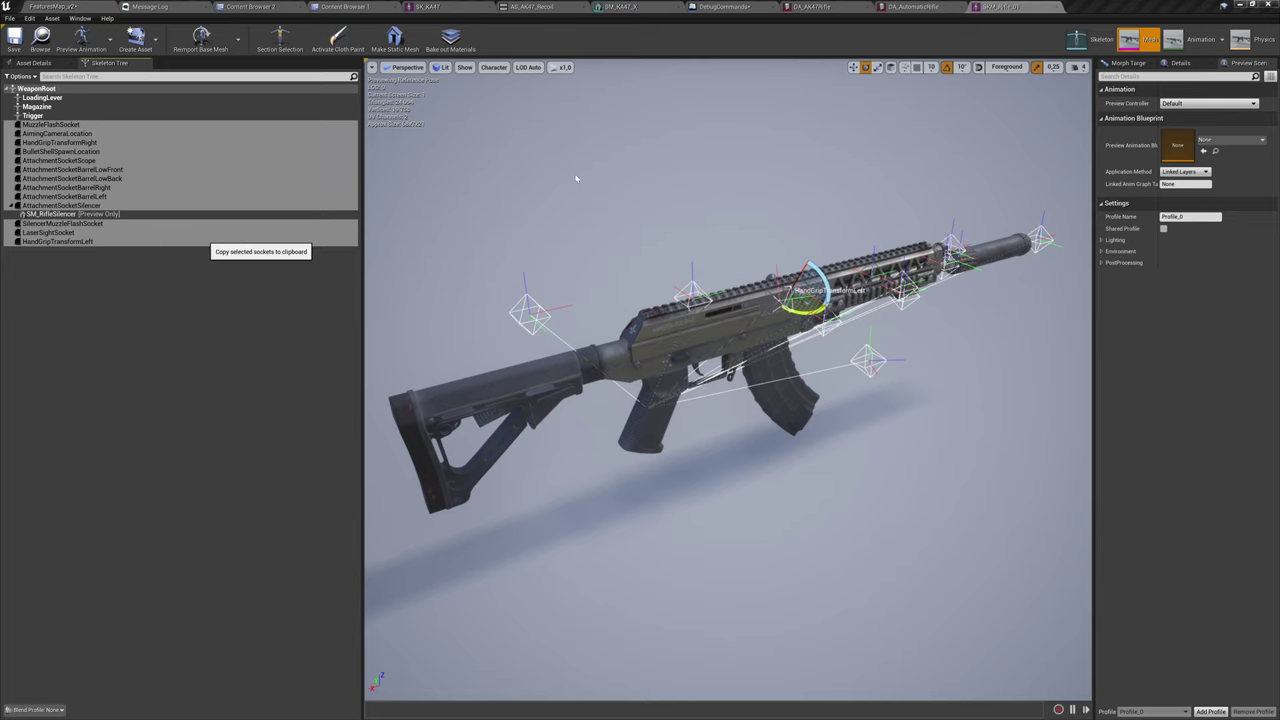
{"action": "left_click", "coordinate": [461, 5]}
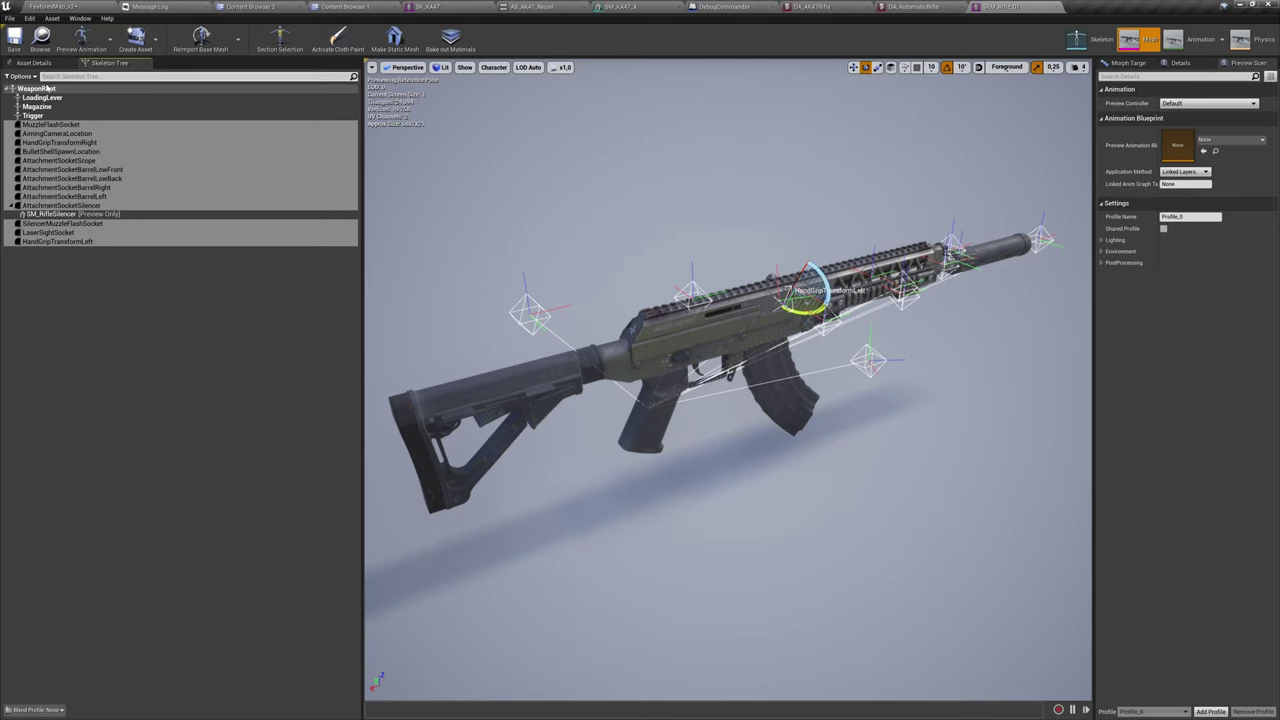
{"action": "left_click", "coordinate": [67, 90]}
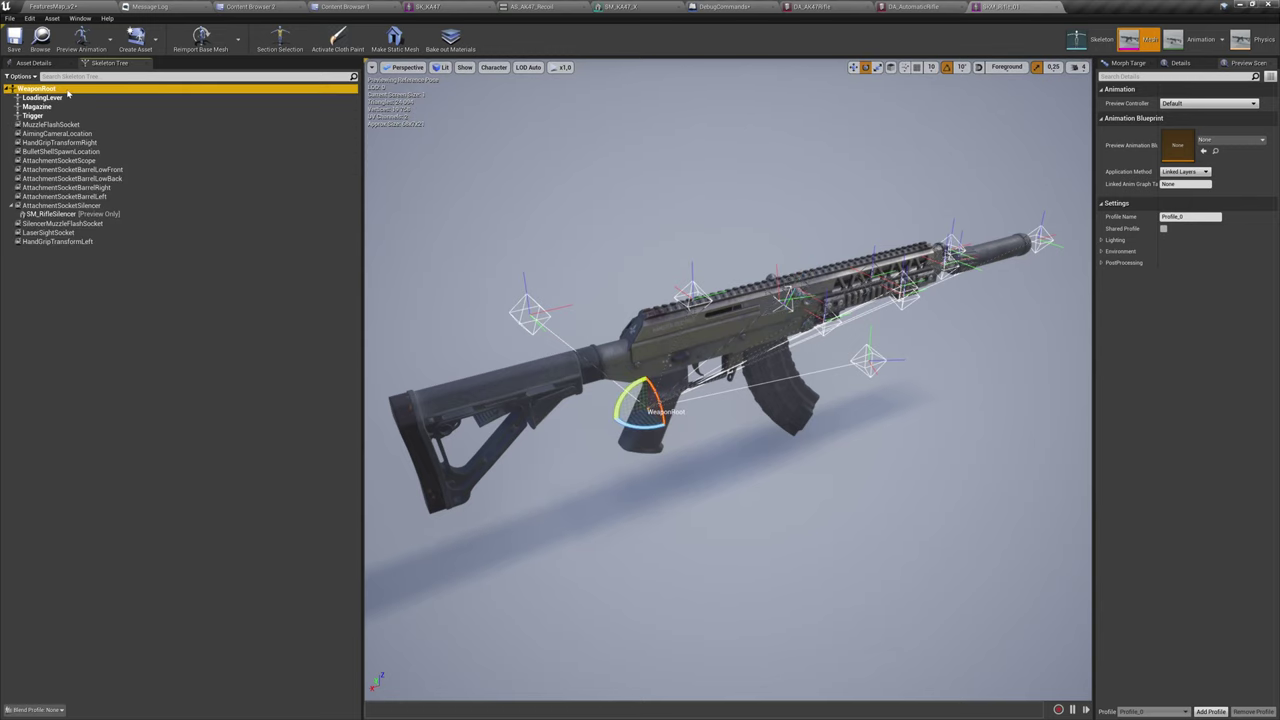
Paste the copied sockets onto the b_gun_Root bone of the SK_KA47 mesh and view them from behind the rifle.
{"action": "left_click", "coordinate": [428, 6]}
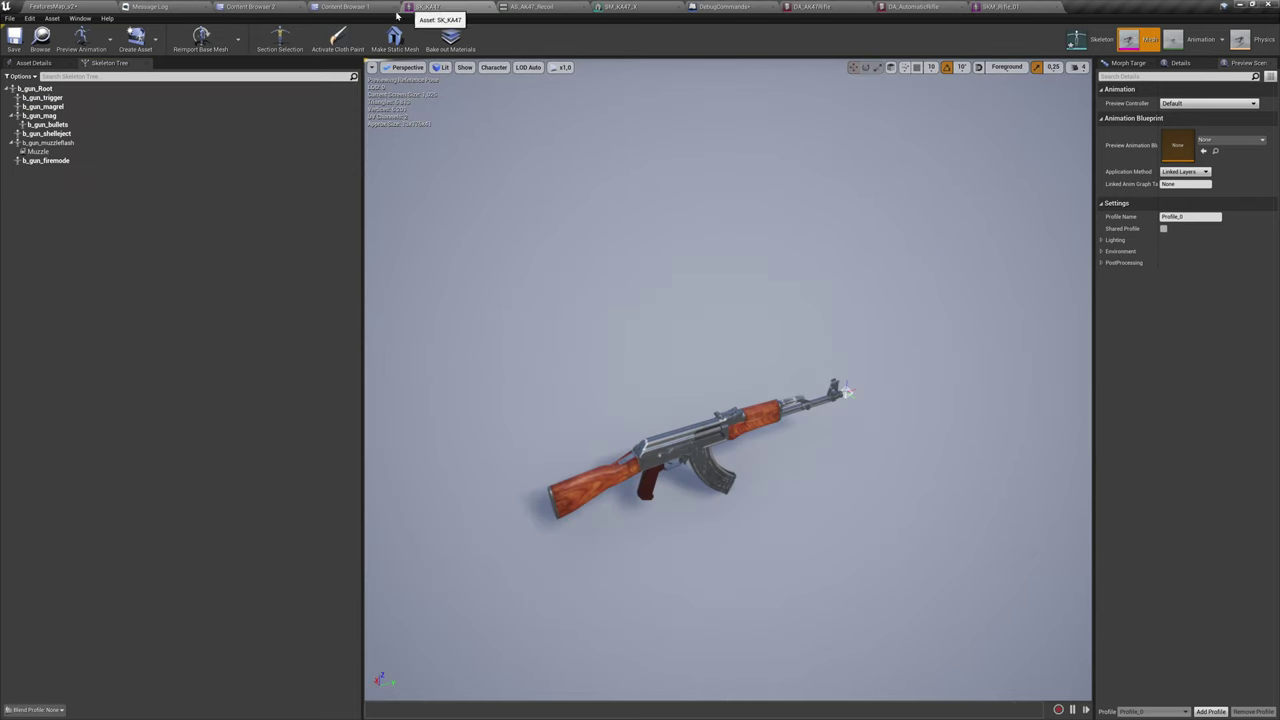
{"action": "left_click", "coordinate": [75, 90]}
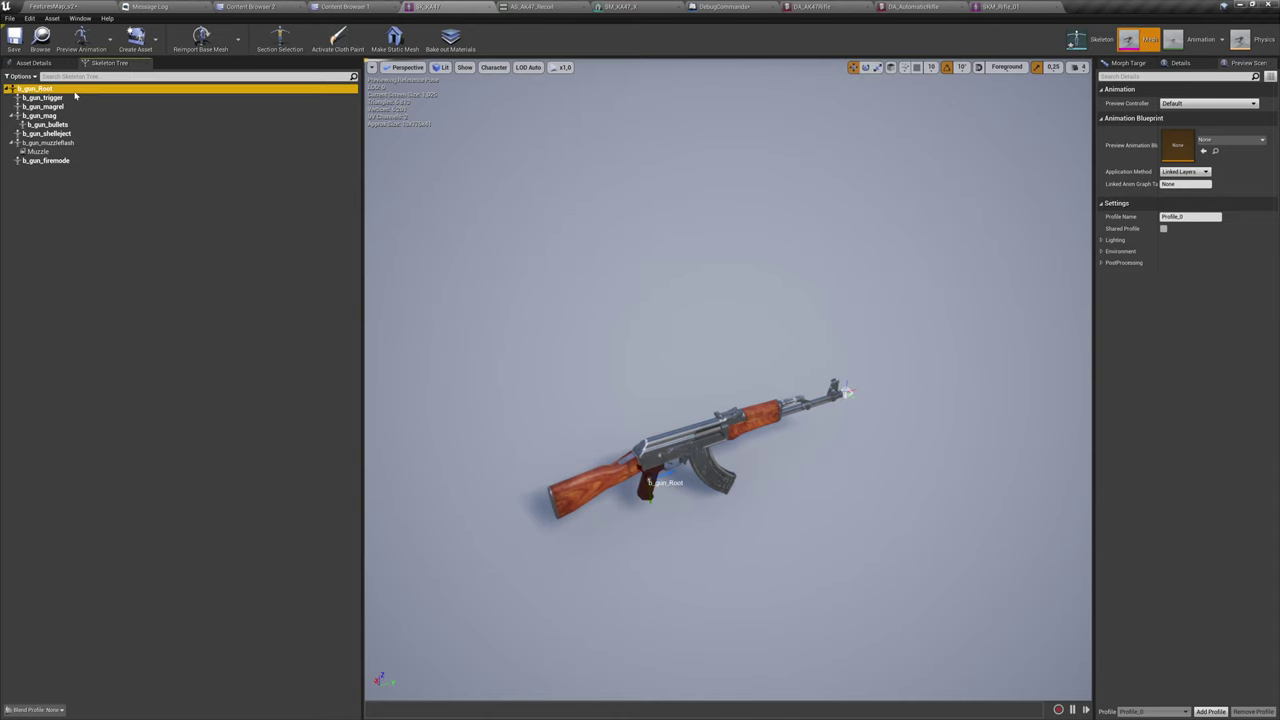
{"action": "right_click", "coordinate": [75, 95]}
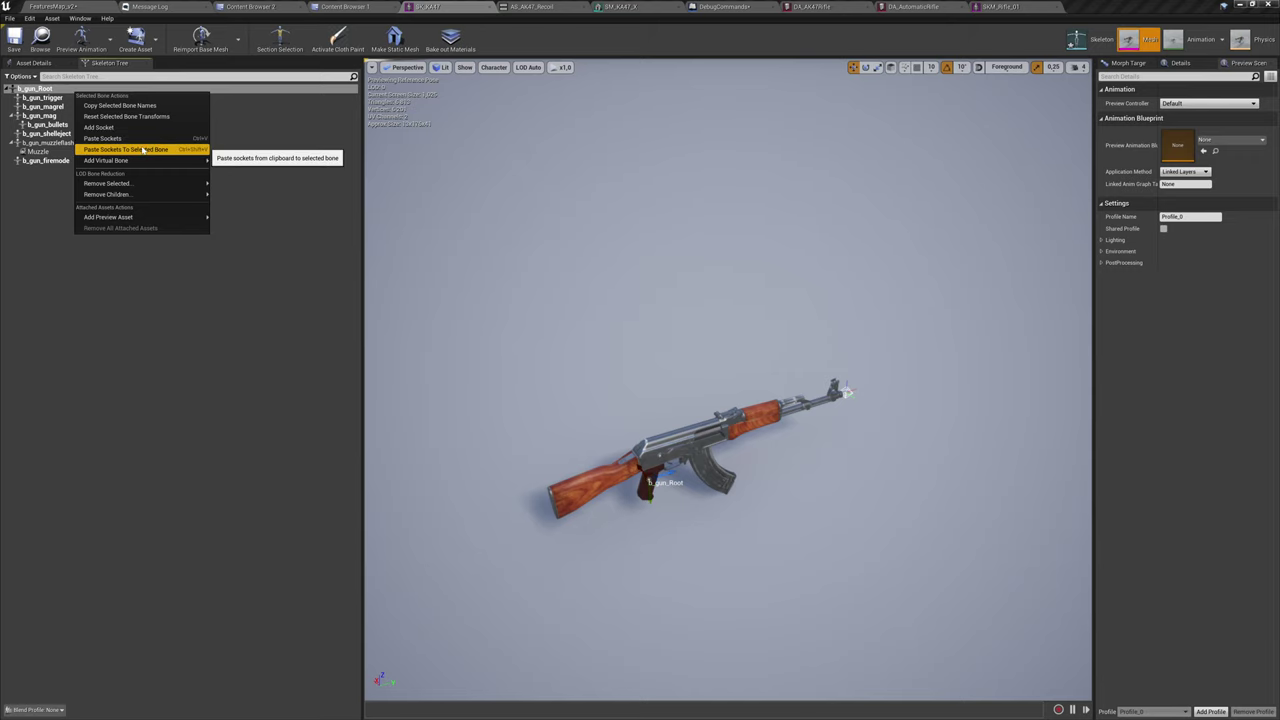
{"action": "left_click", "coordinate": [141, 139]}
{"action": "mouse_move", "coordinate": [552, 317]}
{"action": "left_mouse_down", "text": "alt"}
{"action": "mouse_move", "coordinate": [545, 262]}
{"action": "mouse_move", "coordinate": [552, 345]}
{"action": "mouse_move", "coordinate": [566, 316]}
{"action": "mouse_move", "coordinate": [552, 317]}
{"action": "left_mouse_up", "text": "alt"}
{"action": "right_click_drag", "start_coordinate": [552, 317], "coordinate": [570, 328]}
{"action": "left_click_drag", "start_coordinate": [540, 318], "coordinate": [540, 306]}
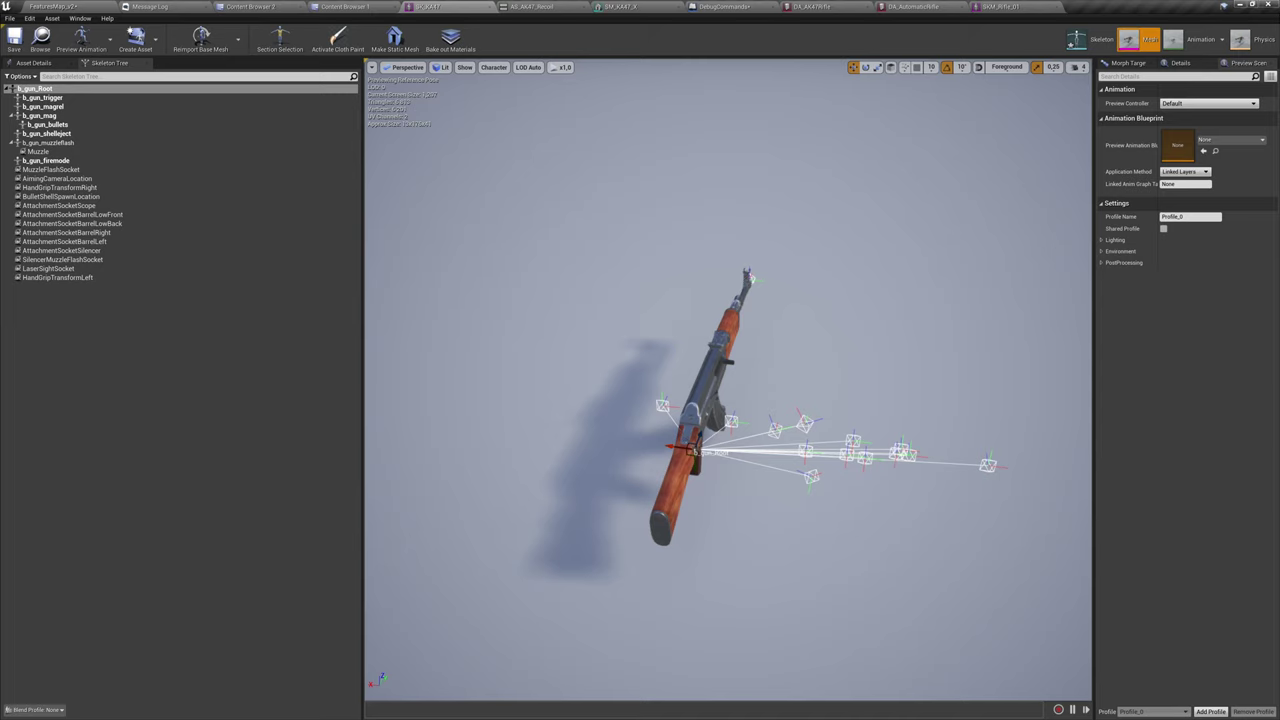
Compare the pasted MuzzleFlashSocket with the Muzzle socket at the barrel's end, and delete the Muzzle socket.
{"action": "left_click", "coordinate": [86, 169]}
{"action": "right_click_drag", "start_coordinate": [620, 340], "coordinate": [487, 365]}
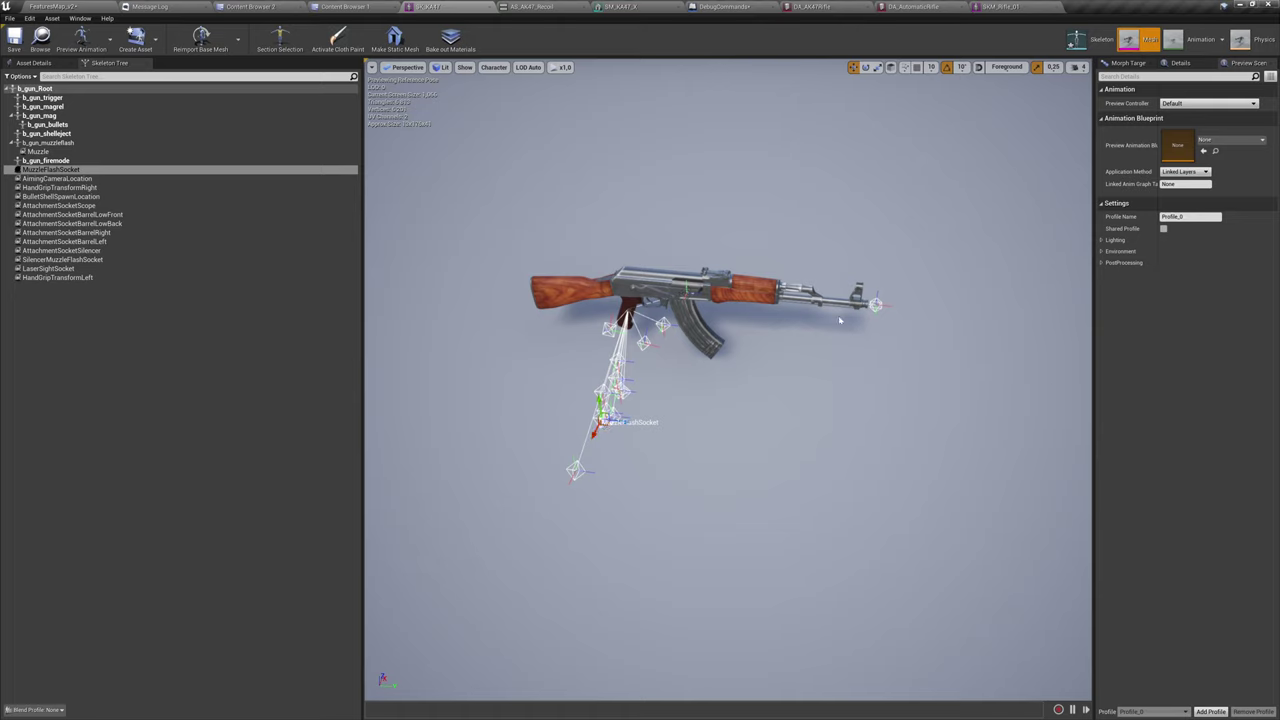
{"action": "left_click", "coordinate": [876, 304]}
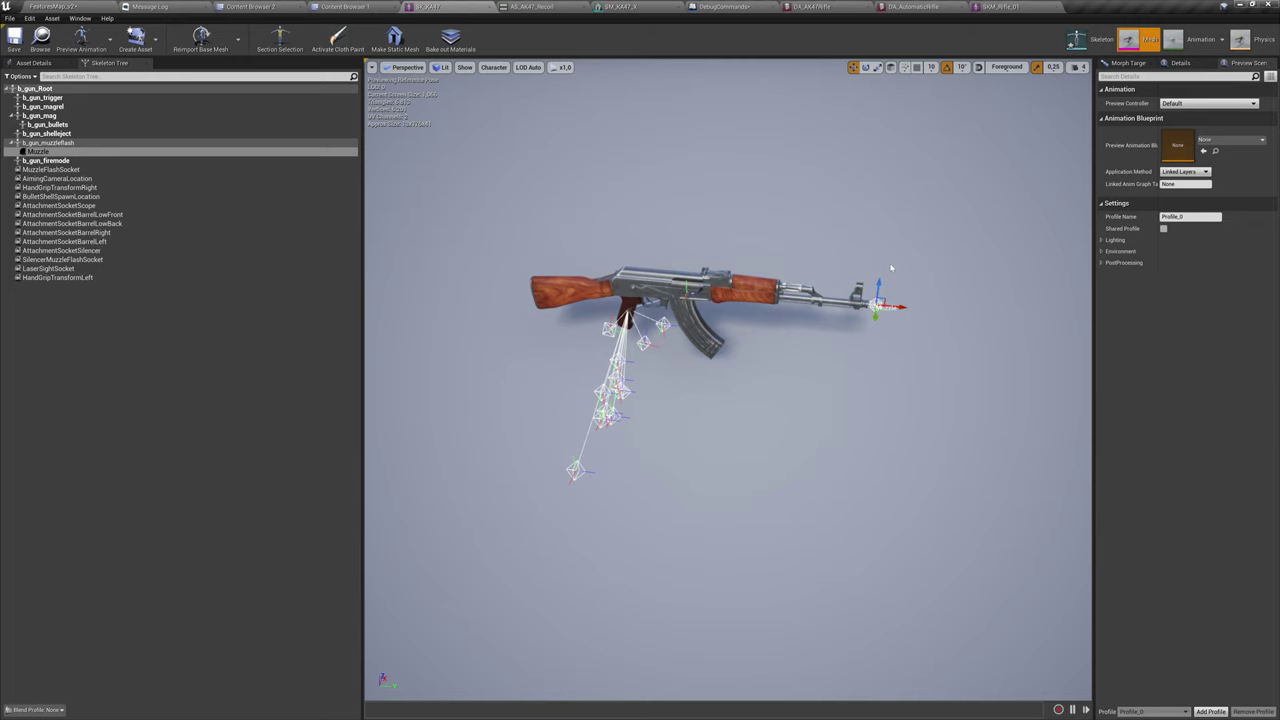
{"action": "left_click", "coordinate": [76, 152]}
{"action": "key", "text": "Delete"}
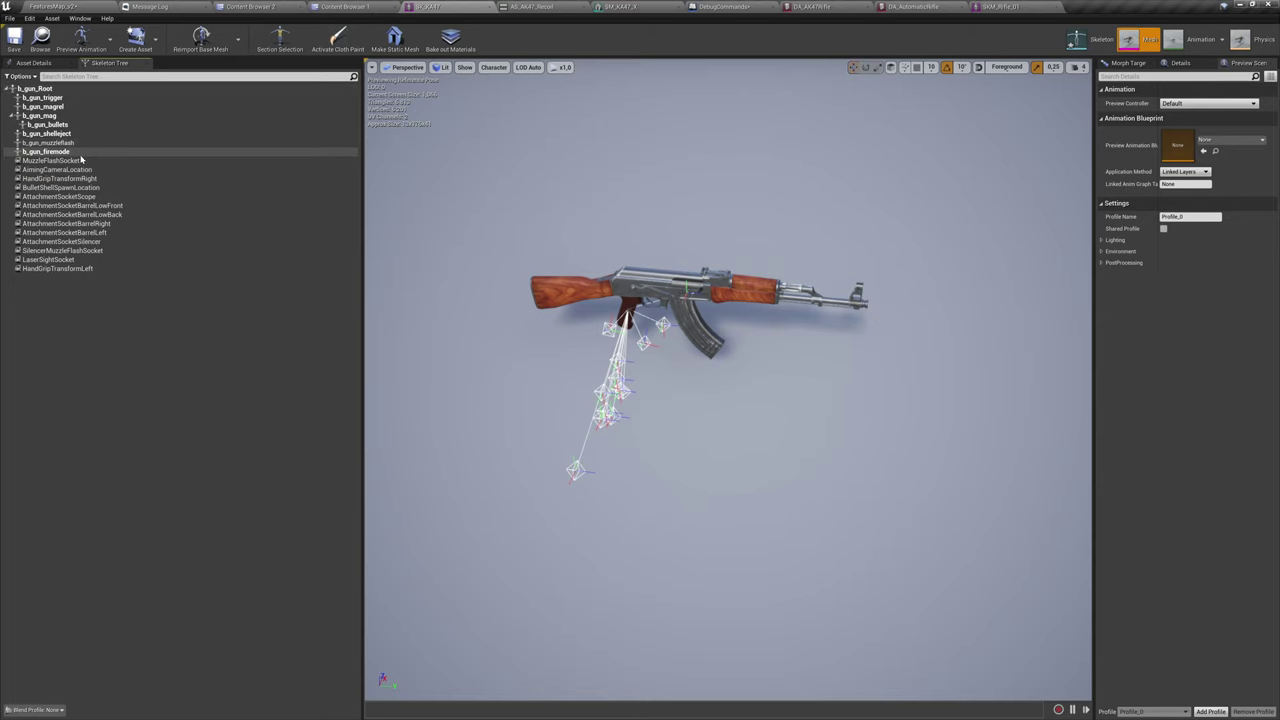
Move the MuzzleFlashSocket to the tip of the AK-47's barrel.
{"action": "left_click", "coordinate": [100, 163]}
{"action": "right_click_drag", "start_coordinate": [643, 372], "coordinate": [607, 358]}
{"action": "left_click_drag", "start_coordinate": [541, 292], "coordinate": [767, 442]}
{"action": "key", "text": "f"}
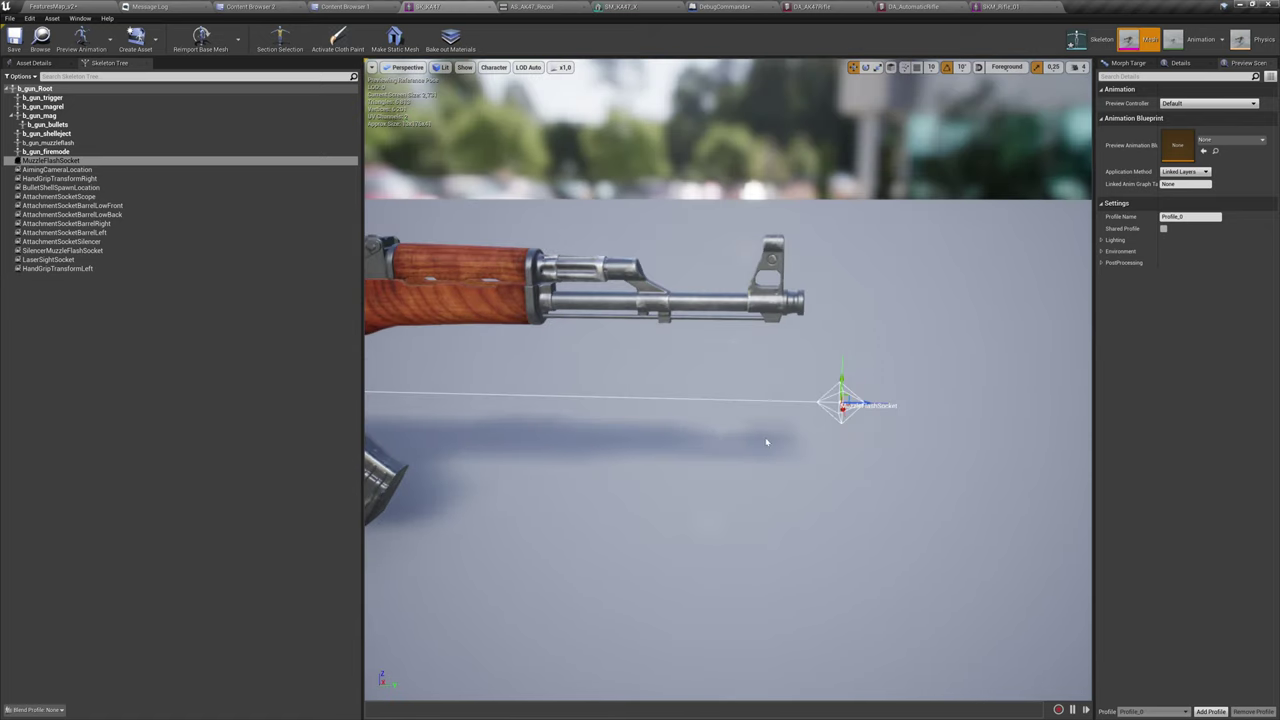
{"action": "left_click_drag", "start_coordinate": [845, 398], "coordinate": [831, 304]}
Set the AimingCameraLocation socket's relative location to 0 on X, Y and Z.
{"action": "left_click", "coordinate": [109, 169]}
{"action": "key", "text": "f"}
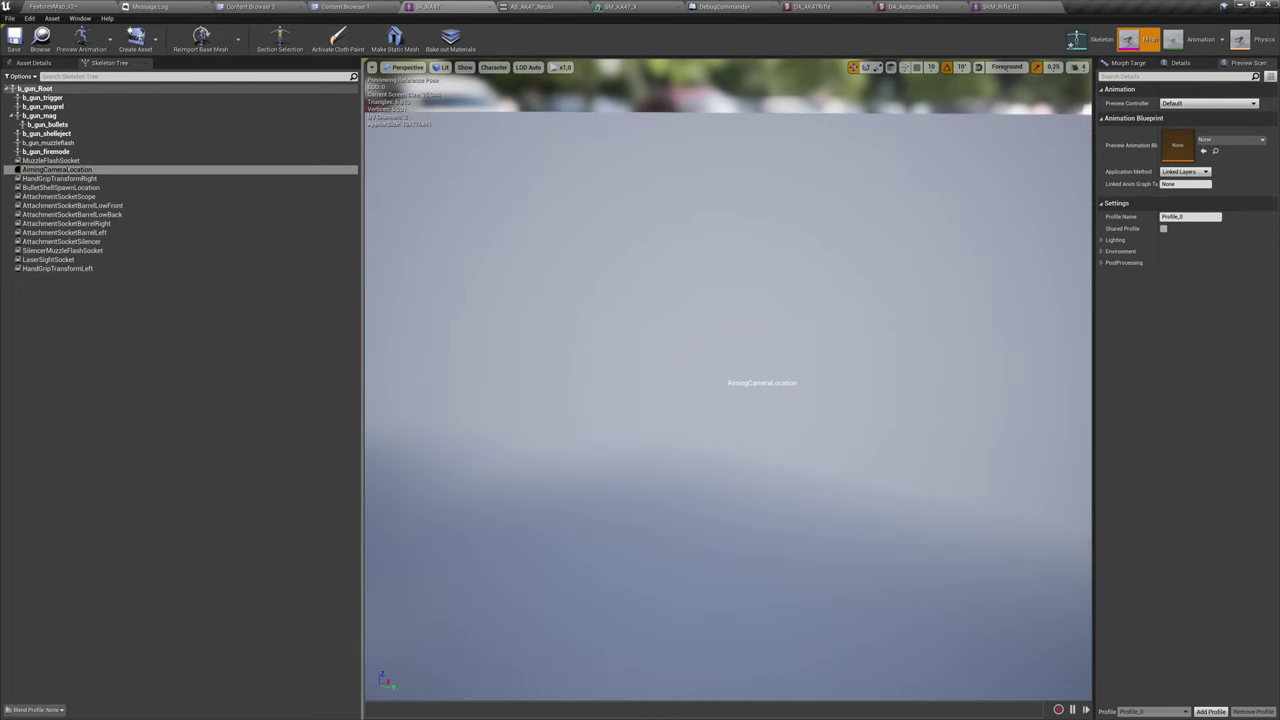
{"action": "scroll", "coordinate": [728, 400], "scroll_direction": "down", "scroll_amount": 8}
{"action": "left_click_drag", "start_coordinate": [728, 400], "coordinate": [895, 436], "text": "alt"}
{"action": "mouse_move", "coordinate": [830, 350]}
{"action": "left_mouse_down", "text": "alt"}
{"action": "mouse_move", "coordinate": [677, 387]}
{"action": "mouse_move", "coordinate": [712, 438]}
{"action": "mouse_move", "coordinate": [693, 348]}
{"action": "mouse_move", "coordinate": [692, 364]}
{"action": "mouse_move", "coordinate": [850, 350]}
{"action": "left_mouse_up", "text": "alt"}
{"action": "key", "text": "f"}
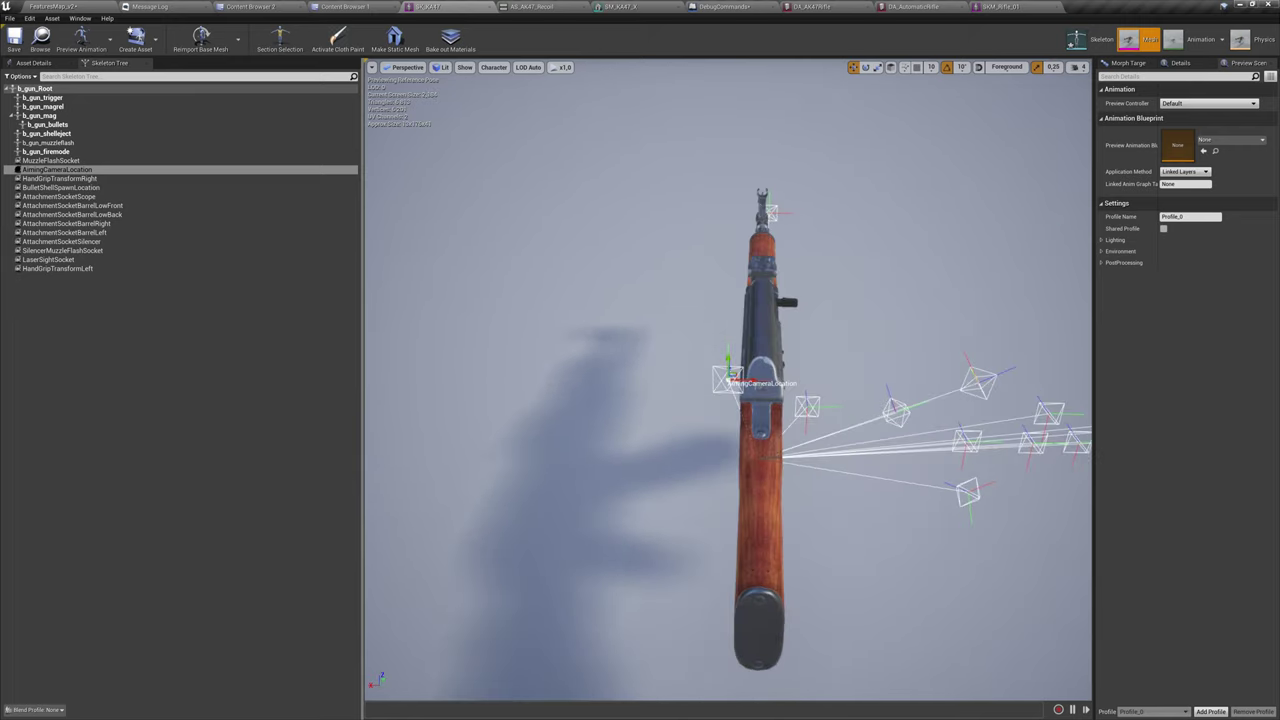
{"action": "left_click_drag", "start_coordinate": [735, 388], "coordinate": [764, 385], "text": "alt"}
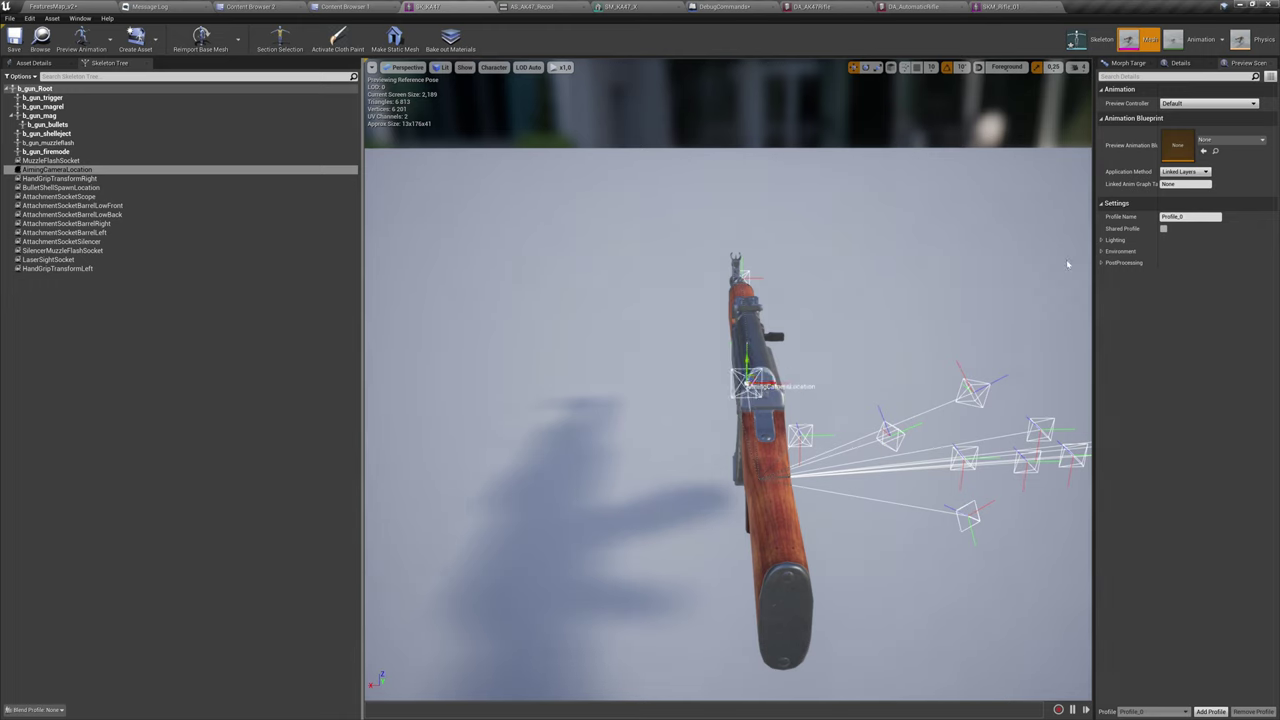
{"action": "left_click", "coordinate": [1185, 63]}
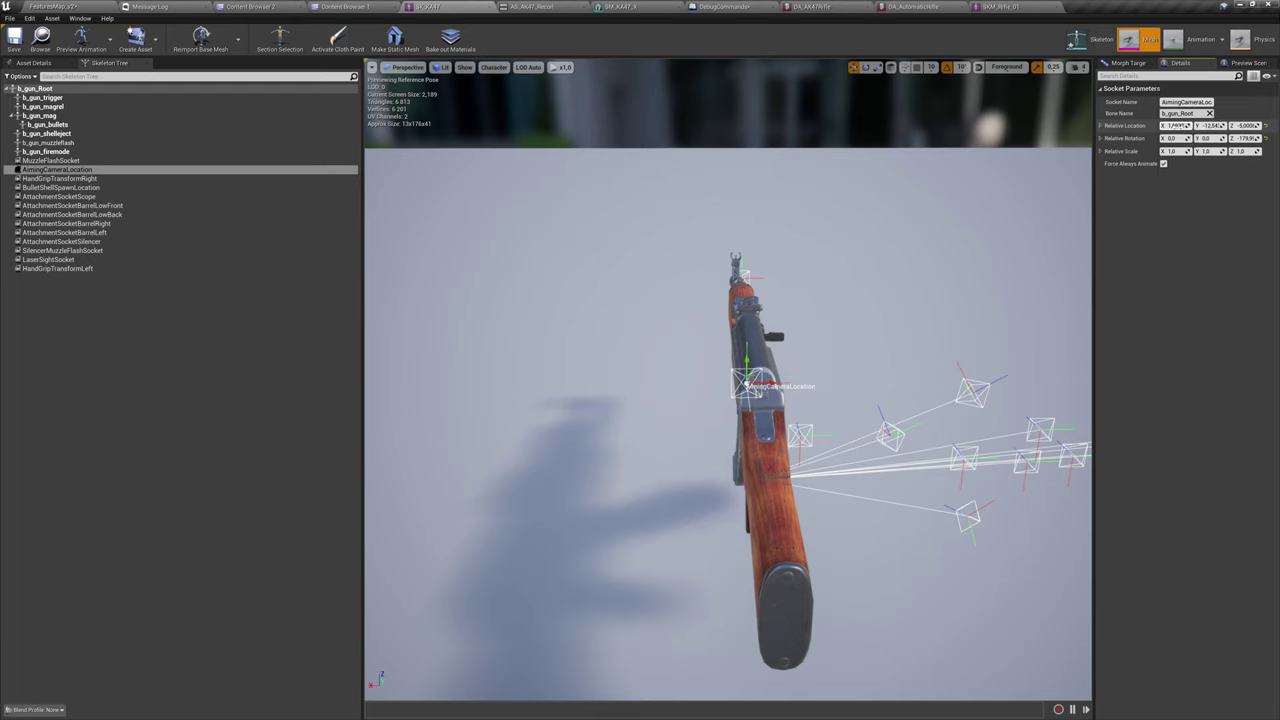
{"action": "type", "text": "0"}
{"action": "key", "text": "Tab"}
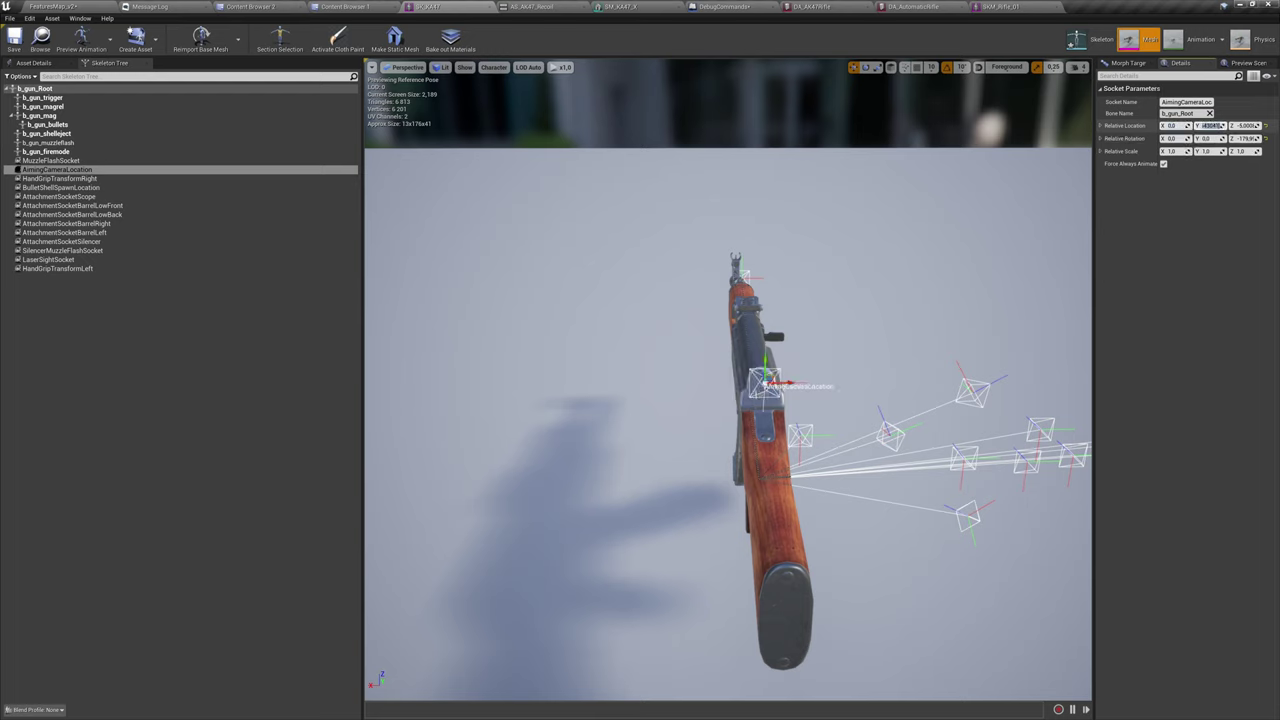
{"action": "type", "text": "0"}
{"action": "key", "text": "Return"}
{"action": "left_click", "coordinate": [1246, 126]}
{"action": "type", "text": "0"}
{"action": "key", "text": "Return"}
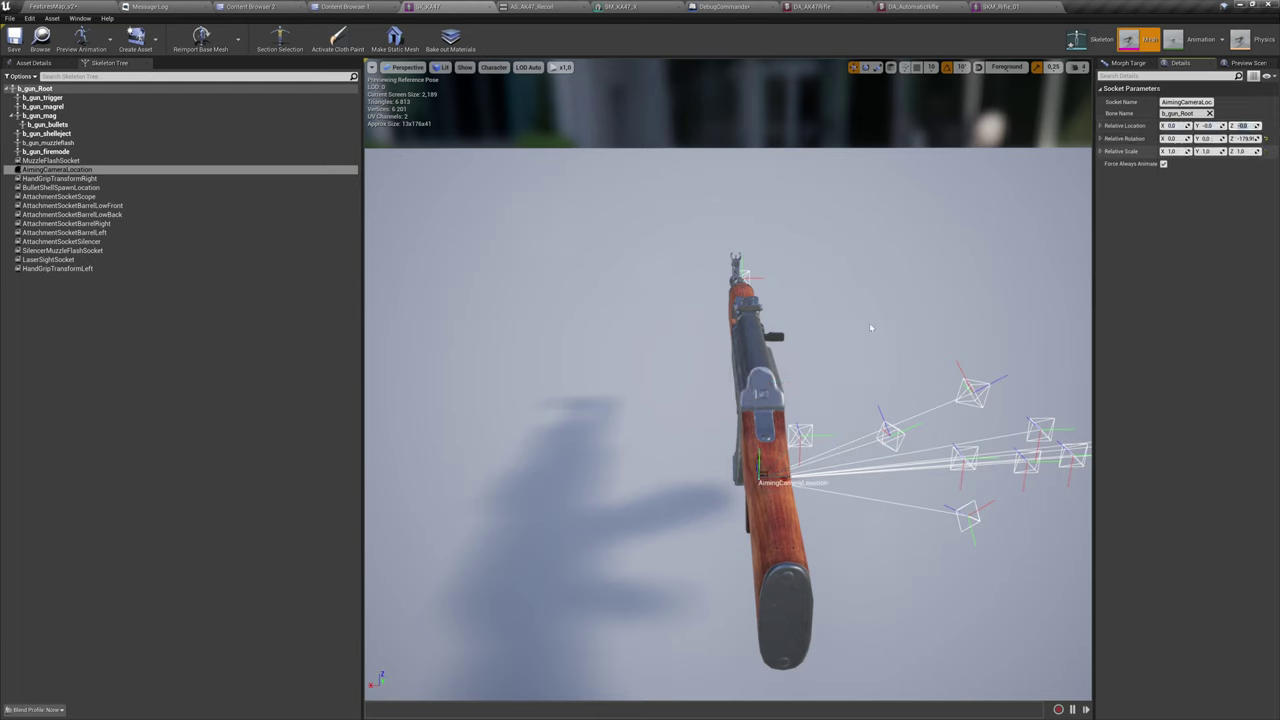
Set the Z value of the AimingCameraLocation socket's relative rotation to 0.
{"action": "left_click_drag", "start_coordinate": [871, 329], "coordinate": [1040, 300], "text": "alt"}
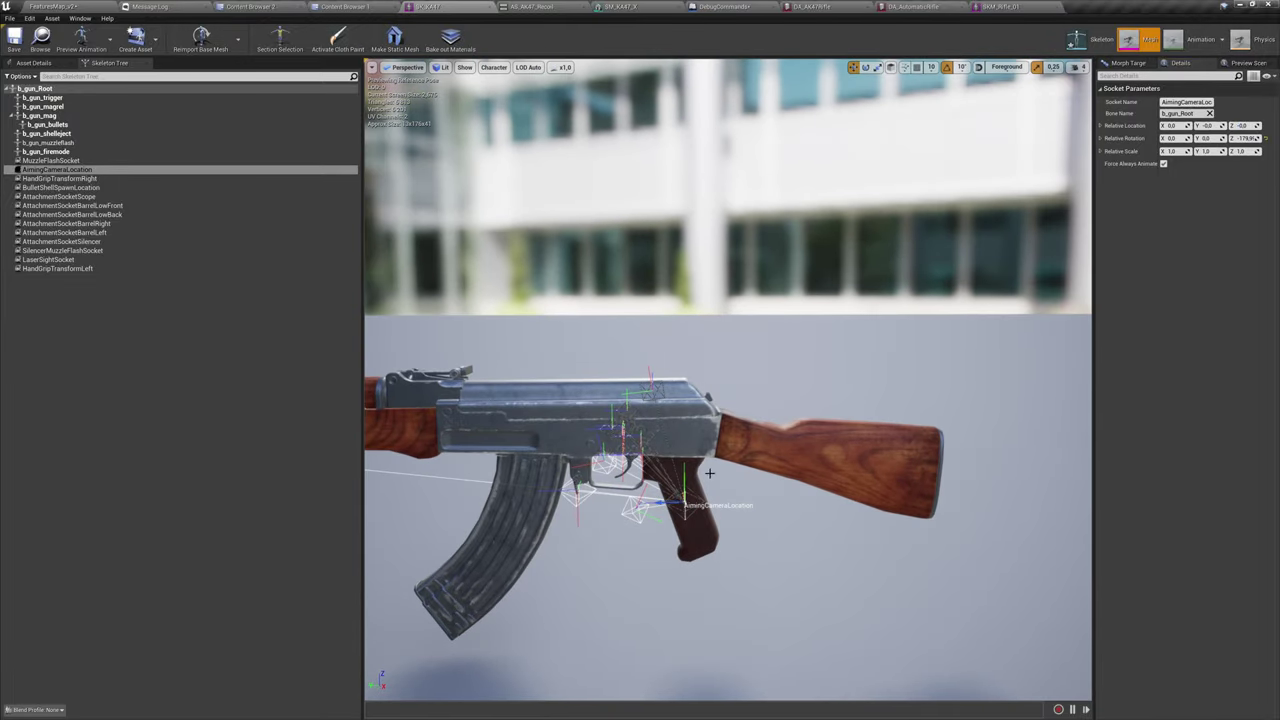
{"action": "left_click", "coordinate": [1243, 138]}
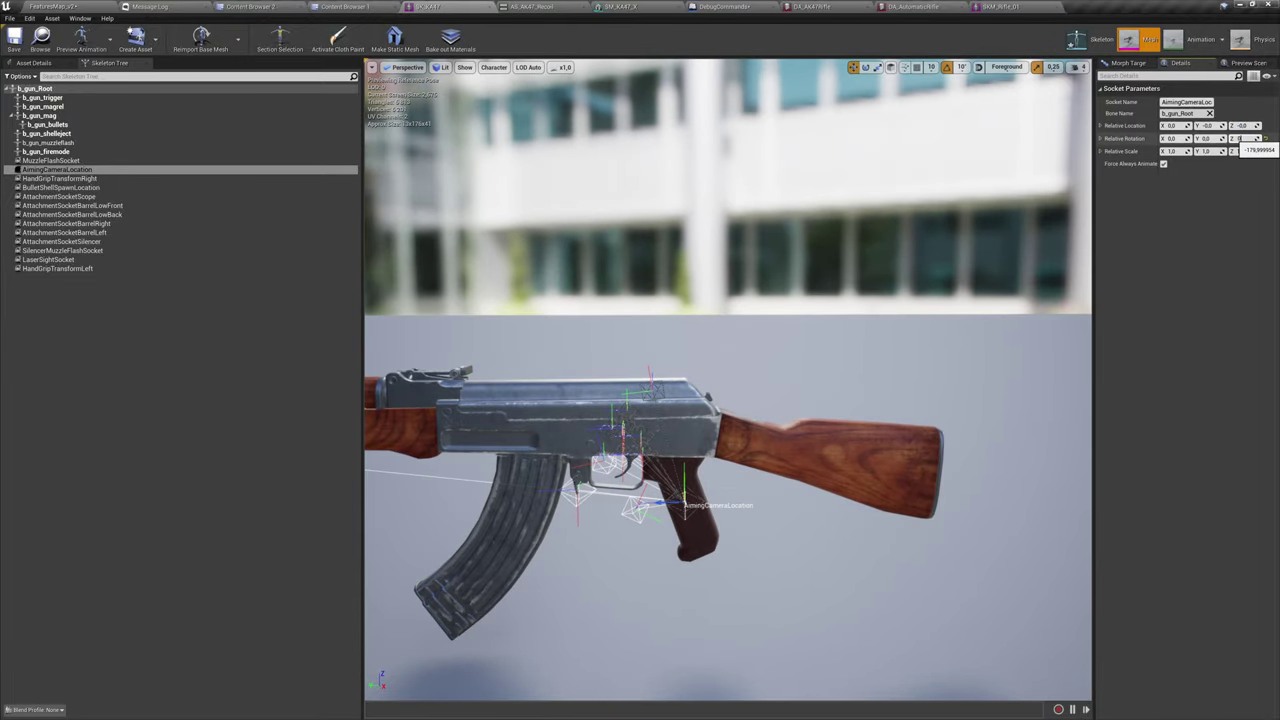
{"action": "type", "text": "0"}
{"action": "key", "text": "Return"}
Raise the AimingCameraLocation socket above the rear of the AK-47's receiver, to a relative Y location of about -16.
{"action": "left_click_drag", "start_coordinate": [735, 526], "coordinate": [700, 396], "text": "alt"}
{"action": "left_click_drag", "start_coordinate": [682, 340], "coordinate": [648, 334], "text": "alt"}
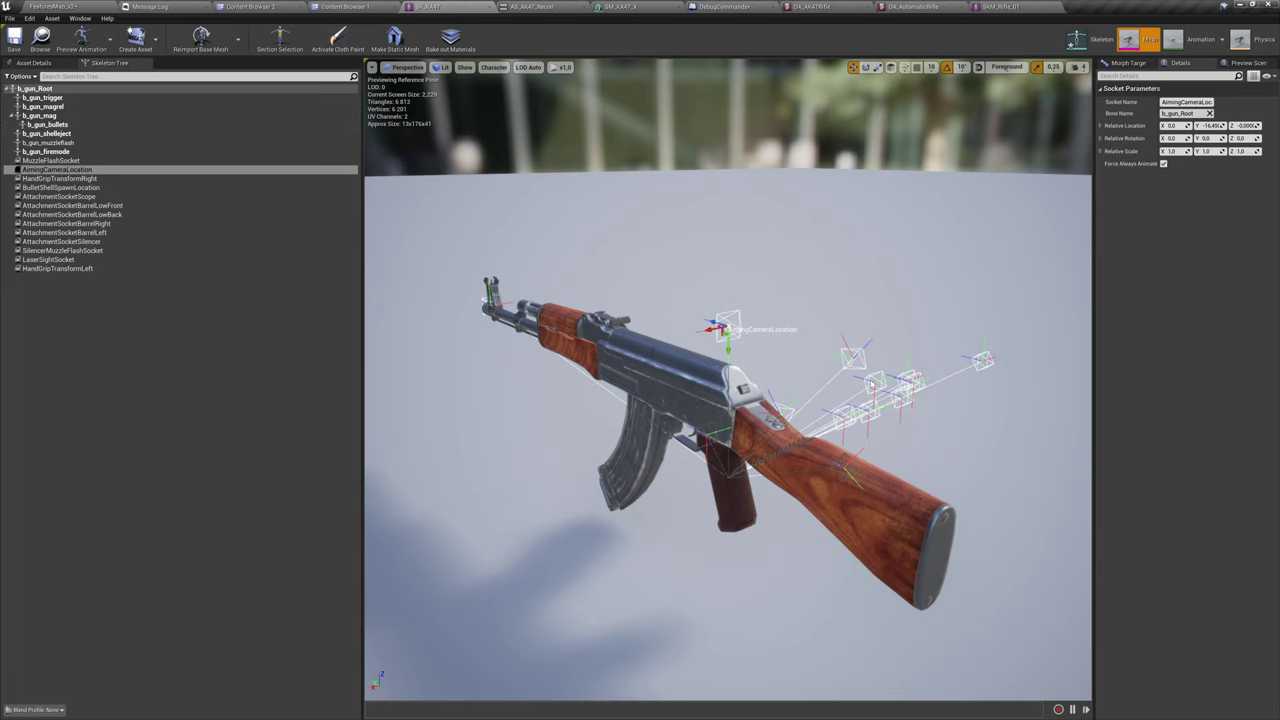
{"action": "mouse_move", "coordinate": [809, 351]}
{"action": "left_mouse_down", "text": "alt"}
{"action": "mouse_move", "coordinate": [793, 355]}
{"action": "mouse_move", "coordinate": [803, 352]}
{"action": "left_mouse_up", "text": "alt"}
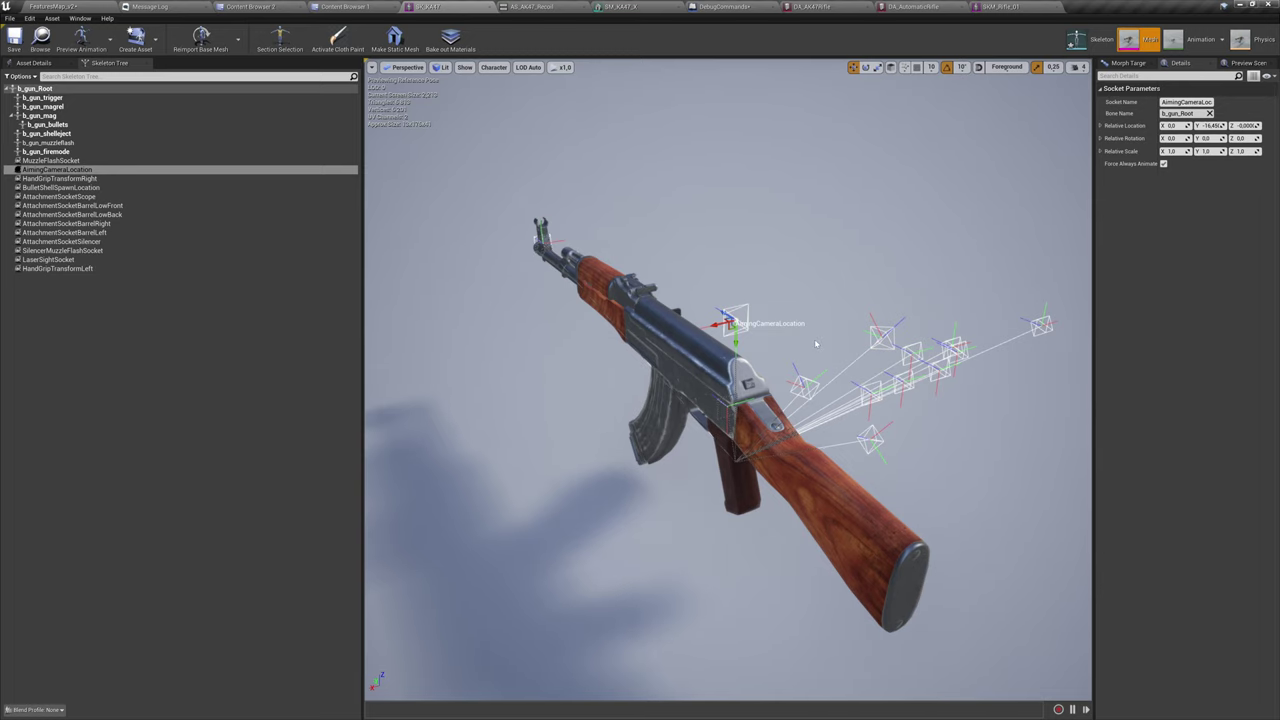
Rotate the AimingCameraLocation socket to about -90° on X and place it at about Y -13.8, Z -6.7 above the receiver's rear.
{"action": "left_click_drag", "start_coordinate": [714, 374], "coordinate": [687, 361], "text": "alt"}
{"action": "left_click_drag", "start_coordinate": [738, 328], "coordinate": [680, 345], "text": "alt"}
{"action": "key", "text": "e"}
{"action": "left_click_drag", "start_coordinate": [741, 318], "coordinate": [722, 301]}
{"action": "left_click_drag", "start_coordinate": [764, 342], "coordinate": [635, 425], "text": "alt"}
{"action": "key", "text": "w"}
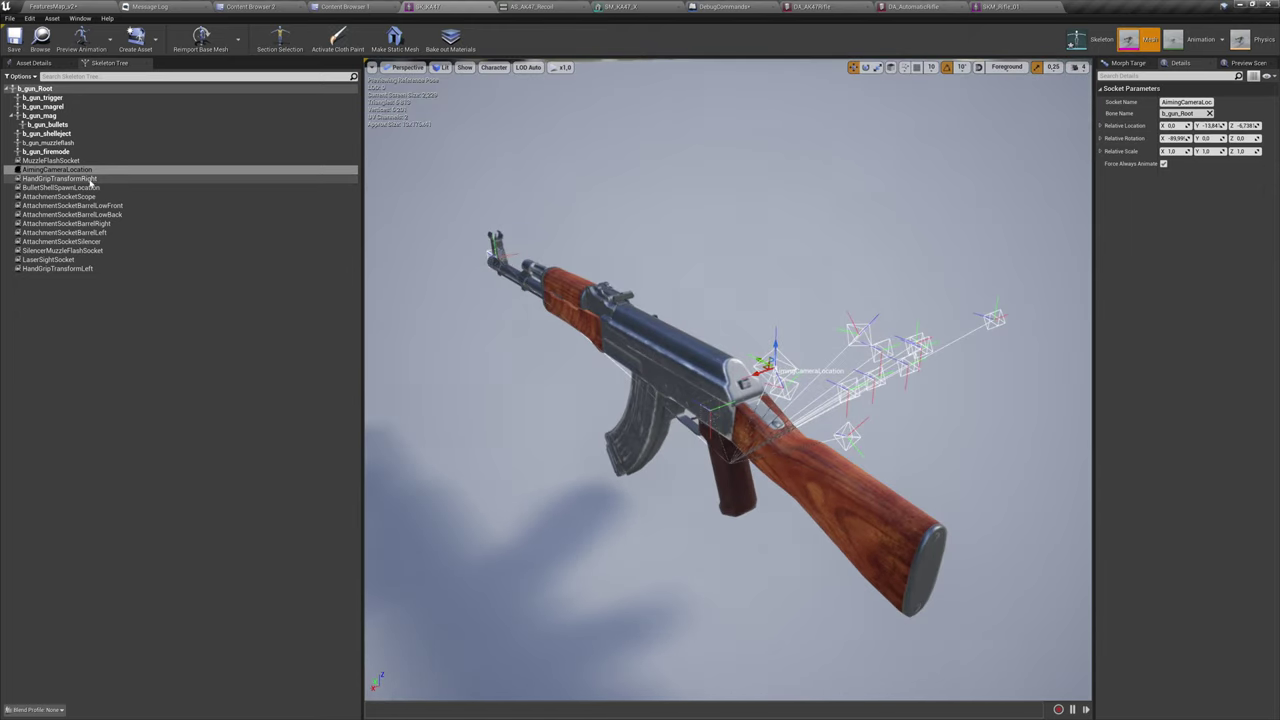
Move the HandGripTransformRight socket to the AK-47's wooden handguard, at about Y -4.9 and Z 33.8, using world-space axes.
{"action": "left_click", "coordinate": [90, 178]}
{"action": "left_click_drag", "start_coordinate": [728, 380], "coordinate": [710, 395], "text": "alt"}
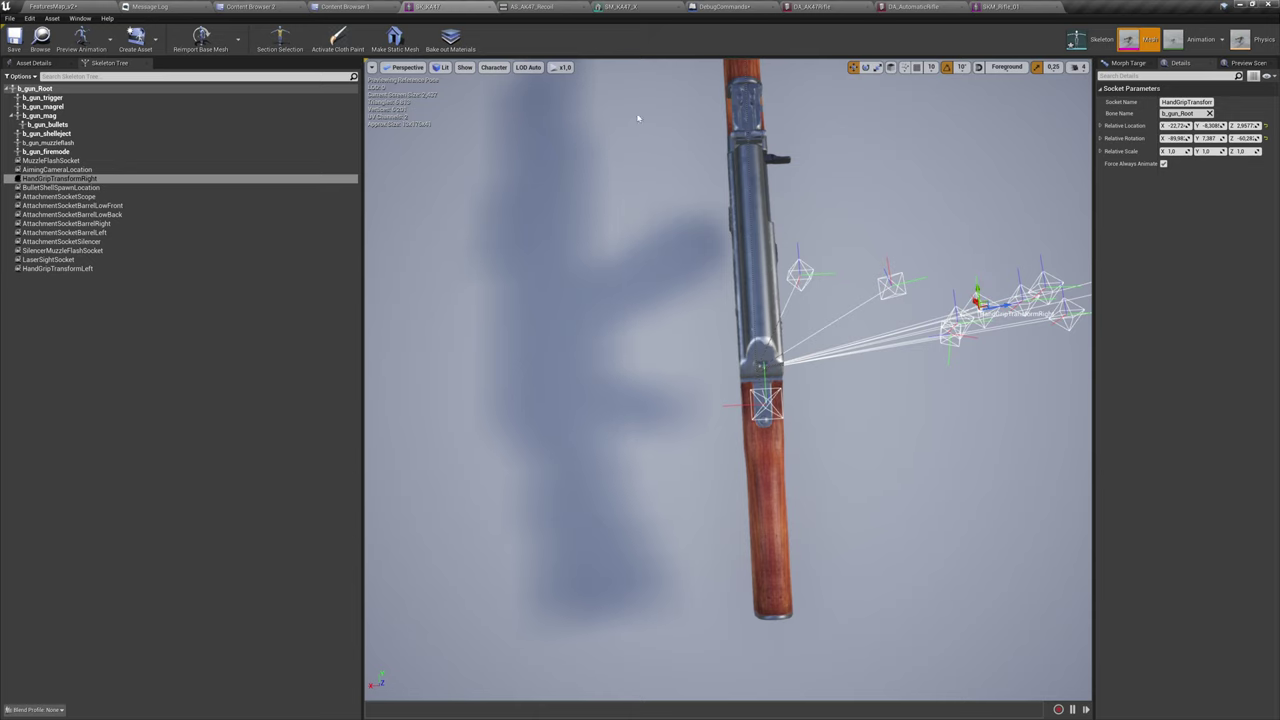
{"action": "left_click", "coordinate": [891, 67]}
{"action": "right_click_drag", "start_coordinate": [880, 316], "coordinate": [879, 222]}
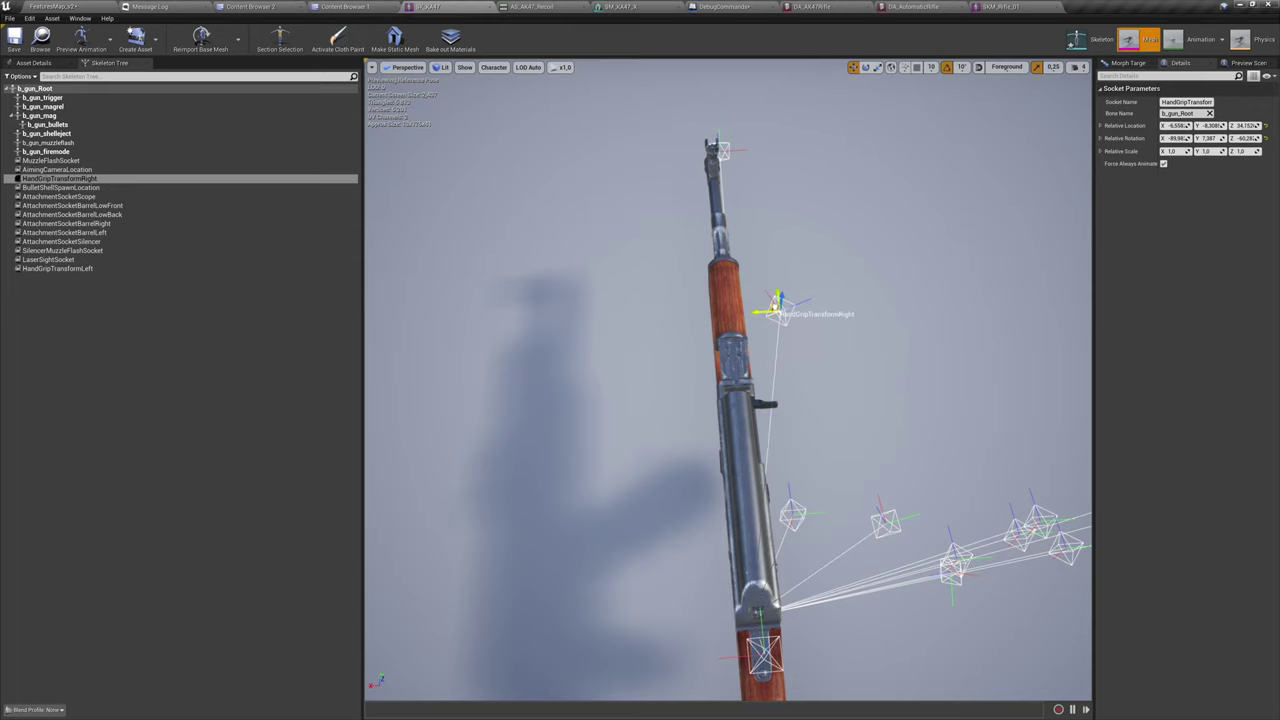
{"action": "left_click_drag", "start_coordinate": [800, 361], "coordinate": [1000, 245], "text": "alt"}
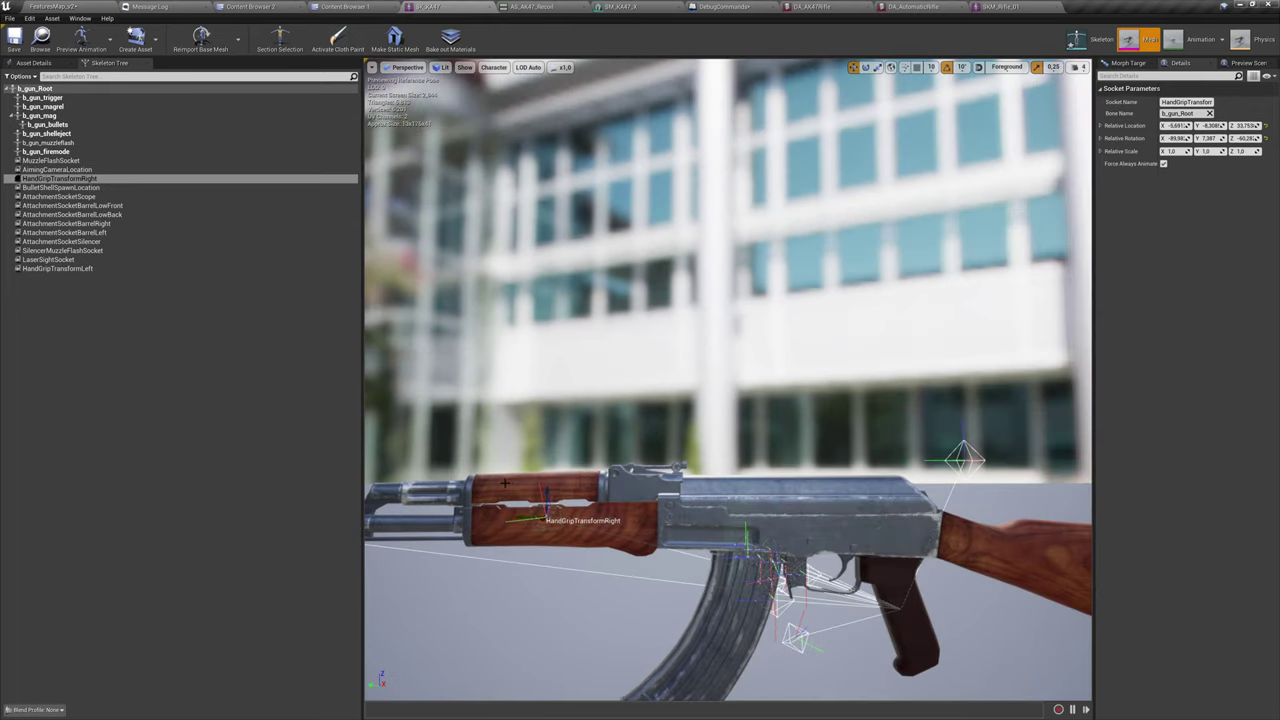
{"action": "right_click_drag", "start_coordinate": [551, 524], "coordinate": [570, 420]}
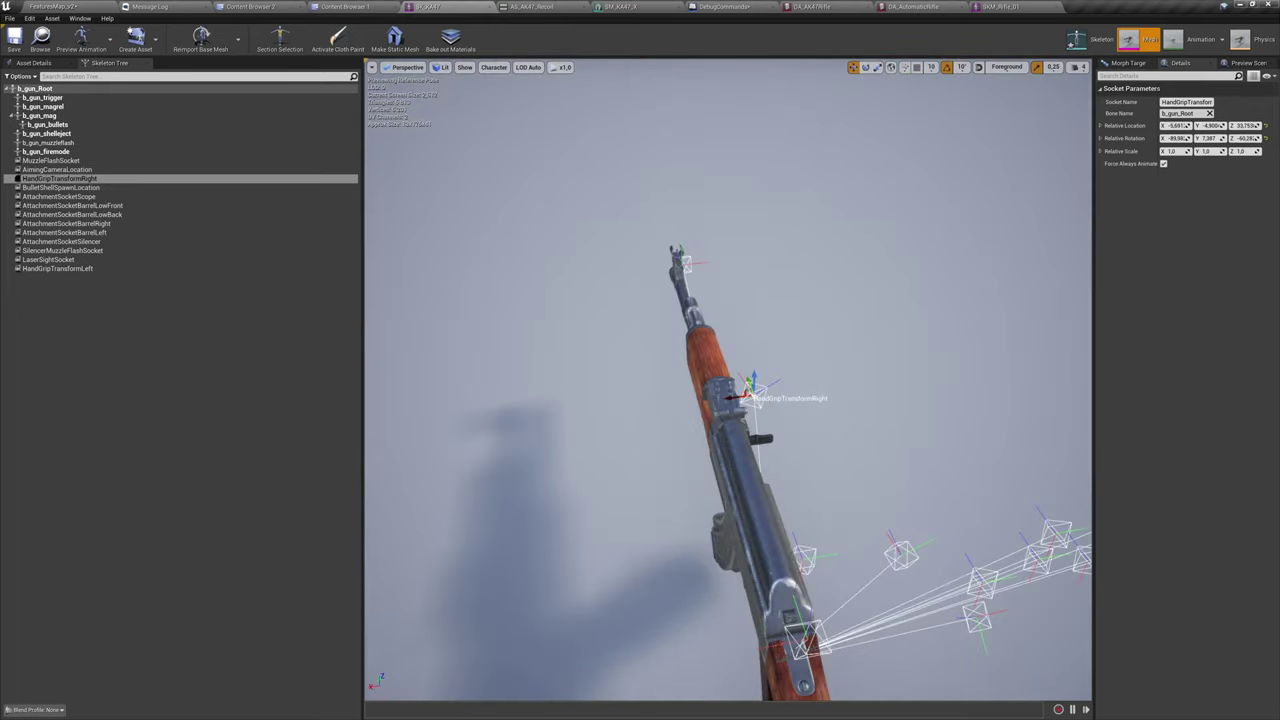
Move the BulletShellSpawnLocation socket to the ejection port on the side of the AK-47's receiver, at about Y -10.1, Z 16.9.
{"action": "left_click", "coordinate": [197, 191]}
{"action": "left_click_drag", "start_coordinate": [640, 340], "coordinate": [710, 260], "text": "alt"}
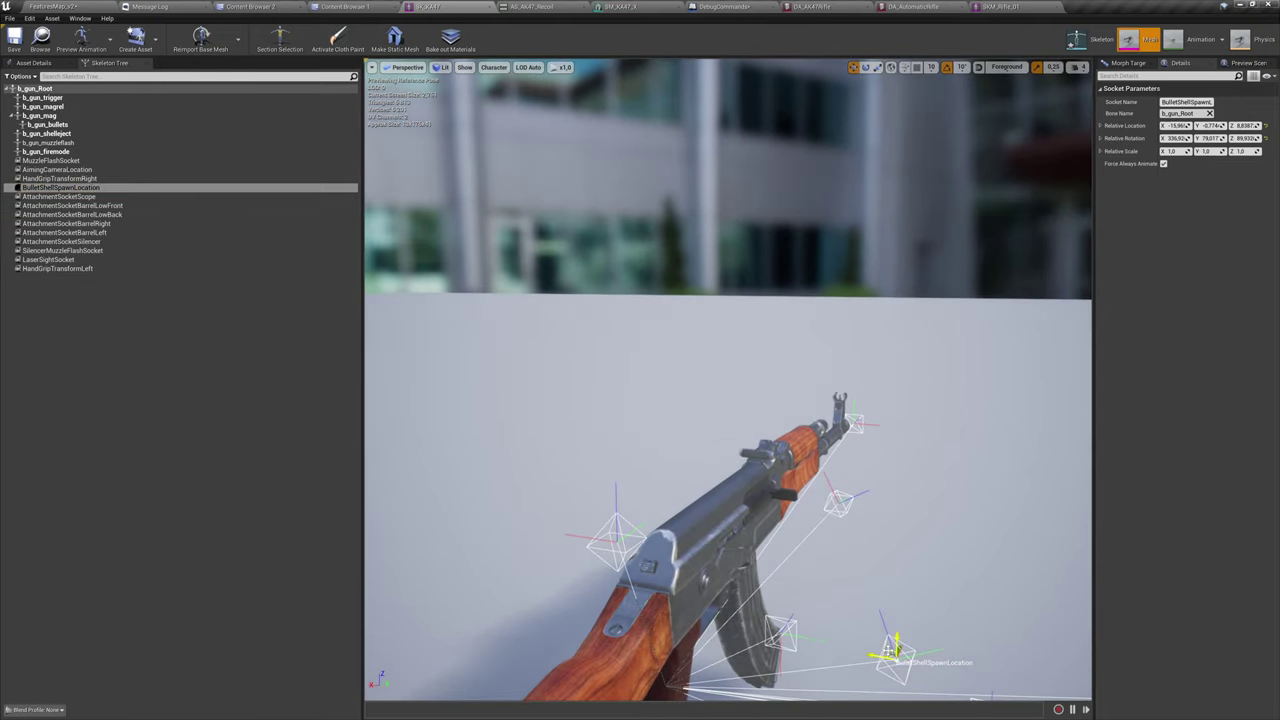
{"action": "left_click_drag", "start_coordinate": [888, 650], "coordinate": [602, 465]}
{"action": "key", "text": "f"}
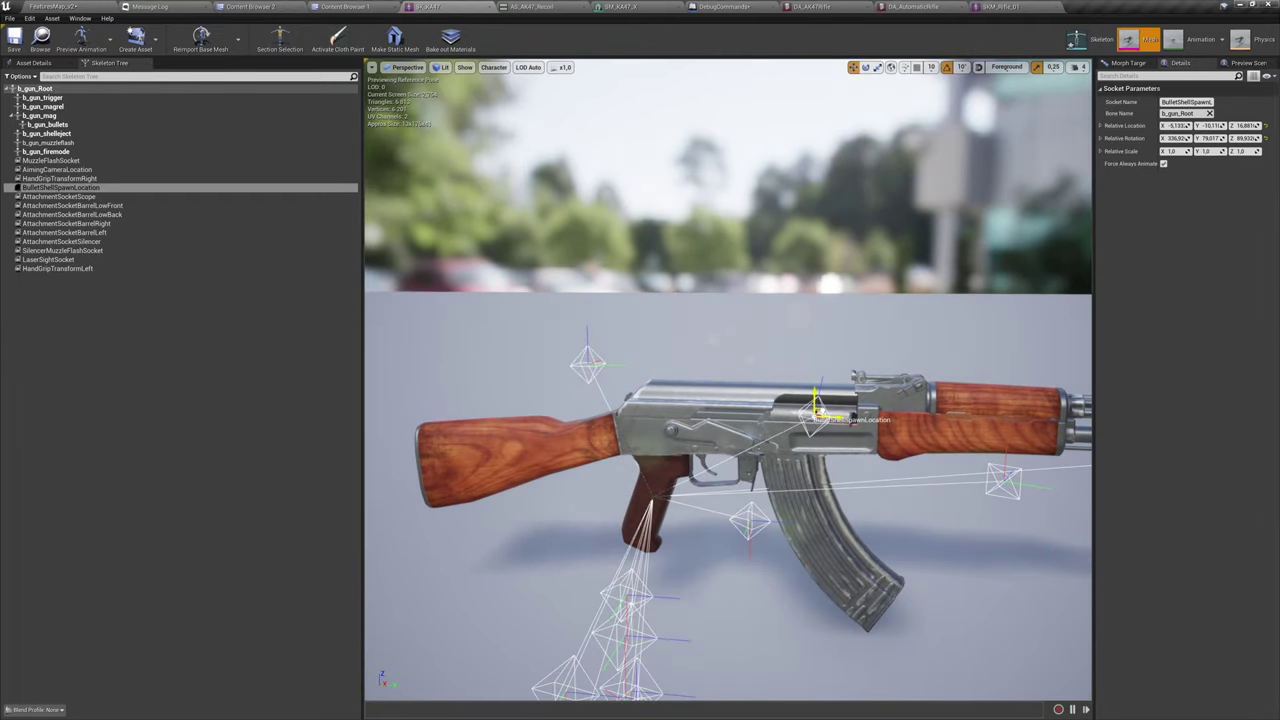
{"action": "right_click_drag", "start_coordinate": [680, 440], "coordinate": [690, 570]}
Move the AttachmentSocketScope socket above the AK-47's receiver, with X at 0, Y about -15.8 and Z about 14.5.
{"action": "left_click", "coordinate": [122, 197]}
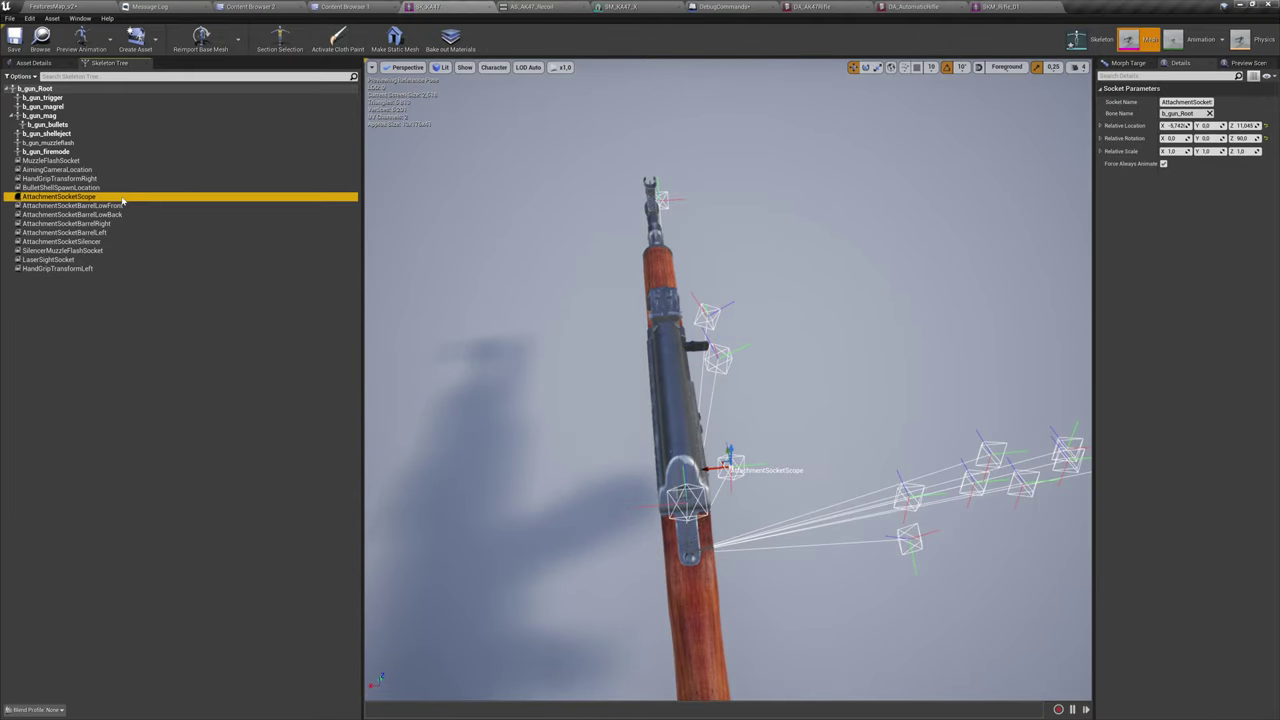
{"action": "left_click_drag", "start_coordinate": [906, 501], "coordinate": [695, 390], "text": "alt"}
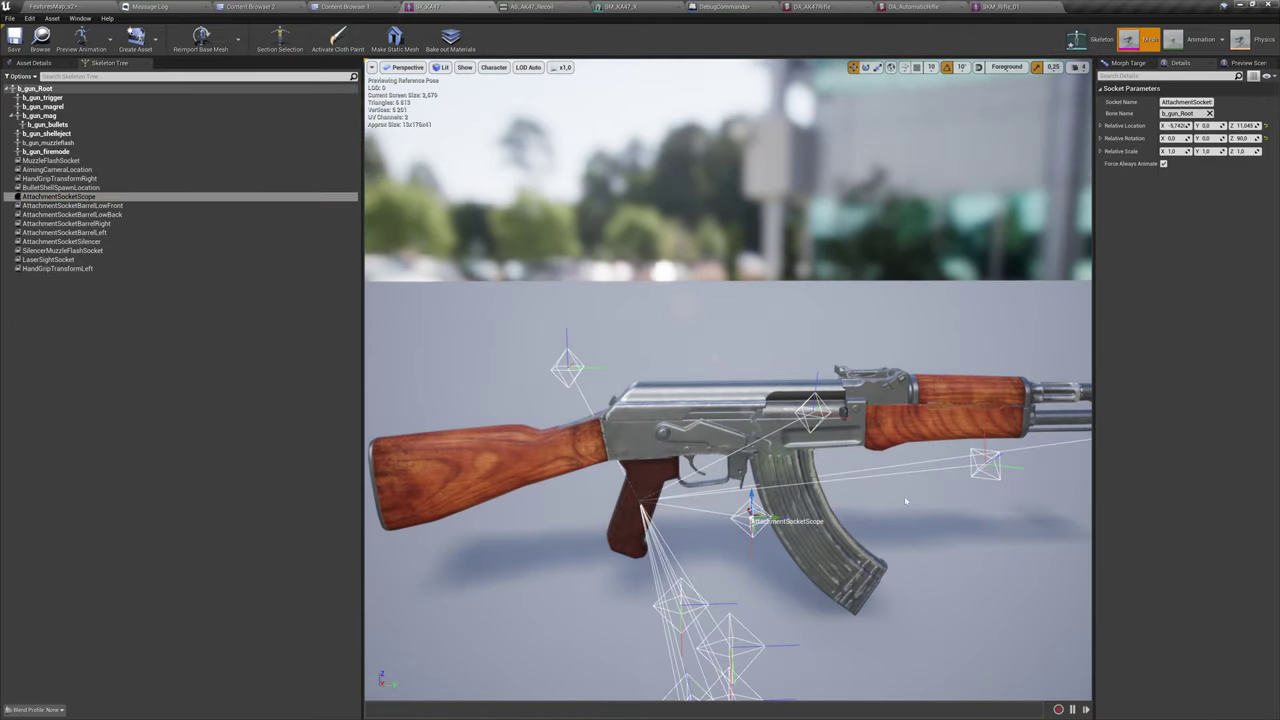
{"action": "left_click_drag", "start_coordinate": [755, 505], "coordinate": [925, 328]}
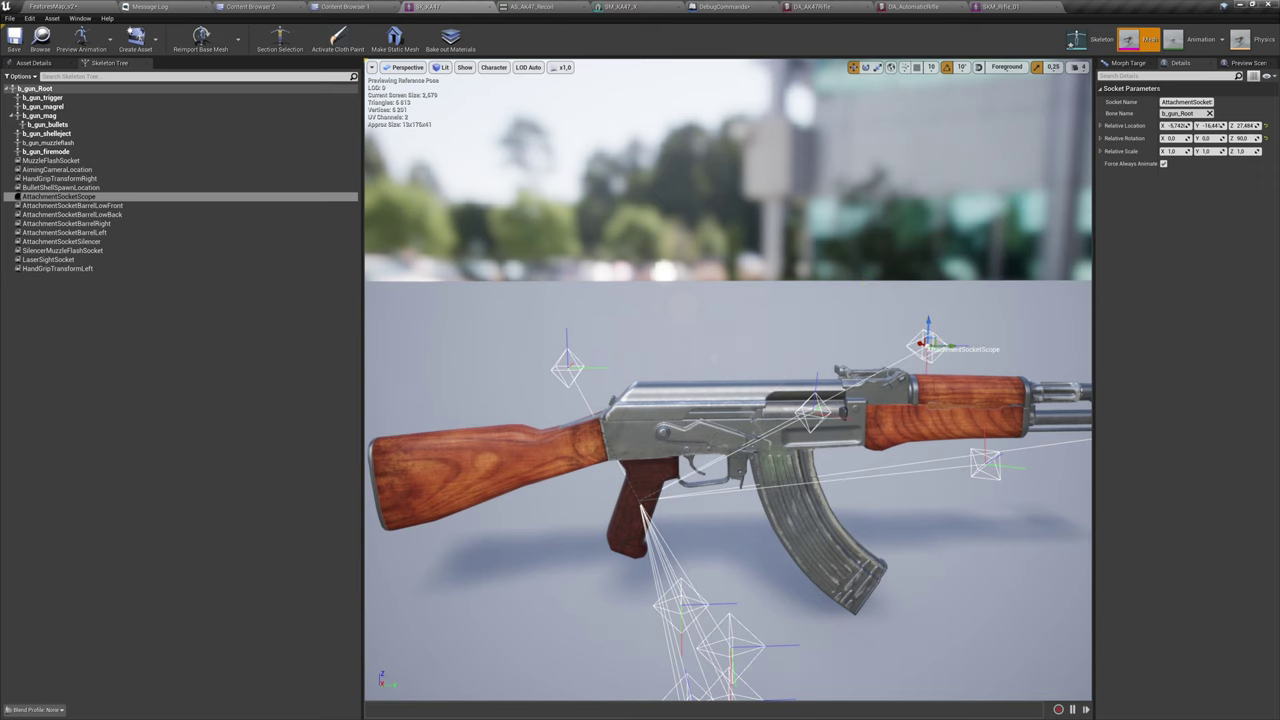
{"action": "right_click_drag", "start_coordinate": [925, 328], "coordinate": [950, 271]}
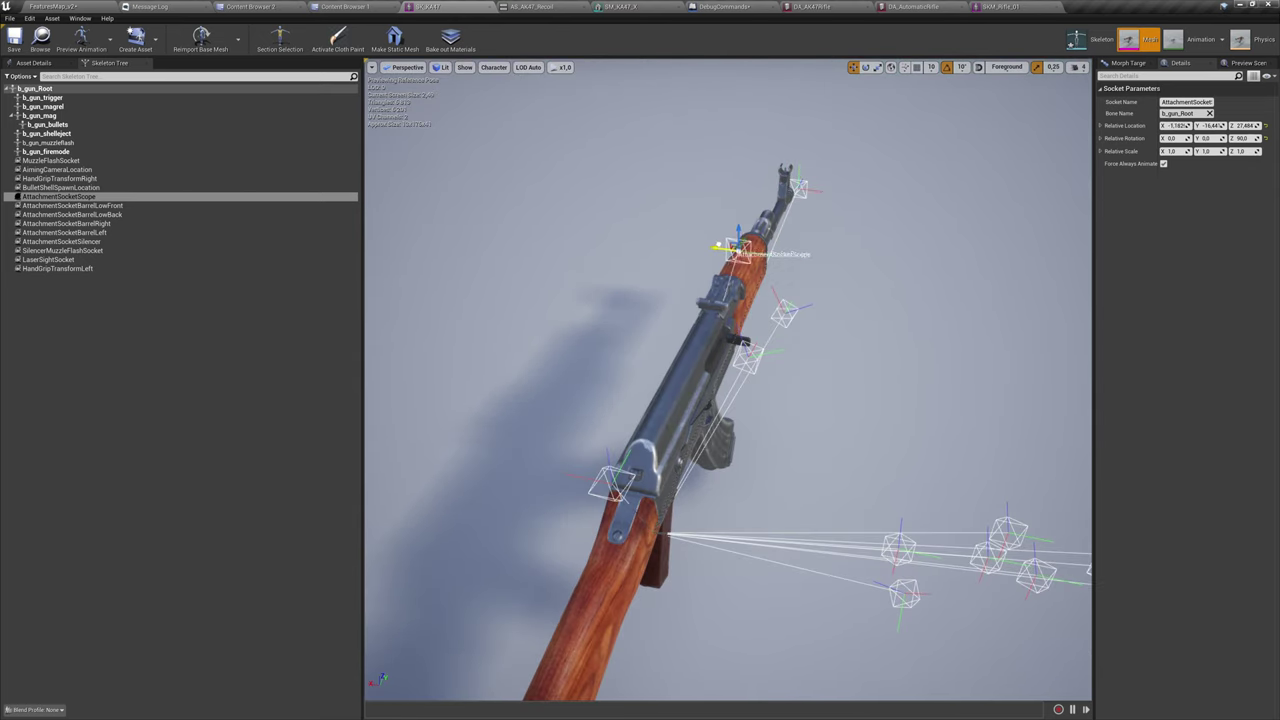
{"action": "left_click_drag", "start_coordinate": [708, 244], "coordinate": [714, 245]}
{"action": "left_click_drag", "start_coordinate": [1012, 258], "coordinate": [830, 225], "text": "alt"}
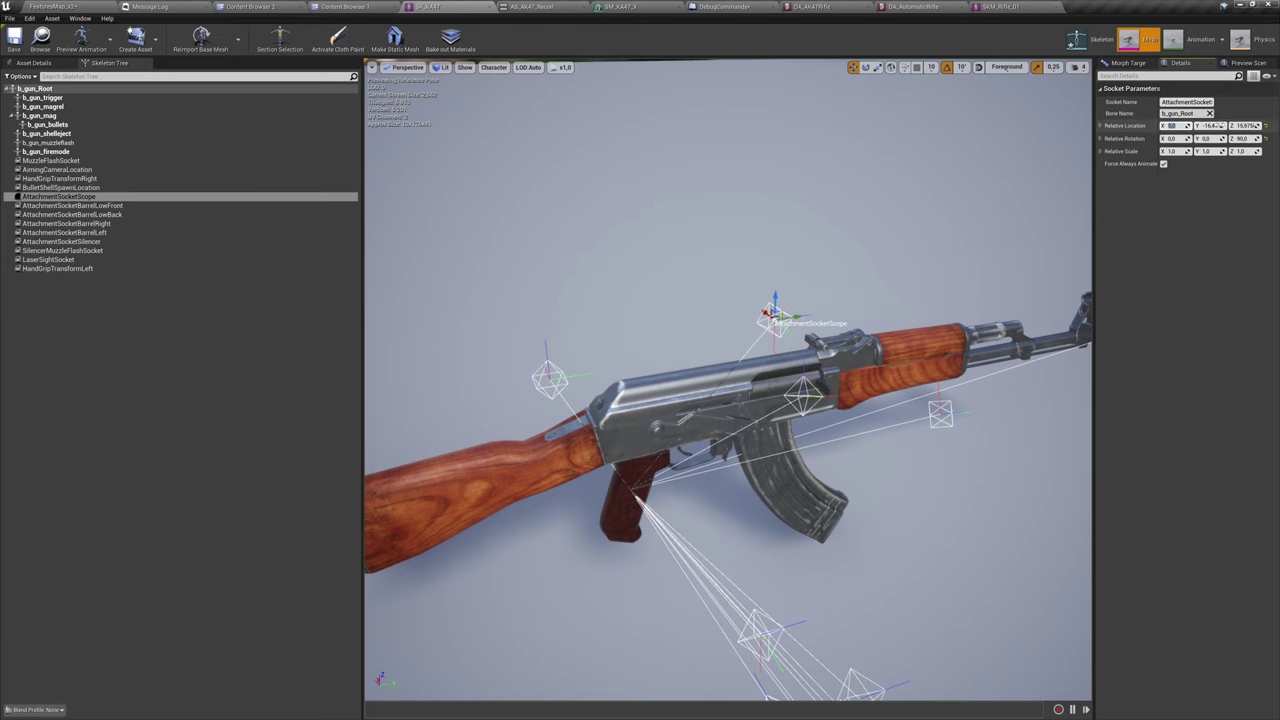
{"action": "right_click_drag", "start_coordinate": [782, 330], "coordinate": [822, 336]}
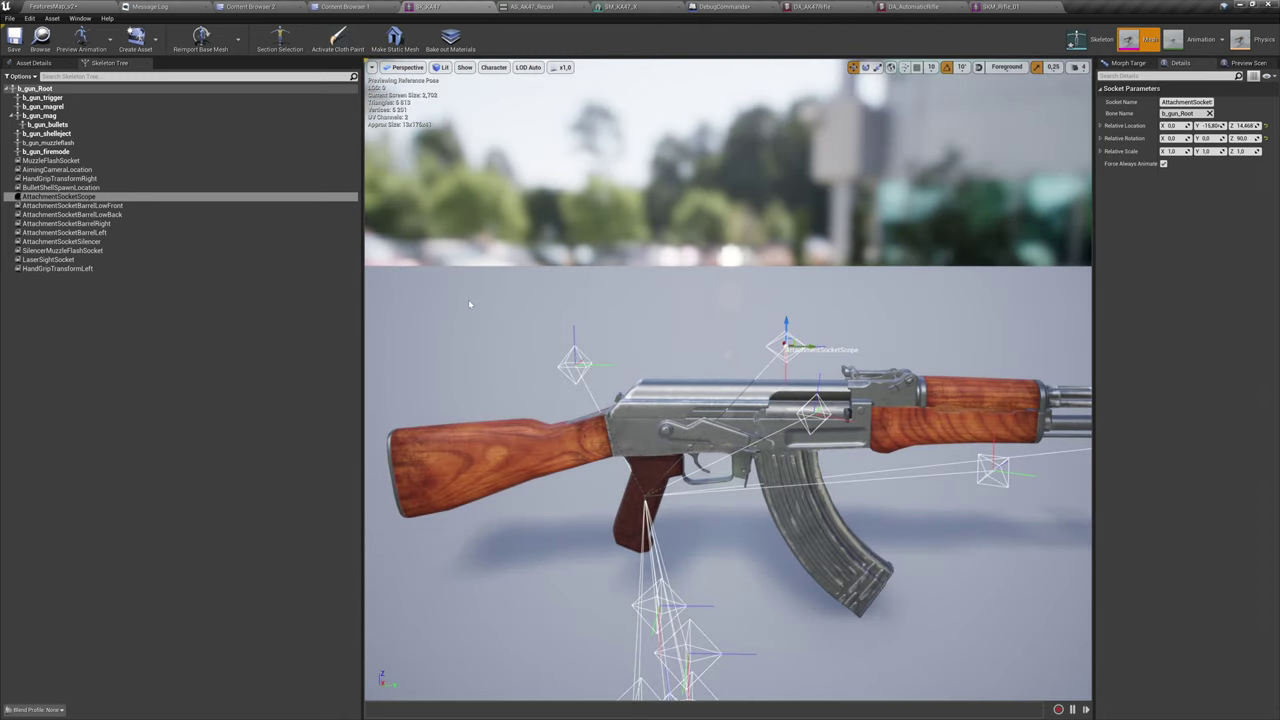
Attach the SM_Scope_01 mesh as a preview asset to the AttachmentSocketScope socket.
{"action": "right_click", "coordinate": [78, 197]}
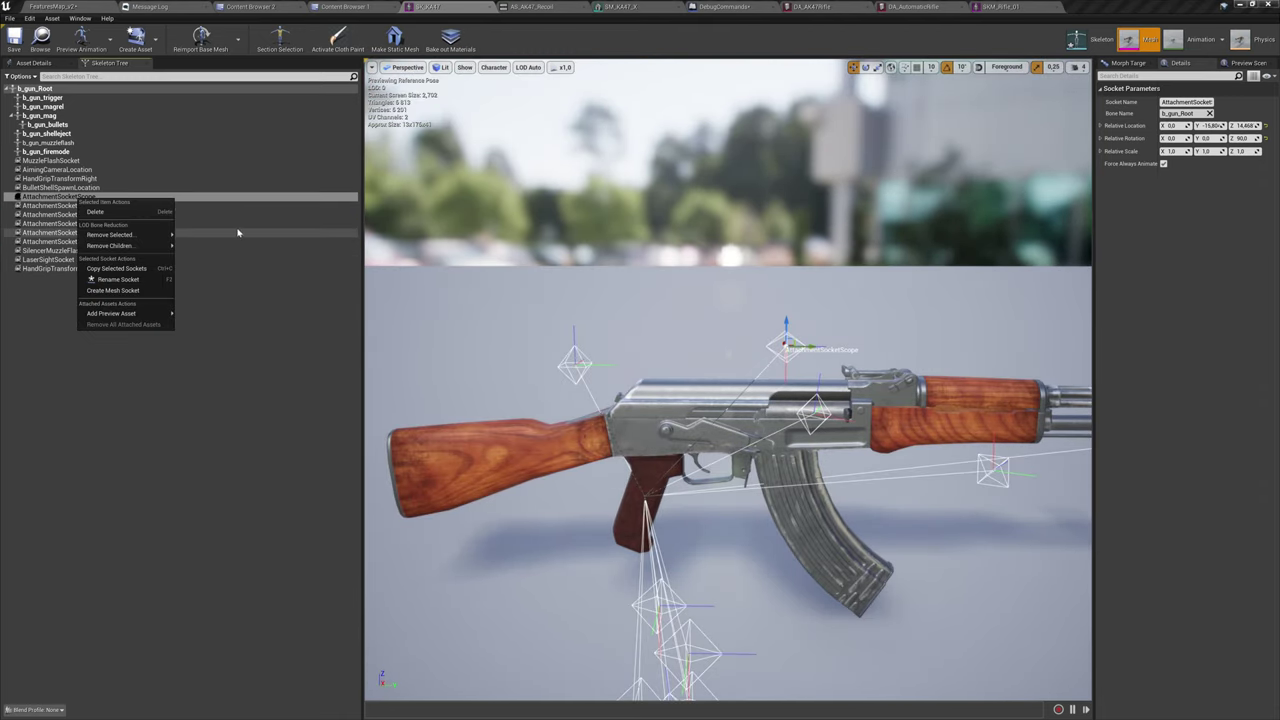
{"action": "mouse_move", "coordinate": [172, 314]}
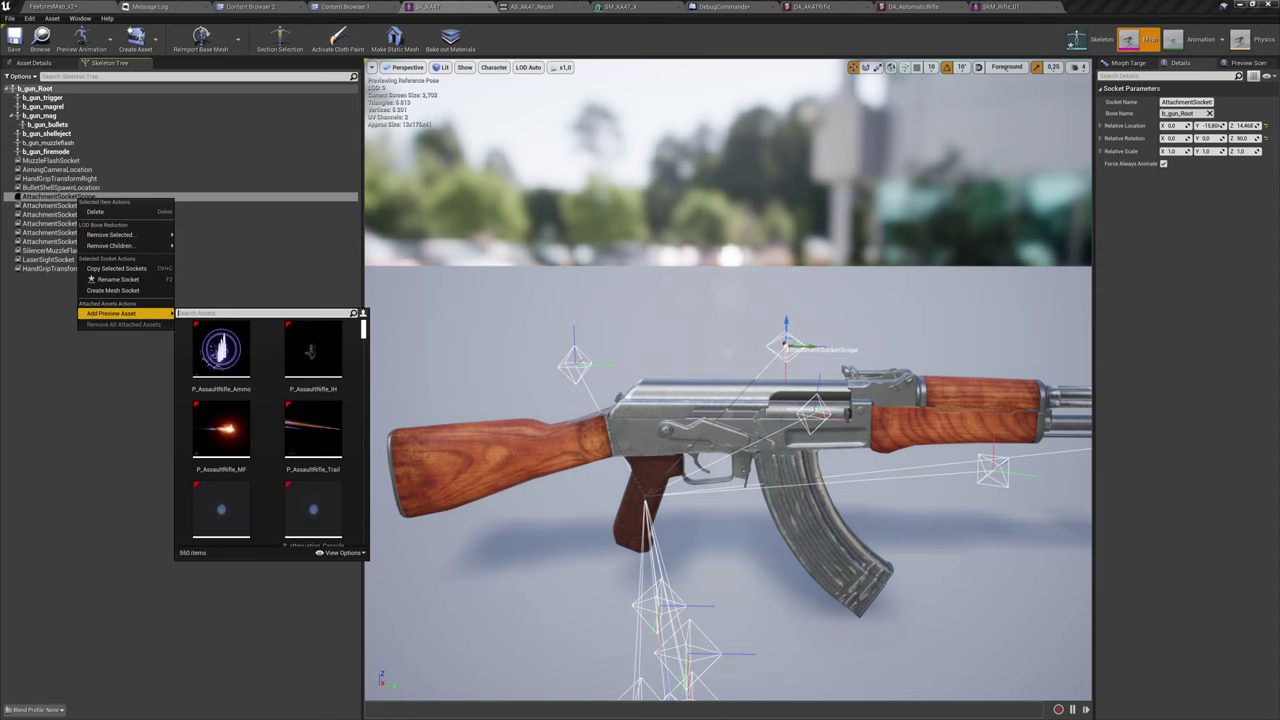
{"action": "type", "text": "scoper"}
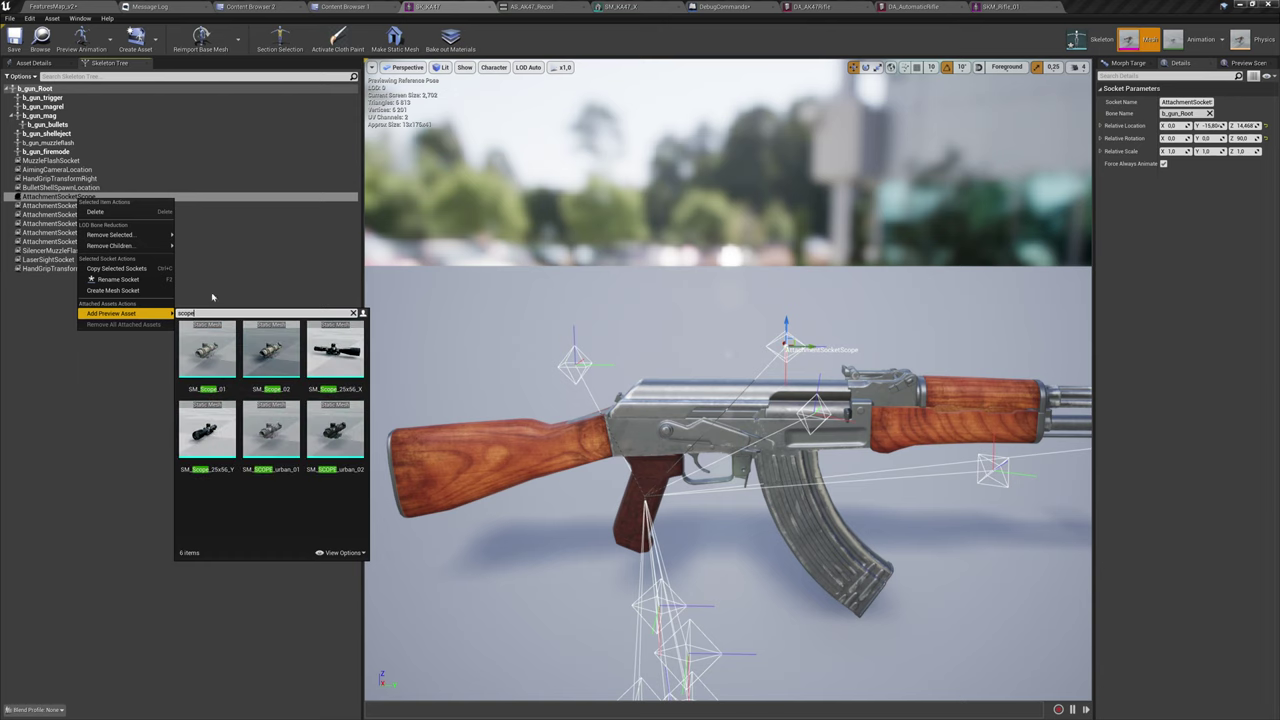
{"action": "mouse_move", "coordinate": [207, 366]}
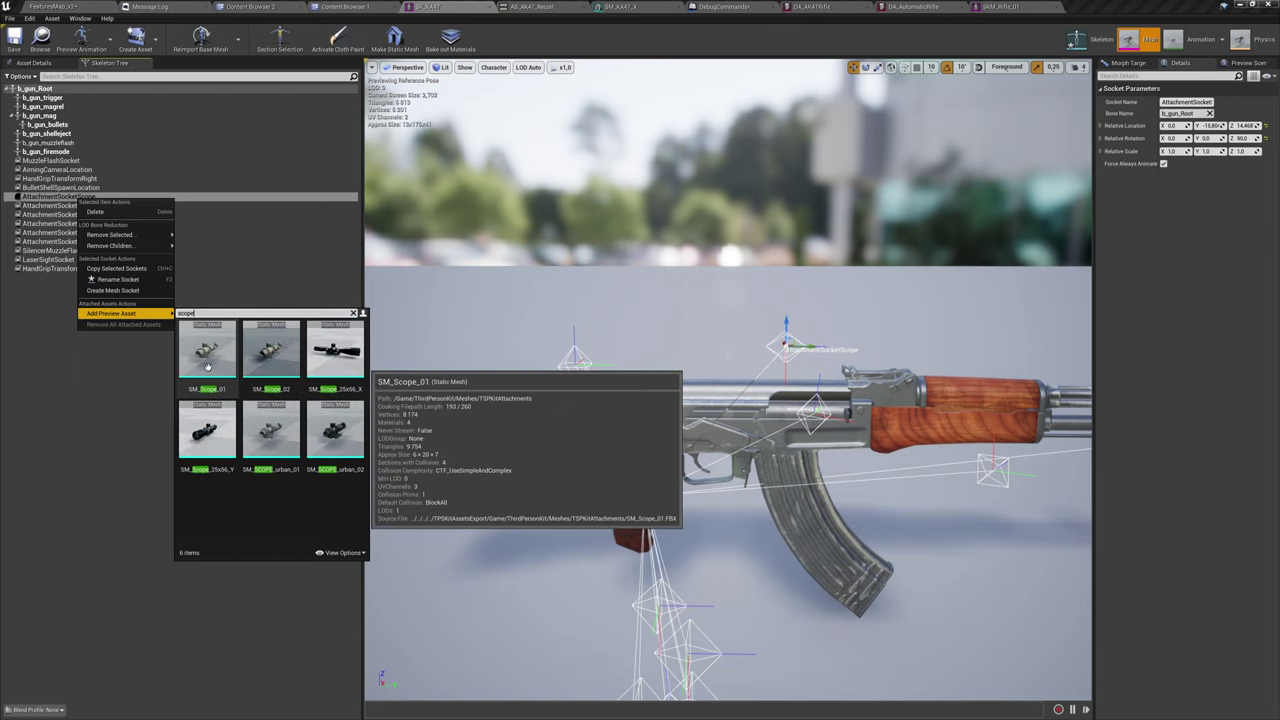
{"action": "scroll", "coordinate": [221, 369], "scroll_direction": "up", "scroll_amount": 3, "text": "ctrl"}
{"action": "scroll", "coordinate": [221, 369], "scroll_direction": "down", "scroll_amount": 3, "text": "ctrl"}
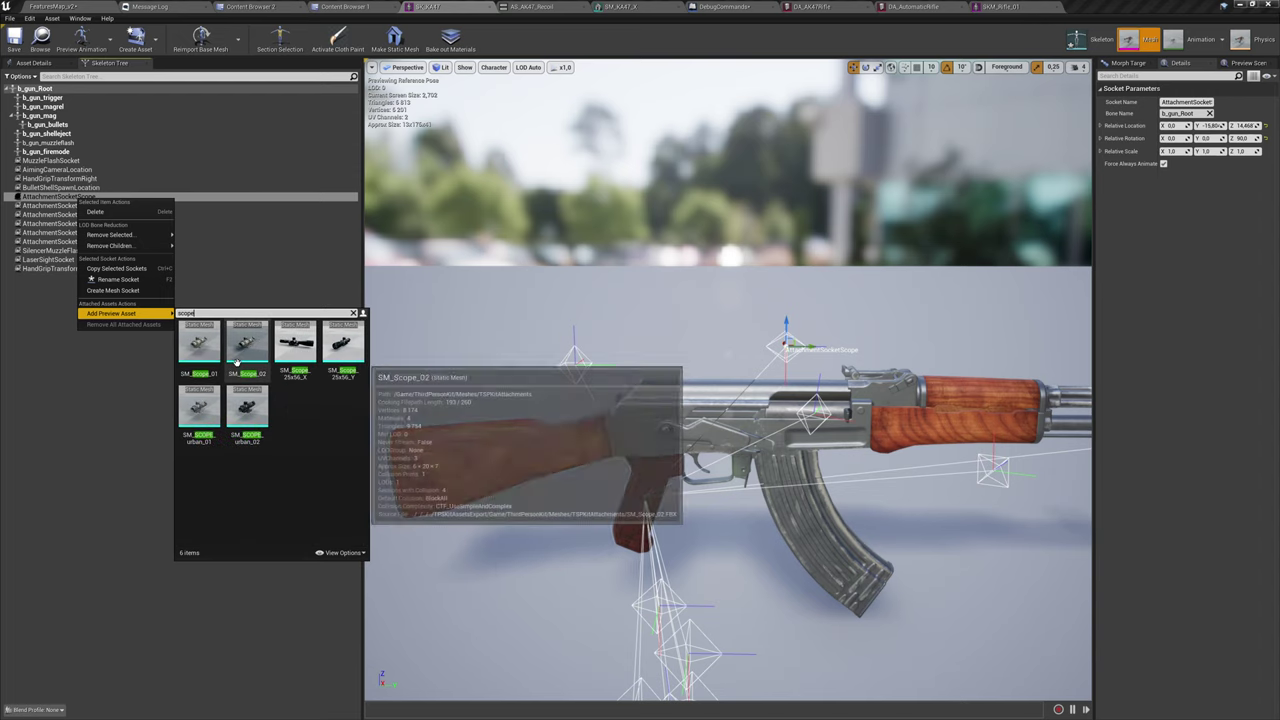
{"action": "left_click", "coordinate": [201, 351]}
Rotate the AttachmentSocketScope socket to X -90, Y 0 and Z 0 so the scope lies upright along the barrel.
{"action": "left_click_drag", "start_coordinate": [728, 420], "coordinate": [770, 500], "text": "alt"}
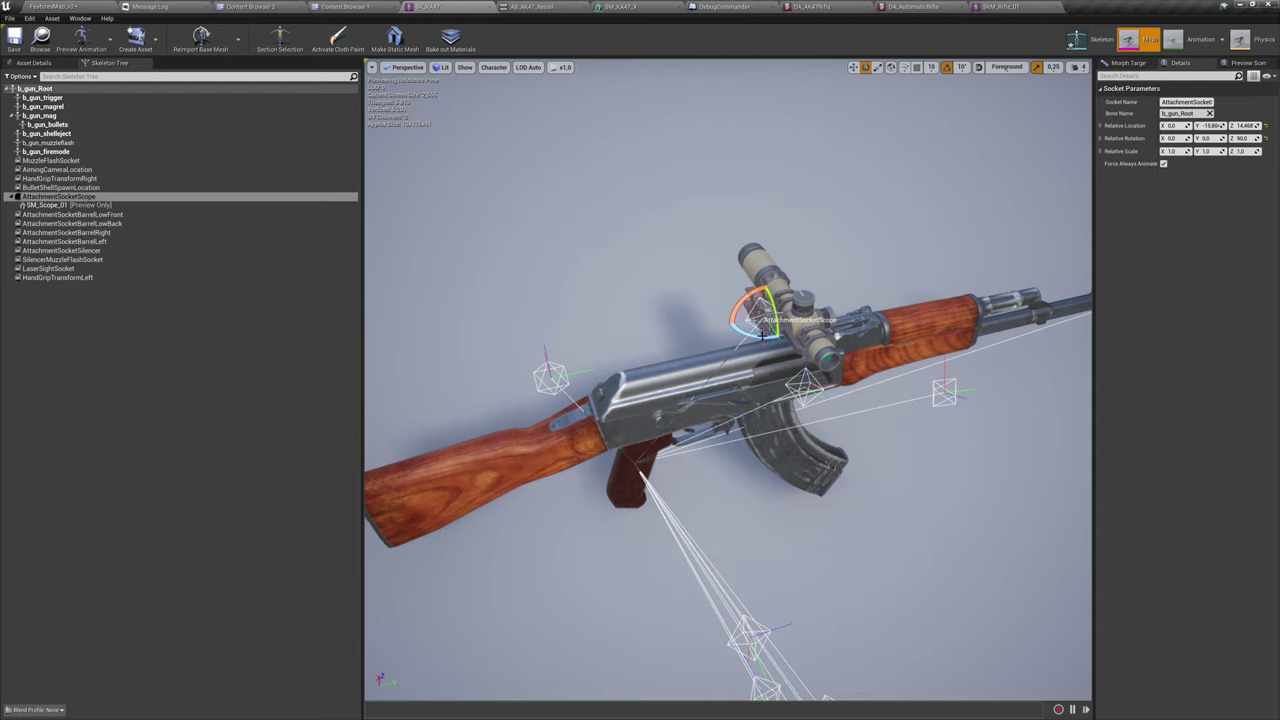
{"action": "left_click_drag", "start_coordinate": [762, 336], "coordinate": [1014, 344]}
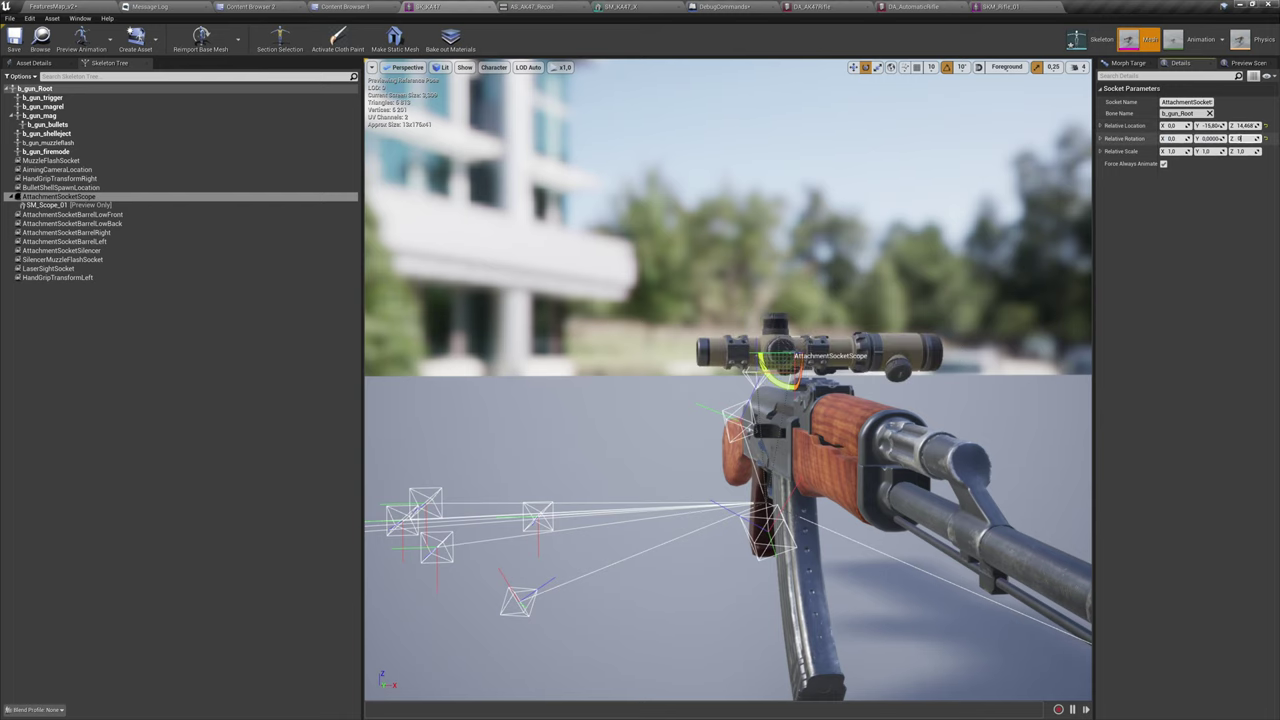
{"action": "left_click_drag", "start_coordinate": [802, 327], "coordinate": [1000, 370], "text": "alt"}
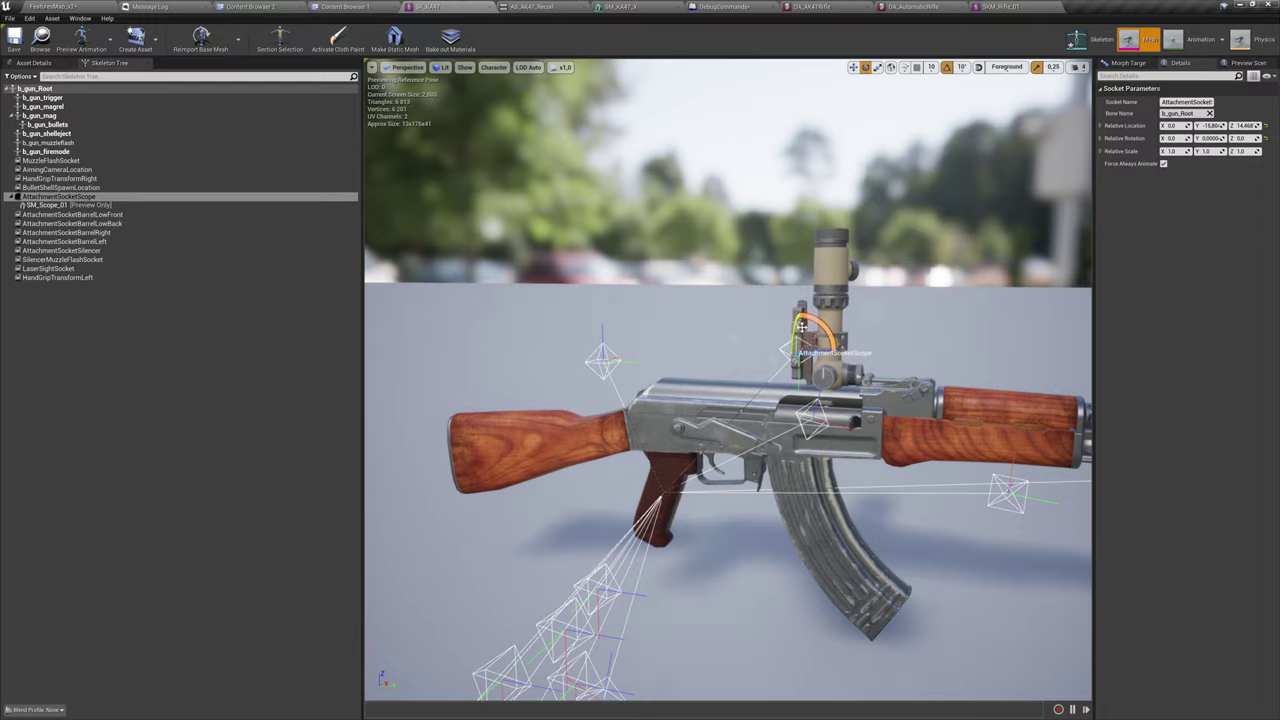
{"action": "left_click_drag", "start_coordinate": [780, 335], "coordinate": [645, 322], "text": "alt"}
{"action": "left_click_drag", "start_coordinate": [965, 322], "coordinate": [972, 349], "text": "alt"}
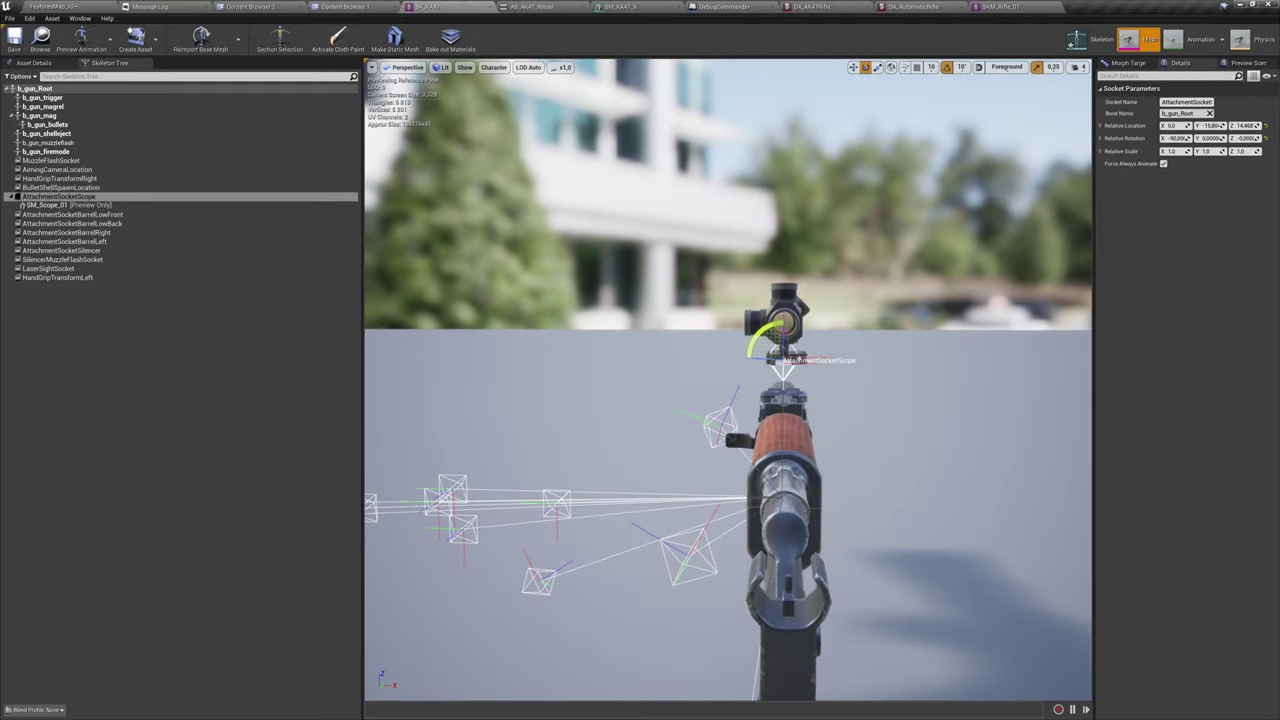
Check the scope's alignment from the front and try turning the AttachmentSocketScope socket 180° about the vertical axis.
{"action": "scroll", "coordinate": [972, 349], "scroll_direction": "up", "scroll_amount": 6}
{"action": "mouse_move", "coordinate": [972, 349]}
{"action": "middle_mouse_down"}
{"action": "mouse_move", "coordinate": [1035, 352]}
{"action": "mouse_move", "coordinate": [972, 349]}
{"action": "middle_mouse_up"}
{"action": "scroll", "coordinate": [972, 349], "scroll_direction": "down", "scroll_amount": 5}
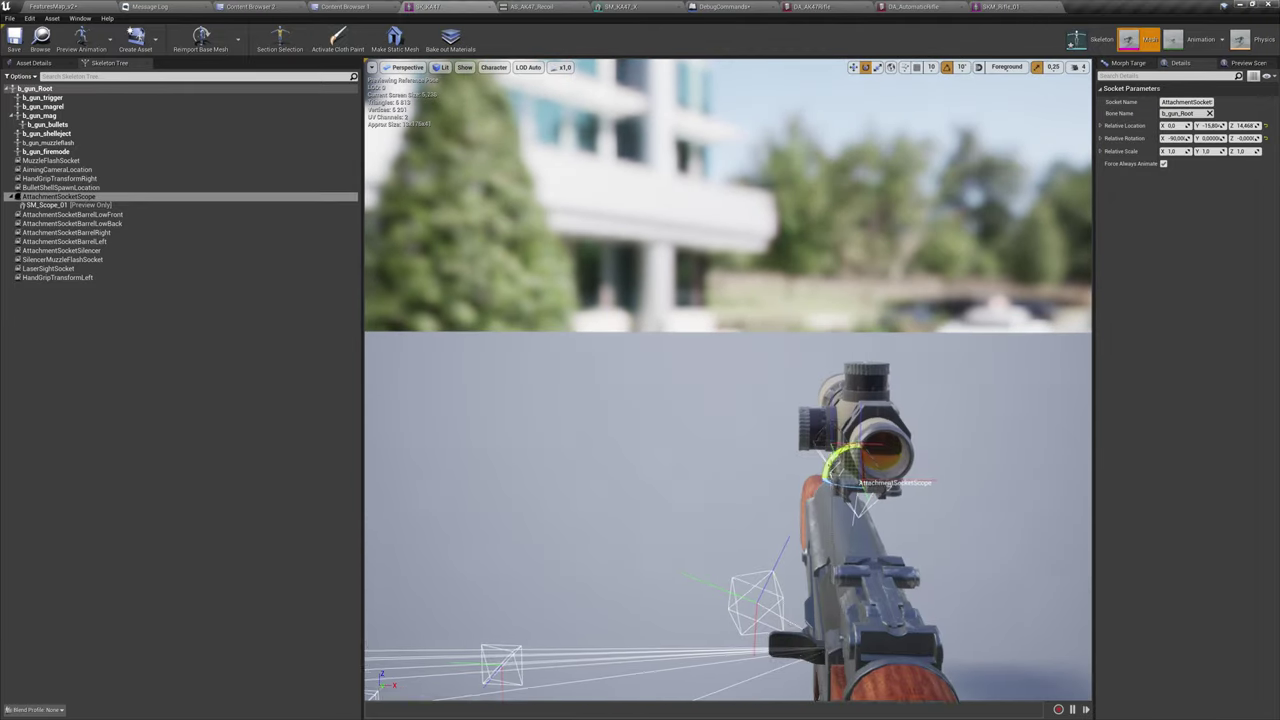
{"action": "left_click_drag", "start_coordinate": [972, 349], "coordinate": [948, 312], "text": "alt"}
{"action": "left_click_drag", "start_coordinate": [843, 371], "coordinate": [1015, 410], "text": "alt"}
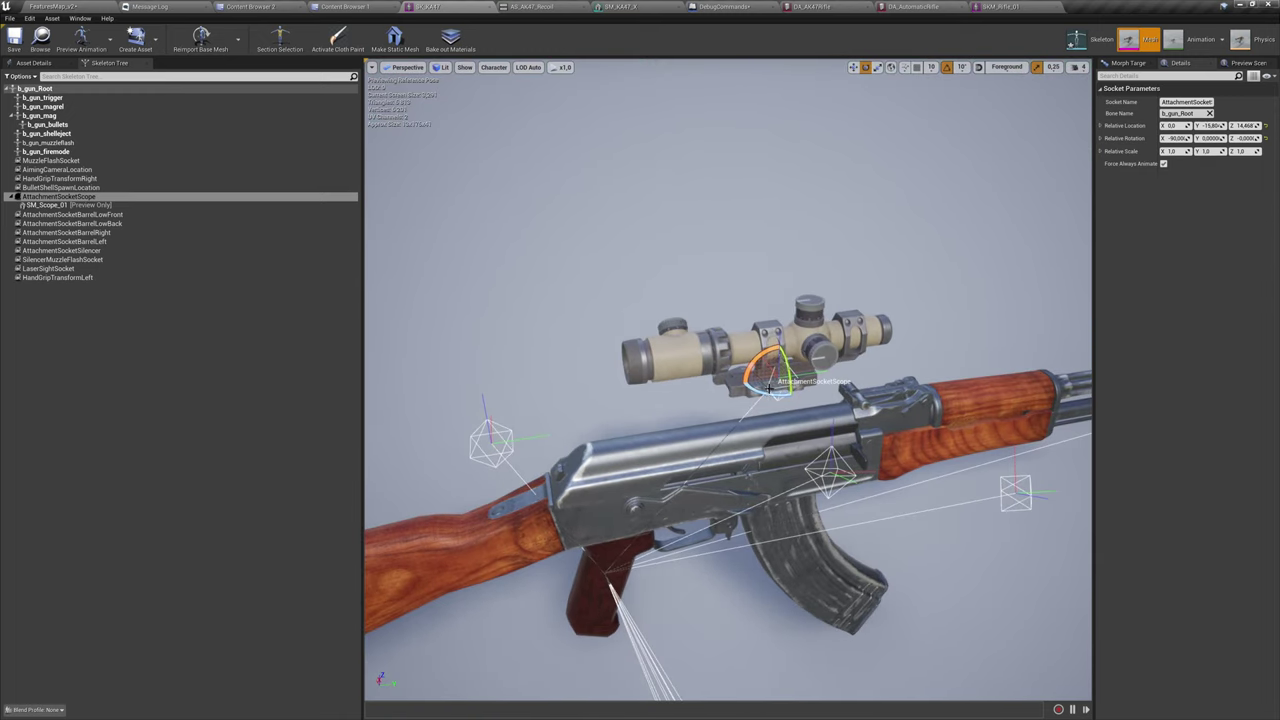
{"action": "left_click_drag", "start_coordinate": [770, 386], "coordinate": [762, 380]}
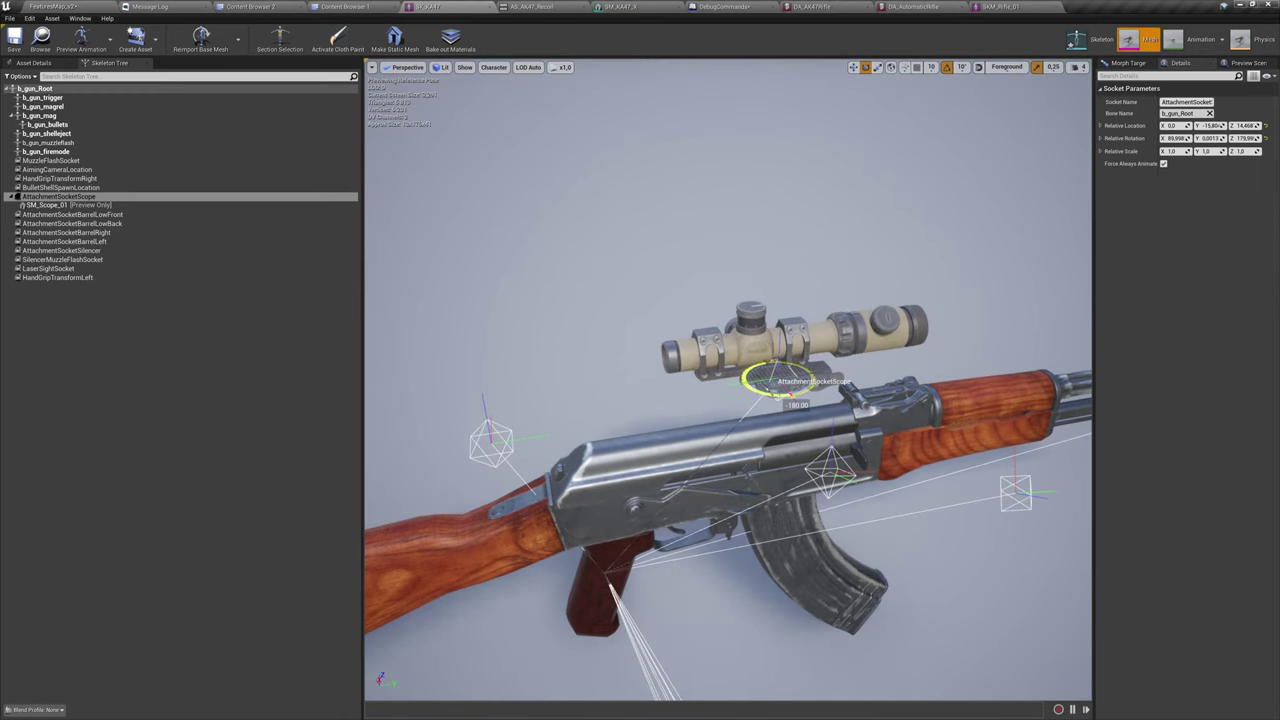
Lower the AttachmentSocketScope socket until the previewed scope rests on the AK-47's receiver, just behind the rear sight.
{"action": "left_click_drag", "start_coordinate": [836, 471], "coordinate": [900, 408], "text": "alt"}
{"action": "key", "text": "w"}
{"action": "left_click_drag", "start_coordinate": [705, 452], "coordinate": [755, 455]}
{"action": "right_click_drag", "start_coordinate": [755, 455], "coordinate": [915, 395]}
{"action": "left_click_drag", "start_coordinate": [915, 395], "coordinate": [715, 452], "text": "alt"}
{"action": "right_click_drag", "start_coordinate": [723, 503], "coordinate": [860, 489]}
{"action": "left_click_drag", "start_coordinate": [735, 502], "coordinate": [696, 403]}
{"action": "left_click", "coordinate": [748, 347]}
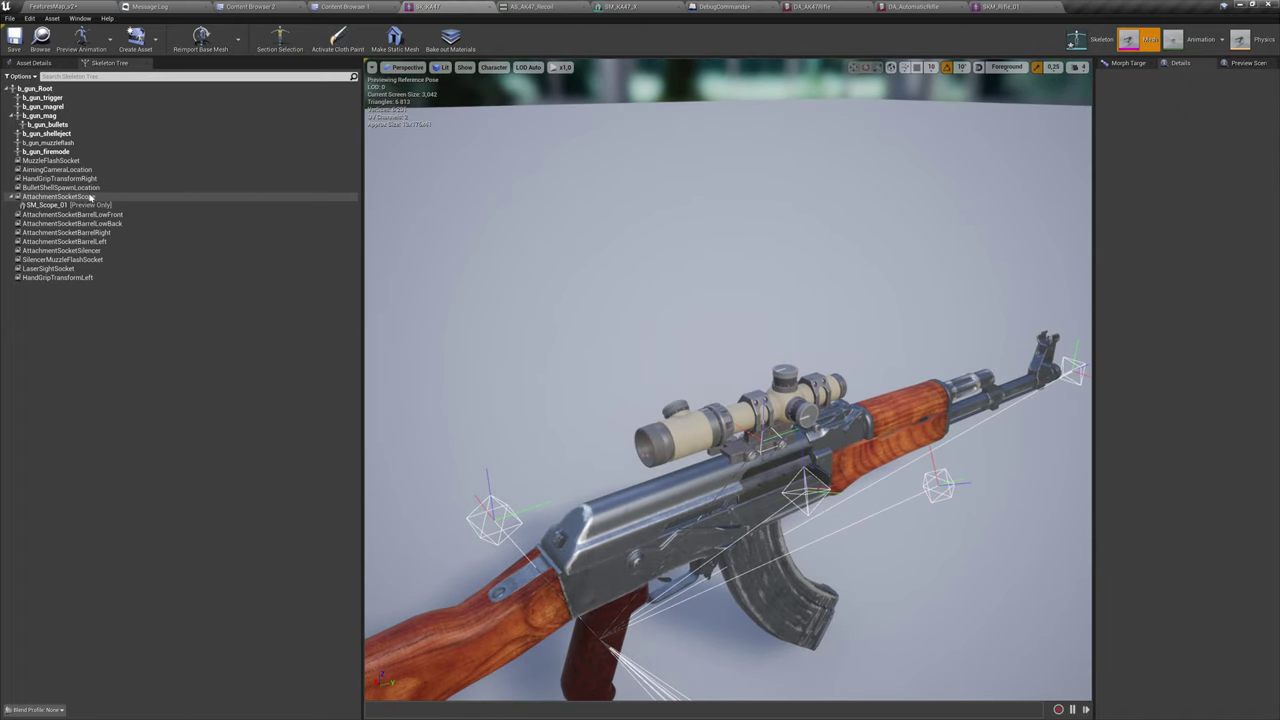
{"action": "left_click", "coordinate": [150, 196]}
{"action": "left_click_drag", "start_coordinate": [570, 405], "coordinate": [723, 315]}
Move the AttachmentSocketBarrelLowFront socket beneath the AK-47's handguard, in front of the magazine, at about Z 25.5.
{"action": "left_click", "coordinate": [115, 215]}
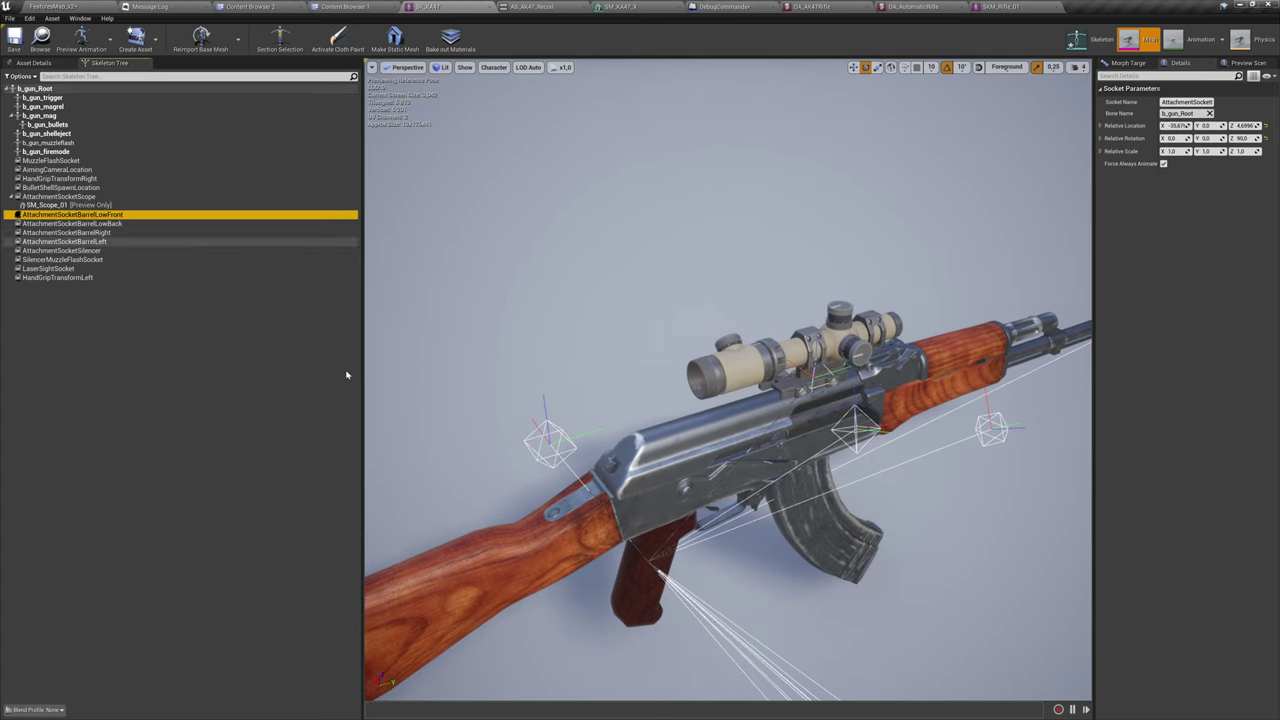
{"action": "mouse_move", "coordinate": [600, 410]}
{"action": "right_mouse_down"}
{"action": "mouse_move", "coordinate": [690, 330]}
{"action": "mouse_move", "coordinate": [618, 310]}
{"action": "mouse_move", "coordinate": [650, 318]}
{"action": "mouse_move", "coordinate": [615, 325]}
{"action": "mouse_move", "coordinate": [585, 385]}
{"action": "mouse_move", "coordinate": [610, 390]}
{"action": "right_mouse_up"}
{"action": "key", "text": "w"}
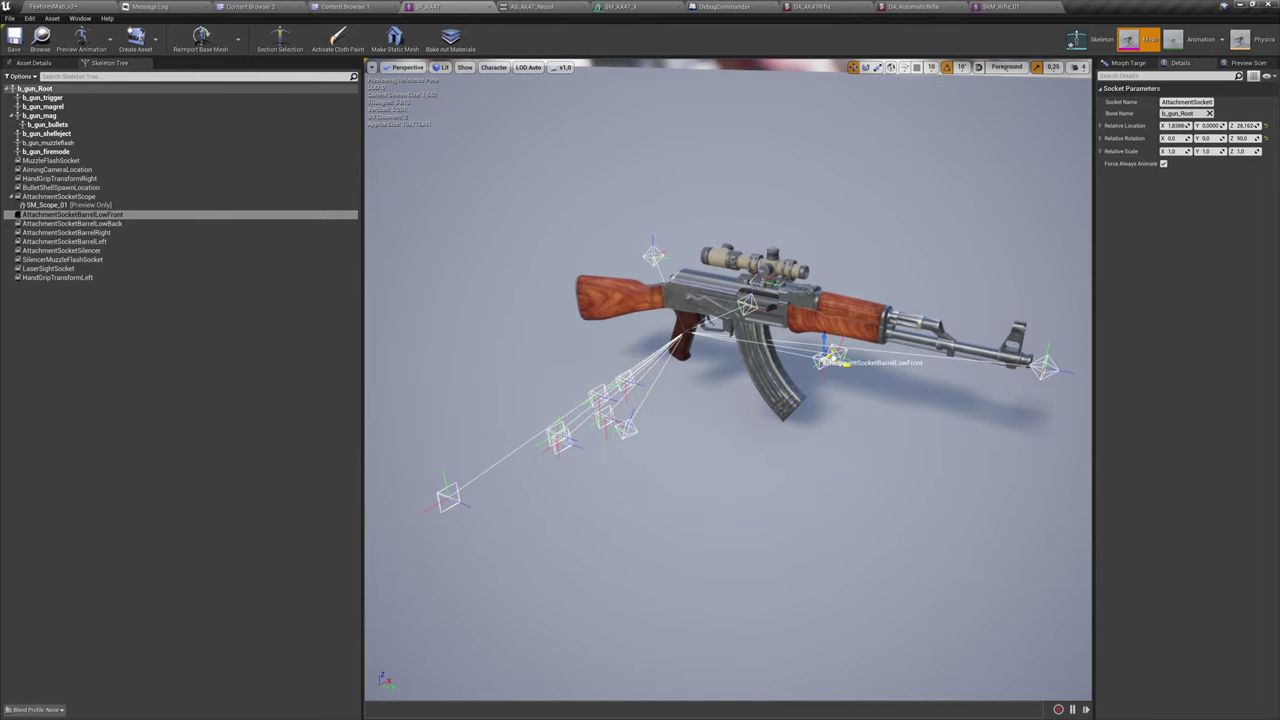
{"action": "key", "text": "f"}
{"action": "left_click_drag", "start_coordinate": [886, 360], "coordinate": [785, 388], "text": "alt"}
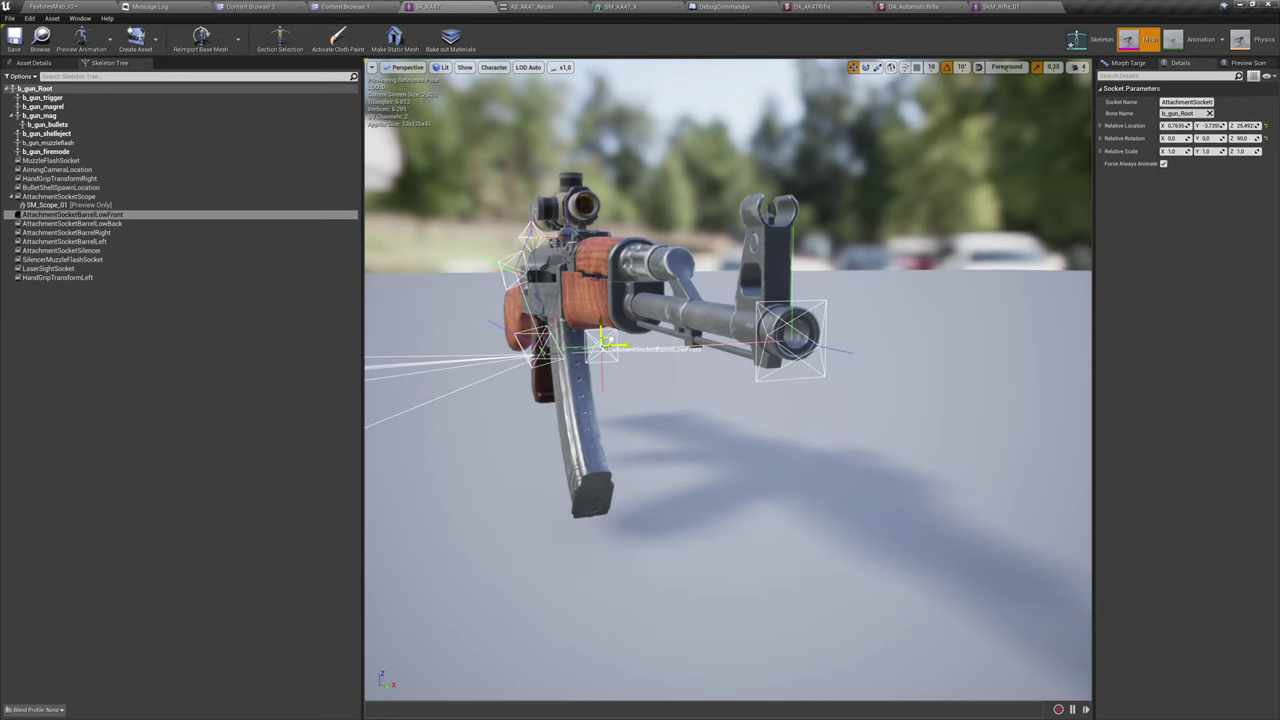
Attach the SM_Laser_02 mesh as a preview asset to the AttachmentSocketBarrelLowFront socket.
{"action": "right_click", "coordinate": [142, 214]}
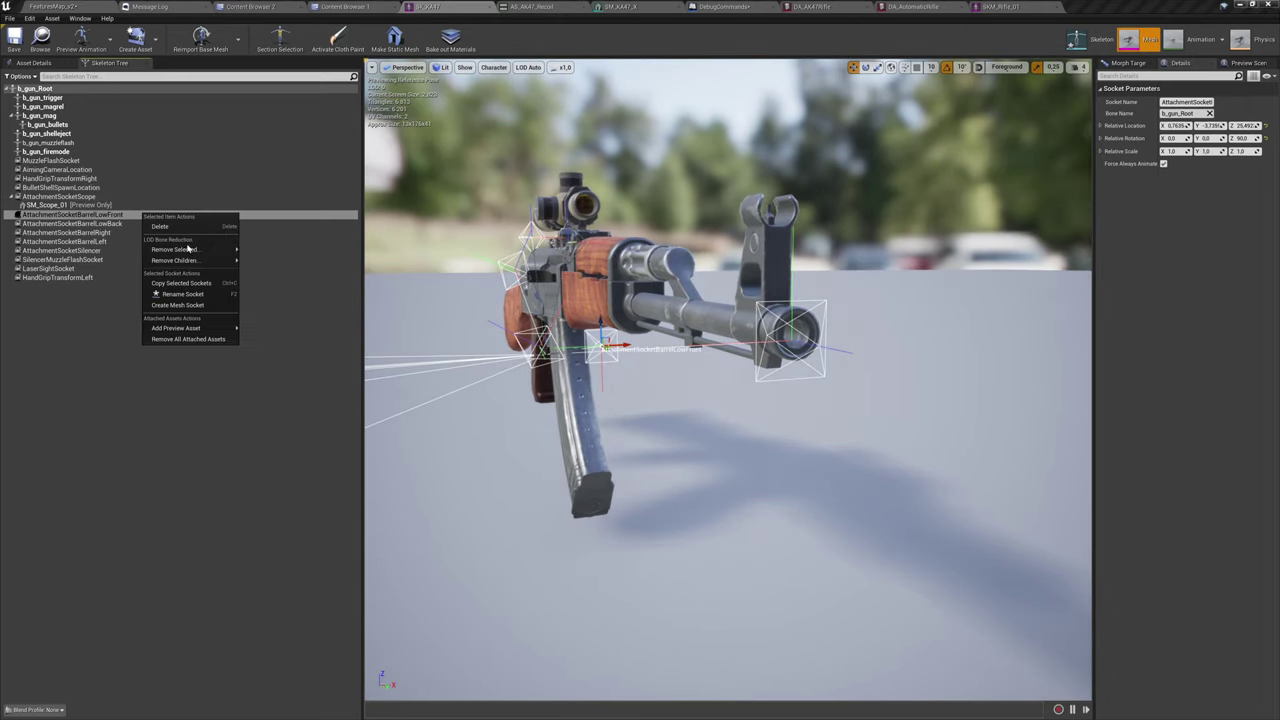
{"action": "mouse_move", "coordinate": [190, 329]}
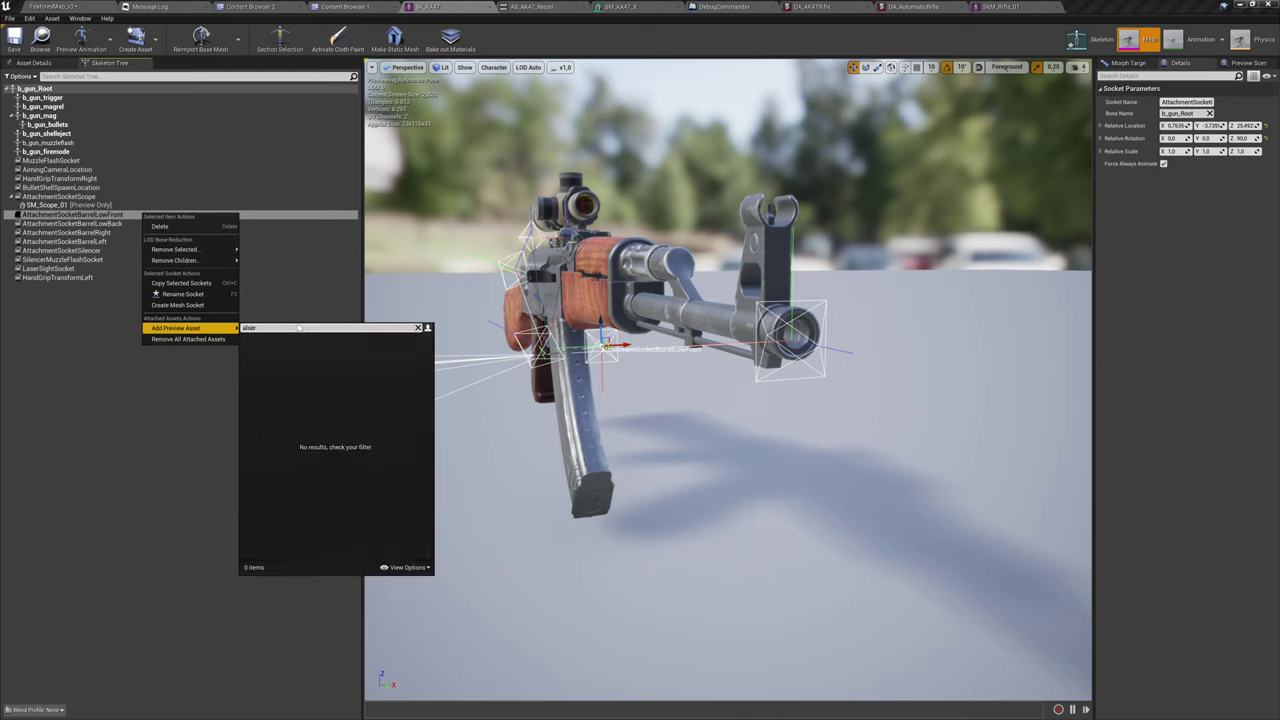
{"action": "type", "text": "aser"}
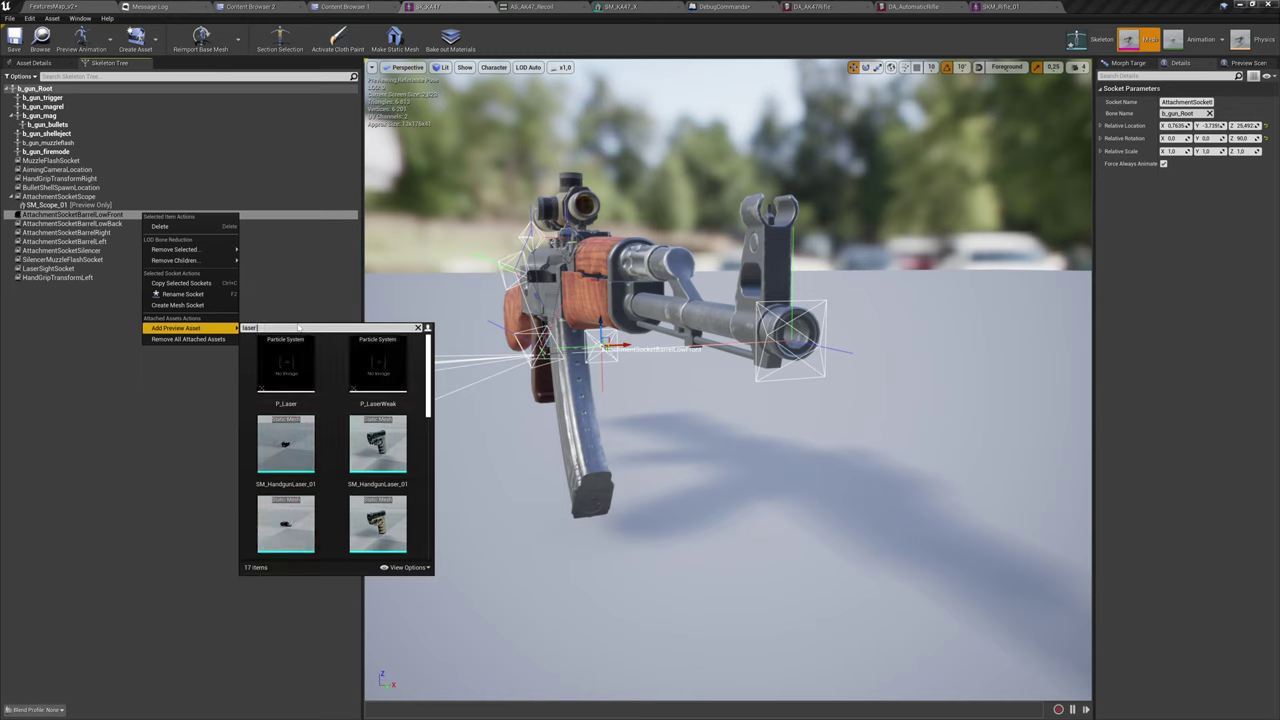
{"action": "type", "text": " sm_"}
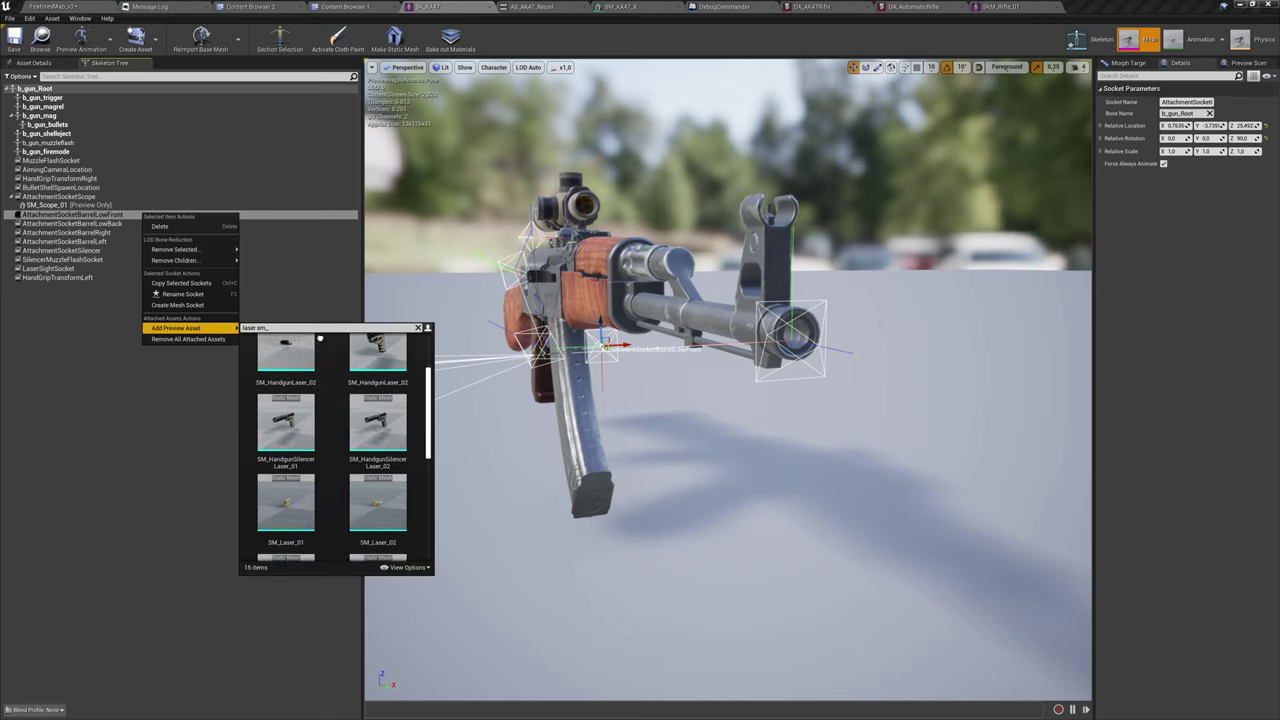
{"action": "scroll", "coordinate": [337, 430], "scroll_direction": "down", "scroll_amount": 3}
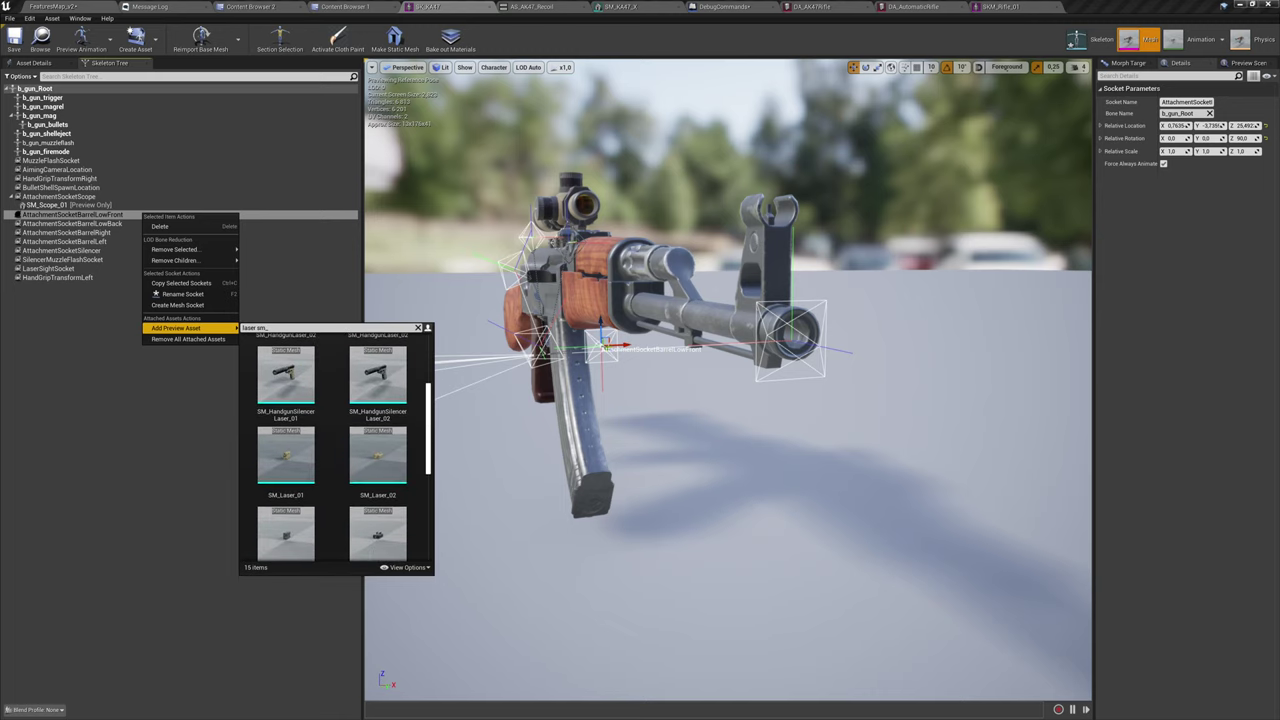
{"action": "left_click", "coordinate": [372, 436]}
{"action": "left_click_drag", "start_coordinate": [674, 443], "coordinate": [760, 382], "text": "alt"}
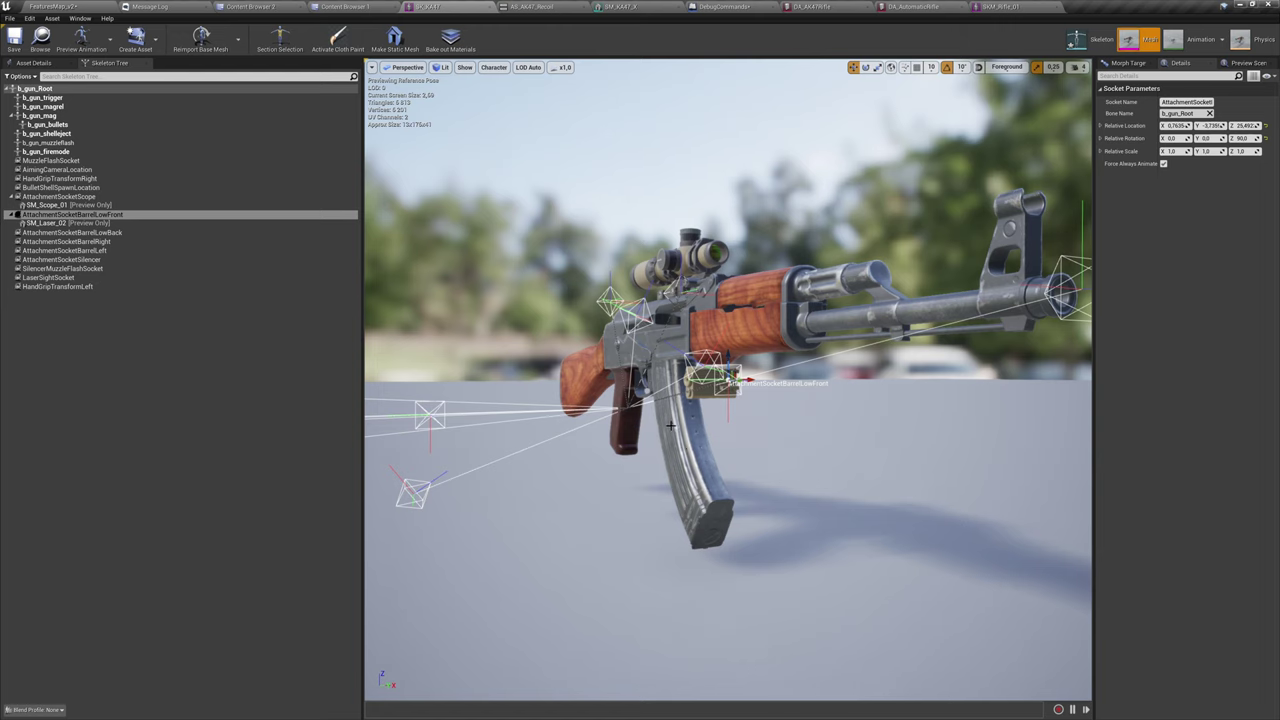
Reset the AttachmentSocketBarrelLowFront socket's relative rotation and set its relative location to X 0 and Y 0.
{"action": "scroll", "coordinate": [673, 426], "scroll_direction": "up", "scroll_amount": 5}
{"action": "scroll", "coordinate": [673, 426], "scroll_direction": "down", "scroll_amount": 4}
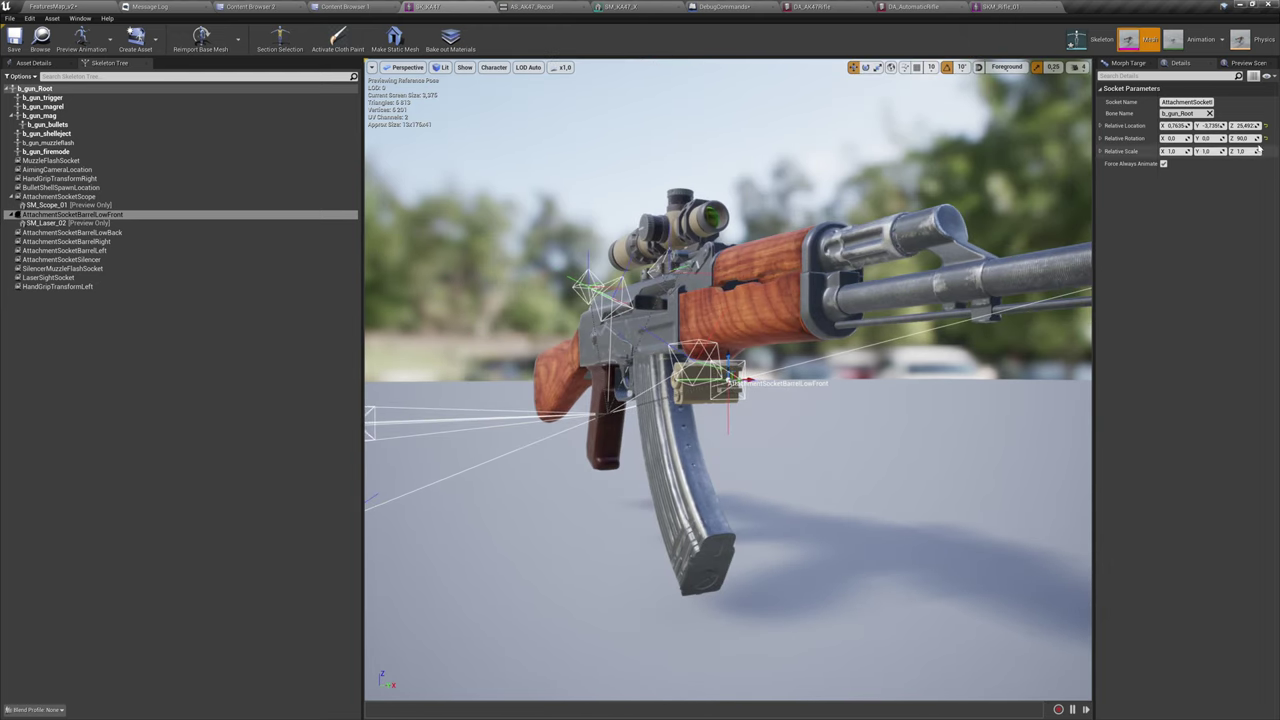
{"action": "left_click", "coordinate": [1266, 139]}
{"action": "left_click_drag", "start_coordinate": [700, 430], "coordinate": [600, 424], "text": "alt"}
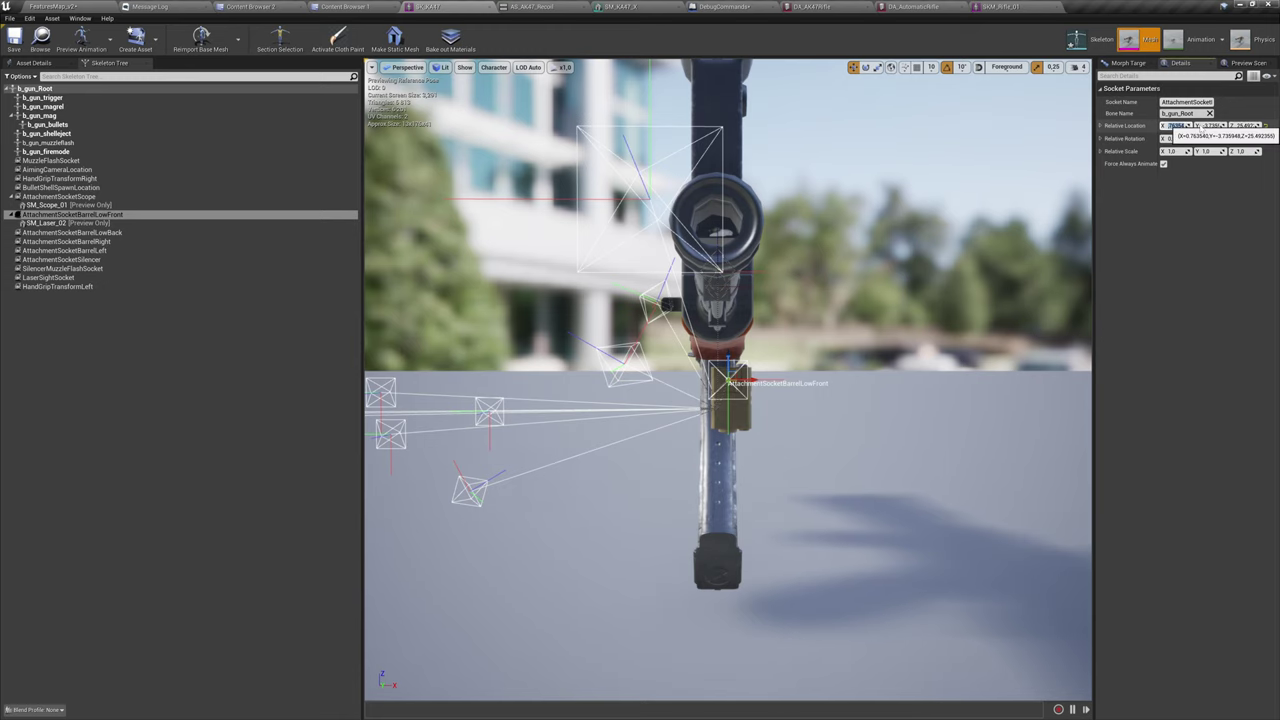
{"action": "type", "text": "0"}
{"action": "key", "text": "Return"}
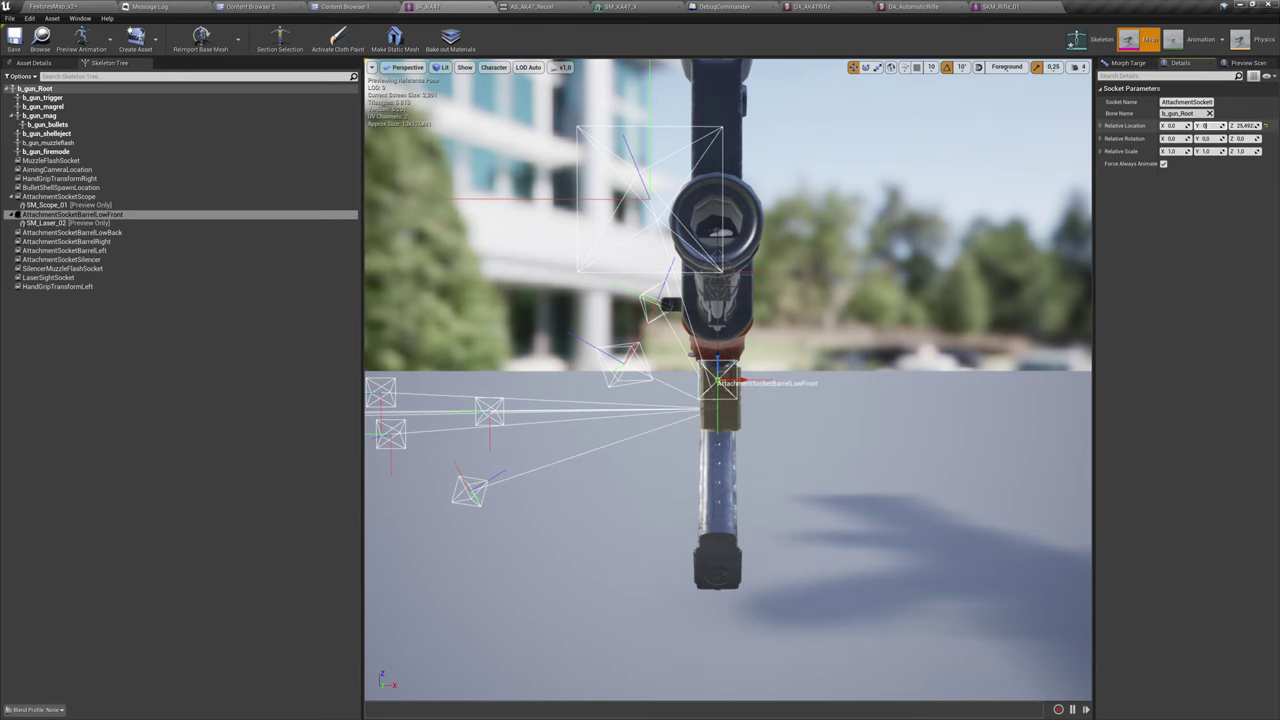
{"action": "key", "text": "Return"}
Rotate the AttachmentSocketBarrelLowFront socket to X -90° and move it up under the front of the wooden handguard, at about Z 32.1.
{"action": "left_click_drag", "start_coordinate": [764, 419], "coordinate": [905, 419], "text": "alt"}
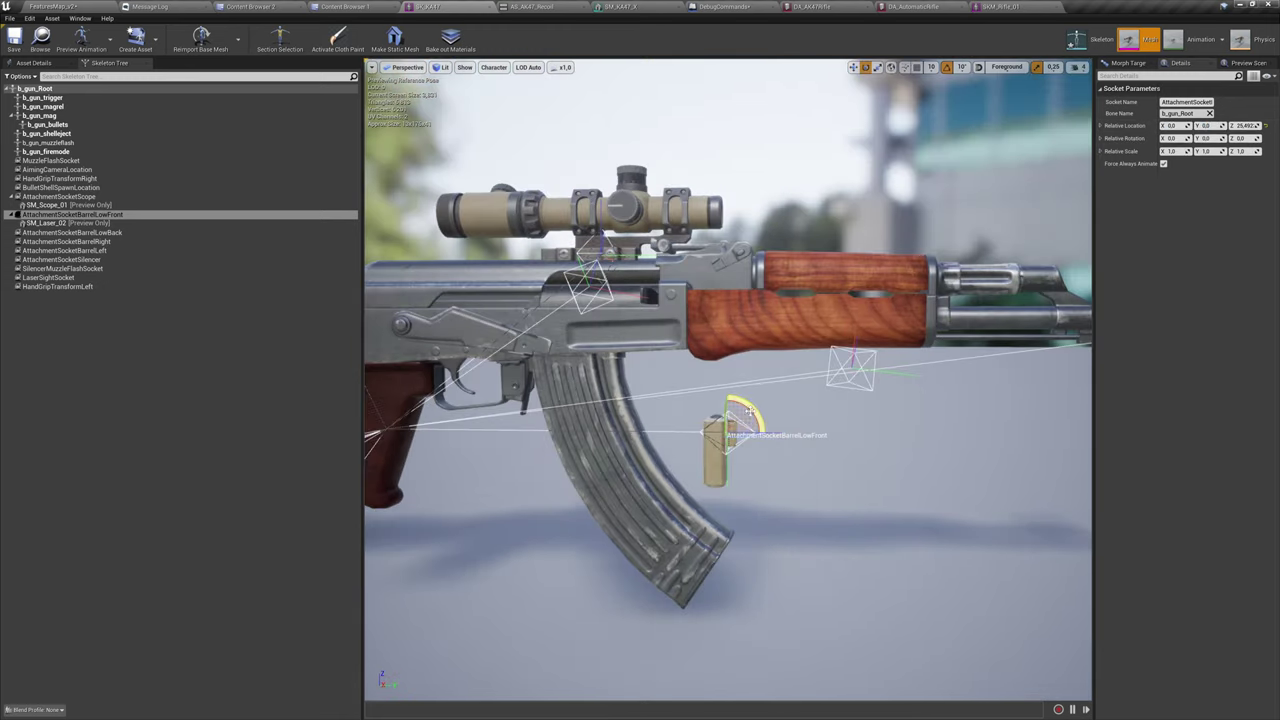
{"action": "left_click_drag", "start_coordinate": [748, 410], "coordinate": [705, 425]}
{"action": "left_click_drag", "start_coordinate": [933, 422], "coordinate": [902, 438], "text": "alt"}
{"action": "key", "text": "w"}
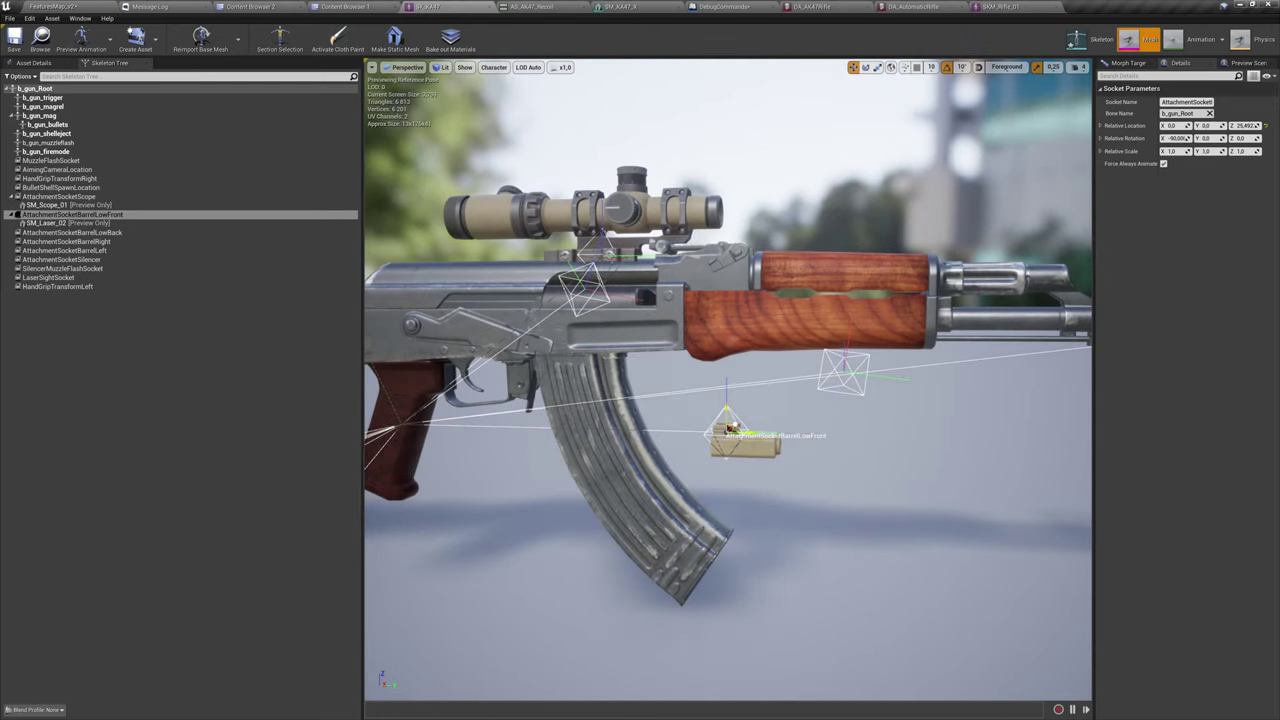
{"action": "left_click_drag", "start_coordinate": [733, 427], "coordinate": [868, 346]}
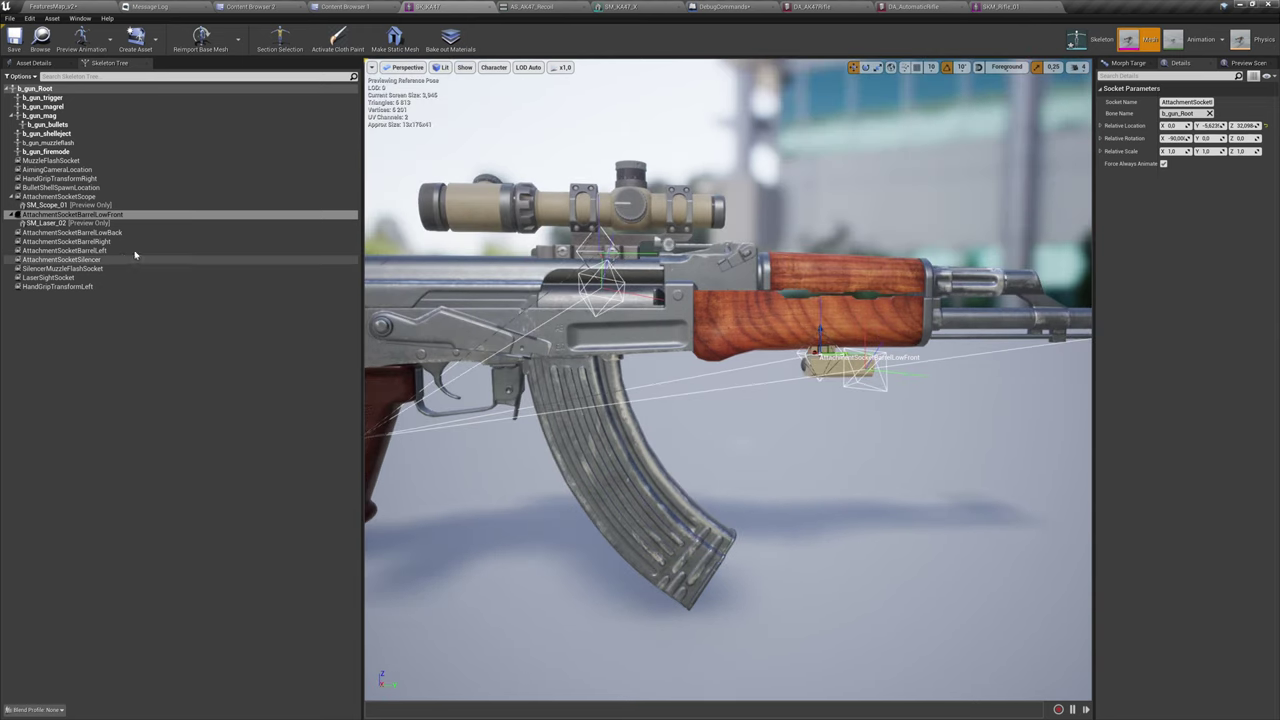
Move the AttachmentSocketBarrelLowBack socket beneath the rear of the handguard, at about Z 25.6, and reset its relative rotation.
{"action": "left_click", "coordinate": [148, 234]}
{"action": "left_click_drag", "start_coordinate": [705, 432], "coordinate": [802, 436]}
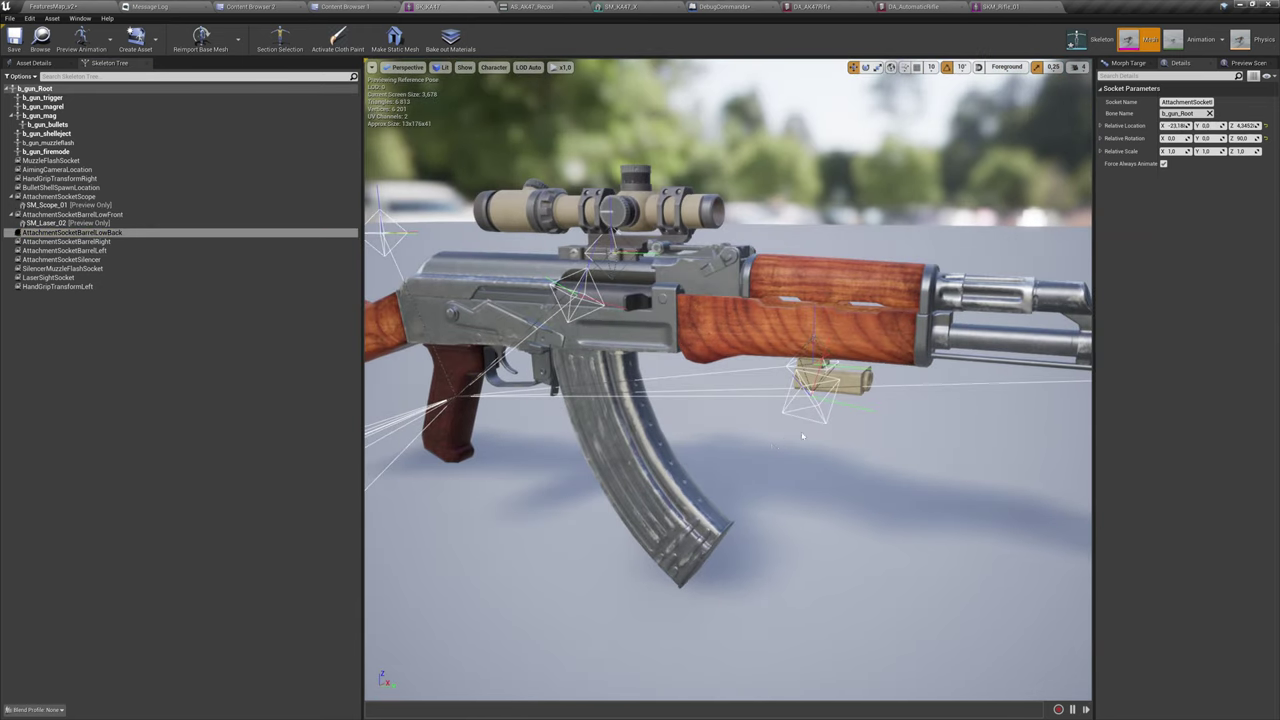
{"action": "right_click_drag", "start_coordinate": [569, 408], "coordinate": [500, 430]}
{"action": "left_click_drag", "start_coordinate": [505, 403], "coordinate": [943, 336]}
{"action": "left_click_drag", "start_coordinate": [943, 336], "coordinate": [1075, 345], "text": "alt"}
{"action": "left_click_drag", "start_coordinate": [828, 357], "coordinate": [941, 369]}
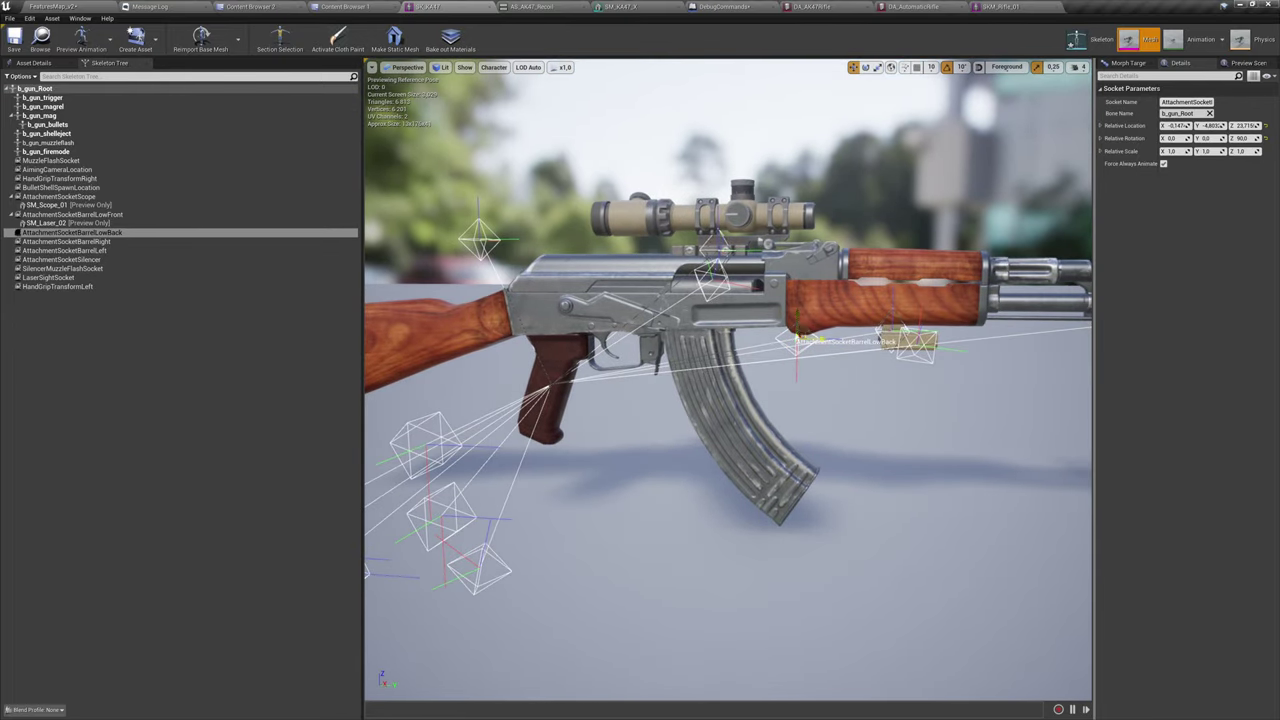
{"action": "left_click_drag", "start_coordinate": [826, 342], "coordinate": [823, 340]}
{"action": "mouse_move", "coordinate": [765, 450]}
{"action": "left_mouse_down", "text": "alt"}
{"action": "mouse_move", "coordinate": [588, 445]}
{"action": "mouse_move", "coordinate": [765, 450]}
{"action": "left_mouse_up", "text": "alt"}
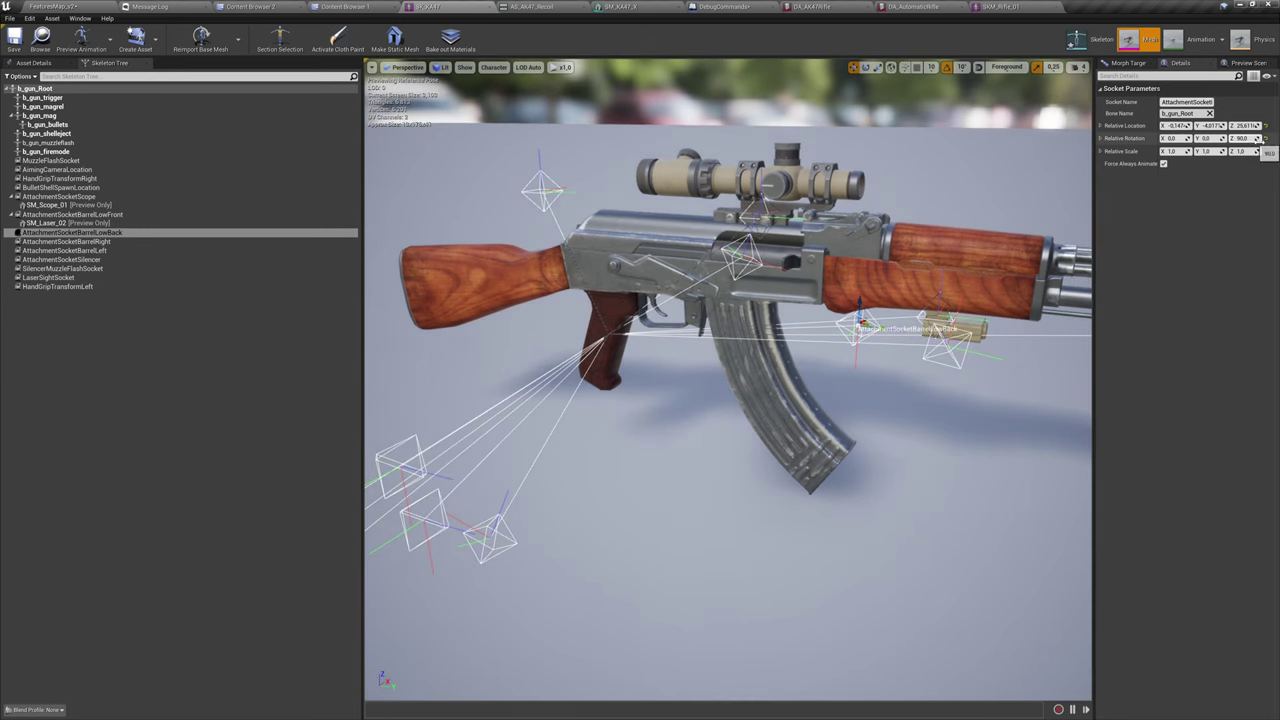
{"action": "left_click", "coordinate": [1266, 139]}
{"action": "left_click_drag", "start_coordinate": [808, 395], "coordinate": [735, 420], "text": "alt"}
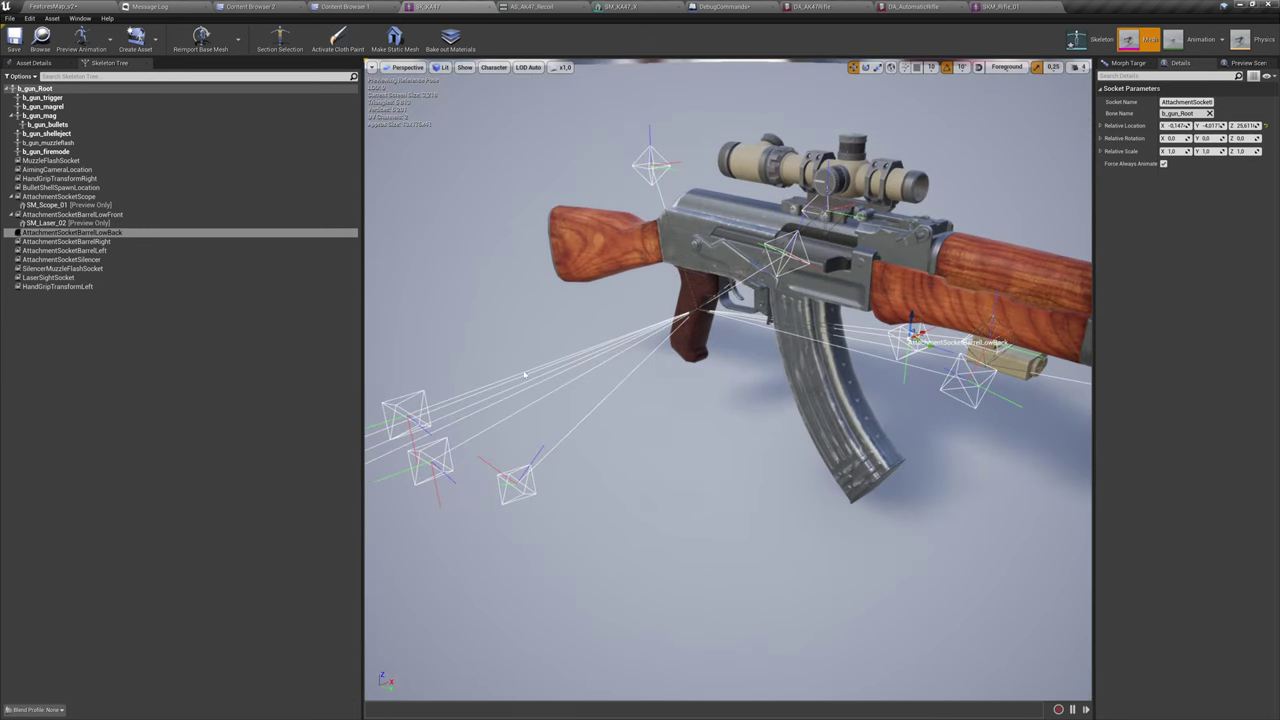
Move the AttachmentSocketBarrelRight socket to the right side of the handguard, at about X -3.7 and Z 32.1.
{"action": "left_click", "coordinate": [78, 242]}
{"action": "left_click_drag", "start_coordinate": [600, 400], "coordinate": [740, 338], "text": "alt"}
{"action": "scroll", "coordinate": [561, 408], "scroll_direction": "down", "scroll_amount": 5}
{"action": "scroll", "coordinate": [561, 408], "scroll_direction": "up", "scroll_amount": 1}
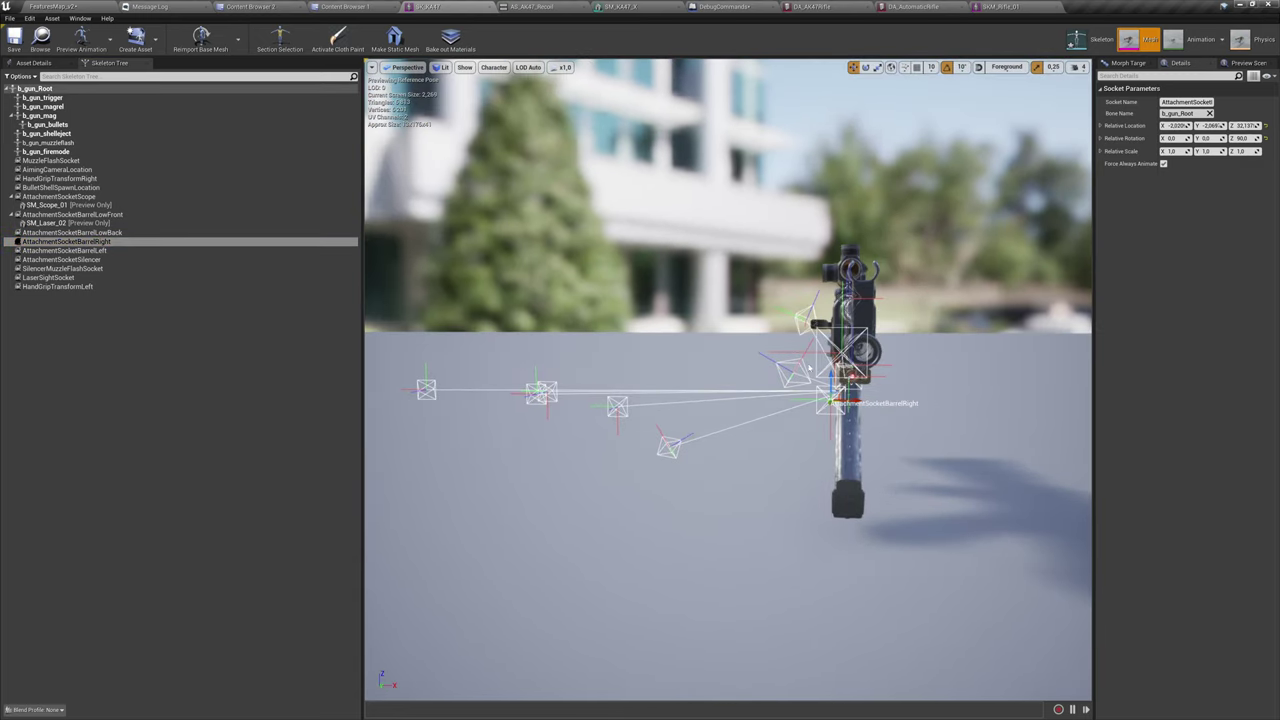
{"action": "left_click_drag", "start_coordinate": [810, 368], "coordinate": [848, 398]}
{"action": "scroll", "coordinate": [852, 393], "scroll_direction": "up", "scroll_amount": 3}
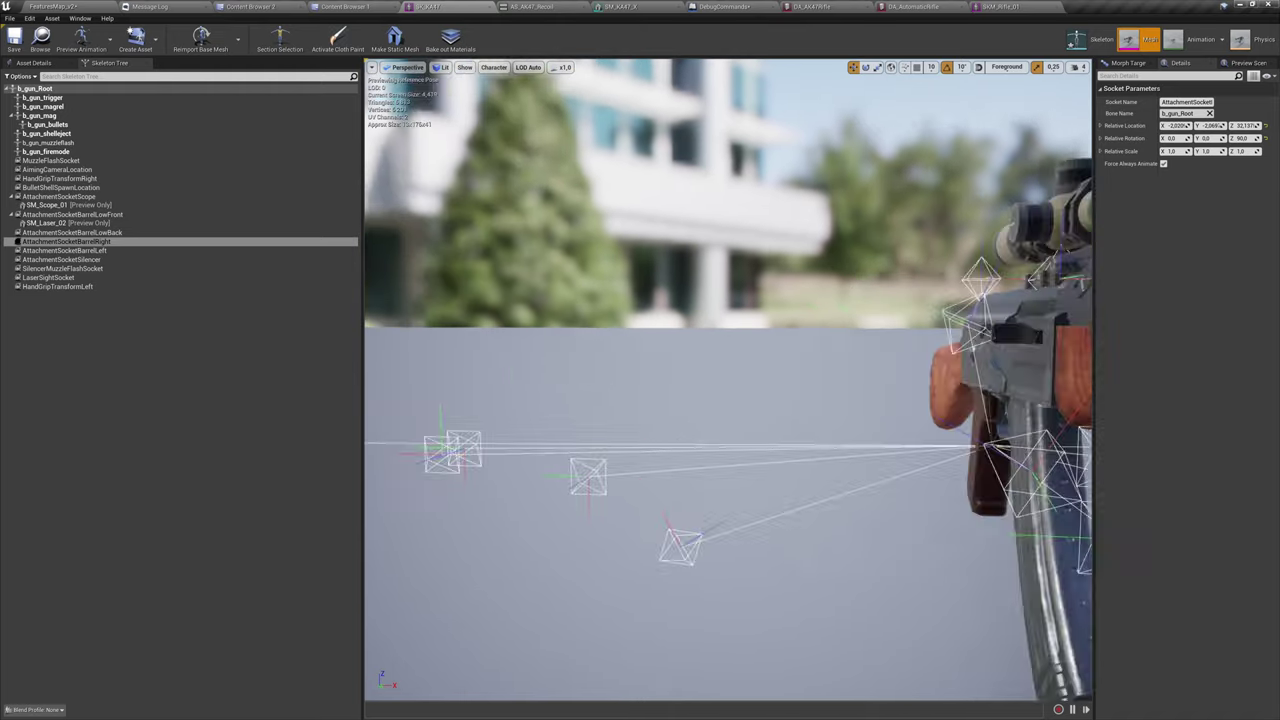
{"action": "scroll", "coordinate": [852, 393], "scroll_direction": "down", "scroll_amount": 2}
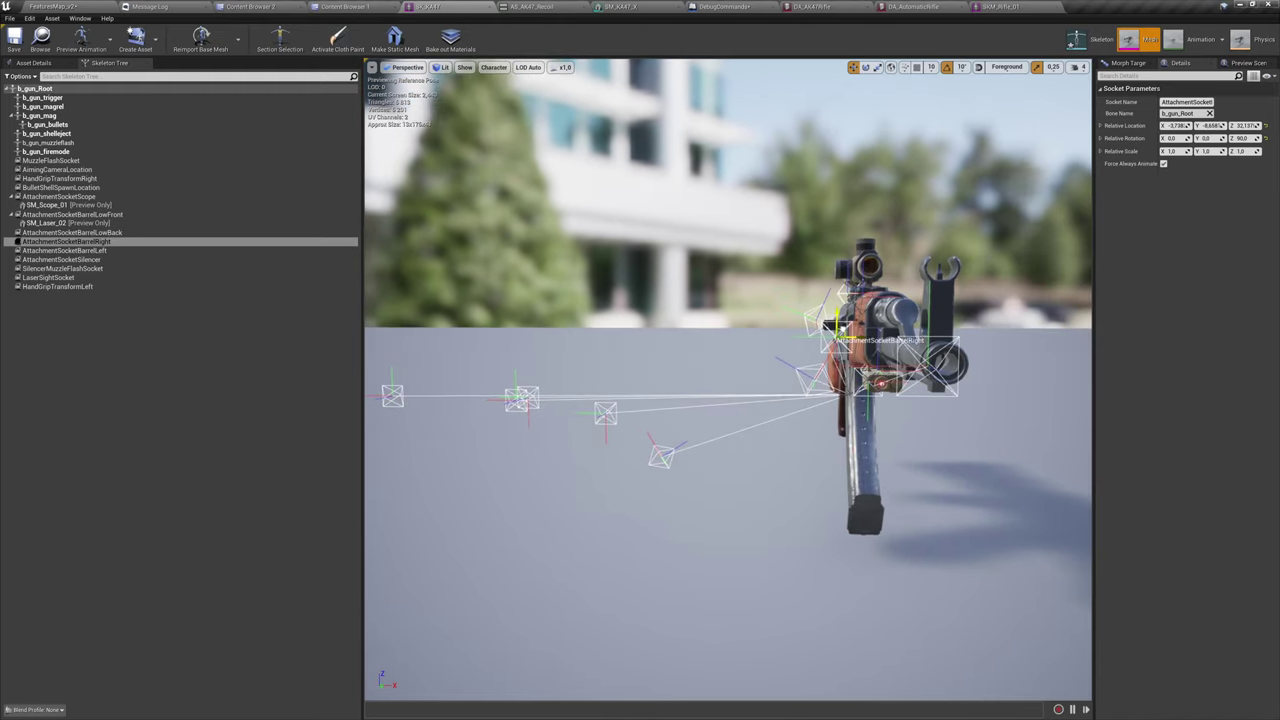
Move the AttachmentSocketBarrelLeft socket to the left side of the handguard, at about X 3.3 and Z 31.8.
{"action": "left_click", "coordinate": [99, 250]}
{"action": "right_click_drag", "start_coordinate": [570, 424], "coordinate": [588, 420]}
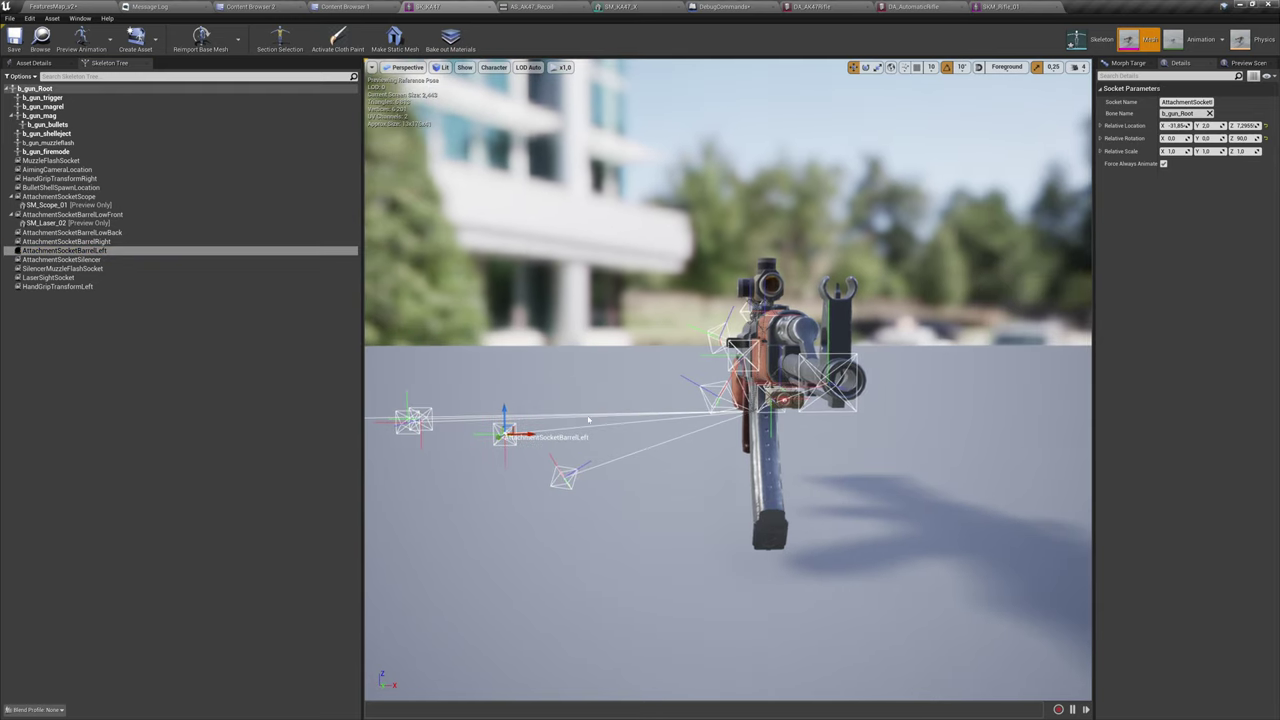
{"action": "key", "text": "f"}
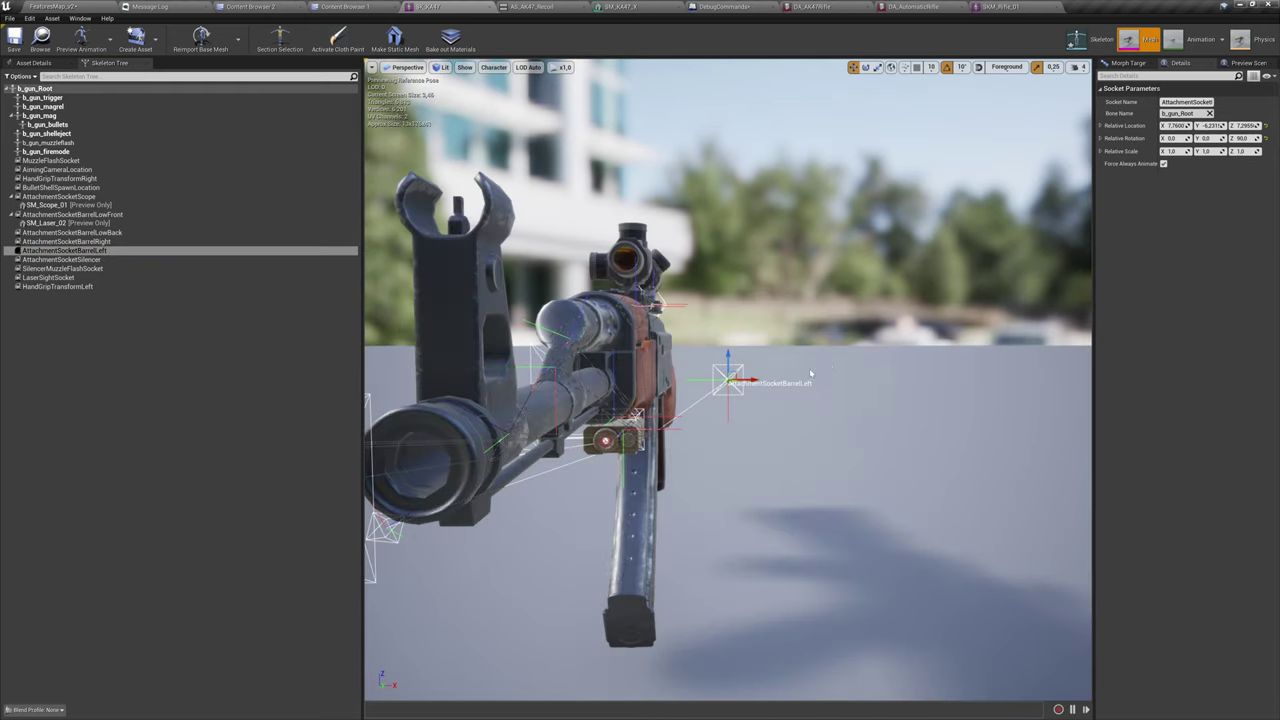
{"action": "left_click_drag", "start_coordinate": [809, 368], "coordinate": [600, 425], "text": "alt"}
{"action": "left_click_drag", "start_coordinate": [720, 386], "coordinate": [442, 288]}
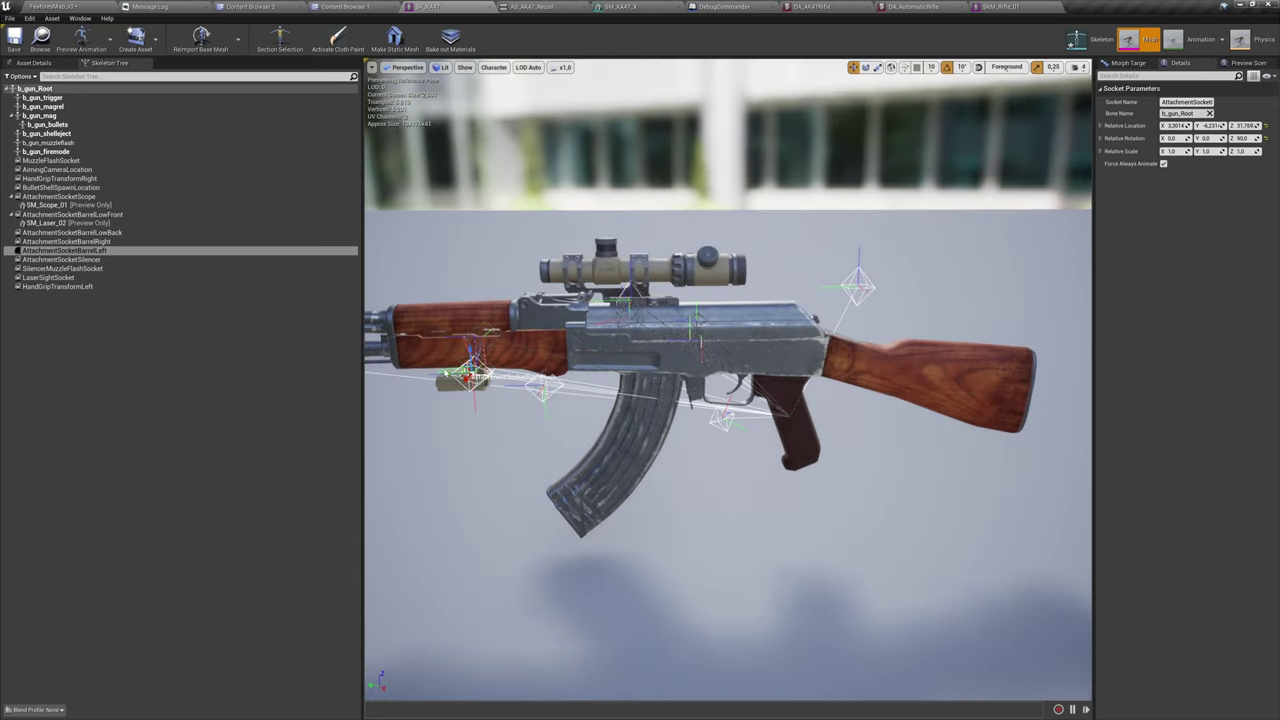
{"action": "mouse_move", "coordinate": [466, 367]}
{"action": "left_mouse_down"}
{"action": "mouse_move", "coordinate": [443, 330]}
{"action": "mouse_move", "coordinate": [461, 347]}
{"action": "left_mouse_up"}
{"action": "left_click_drag", "start_coordinate": [461, 347], "coordinate": [665, 415], "text": "alt"}
Move the AttachmentSocketSilencer socket forward past the end of the AK-47's muzzle, at about Z 70.5.
{"action": "left_click", "coordinate": [103, 260]}
{"action": "left_click_drag", "start_coordinate": [500, 380], "coordinate": [690, 370], "text": "alt"}
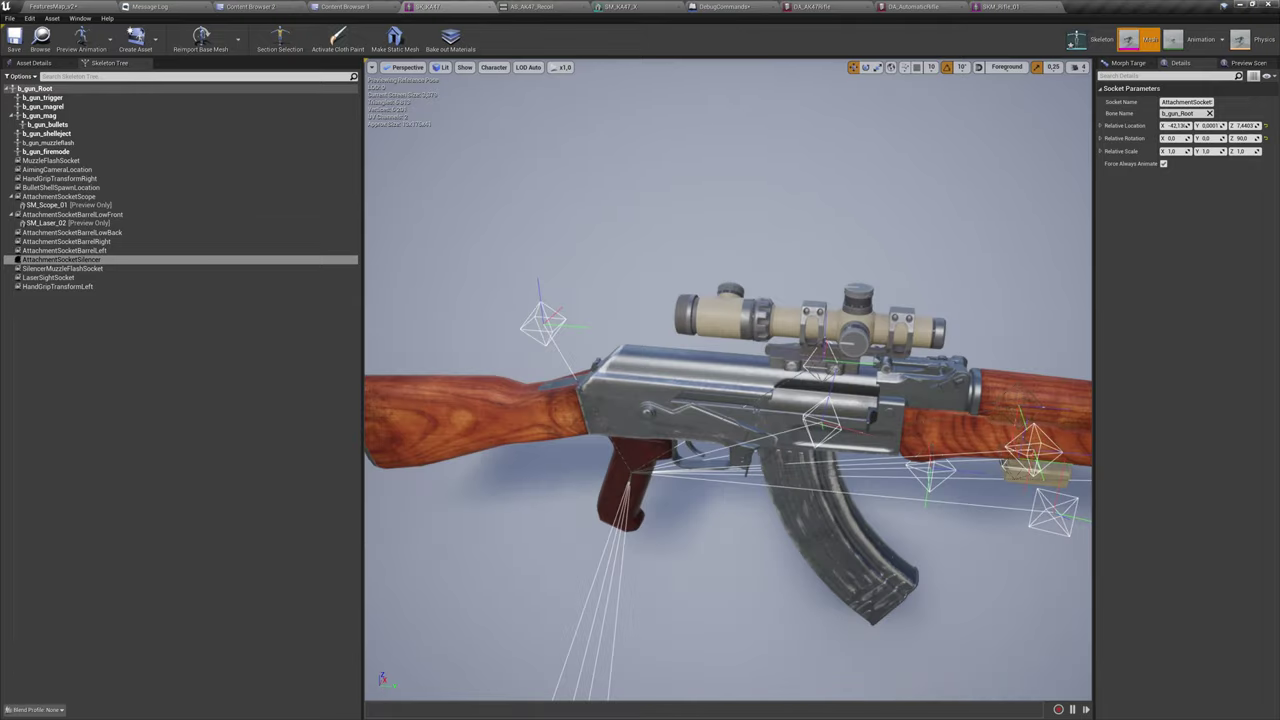
{"action": "scroll", "coordinate": [690, 370], "scroll_direction": "down", "scroll_amount": 5}
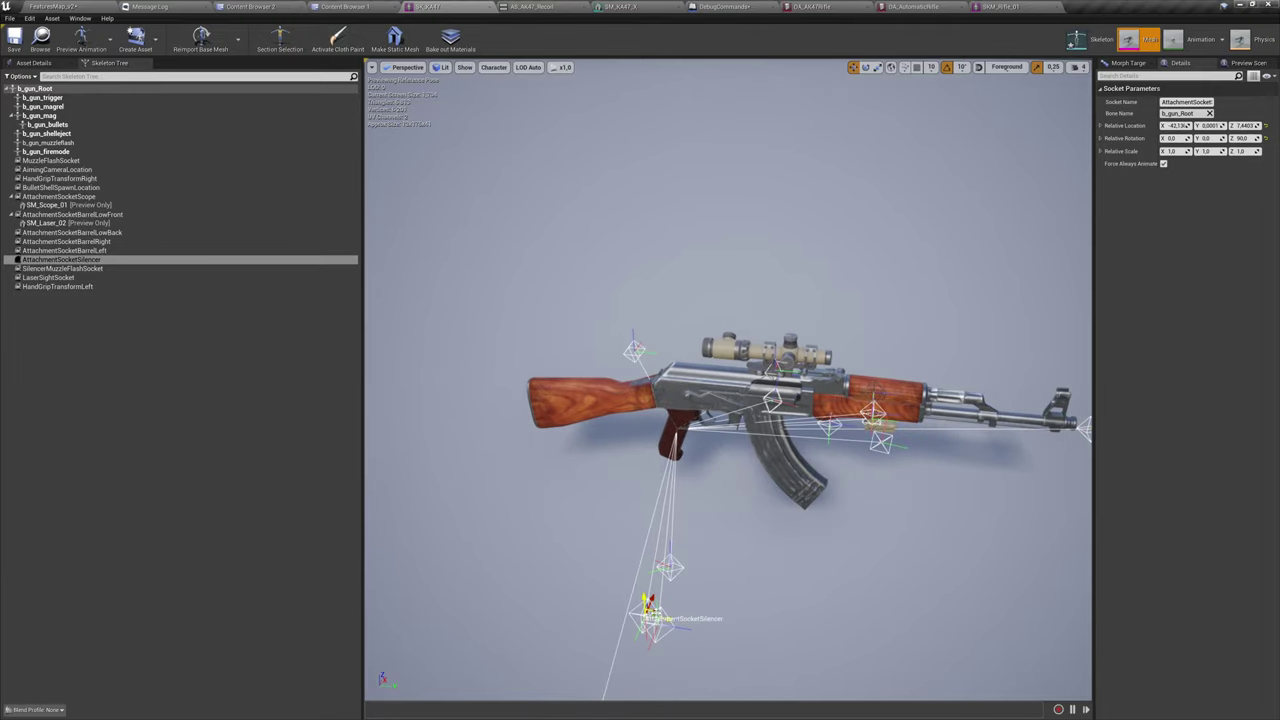
{"action": "left_click_drag", "start_coordinate": [657, 612], "coordinate": [1048, 432]}
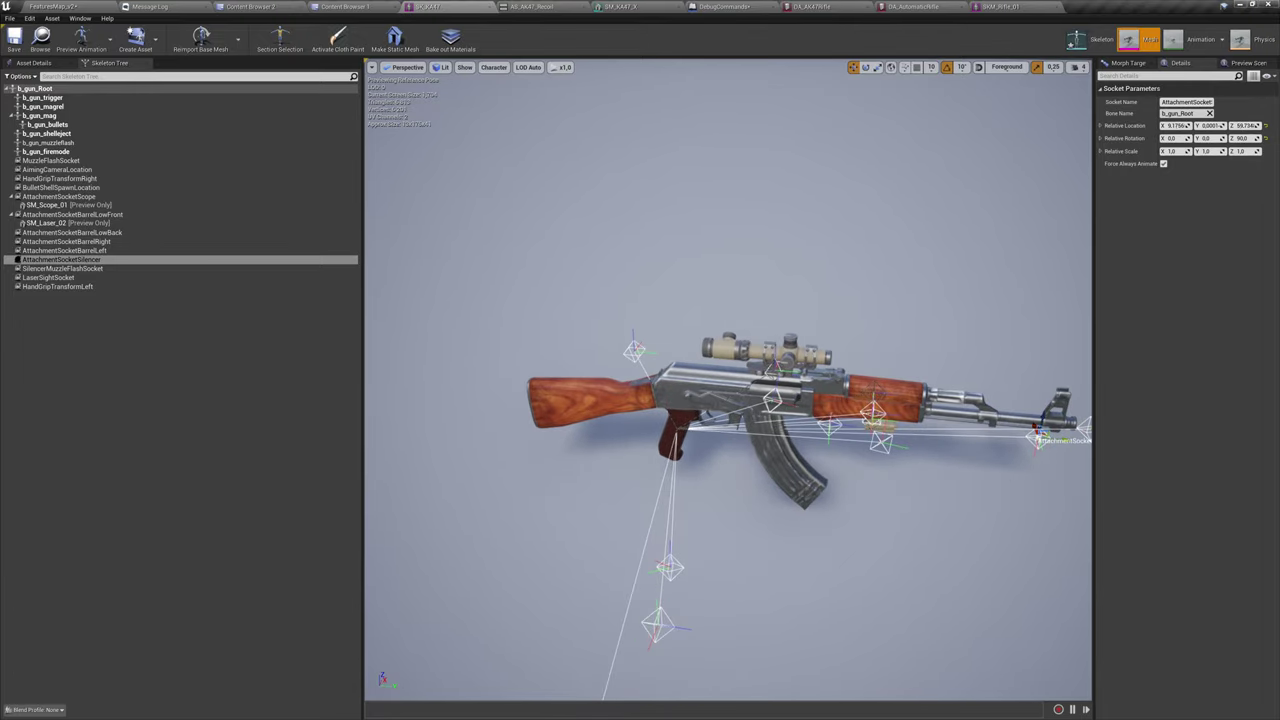
{"action": "right_click_drag", "start_coordinate": [1048, 432], "coordinate": [1090, 410]}
{"action": "key", "text": "f"}
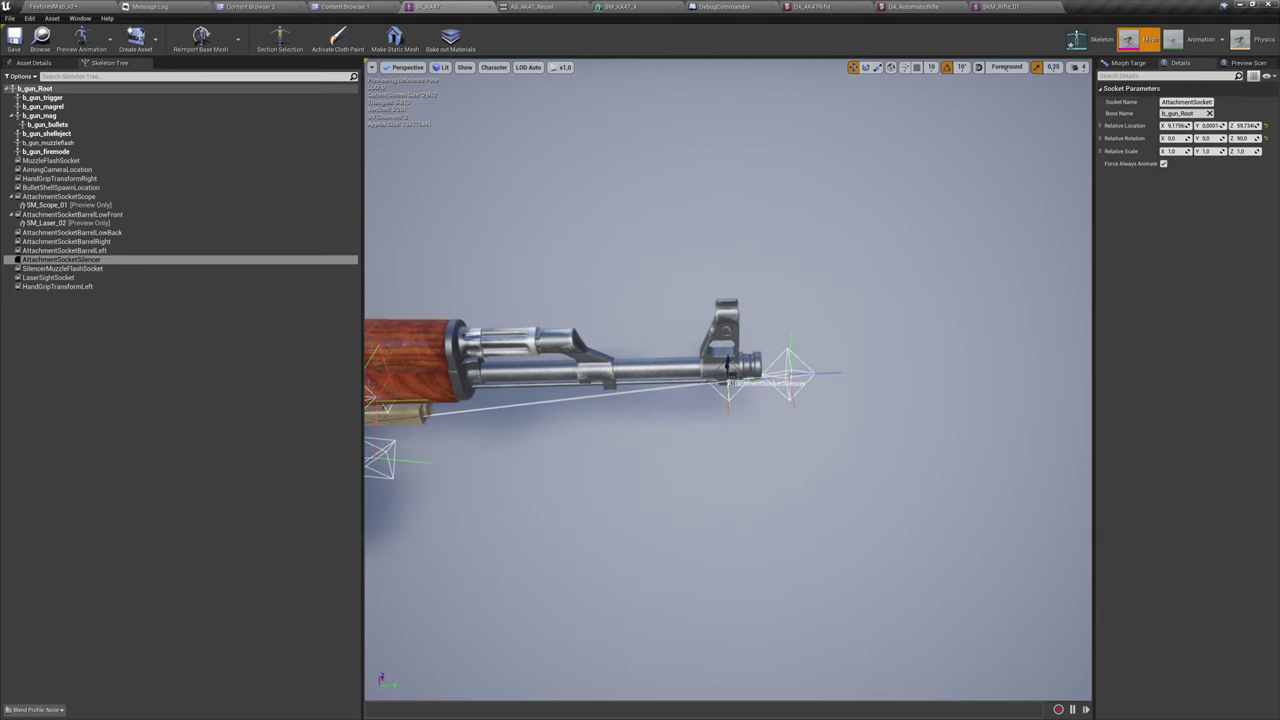
{"action": "left_click_drag", "start_coordinate": [753, 379], "coordinate": [867, 379]}
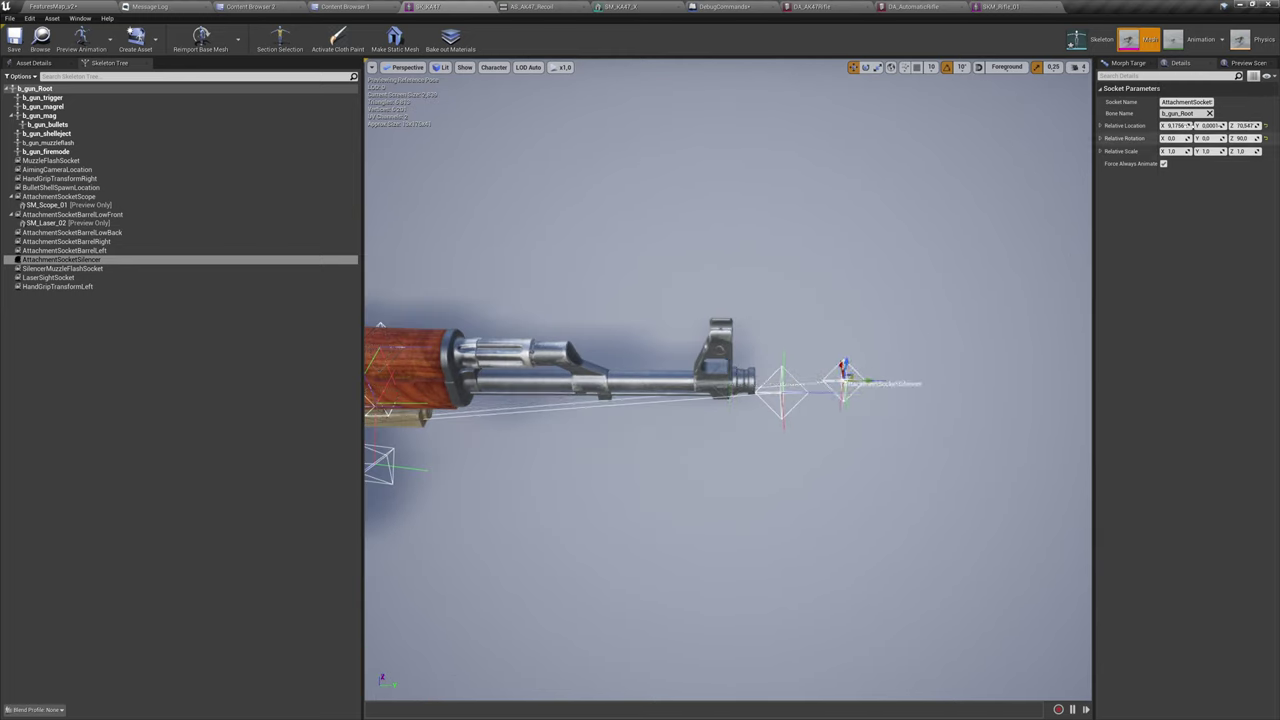
Set the AttachmentSocketSilencer socket's X and Y location and its Z rotation to 0, and raise it to barrel height.
{"action": "left_click", "coordinate": [1187, 126]}
{"action": "key", "text": "Return"}
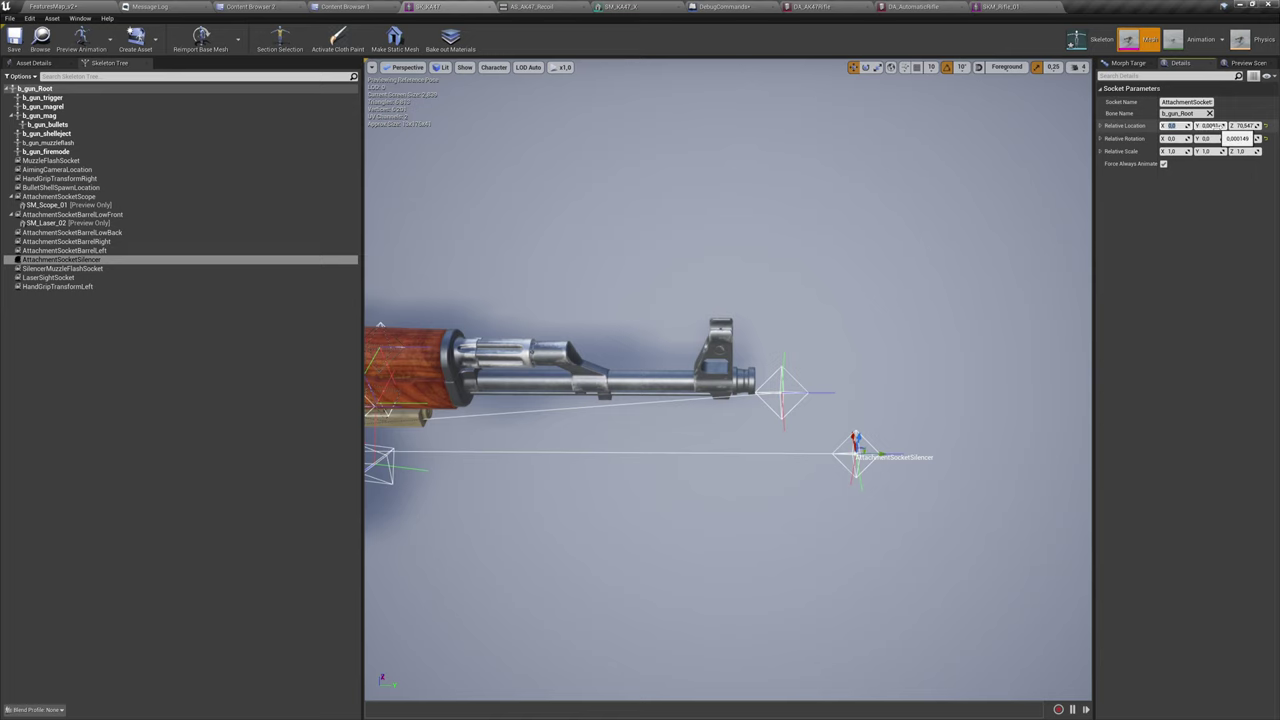
{"action": "type", "text": "0"}
{"action": "key", "text": "Return"}
{"action": "left_click_drag", "start_coordinate": [985, 307], "coordinate": [985, 170], "text": "alt"}
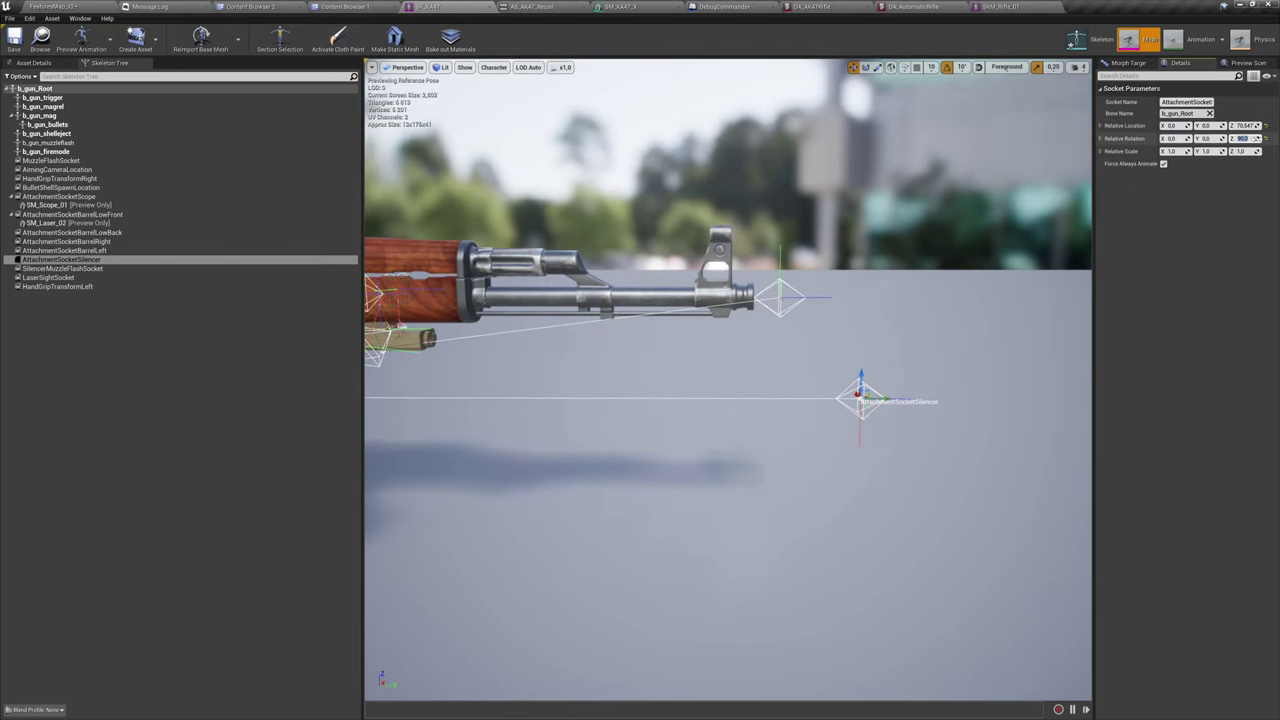
{"action": "left_click_drag", "start_coordinate": [861, 385], "coordinate": [865, 290]}
{"action": "right_click", "coordinate": [134, 259]}
{"action": "mouse_move", "coordinate": [165, 376]}
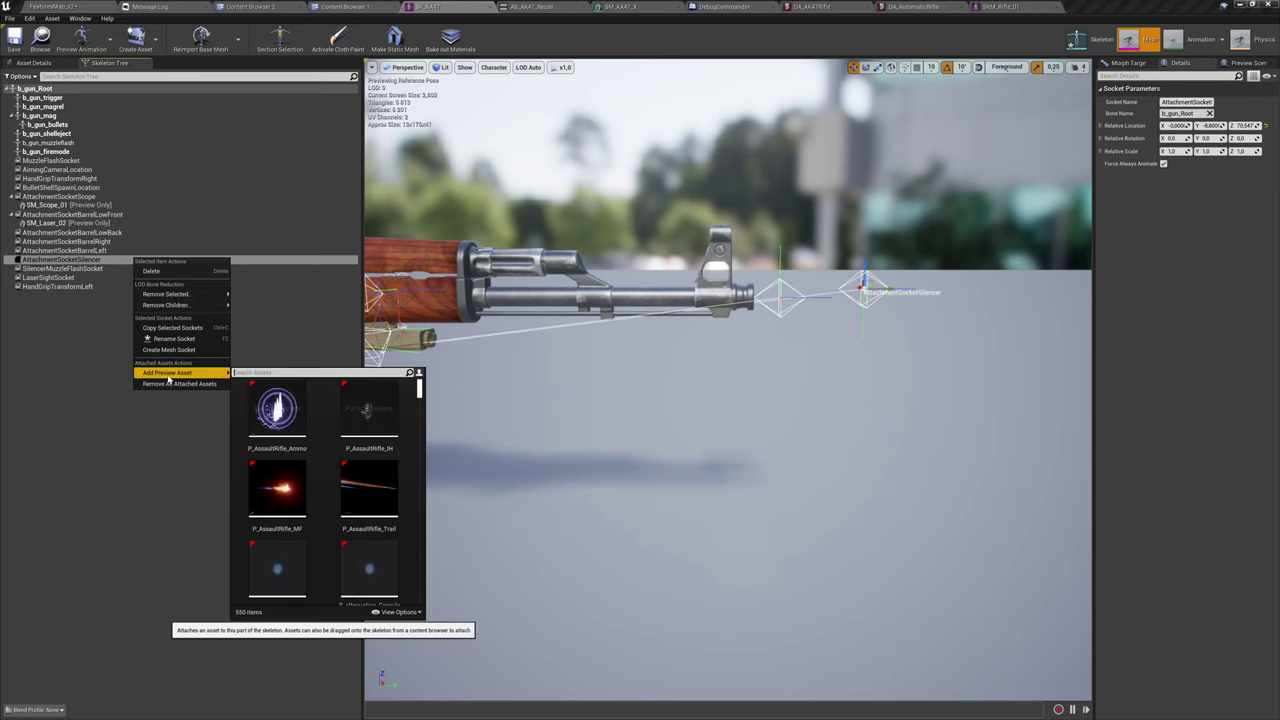
{"action": "type", "text": "sile"}
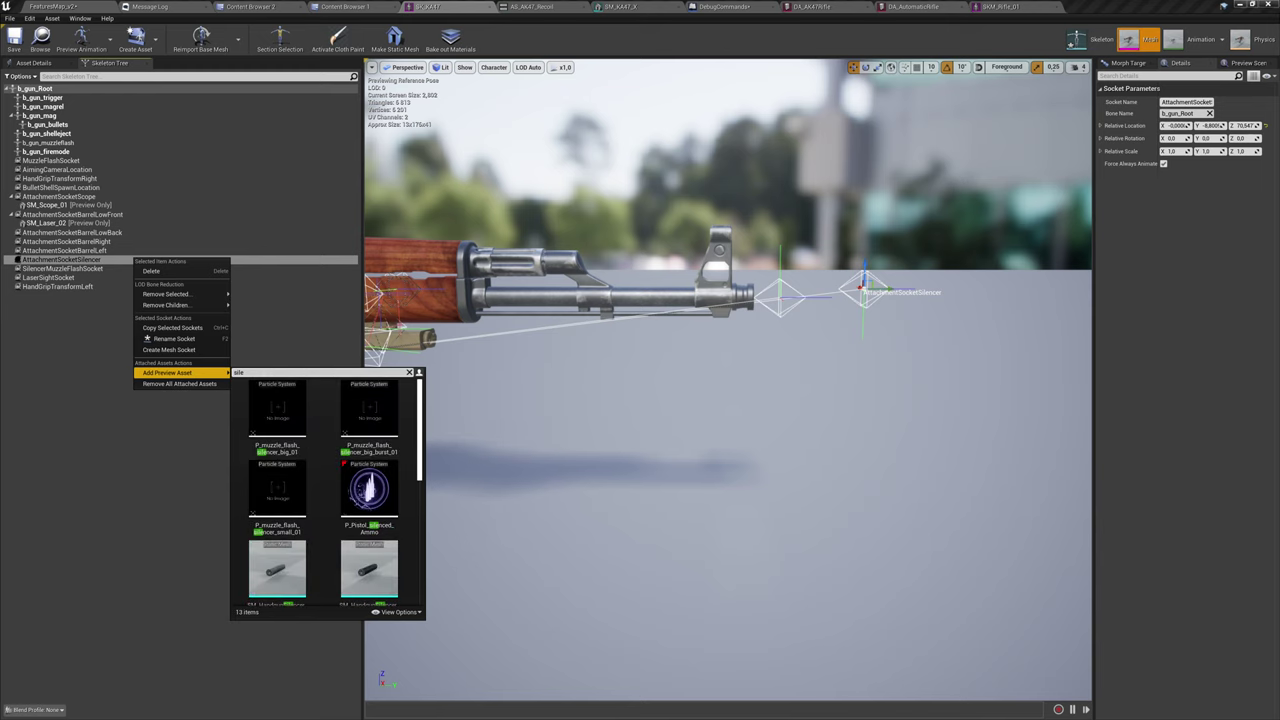
{"action": "type", "text": "ncer_"}
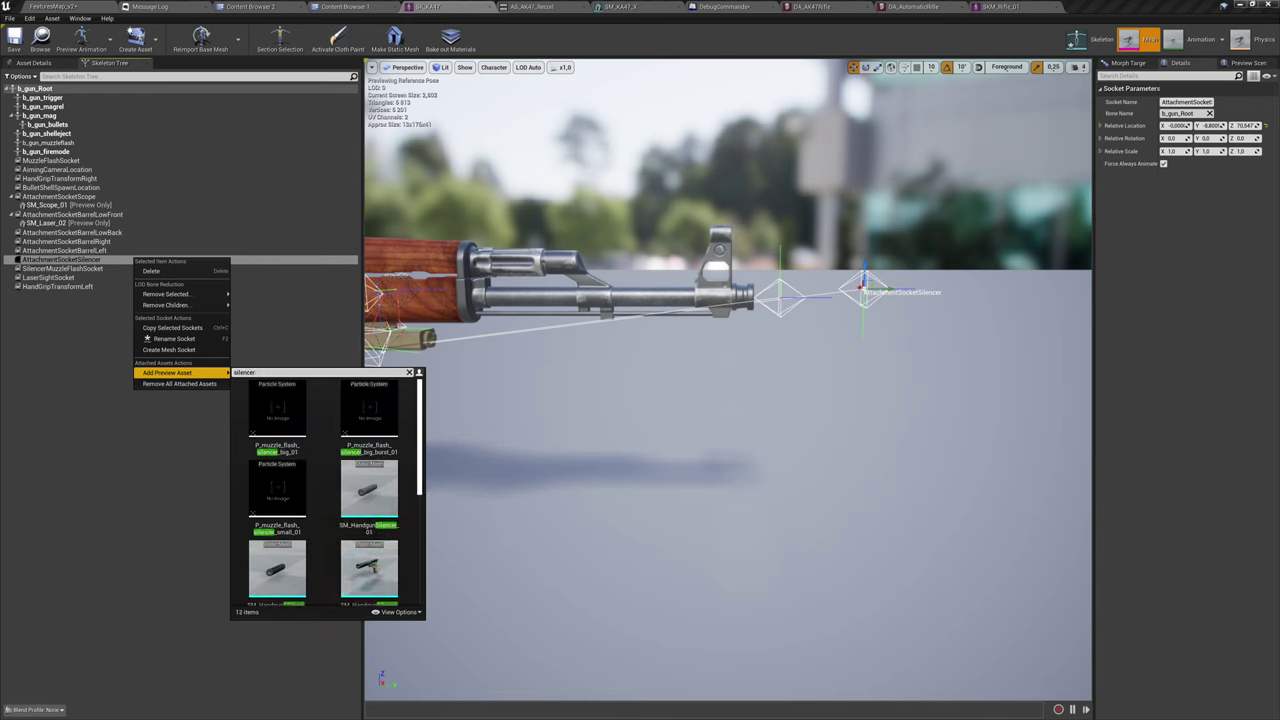
{"action": "scroll", "coordinate": [310, 450], "scroll_direction": "down", "scroll_amount": 5}
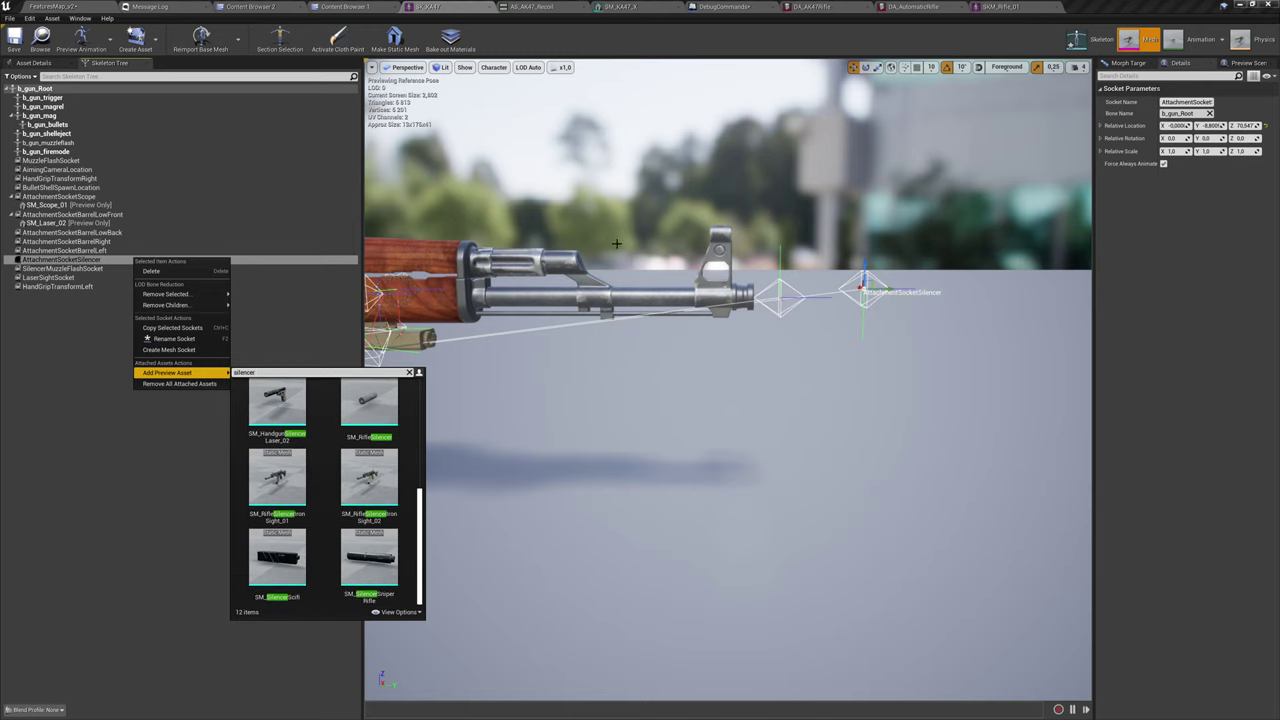
{"action": "key", "text": "Escape"}
Copy the asset name of the SM_Suppressor5 mesh in the FPS_Weapon_Bundle Accessories folder.
{"action": "left_click", "coordinate": [340, 7]}
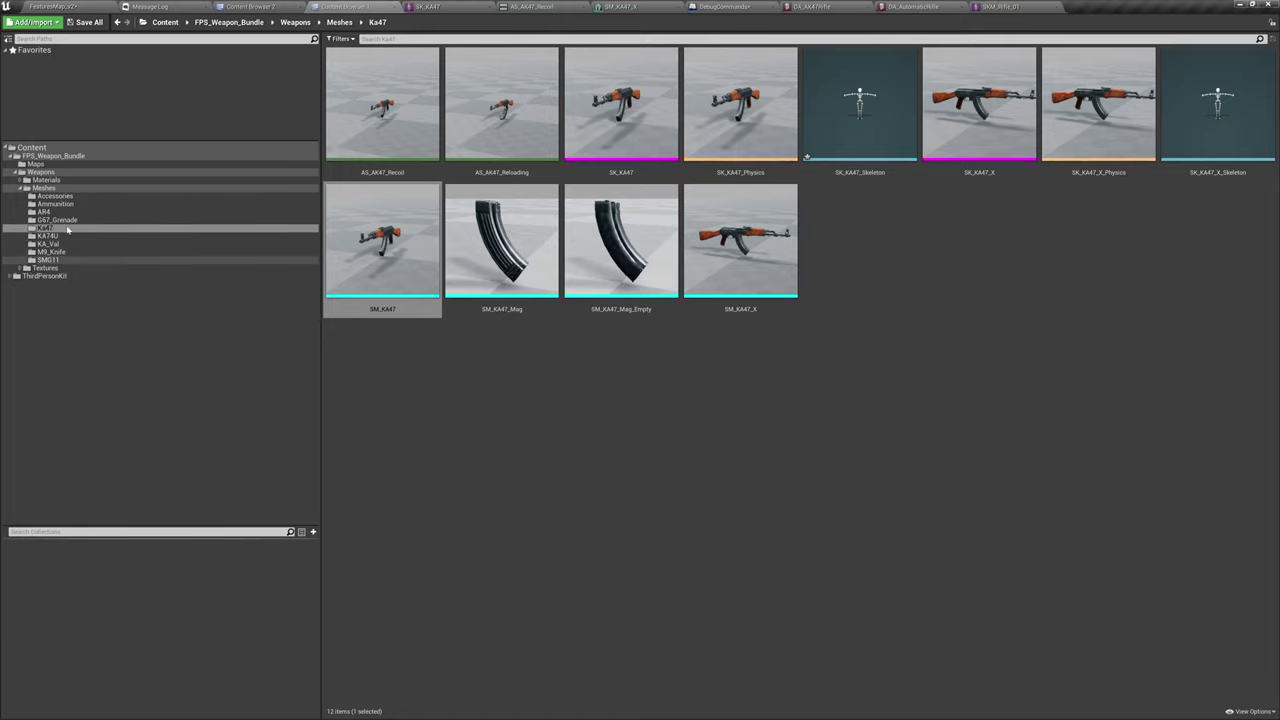
{"action": "left_click", "coordinate": [88, 197]}
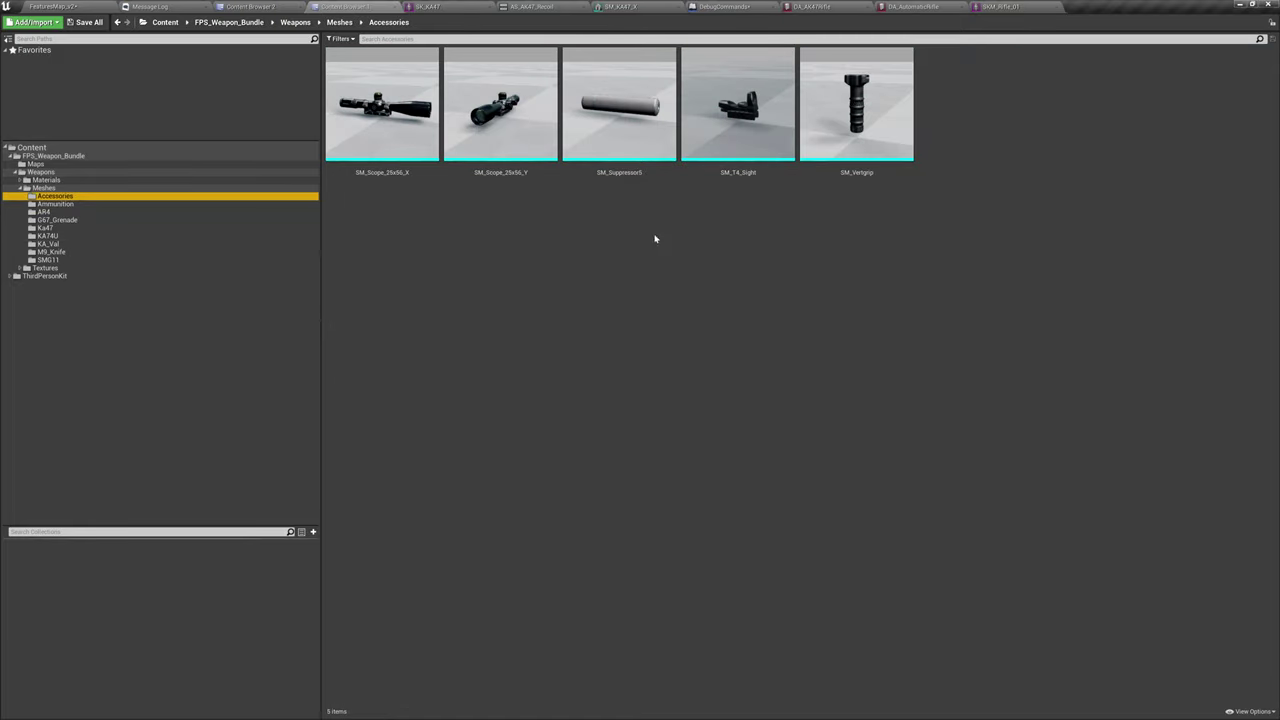
{"action": "left_click", "coordinate": [619, 134]}
{"action": "key", "text": "F2"}
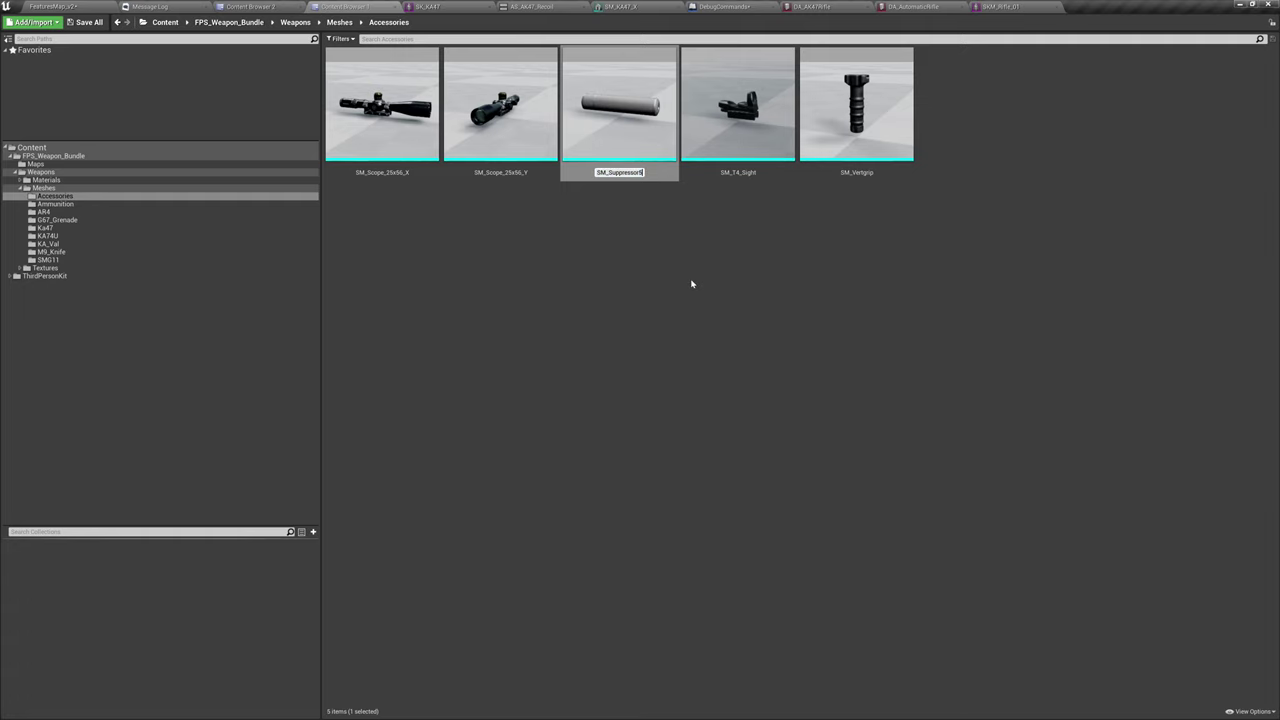
{"action": "key", "text": "Return"}
Return to the SK_KA47 mesh and attach SM_Suppressor5 as a preview asset to the AttachmentSocketSilencer socket.
{"action": "left_click", "coordinate": [1020, 7]}
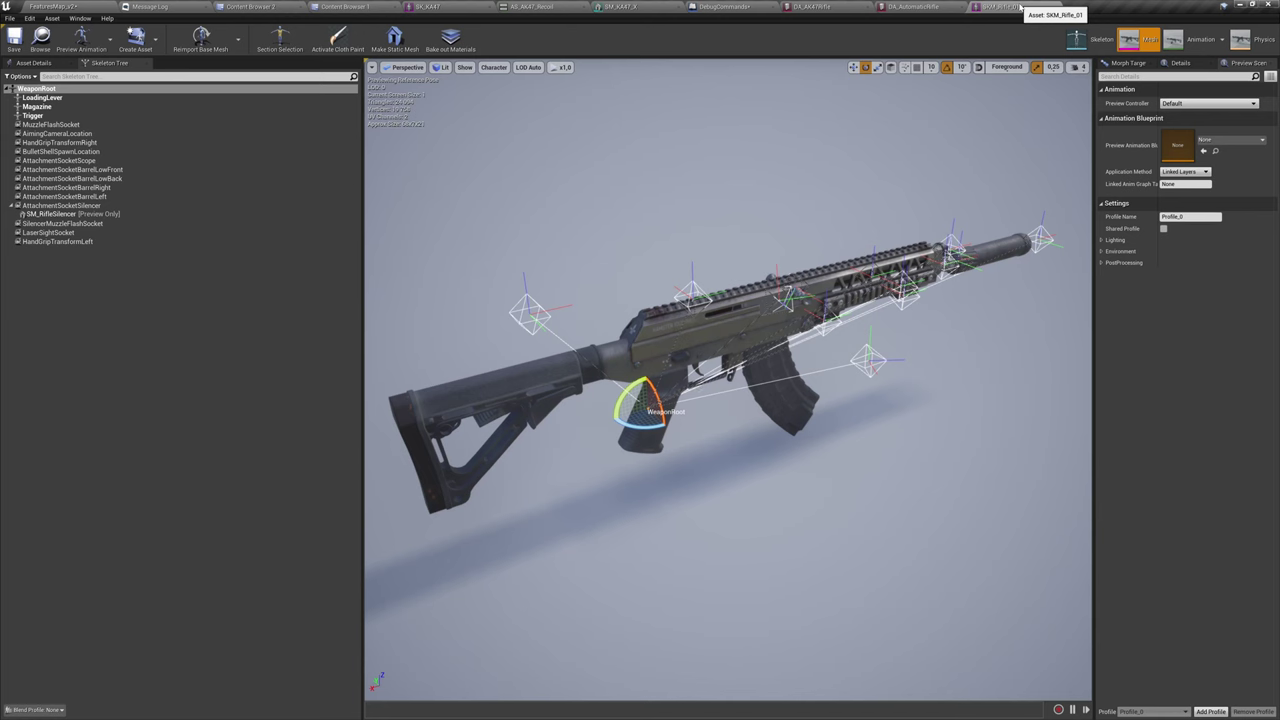
{"action": "left_click", "coordinate": [912, 7]}
{"action": "left_click", "coordinate": [625, 7]}
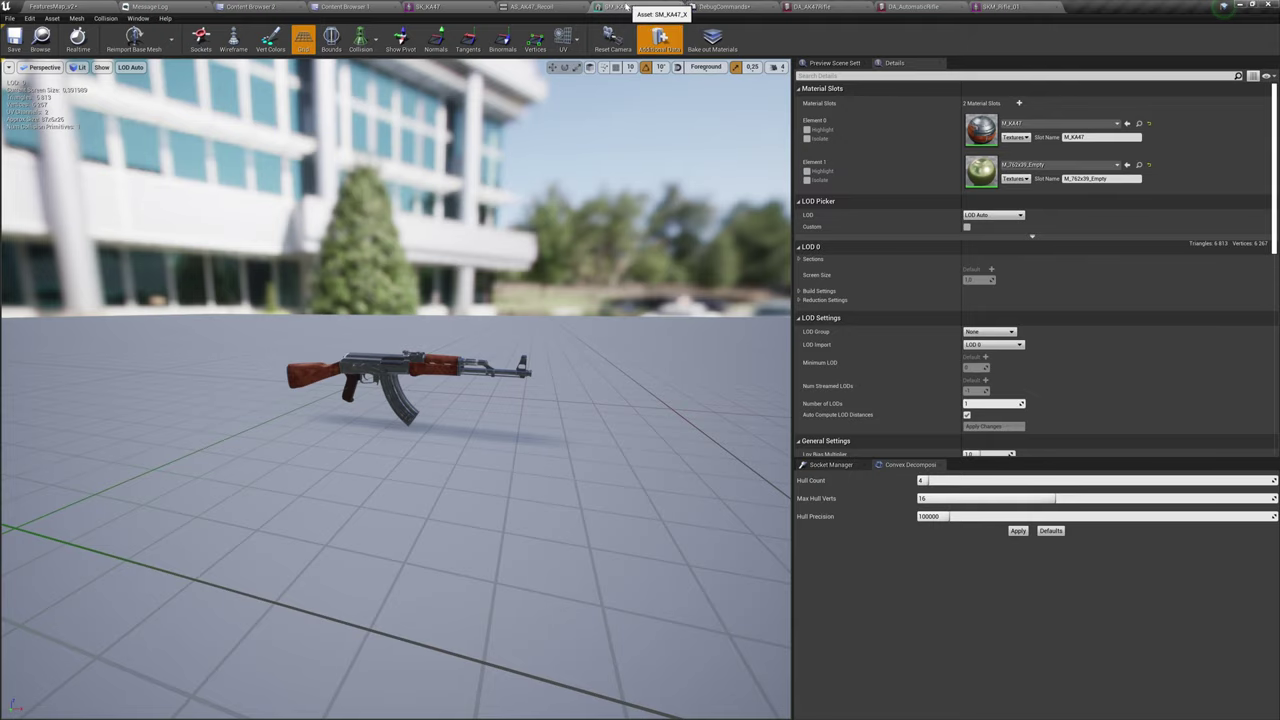
{"action": "left_click", "coordinate": [427, 7]}
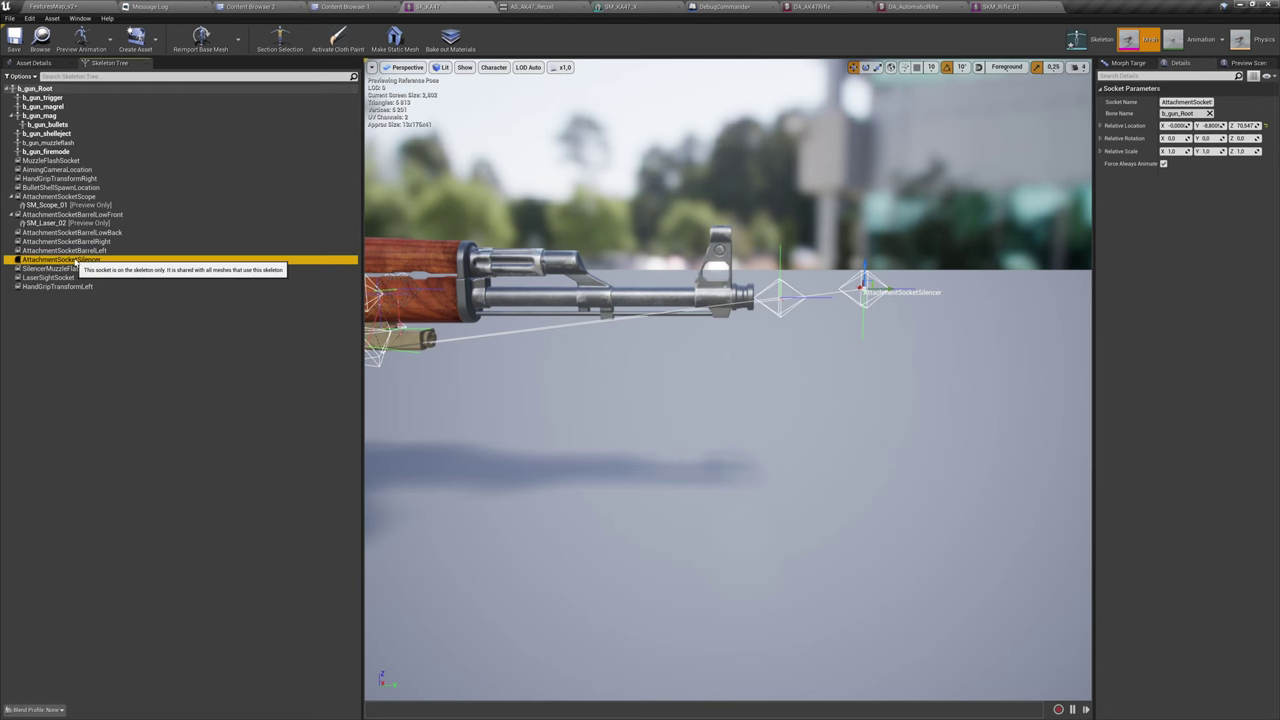
{"action": "right_click", "coordinate": [195, 261]}
{"action": "mouse_move", "coordinate": [258, 376]}
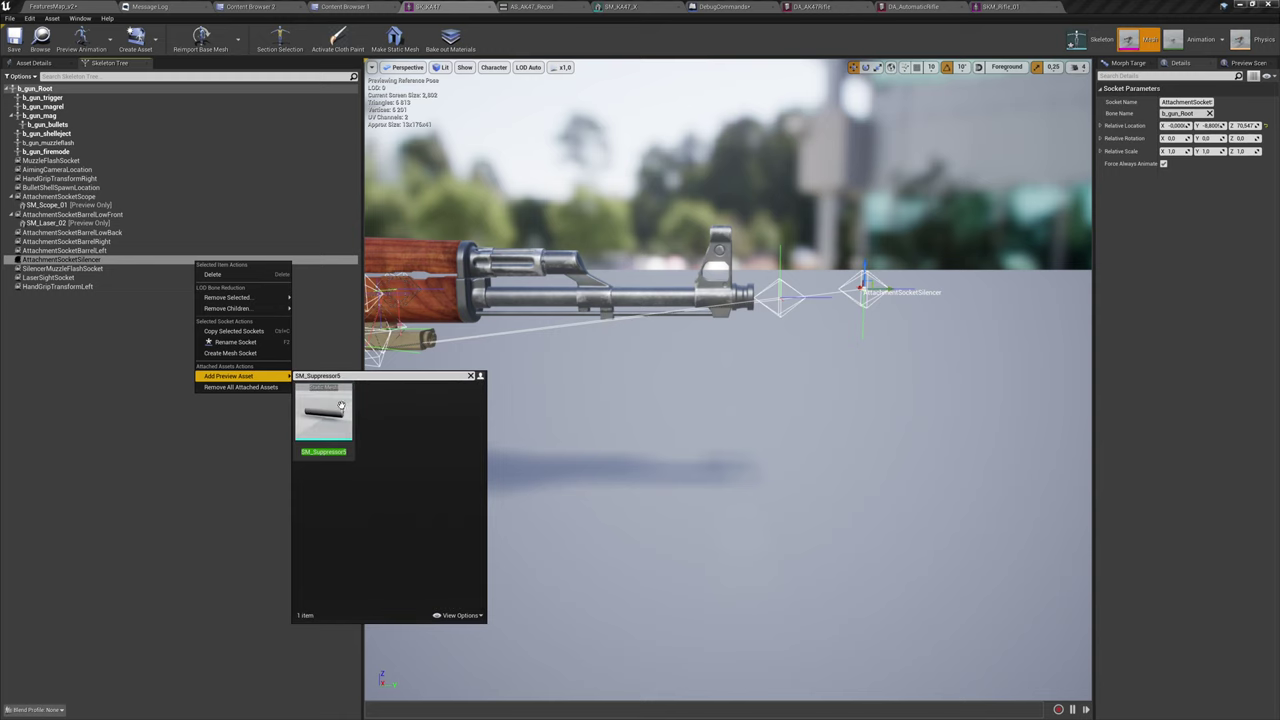
{"action": "left_click", "coordinate": [340, 405]}
{"action": "left_click_drag", "start_coordinate": [781, 386], "coordinate": [690, 445], "text": "alt"}
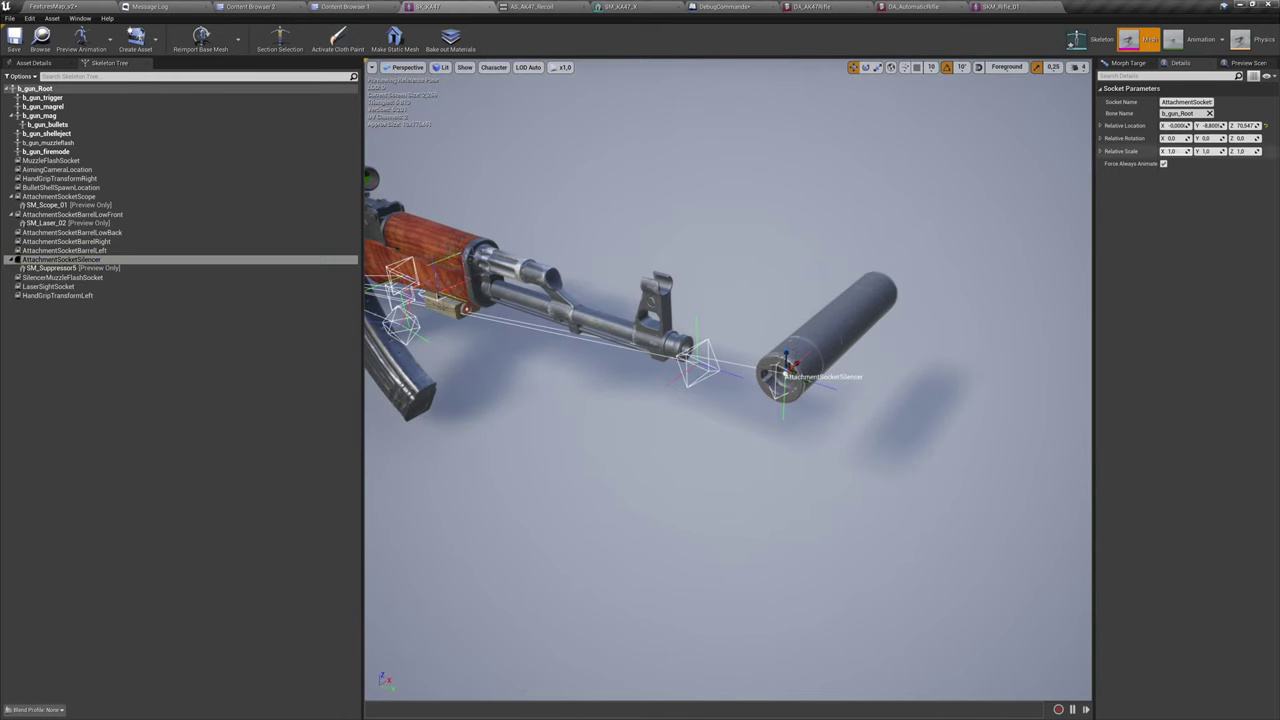
Rotate the AttachmentSocketSilencer socket 90° about Y and move it back so the suppressor seats on the muzzle, at about Z 62.5.
{"action": "left_click_drag", "start_coordinate": [746, 335], "coordinate": [748, 356], "text": "alt"}
{"action": "key", "text": "e"}
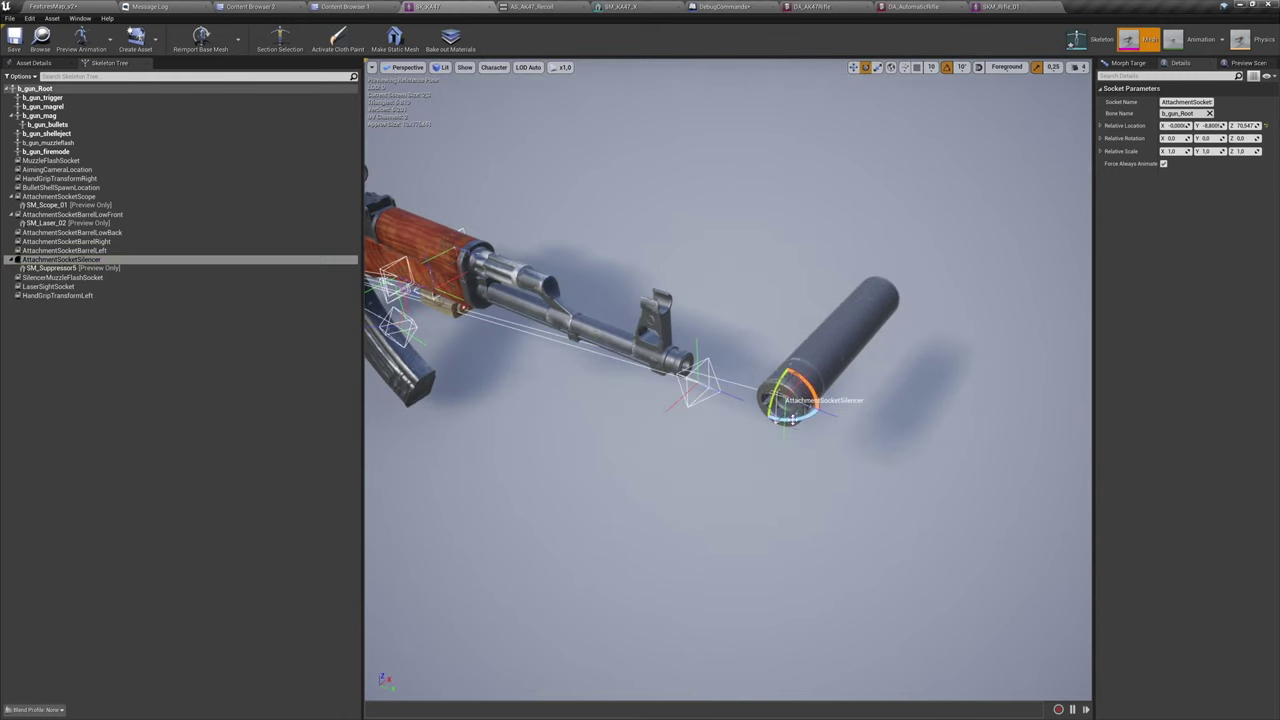
{"action": "left_click_drag", "start_coordinate": [794, 421], "coordinate": [831, 361]}
{"action": "key", "text": "w"}
{"action": "left_click_drag", "start_coordinate": [886, 285], "coordinate": [858, 292]}
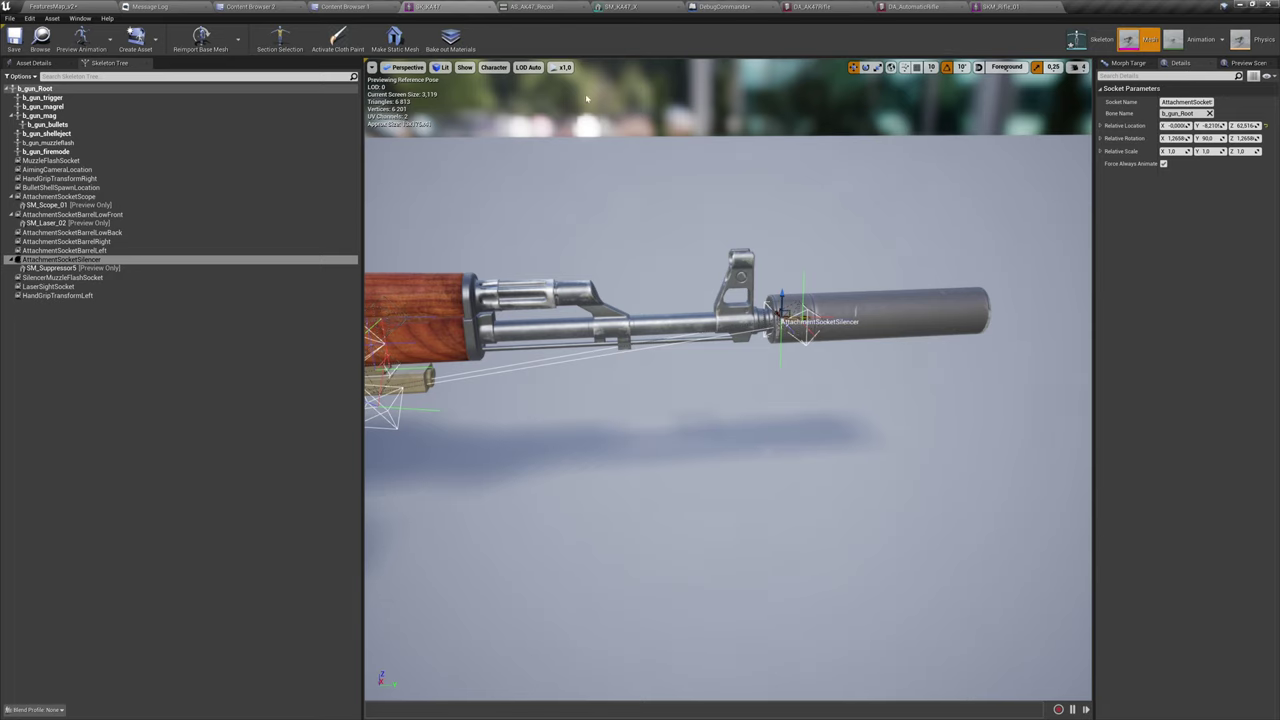
{"action": "left_click", "coordinate": [619, 7]}
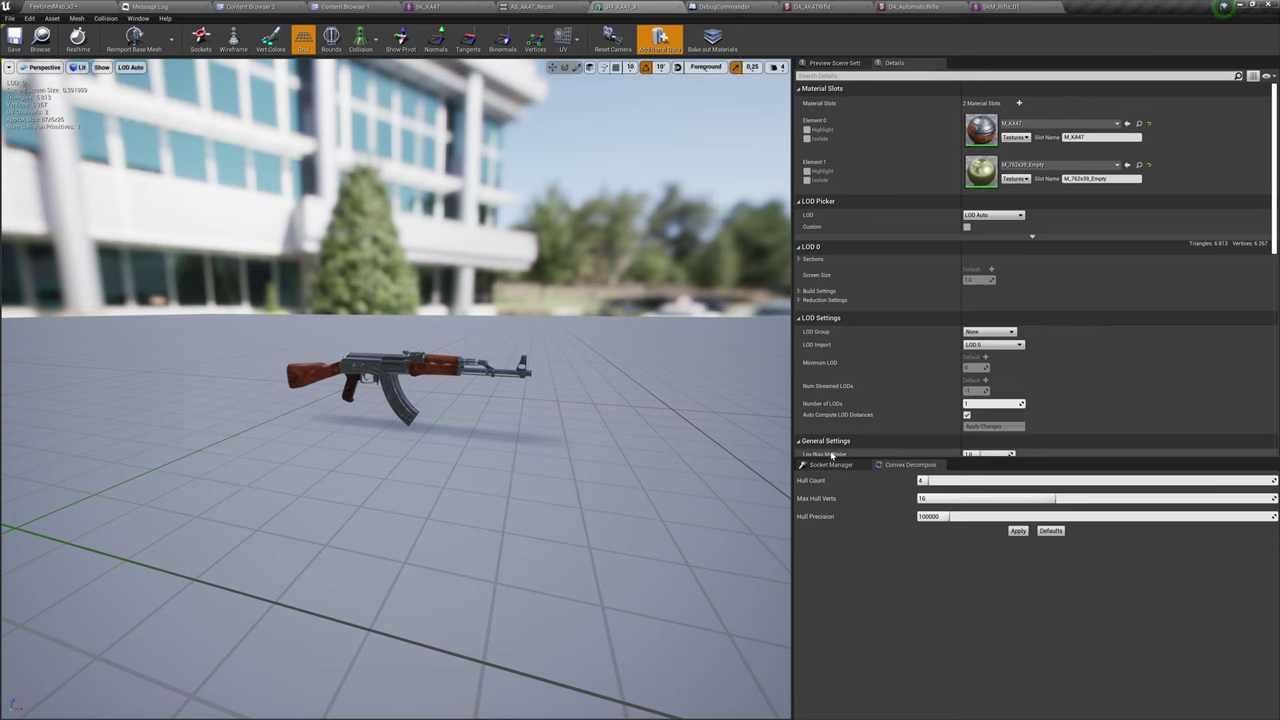
{"action": "left_click", "coordinate": [856, 477]}
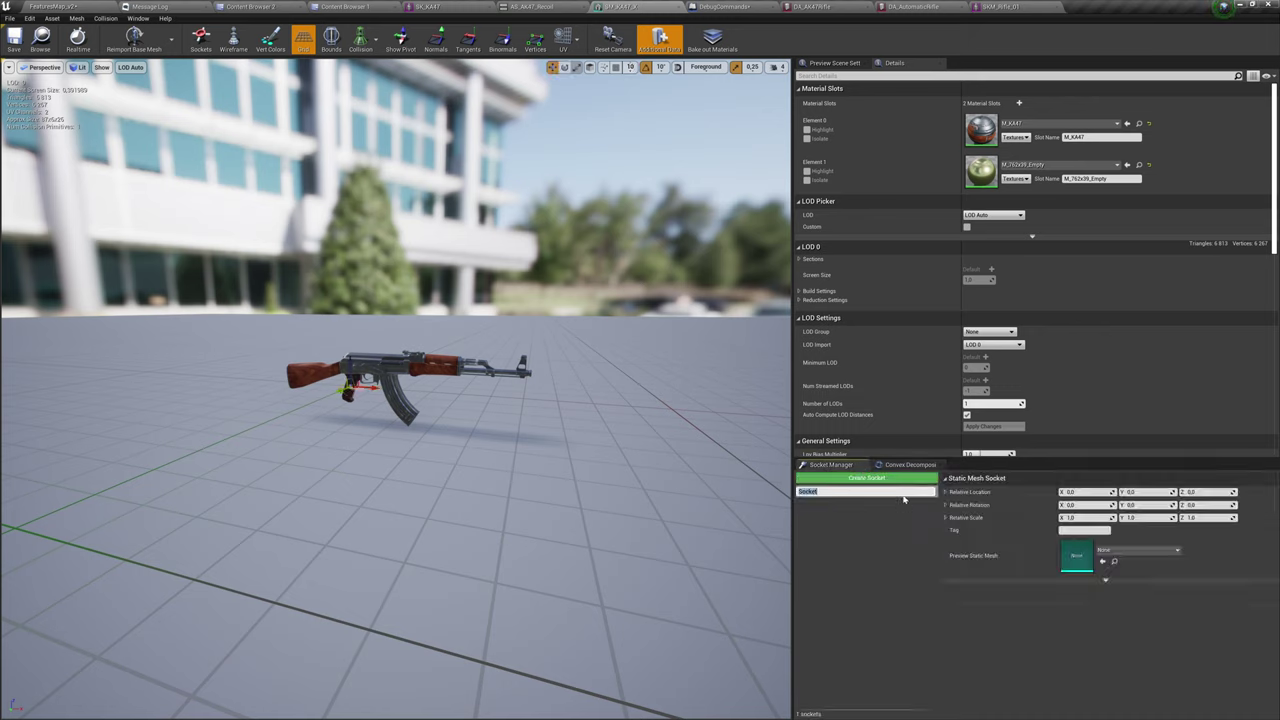
{"action": "left_click", "coordinate": [837, 481]}
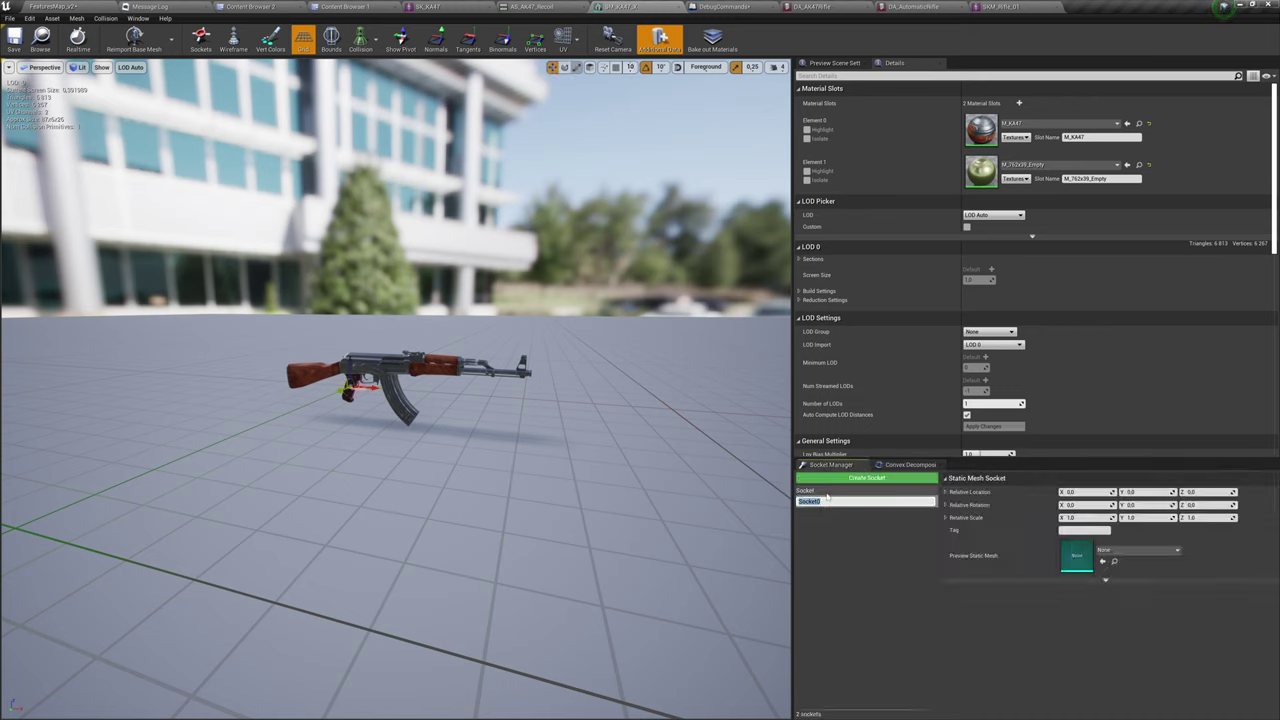
{"action": "left_click", "coordinate": [822, 492]}
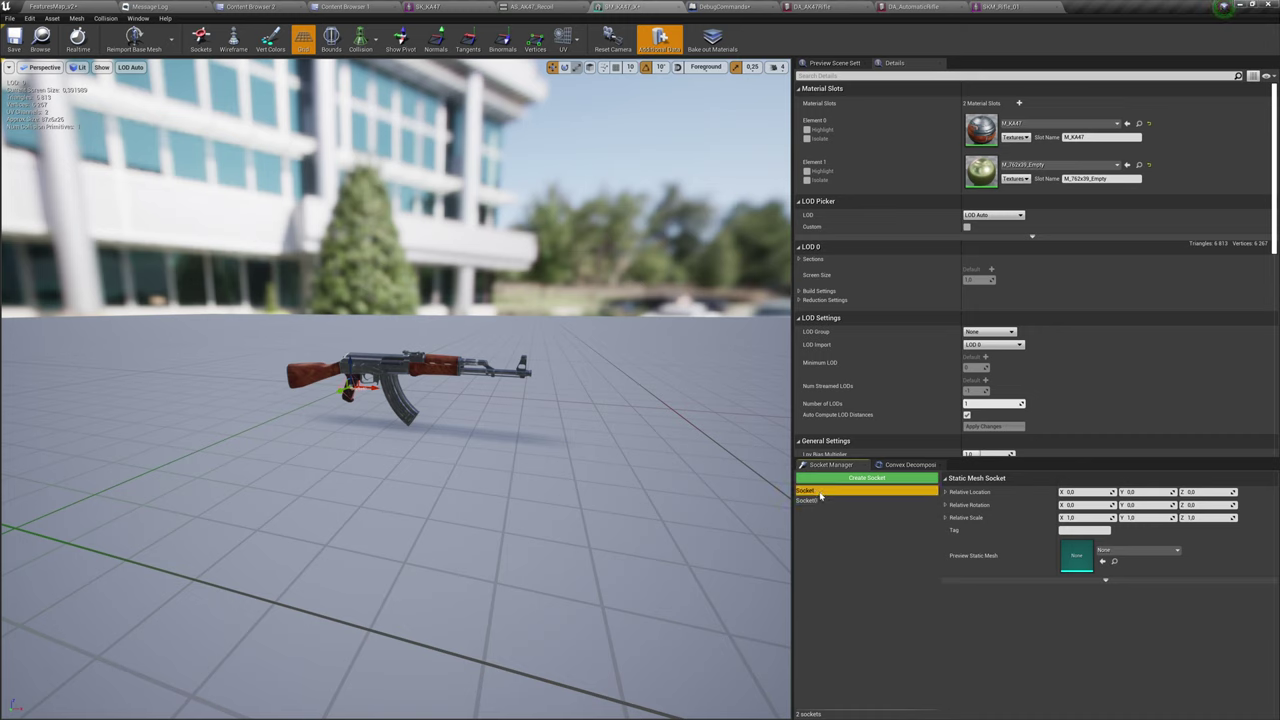
{"action": "right_click", "coordinate": [820, 493]}
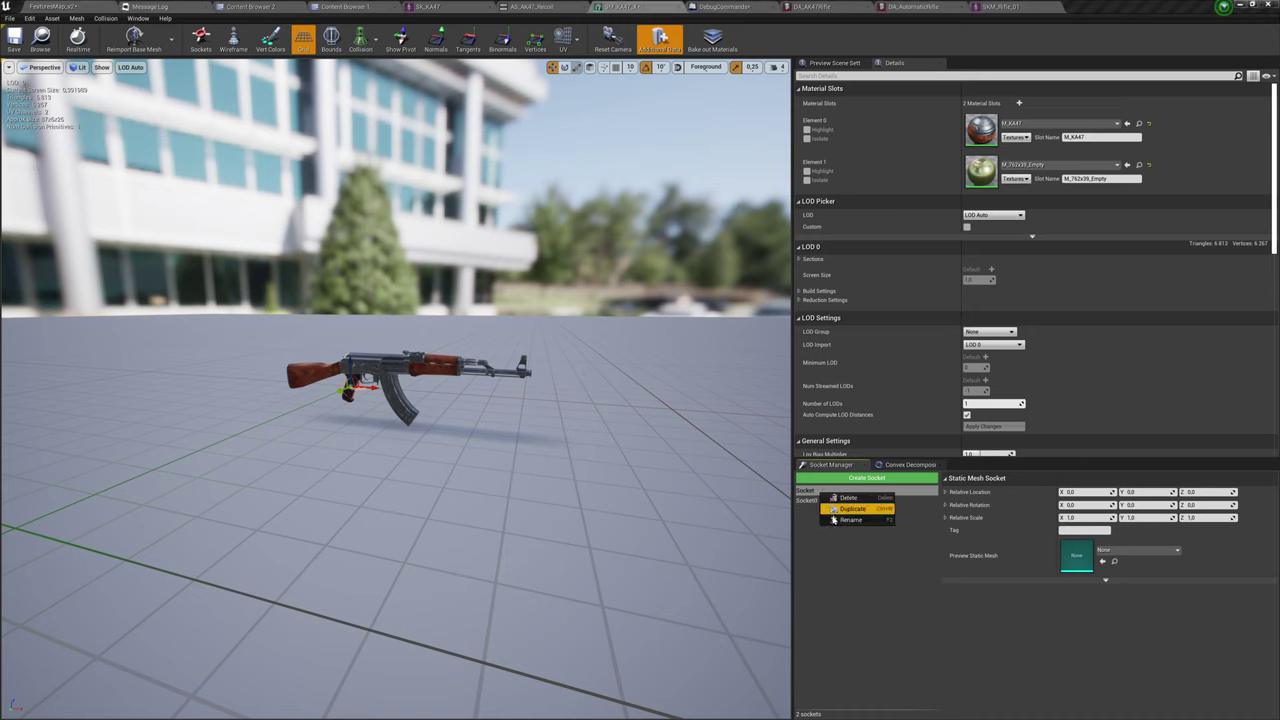
{"action": "left_click", "coordinate": [850, 498]}
{"action": "left_click", "coordinate": [820, 491]}
{"action": "right_click", "coordinate": [820, 491]}
{"action": "left_click", "coordinate": [848, 497]}
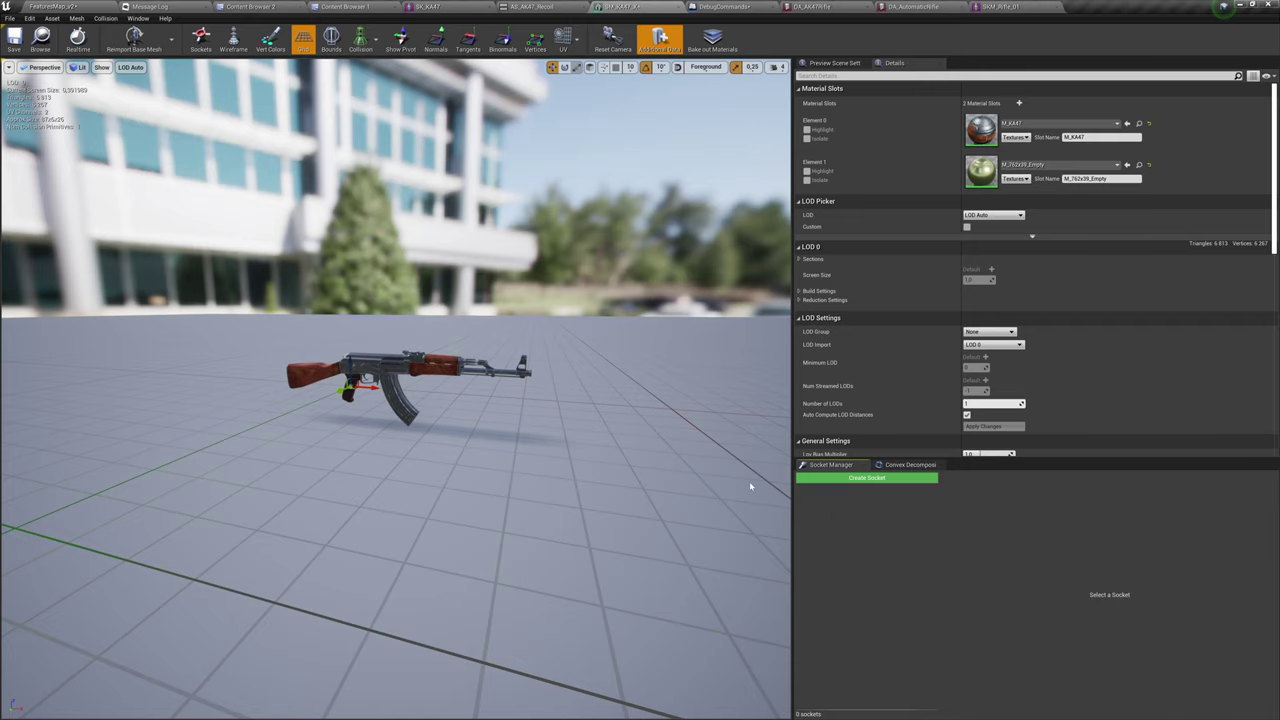
{"action": "left_click_drag", "start_coordinate": [622, 449], "coordinate": [670, 455]}
{"action": "scroll", "coordinate": [600, 437], "scroll_direction": "up", "scroll_amount": 5}
{"action": "left_click_drag", "start_coordinate": [580, 415], "coordinate": [593, 437]}
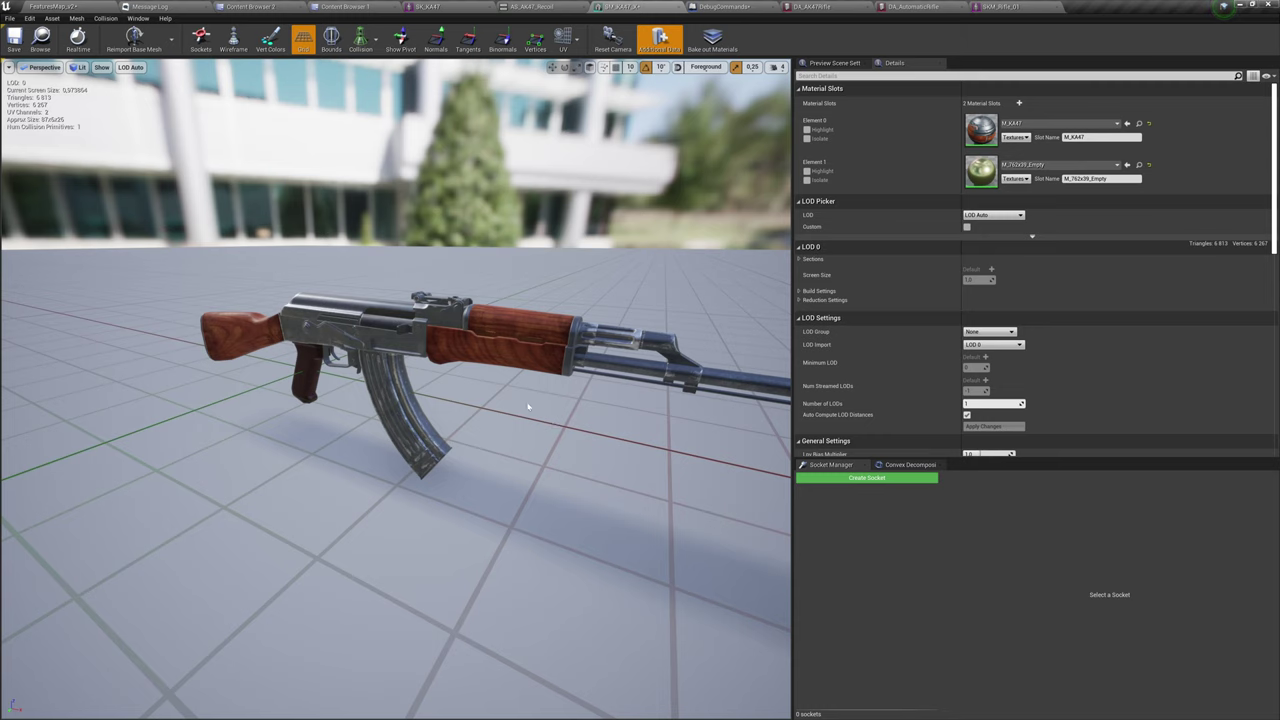
{"action": "left_click", "coordinate": [484, 9]}
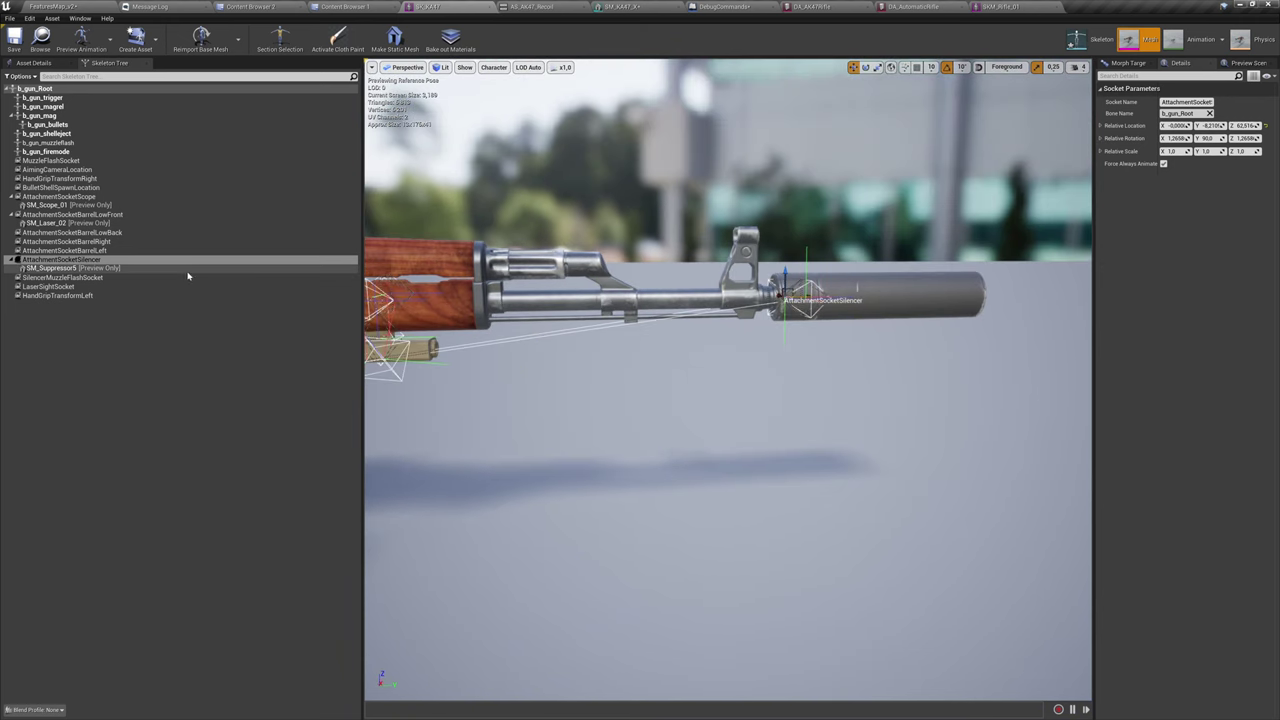
Set the SilencerMuzzleFlashSocket's X location to 0 and move it just past the suppressor's tip, at about Y -8.2 and Z 81.1.
{"action": "left_click", "coordinate": [179, 279]}
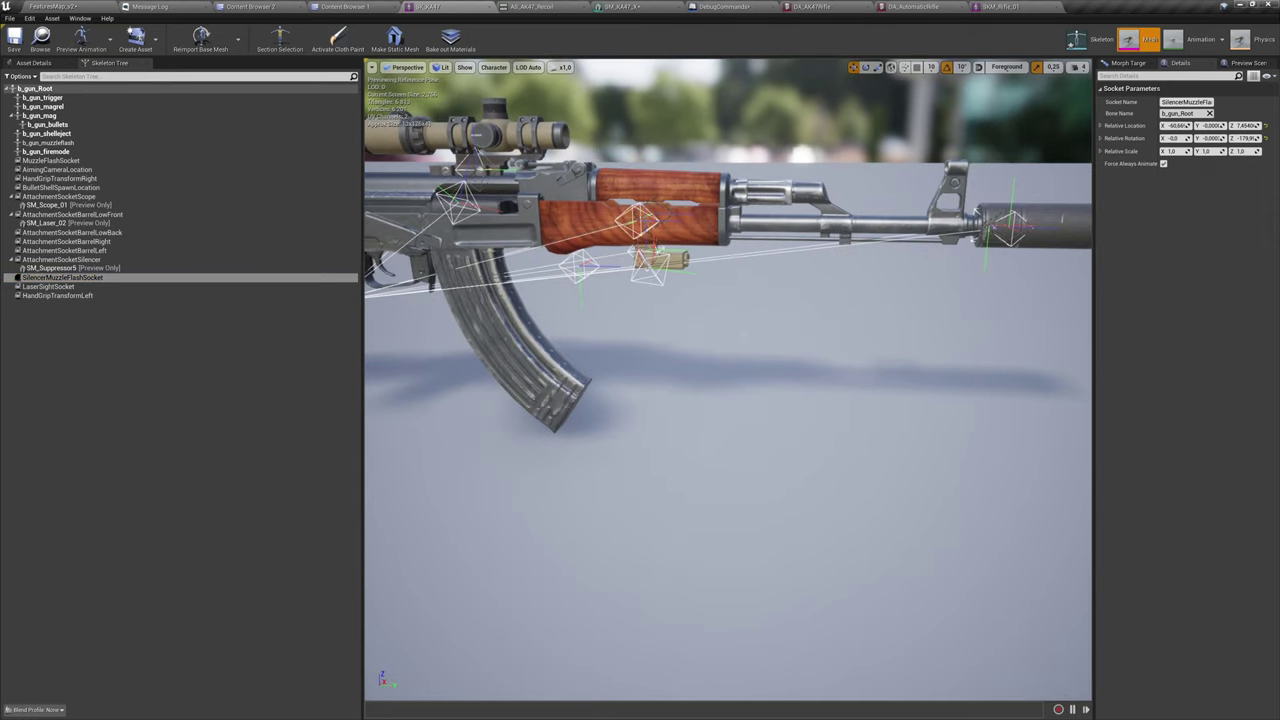
{"action": "mouse_move", "coordinate": [472, 395]}
{"action": "right_mouse_down"}
{"action": "mouse_move", "coordinate": [436, 395]}
{"action": "mouse_move", "coordinate": [500, 397]}
{"action": "mouse_move", "coordinate": [472, 395]}
{"action": "right_mouse_up"}
{"action": "left_click_drag", "start_coordinate": [491, 390], "coordinate": [765, 440]}
{"action": "key", "text": "f"}
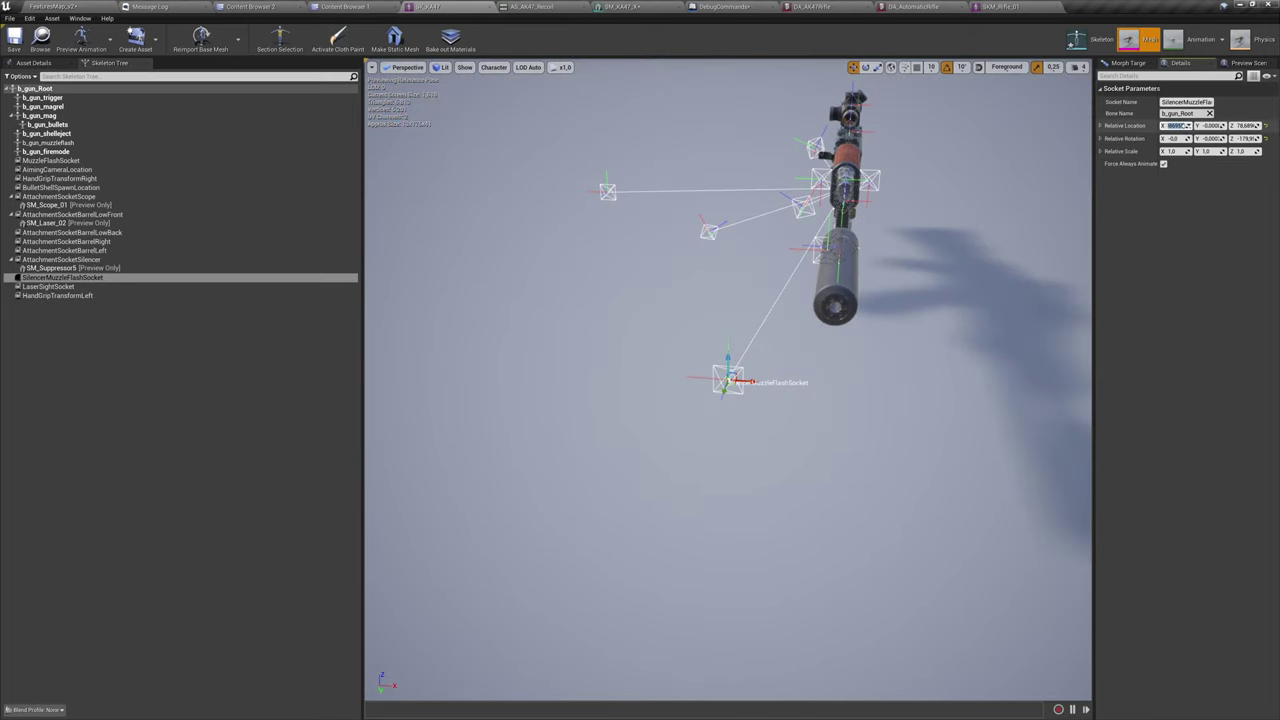
{"action": "type", "text": "0"}
{"action": "key", "text": "Return"}
{"action": "left_click_drag", "start_coordinate": [785, 383], "coordinate": [1005, 308], "text": "alt"}
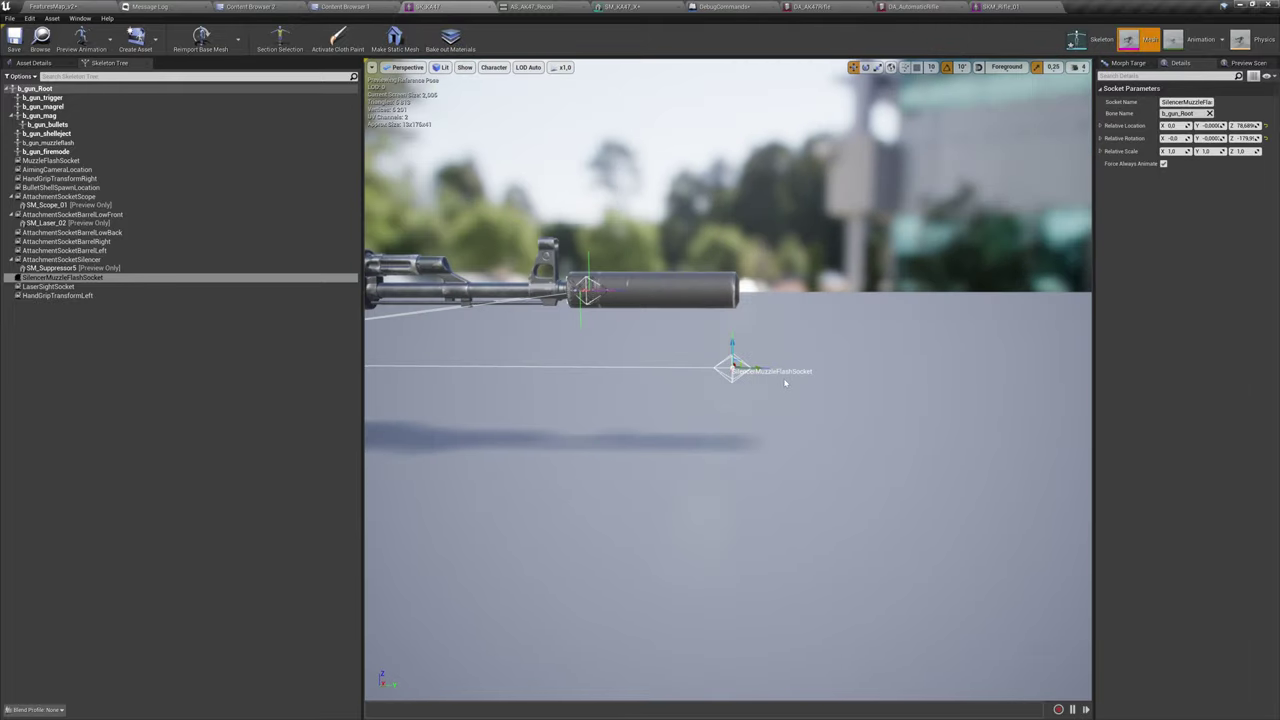
{"action": "left_click_drag", "start_coordinate": [735, 362], "coordinate": [757, 287]}
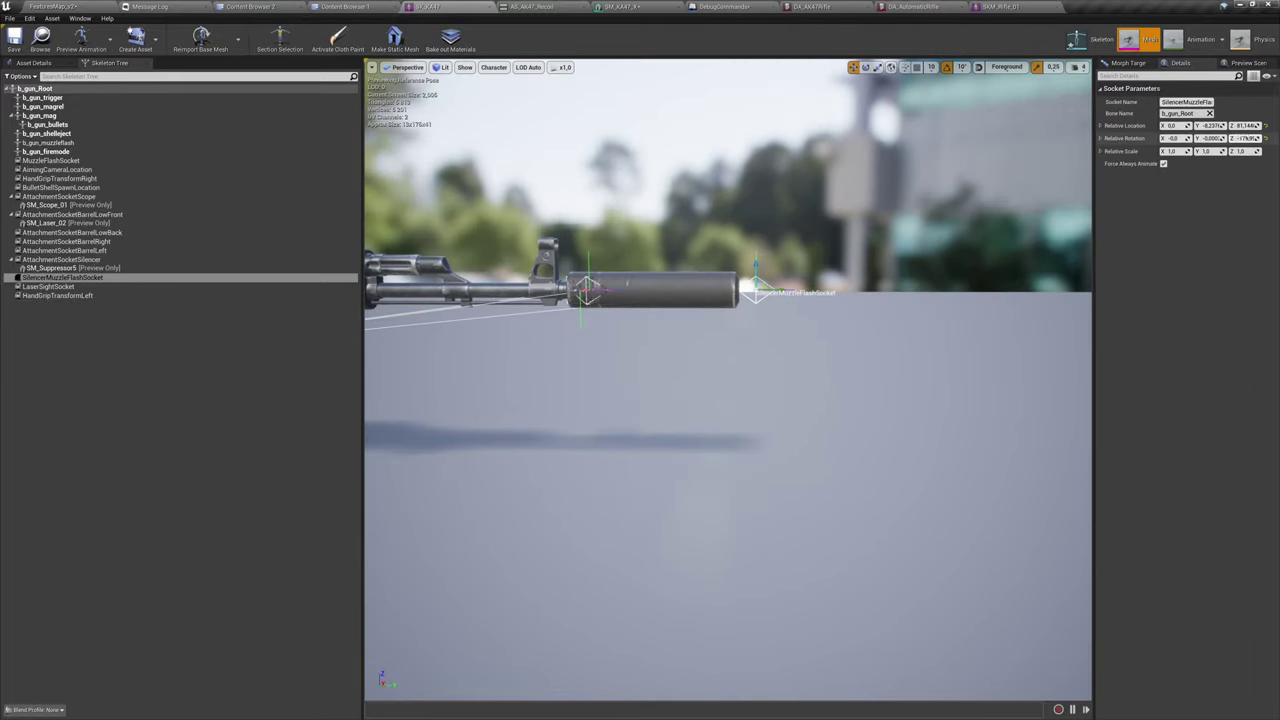
{"action": "left_click_drag", "start_coordinate": [880, 335], "coordinate": [695, 428], "text": "alt"}
Reset the LaserSightSocket's relative location and rotation, and move it forward below the barrel.
{"action": "left_click", "coordinate": [166, 287]}
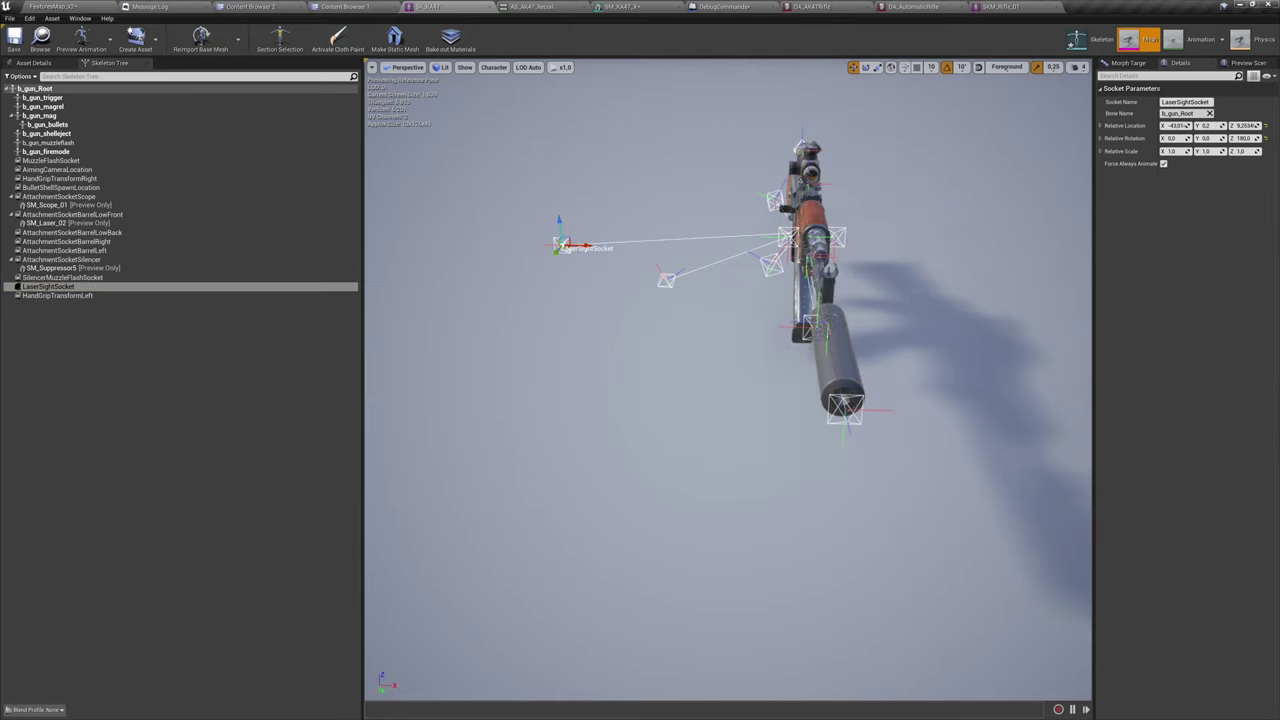
{"action": "right_click_drag", "start_coordinate": [728, 380], "coordinate": [545, 315]}
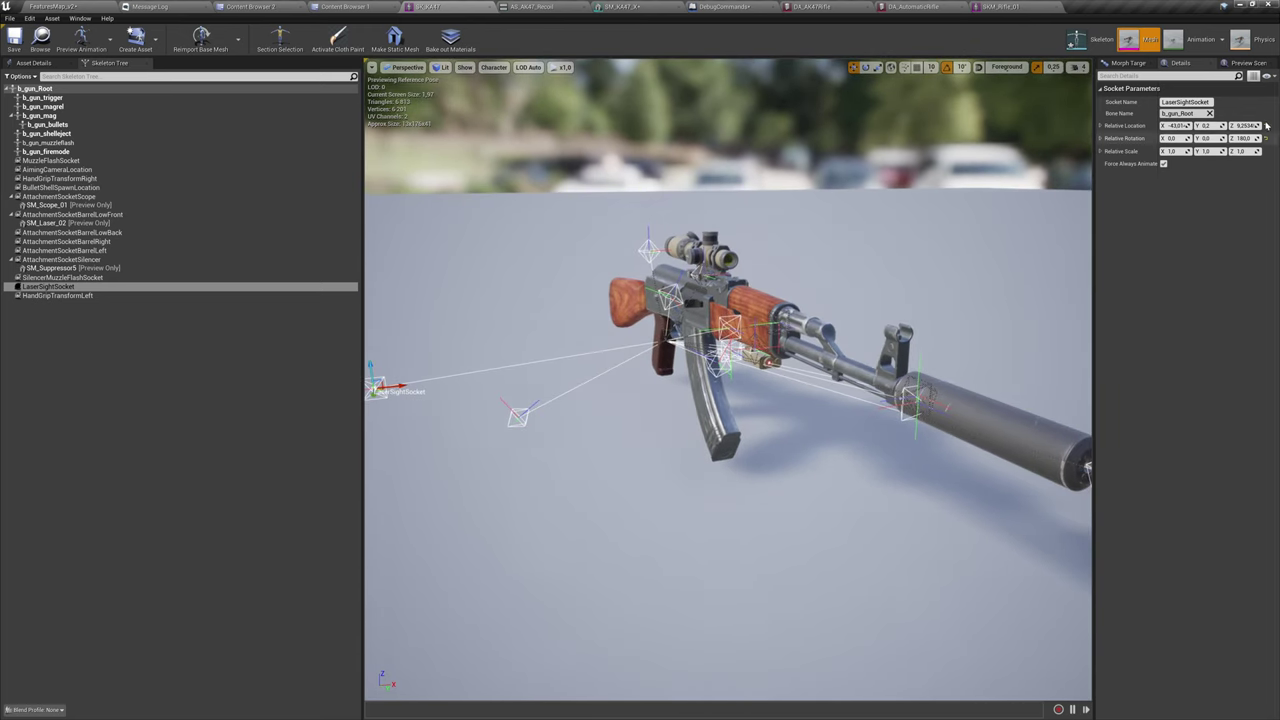
{"action": "left_click", "coordinate": [1265, 126]}
{"action": "left_click", "coordinate": [1265, 139]}
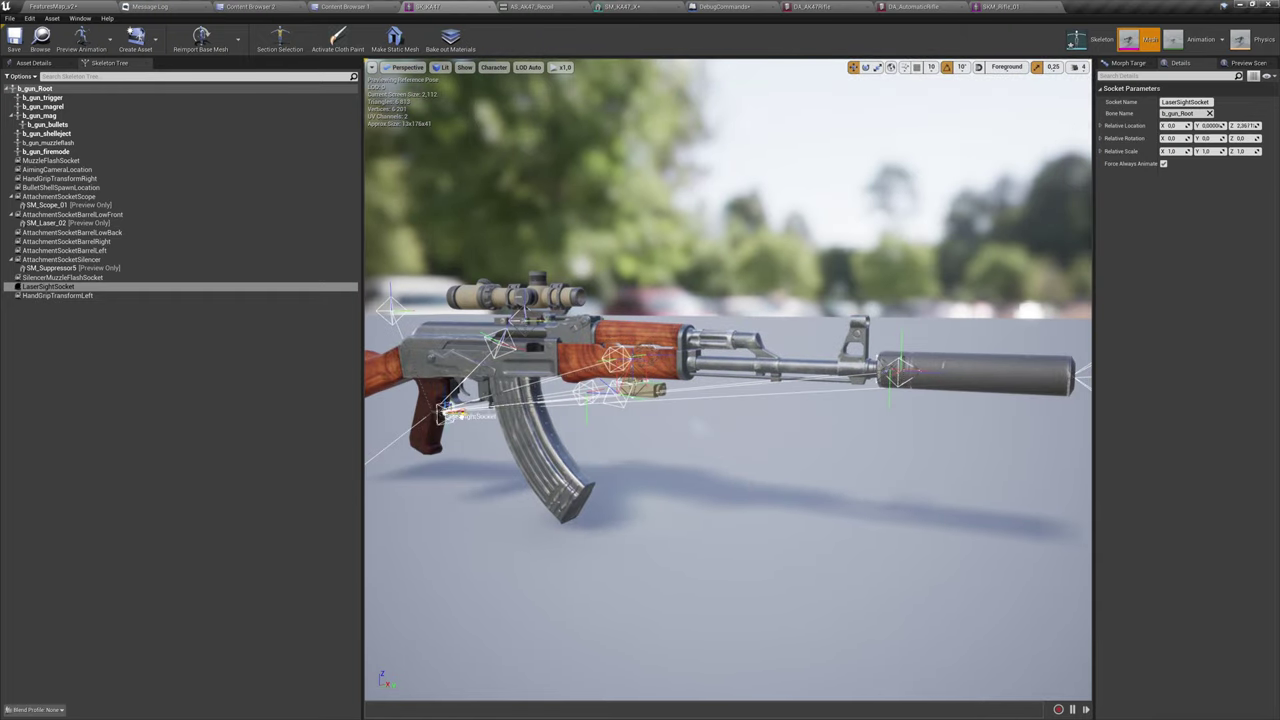
{"action": "left_click_drag", "start_coordinate": [461, 415], "coordinate": [712, 434]}
{"action": "scroll", "coordinate": [712, 434], "scroll_direction": "down", "scroll_amount": 6}
{"action": "scroll", "coordinate": [712, 434], "scroll_direction": "up", "scroll_amount": 2}
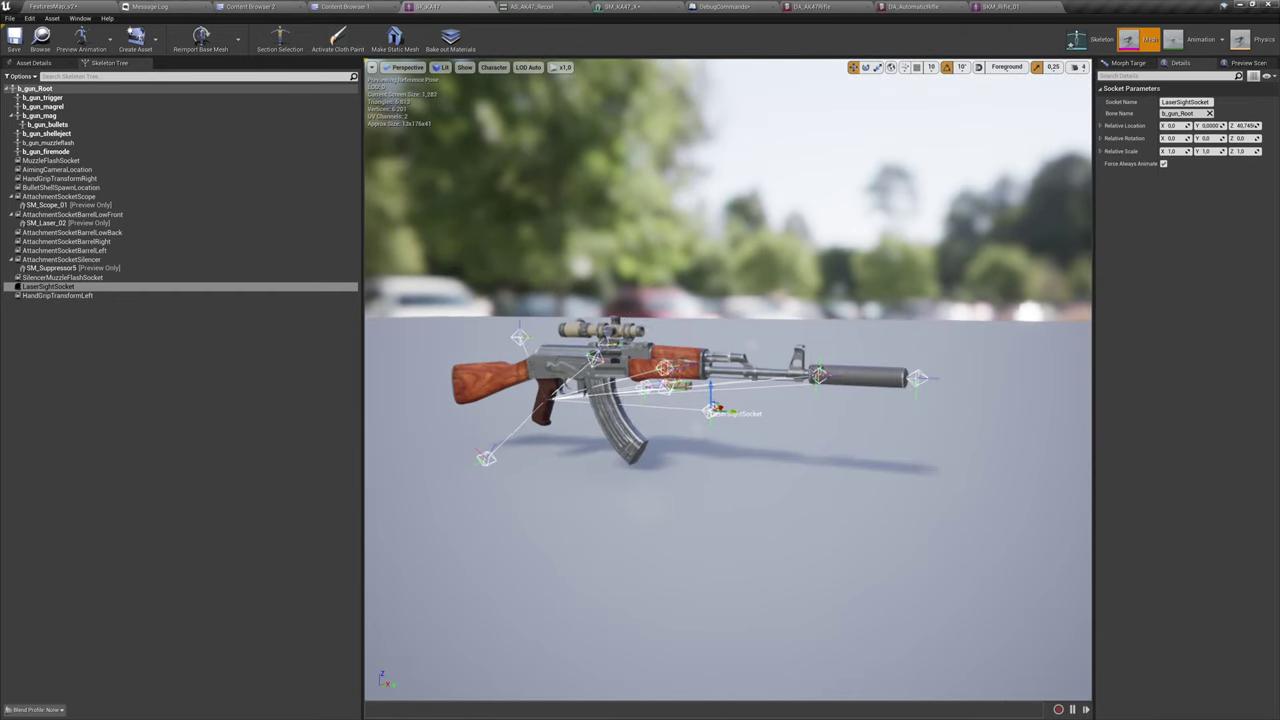
Raise the LaserSightSocket above the barrel and move it forward to the front sight, at about Y -11 and Z 61.
{"action": "key", "text": "w"}
{"action": "right_click_drag", "start_coordinate": [712, 434], "coordinate": [490, 510]}
{"action": "key", "text": "d"}
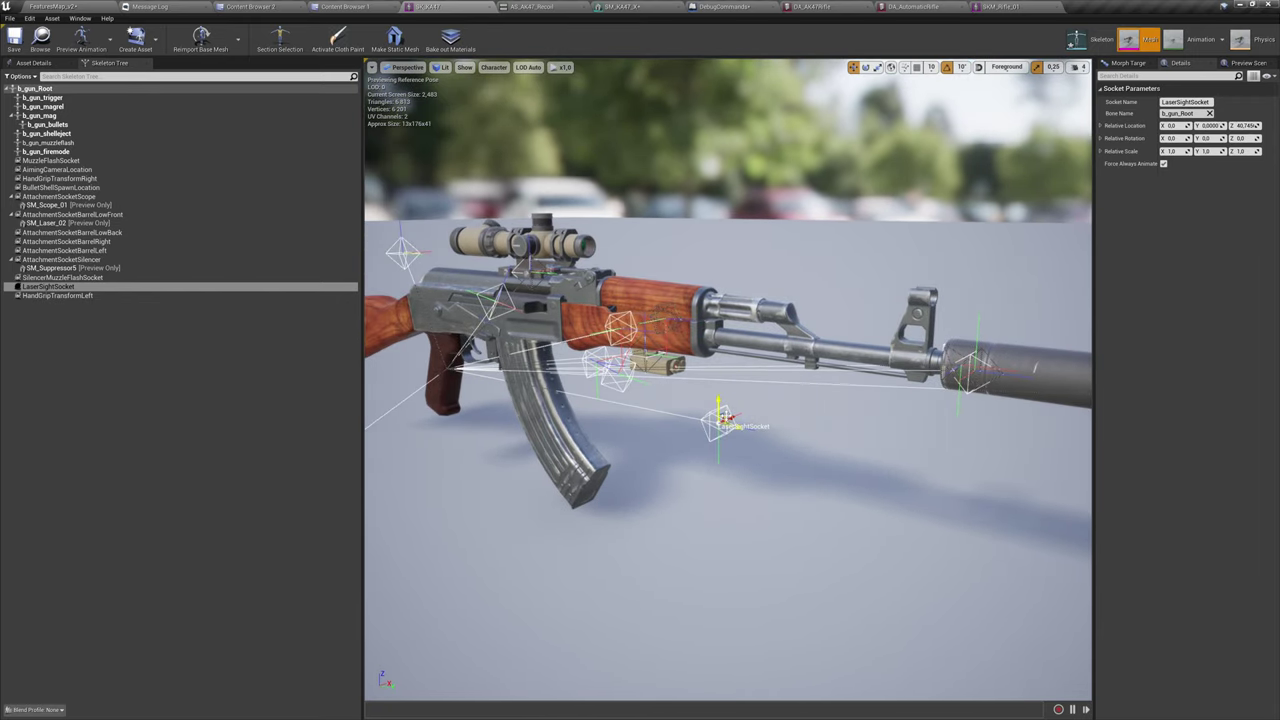
{"action": "left_click_drag", "start_coordinate": [720, 396], "coordinate": [950, 323]}
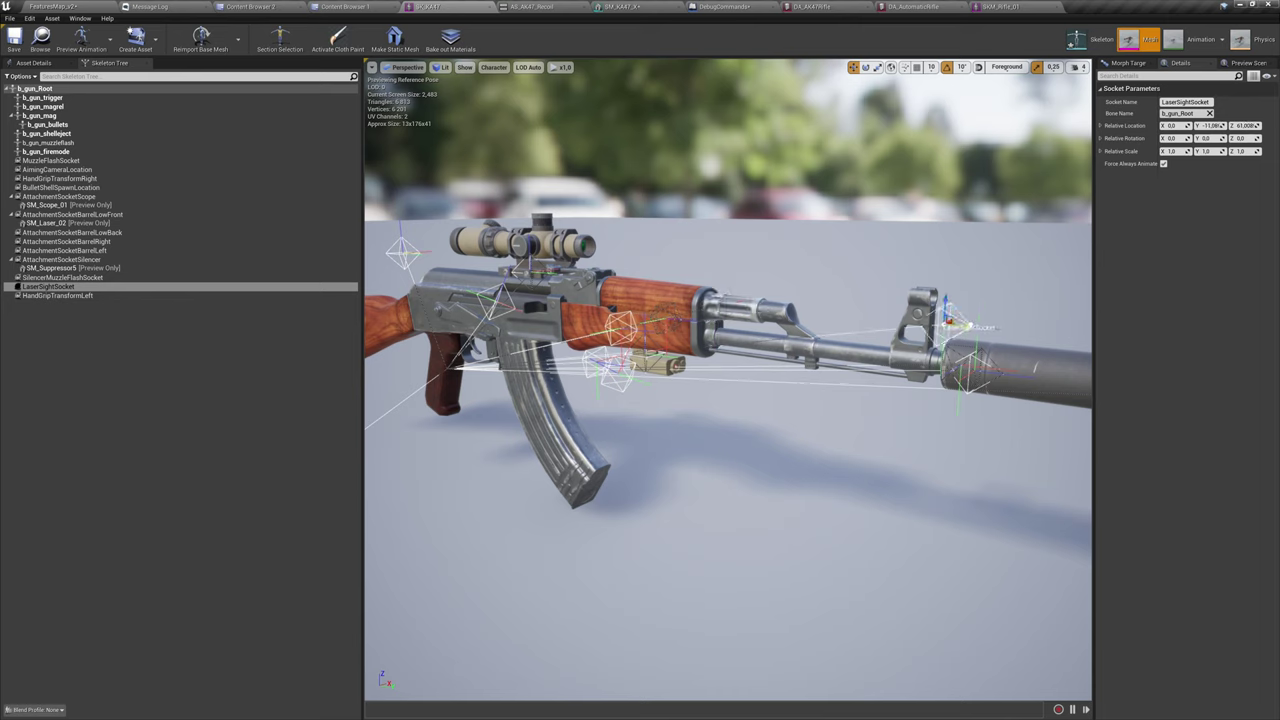
Move the HandGripTransformLeft socket to the far side of the handguard, at about X 11.5 and Z 38.
{"action": "left_click", "coordinate": [95, 296]}
{"action": "right_click_drag", "start_coordinate": [443, 378], "coordinate": [650, 545]}
{"action": "key", "text": "s"}
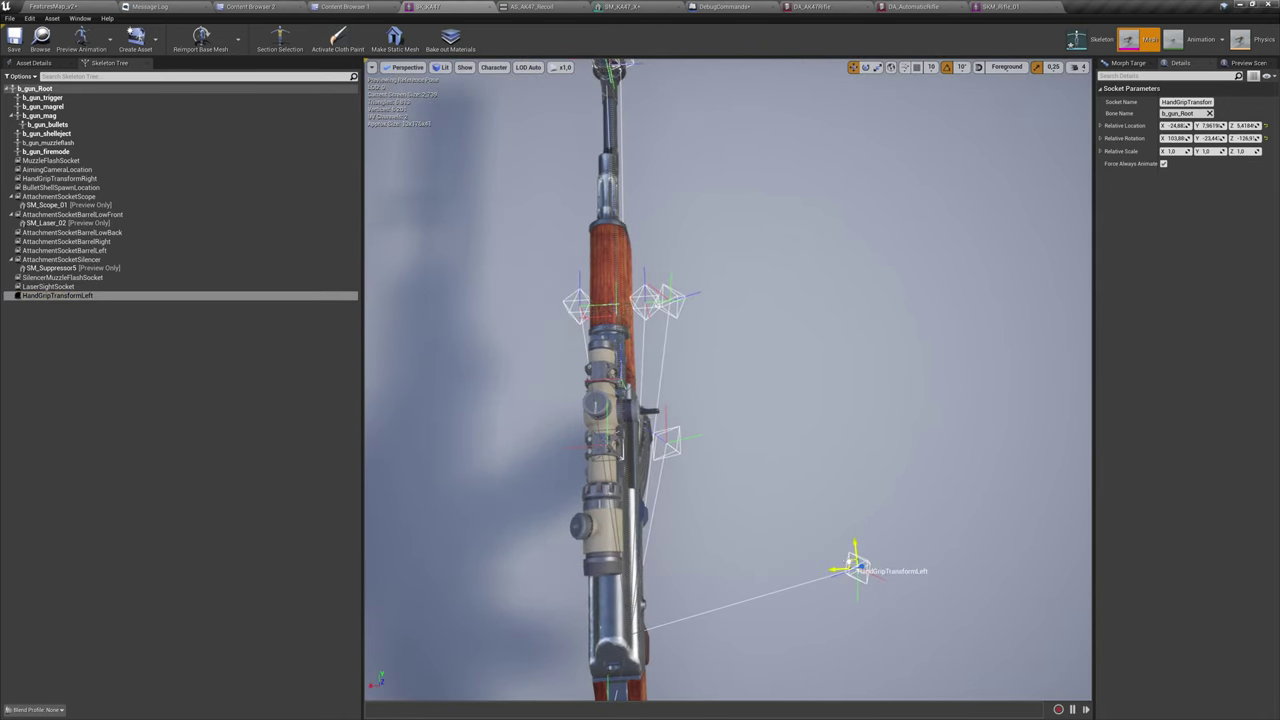
{"action": "left_click_drag", "start_coordinate": [855, 567], "coordinate": [537, 317]}
{"action": "right_click_drag", "start_coordinate": [812, 250], "coordinate": [900, 225]}
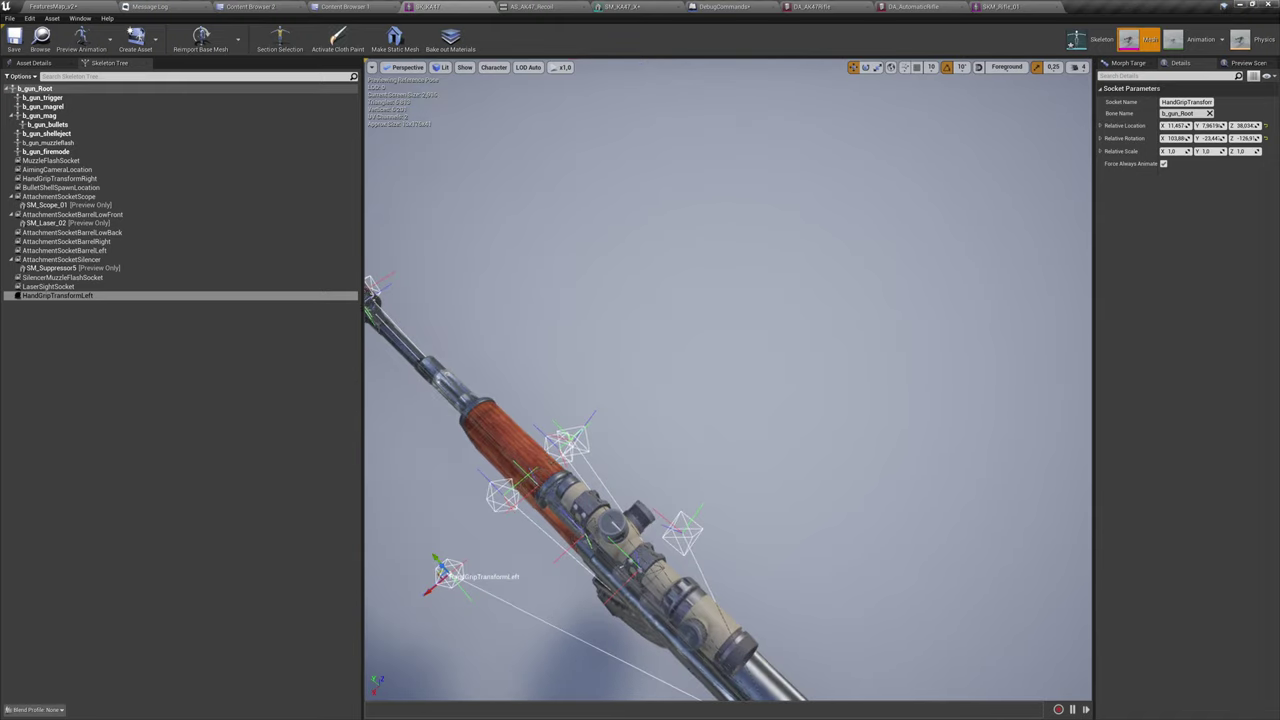
Raise the HandGripTransformLeft socket to handguard height and bring it against the wood, at about X 4.5, Y -6.5 and Z 32.
{"action": "key", "text": "f"}
{"action": "left_click_drag", "start_coordinate": [812, 250], "coordinate": [1010, 150], "text": "alt"}
{"action": "right_click_drag", "start_coordinate": [758, 366], "coordinate": [767, 369]}
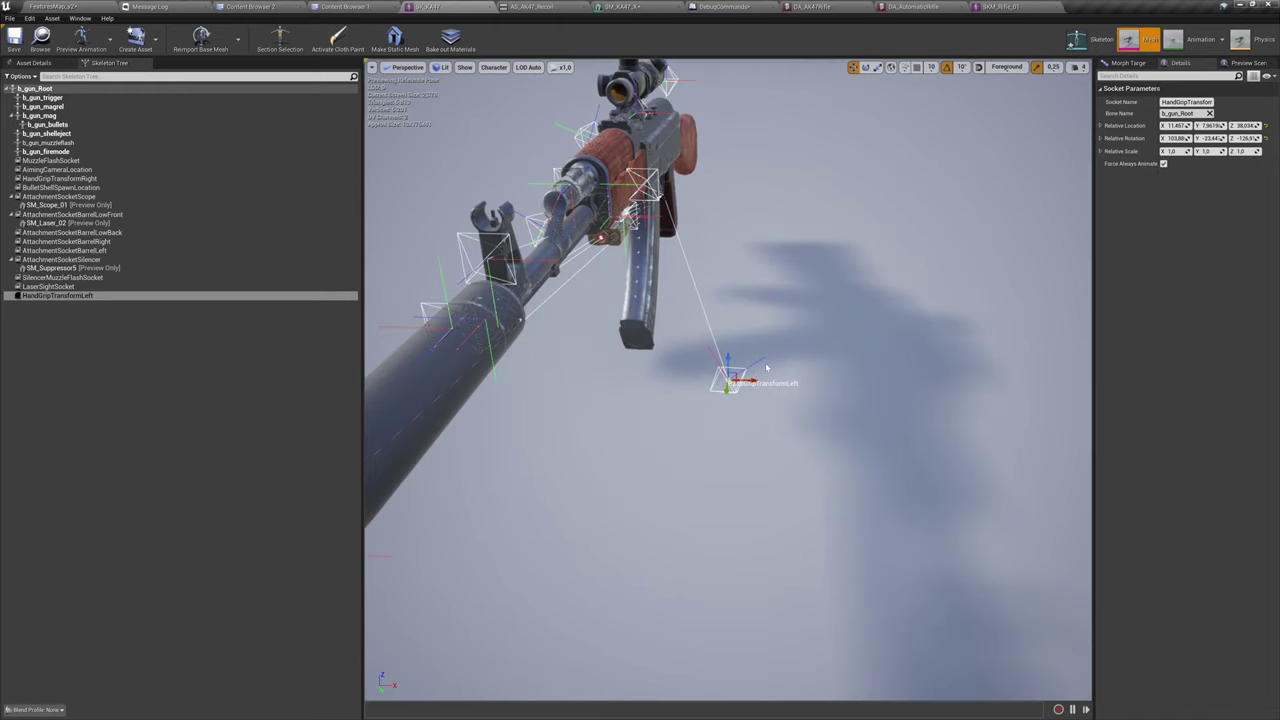
{"action": "left_click_drag", "start_coordinate": [726, 358], "coordinate": [693, 228]}
{"action": "left_click_drag", "start_coordinate": [693, 228], "coordinate": [380, 310], "text": "alt"}
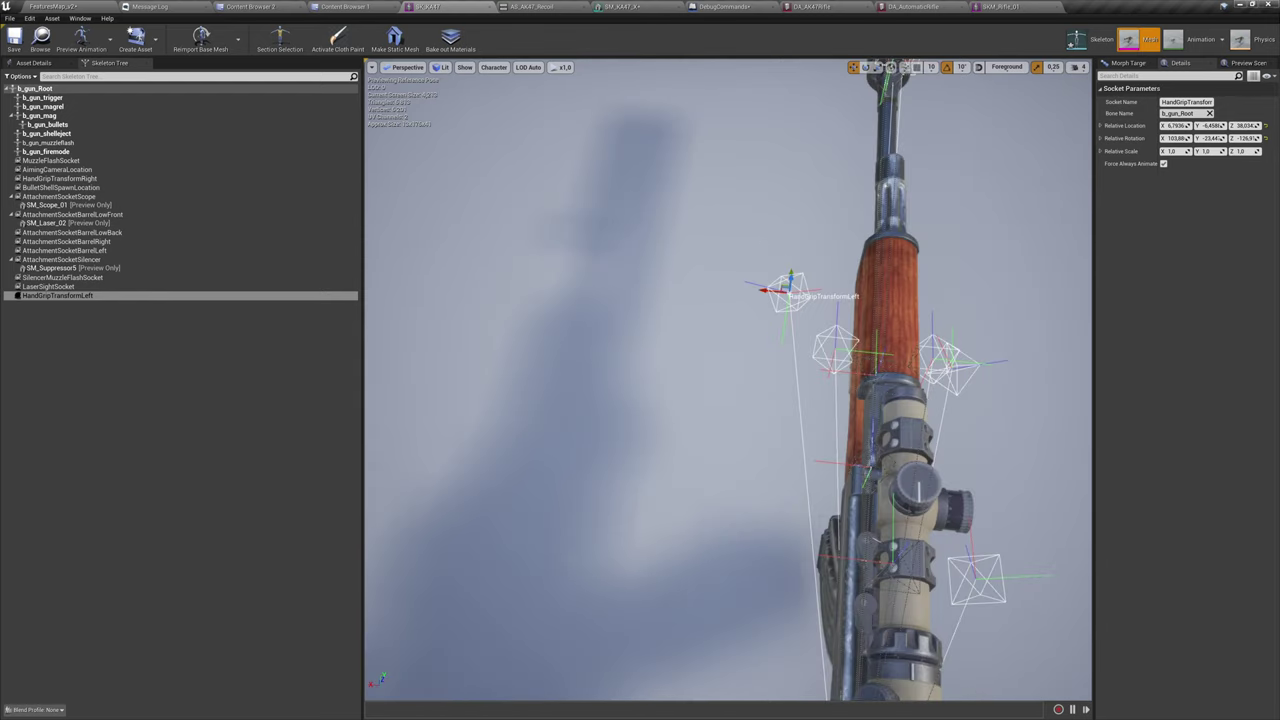
{"action": "right_click_drag", "start_coordinate": [745, 285], "coordinate": [778, 240]}
{"action": "left_click_drag", "start_coordinate": [790, 310], "coordinate": [815, 384]}
{"action": "mouse_move", "coordinate": [751, 406]}
{"action": "right_mouse_down"}
{"action": "mouse_move", "coordinate": [740, 380]}
{"action": "mouse_move", "coordinate": [751, 406]}
{"action": "right_mouse_up"}
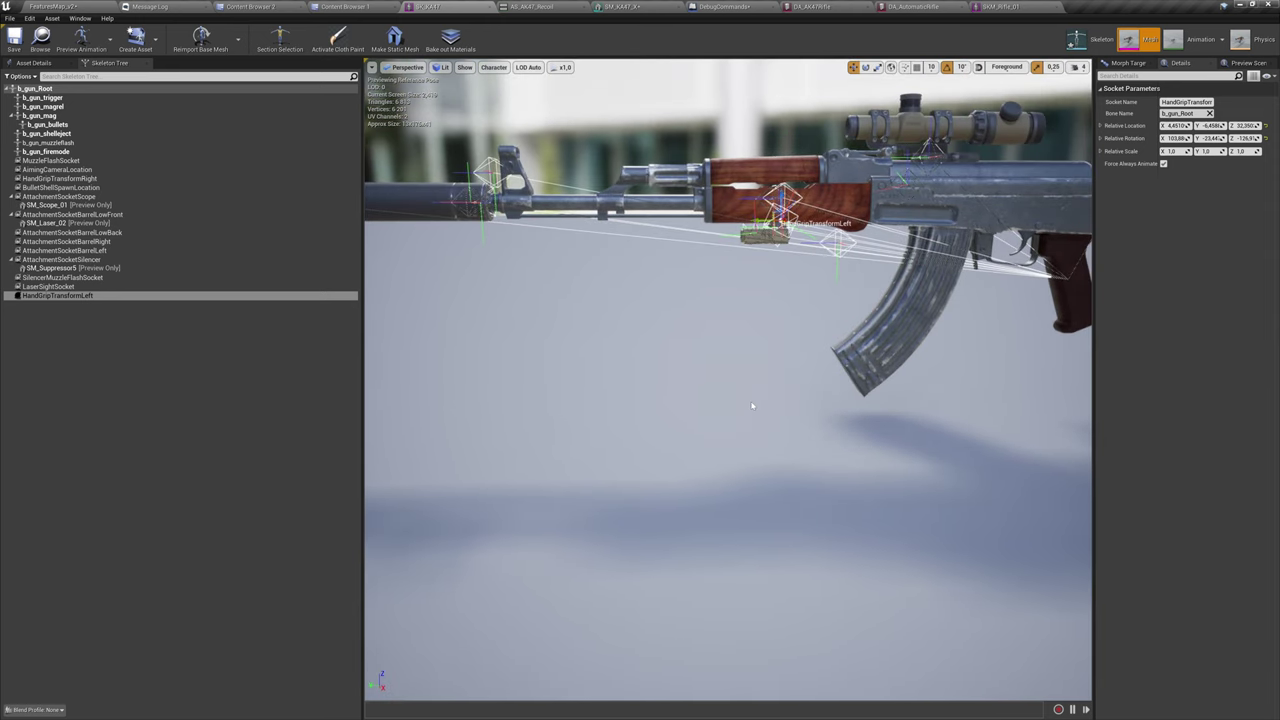
Play the FeaturesMap_v2 level, examine up close how the left hand grips the AK-47, and stop the session.
{"action": "left_click", "coordinate": [55, 6]}
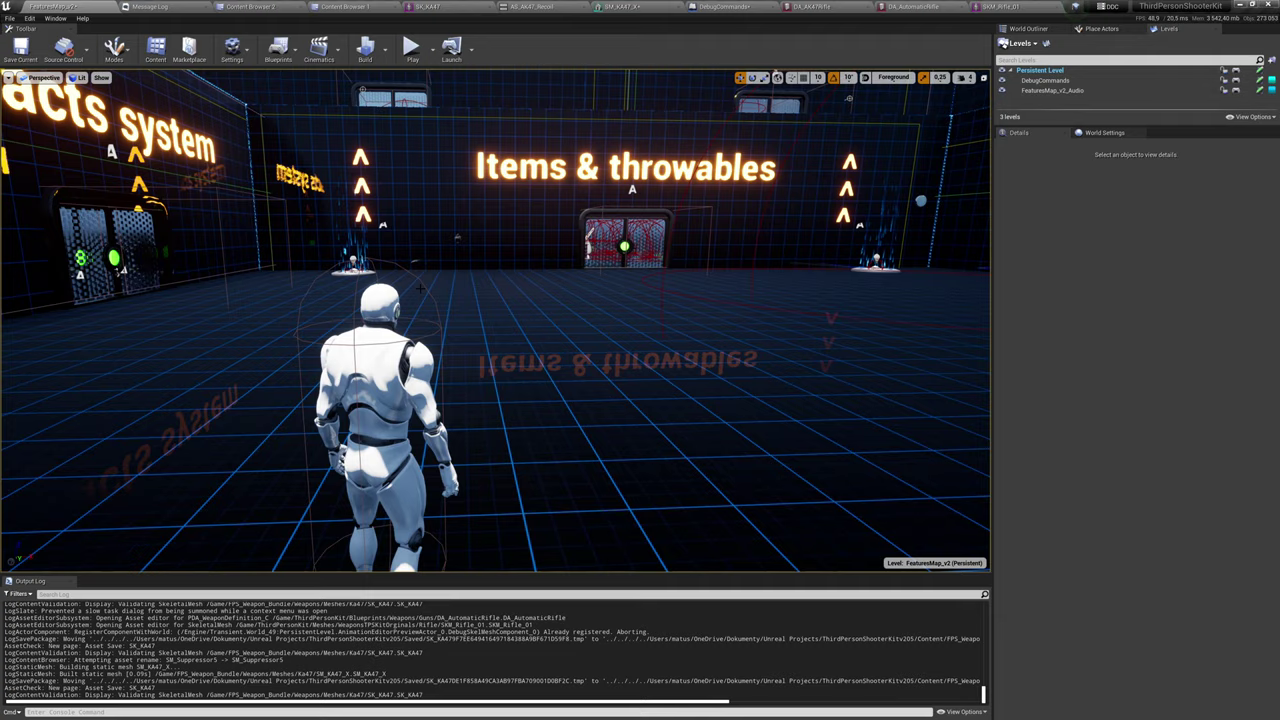
{"action": "key", "text": "alt+p"}
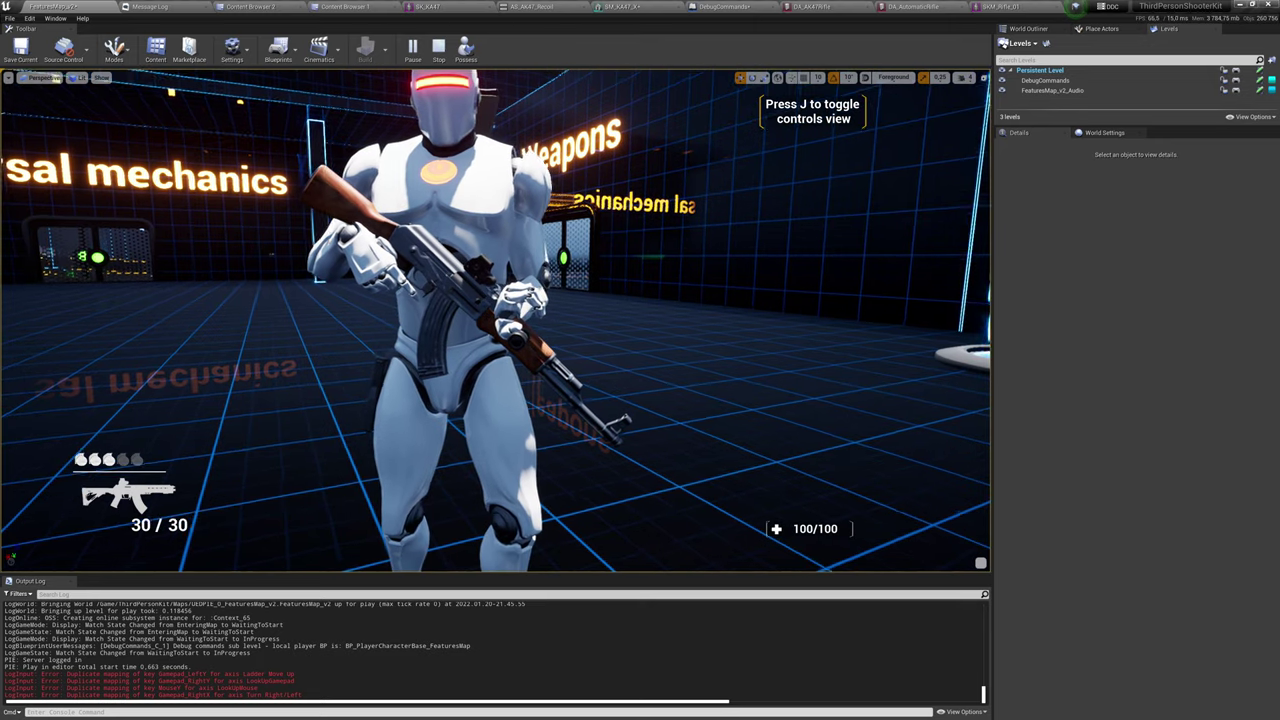
{"action": "scroll", "coordinate": [495, 320], "scroll_direction": "up", "scroll_amount": 3}
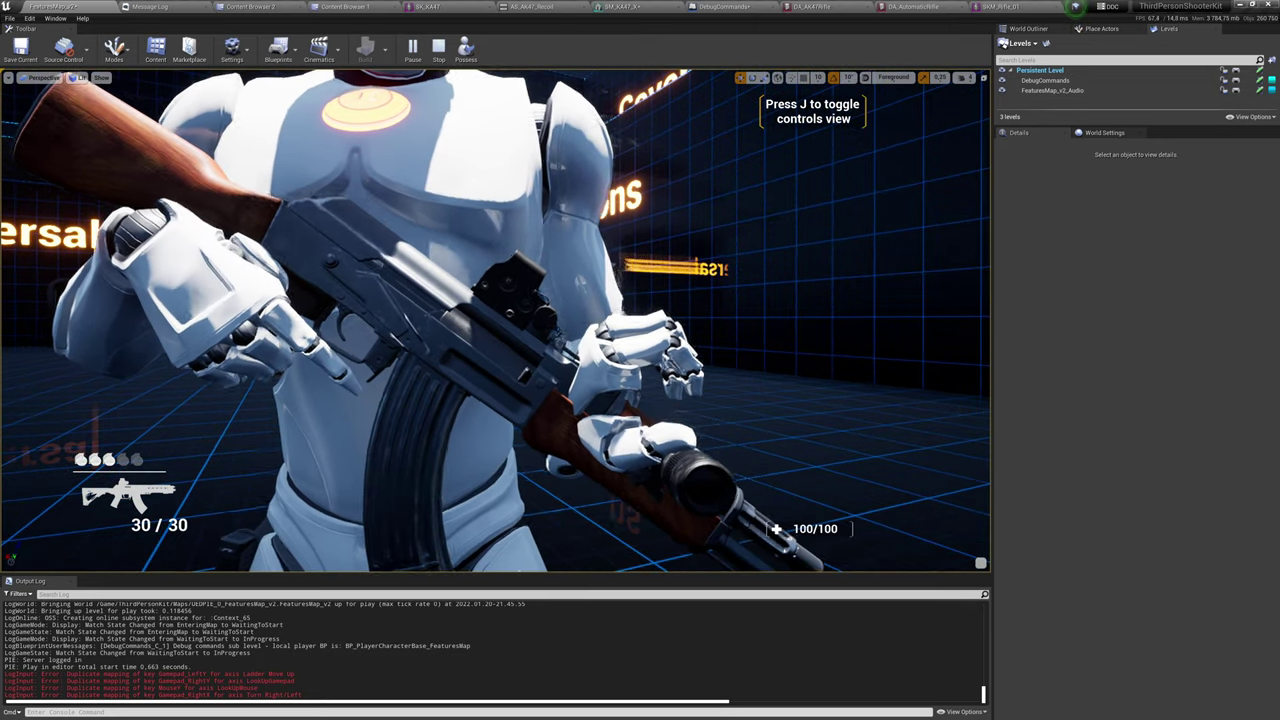
{"action": "scroll", "coordinate": [495, 320], "scroll_direction": "down", "scroll_amount": 3}
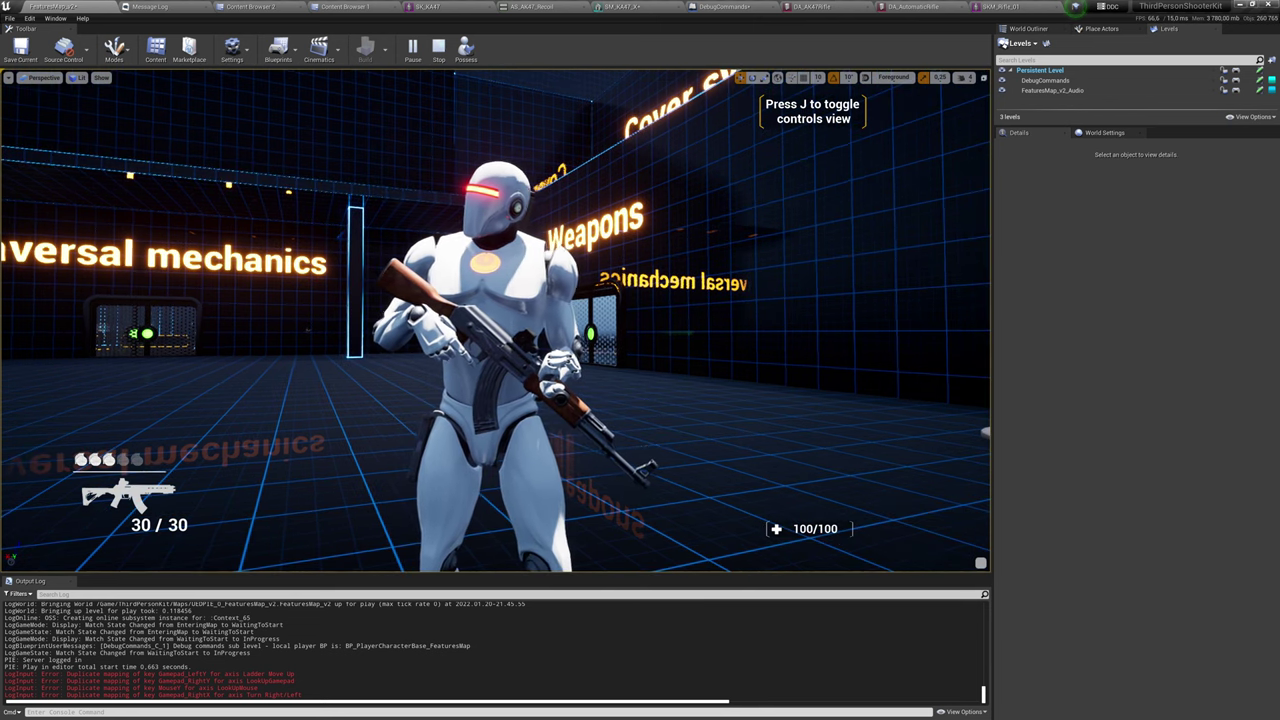
{"action": "left_click", "coordinate": [439, 52]}
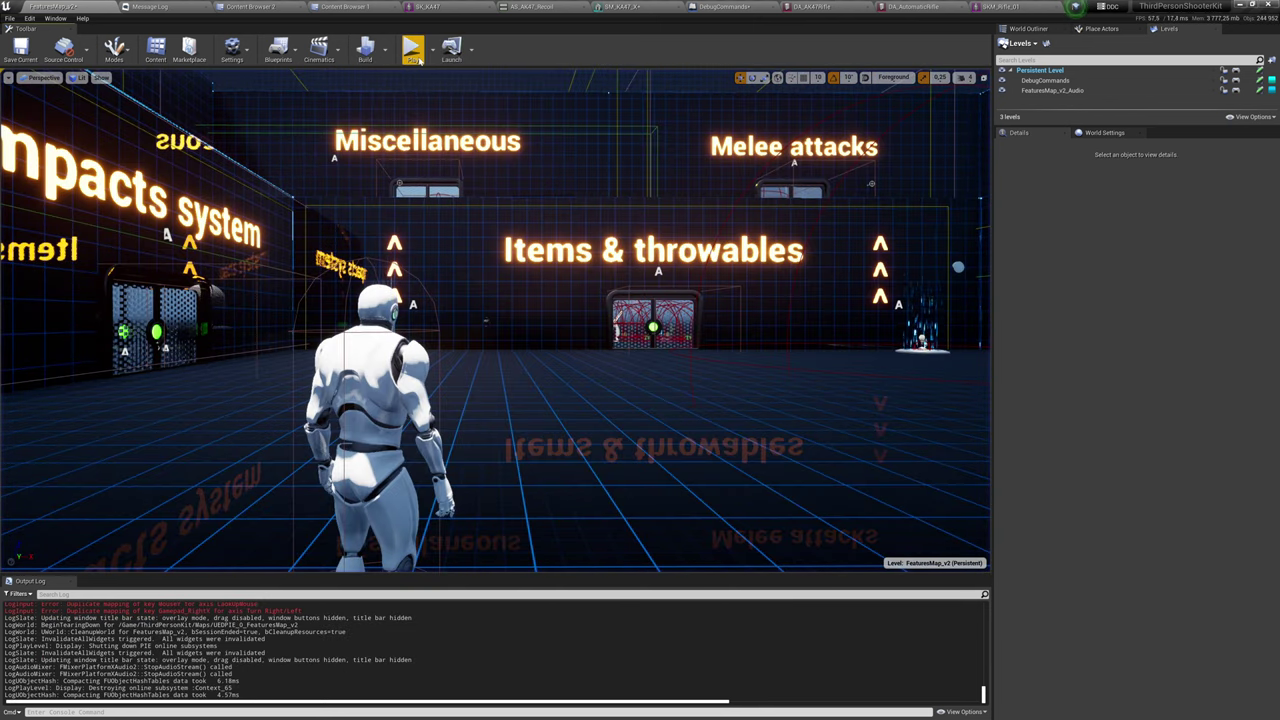
Play the level again to check aiming with the AK-47 and switching it away and back.
{"action": "right_click", "coordinate": [500, 219]}
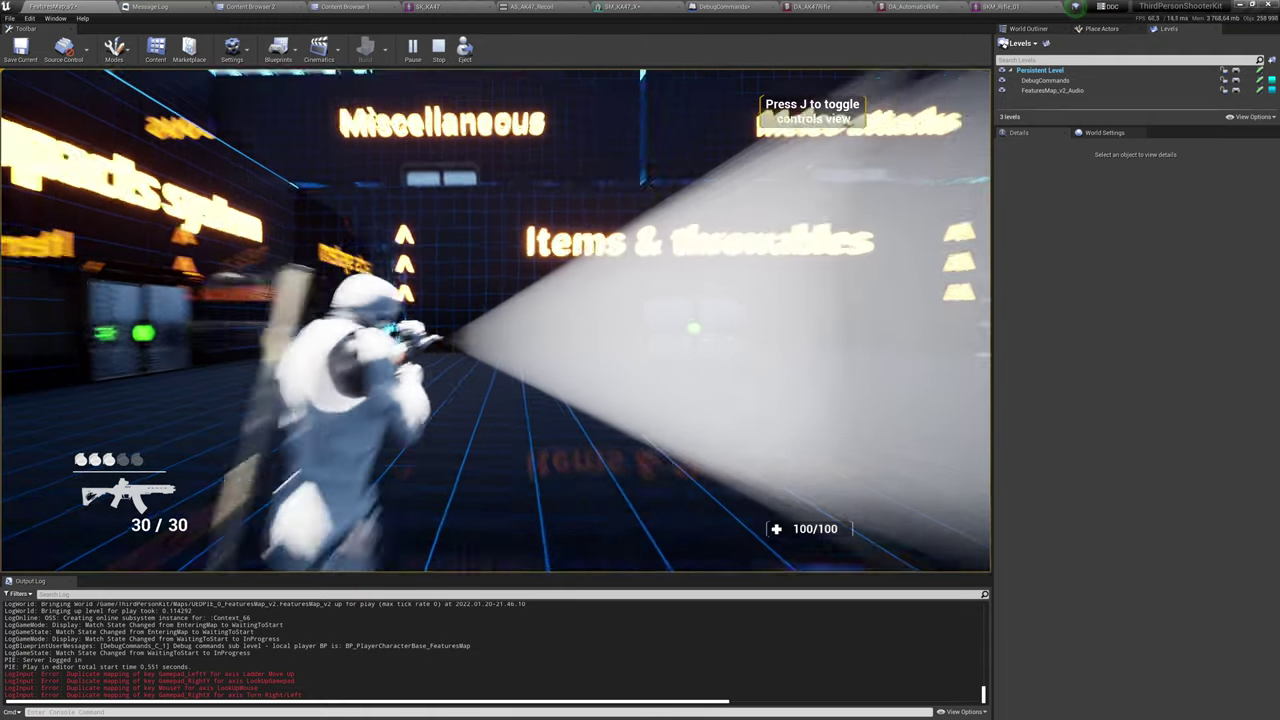
{"action": "key", "text": "1"}
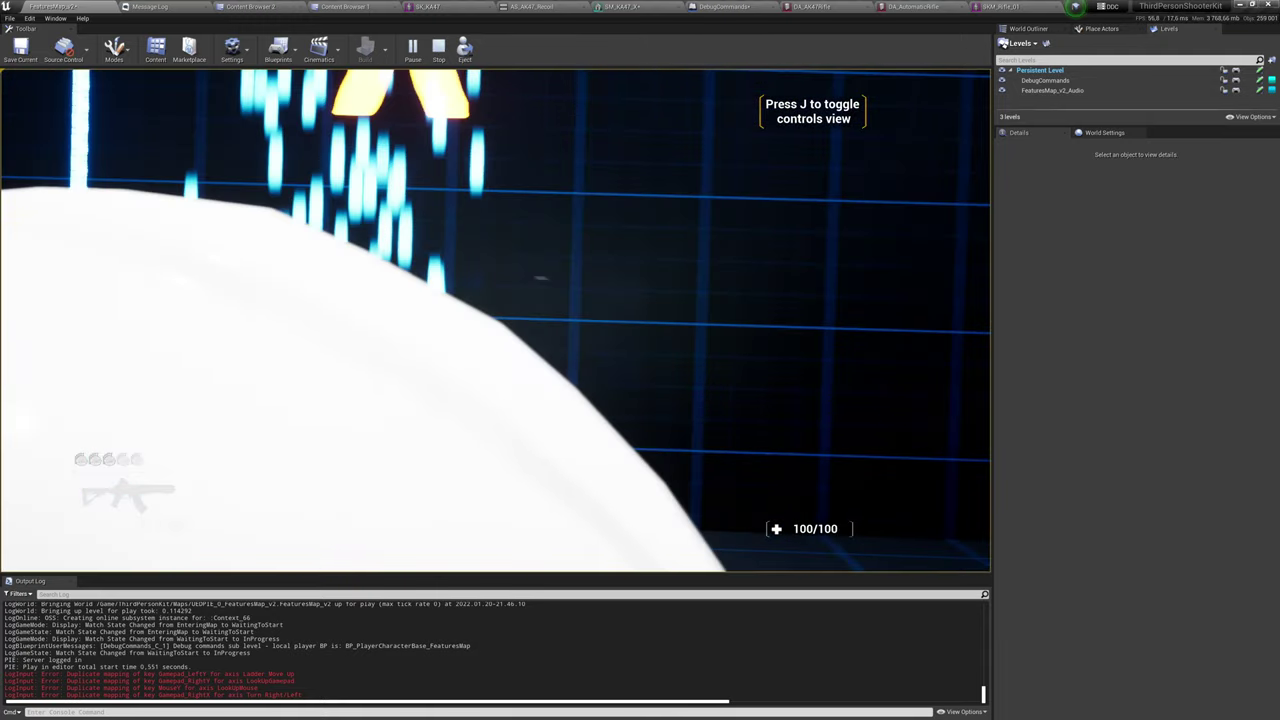
{"action": "key", "text": "1"}
{"action": "key", "text": "1"}
{"action": "key", "text": "1"}
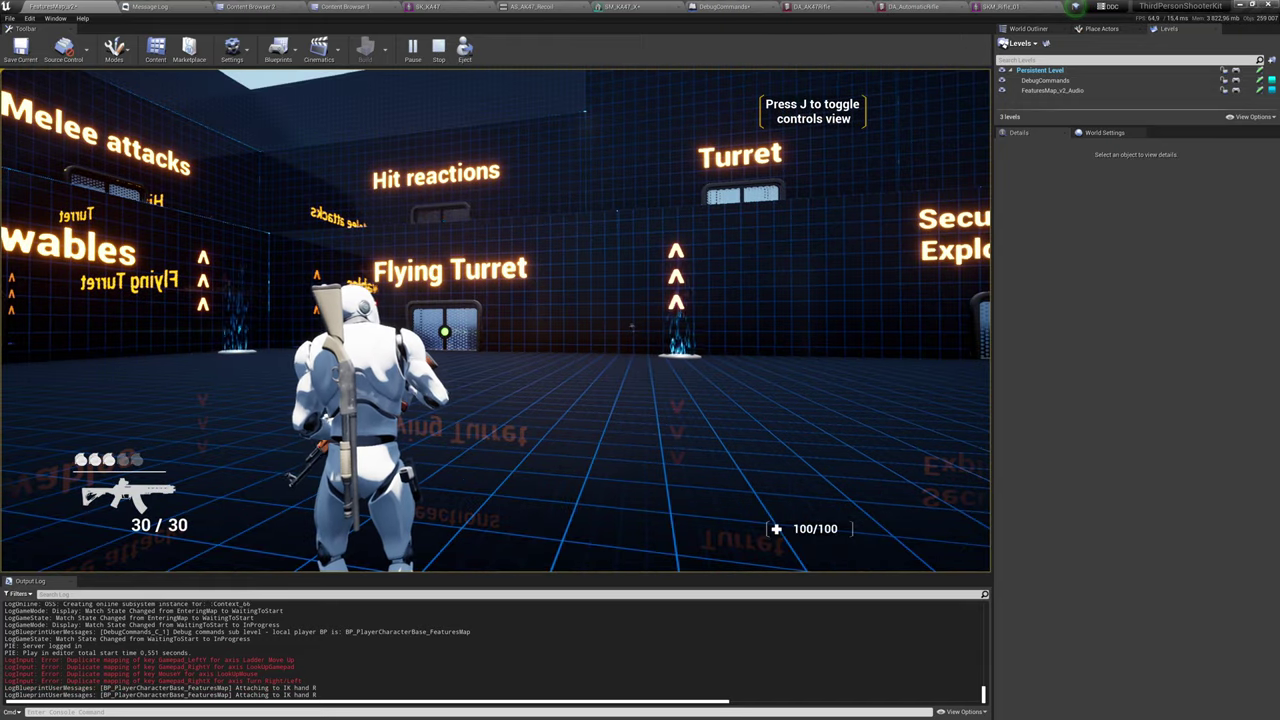
Eject from the character to face the held AK-47, and undock the SK_KA47 editor as a floating window over the running level.
{"action": "key", "text": "s"}
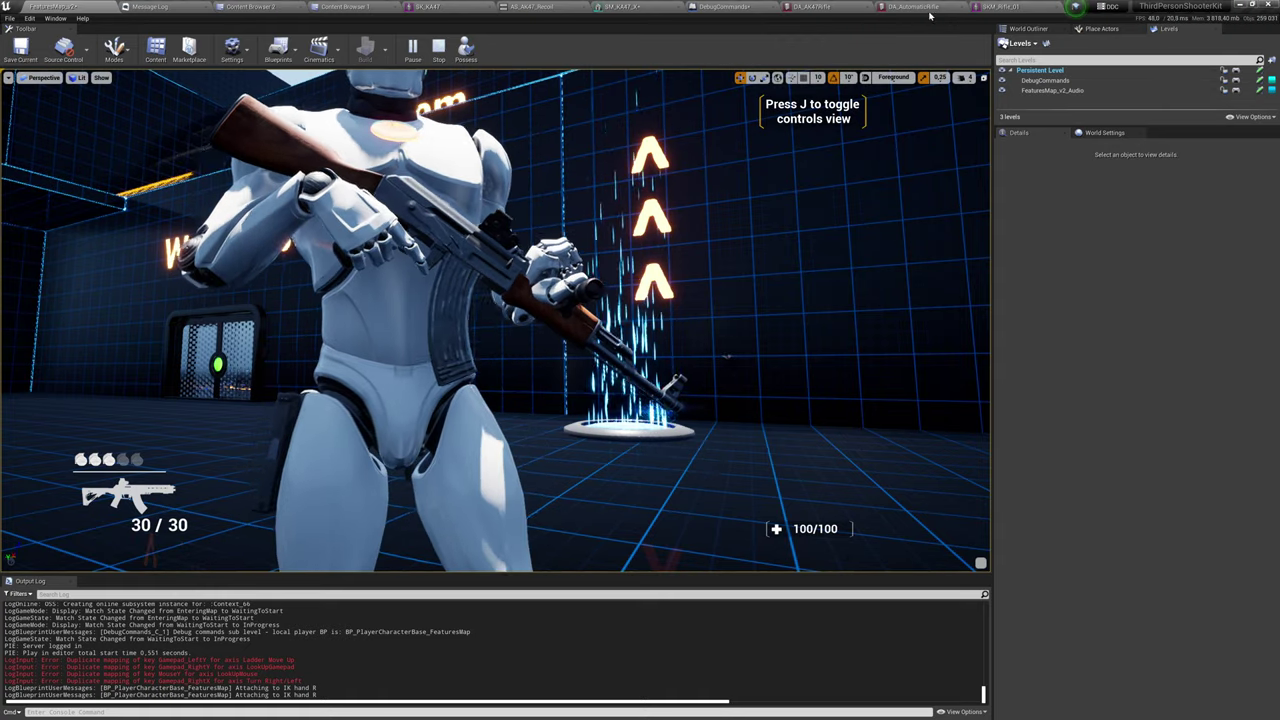
{"action": "left_click_drag", "start_coordinate": [489, 78], "coordinate": [660, 200]}
{"action": "left_click", "coordinate": [85, 8]}
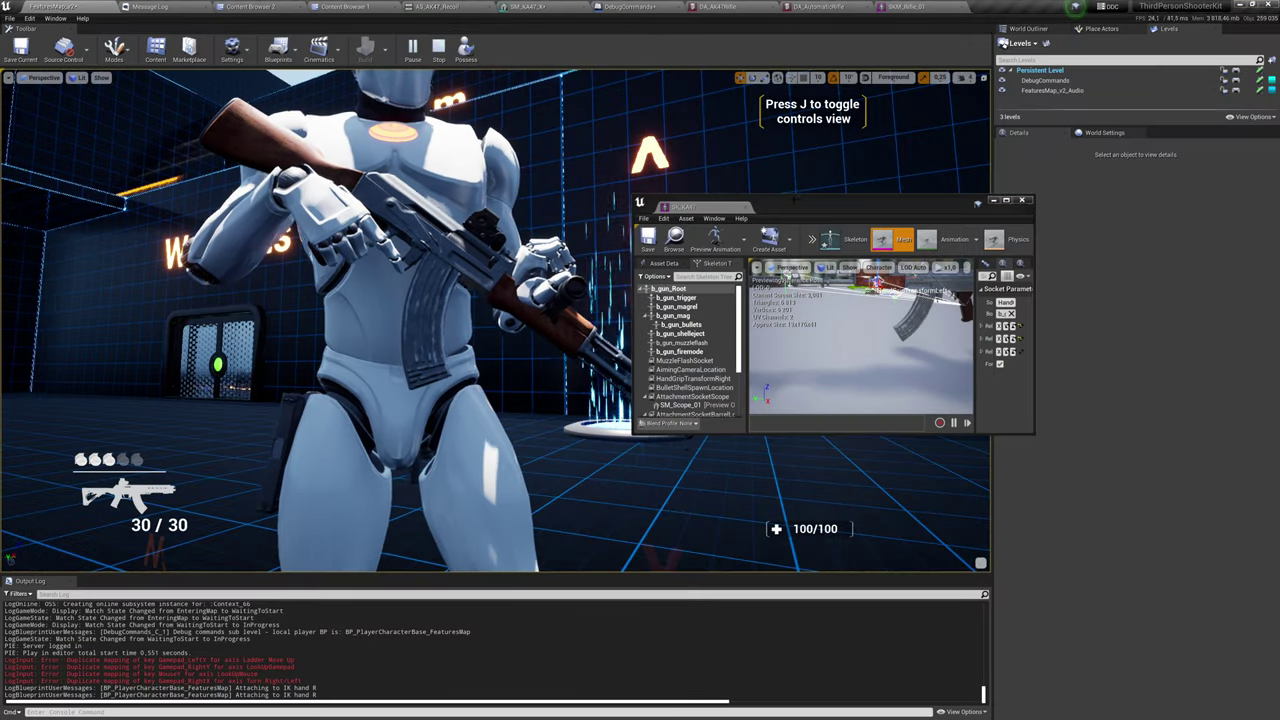
Enlarge the floating SK_KA47 editor beside the held rifle, select the HandGripTransformLeft socket, and widen its details to show the transform values.
{"action": "left_click_drag", "start_coordinate": [793, 198], "coordinate": [779, 109]}
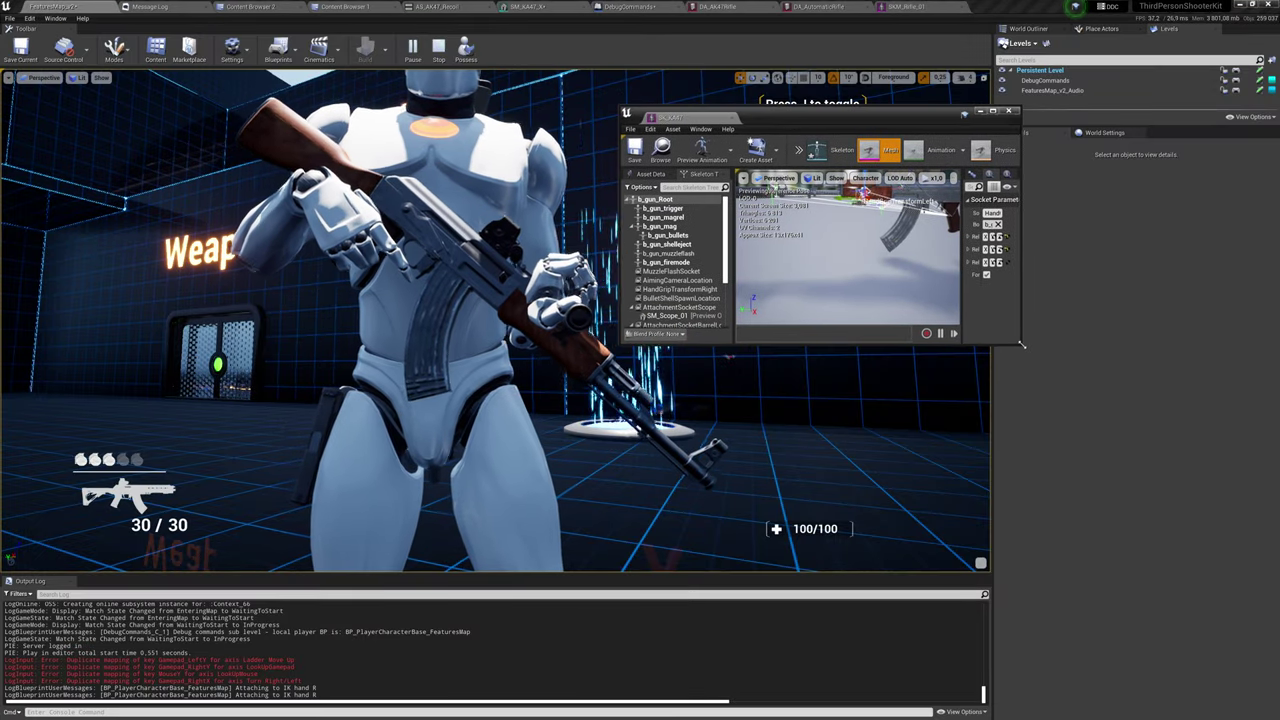
{"action": "left_click_drag", "start_coordinate": [1020, 345], "coordinate": [1022, 597]}
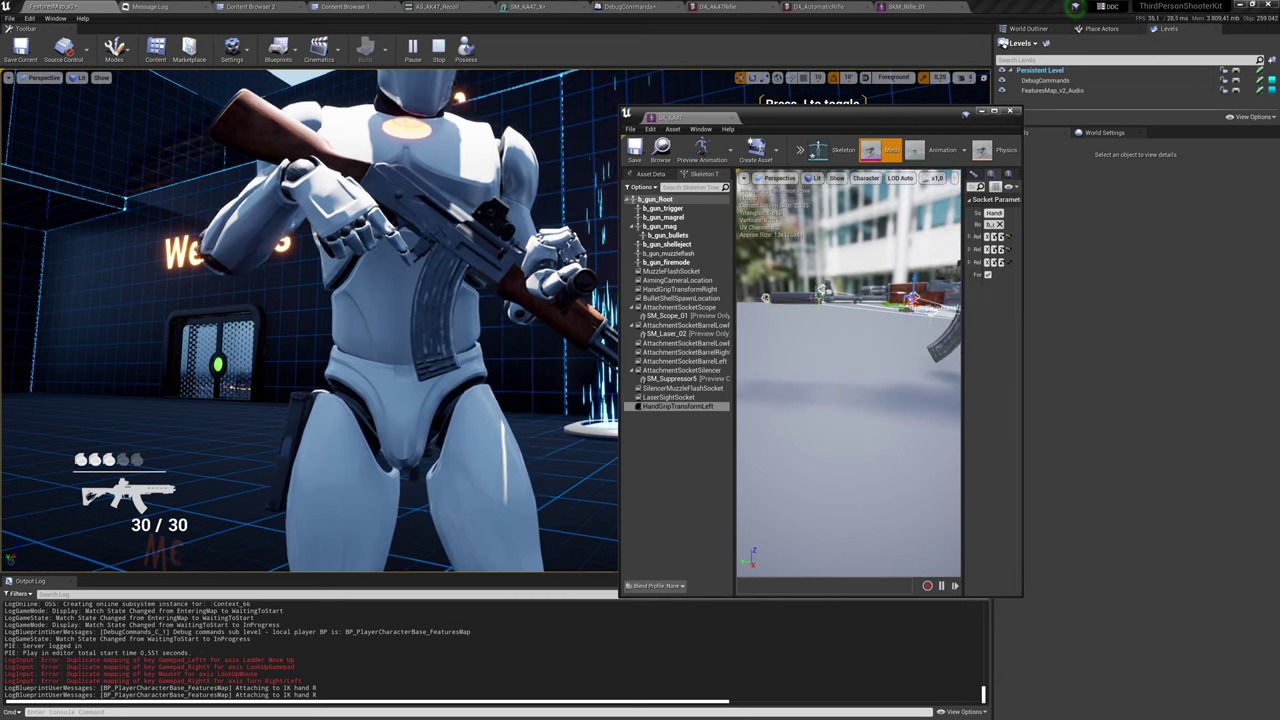
{"action": "left_click", "coordinate": [676, 408]}
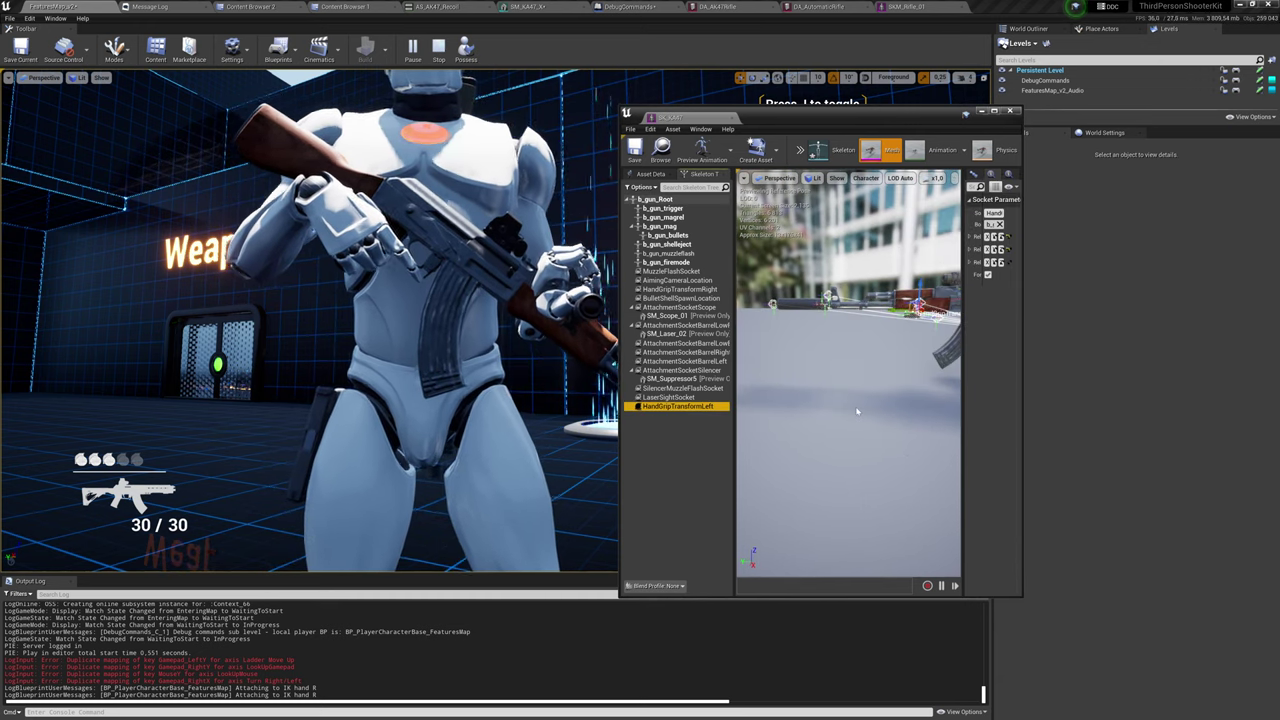
{"action": "left_click_drag", "start_coordinate": [857, 411], "coordinate": [775, 465], "text": "alt"}
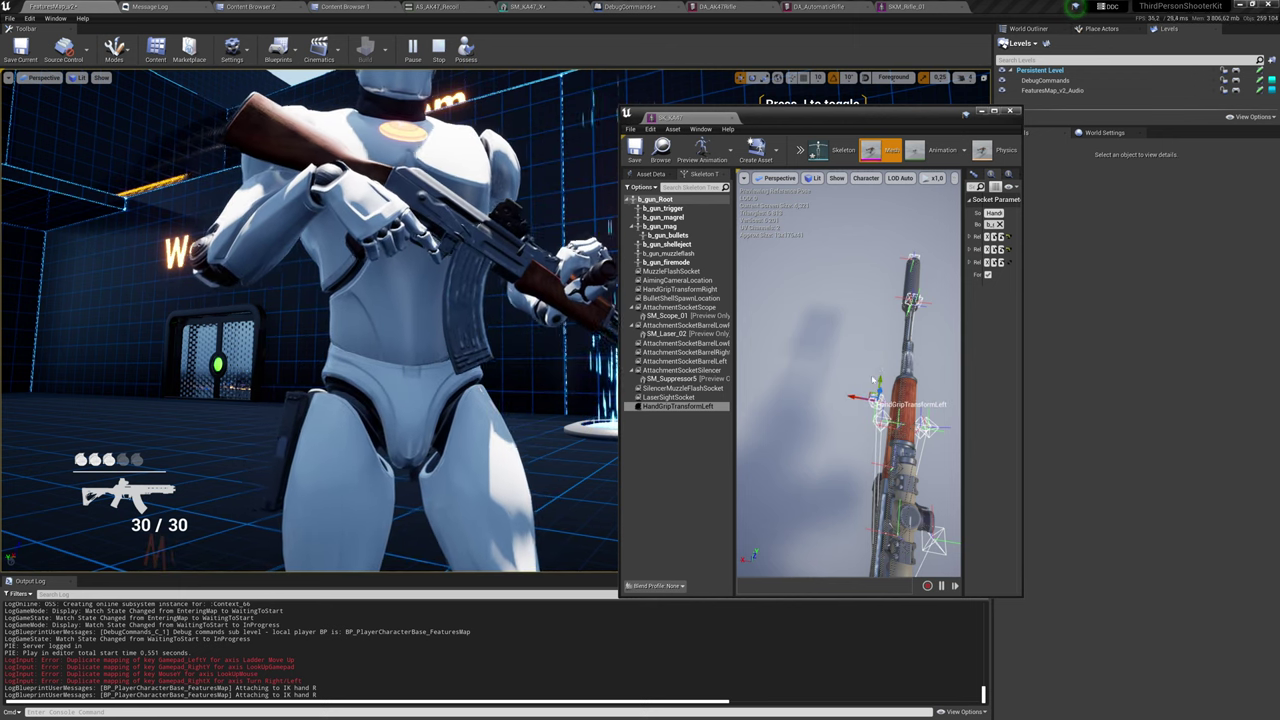
{"action": "left_click_drag", "start_coordinate": [1021, 371], "coordinate": [1221, 370]}
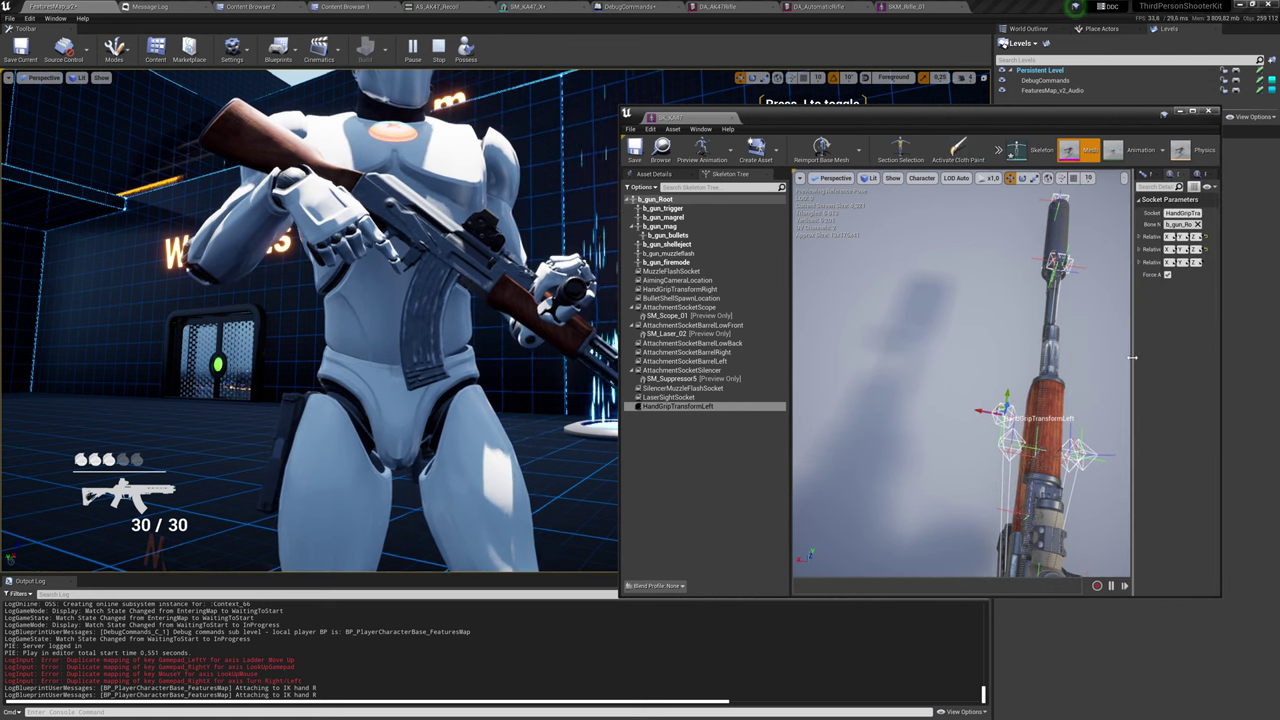
{"action": "left_click_drag", "start_coordinate": [1132, 357], "coordinate": [1048, 356]}
Rotate the HandGripTransformLeft socket to about X 178.5, Y 20 and Z 129 so the left palm turns upward.
{"action": "left_click_drag", "start_coordinate": [893, 403], "coordinate": [1005, 355], "text": "alt"}
{"action": "key", "text": "e"}
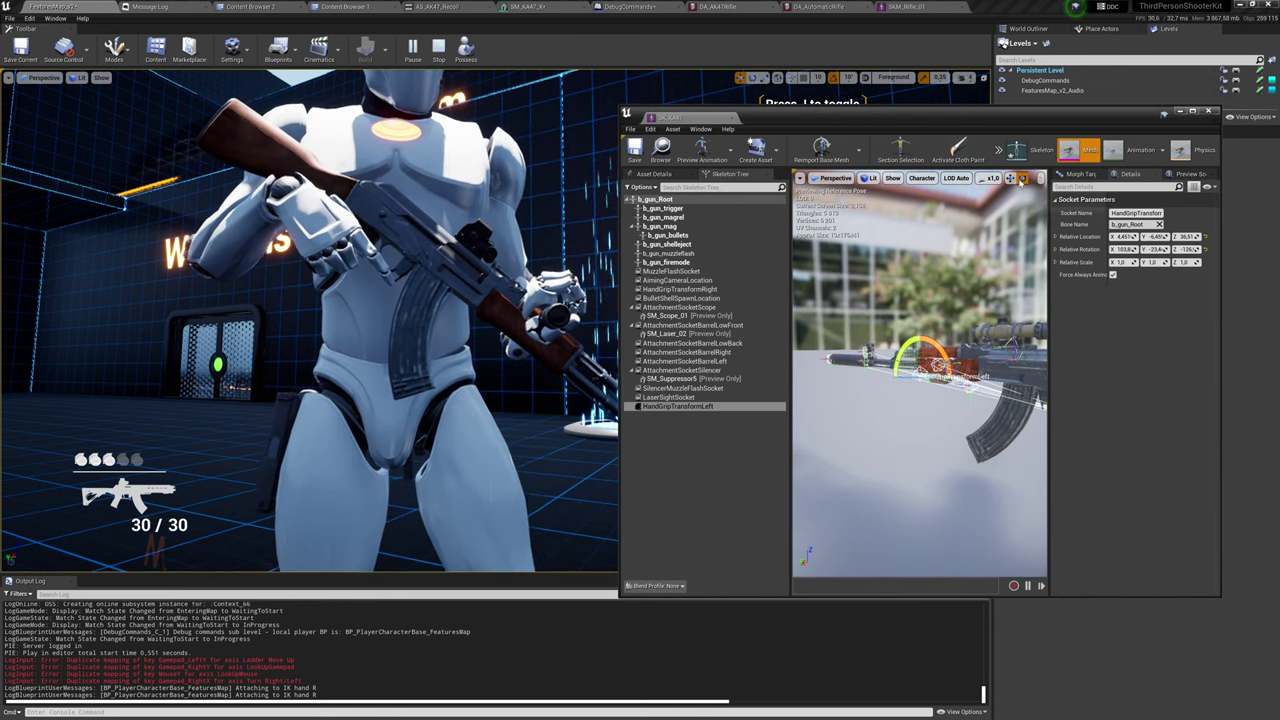
{"action": "left_click_drag", "start_coordinate": [789, 342], "coordinate": [722, 342]}
{"action": "left_click", "coordinate": [980, 178]}
{"action": "left_click_drag", "start_coordinate": [925, 420], "coordinate": [955, 408], "text": "alt"}
{"action": "scroll", "coordinate": [900, 390], "scroll_direction": "up", "scroll_amount": 6}
{"action": "scroll", "coordinate": [890, 327], "scroll_direction": "down", "scroll_amount": 3}
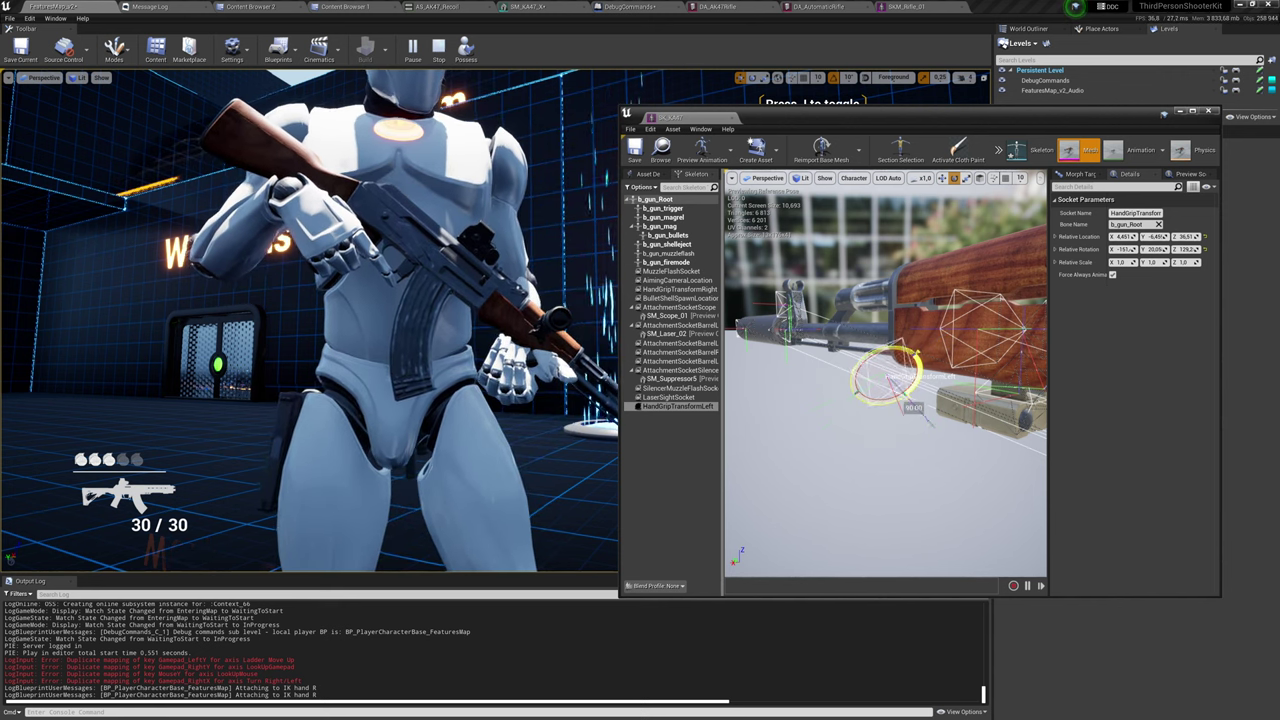
Frame the character in the running level and examine the left hand's orientation beside the AK-47 from several angles.
{"action": "left_click_drag", "start_coordinate": [420, 330], "coordinate": [455, 330], "text": "alt"}
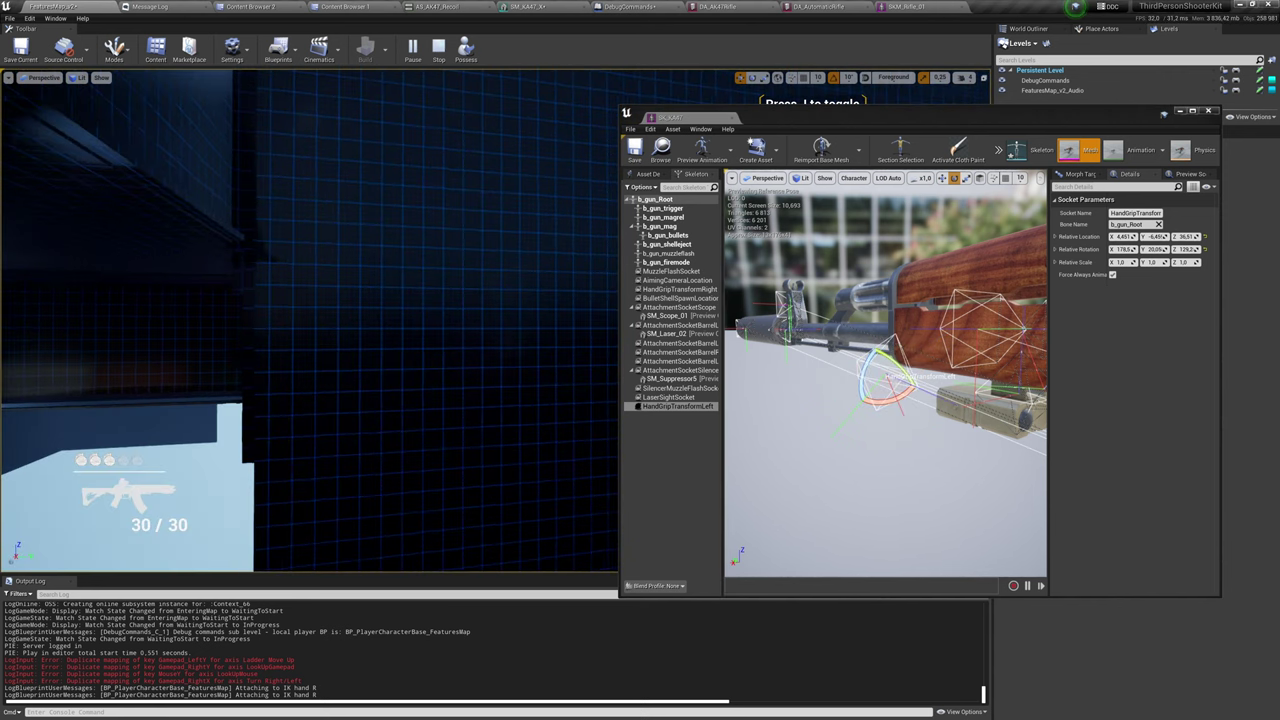
{"action": "key", "text": "f"}
{"action": "right_click_drag", "start_coordinate": [400, 330], "coordinate": [260, 360]}
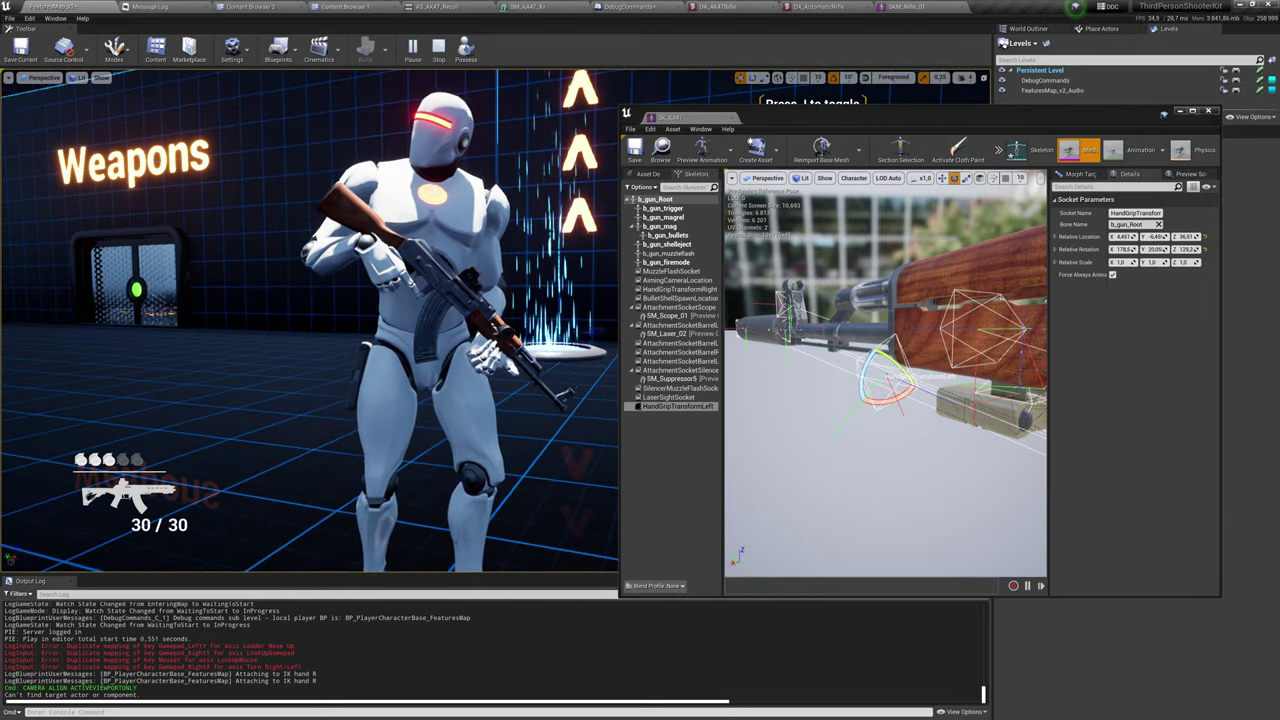
{"action": "double_click", "coordinate": [458, 292]}
{"action": "key", "text": "f"}
{"action": "left_click_drag", "start_coordinate": [458, 292], "coordinate": [430, 300], "text": "alt"}
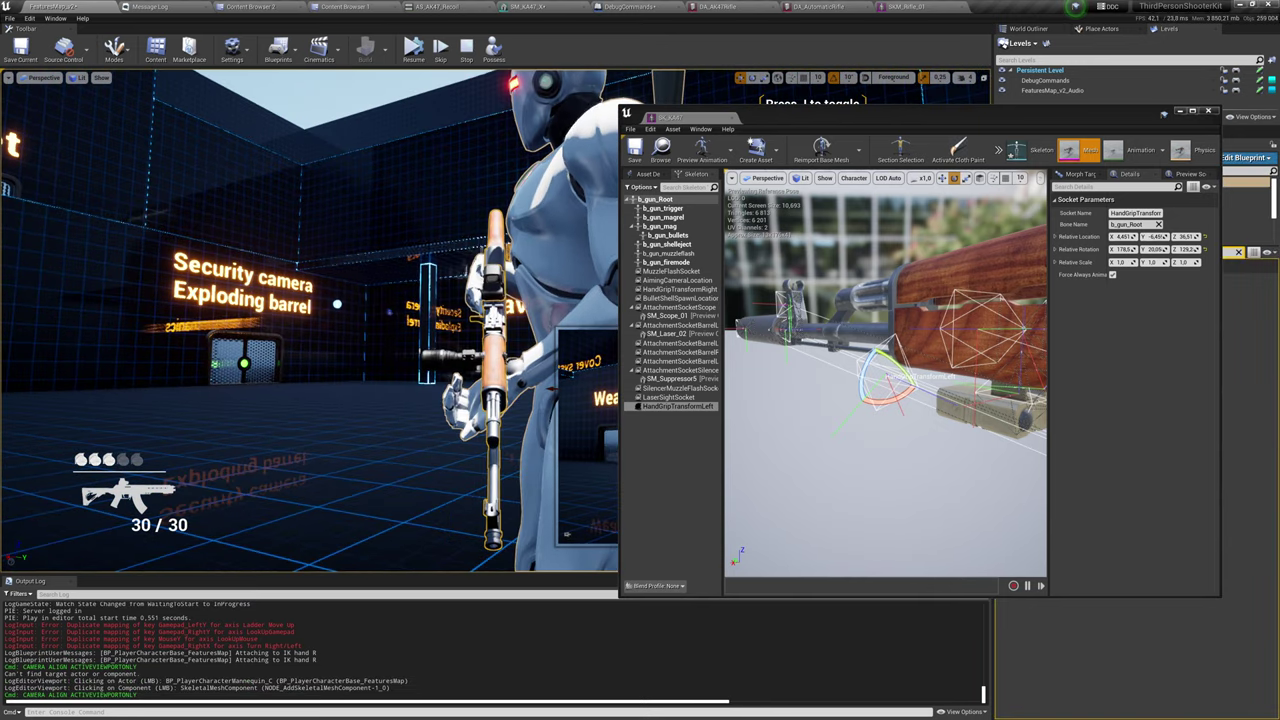
Move the HandGripTransformLeft socket against the wooden handguard, to about X 8.4, Y -9.7 and Z 34.5.
{"action": "left_click", "coordinate": [979, 178]}
{"action": "left_click_drag", "start_coordinate": [917, 407], "coordinate": [800, 480], "text": "alt"}
{"action": "left_click_drag", "start_coordinate": [862, 375], "coordinate": [802, 376]}
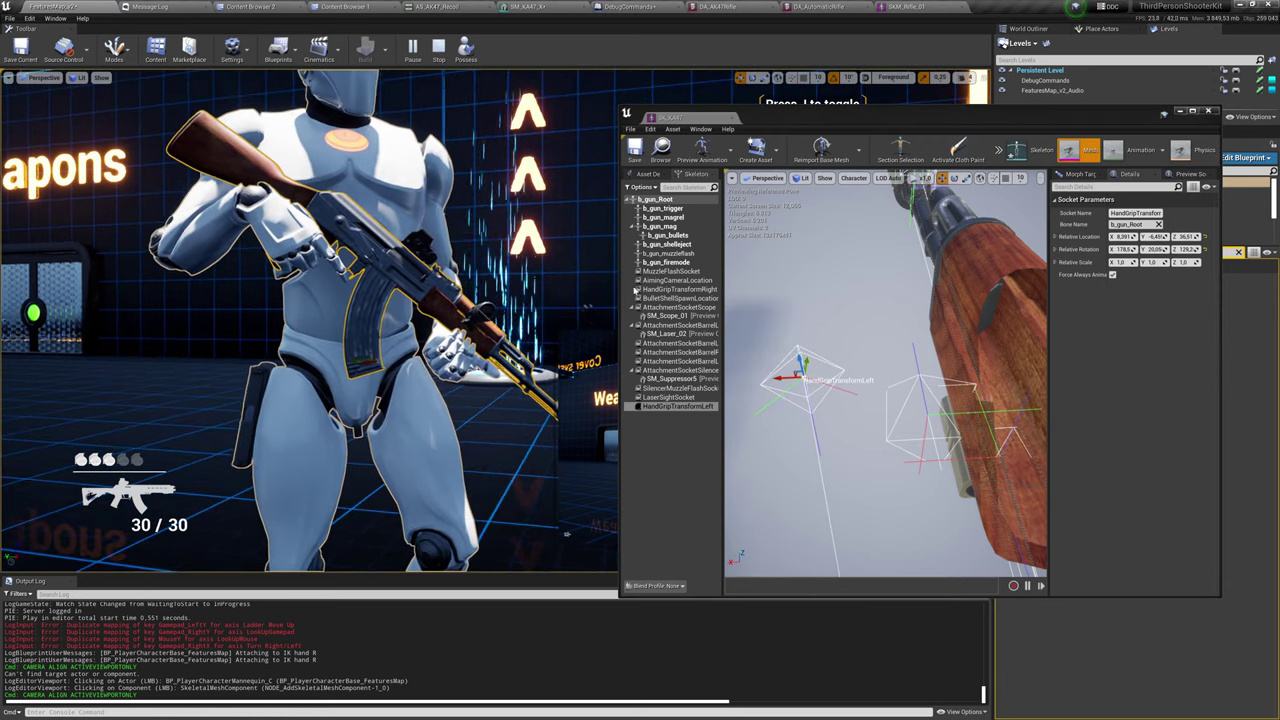
{"action": "left_click_drag", "start_coordinate": [866, 384], "coordinate": [990, 318], "text": "alt"}
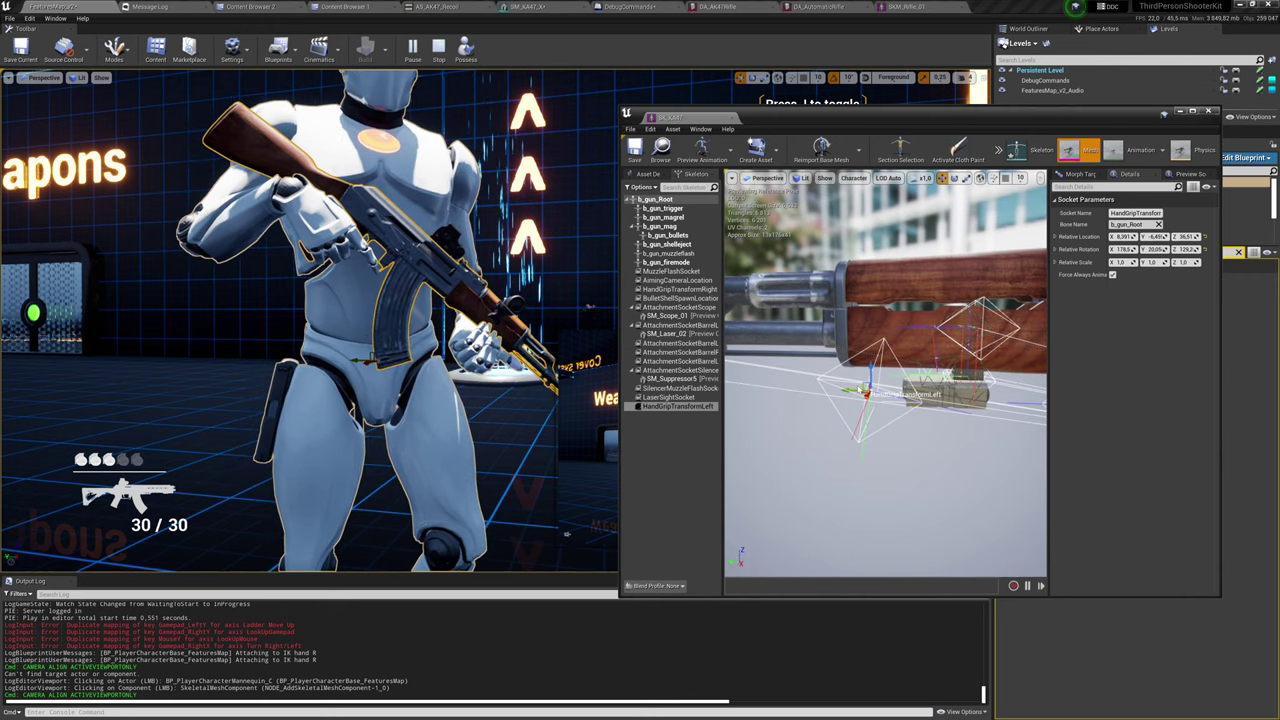
{"action": "left_click_drag", "start_coordinate": [865, 384], "coordinate": [921, 297]}
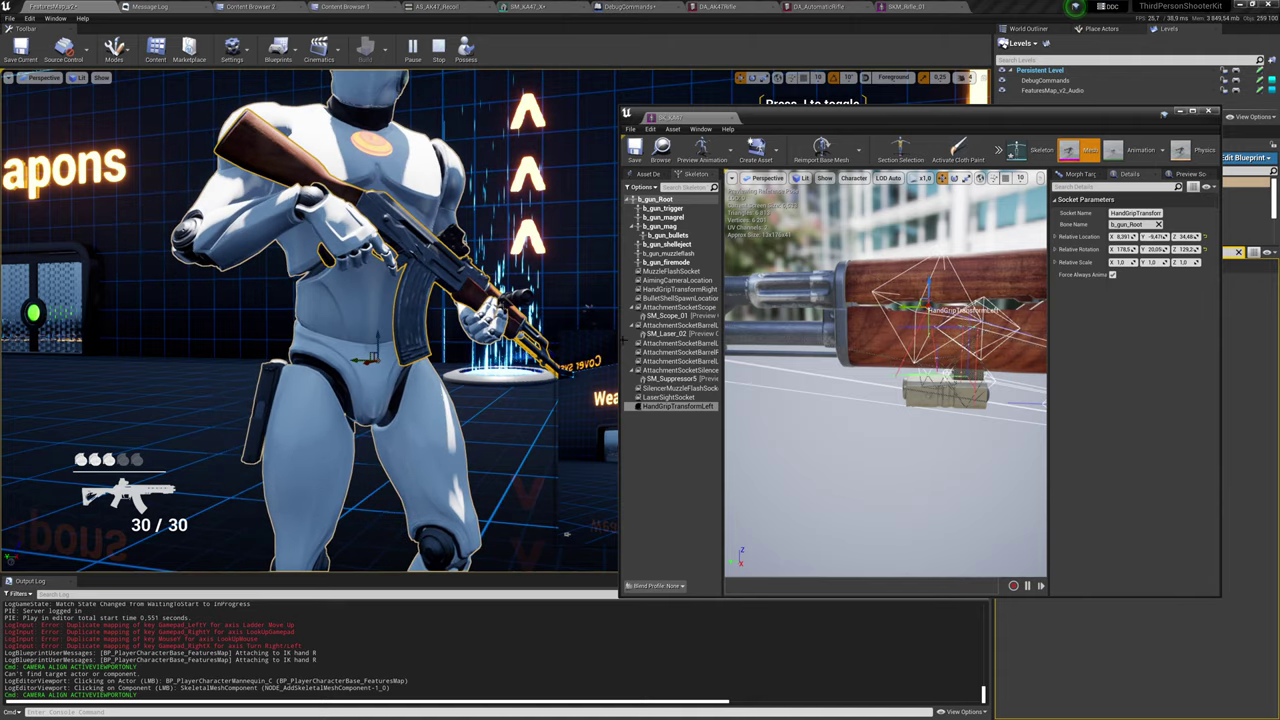
Save the SK_KA47 mesh, close its floating editor, and check the left-hand grip from the side in the running level.
{"action": "right_click_drag", "start_coordinate": [540, 340], "coordinate": [515, 338]}
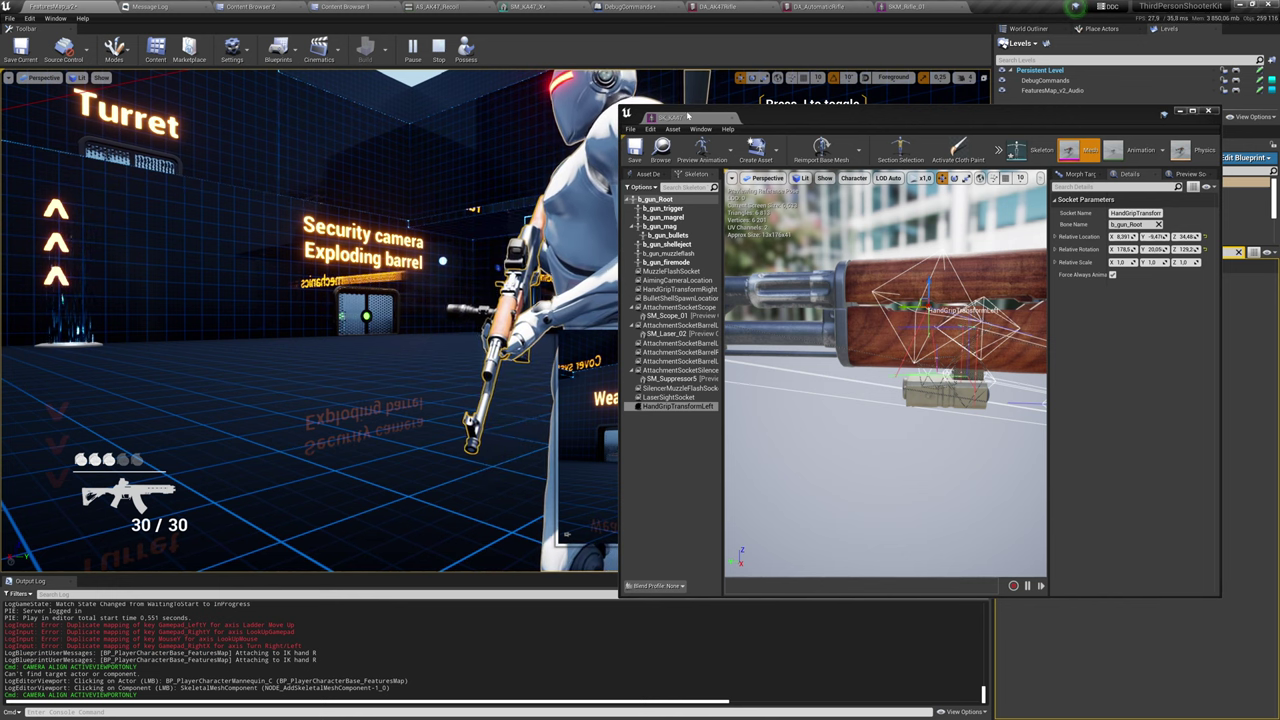
{"action": "left_click", "coordinate": [634, 148]}
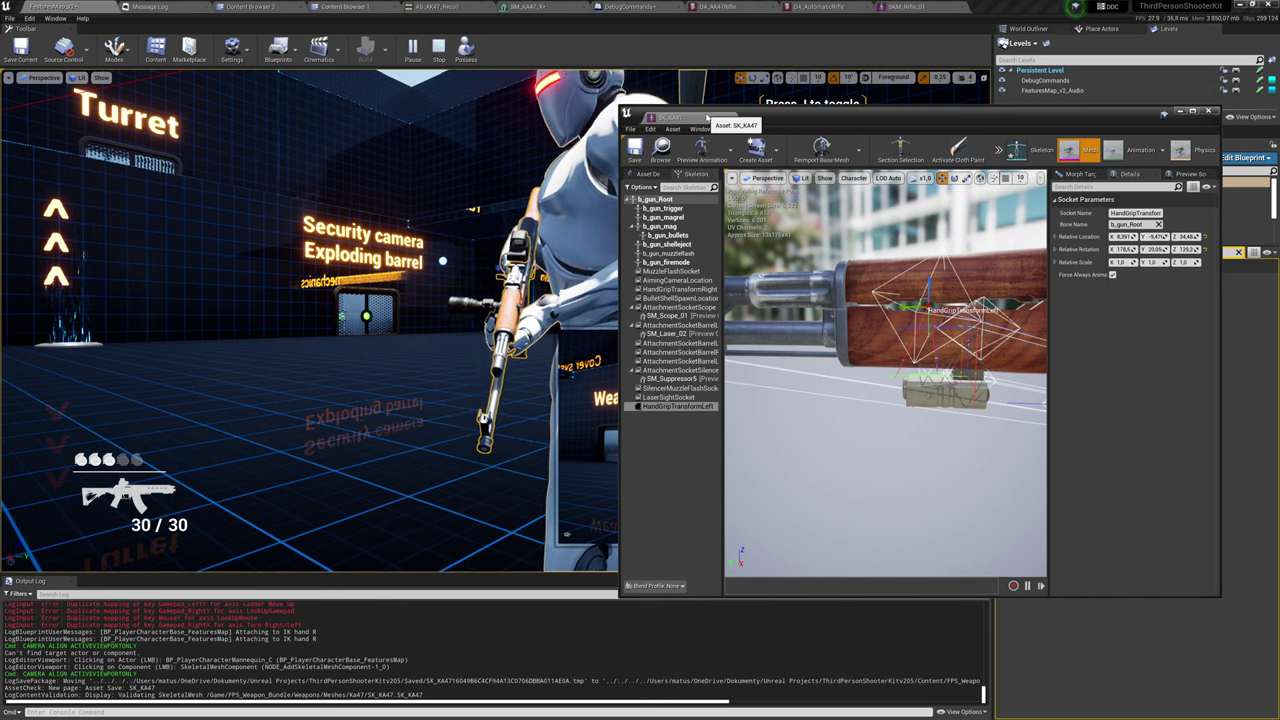
{"action": "left_click", "coordinate": [710, 118]}
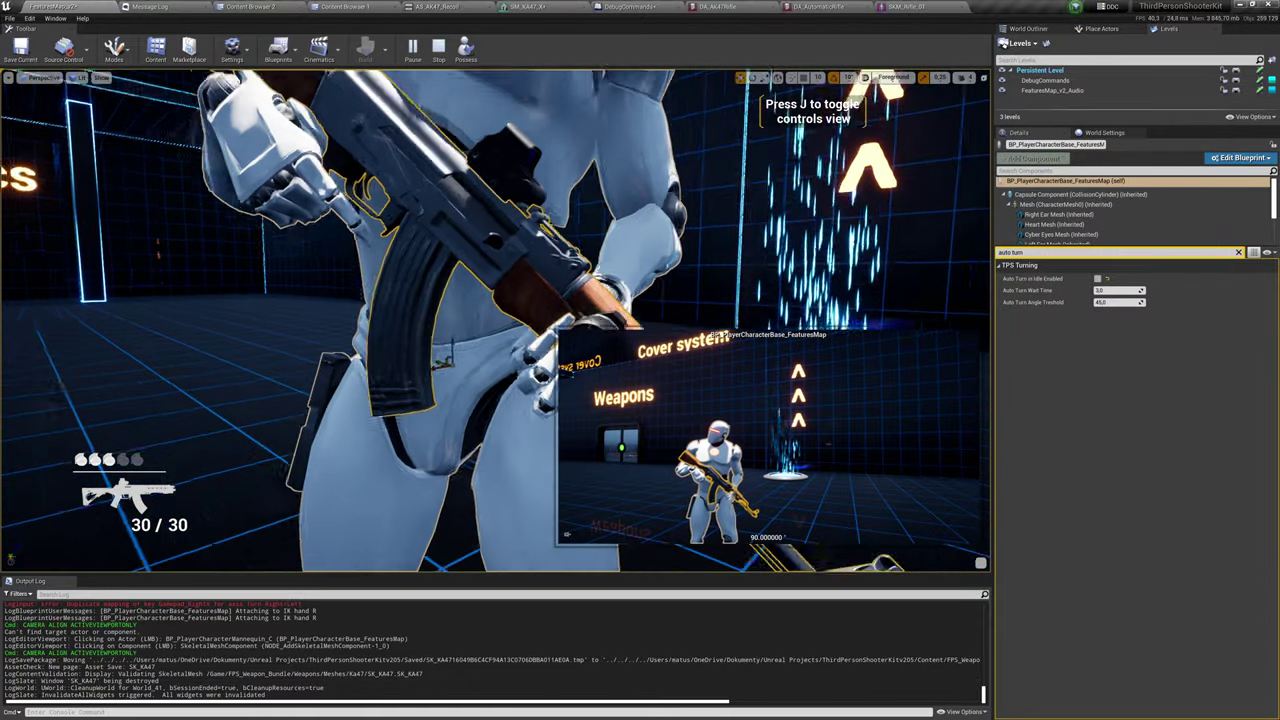
{"action": "right_click_drag", "start_coordinate": [495, 320], "coordinate": [320, 300]}
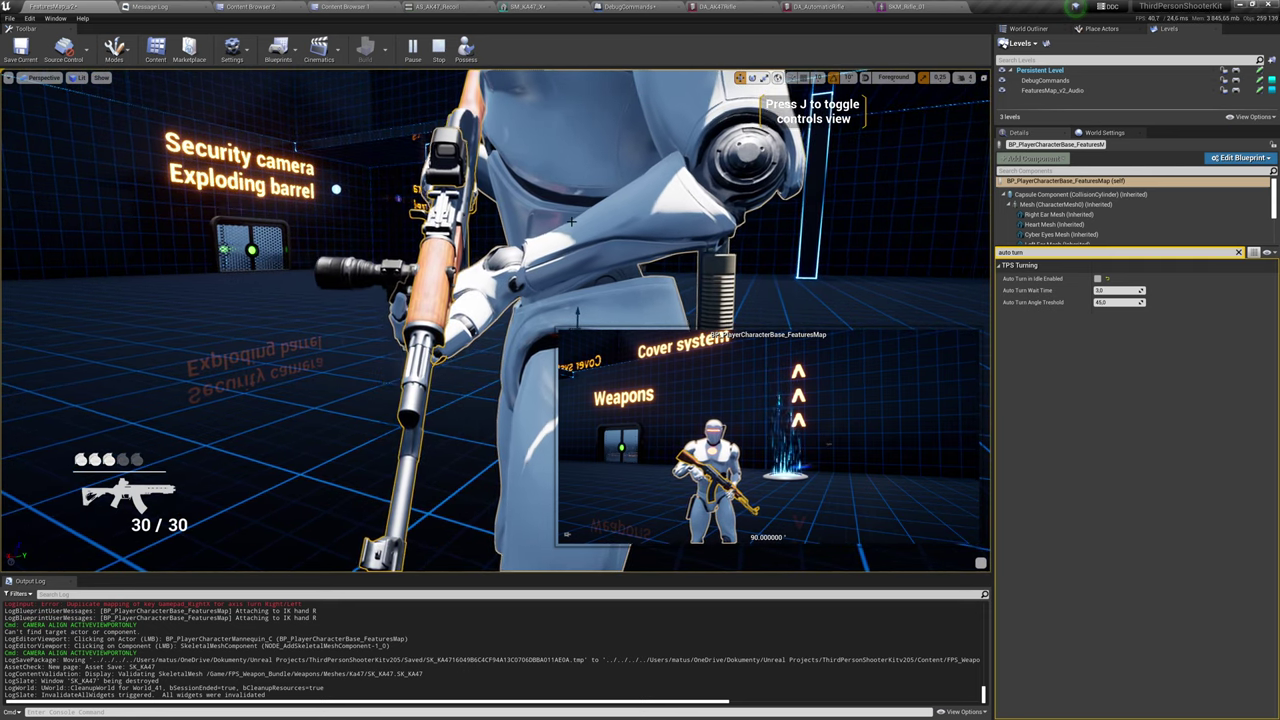
Clear the rotation filter in the DA_AK47Rifle asset and collapse the GripA attachment to expose the Flashlight attachment's settings.
{"action": "left_click", "coordinate": [713, 8]}
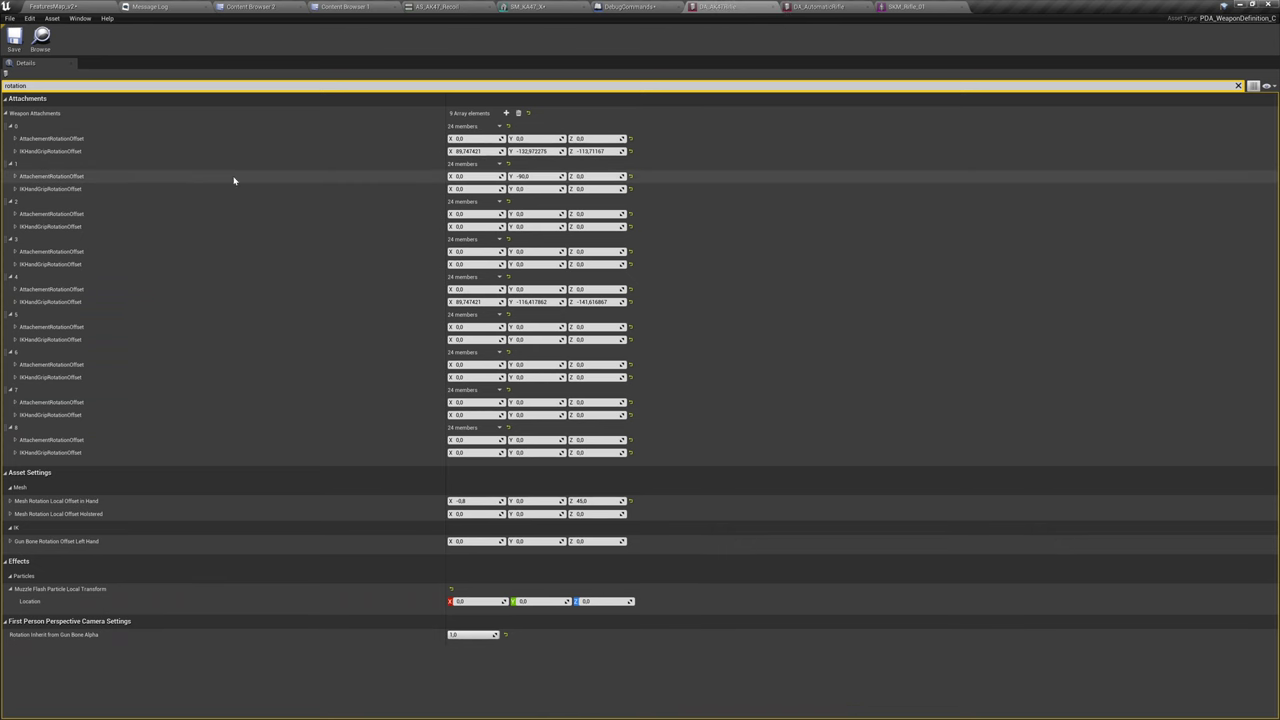
{"action": "left_click", "coordinate": [1238, 85]}
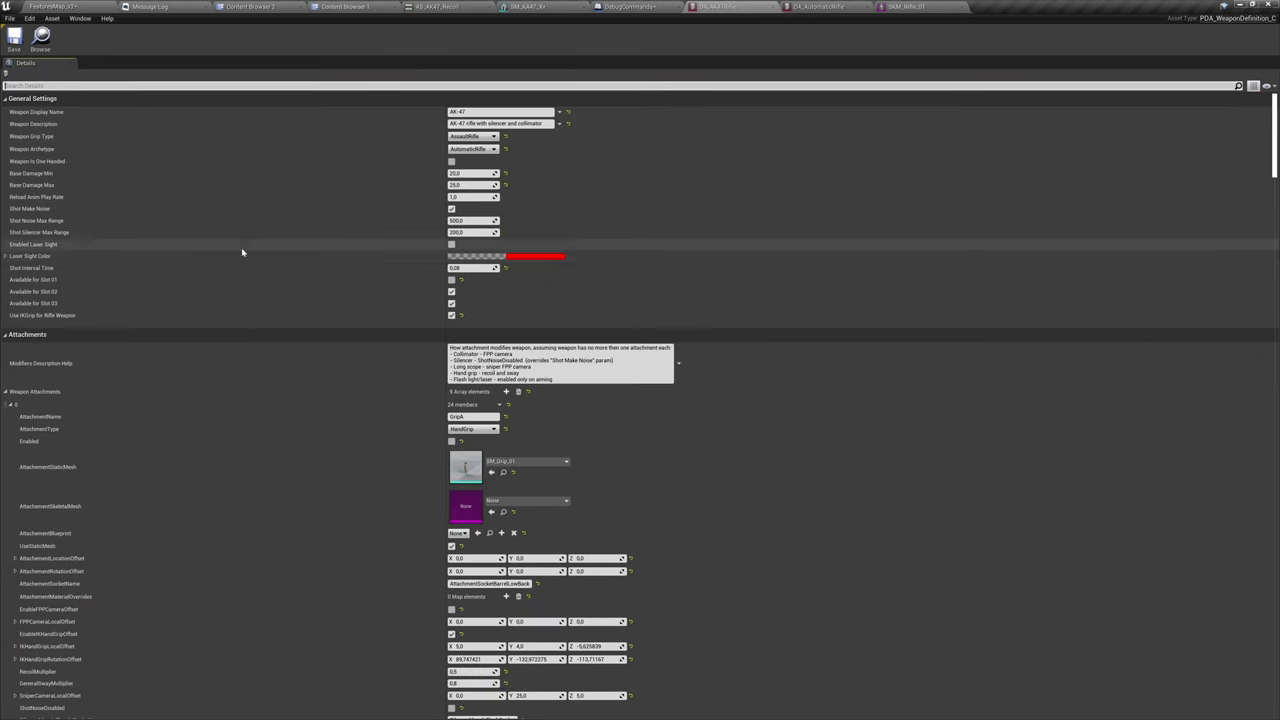
{"action": "scroll", "coordinate": [192, 334], "scroll_direction": "down", "scroll_amount": 4}
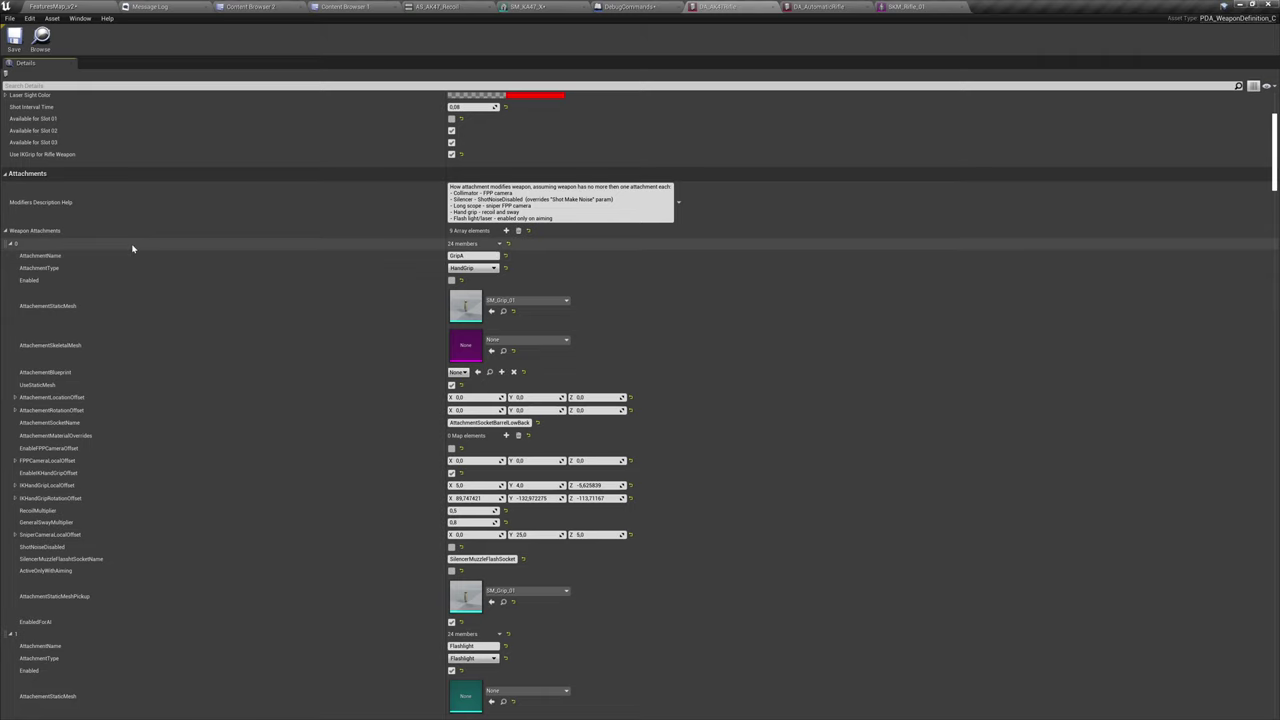
{"action": "left_click", "coordinate": [129, 246]}
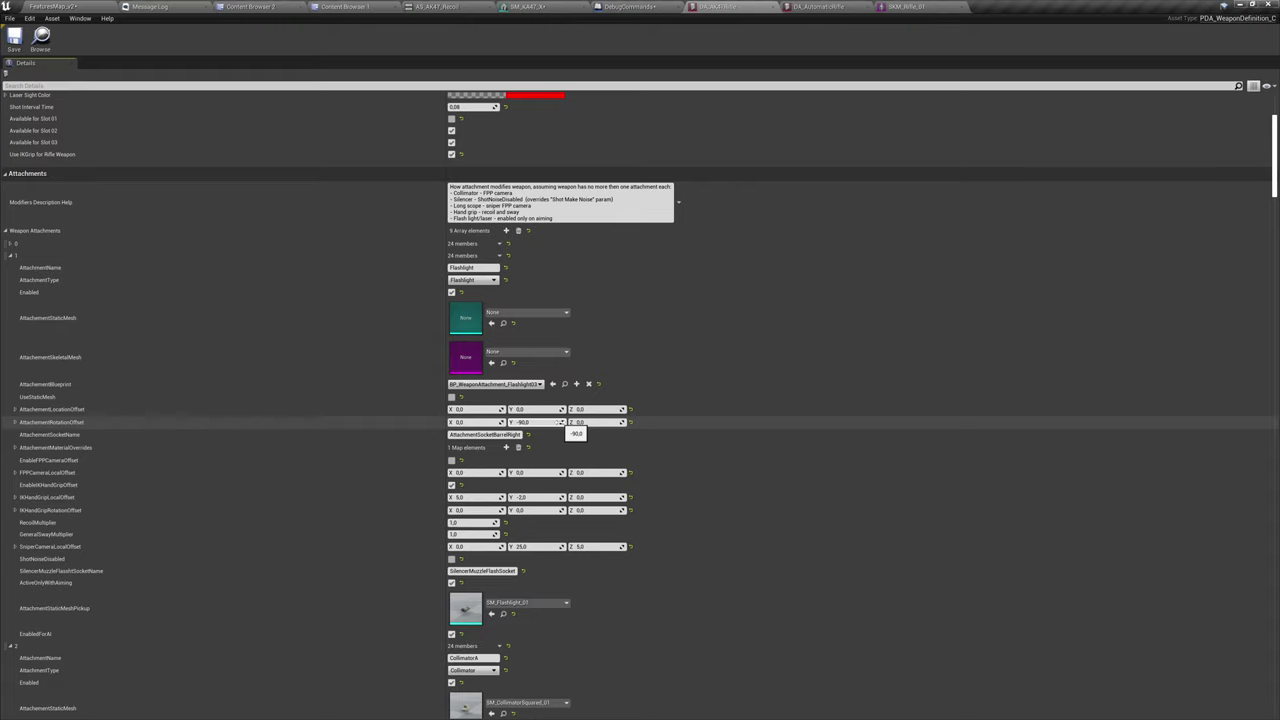
Undock the DA_AK47Rifle editor as an enlarged floating window over the running FeaturesMap_v2 level.
{"action": "left_click_drag", "start_coordinate": [730, 7], "coordinate": [795, 188]}
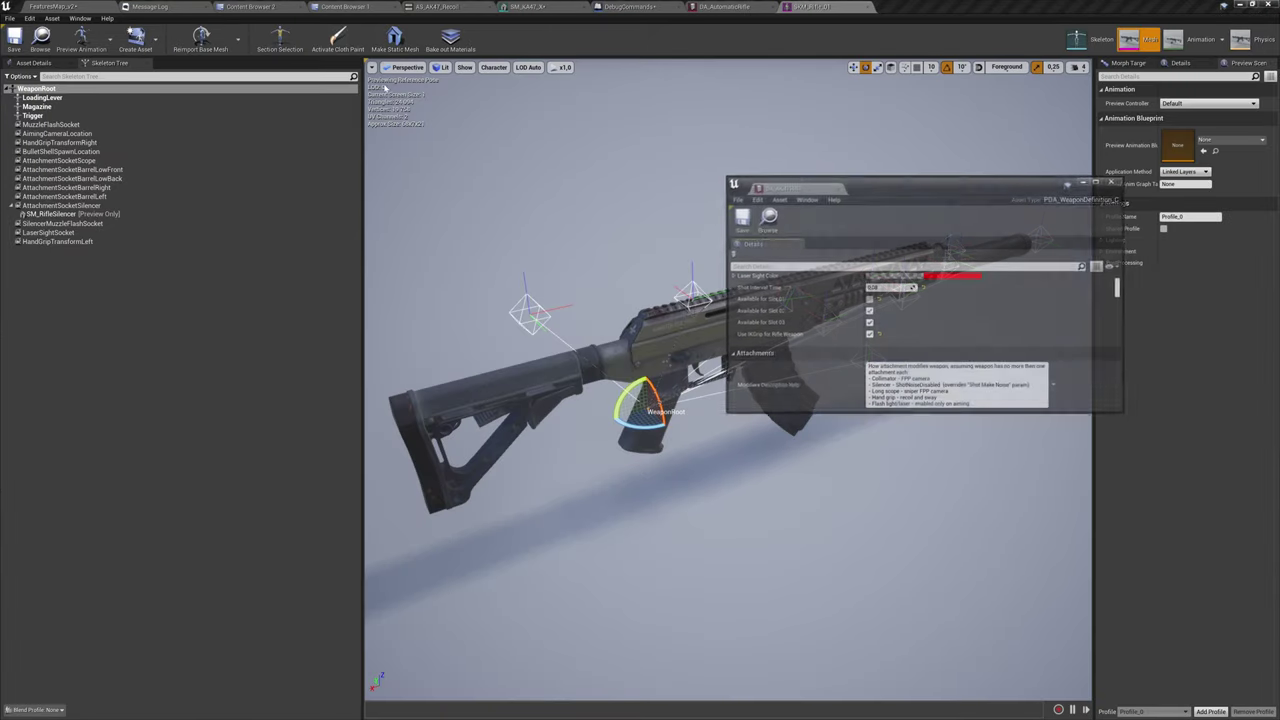
{"action": "left_click", "coordinate": [60, 7]}
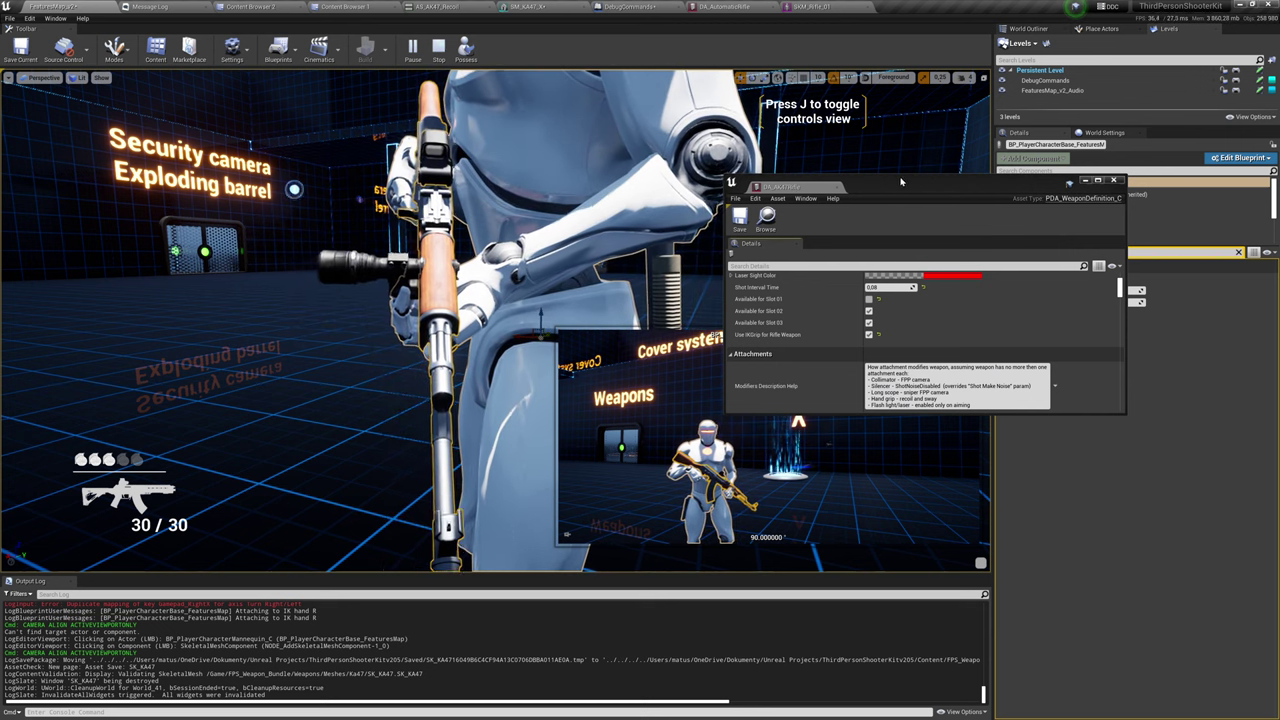
{"action": "left_click_drag", "start_coordinate": [900, 181], "coordinate": [866, 129]}
{"action": "left_click_drag", "start_coordinate": [1092, 361], "coordinate": [1157, 639]}
Set the Y value of the Flashlight attachment's AttachementRotationOffset to 0.
{"action": "scroll", "coordinate": [769, 467], "scroll_direction": "down", "scroll_amount": 3}
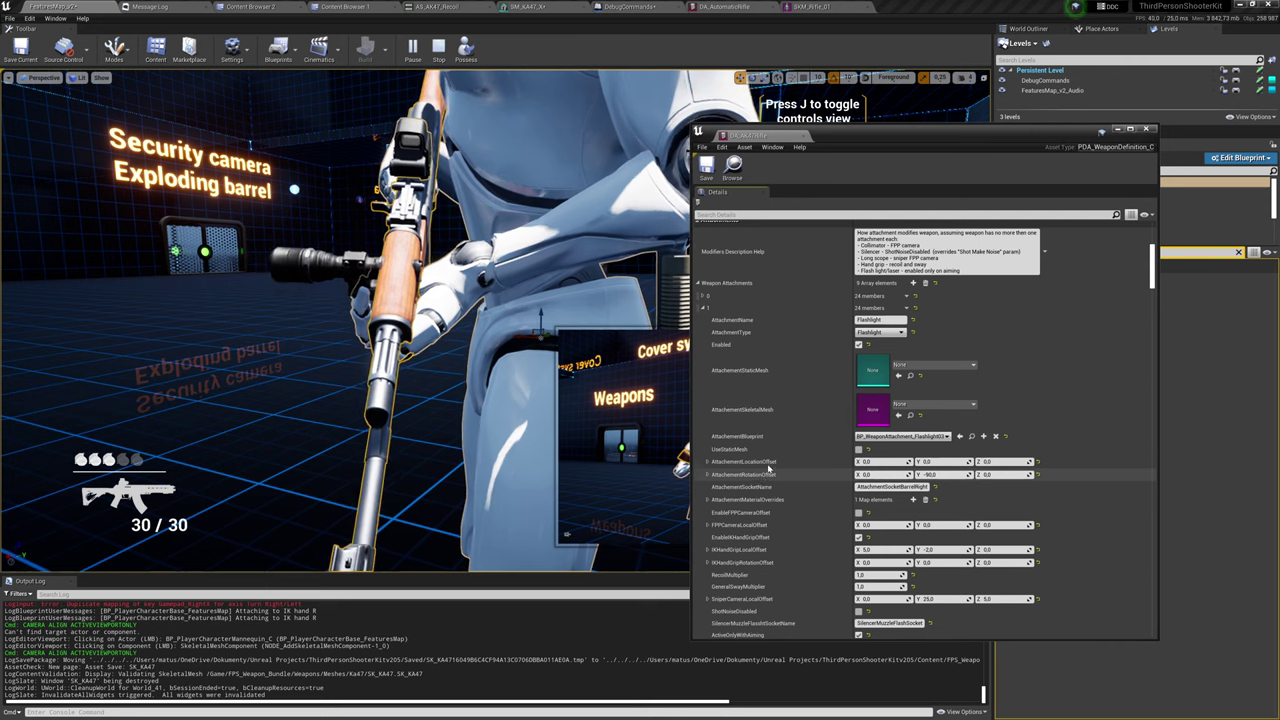
{"action": "left_click", "coordinate": [944, 474]}
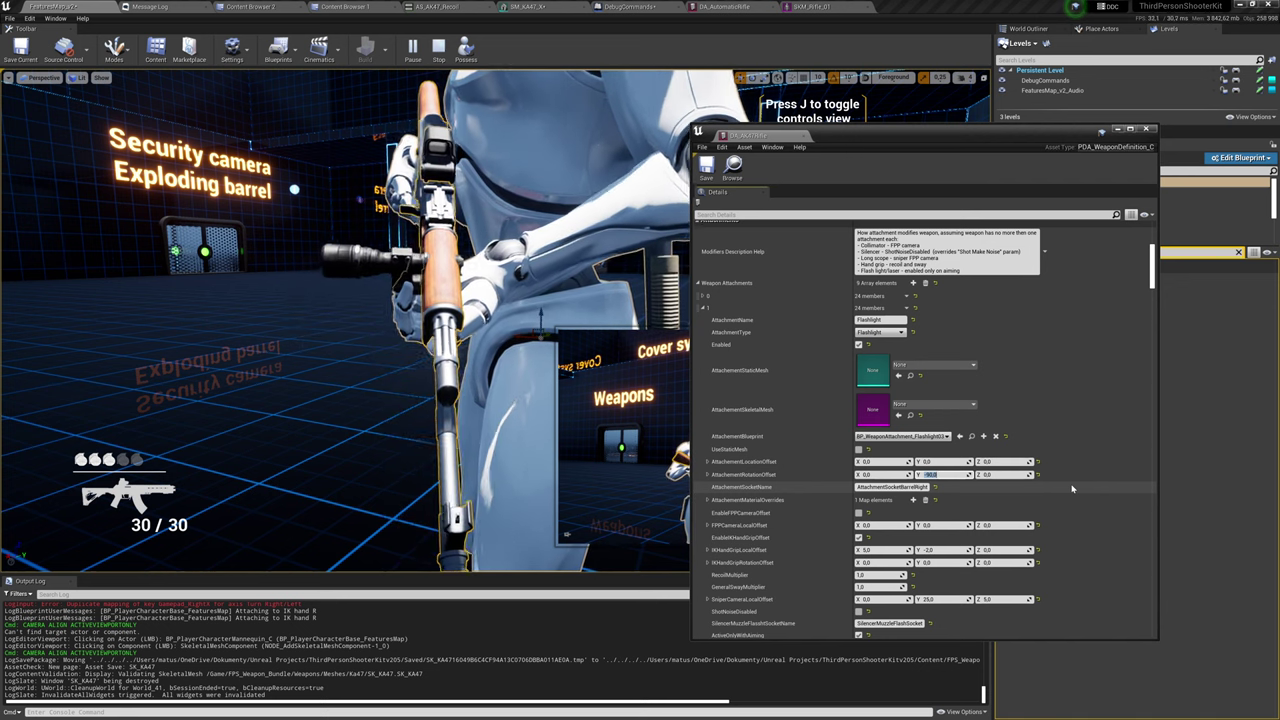
{"action": "type", "text": "0"}
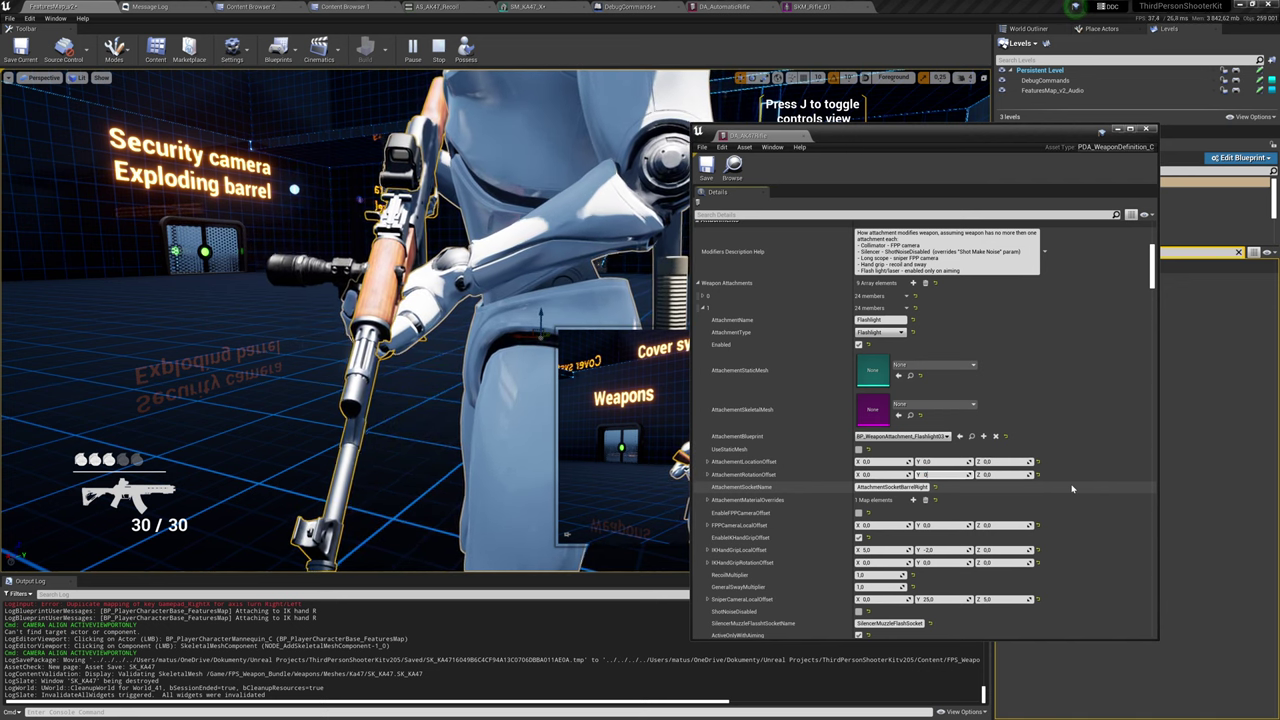
{"action": "key", "text": "Return"}
Run the console command ce TPSReloadWeaponsData to reload the weapon data in the running level.
{"action": "scroll", "coordinate": [1030, 450], "scroll_direction": "down", "scroll_amount": 1}
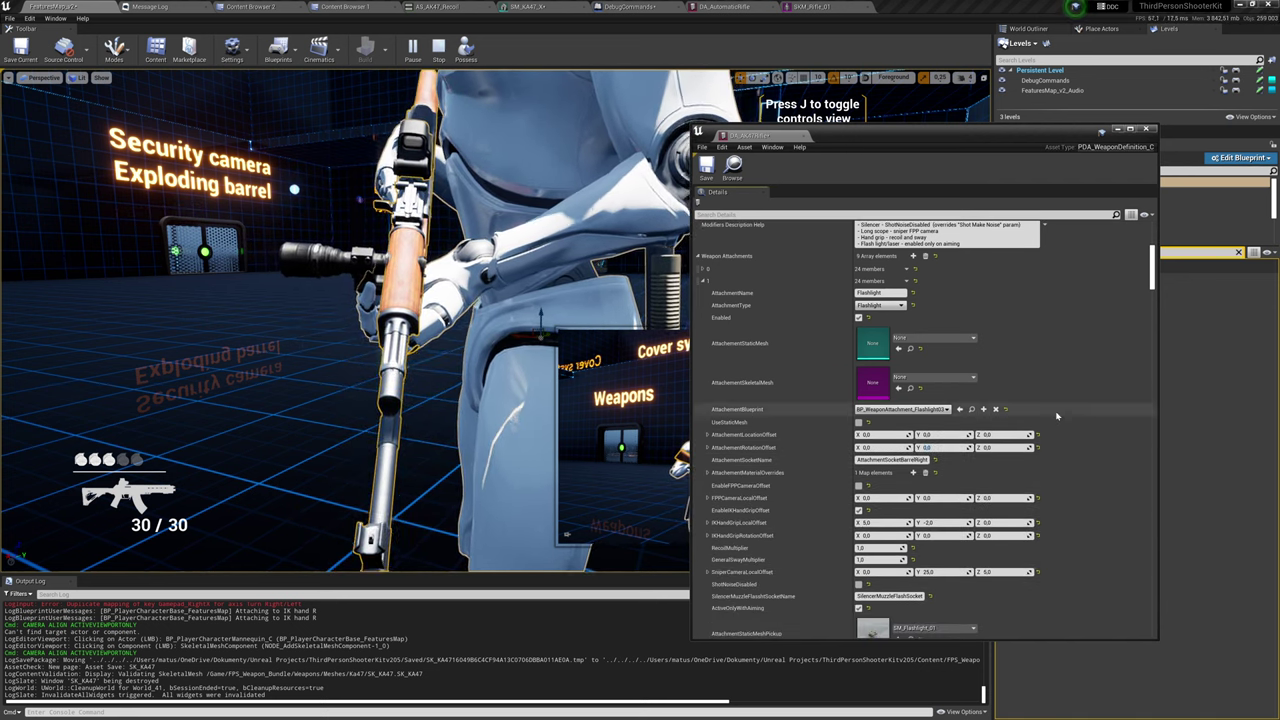
{"action": "key", "text": "Up"}
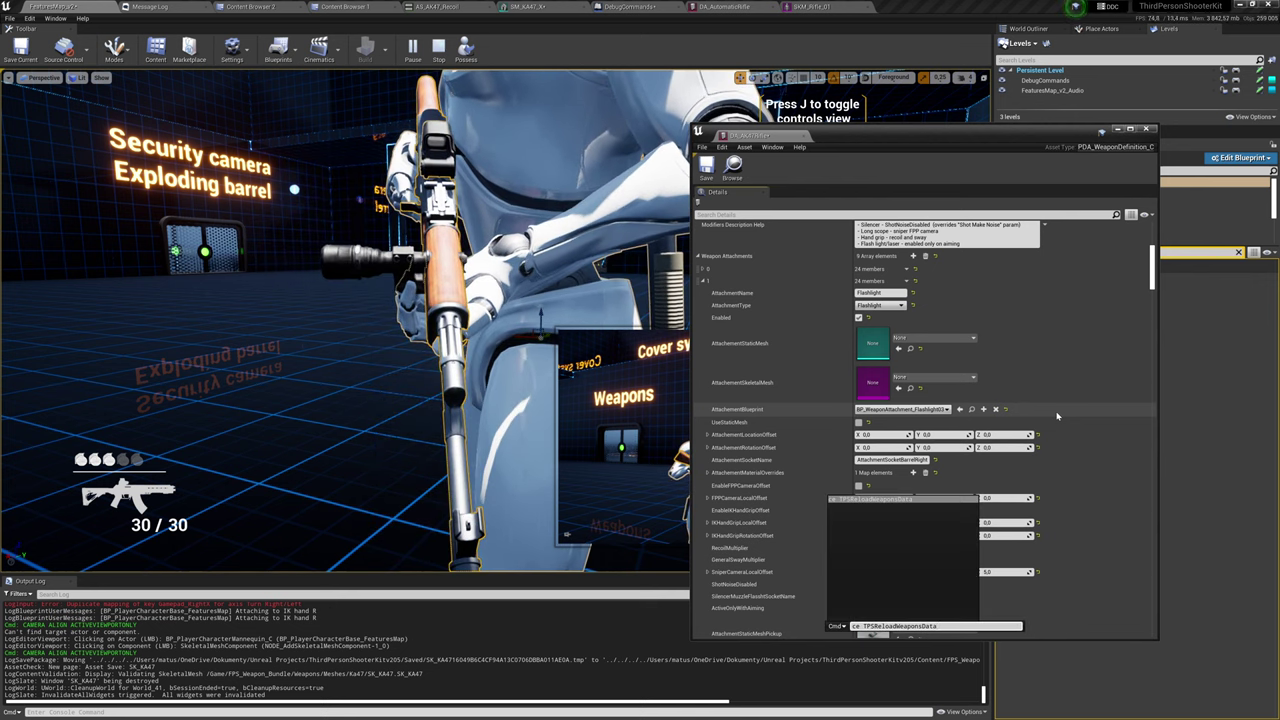
{"action": "key", "text": "Return"}
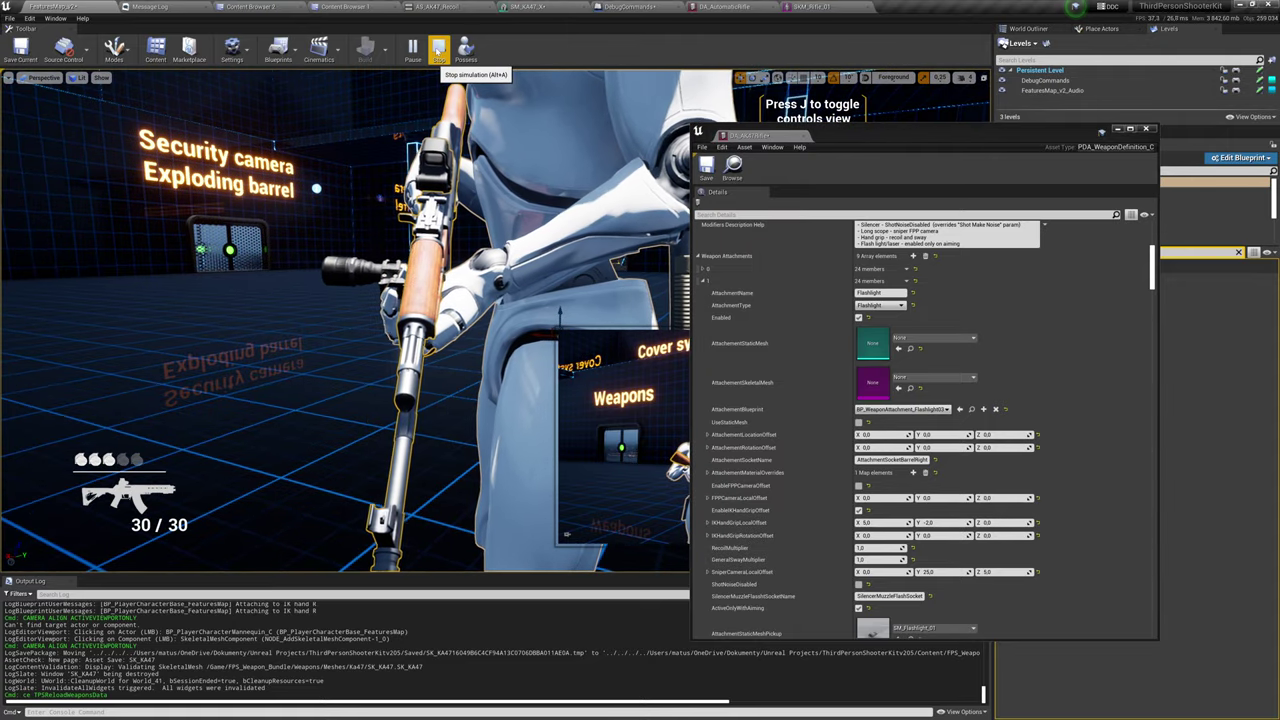
Restart the play session and examine the direction of the flashlight mounted on the held AK-47.
{"action": "left_click", "coordinate": [438, 50]}
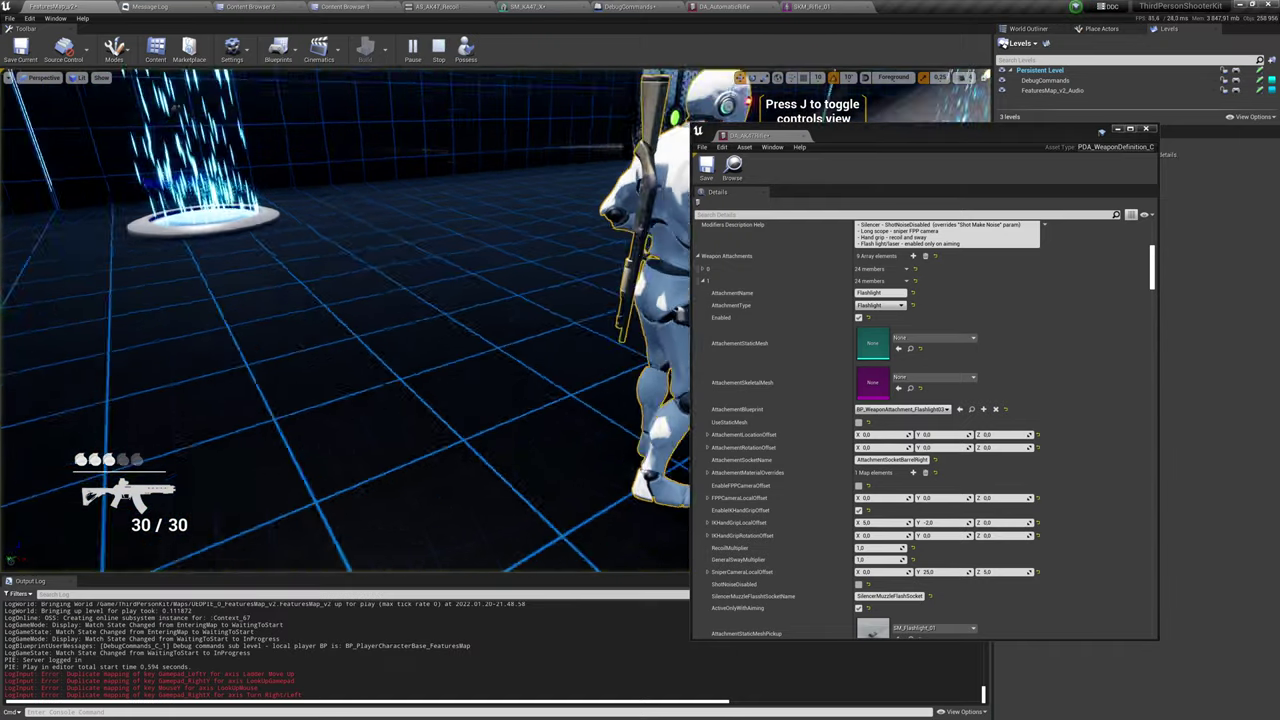
{"action": "right_click_drag", "start_coordinate": [345, 320], "coordinate": [160, 345]}
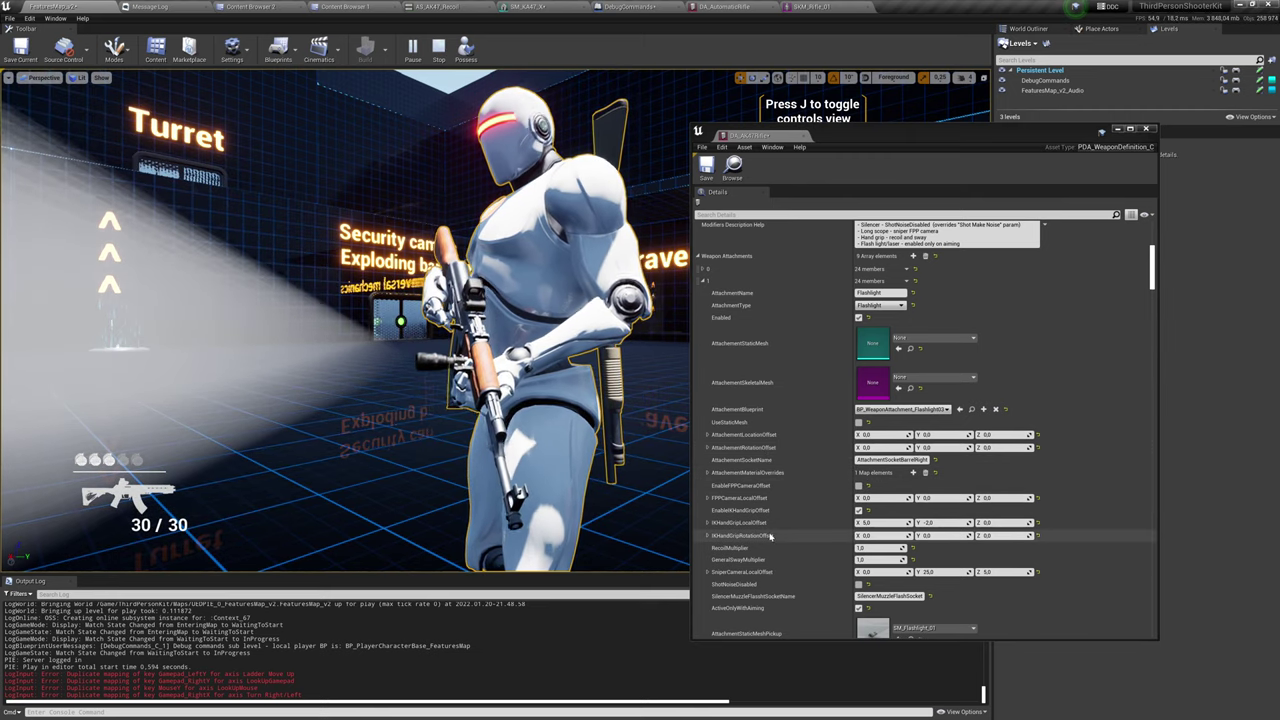
{"action": "scroll", "coordinate": [772, 479], "scroll_direction": "down", "scroll_amount": 2}
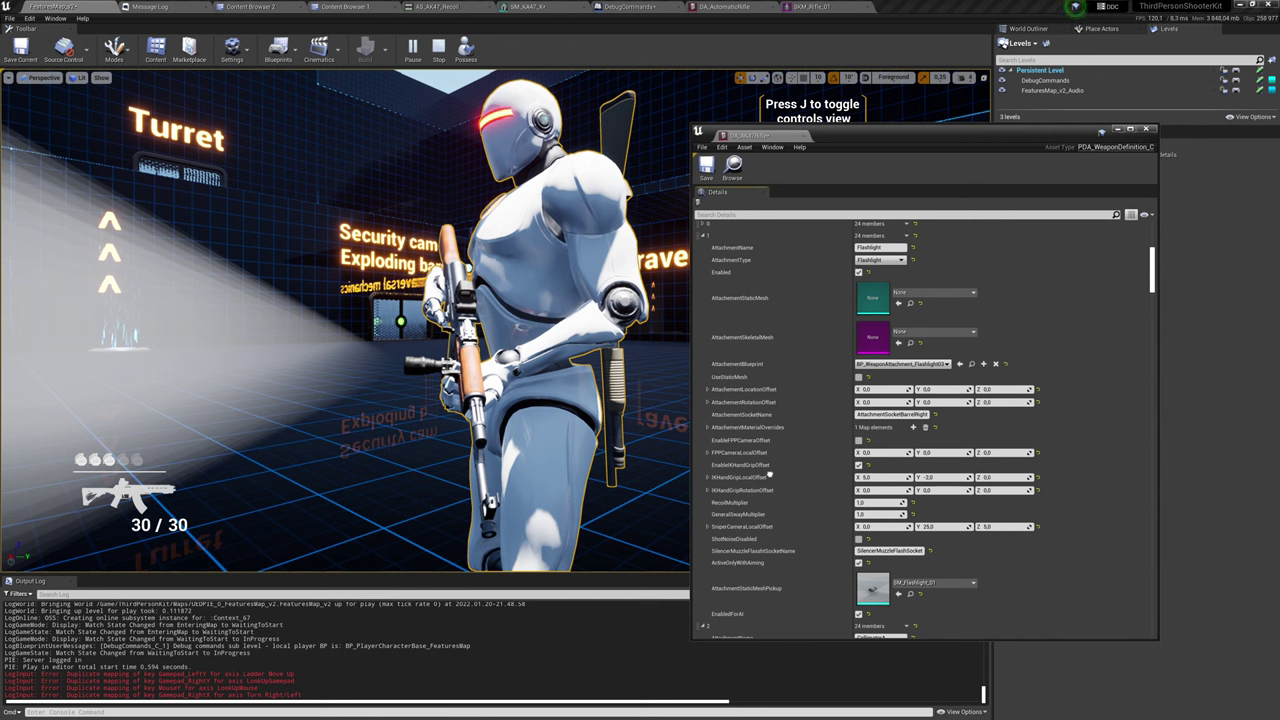
{"action": "scroll", "coordinate": [770, 479], "scroll_direction": "up", "scroll_amount": 1}
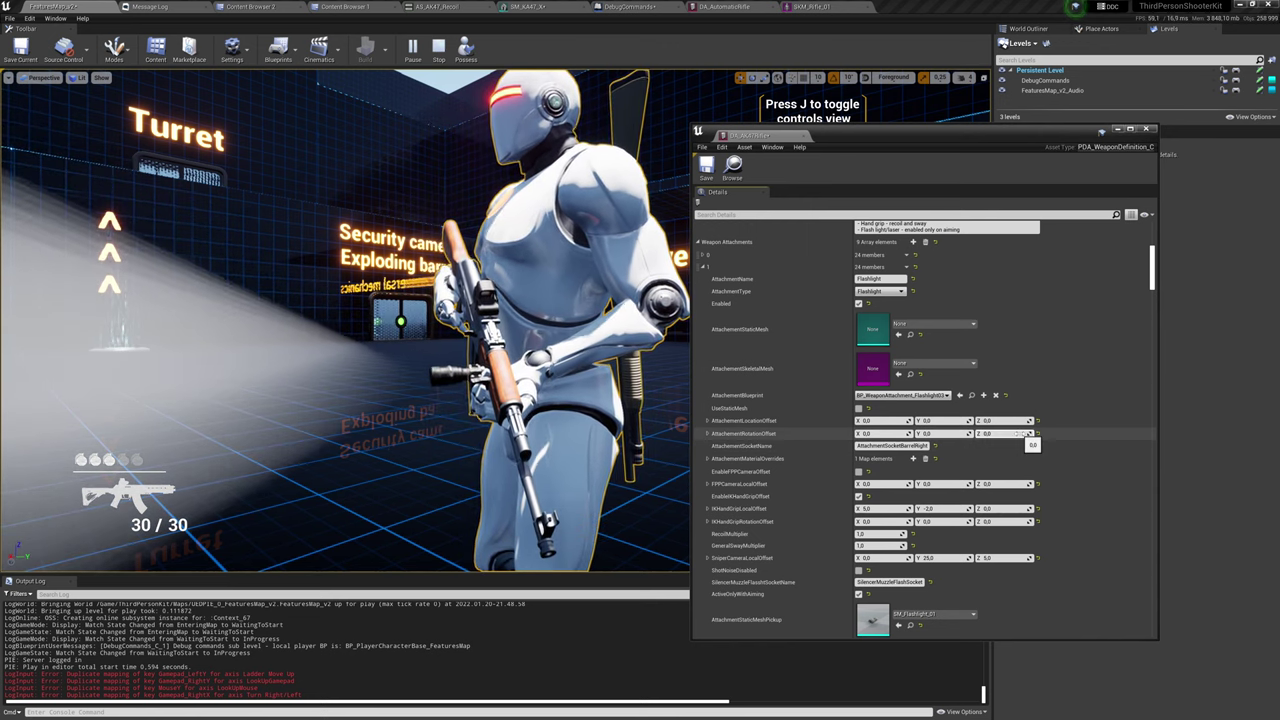
Set the Z value of the Flashlight attachment's AttachementRotationOffset to 90.
{"action": "left_click", "coordinate": [1021, 434]}
{"action": "type", "text": "90"}
{"action": "key", "text": "Return"}
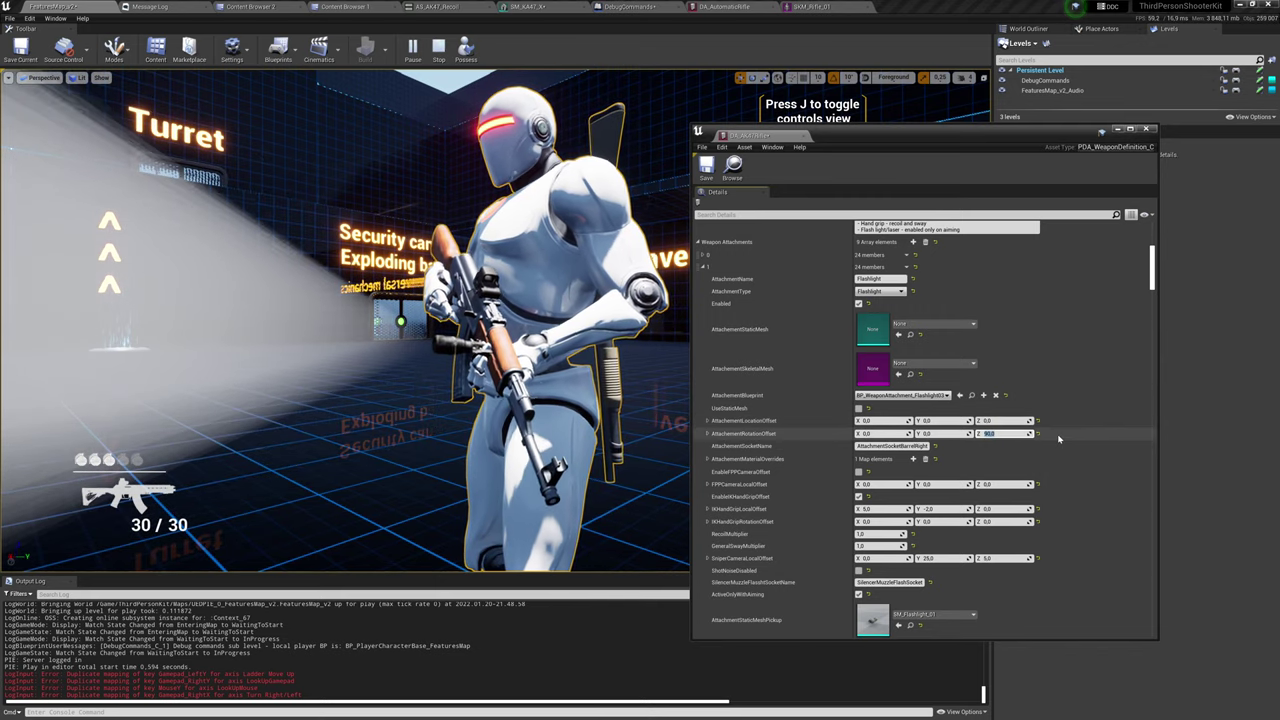
{"action": "scroll", "coordinate": [1060, 427], "scroll_direction": "down", "scroll_amount": 1}
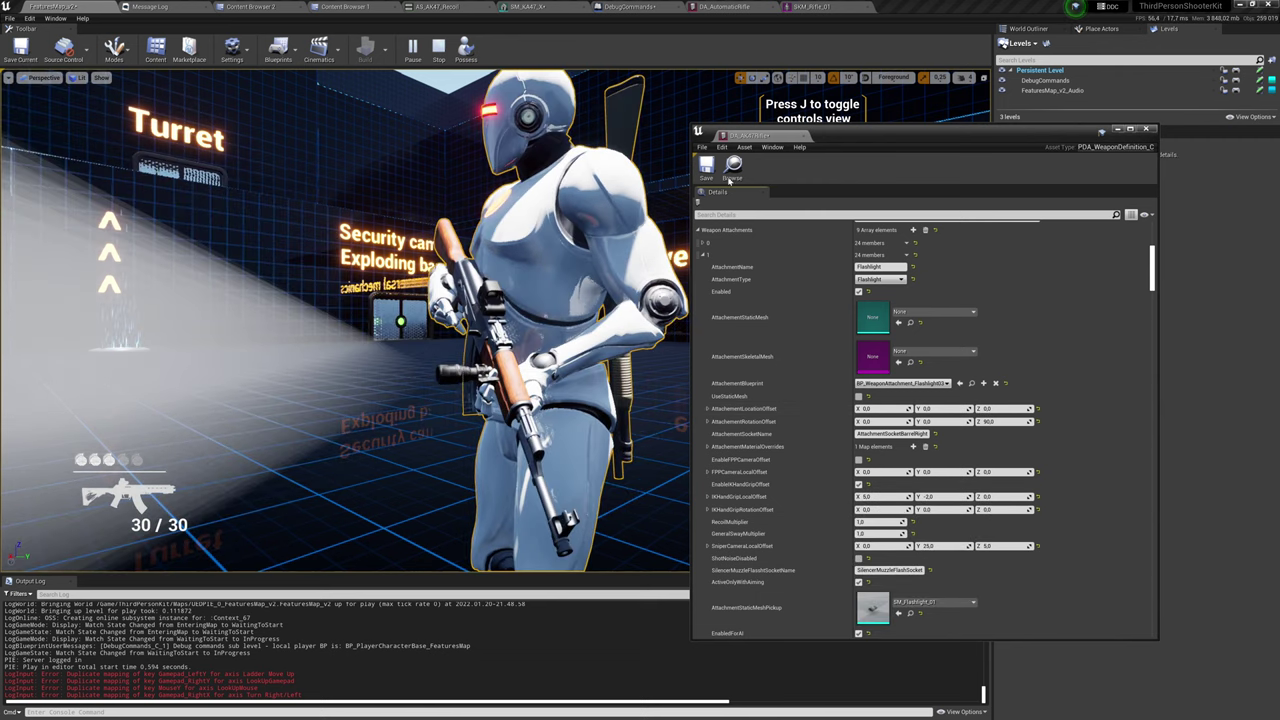
Save DA_AK47Rifle and run the console command ce TPSReloadWeaponsData to reload the weapon data in the running level.
{"action": "key", "text": "ctrl+s"}
{"action": "scroll", "coordinate": [1075, 425], "scroll_direction": "up", "scroll_amount": 1}
{"action": "scroll", "coordinate": [1093, 434], "scroll_direction": "up", "scroll_amount": 1}
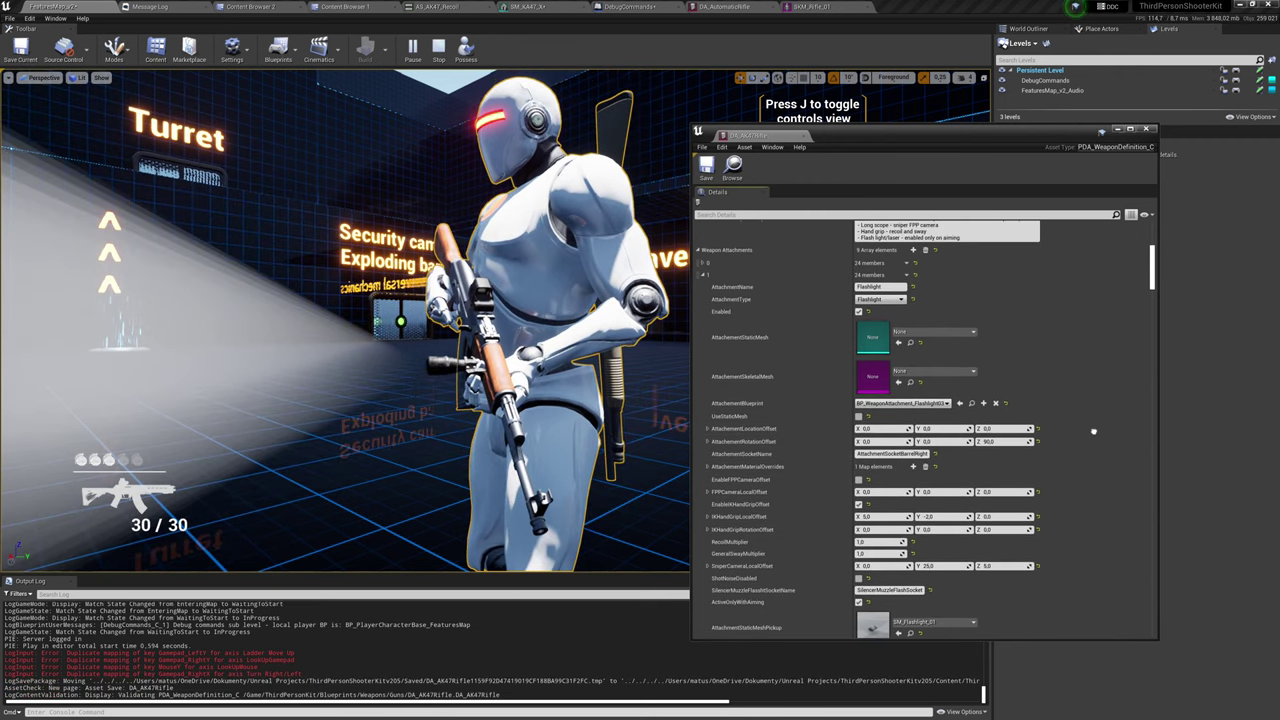
{"action": "key", "text": "grave"}
{"action": "key", "text": "Up"}
{"action": "key", "text": "Return"}
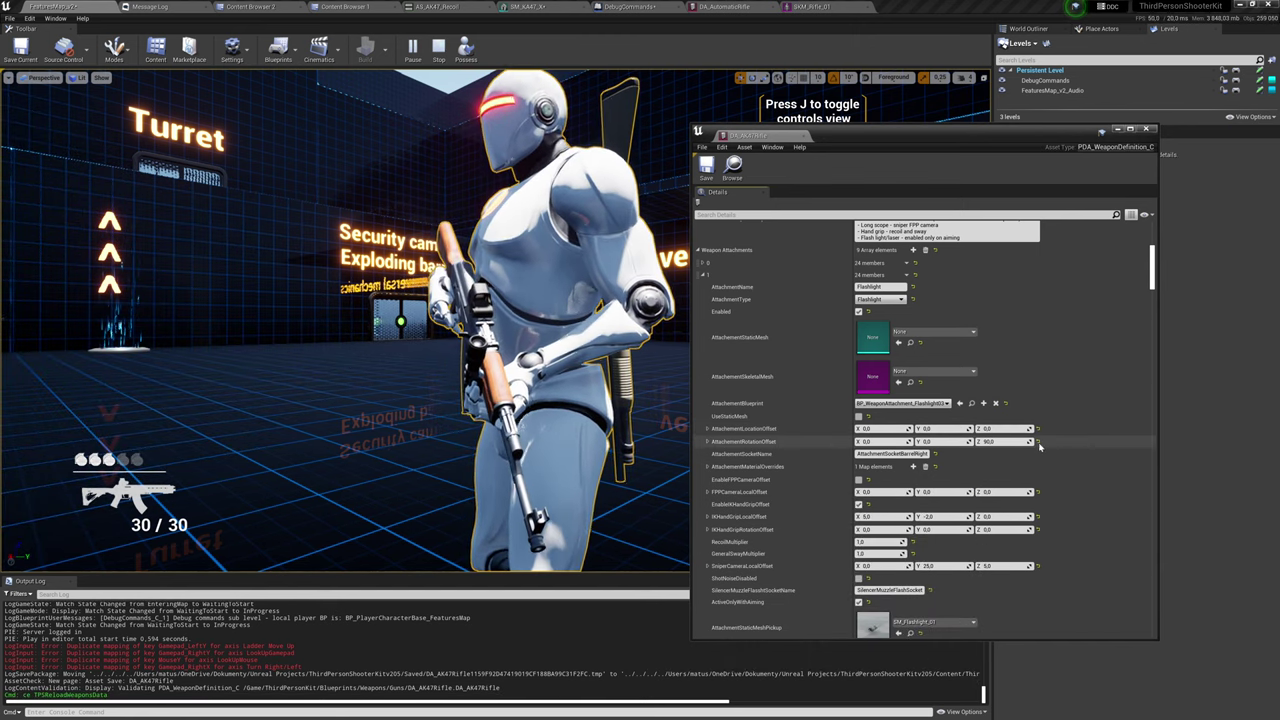
Try 90 as the Y value of the Flashlight attachment's AttachementRotationOffset and reload the weapon data.
{"action": "left_click", "coordinate": [963, 442]}
{"action": "type", "text": "90"}
{"action": "key", "text": "Return"}
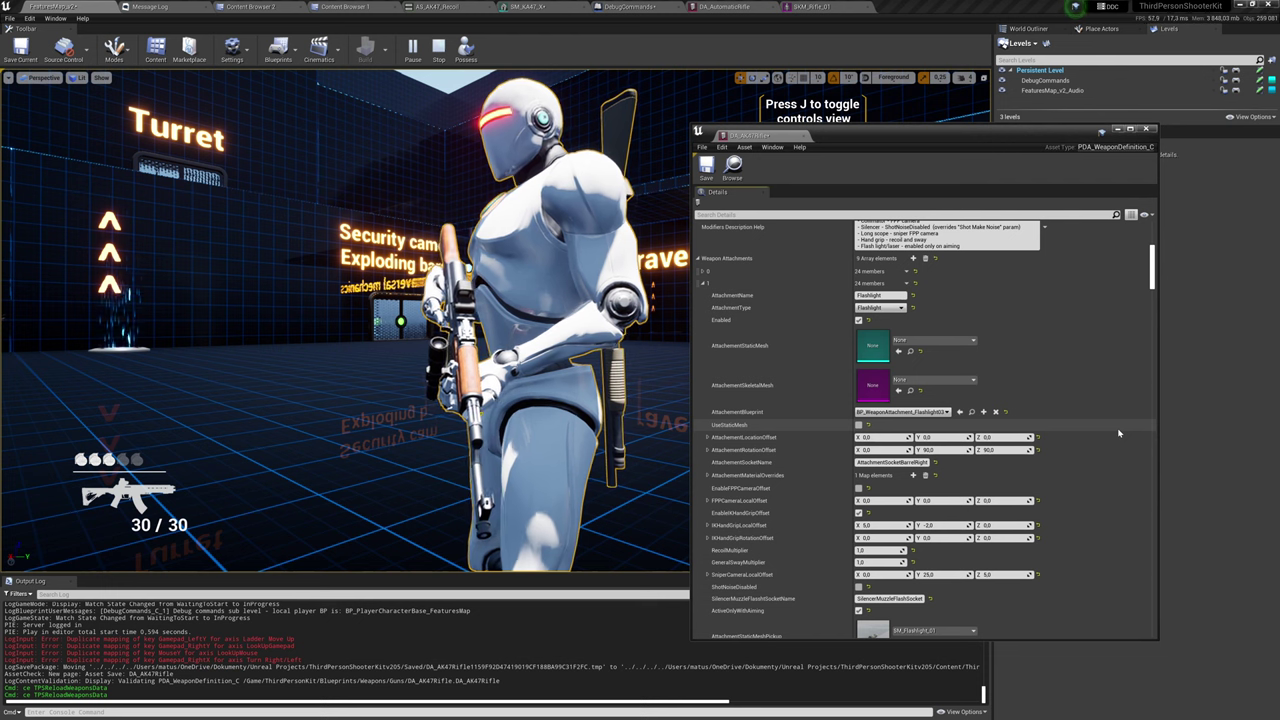
Try Y 0 and X 90 in the Flashlight attachment's AttachementRotationOffset and reload the weapon data.
{"action": "left_click", "coordinate": [940, 450]}
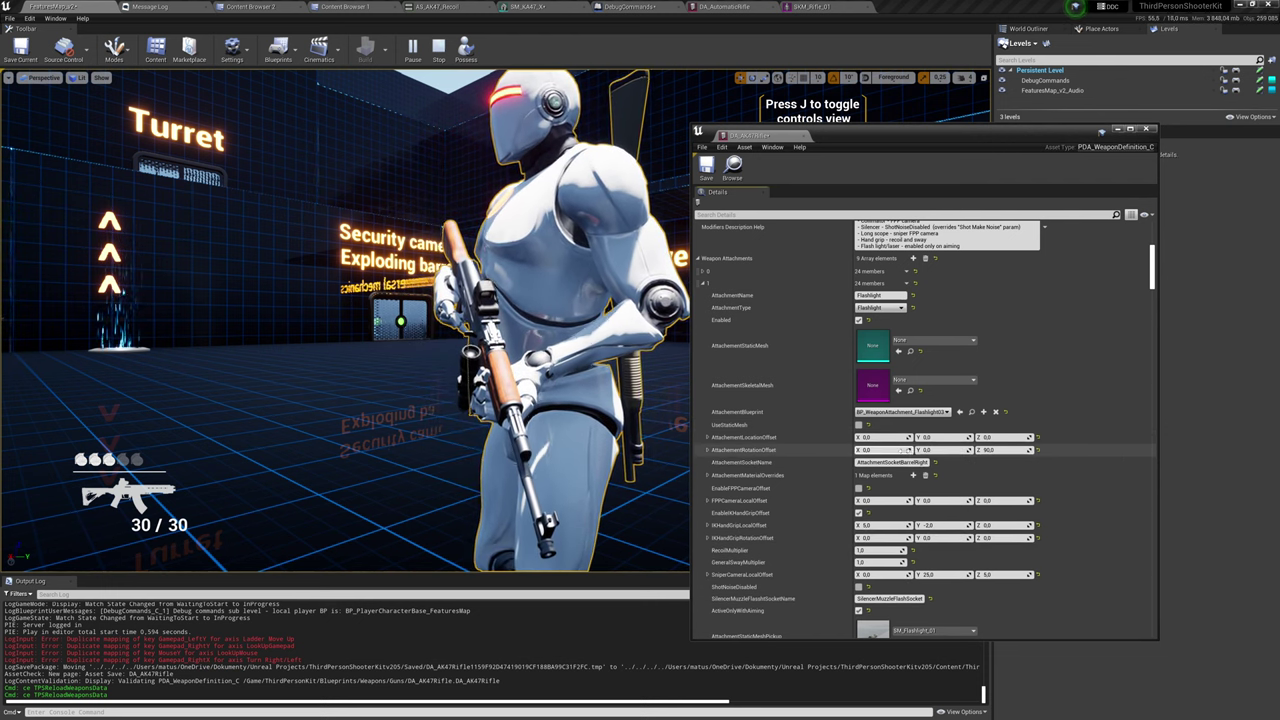
{"action": "right_click_drag", "start_coordinate": [1084, 446], "coordinate": [1084, 447]}
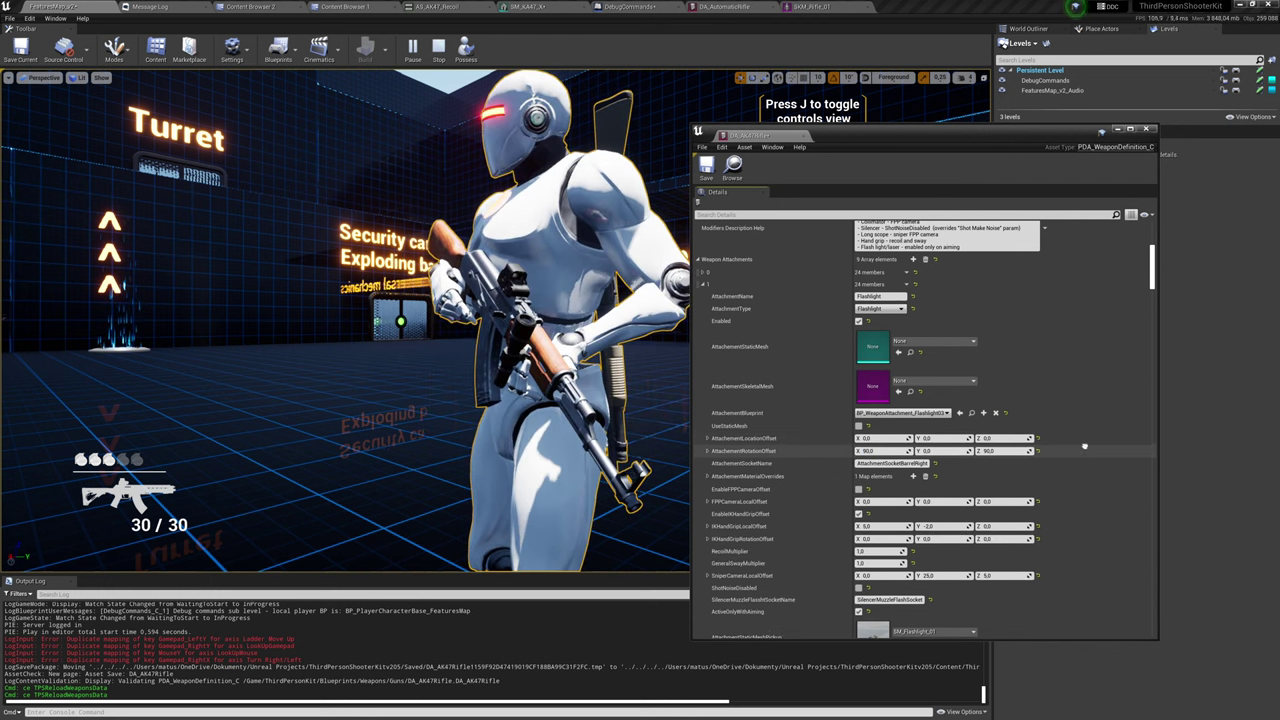
{"action": "key", "text": "Up"}
{"action": "key", "text": "Return"}
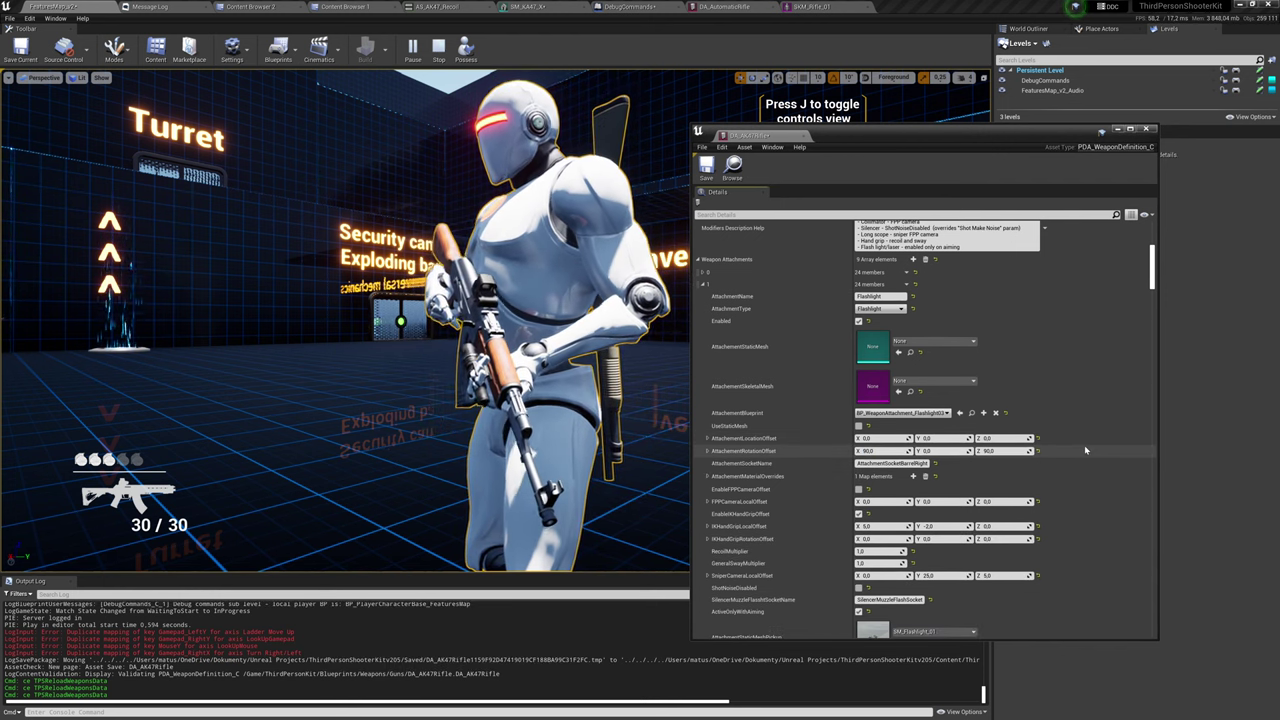
Set the X value of the Flashlight attachment's AttachementRotationOffset to -90 and reload the weapon data.
{"action": "left_click", "coordinate": [880, 451]}
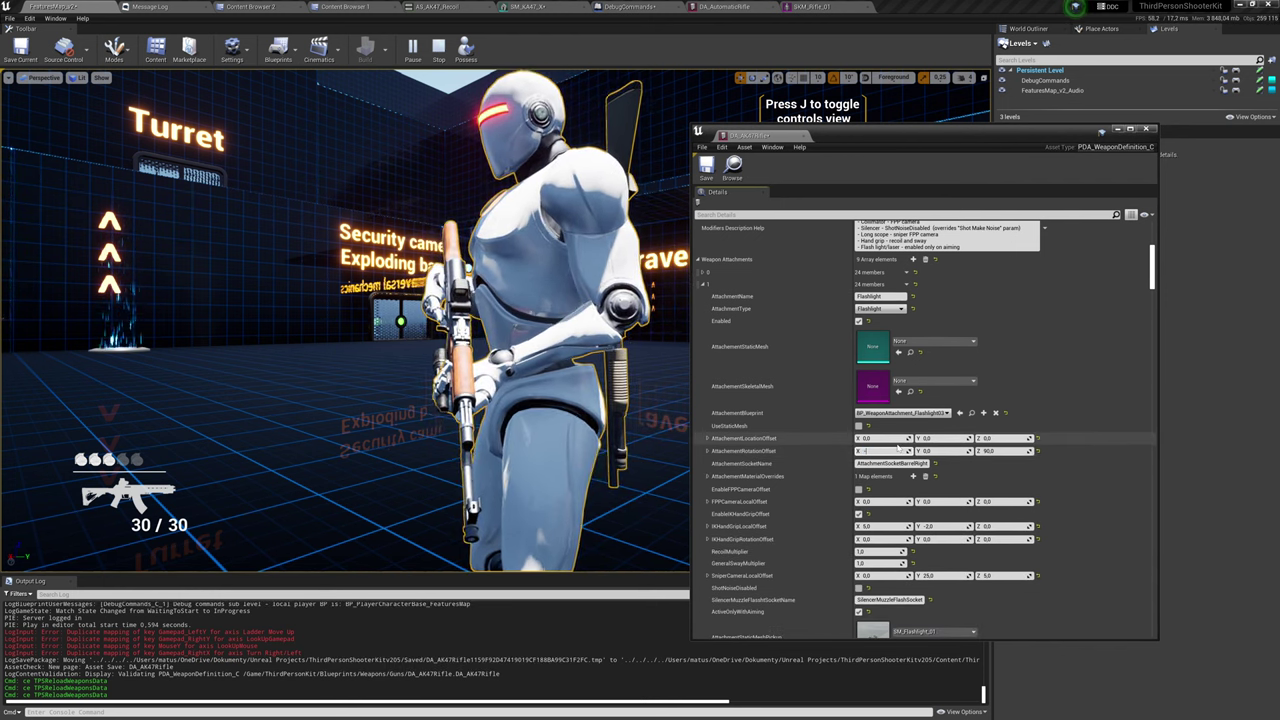
{"action": "right_click_drag", "start_coordinate": [1117, 474], "coordinate": [1119, 485]}
{"action": "key", "text": "grave"}
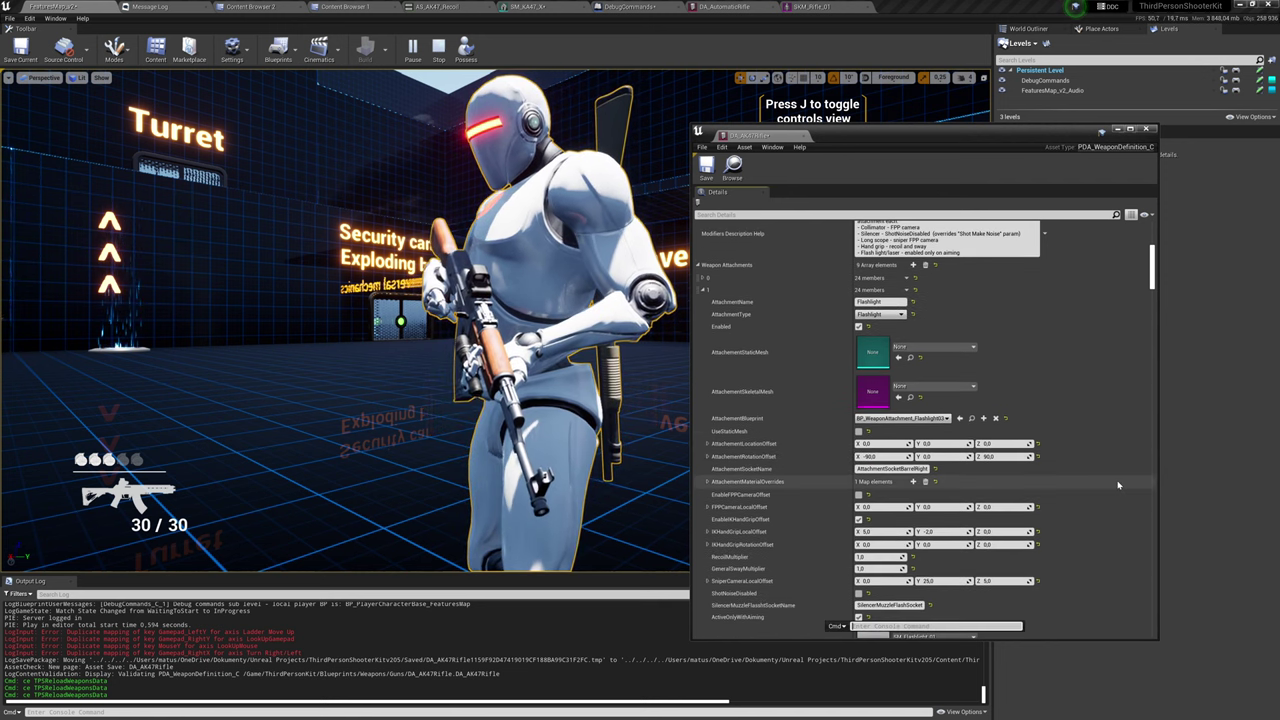
{"action": "key", "text": "Up"}
{"action": "key", "text": "Return"}
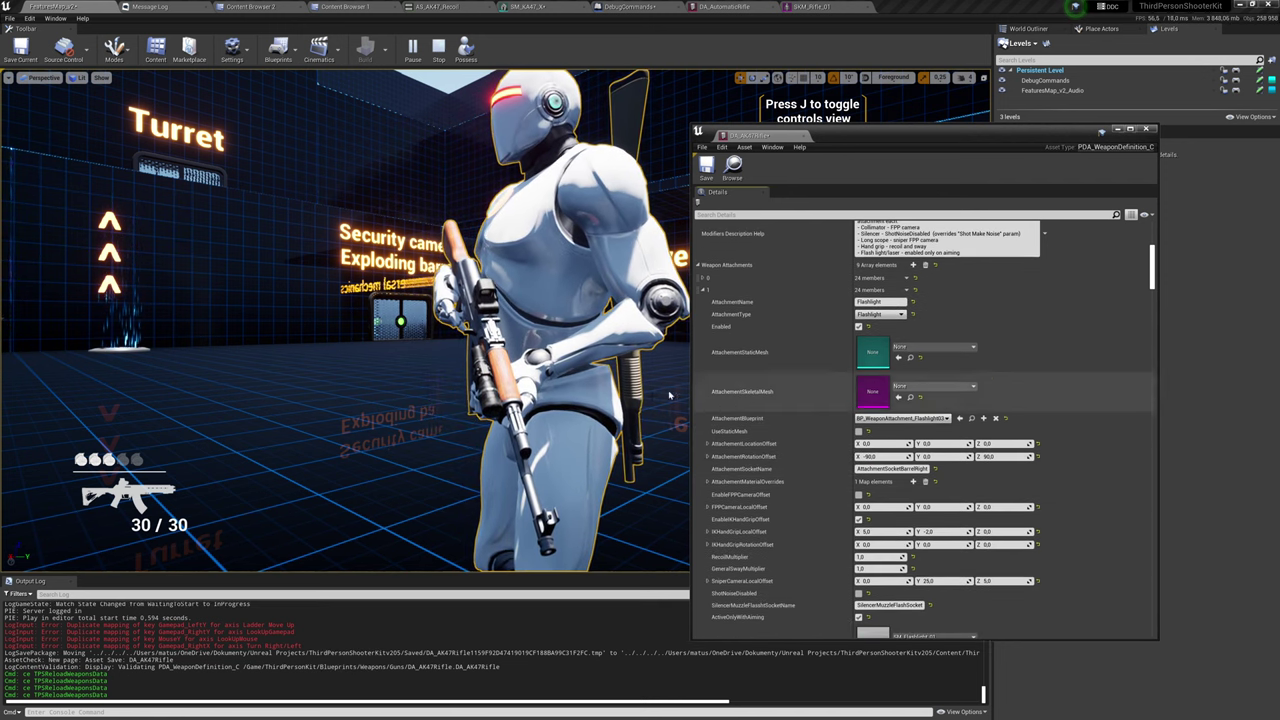
{"action": "right_click_drag", "start_coordinate": [637, 387], "coordinate": [695, 372]}
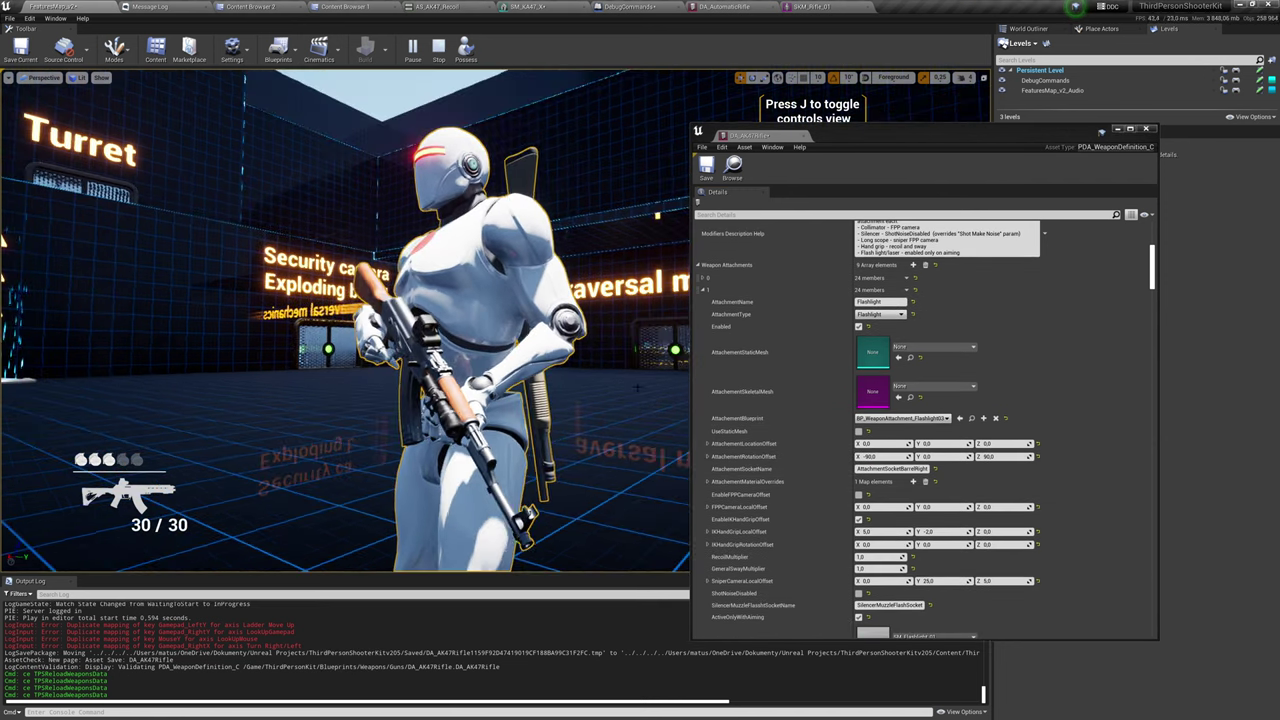
Restart the play session, pause it while aiming, and examine the flashlight's alignment on the AK-47 from a detached camera.
{"action": "left_click", "coordinate": [438, 52]}
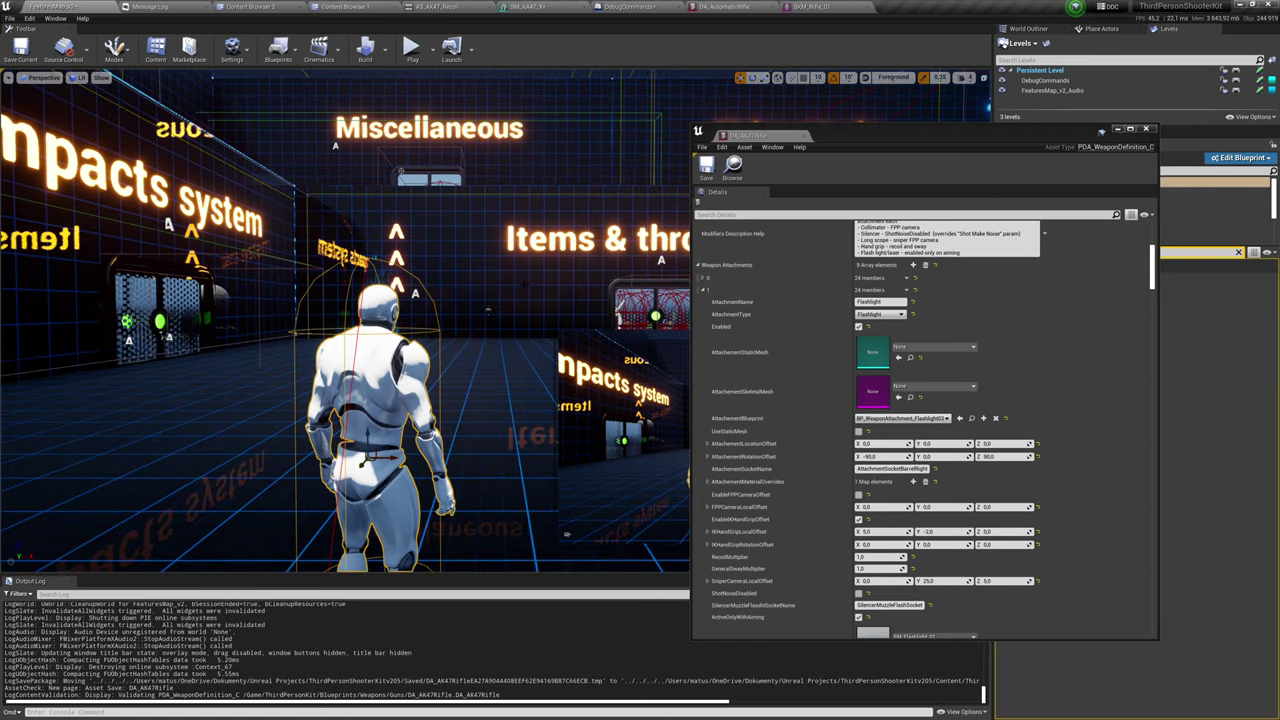
{"action": "left_click", "coordinate": [411, 50]}
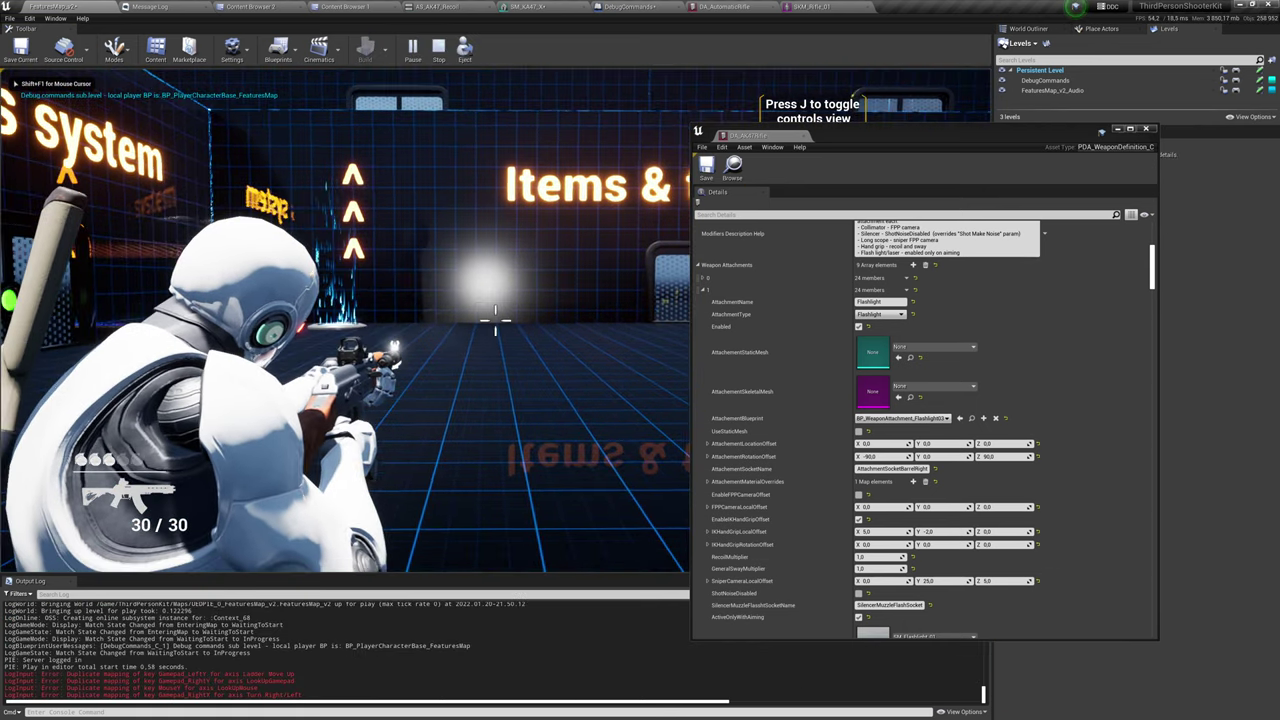
{"action": "key", "text": "Pause"}
{"action": "key", "text": "F8"}
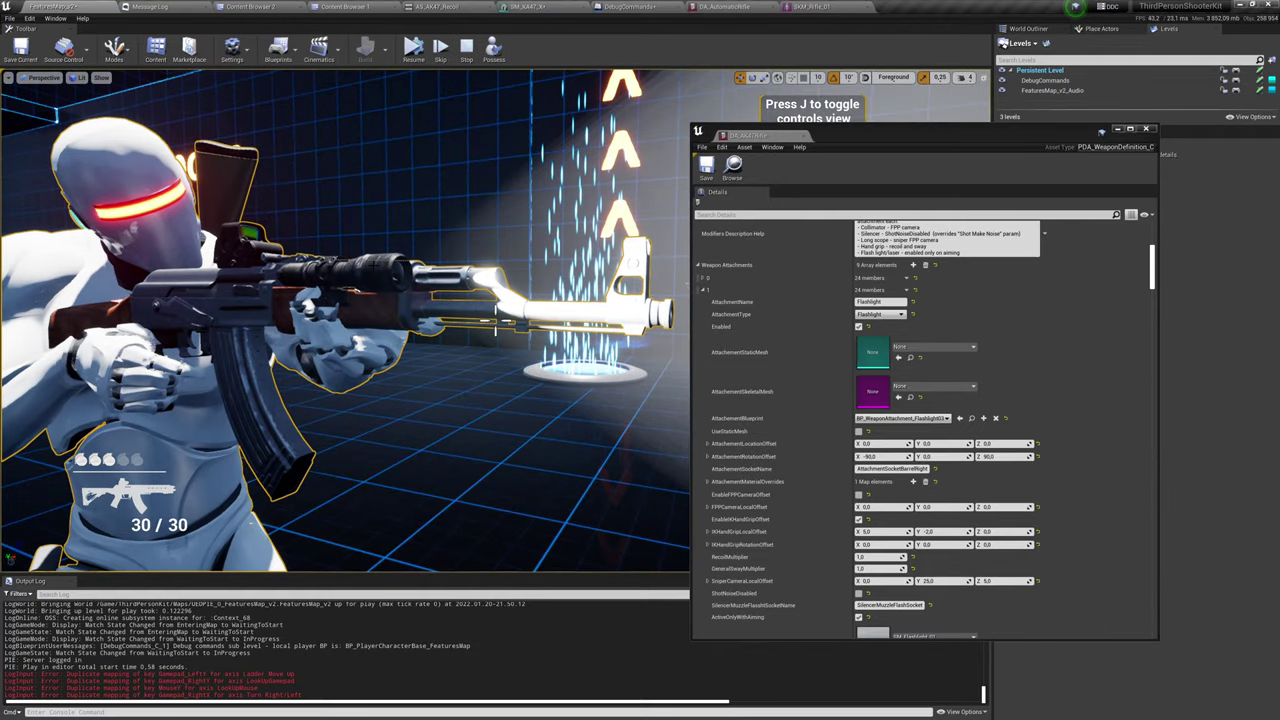
{"action": "left_click", "coordinate": [495, 318]}
{"action": "key", "text": "f"}
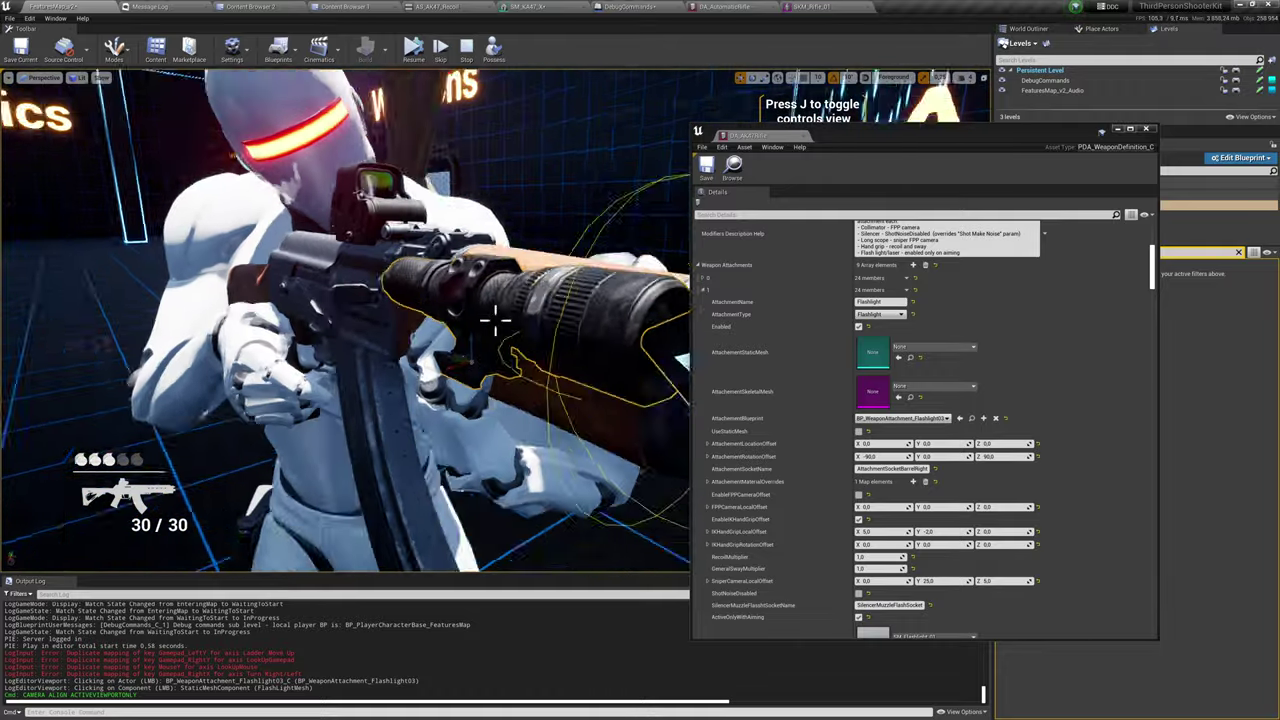
{"action": "left_click_drag", "start_coordinate": [495, 320], "coordinate": [400, 250], "text": "alt"}
{"action": "left_click_drag", "start_coordinate": [495, 318], "coordinate": [495, 318], "text": "alt"}
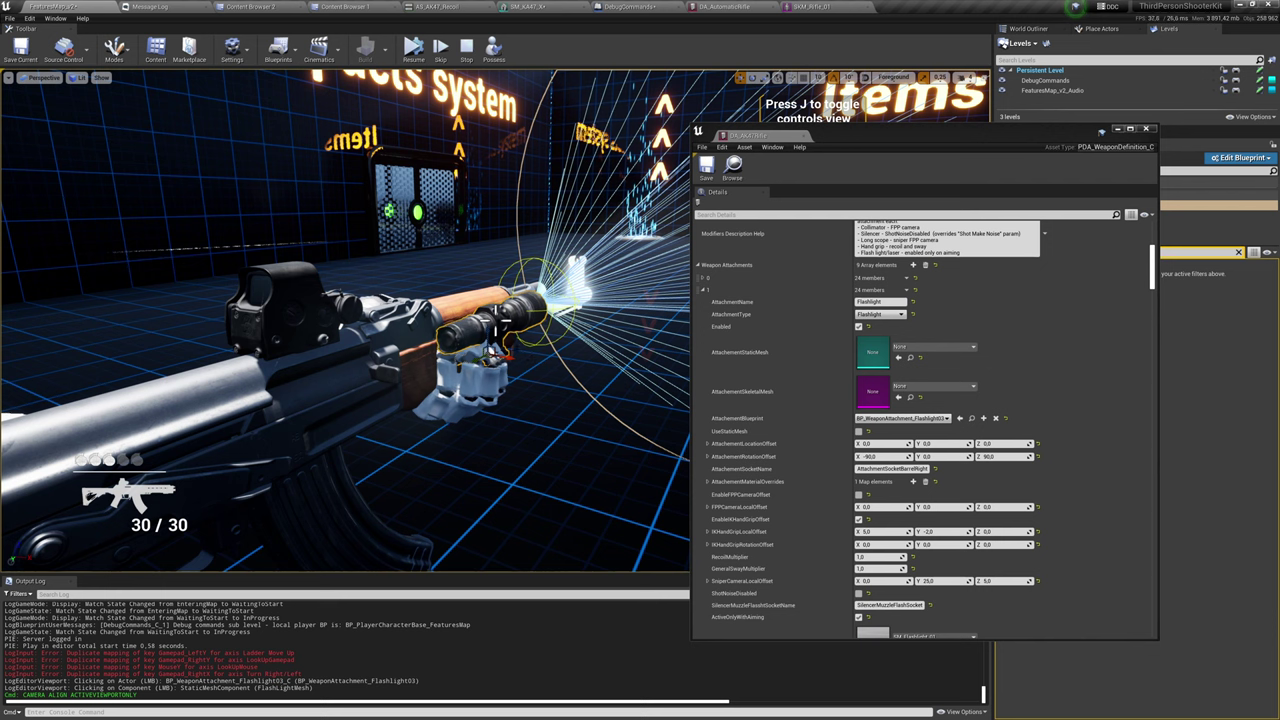
{"action": "left_click_drag", "start_coordinate": [495, 318], "coordinate": [495, 318], "text": "alt"}
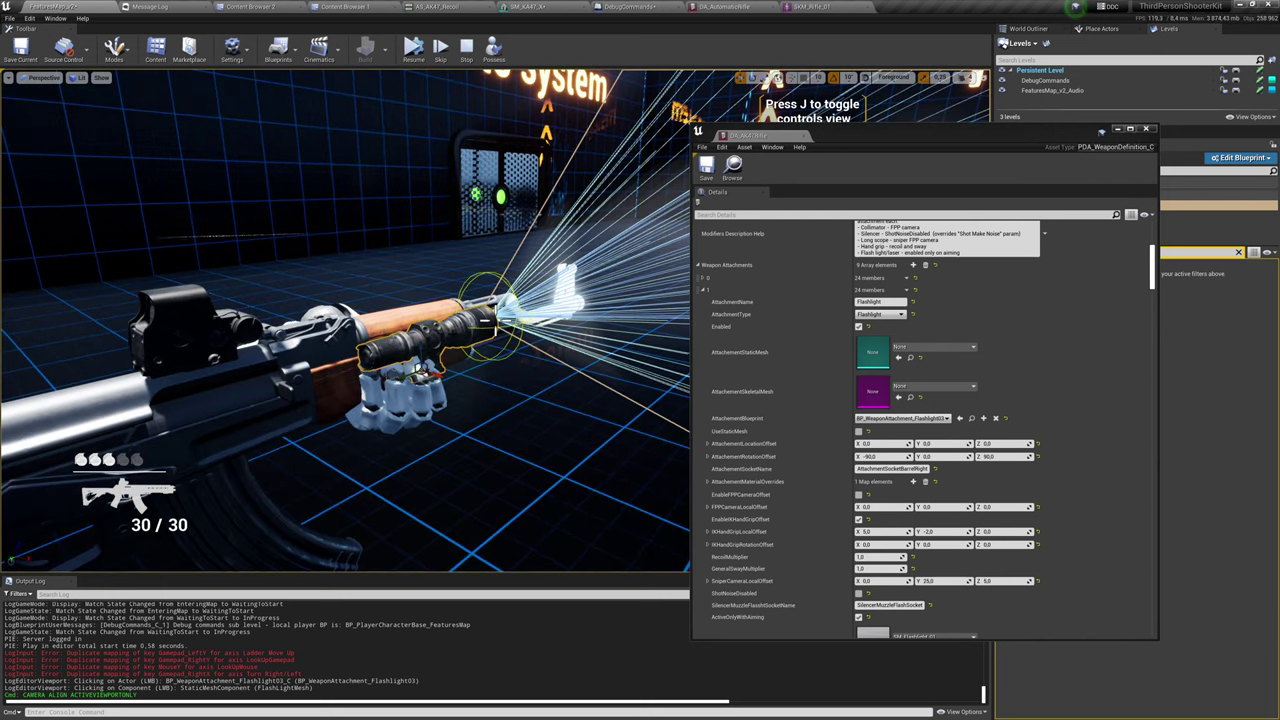
Open the SK_KA47 skeletal mesh from the FPS_Weapon_Bundle Ka47 folder, with the weapon definition window out of the way.
{"action": "scroll", "coordinate": [764, 451], "scroll_direction": "up", "scroll_amount": 1}
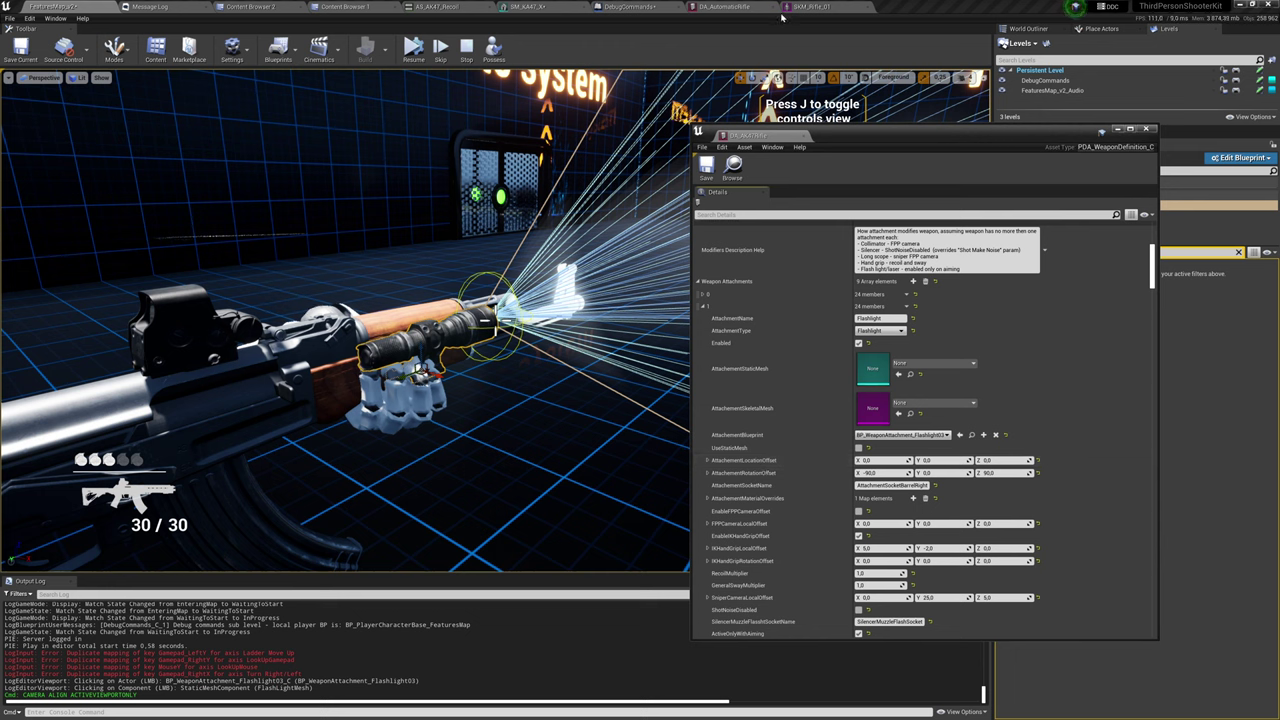
{"action": "scroll", "coordinate": [744, 418], "scroll_direction": "down", "scroll_amount": 10}
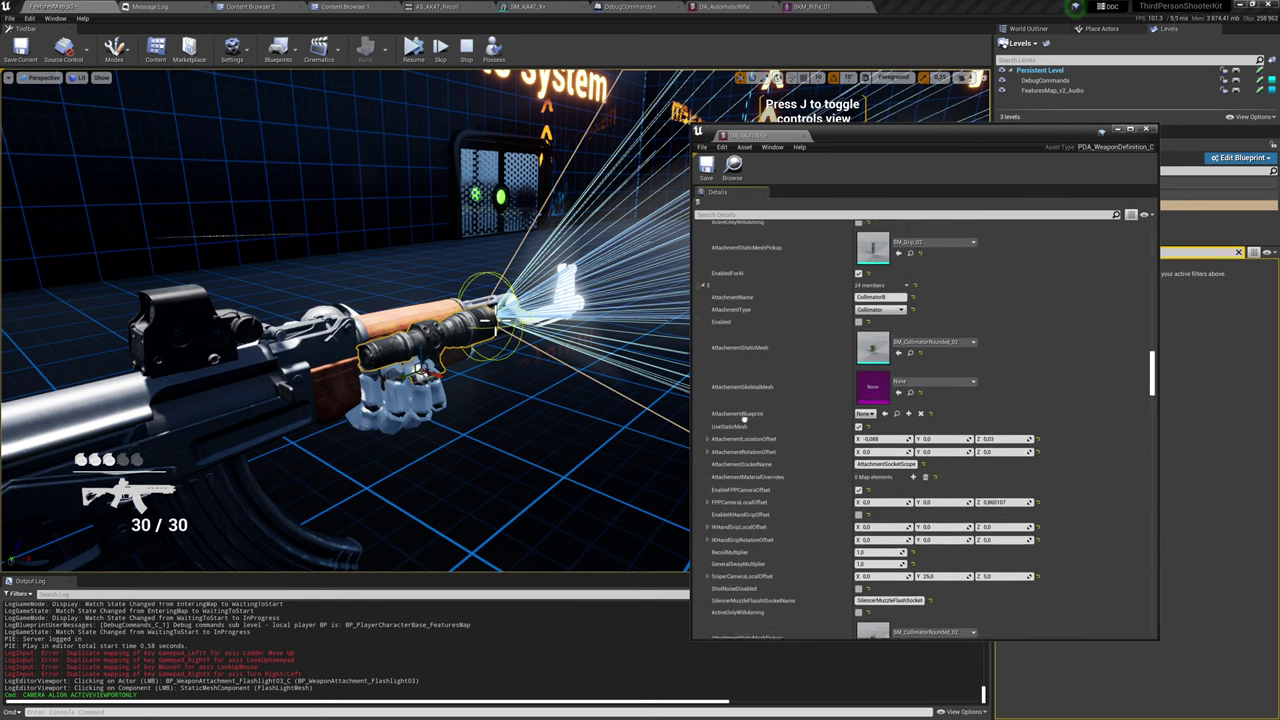
{"action": "scroll", "coordinate": [744, 418], "scroll_direction": "down", "scroll_amount": 2}
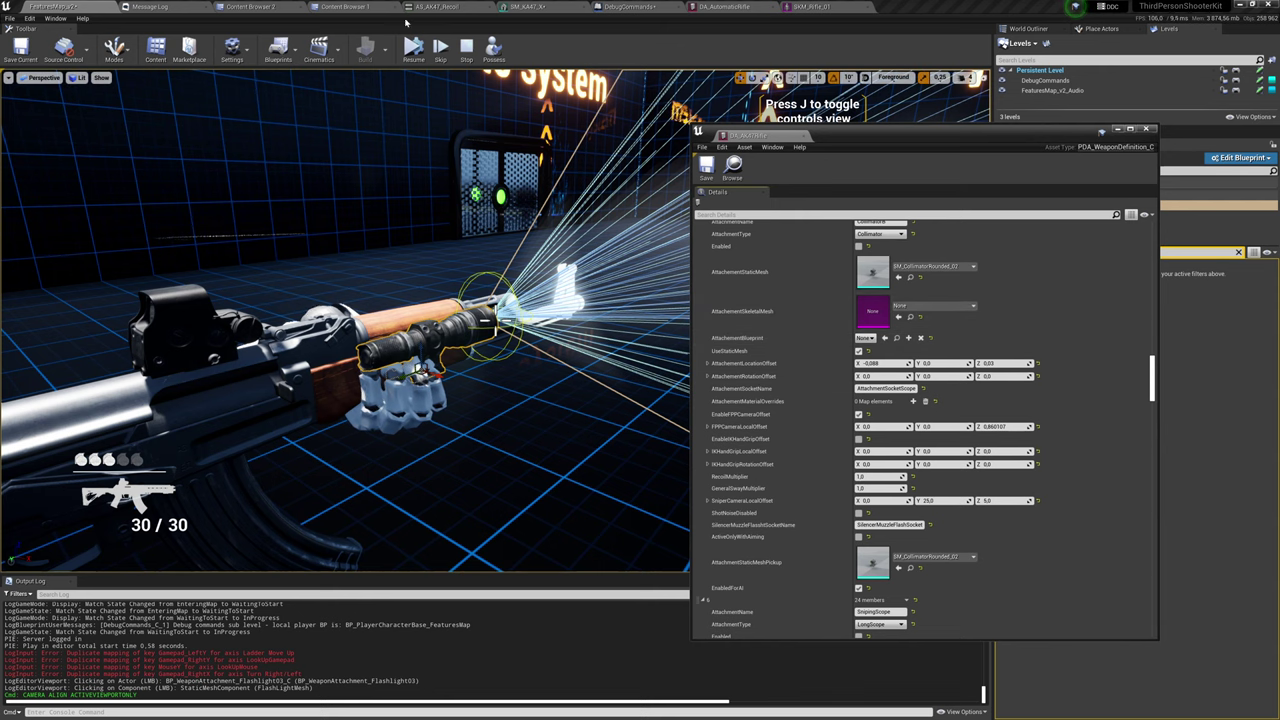
{"action": "left_click", "coordinate": [343, 7]}
{"action": "left_click", "coordinate": [258, 7]}
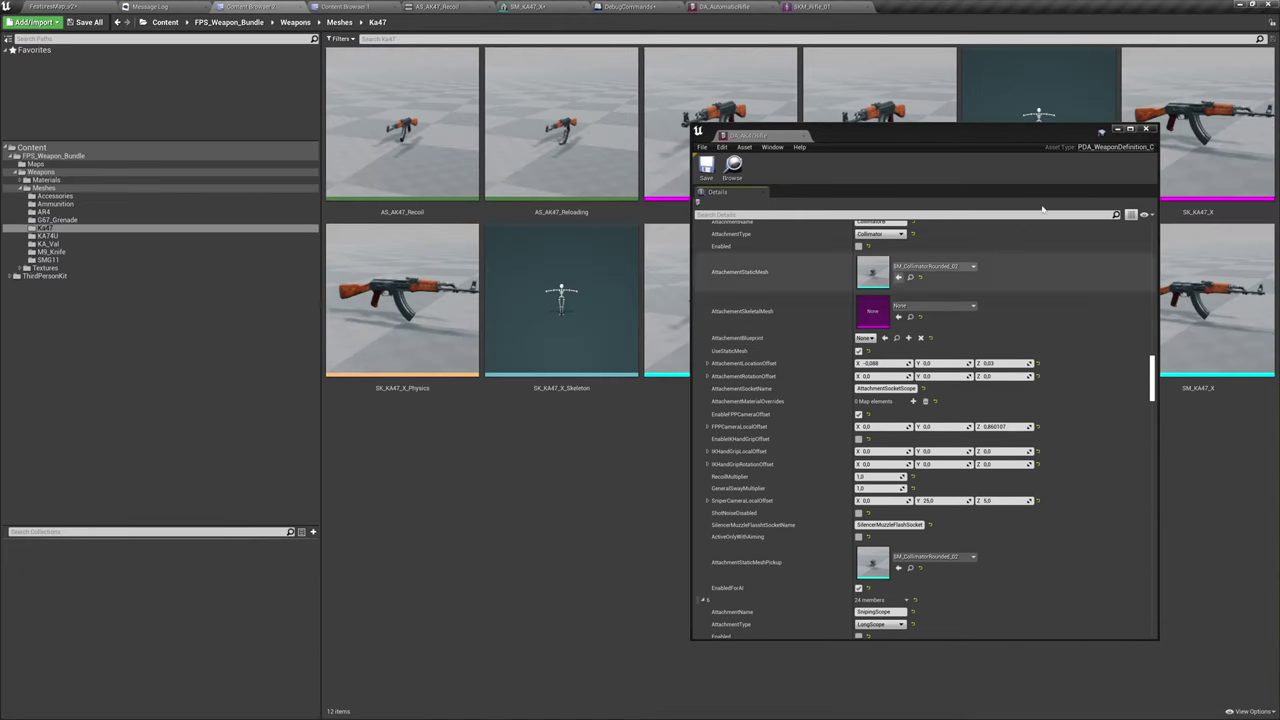
{"action": "left_click_drag", "start_coordinate": [939, 145], "coordinate": [984, 189]}
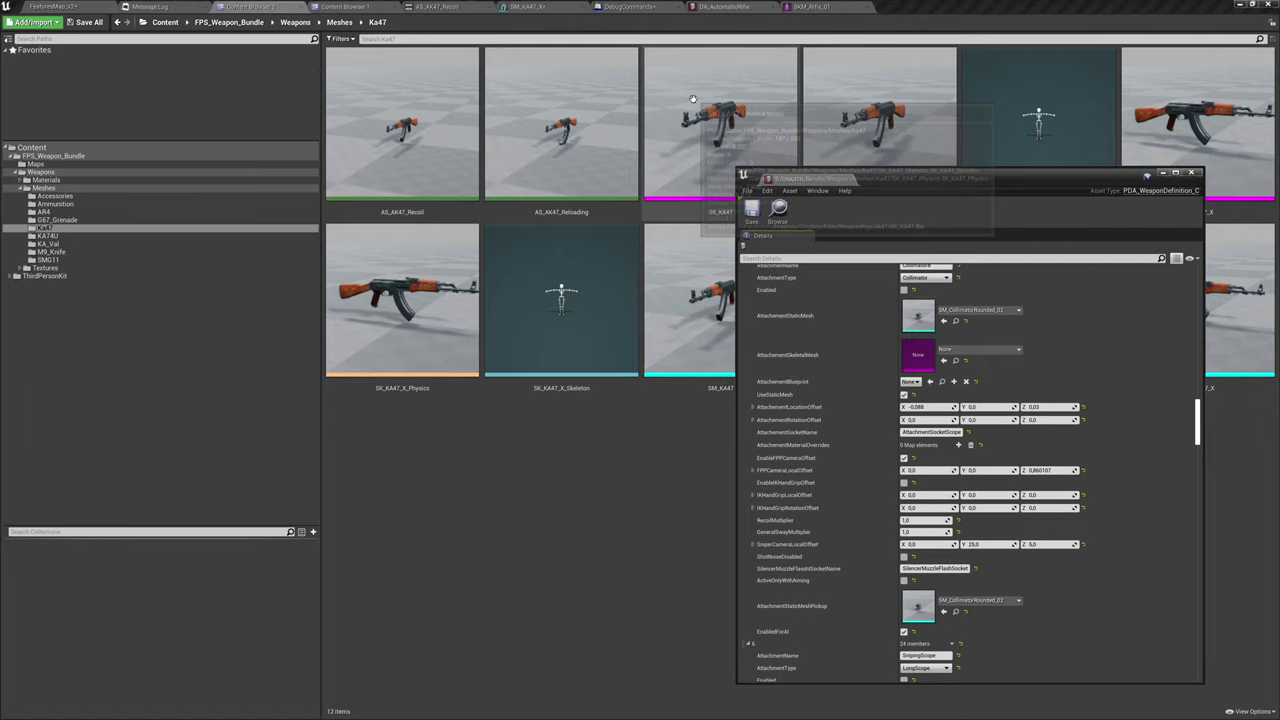
{"action": "double_click", "coordinate": [720, 125]}
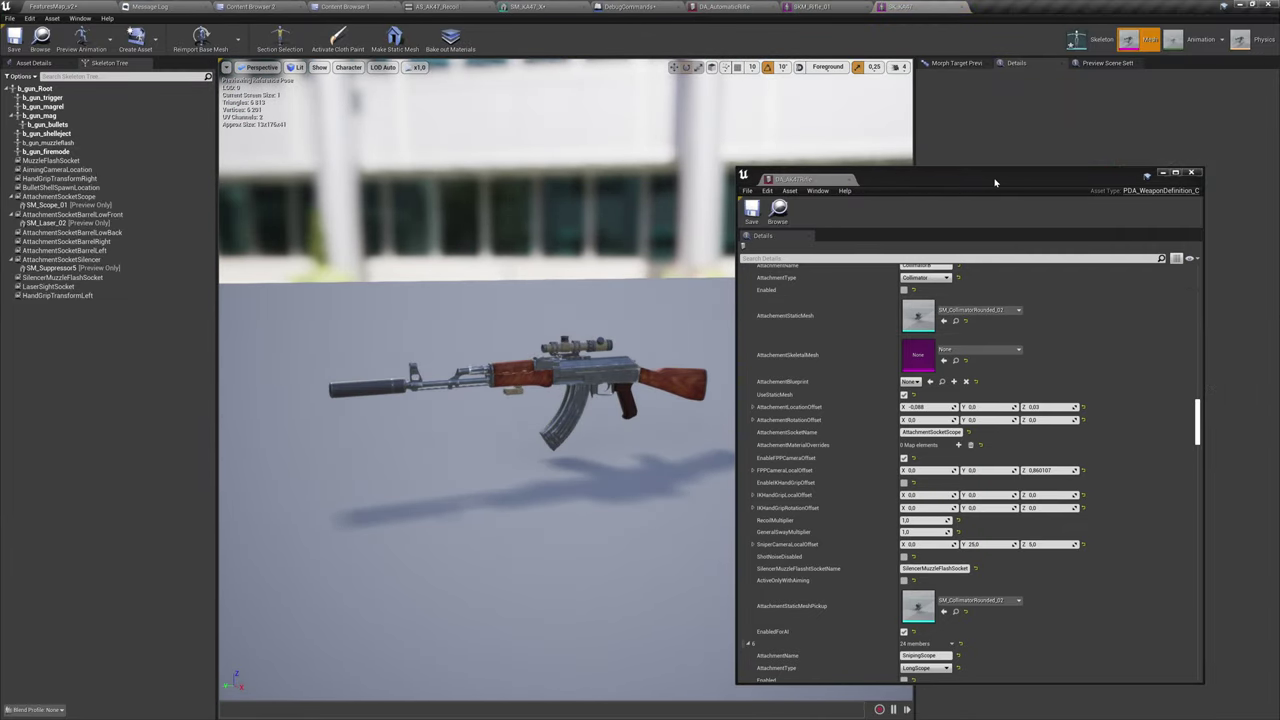
{"action": "left_click_drag", "start_coordinate": [995, 183], "coordinate": [0, 208]}
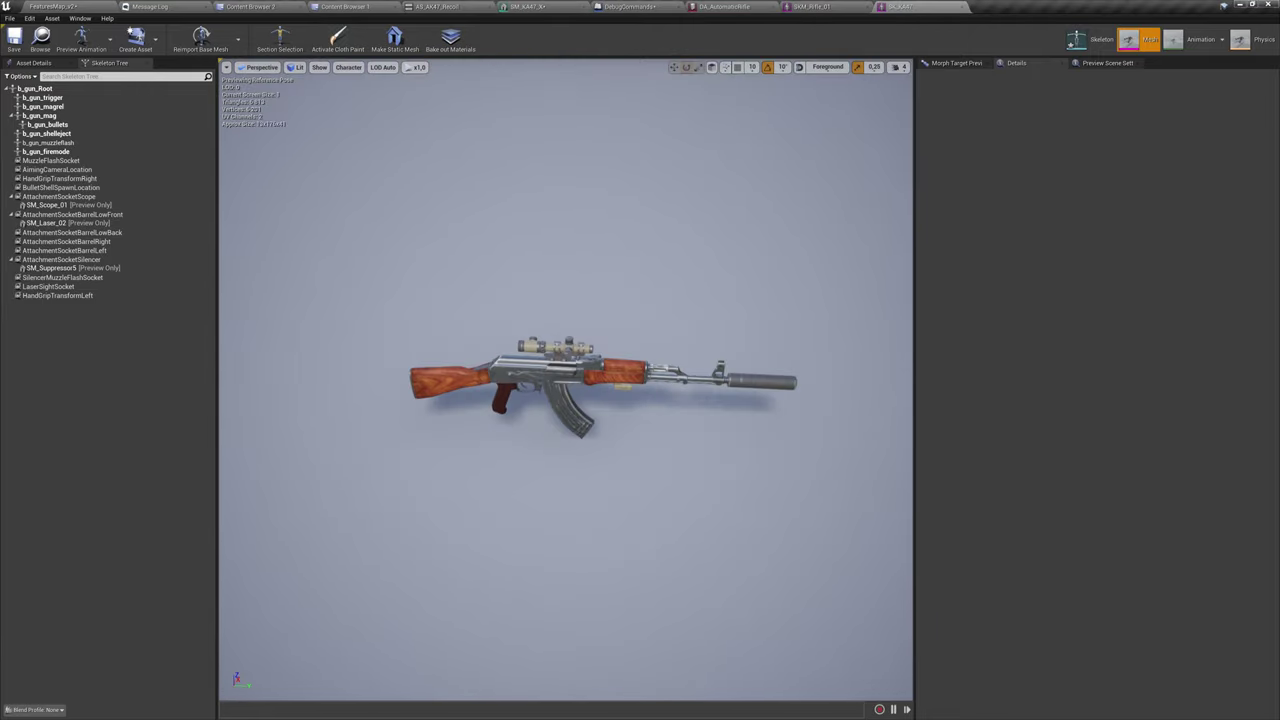
Show the sockets in the viewport of the AK-47 mesh editor.
{"action": "left_click", "coordinate": [1102, 40]}
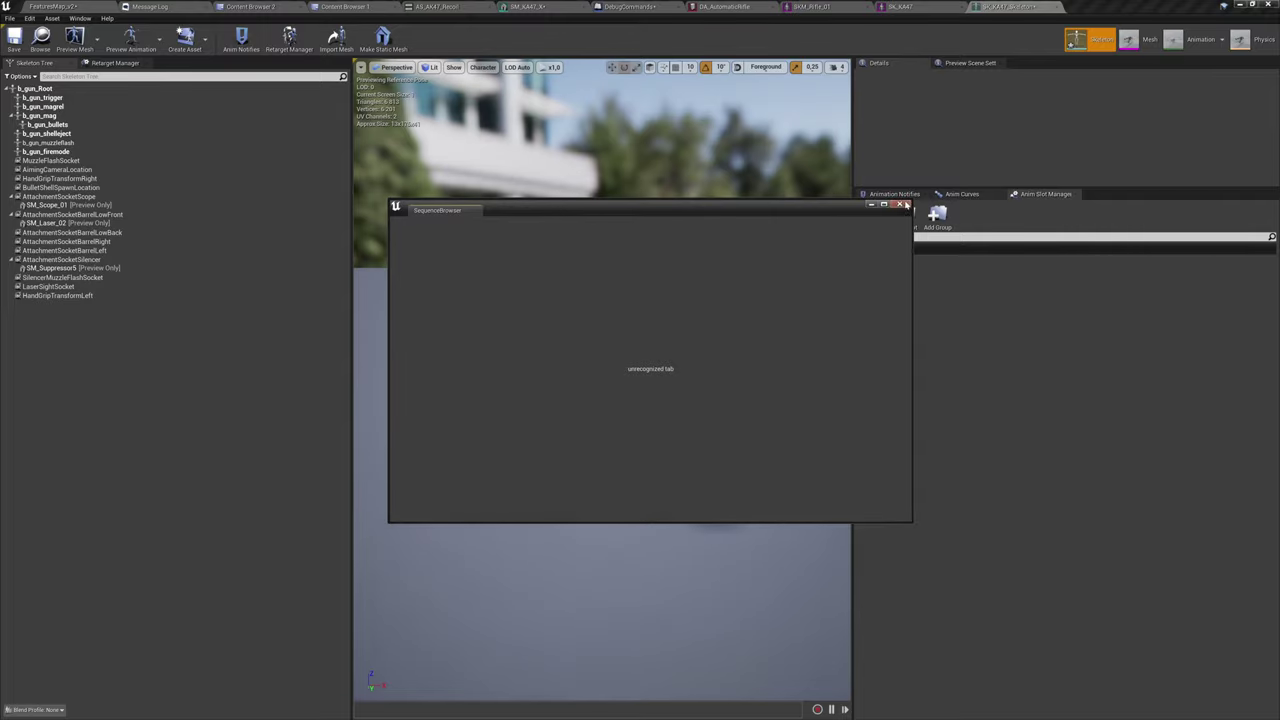
{"action": "left_click", "coordinate": [1147, 40]}
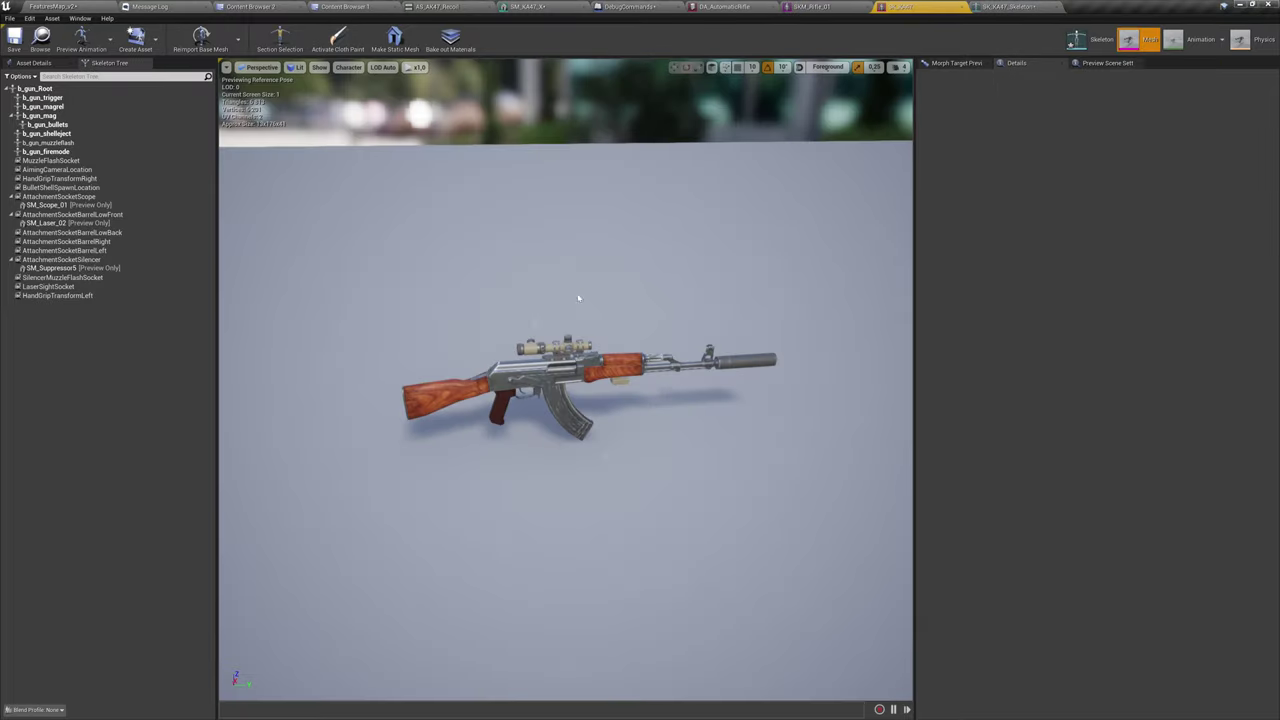
{"action": "left_click", "coordinate": [348, 67]}
{"action": "mouse_move", "coordinate": [352, 110]}
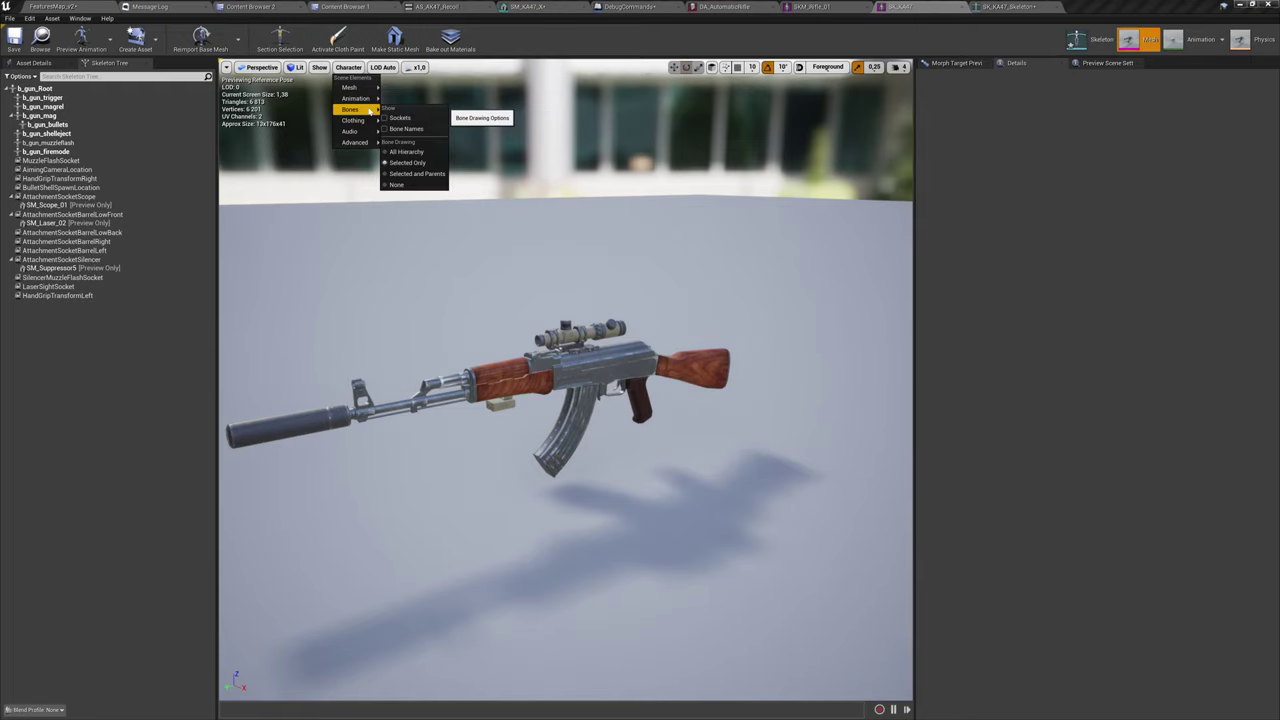
{"action": "left_click", "coordinate": [406, 119]}
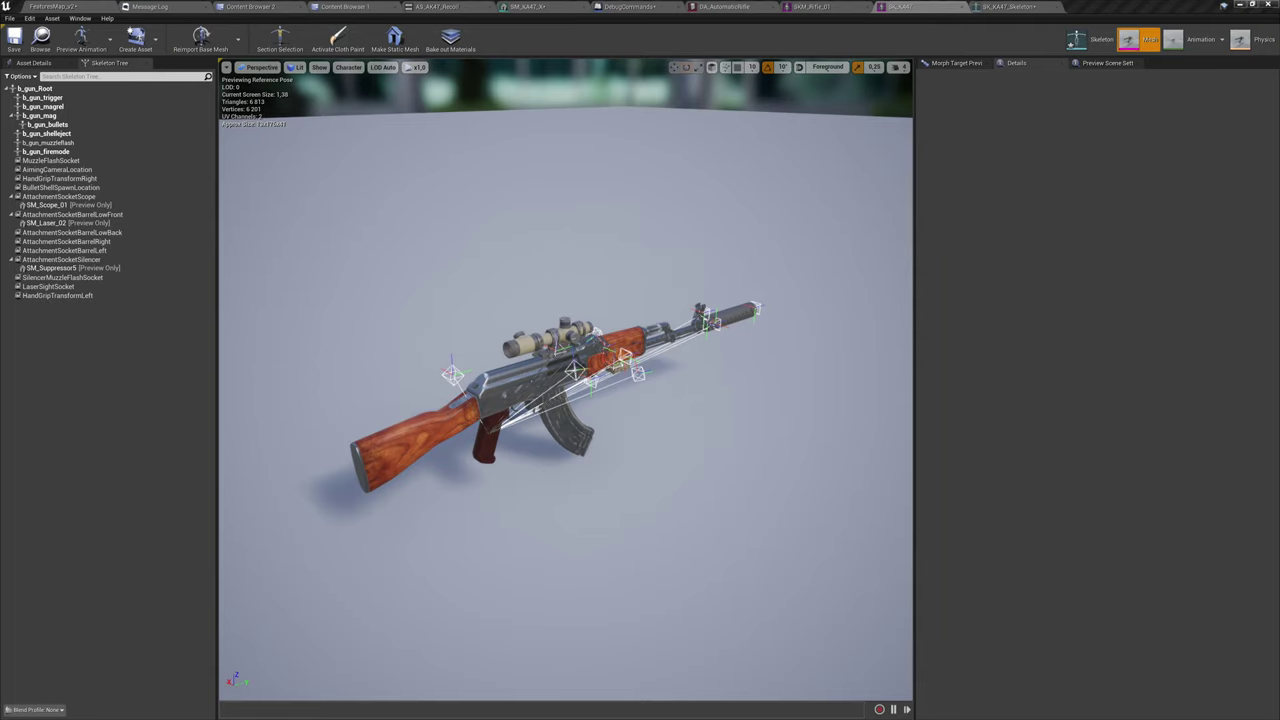
Check the Flashlight attachment's socket name and offsets in the AK-47 weapon definition, and move its window away from the mesh editor.
{"action": "left_click_drag", "start_coordinate": [736, 108], "coordinate": [1058, 103]}
{"action": "scroll", "coordinate": [1105, 400], "scroll_direction": "up", "scroll_amount": 10}
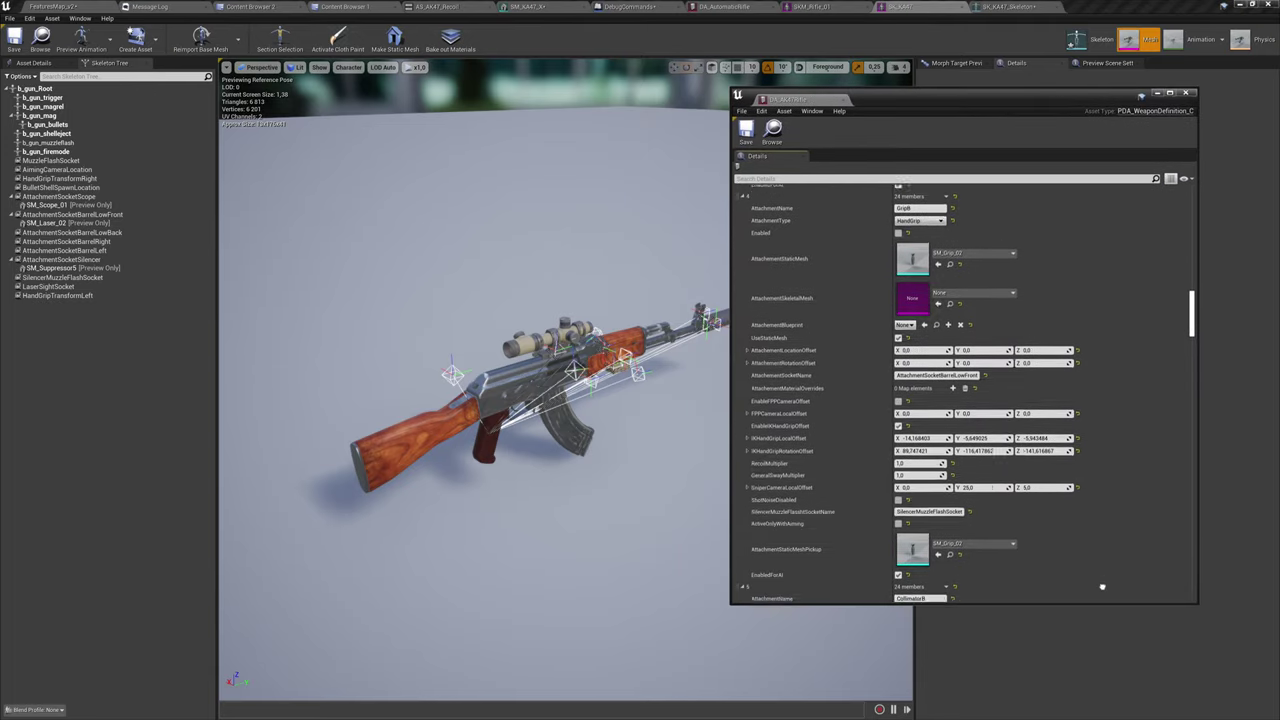
{"action": "scroll", "coordinate": [1086, 537], "scroll_direction": "up", "scroll_amount": 5}
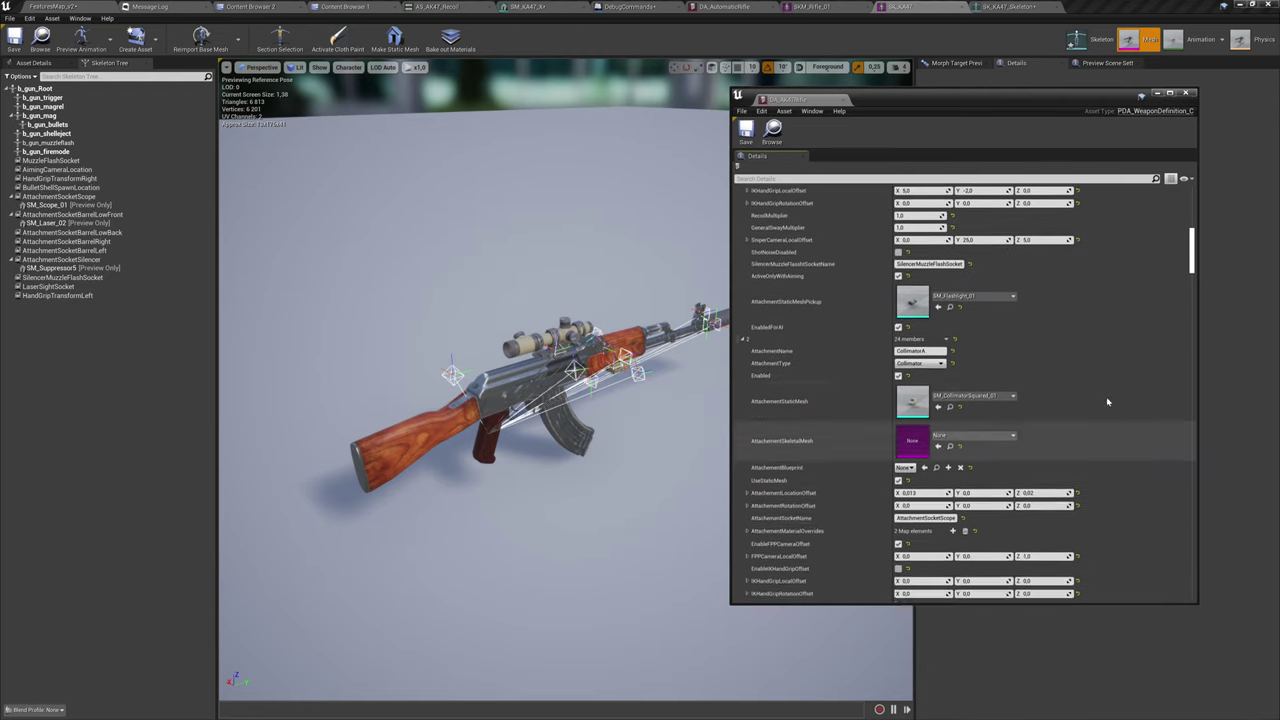
{"action": "scroll", "coordinate": [1147, 382], "scroll_direction": "down", "scroll_amount": 1}
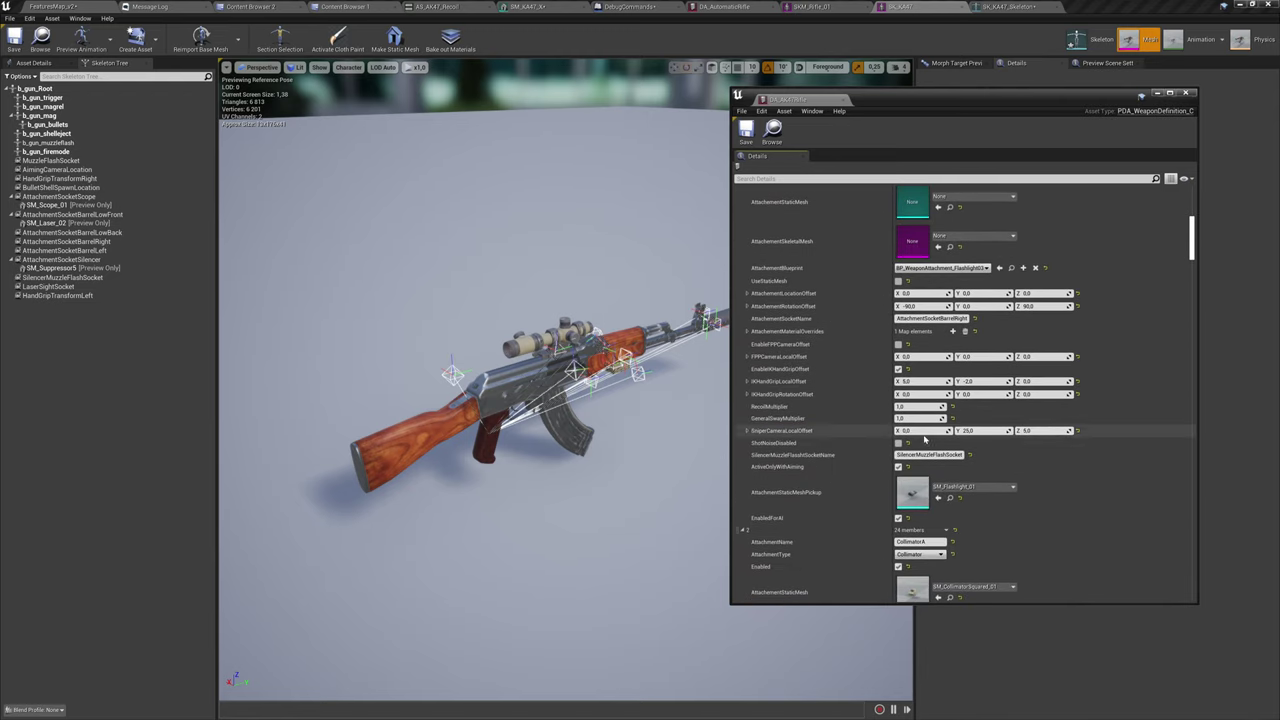
{"action": "scroll", "coordinate": [824, 416], "scroll_direction": "up", "scroll_amount": 4}
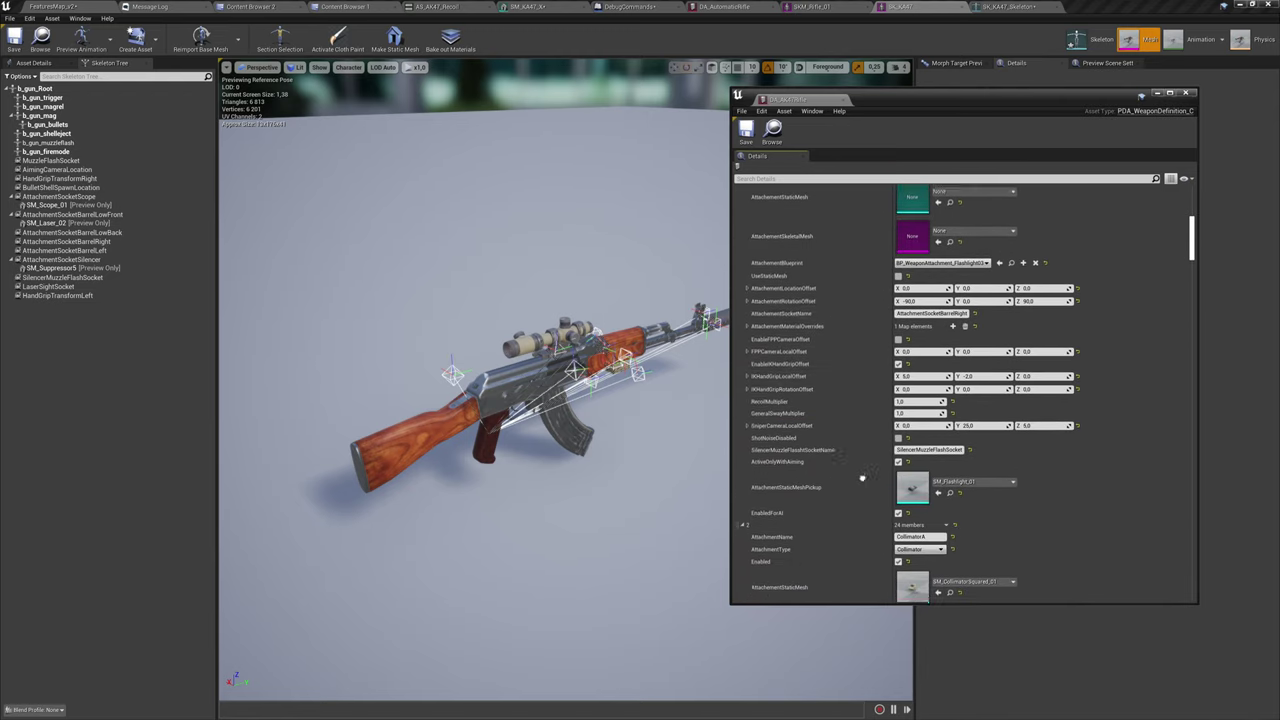
{"action": "scroll", "coordinate": [824, 416], "scroll_direction": "down", "scroll_amount": 1}
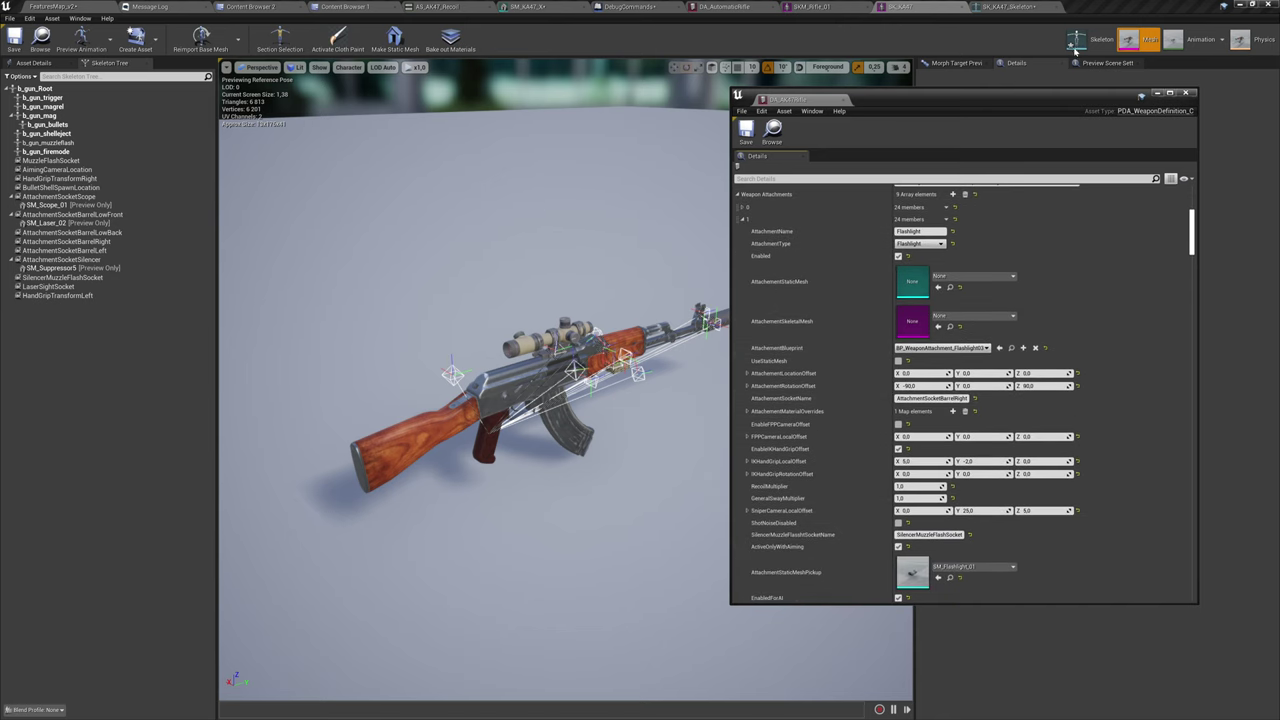
{"action": "left_click_drag", "start_coordinate": [1100, 90], "coordinate": [1100, 137]}
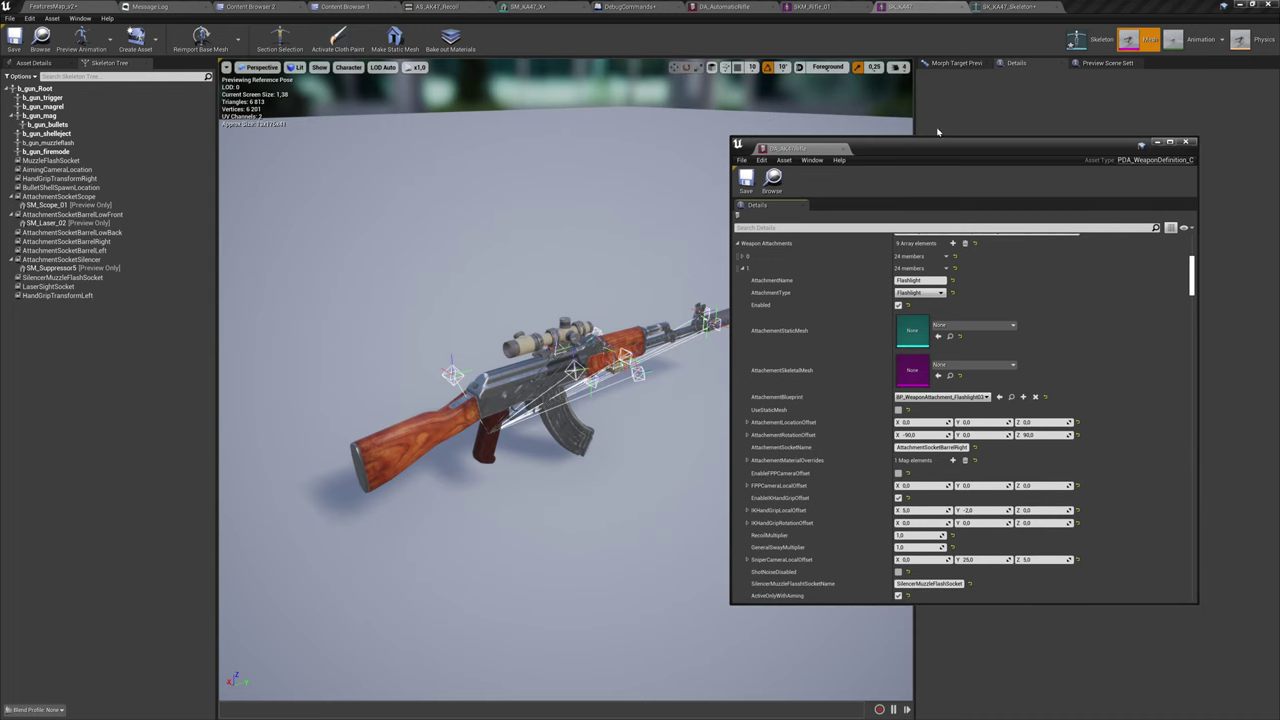
{"action": "left_click_drag", "start_coordinate": [943, 157], "coordinate": [0, 143]}
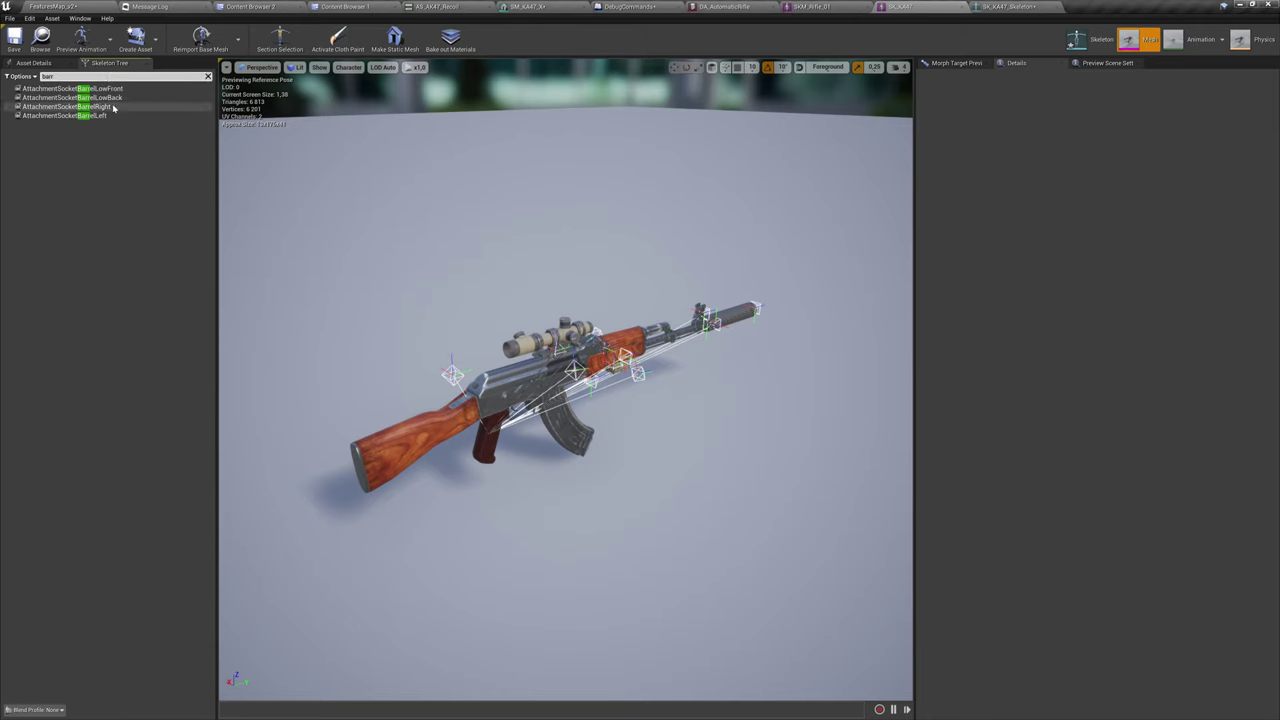
Select AttachmentSocketBarrelRight in the skeleton tree filtered by "barr" and set its relative rotation Z to 0.
{"action": "left_click", "coordinate": [100, 106]}
{"action": "key", "text": "f"}
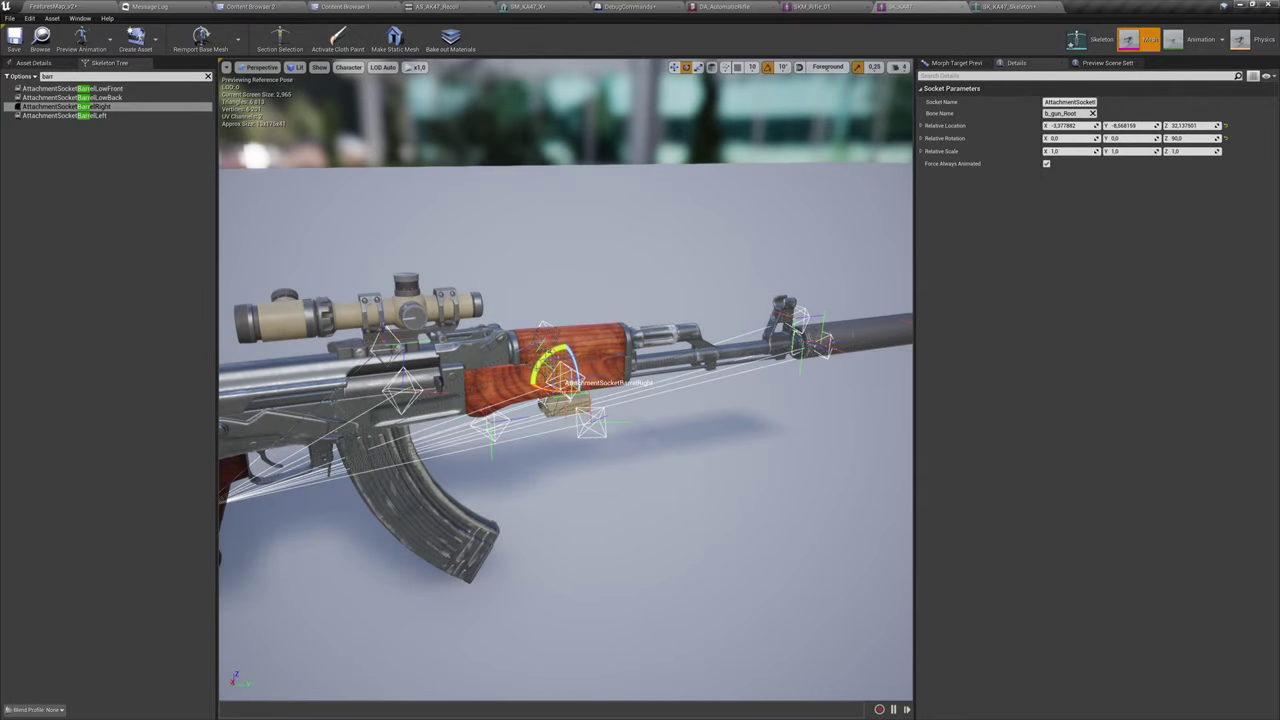
{"action": "left_click_drag", "start_coordinate": [566, 440], "coordinate": [466, 480], "text": "alt"}
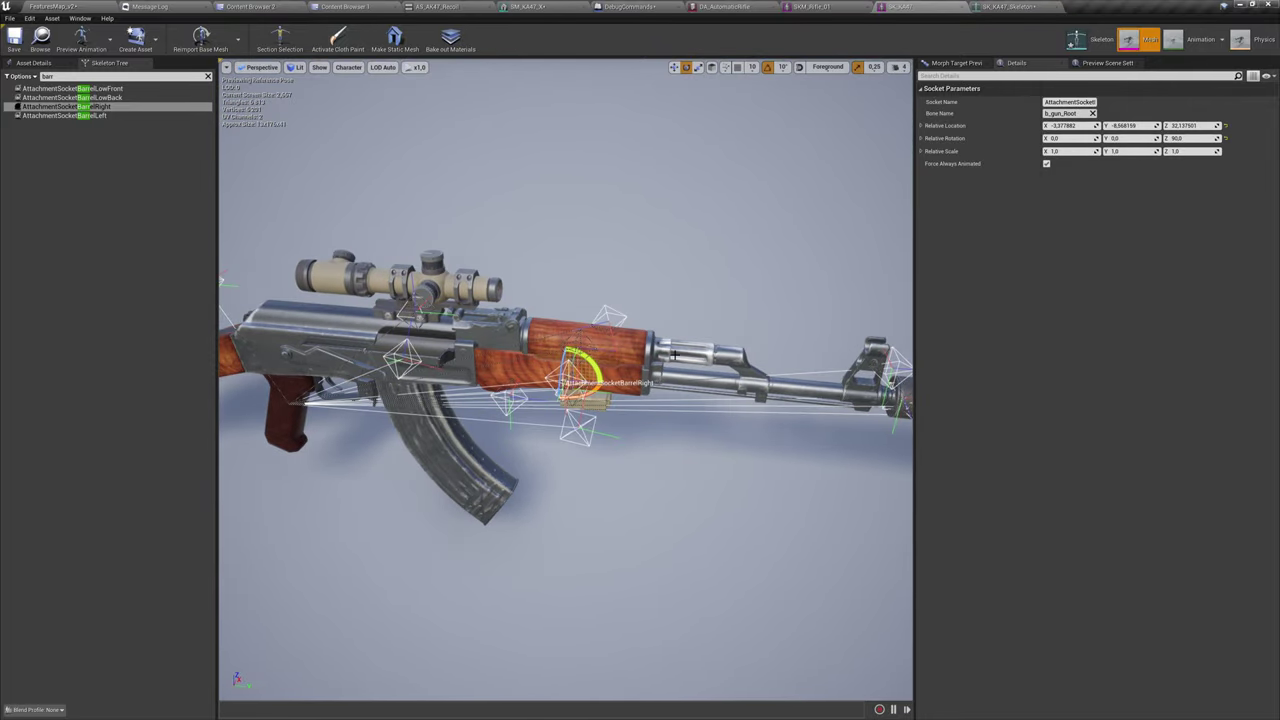
{"action": "left_click_drag", "start_coordinate": [675, 355], "coordinate": [850, 280], "text": "alt"}
{"action": "mouse_move", "coordinate": [700, 319]}
{"action": "left_mouse_down", "text": "alt"}
{"action": "mouse_move", "coordinate": [672, 300]}
{"action": "mouse_move", "coordinate": [697, 318]}
{"action": "left_mouse_up", "text": "alt"}
{"action": "scroll", "coordinate": [700, 319], "scroll_direction": "up", "scroll_amount": 6}
{"action": "scroll", "coordinate": [700, 319], "scroll_direction": "down", "scroll_amount": 3}
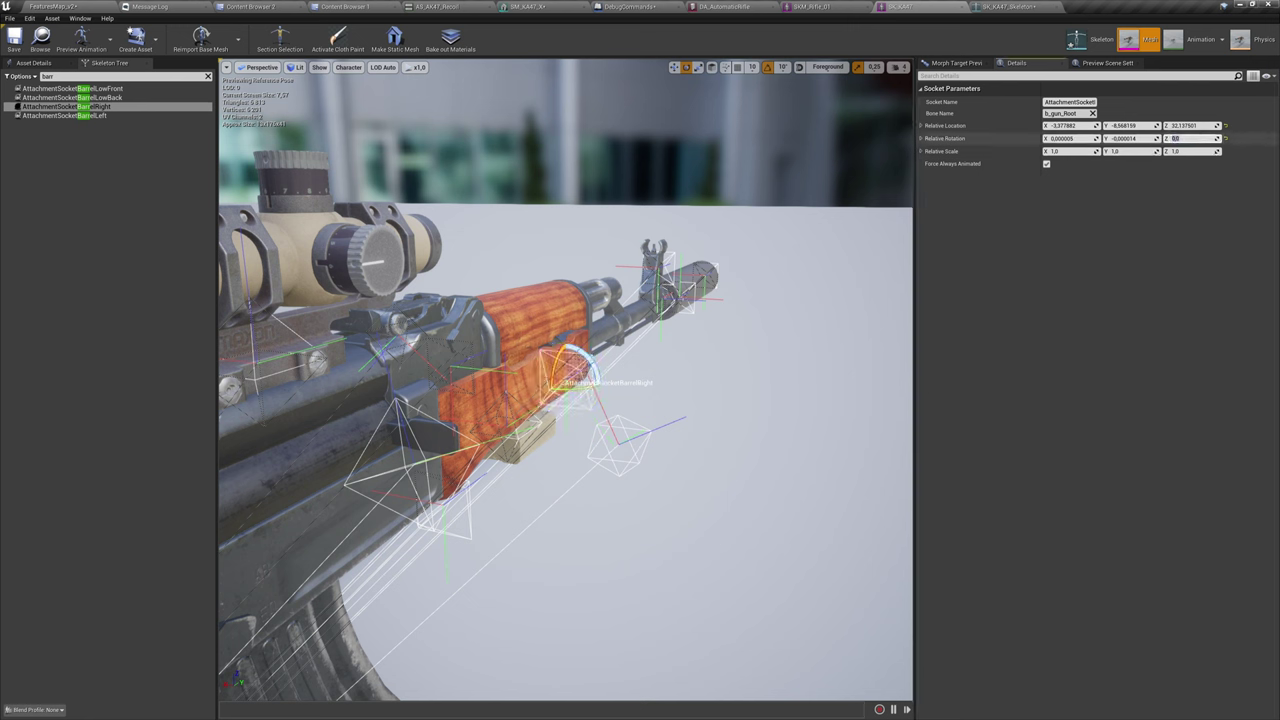
Return to the level, resume play briefly, and pause it again to examine the flashlight on the barrel.
{"action": "left_click", "coordinate": [102, 5]}
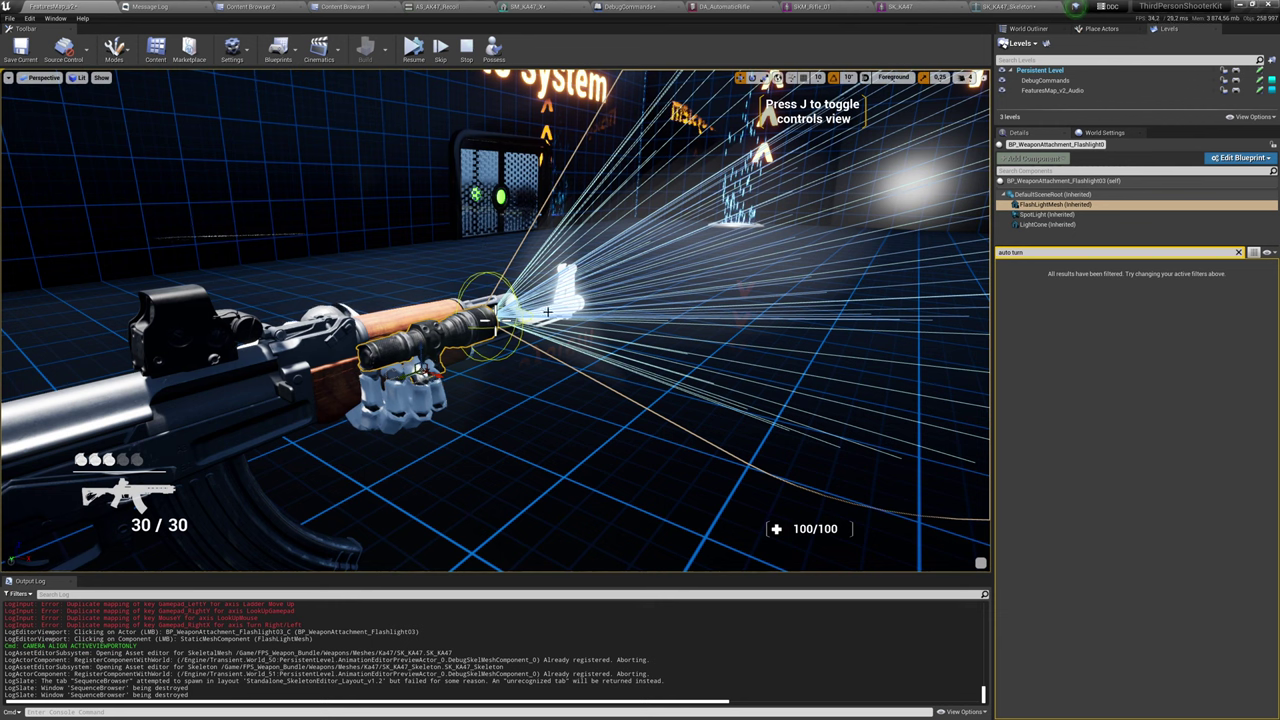
{"action": "right_click_drag", "start_coordinate": [548, 312], "coordinate": [538, 309]}
{"action": "key", "text": "Pause"}
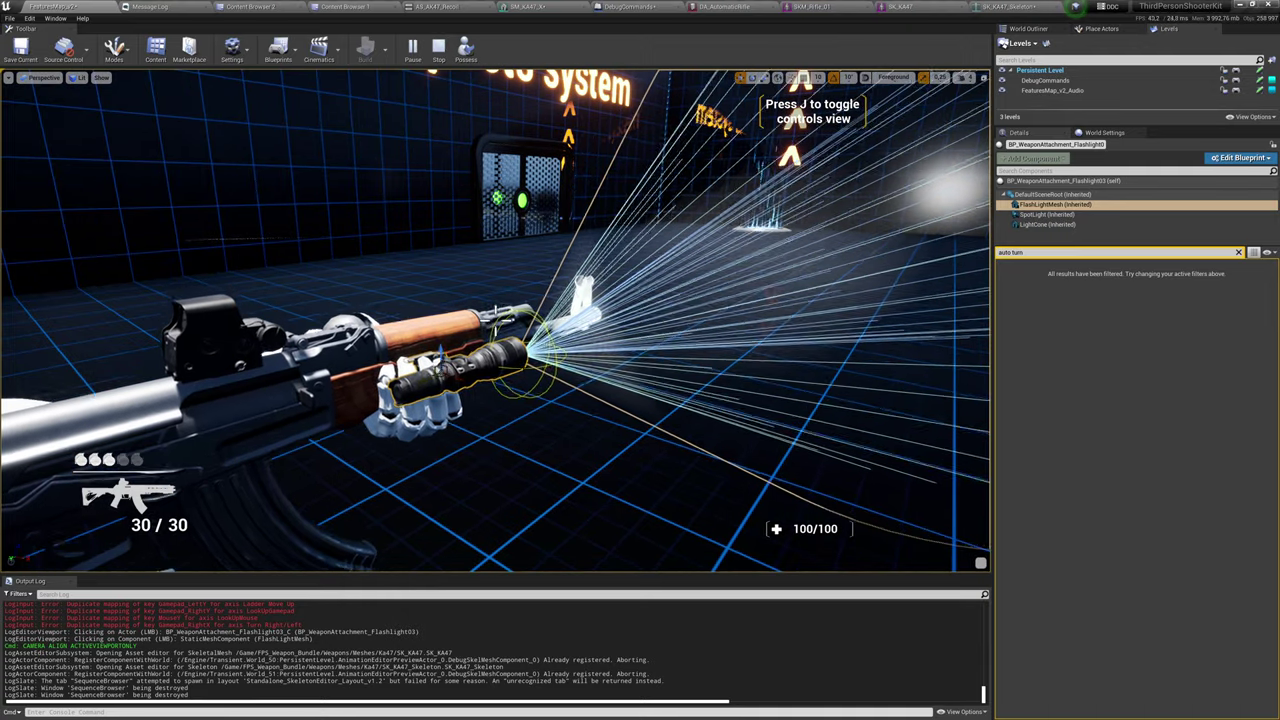
{"action": "key", "text": "Pause"}
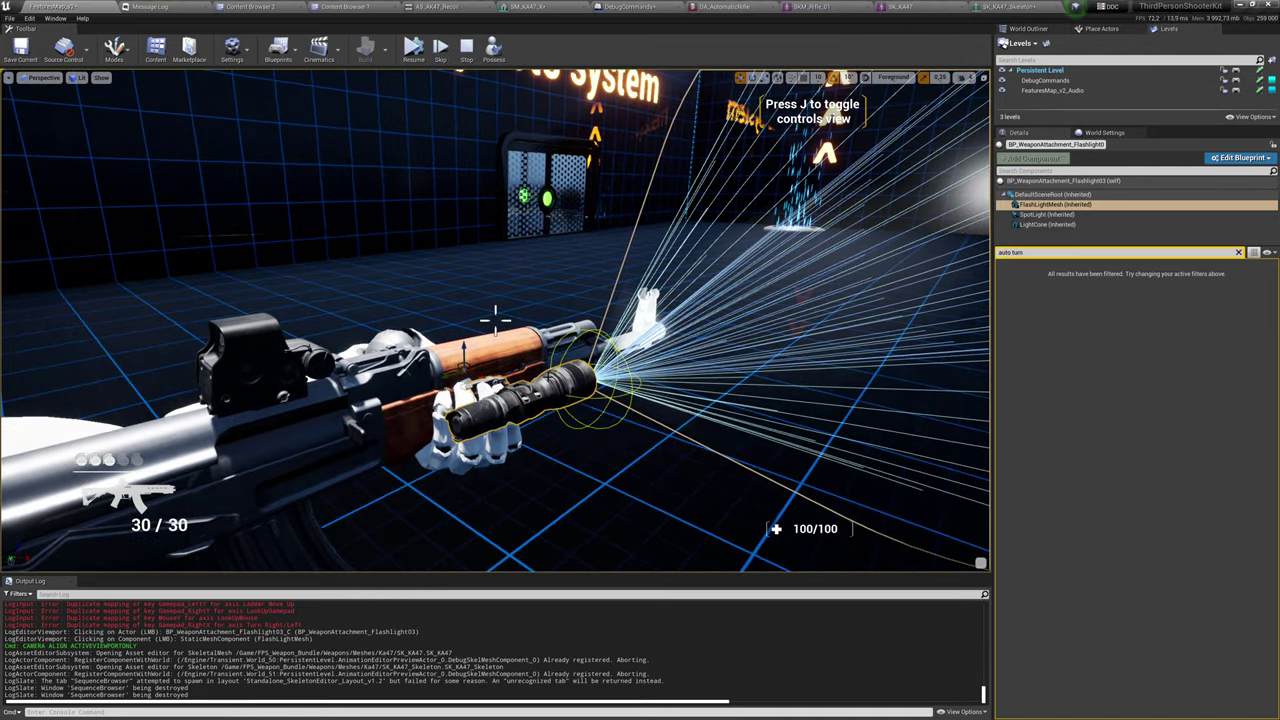
Examine the left hand's grip around the flashlight mounted on the rifle and resume the paused simulation.
{"action": "right_click_drag", "start_coordinate": [545, 390], "coordinate": [405, 408]}
{"action": "key", "text": "w"}
{"action": "key", "text": "d"}
{"action": "key", "text": "w"}
{"action": "key", "text": "s"}
{"action": "key", "text": "w"}
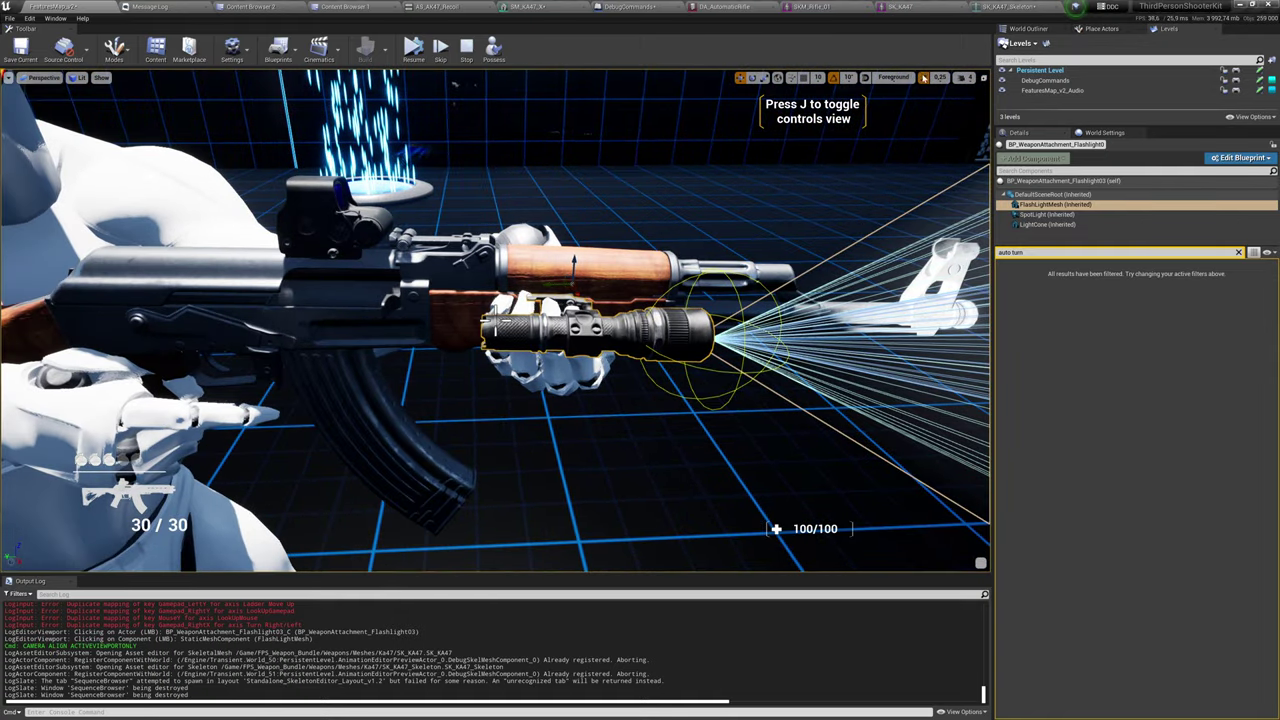
{"action": "left_click", "coordinate": [413, 48]}
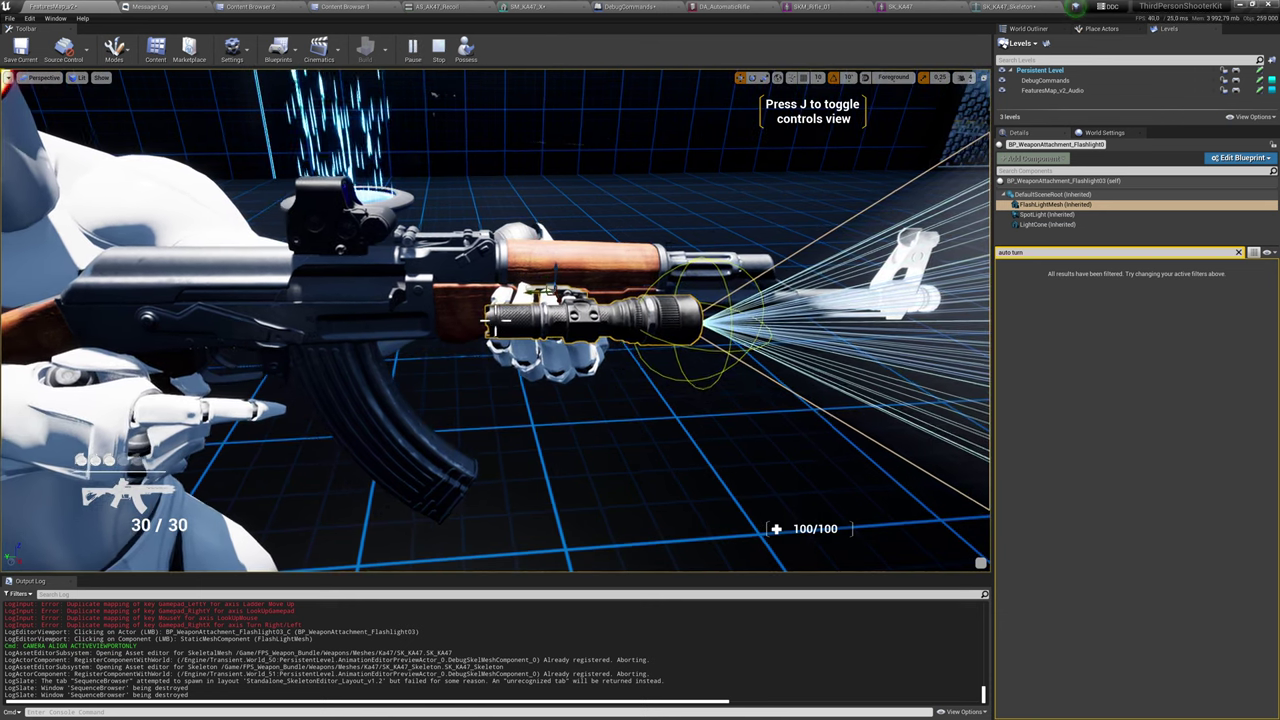
Enlarge the floating SK_KA47 mesh editor, select the HandGripTransformRight socket and bring up the running level behind it.
{"action": "left_click", "coordinate": [900, 7]}
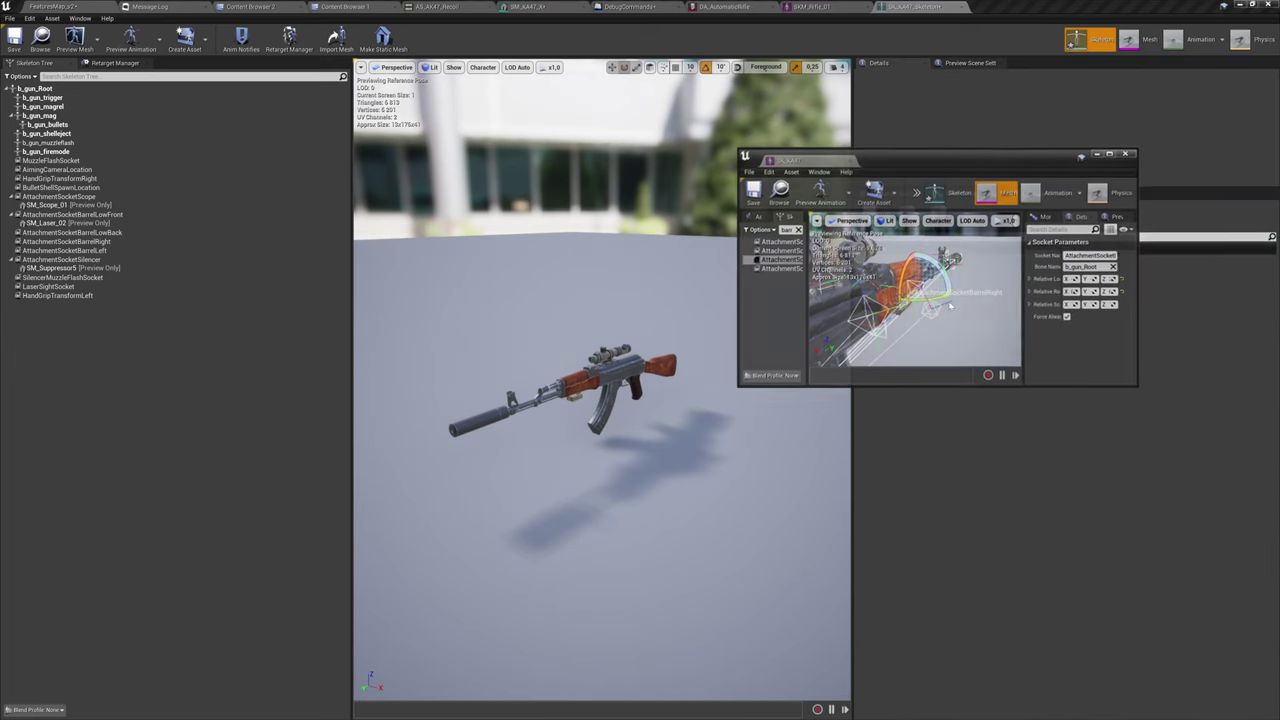
{"action": "left_click_drag", "start_coordinate": [1137, 386], "coordinate": [1215, 648]}
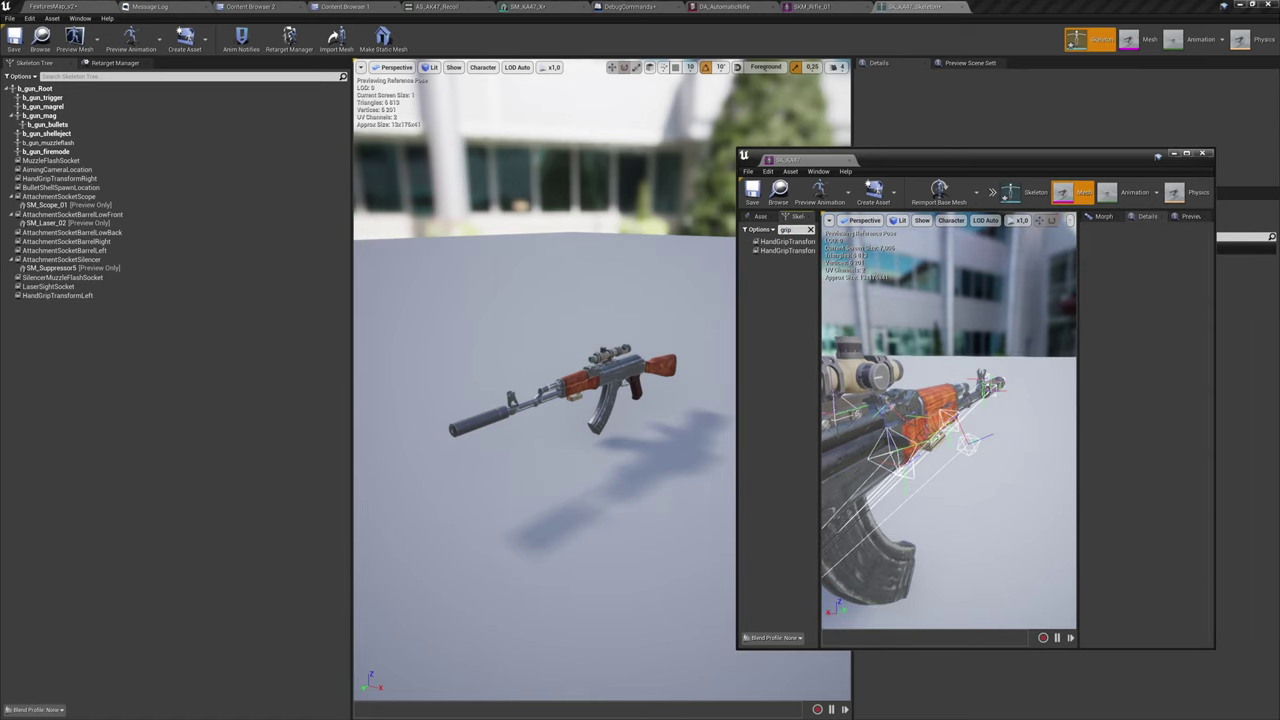
{"action": "left_click_drag", "start_coordinate": [820, 288], "coordinate": [878, 288]}
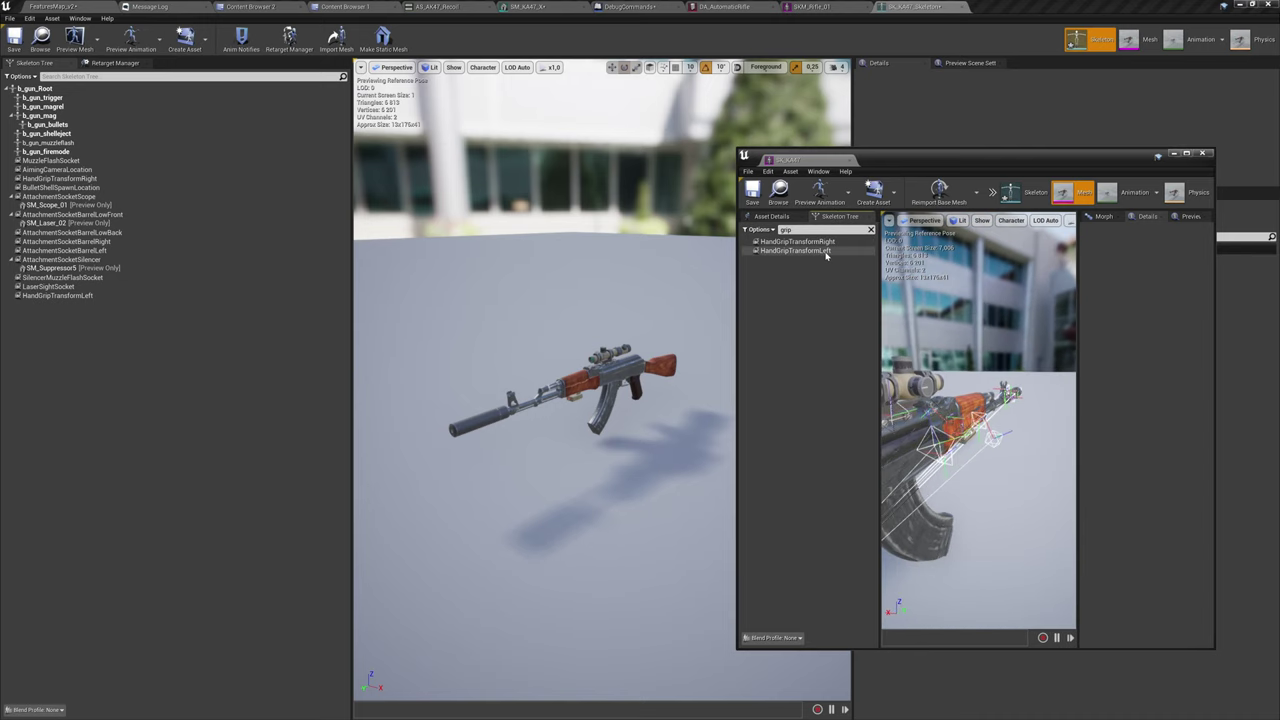
{"action": "left_click", "coordinate": [797, 242]}
{"action": "left_click_drag", "start_coordinate": [997, 333], "coordinate": [920, 420], "text": "alt"}
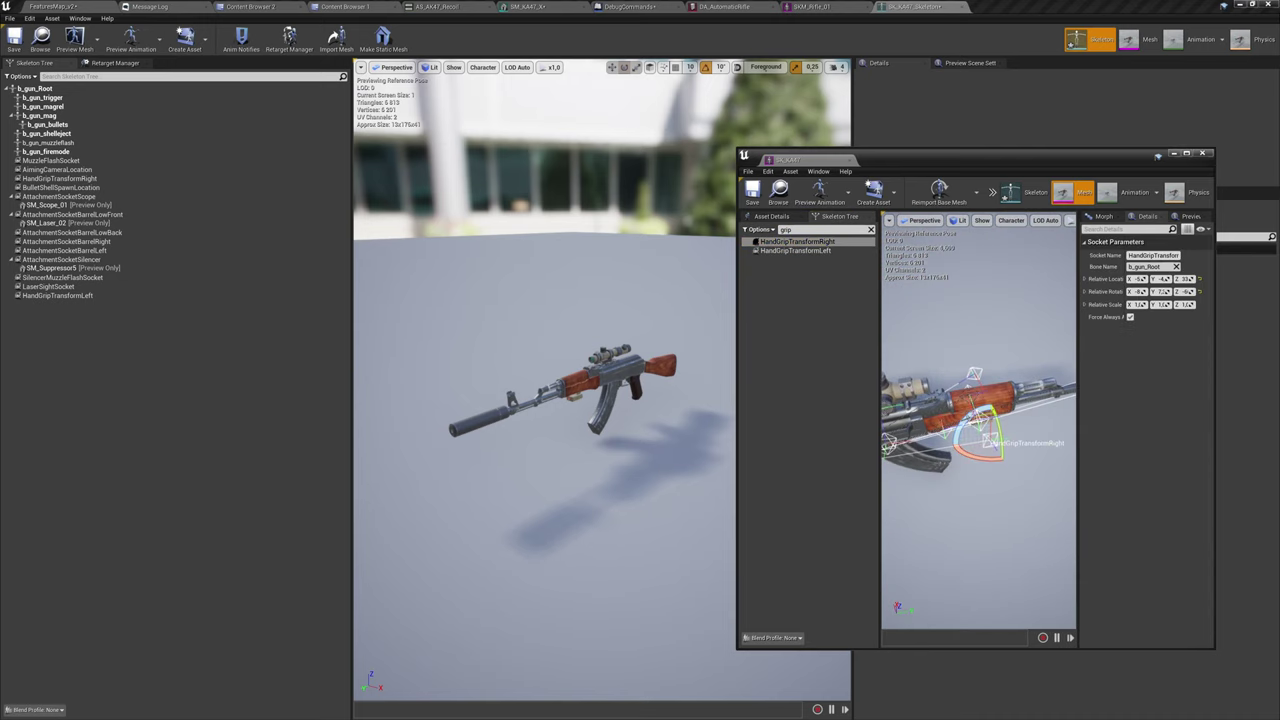
{"action": "left_click", "coordinate": [91, 5]}
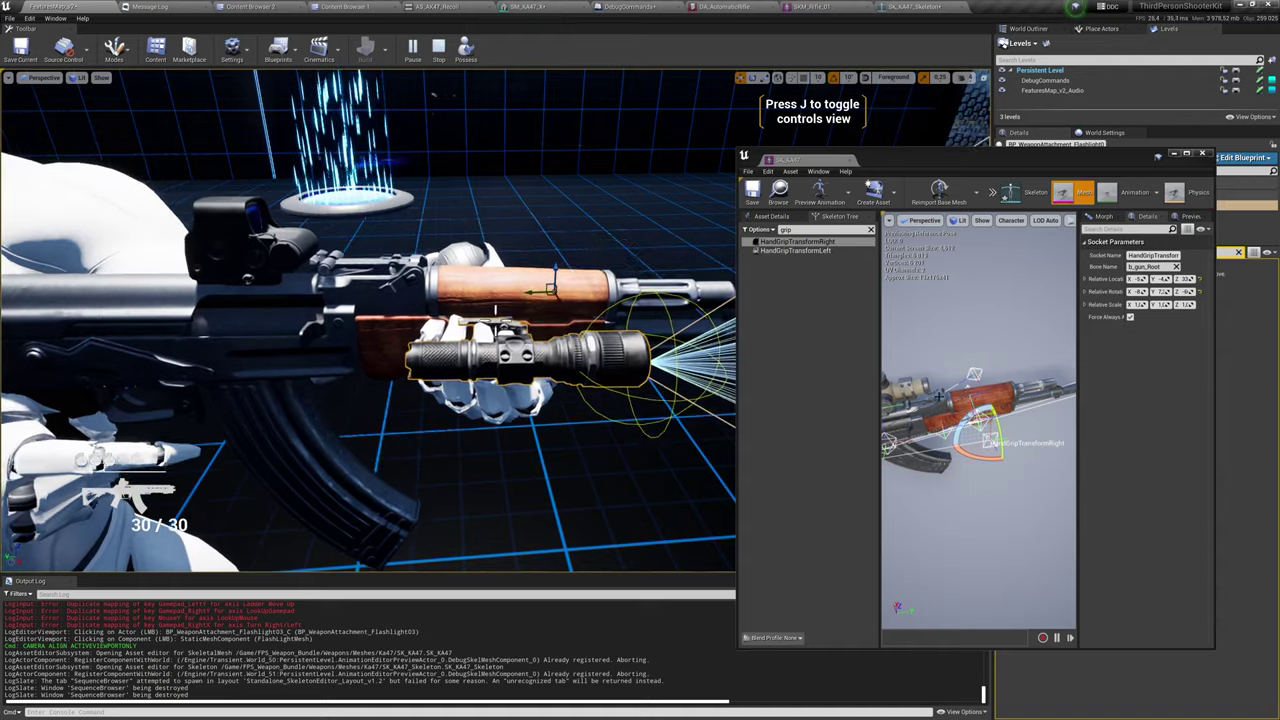
Move the HandGripTransformLeft socket back along the rifle toward the magazine so the left hand clears the flashlight.
{"action": "left_click_drag", "start_coordinate": [975, 480], "coordinate": [1000, 445], "text": "alt"}
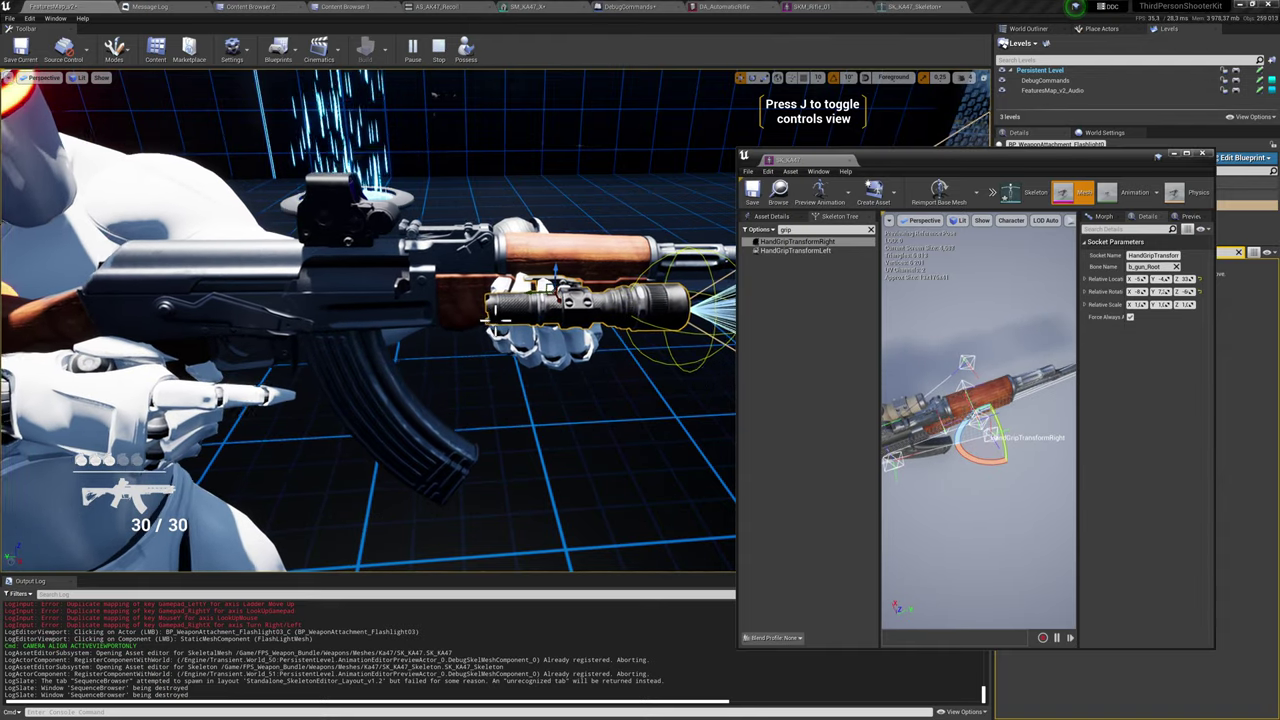
{"action": "left_click", "coordinate": [796, 251]}
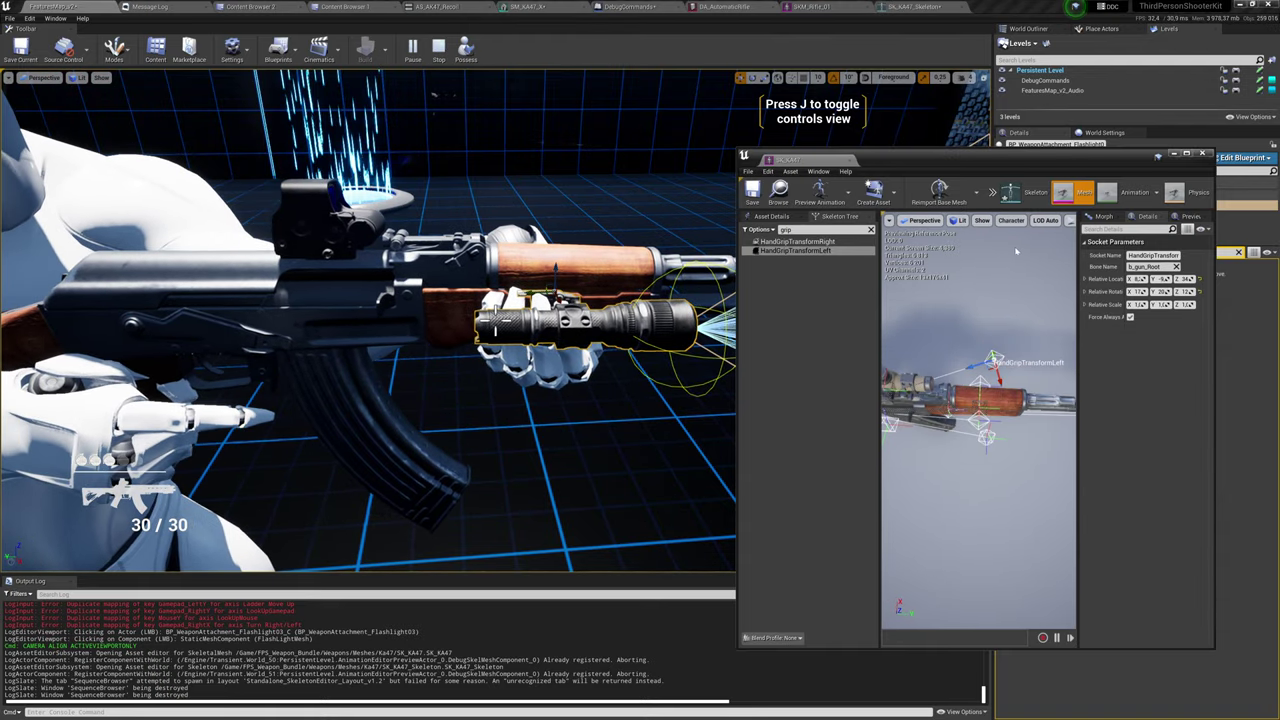
{"action": "left_click_drag", "start_coordinate": [1079, 330], "coordinate": [1160, 325]}
{"action": "left_click", "coordinate": [1137, 221]}
{"action": "left_click_drag", "start_coordinate": [1062, 350], "coordinate": [1040, 327], "text": "alt"}
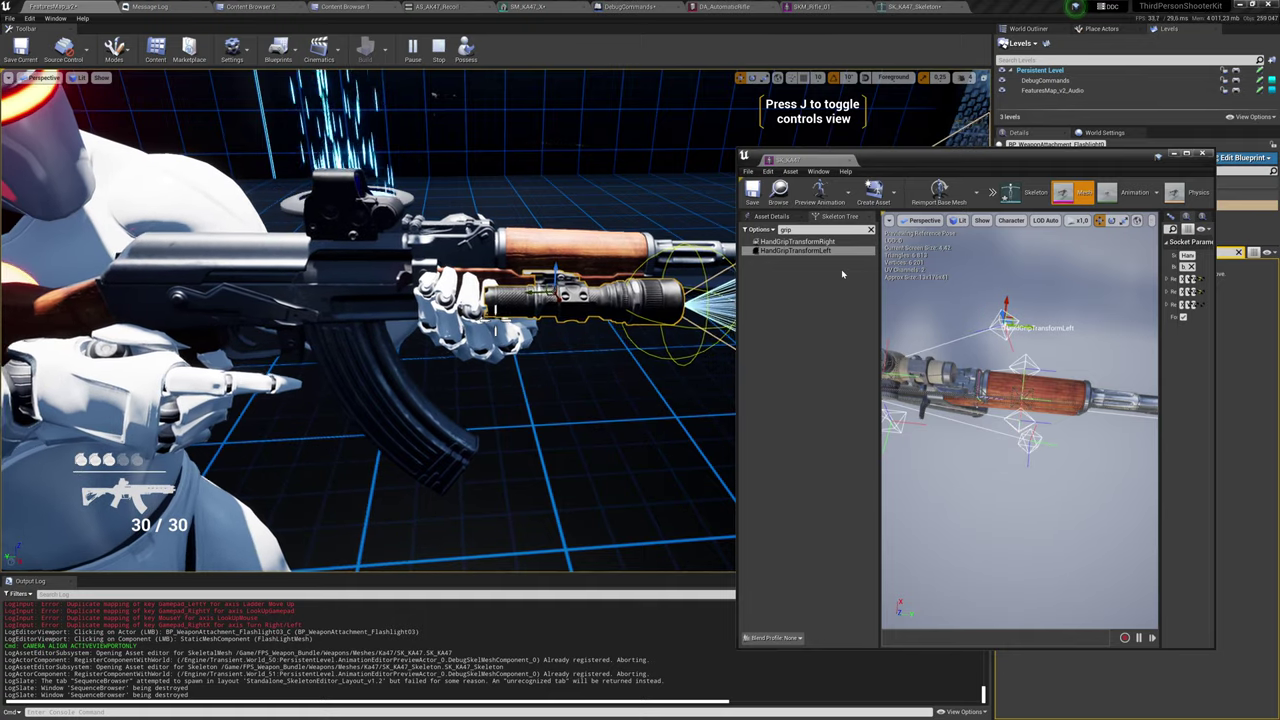
Shift the AttachmentSocketBarrelRight socket slightly toward the muzzle, then save and redock the SK_KA47 mesh.
{"action": "left_click", "coordinate": [1023, 417]}
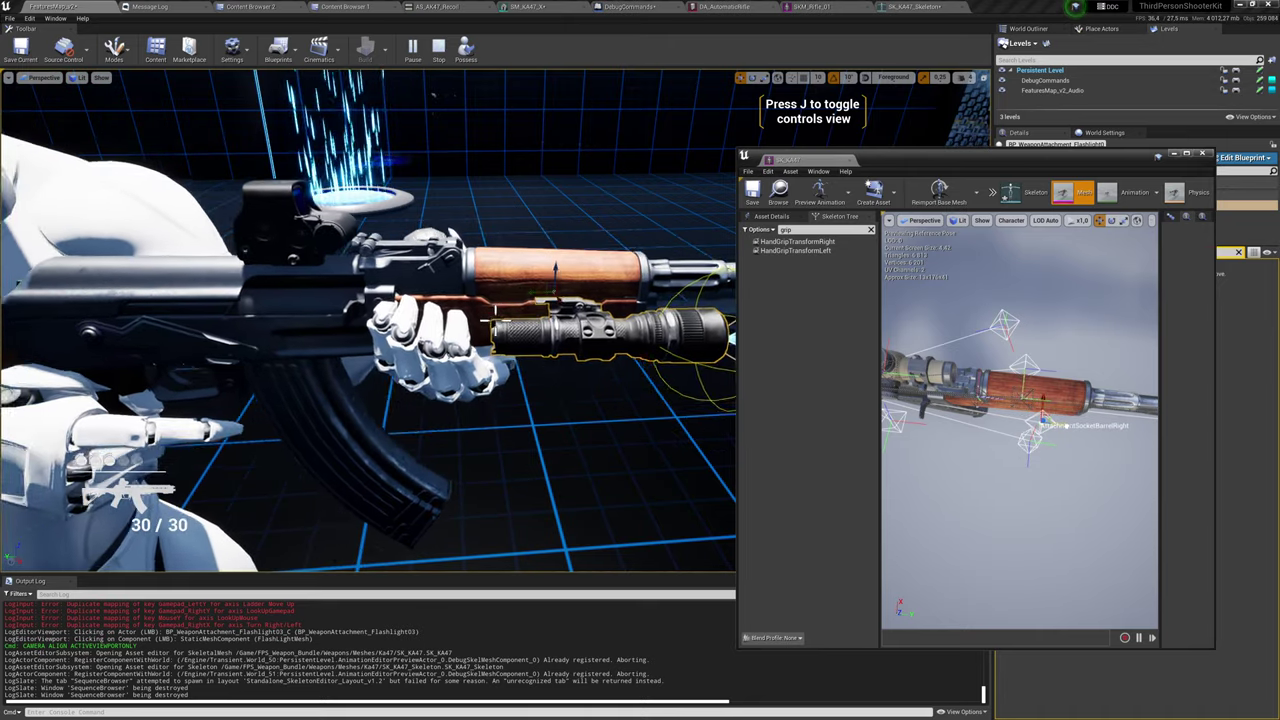
{"action": "right_click_drag", "start_coordinate": [640, 410], "coordinate": [480, 405]}
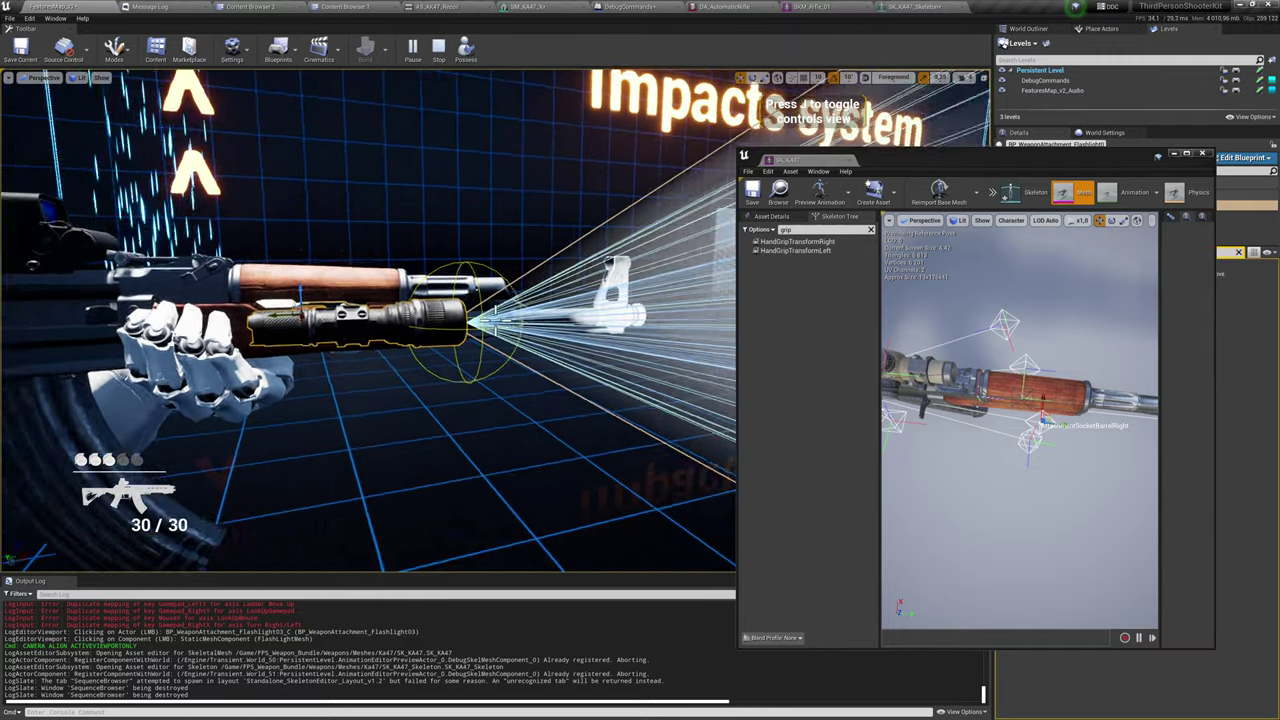
{"action": "key", "text": "w"}
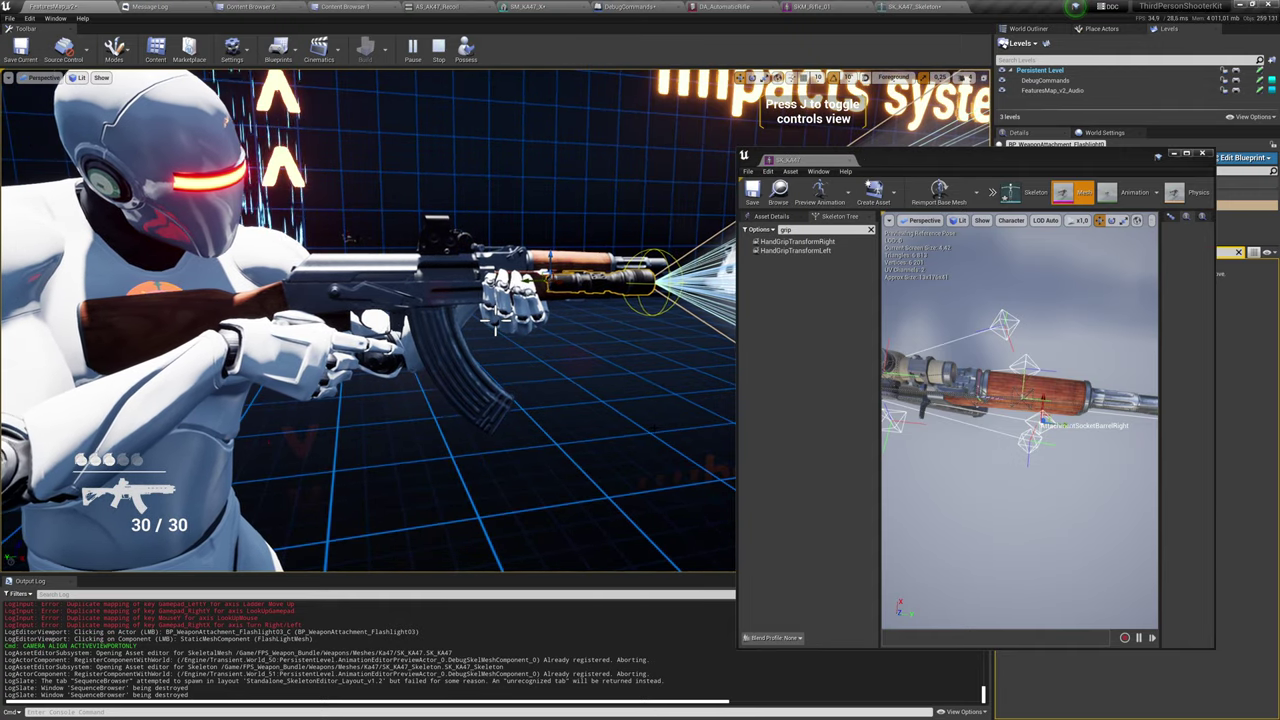
{"action": "left_click", "coordinate": [752, 191]}
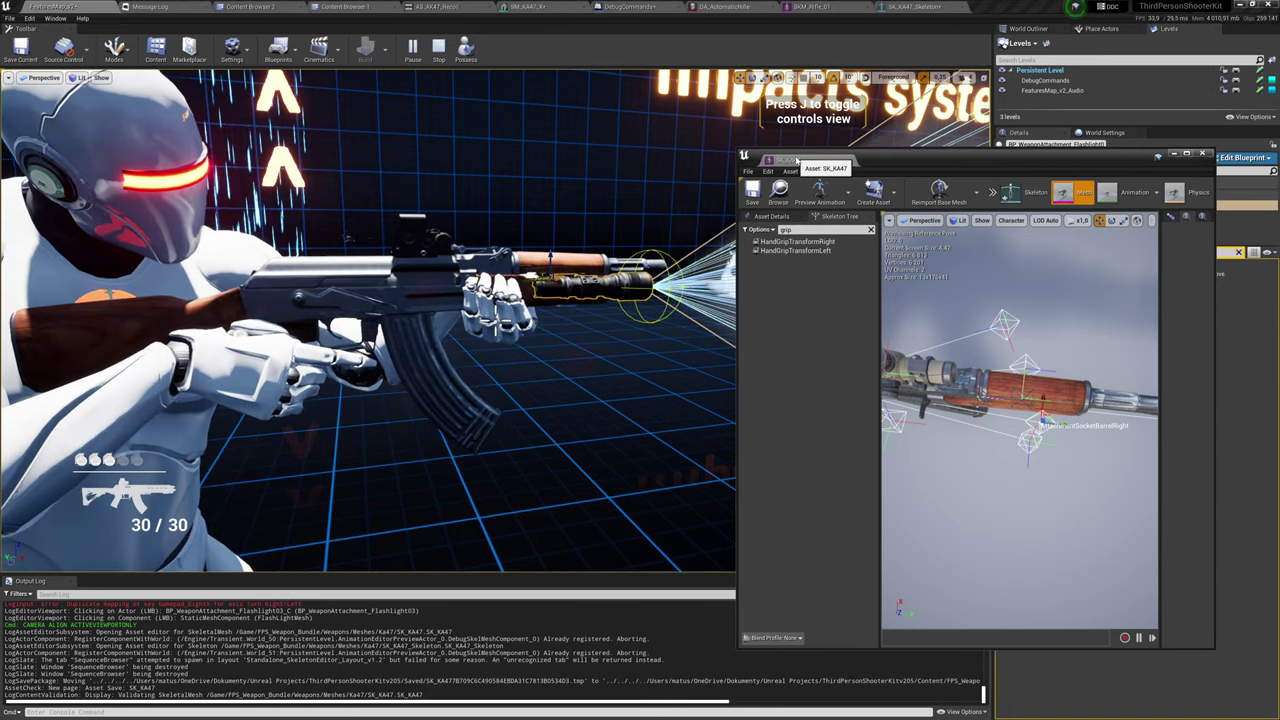
{"action": "left_click_drag", "start_coordinate": [799, 163], "coordinate": [990, 6]}
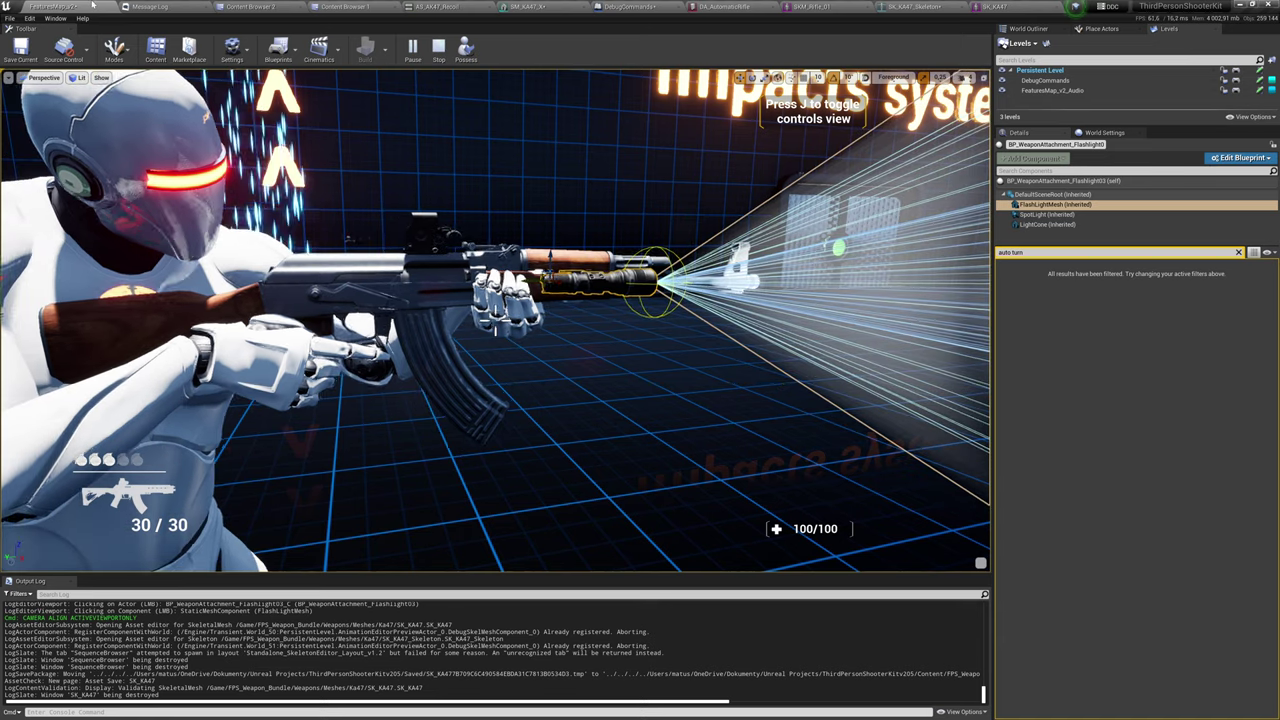
Possess the character in the running level and test firing the AK-47.
{"action": "left_click", "coordinate": [462, 50]}
{"action": "left_click", "coordinate": [493, 320]}
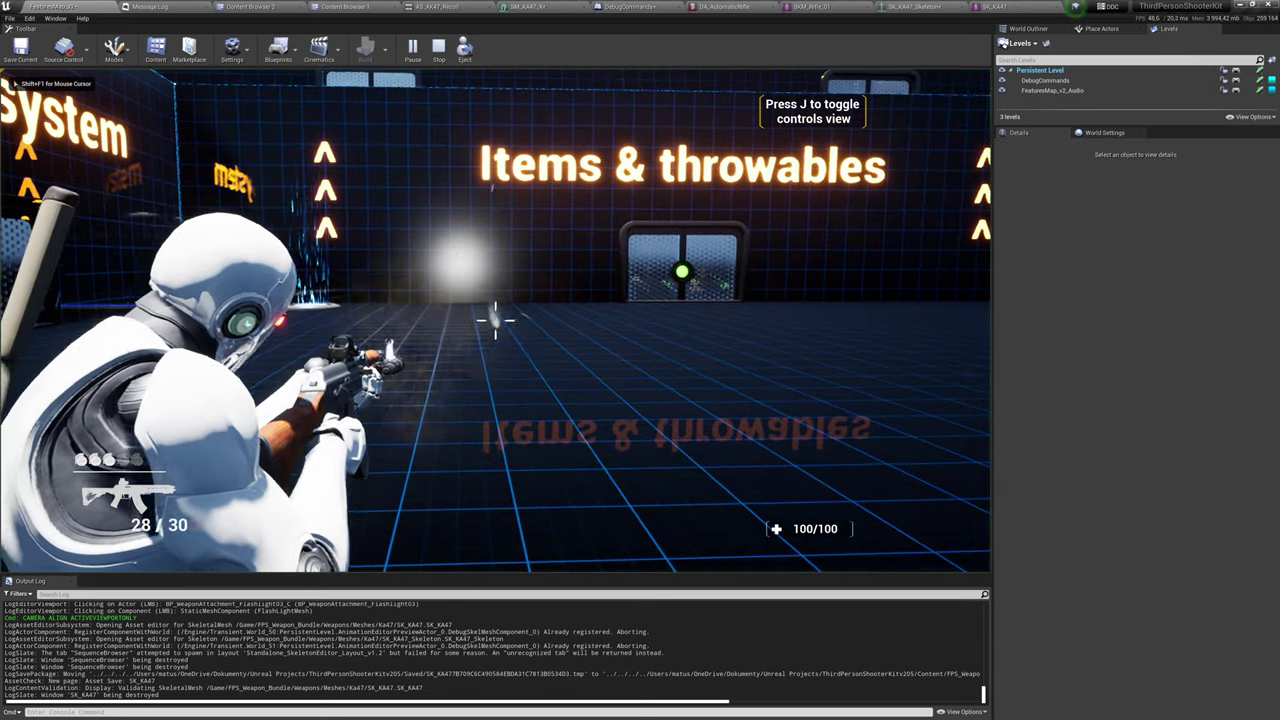
{"action": "left_click", "coordinate": [493, 320]}
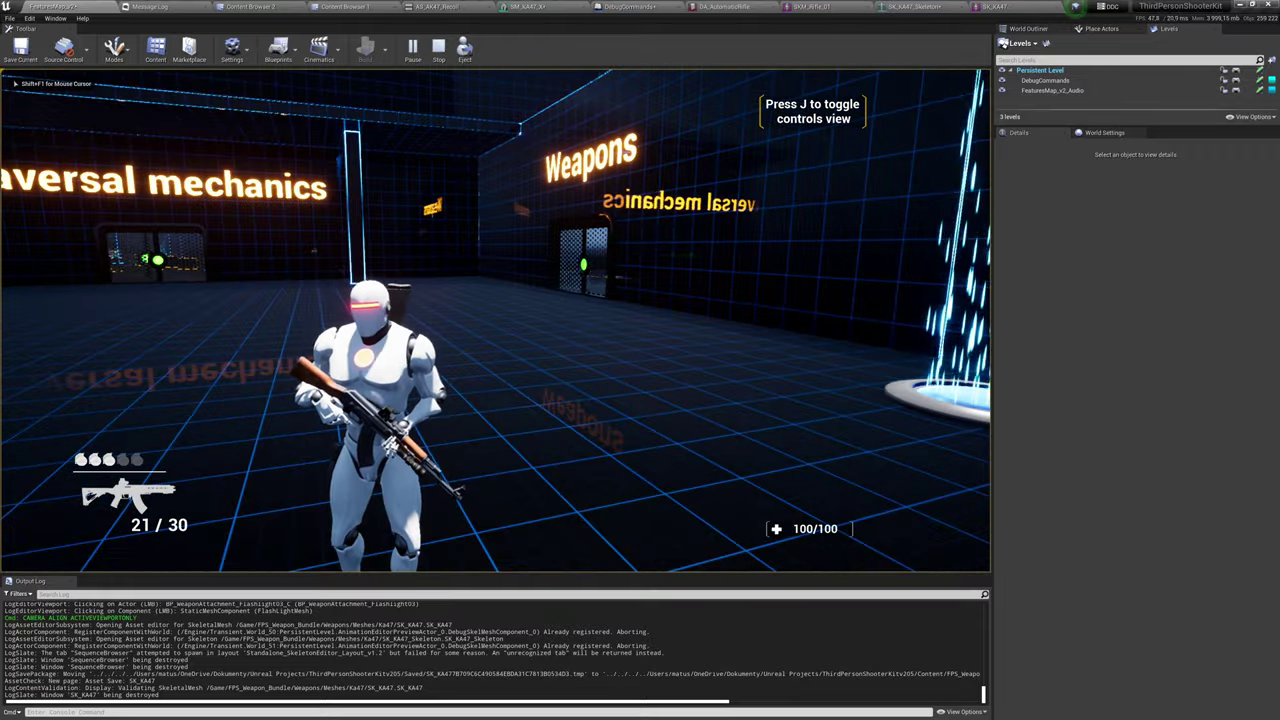
Walk the character through the level and holster the AK-47 by switching to Unarmed.
{"action": "key", "text": "w"}
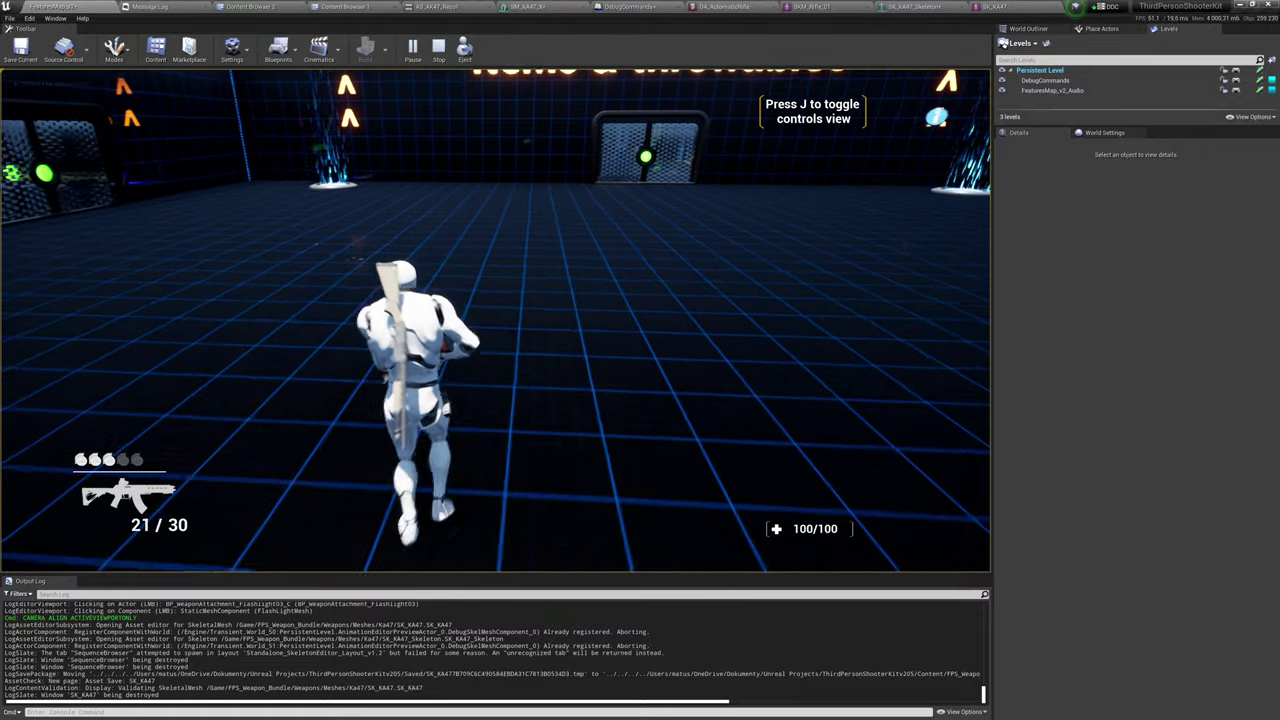
{"action": "key", "text": "d"}
{"action": "key", "text": "Tab"}
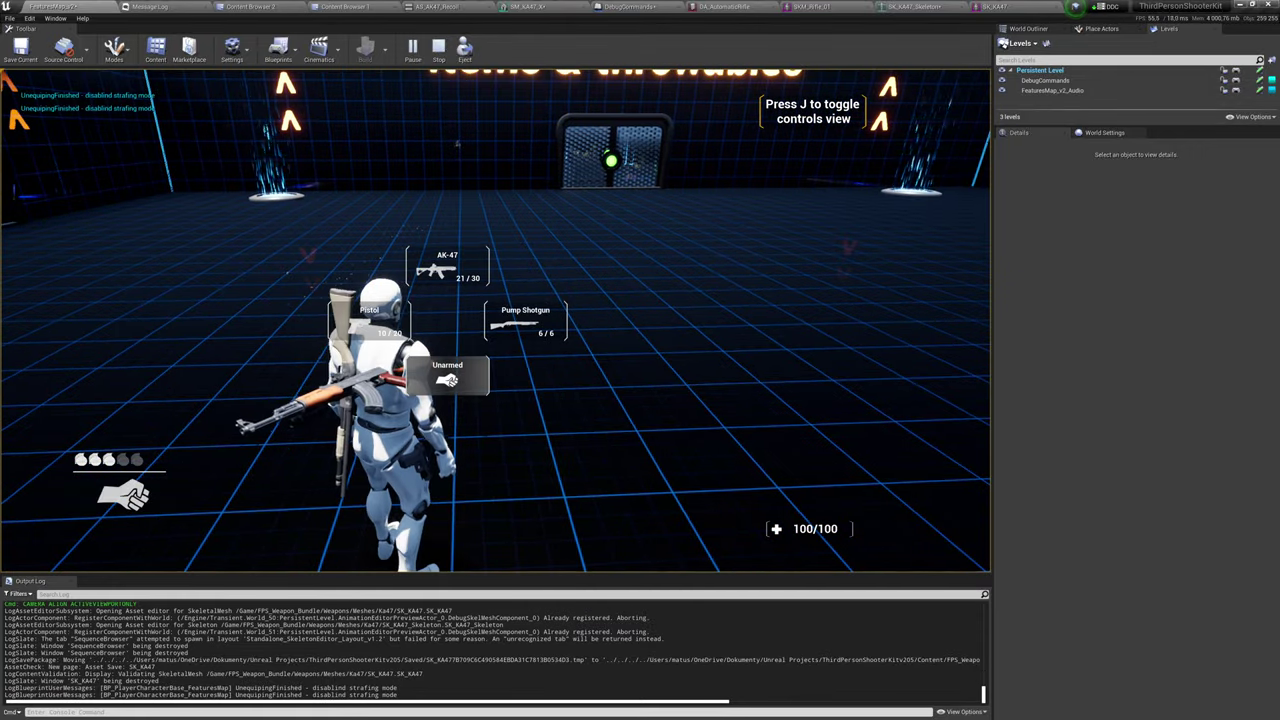
{"action": "key", "text": "w"}
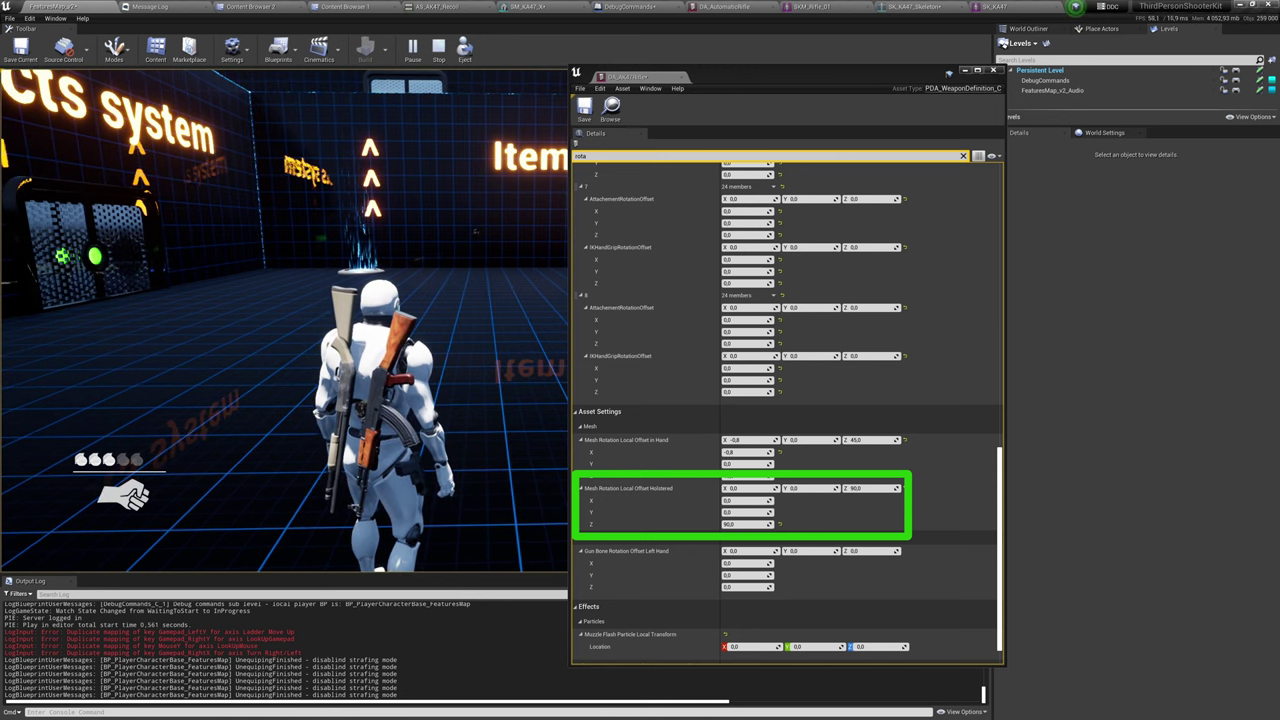
Test the AK-47 by equipping and holstering it, then aim and fire it.
{"action": "key", "text": "1"}
{"action": "key", "text": "4"}
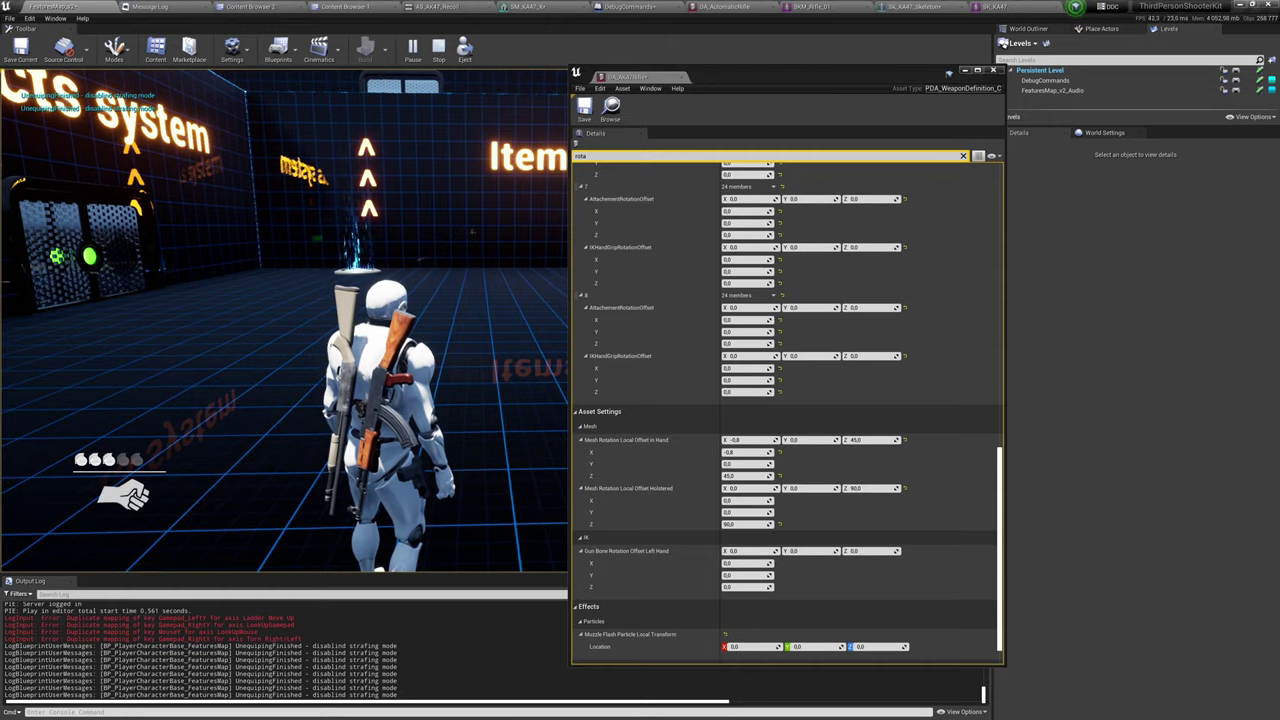
{"action": "key", "text": "1"}
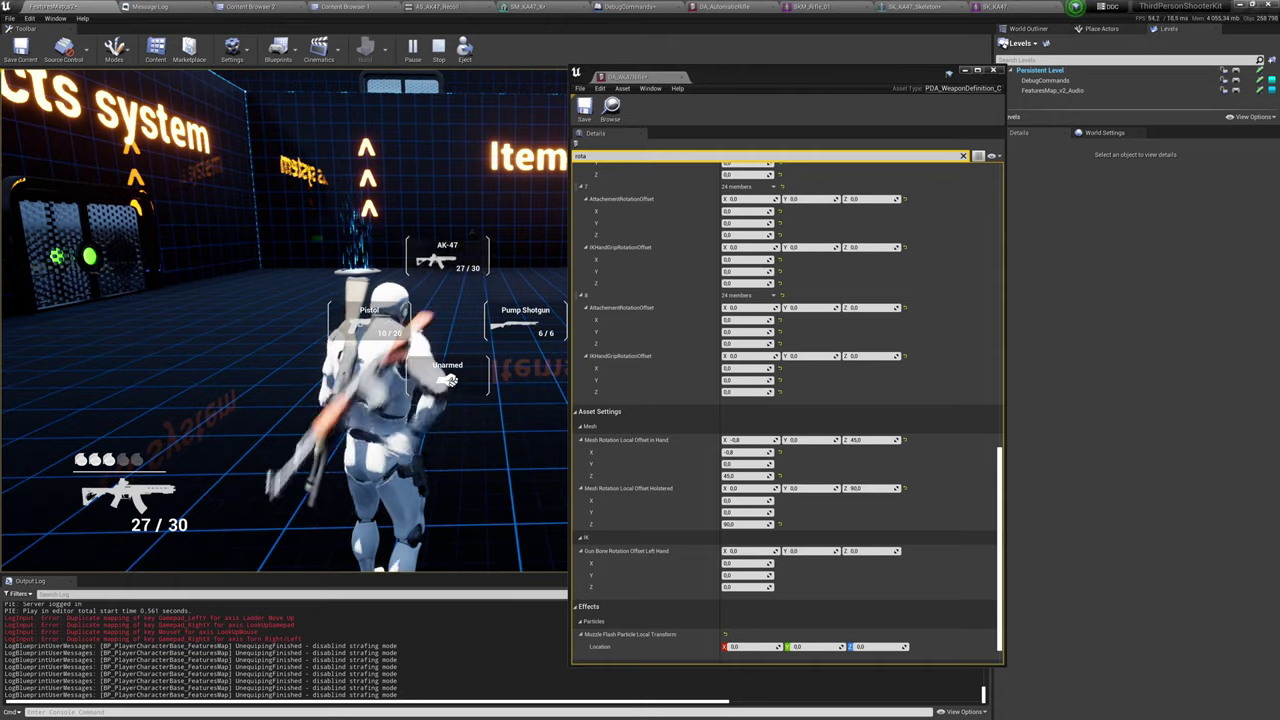
{"action": "right_click", "coordinate": [495, 320]}
{"action": "left_click", "coordinate": [495, 320]}
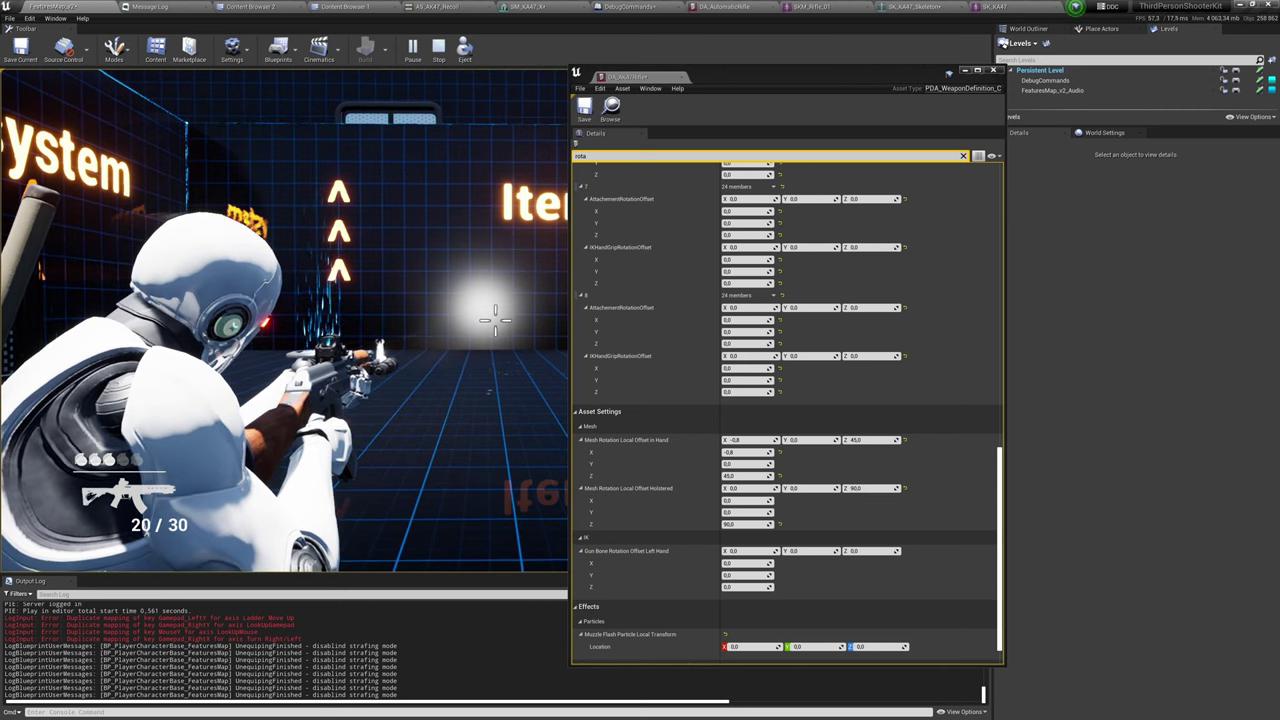
Save the DA_AK47Rifle data asset and move its window out of the level view.
{"action": "key", "text": "super"}
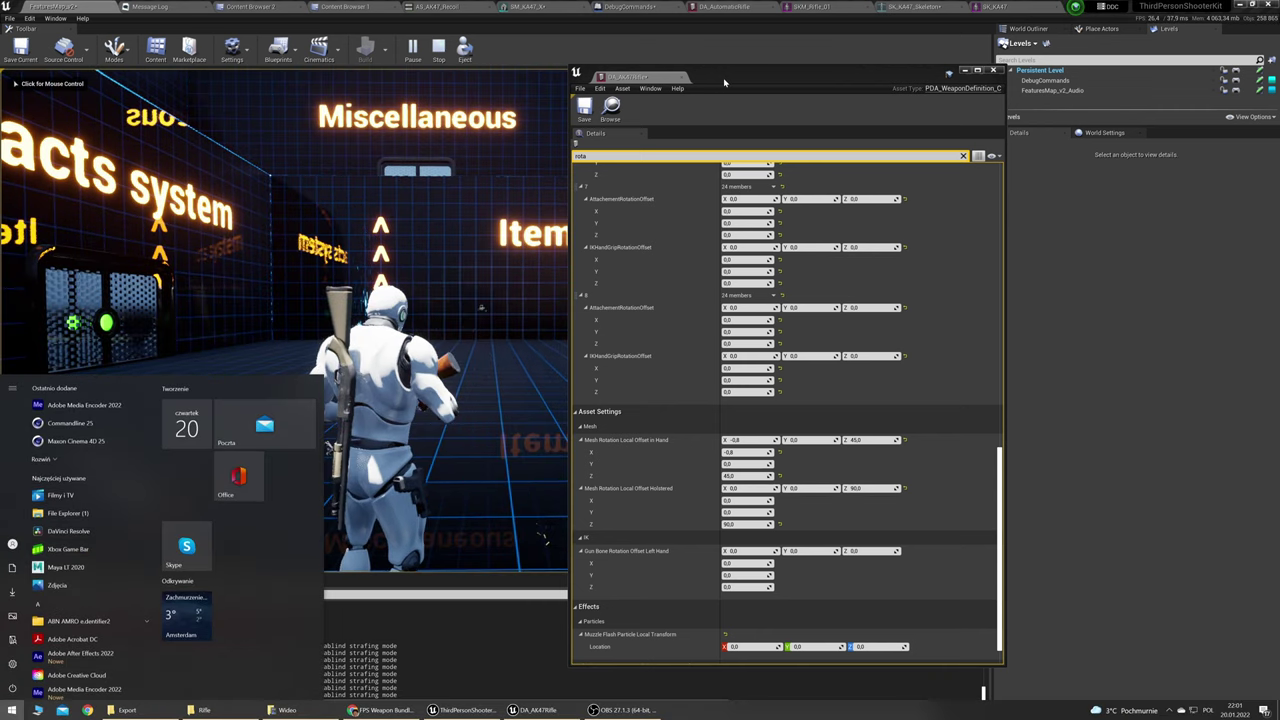
{"action": "left_click", "coordinate": [781, 86]}
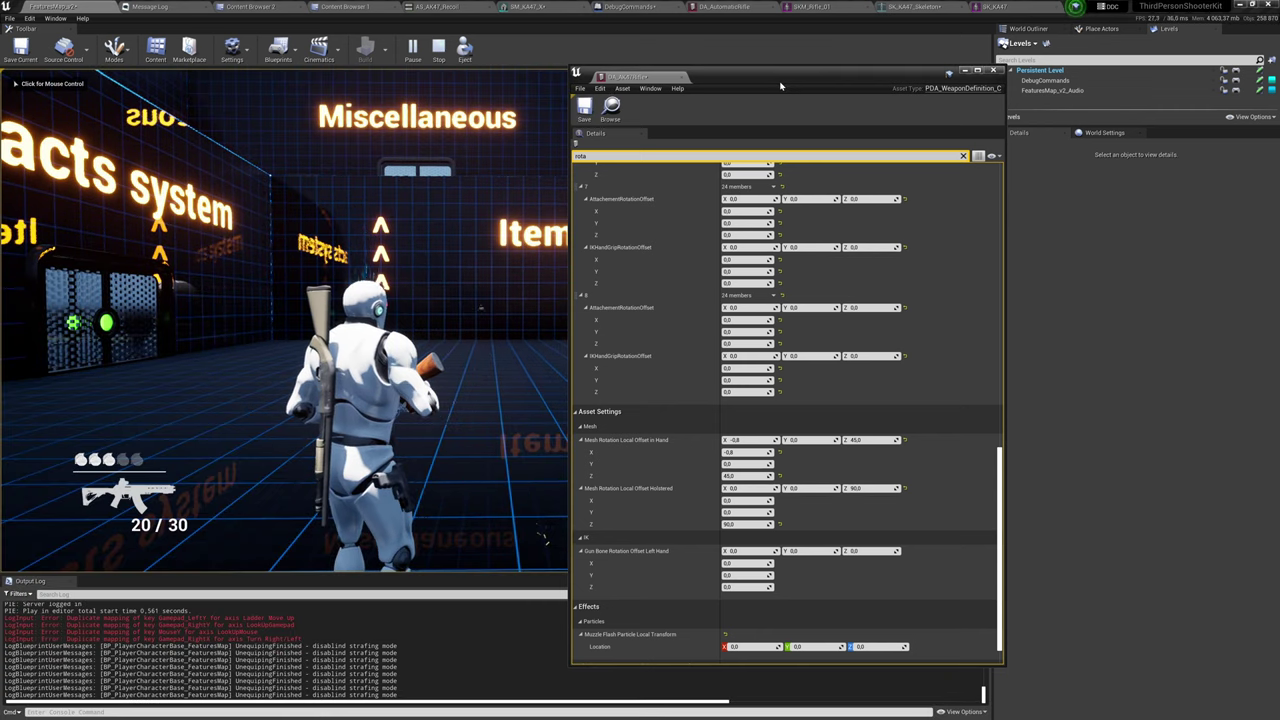
{"action": "left_click", "coordinate": [592, 108]}
{"action": "left_click_drag", "start_coordinate": [766, 82], "coordinate": [0, 248]}
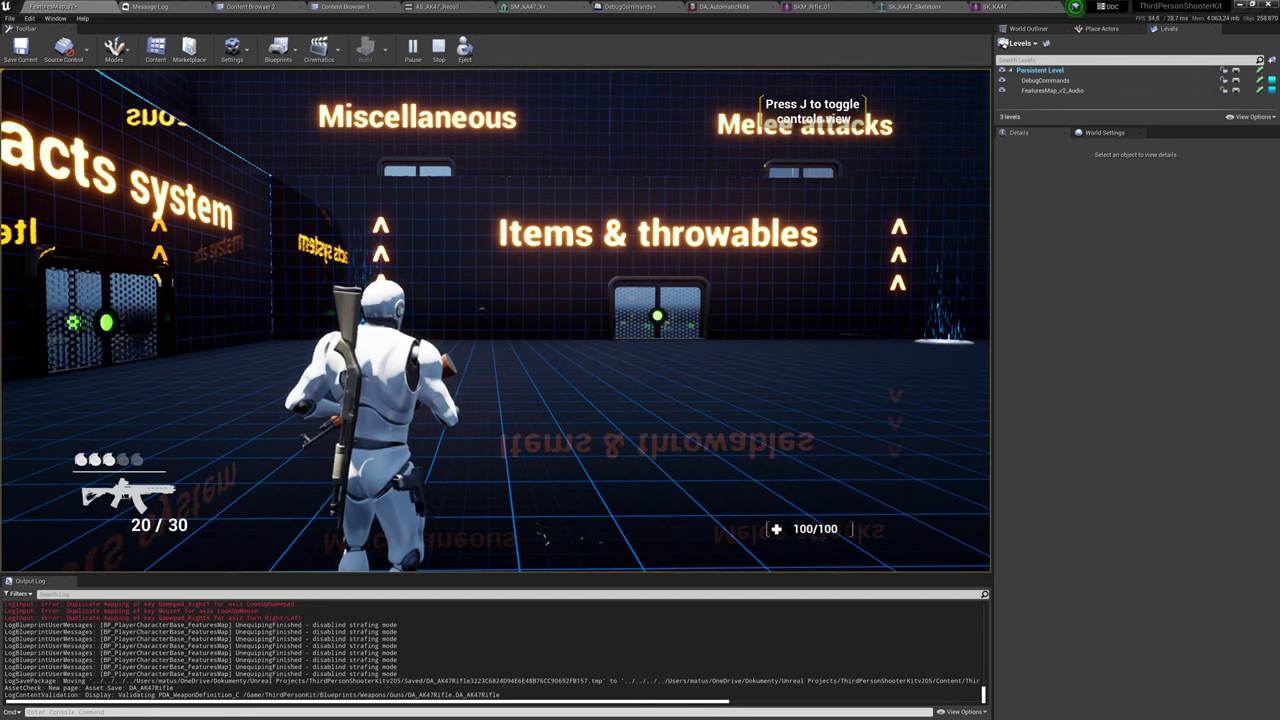
Check the character's aiming pose with the AK-47 and release the cursor from the game.
{"action": "right_click", "coordinate": [482, 308]}
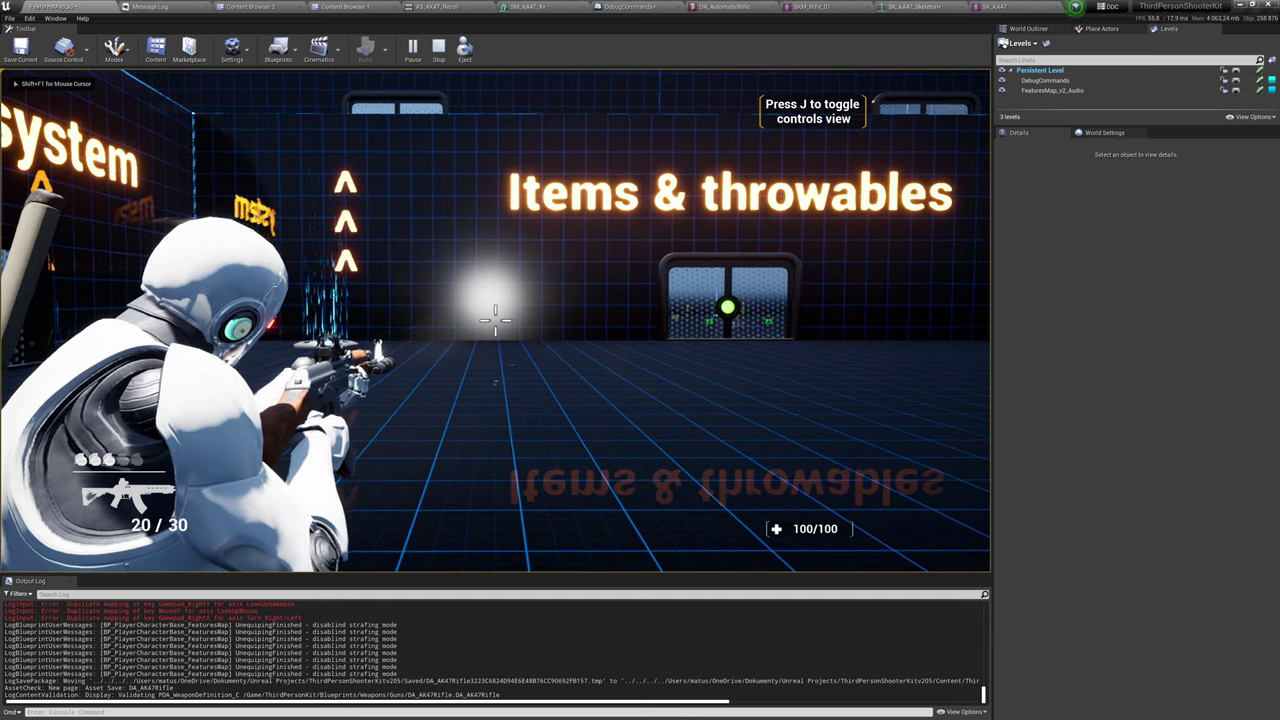
{"action": "right_click", "coordinate": [495, 320]}
{"action": "key", "text": "super"}
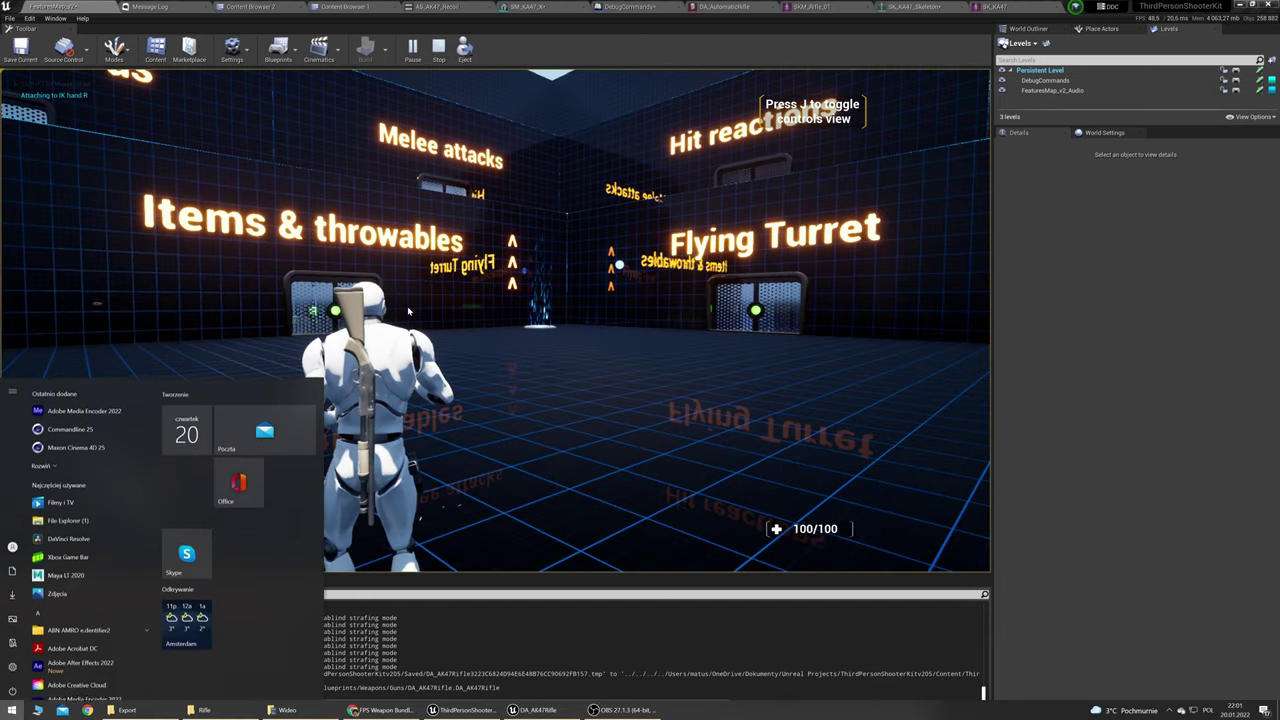
Open the SK_KA47 mesh and select the AimingCameraLocation socket behind the scope.
{"action": "left_click", "coordinate": [992, 8]}
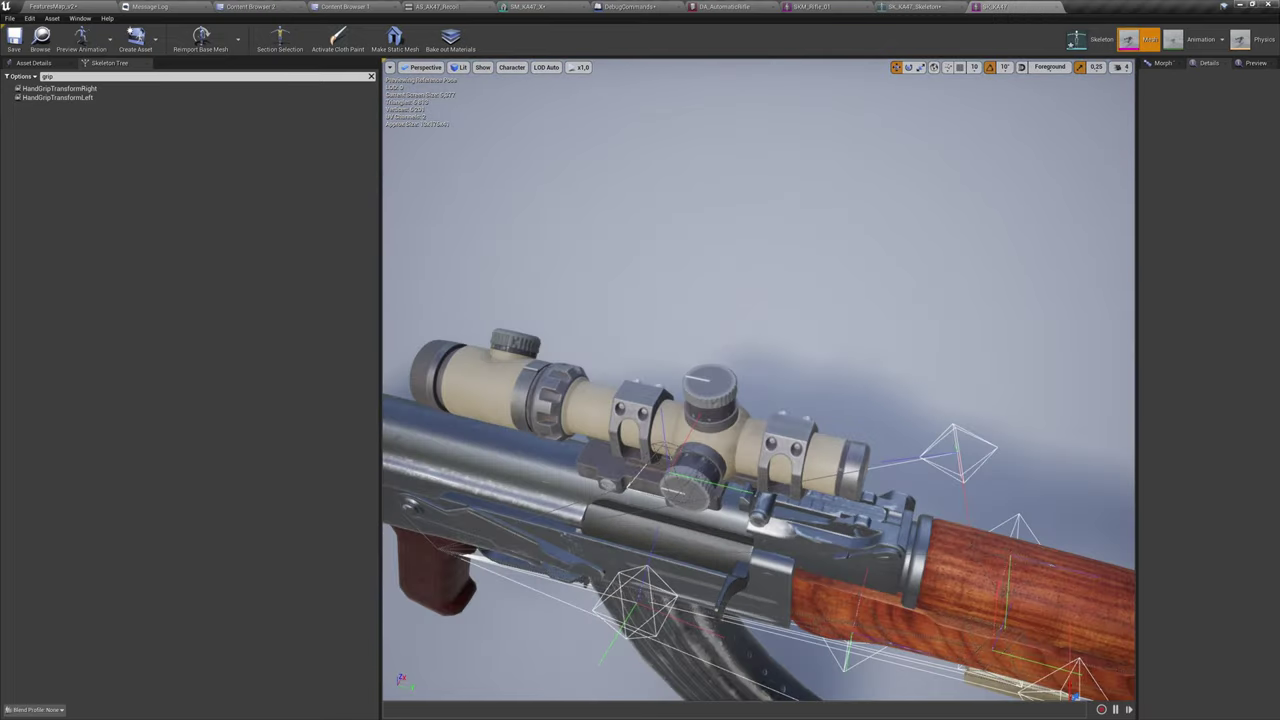
{"action": "key", "text": "a"}
{"action": "mouse_move", "coordinate": [654, 286]}
{"action": "right_mouse_down"}
{"action": "mouse_move", "coordinate": [640, 286]}
{"action": "mouse_move", "coordinate": [660, 286]}
{"action": "mouse_move", "coordinate": [654, 300]}
{"action": "right_mouse_up"}
{"action": "key", "text": "s"}
{"action": "key", "text": "w"}
{"action": "left_click", "coordinate": [705, 369]}
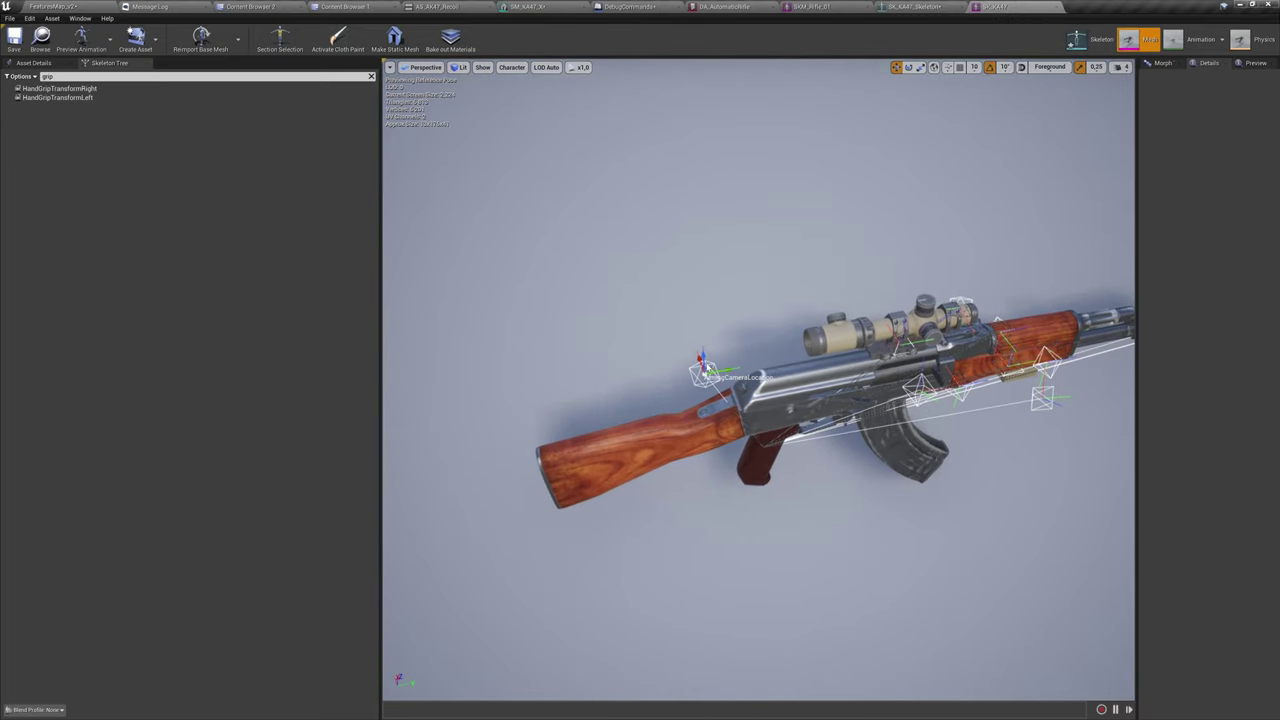
Clear the socket name filter and widen the display of the AimingCameraLocation socket's location and rotation parameters.
{"action": "left_click", "coordinate": [371, 76]}
{"action": "right_click_drag", "start_coordinate": [498, 236], "coordinate": [390, 236]}
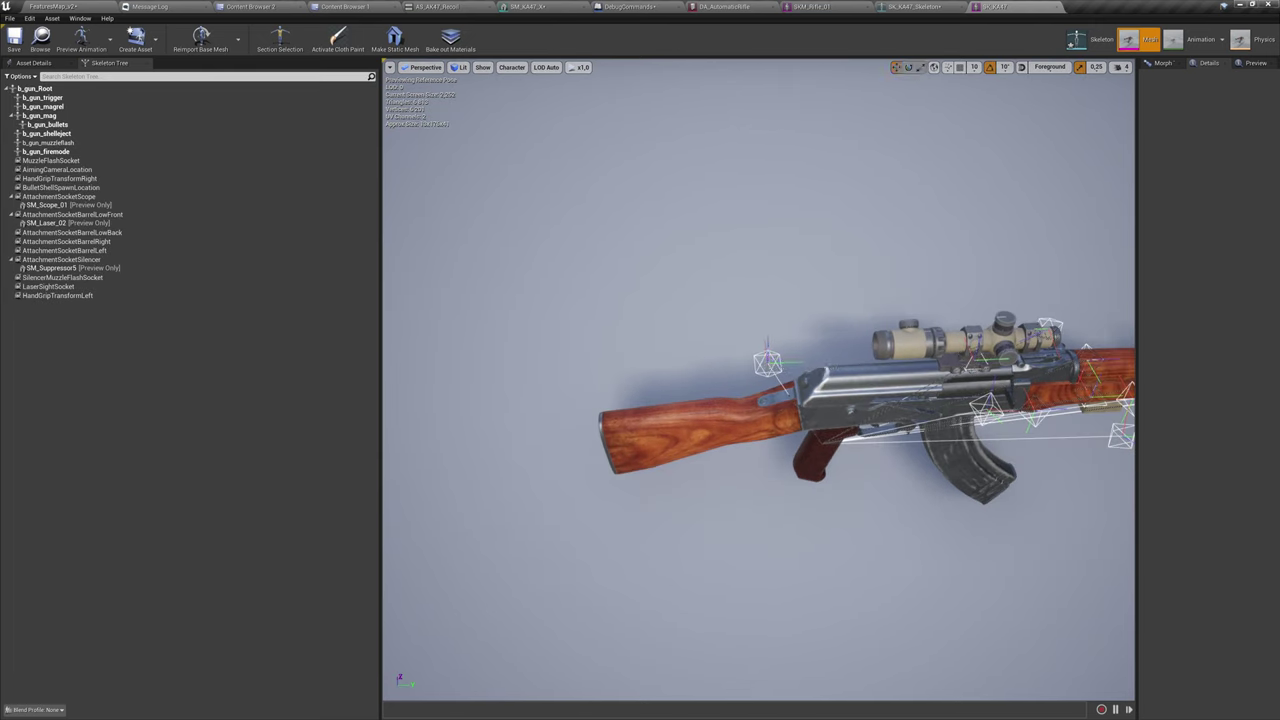
{"action": "left_click", "coordinate": [767, 363]}
{"action": "left_click_drag", "start_coordinate": [1136, 226], "coordinate": [923, 225]}
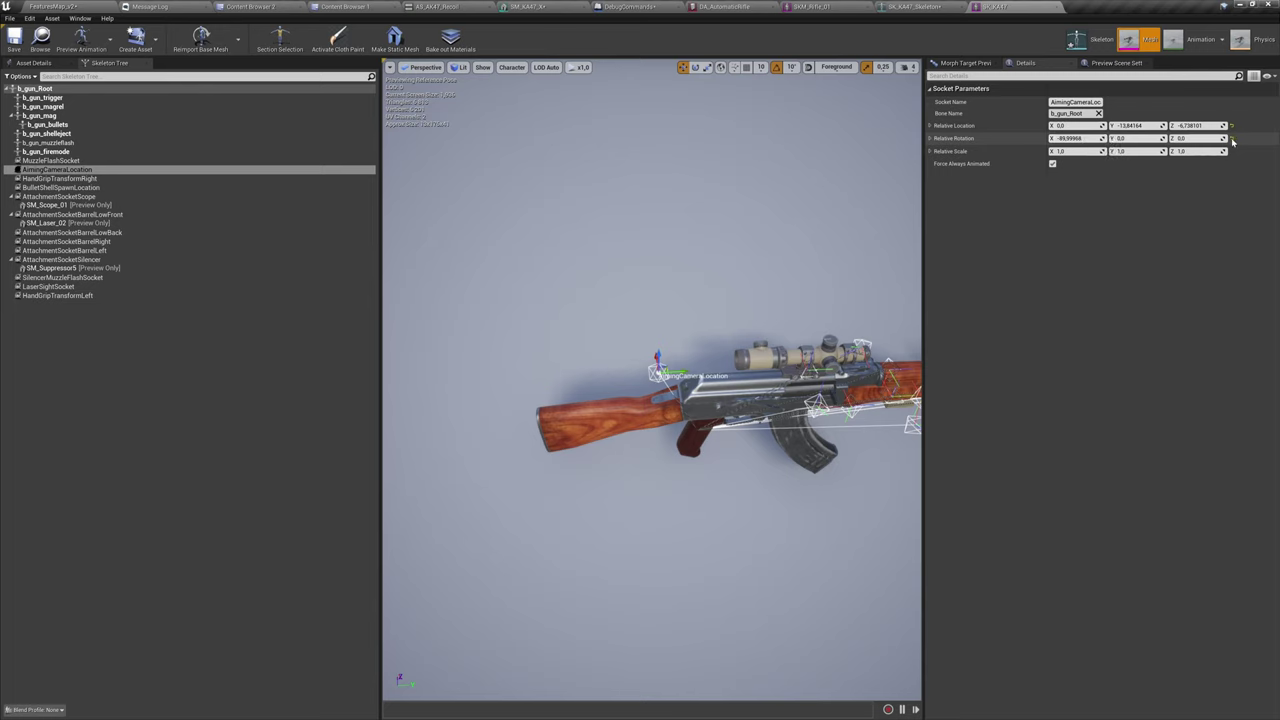
{"action": "left_click_drag", "start_coordinate": [789, 216], "coordinate": [765, 205], "text": "alt"}
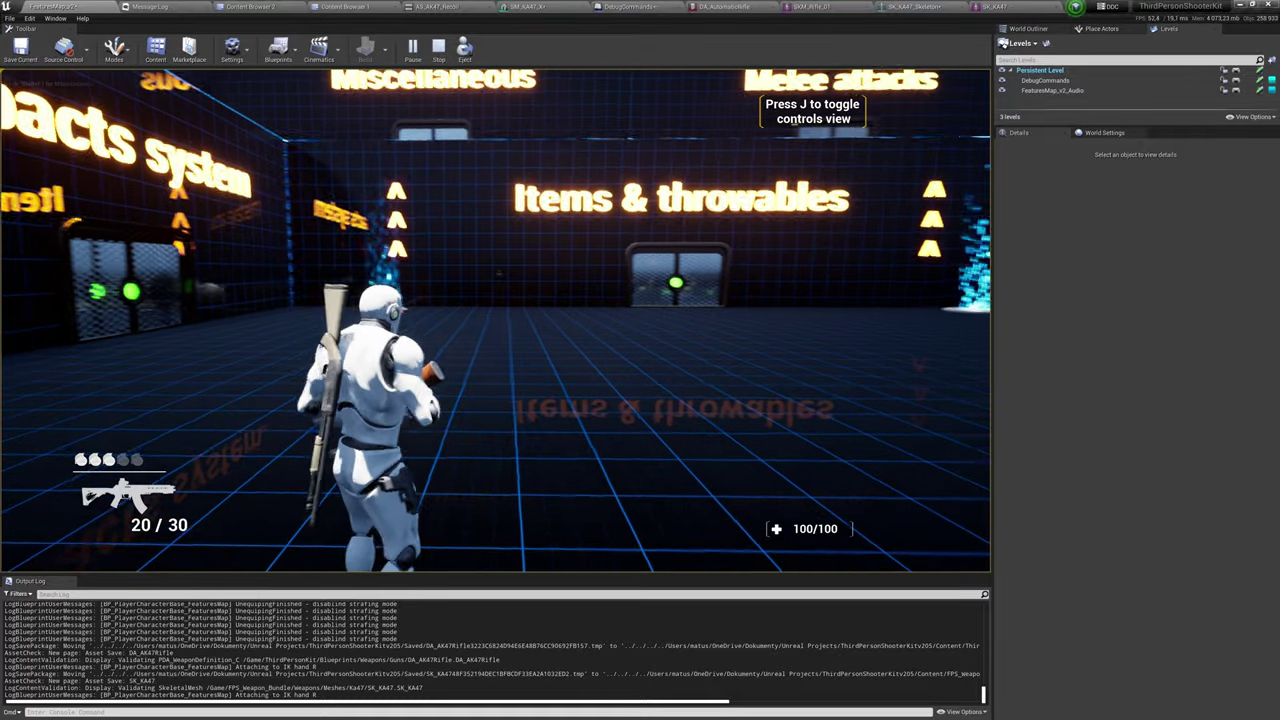
Leave the running game and open the SKM_Rifle_01 mesh to view its sockets.
{"action": "key", "text": "super"}
{"action": "left_click", "coordinate": [1091, 276]}
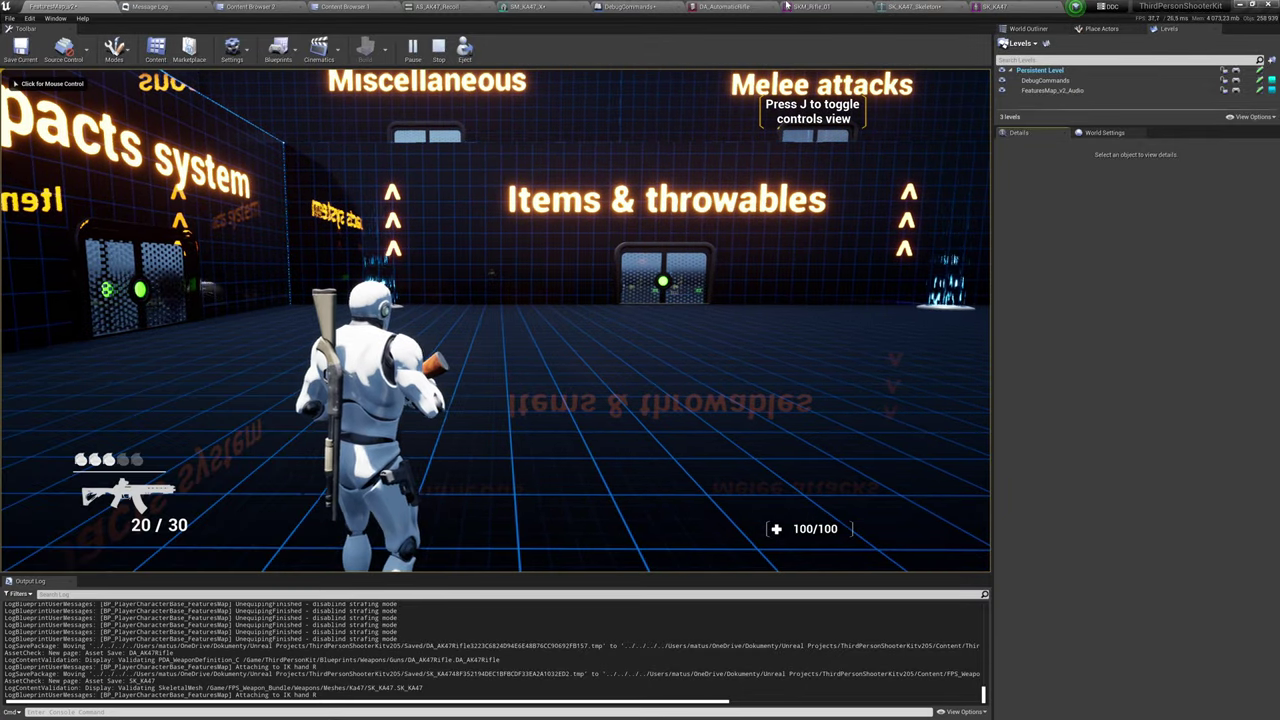
{"action": "left_click", "coordinate": [826, 6]}
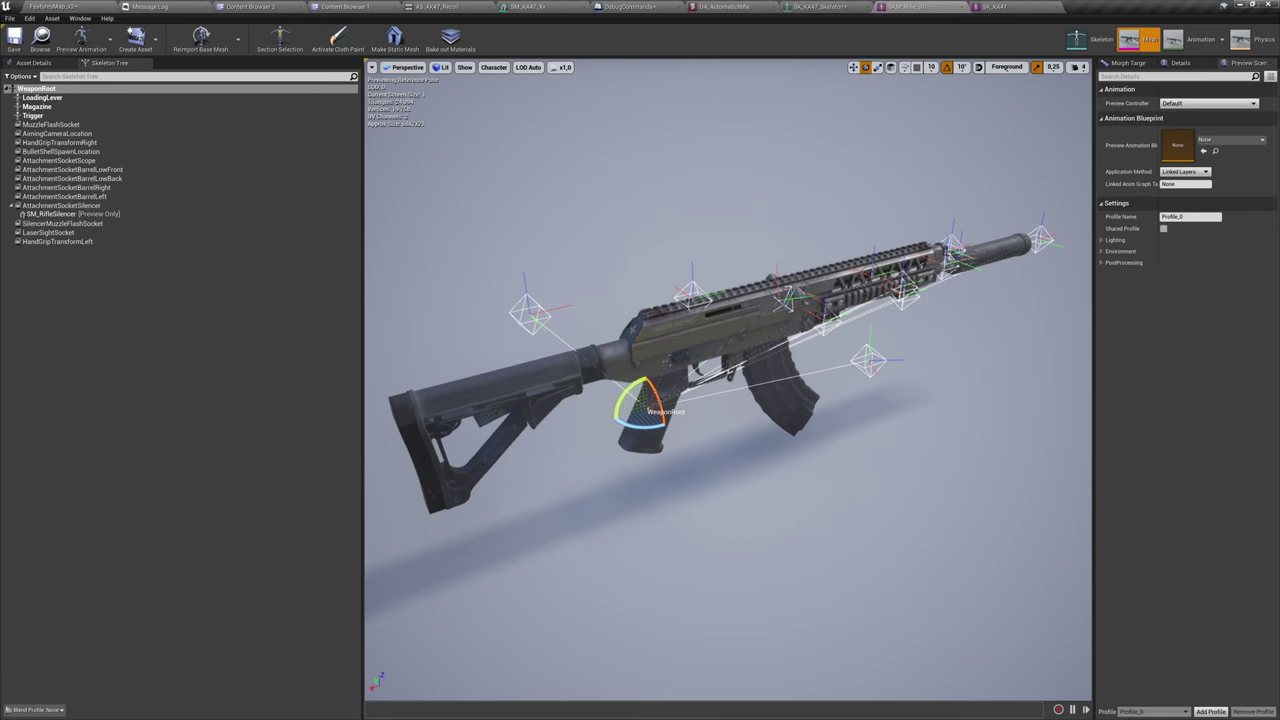
Compare the aiming camera sockets on SKM_Rifle_01 and SK_KA47, and show the rifle's AimingCameraLocation location and rotation values in full.
{"action": "left_click_drag", "start_coordinate": [800, 450], "coordinate": [870, 485], "text": "alt"}
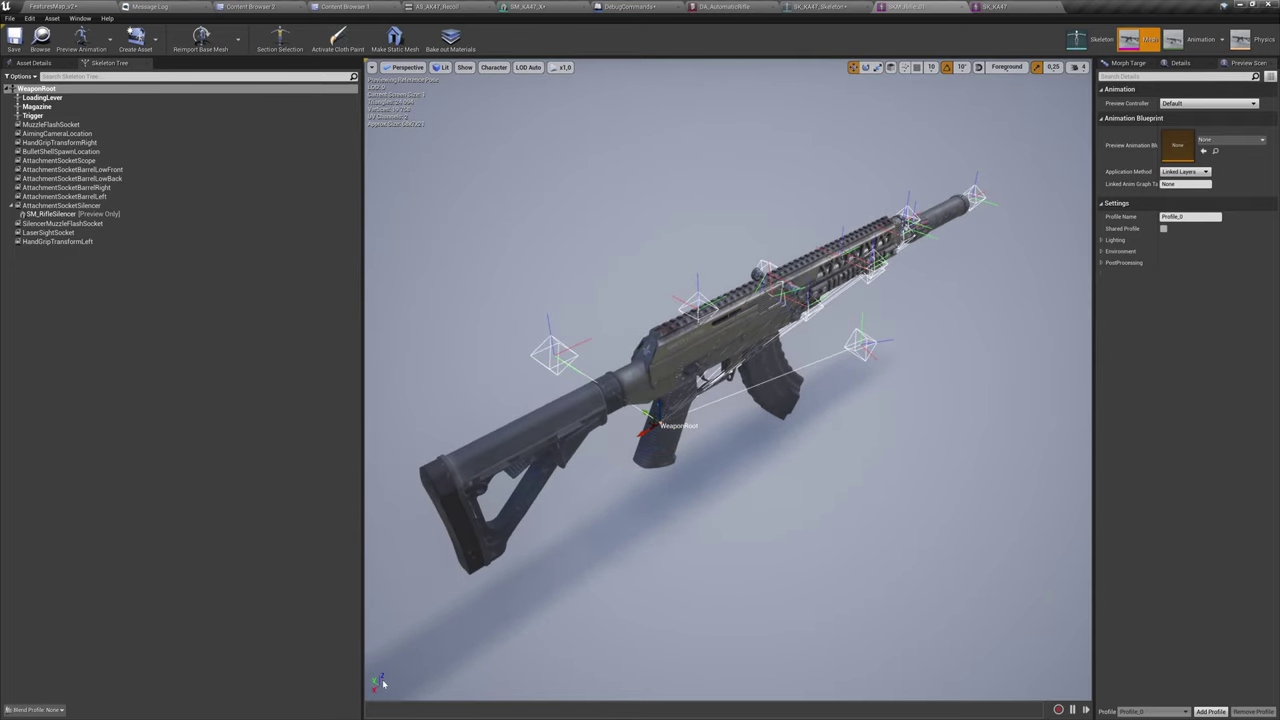
{"action": "left_click", "coordinate": [1008, 7]}
{"action": "left_click_drag", "start_coordinate": [758, 478], "coordinate": [815, 494], "text": "alt"}
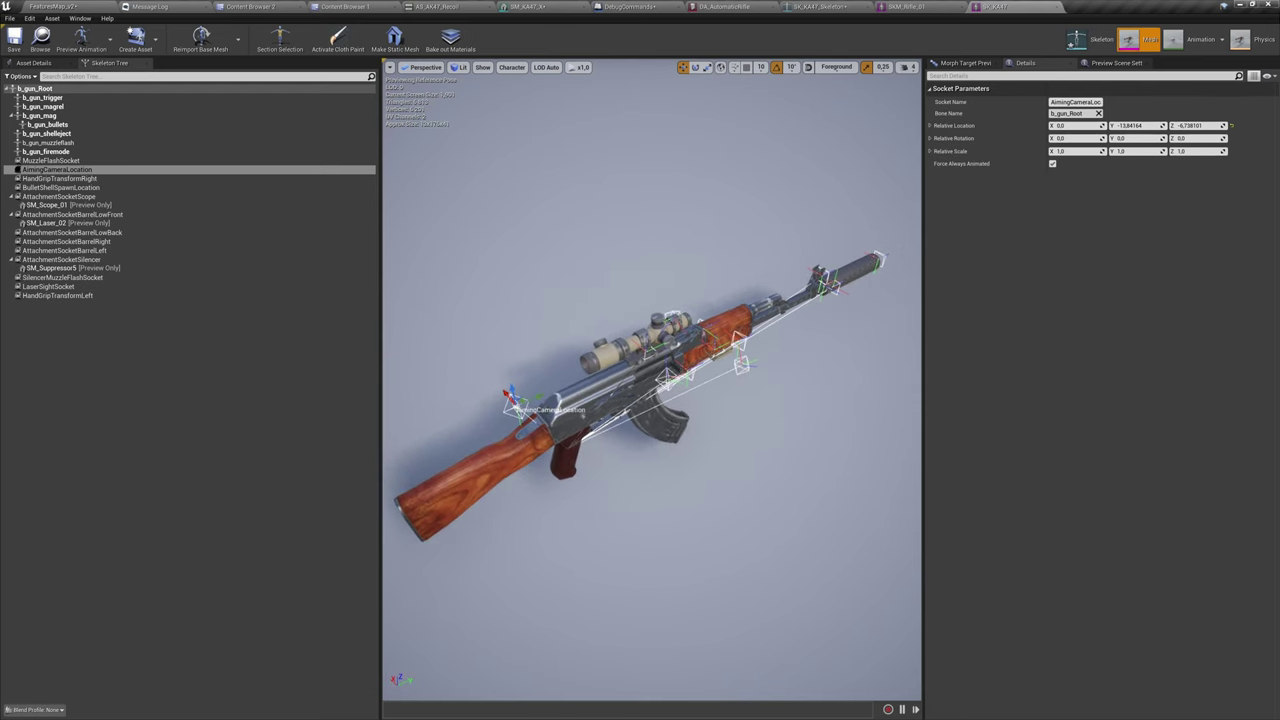
{"action": "left_click", "coordinate": [908, 7]}
{"action": "left_click", "coordinate": [563, 348]}
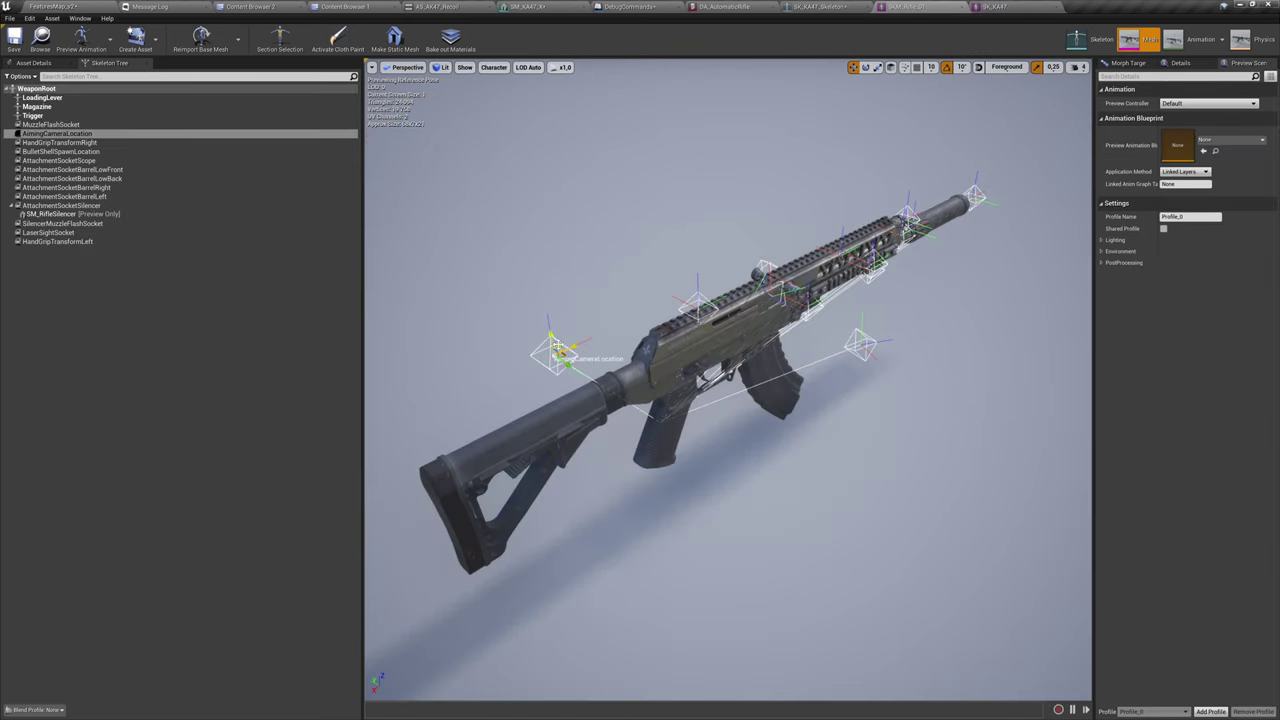
{"action": "left_click", "coordinate": [1185, 63]}
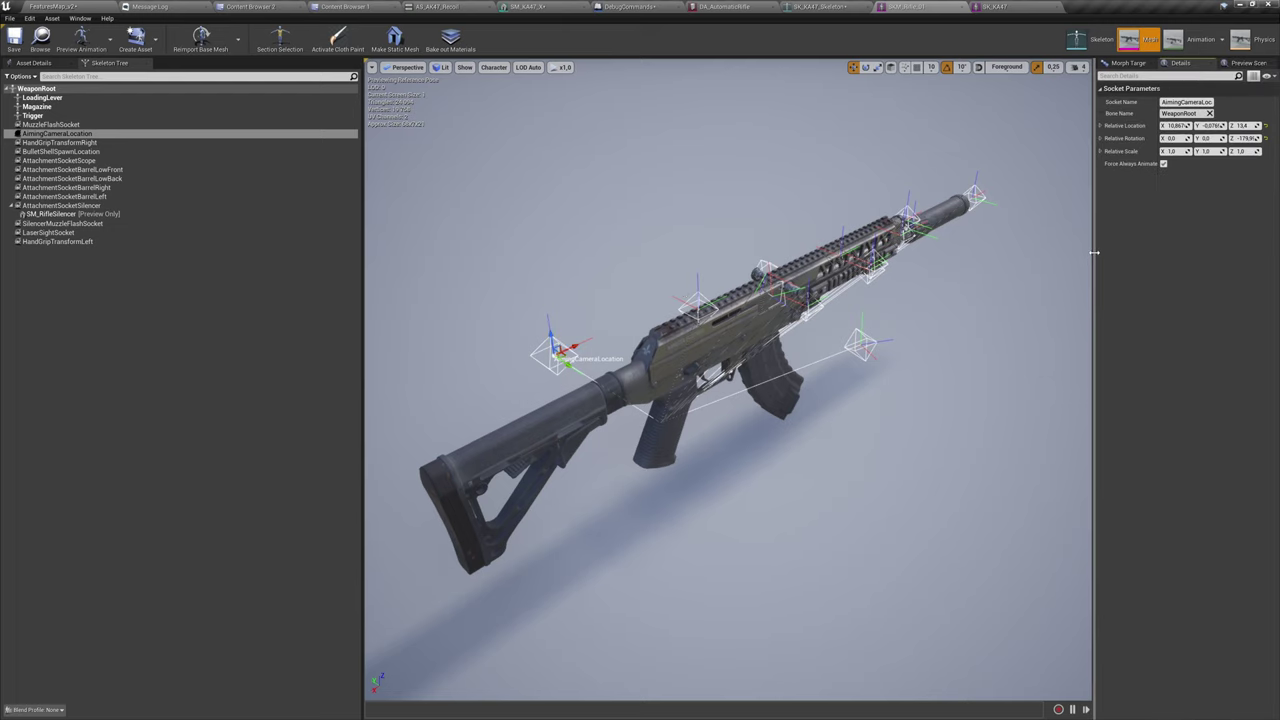
{"action": "left_click_drag", "start_coordinate": [1094, 252], "coordinate": [972, 254]}
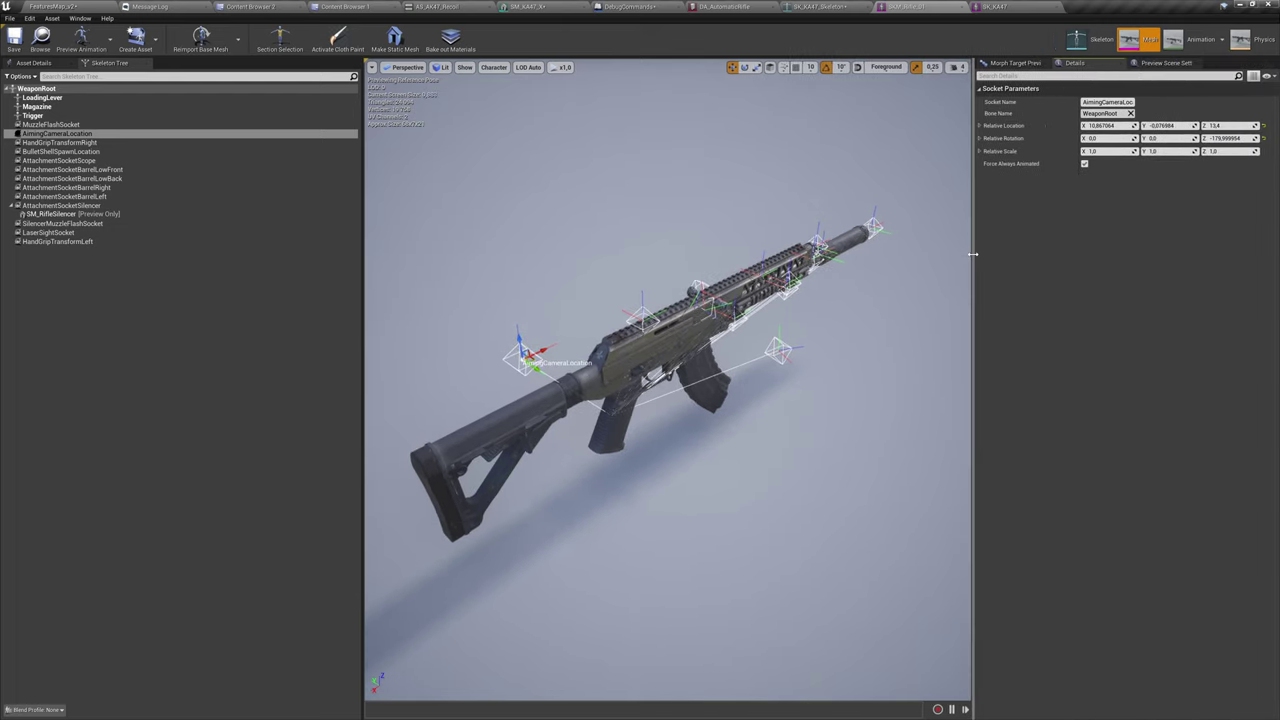
Set the Z rotation of SK_KA47's AimingCameraLocation socket to -90, save the mesh and check the aiming view in the game.
{"action": "left_click", "coordinate": [1012, 6]}
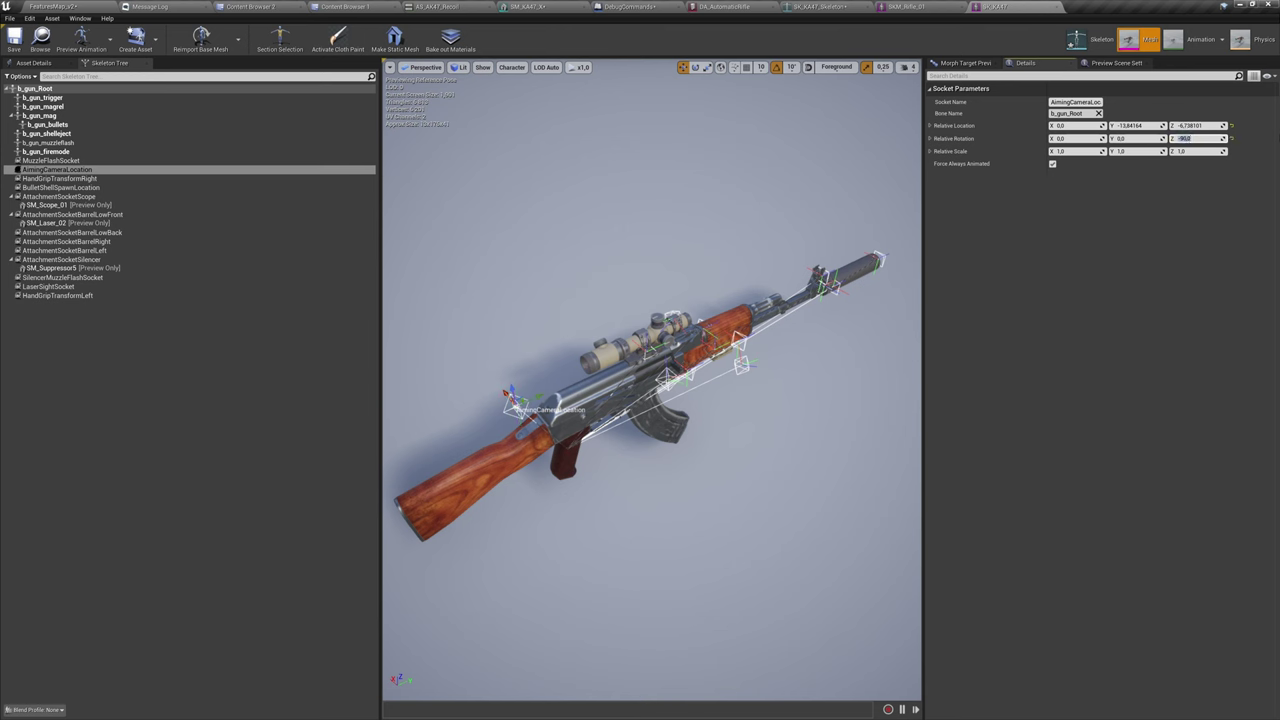
{"action": "left_click", "coordinate": [89, 5]}
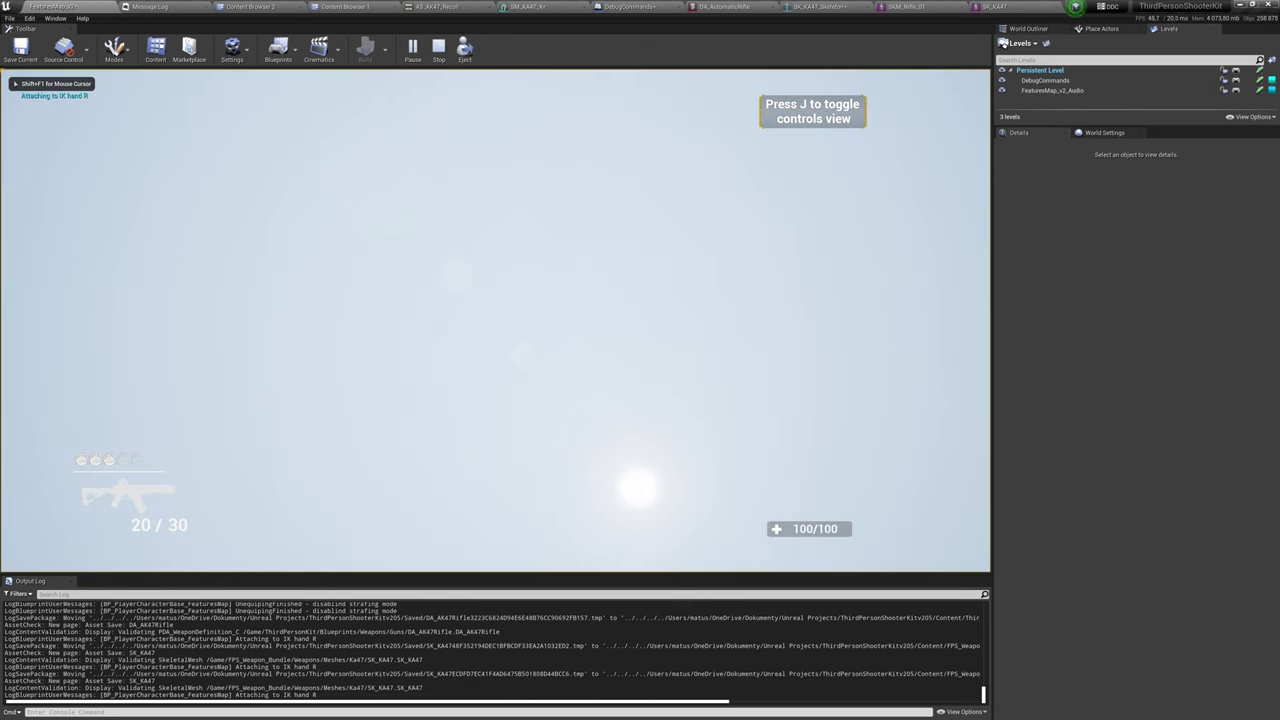
{"action": "key", "text": "super"}
{"action": "key", "text": "super"}
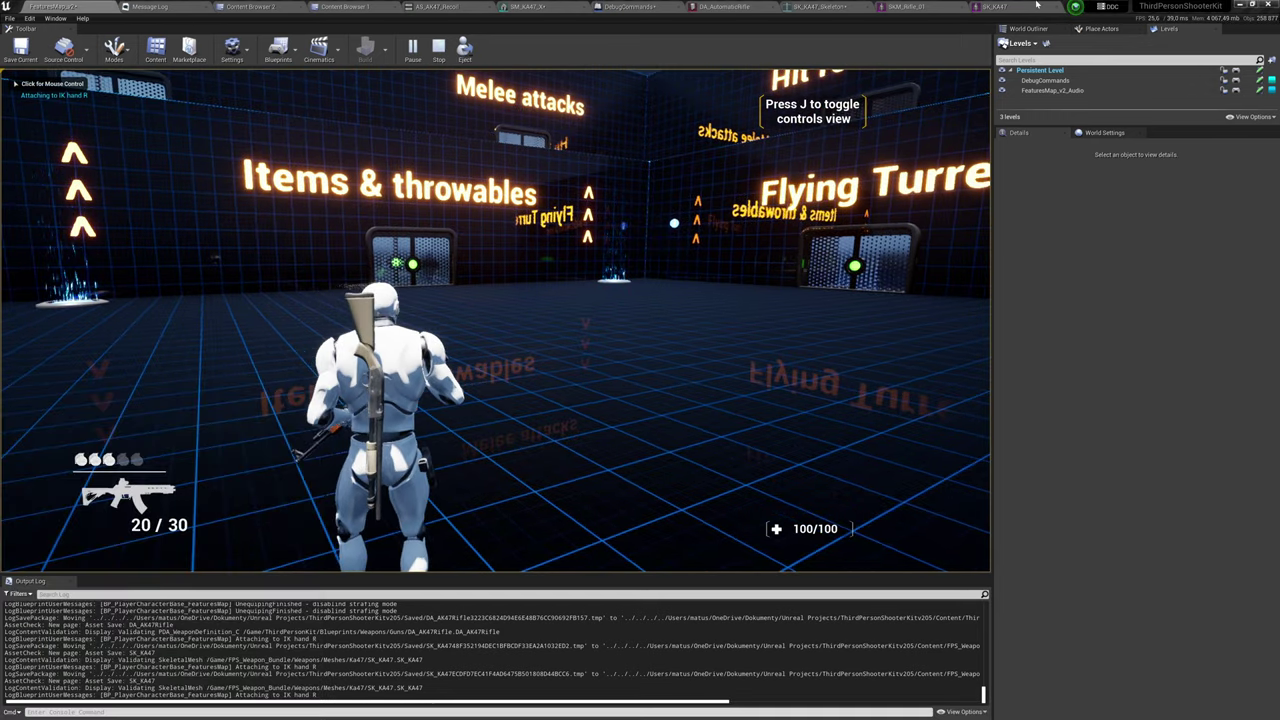
Set the Z rotation of SK_KA47's AimingCameraLocation socket to -180, save the mesh and test aiming in the game.
{"action": "left_click", "coordinate": [1036, 5]}
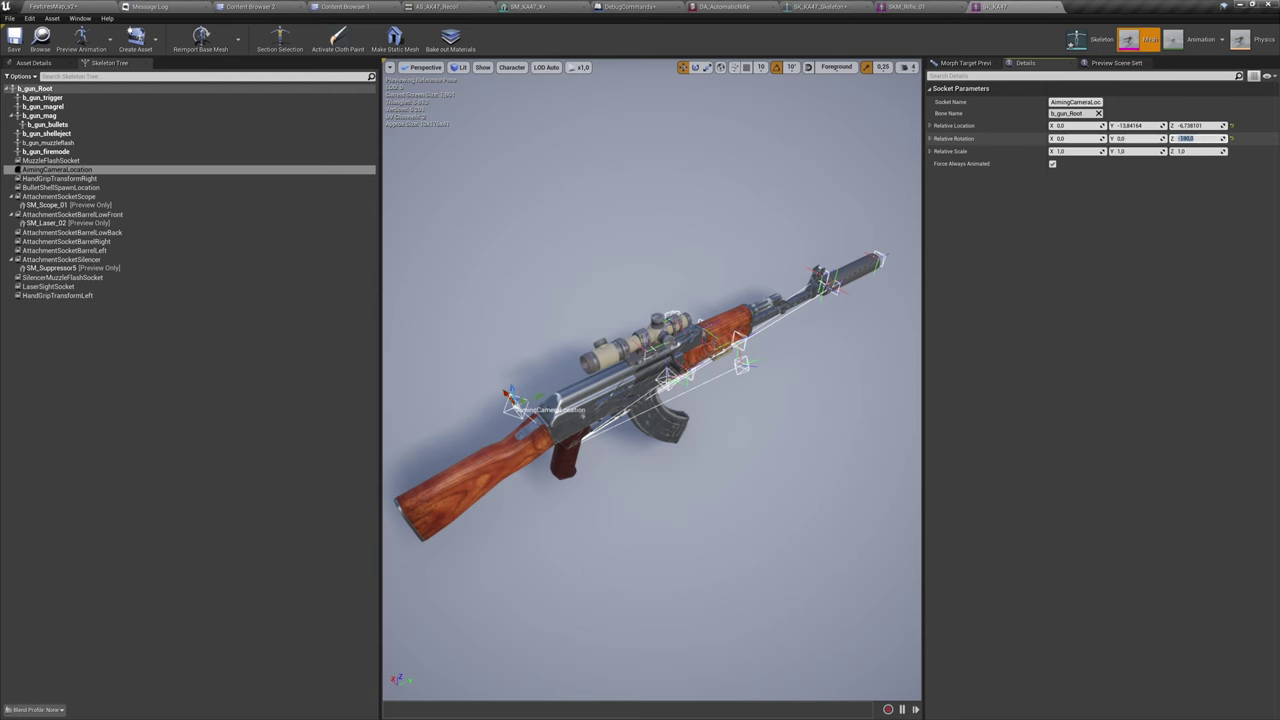
{"action": "left_click_drag", "start_coordinate": [720, 200], "coordinate": [665, 200]}
{"action": "left_click", "coordinate": [54, 6]}
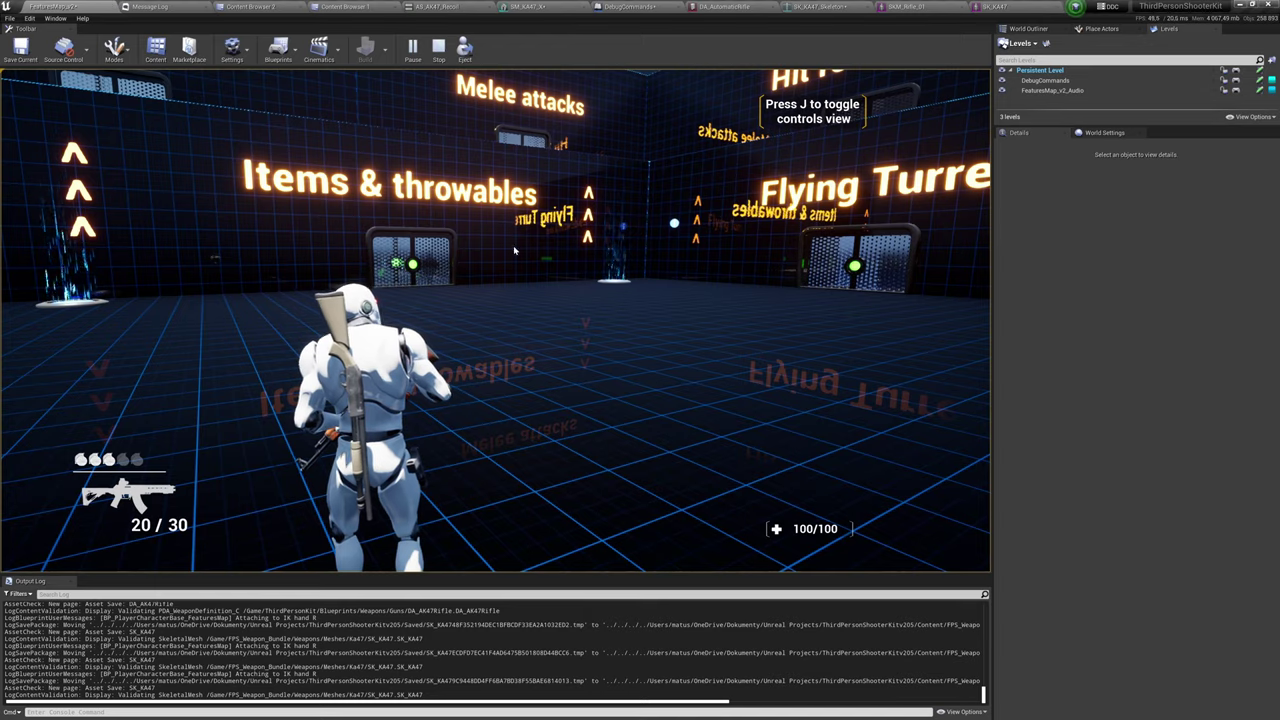
{"action": "left_click", "coordinate": [514, 250]}
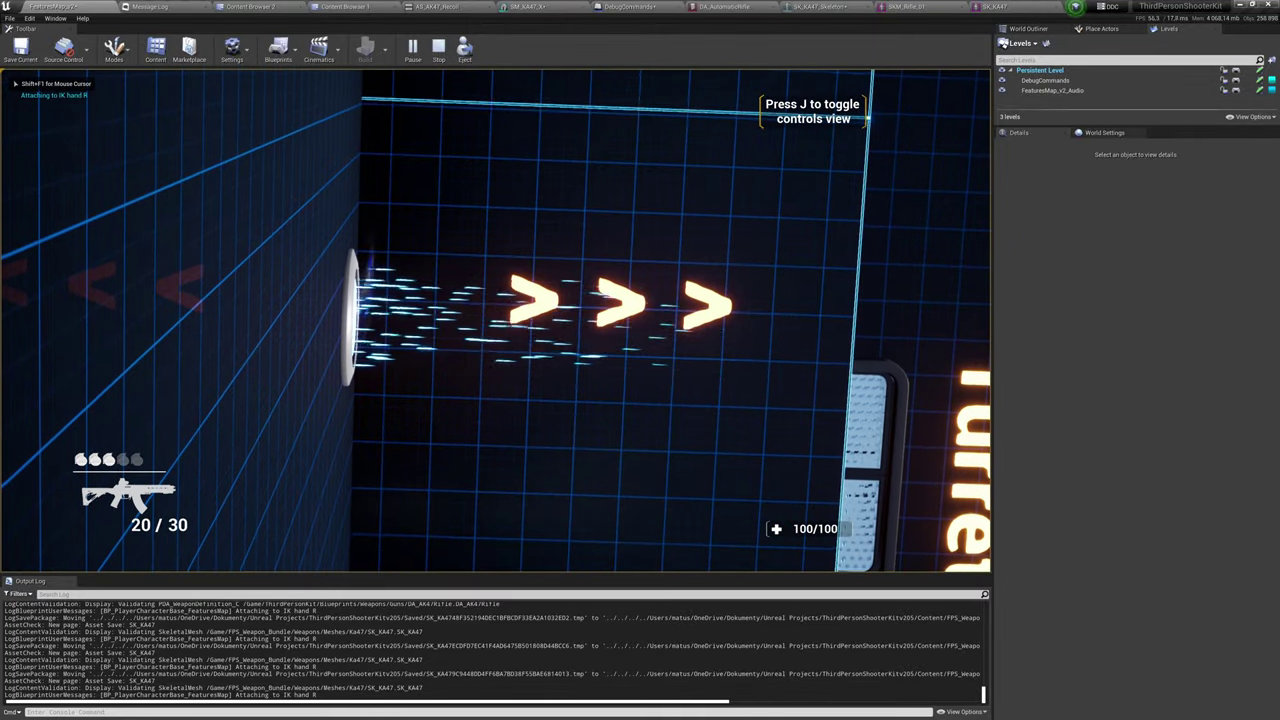
{"action": "key", "text": "super"}
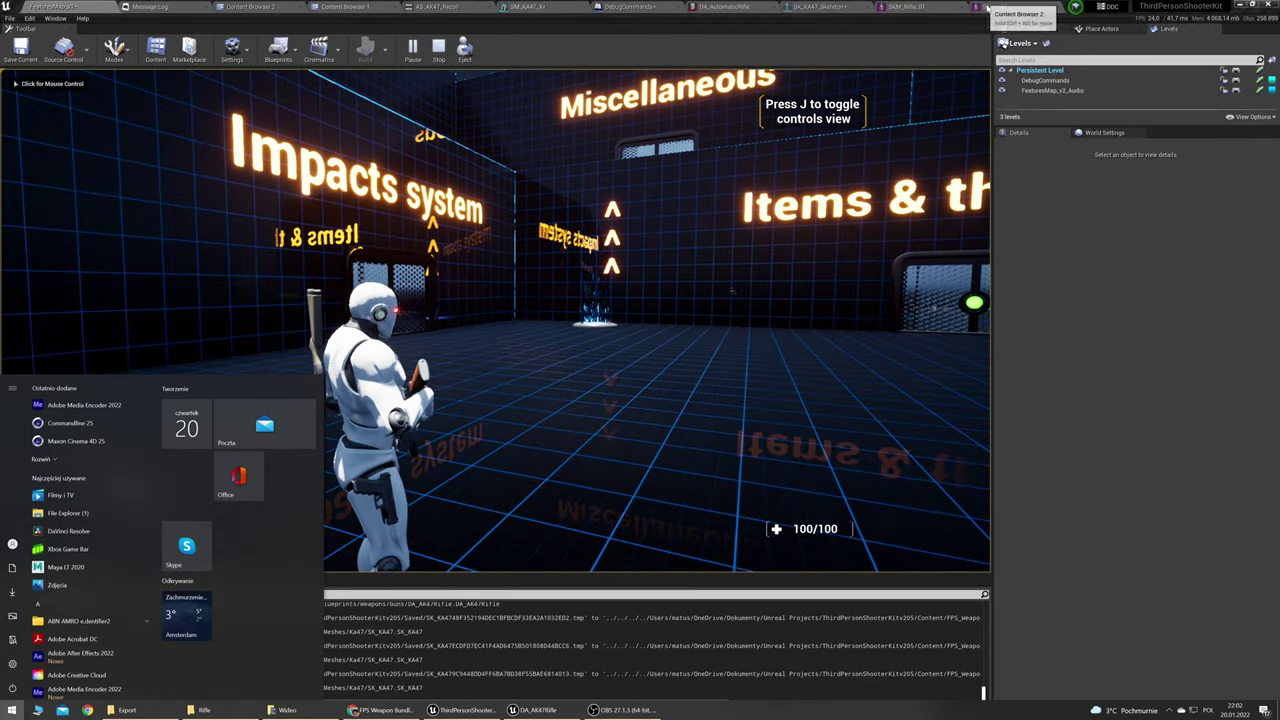
Check SK_KA47's b_gun_Root bone, change the AimingCameraLocation socket's Y rotation and test the aiming view in the game.
{"action": "left_click", "coordinate": [990, 6]}
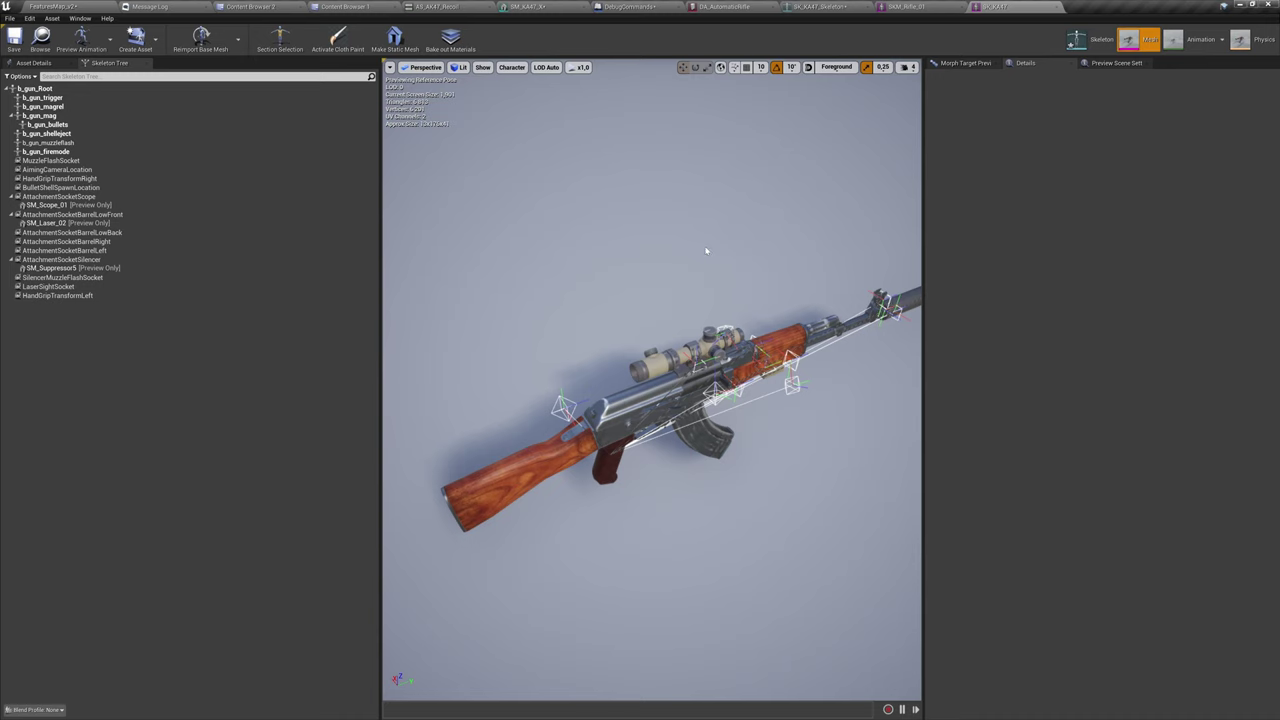
{"action": "left_click", "coordinate": [103, 90]}
{"action": "right_click_drag", "start_coordinate": [610, 245], "coordinate": [668, 226]}
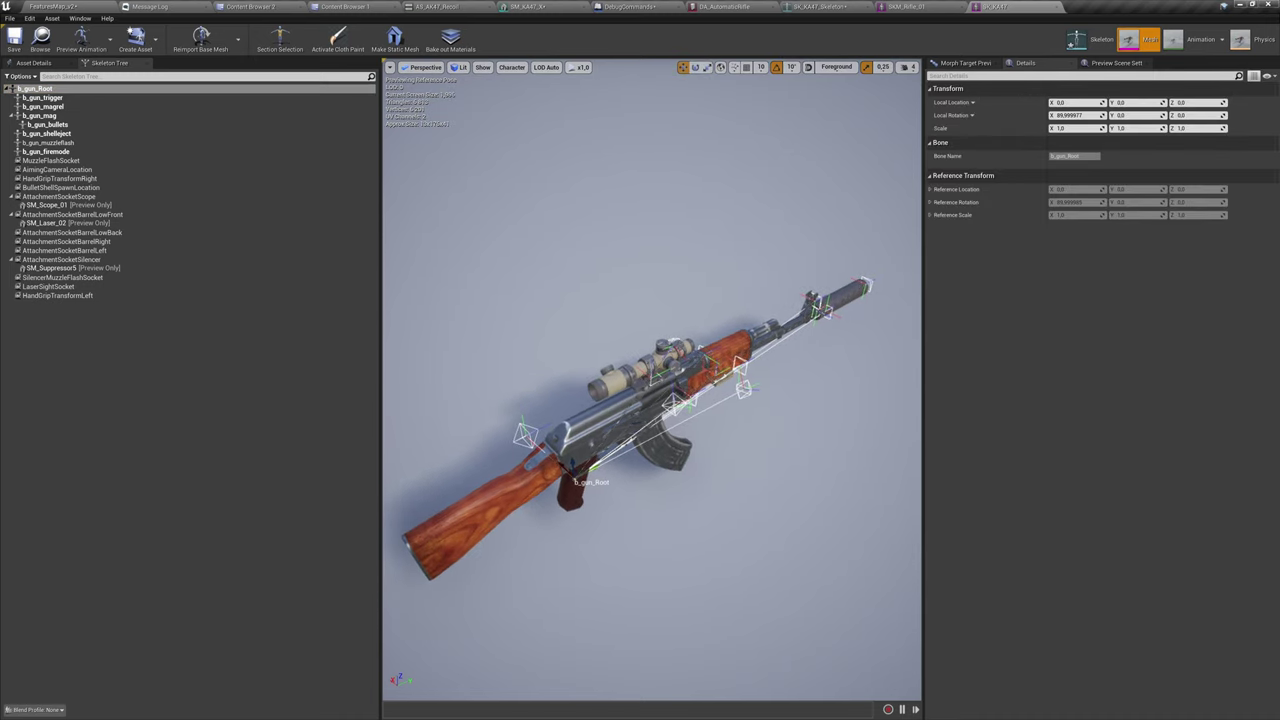
{"action": "left_click", "coordinate": [525, 433]}
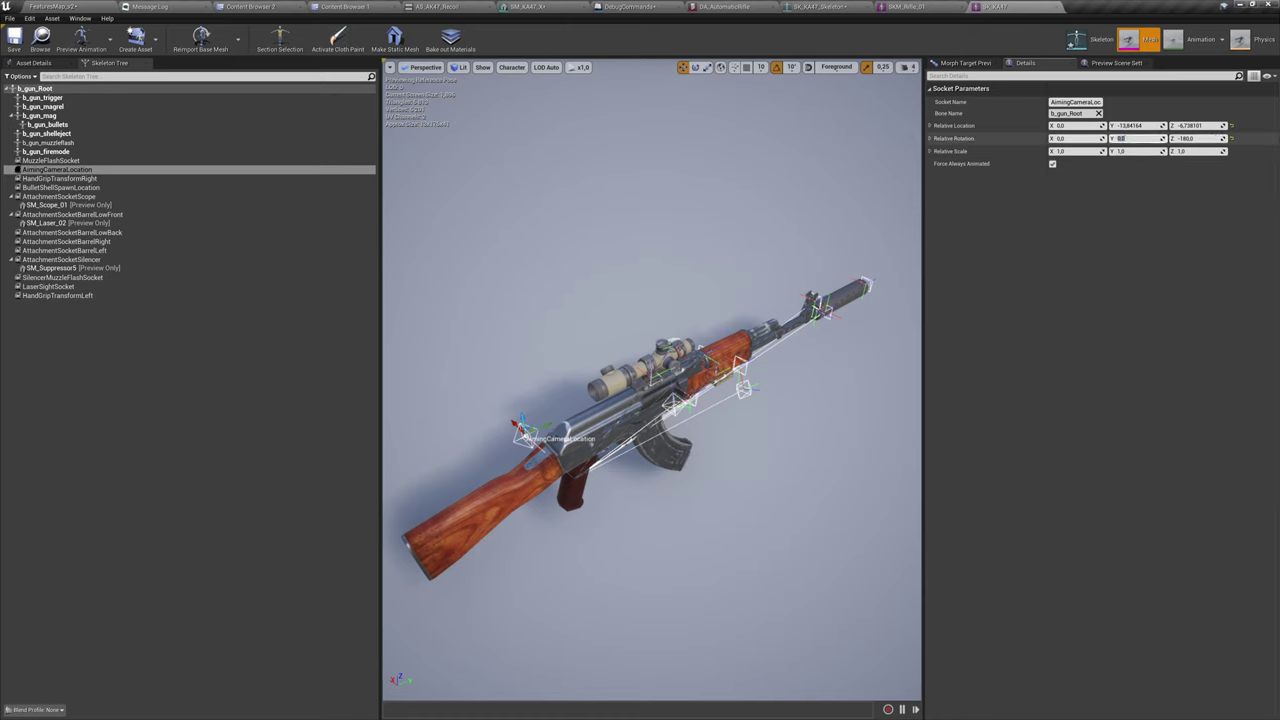
{"action": "left_click", "coordinate": [632, 218]}
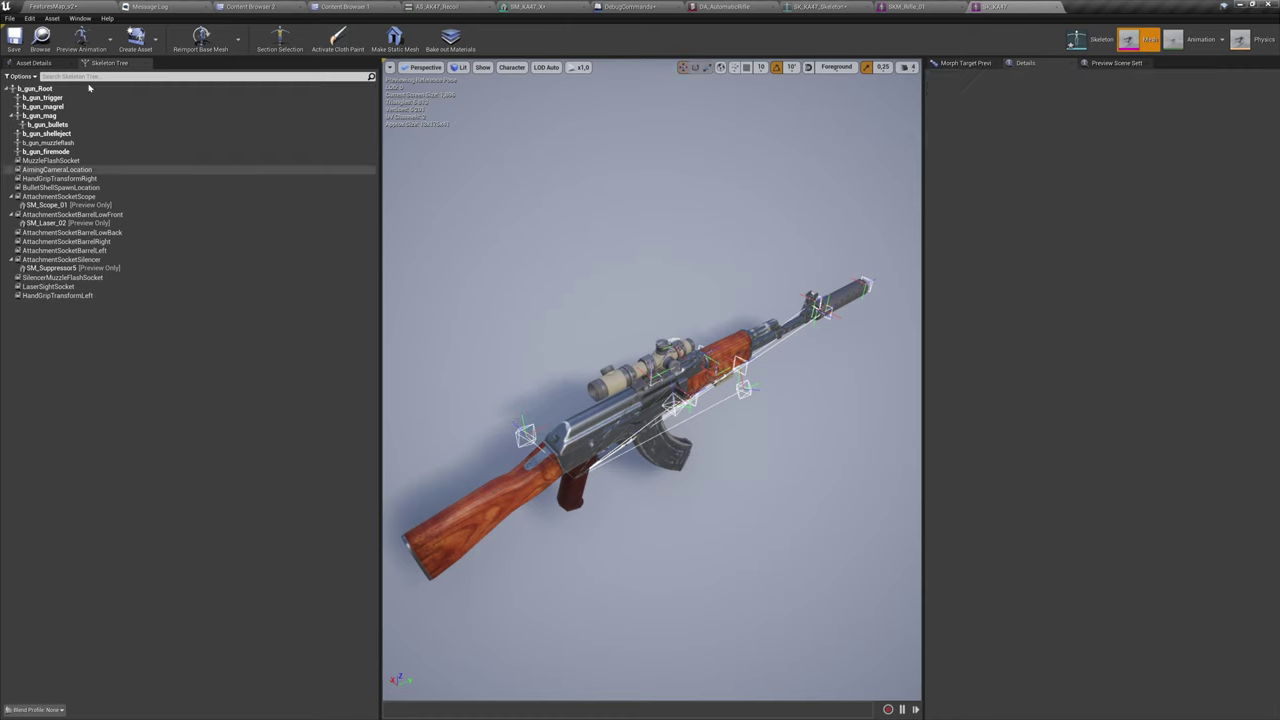
{"action": "left_click", "coordinate": [54, 7]}
{"action": "right_click", "coordinate": [330, 250]}
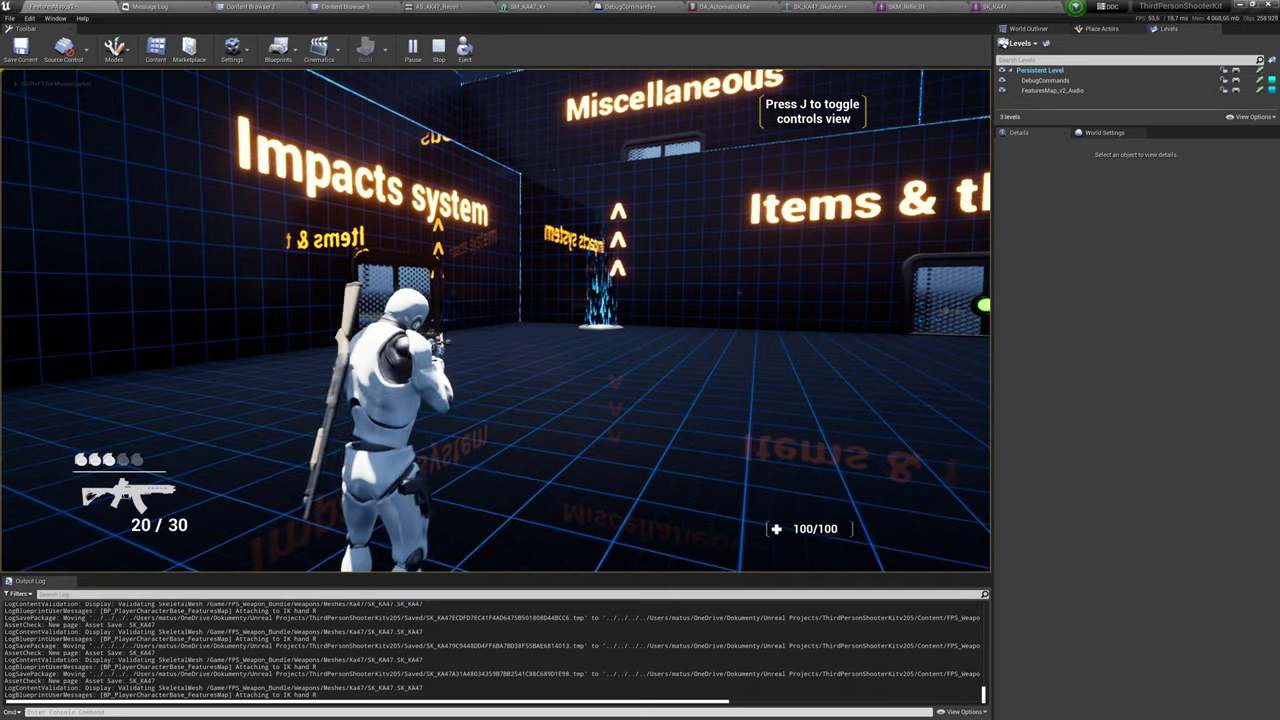
{"action": "key", "text": "super"}
{"action": "left_click", "coordinate": [1157, 354]}
Set the rotation of SK_KA47's AimingCameraLocation socket to X 90, Y 90, save the mesh and aim through the sight in the game.
{"action": "key", "text": "ctrl+Tab"}
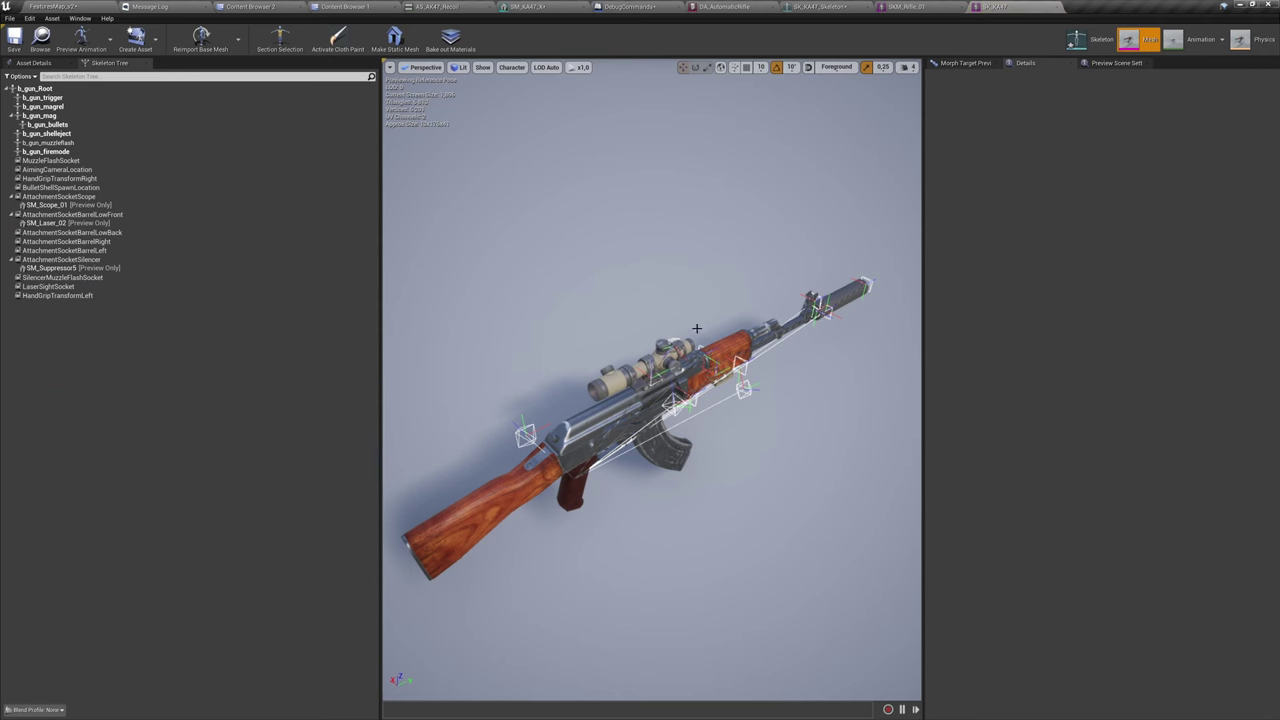
{"action": "left_click", "coordinate": [523, 437]}
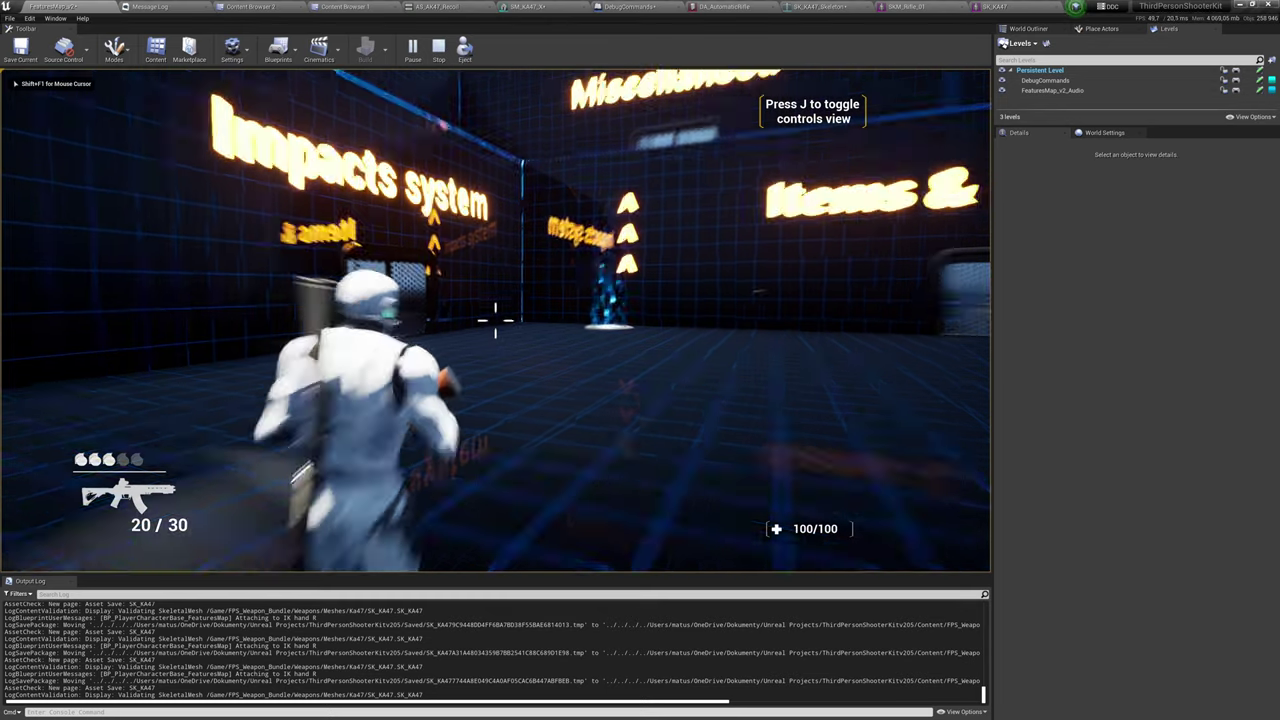
{"action": "right_click", "coordinate": [496, 321]}
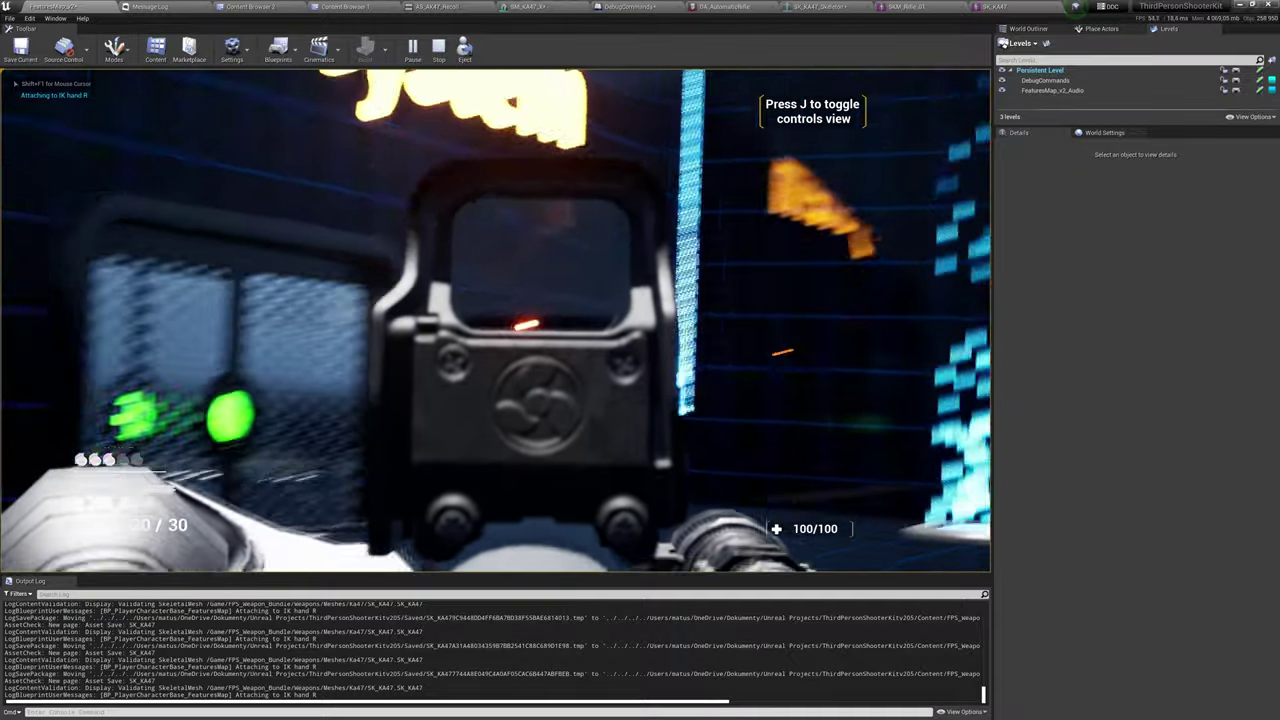
{"action": "right_click", "coordinate": [496, 321]}
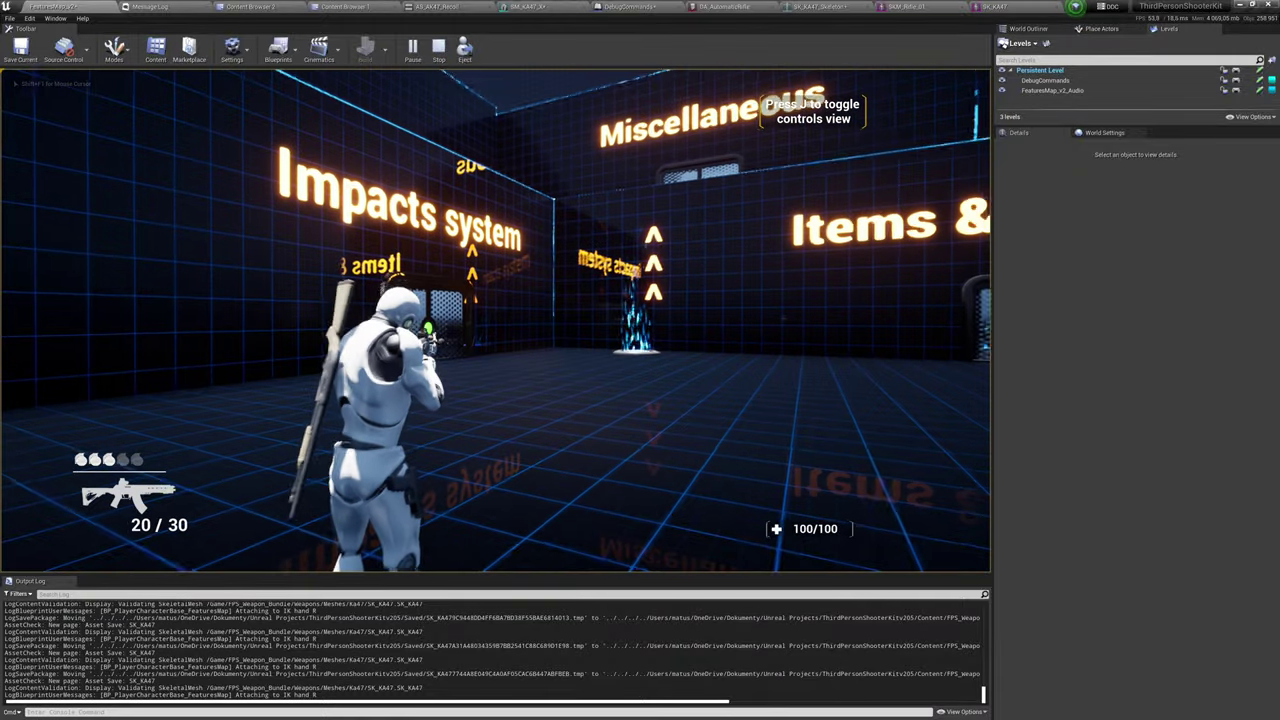
{"action": "key", "text": "super"}
{"action": "key", "text": "super"}
Return to the SK_KA47 mesh and inspect the AimingCameraLocation socket's orientation from behind the stock.
{"action": "left_click", "coordinate": [993, 7]}
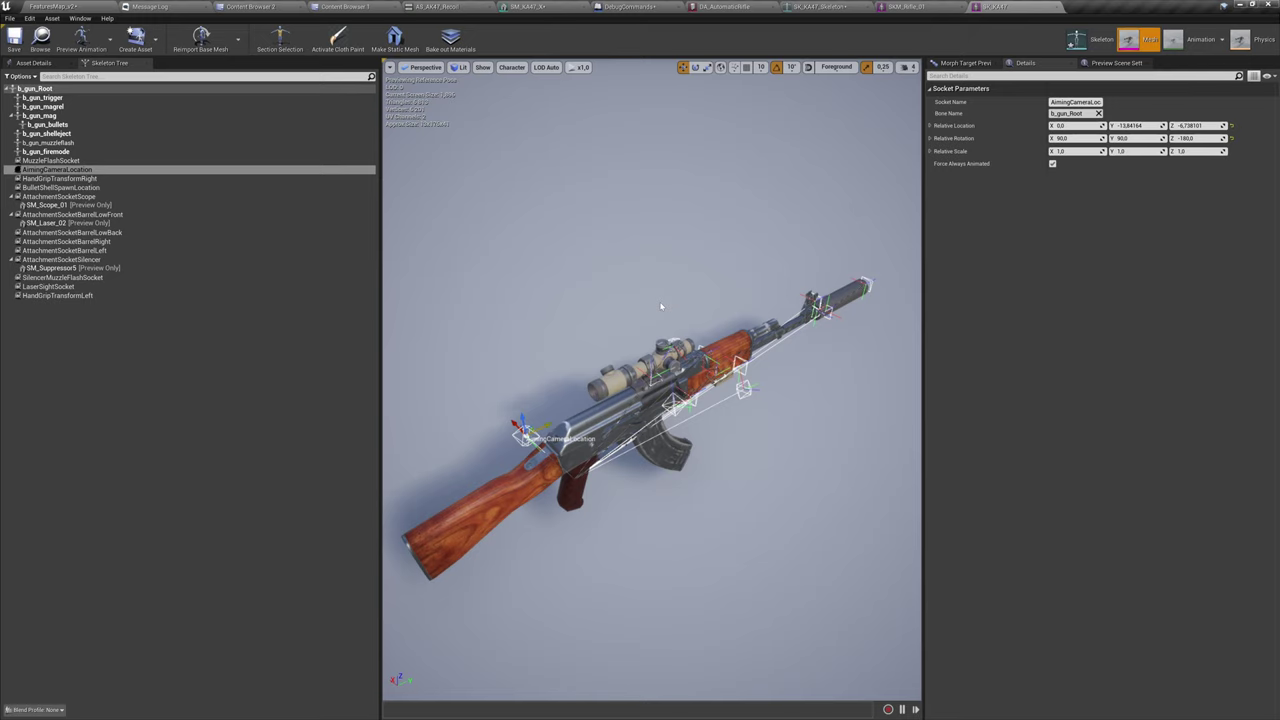
{"action": "right_click_drag", "start_coordinate": [688, 306], "coordinate": [812, 250]}
{"action": "left_click_drag", "start_coordinate": [732, 425], "coordinate": [760, 450]}
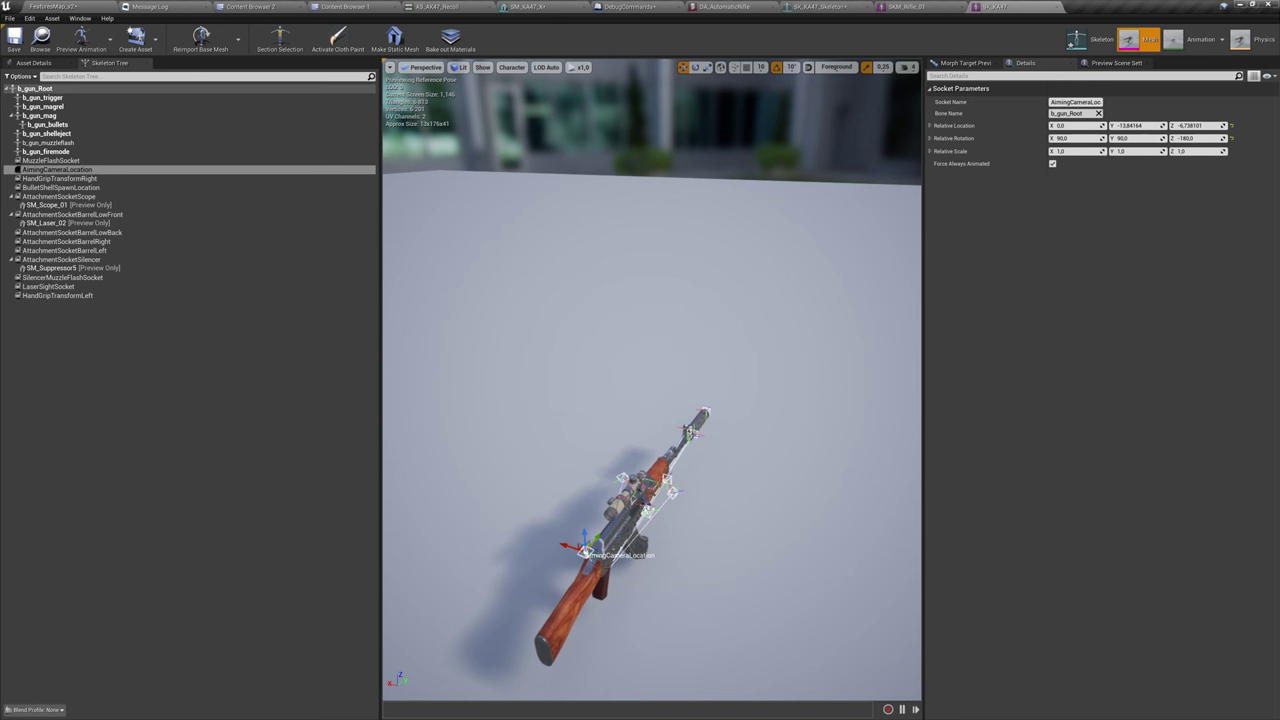
Aim and fire the AK-47 in the game to check the camera's alignment with the red-dot sight.
{"action": "left_click", "coordinate": [60, 7]}
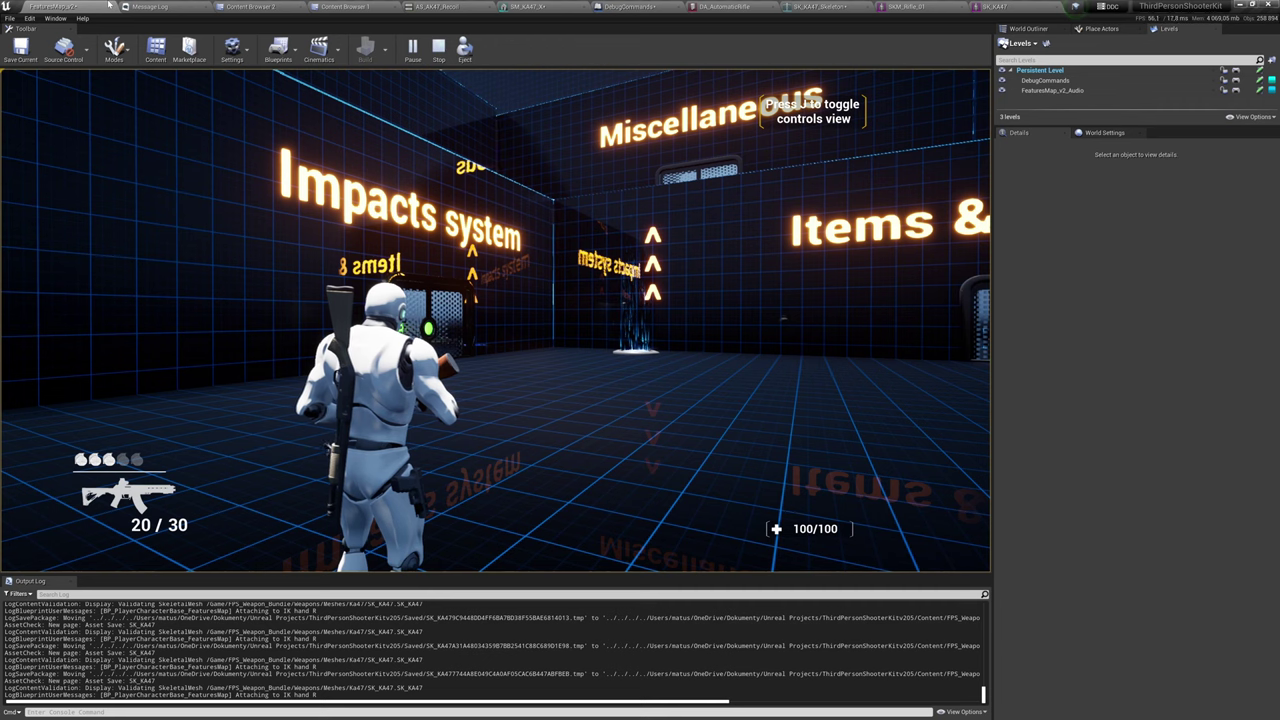
{"action": "left_click", "coordinate": [520, 294]}
{"action": "right_click", "coordinate": [496, 320]}
{"action": "left_click", "coordinate": [496, 320]}
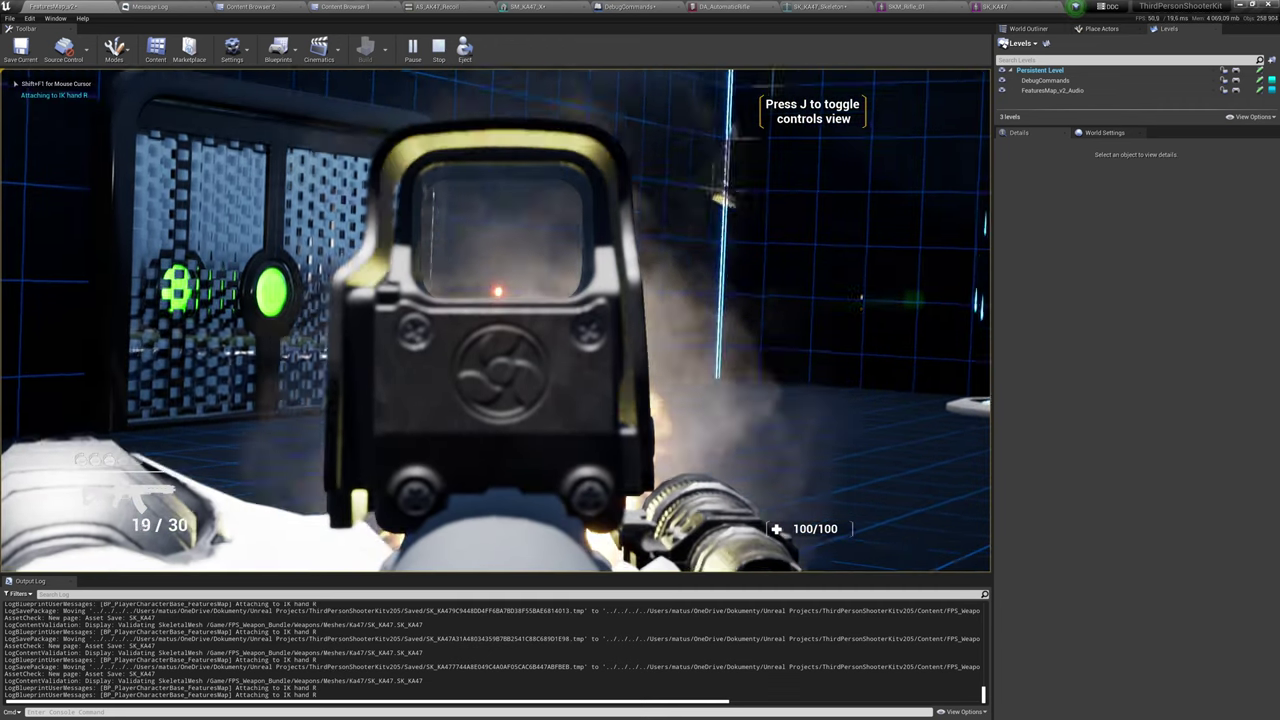
{"action": "left_click", "coordinate": [496, 320]}
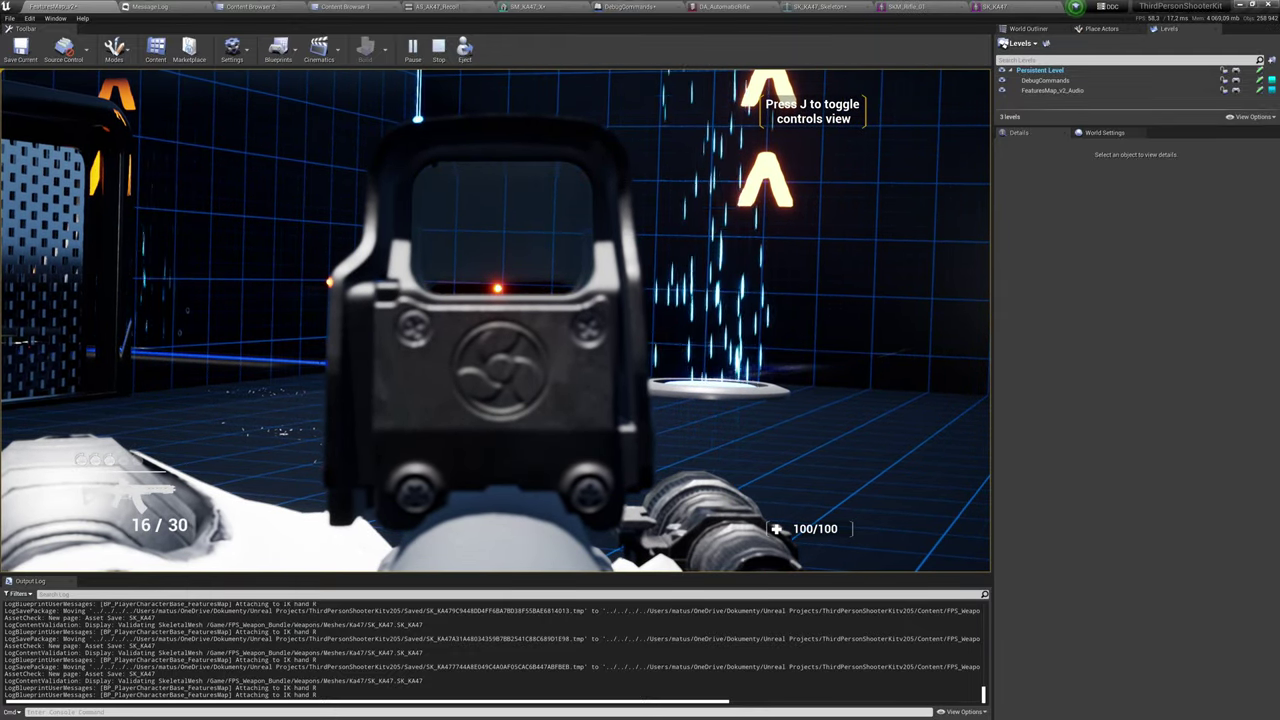
{"action": "right_click", "coordinate": [496, 320]}
{"action": "key", "text": "super"}
Raise SK_KA47's AimingCameraLocation socket to a Y location of about -15.68, save the mesh and test aiming in the game.
{"action": "left_click", "coordinate": [995, 7]}
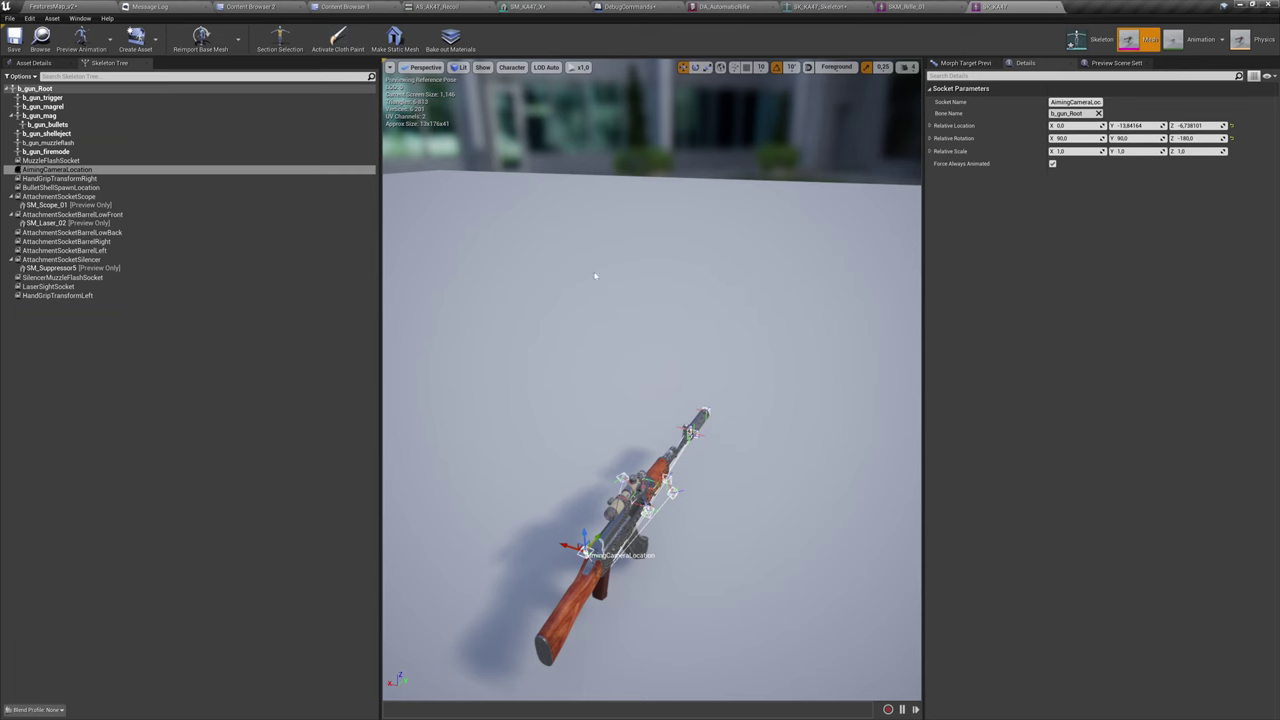
{"action": "key", "text": "f"}
{"action": "left_click_drag", "start_coordinate": [658, 364], "coordinate": [679, 346], "text": "alt"}
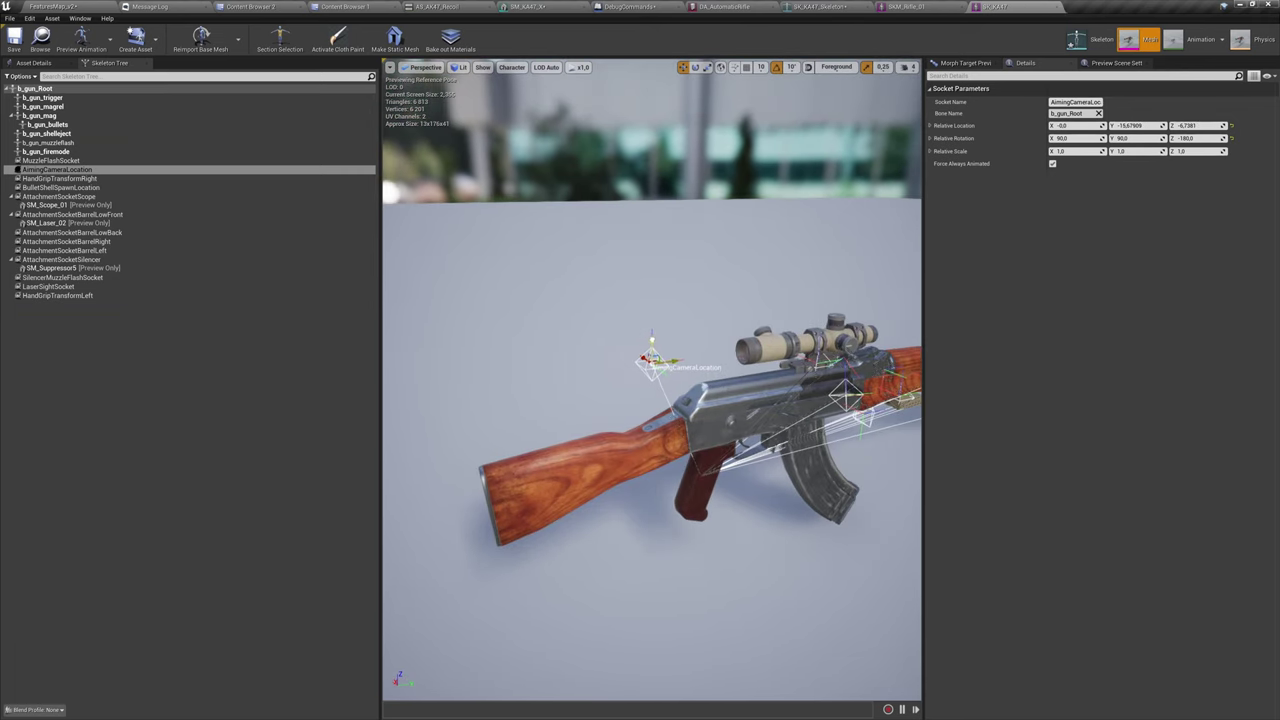
{"action": "left_click", "coordinate": [55, 7]}
{"action": "right_click", "coordinate": [400, 280]}
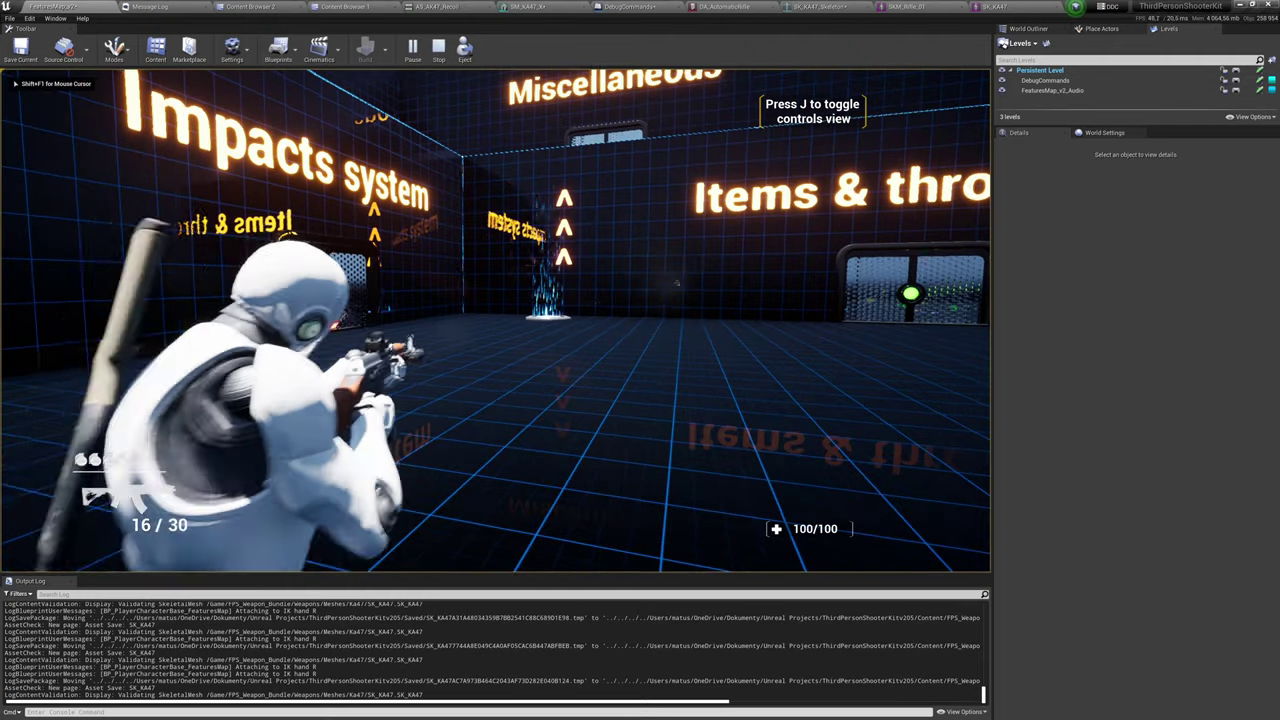
{"action": "key", "text": "super"}
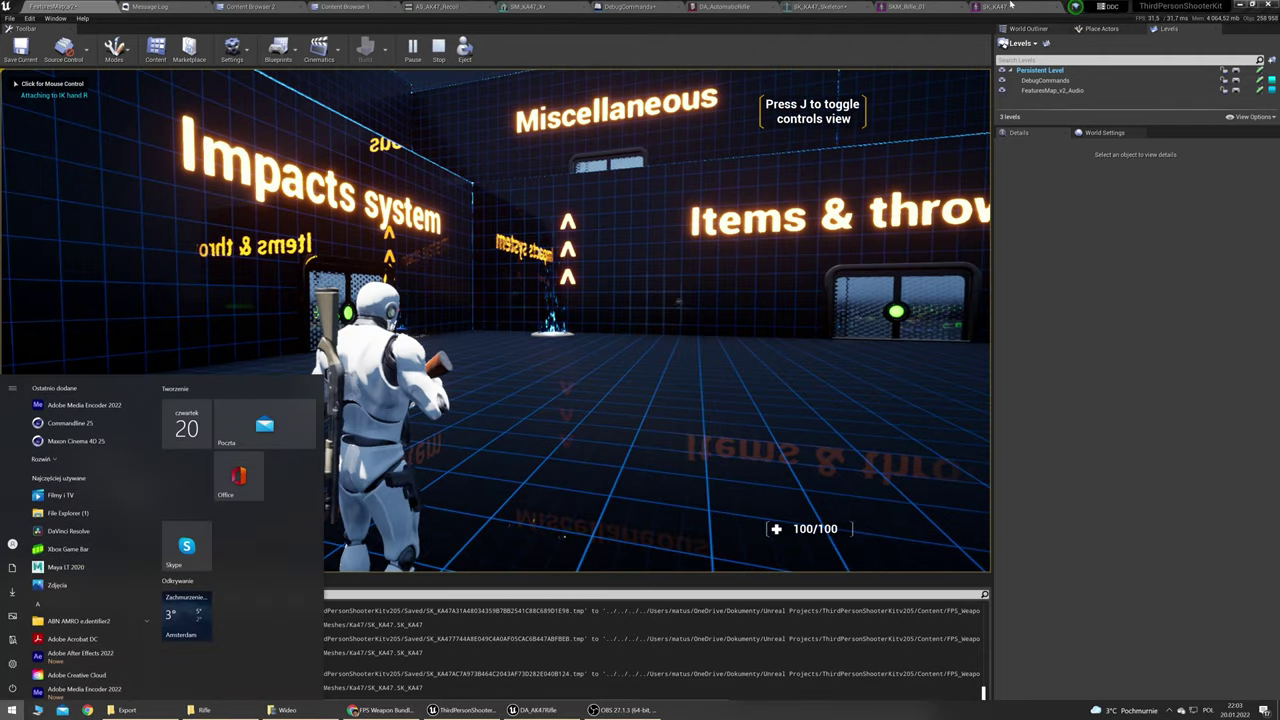
Lower SK_KA47's AimingCameraLocation socket to a Y location of about -14.22, save the mesh and test aiming in the game.
{"action": "left_click", "coordinate": [898, 6]}
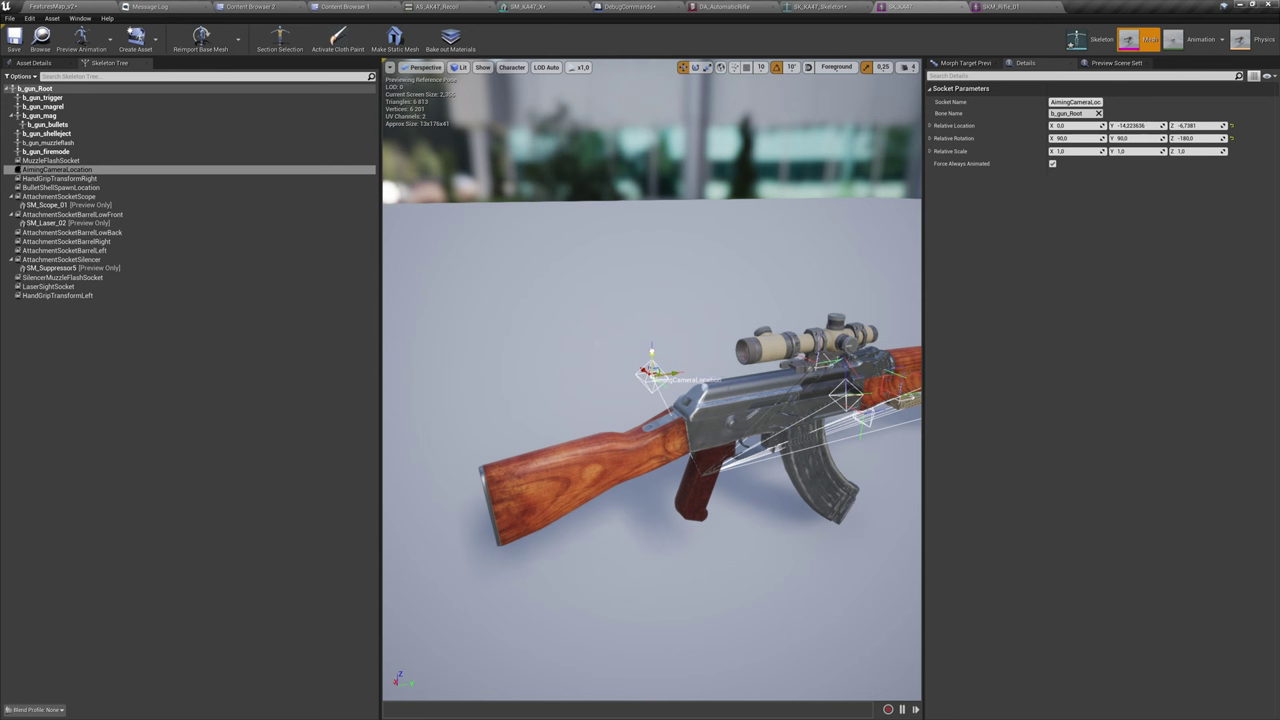
{"action": "left_click", "coordinate": [55, 7]}
{"action": "right_click", "coordinate": [486, 295]}
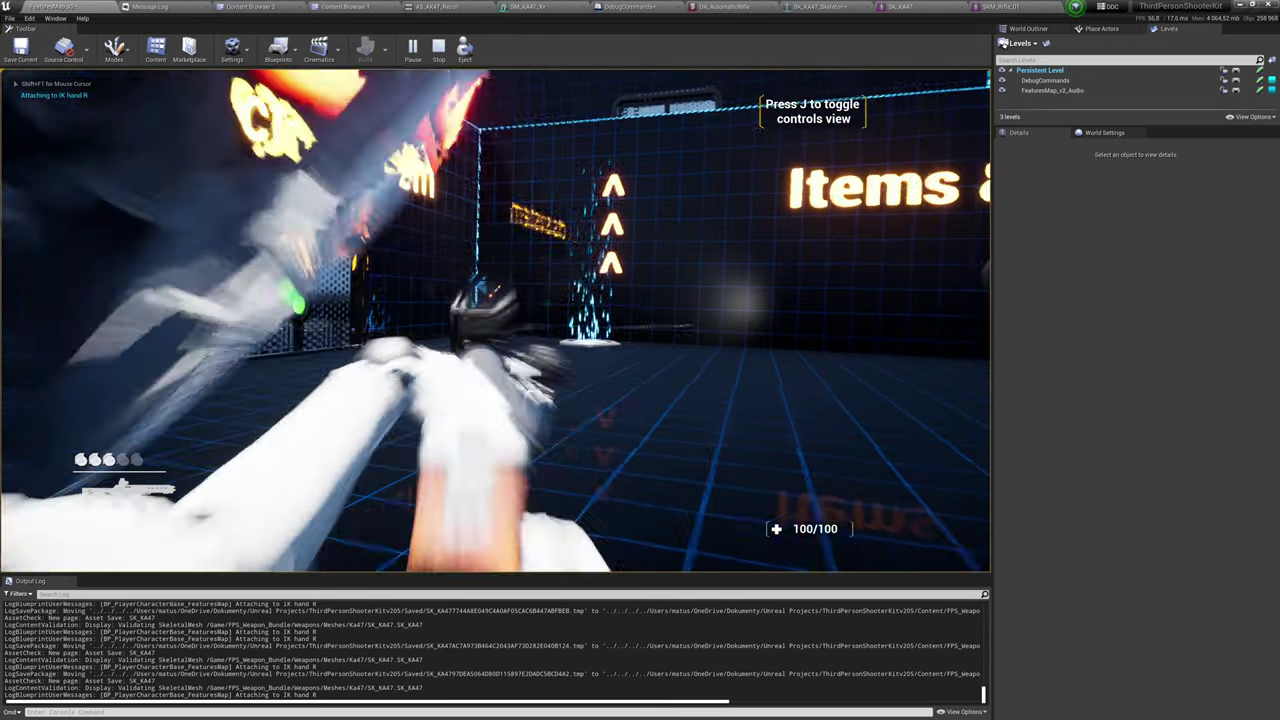
{"action": "key", "text": "super"}
Raise SKM_Rifle_01's AimingCameraLocation socket to a Z location of about 13.94, save the mesh and check the aiming view in the game.
{"action": "left_click", "coordinate": [1046, 5]}
{"action": "left_click", "coordinate": [1045, 5]}
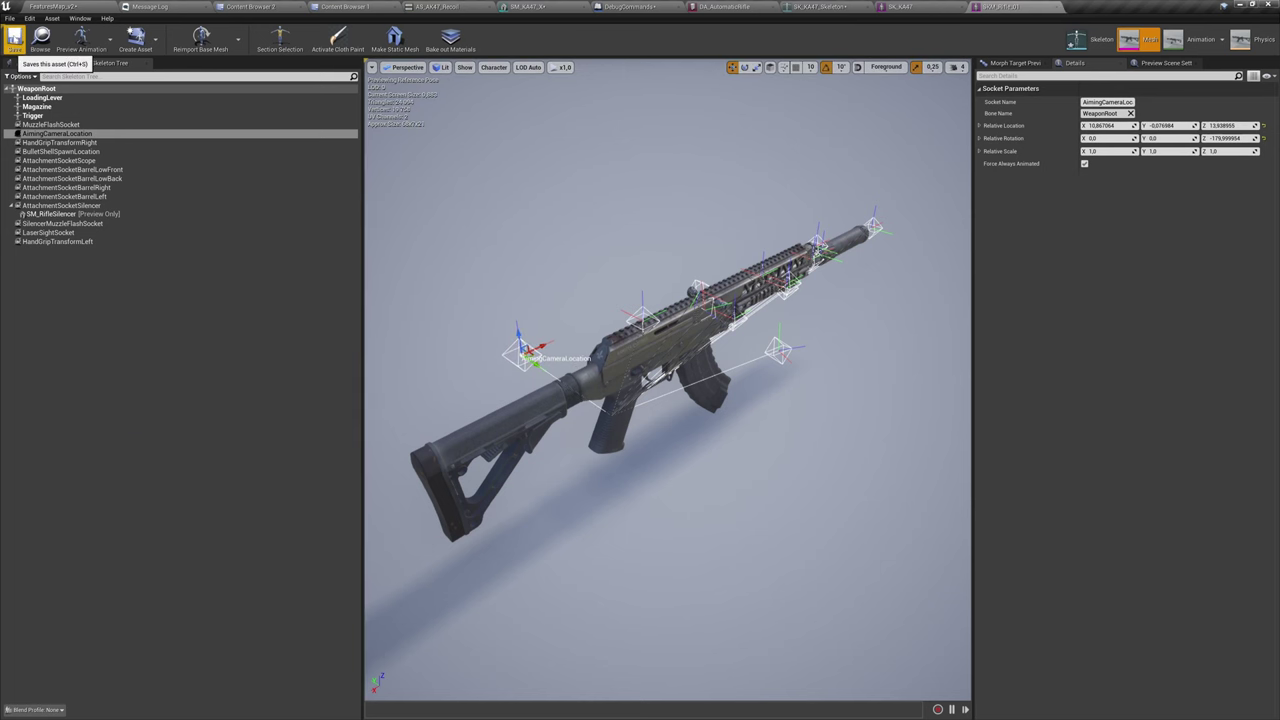
{"action": "left_click", "coordinate": [90, 5]}
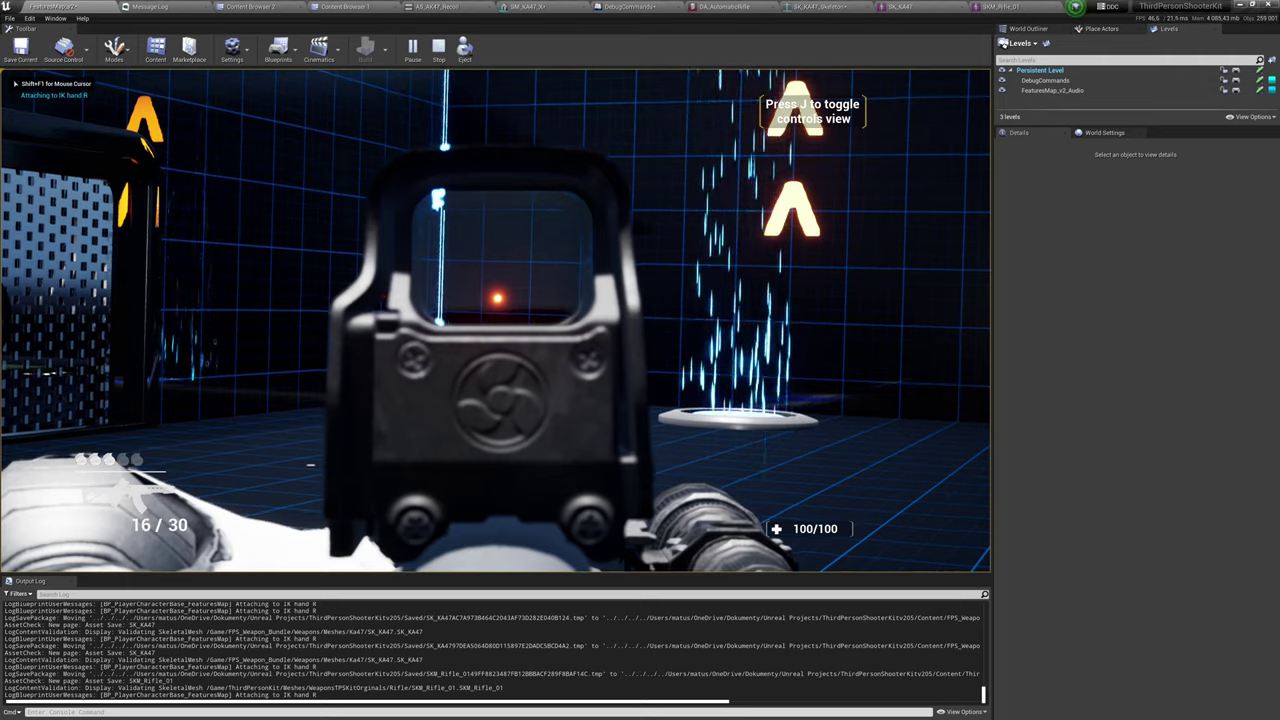
{"action": "key", "text": "super"}
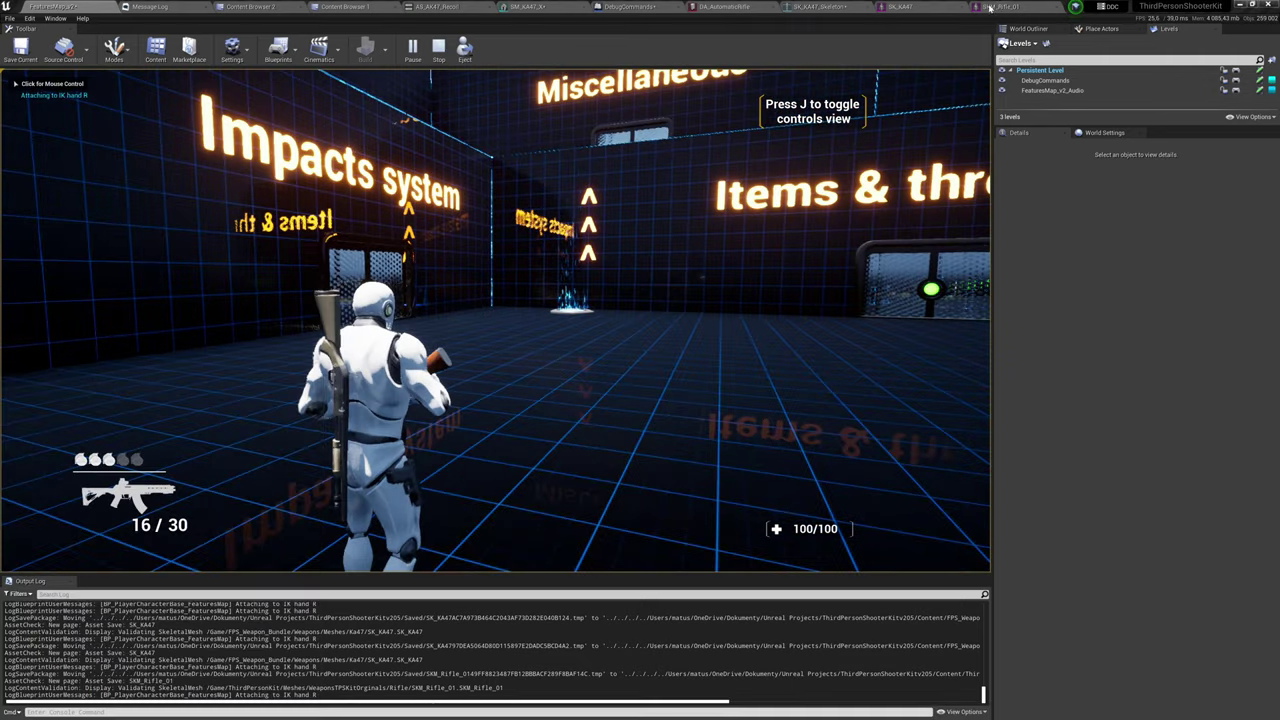
Lower SKM_Rifle_01's AimingCameraLocation socket to a Z location of about 13.39, save the mesh and test aiming in the game.
{"action": "left_click_drag", "start_coordinate": [988, 6], "coordinate": [910, 8]}
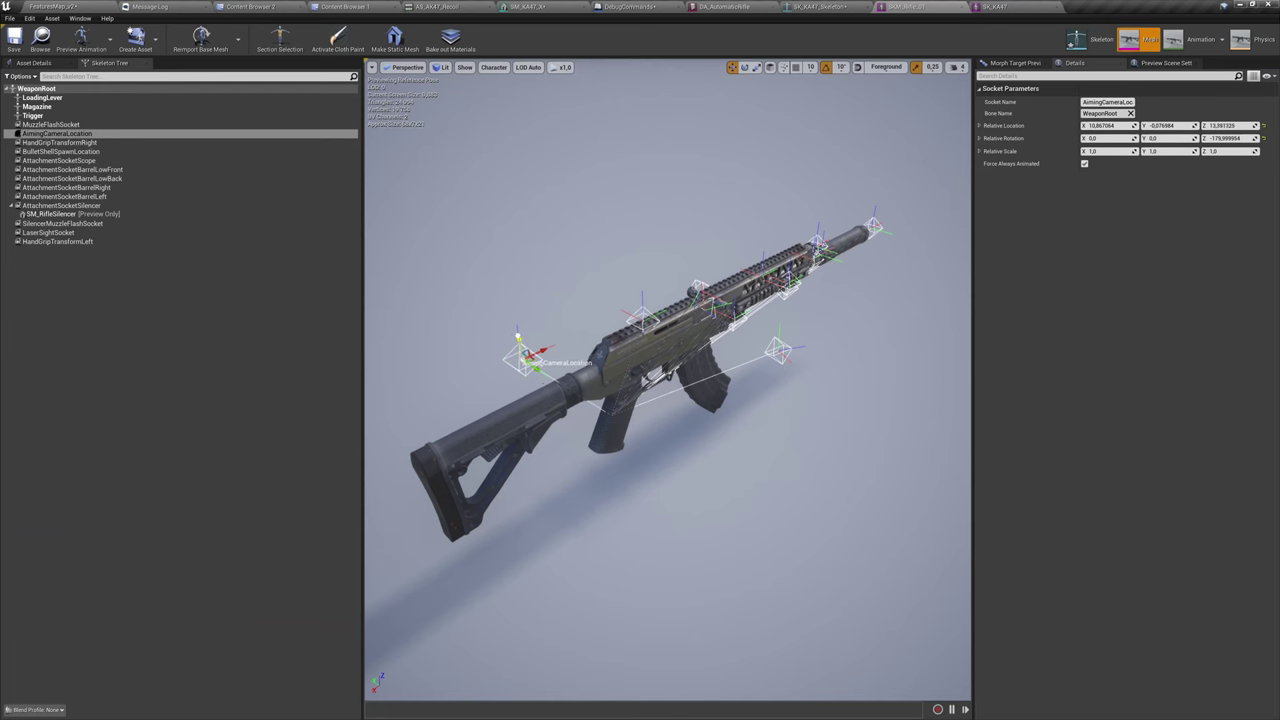
{"action": "left_click", "coordinate": [57, 5]}
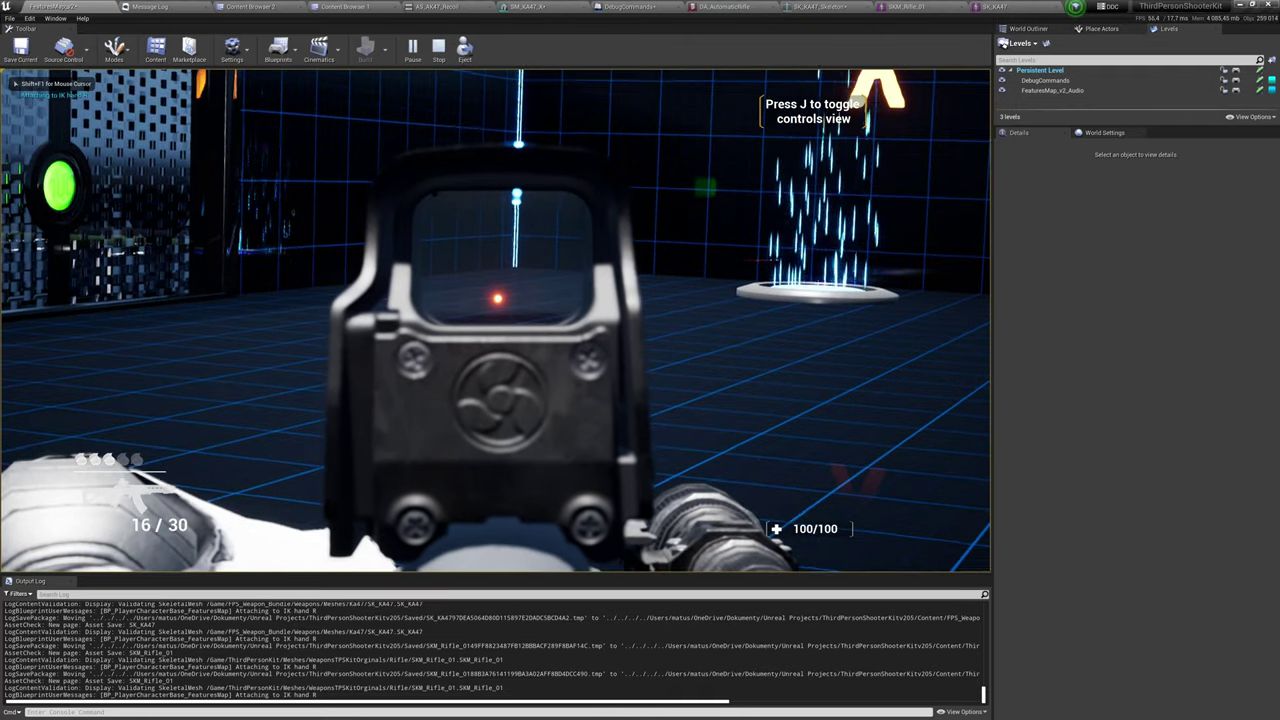
{"action": "key", "text": "super"}
Raise SK_KA47's AimingCameraLocation socket to a Y location of about -17.70, save the mesh and test aiming in the game.
{"action": "left_click", "coordinate": [995, 6]}
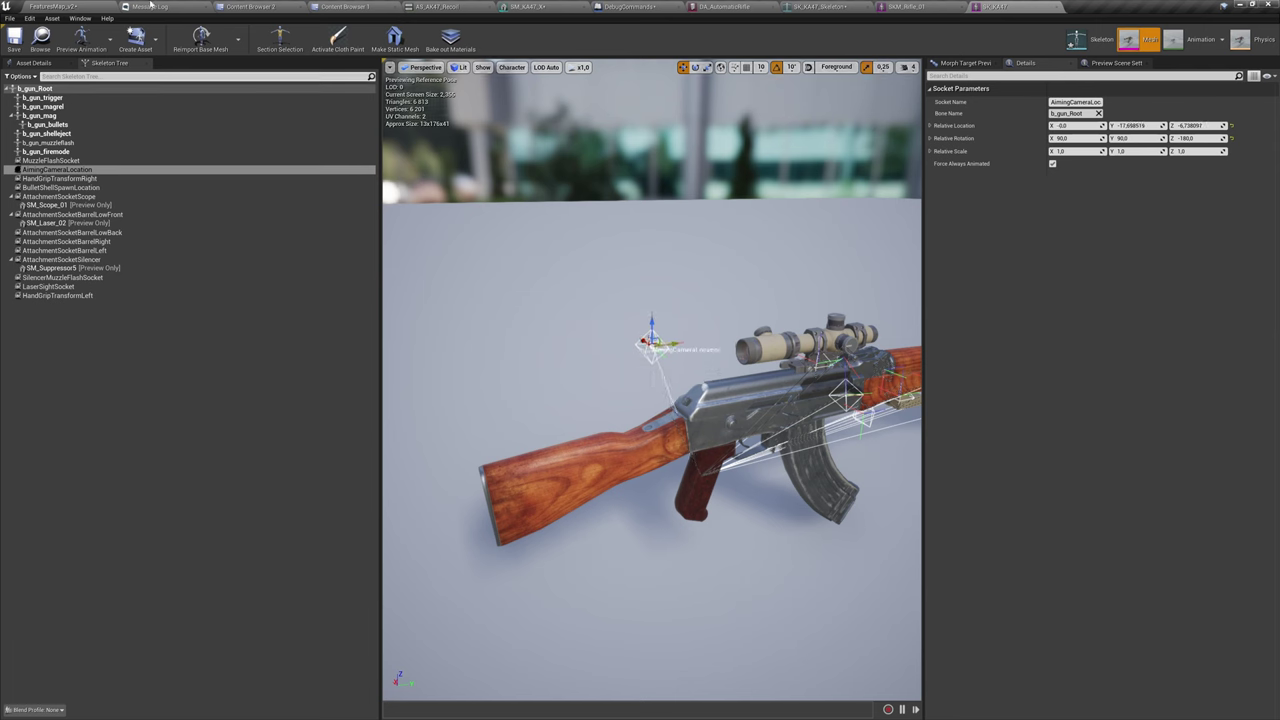
{"action": "left_click", "coordinate": [12, 42]}
{"action": "left_click", "coordinate": [57, 6]}
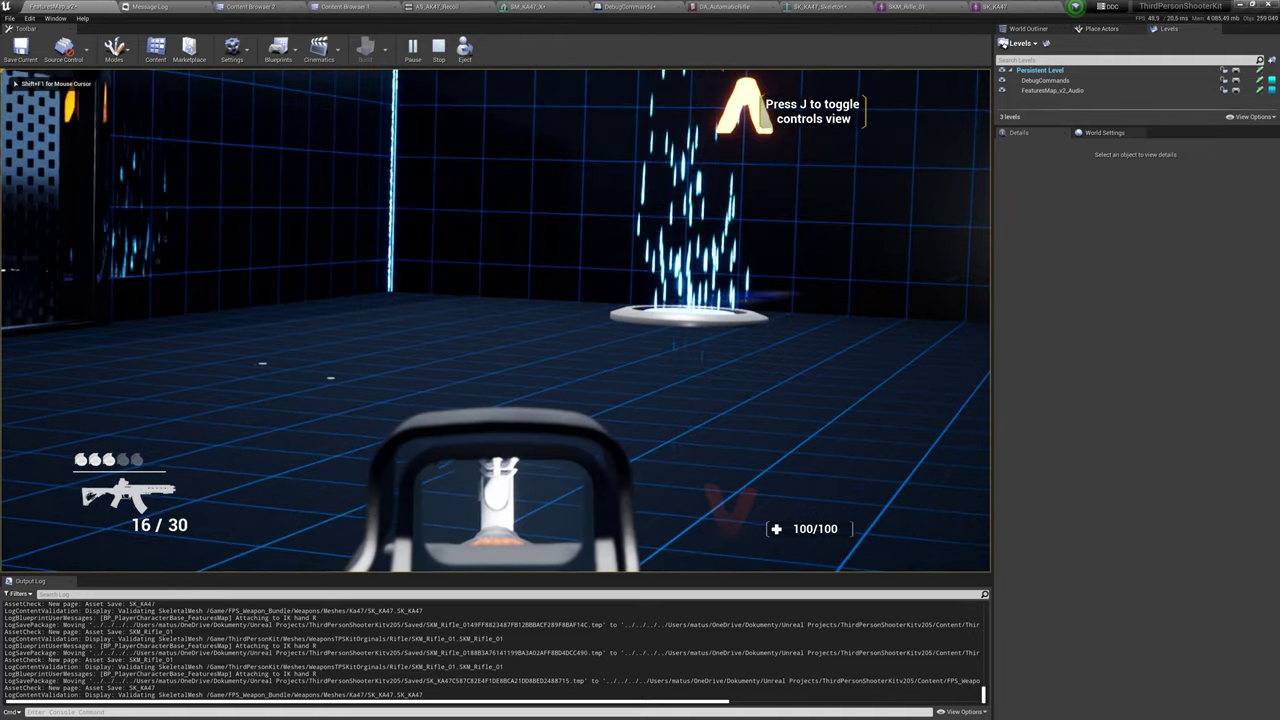
{"action": "key", "text": "super"}
Lower SK_KA47's AimingCameraLocation socket to a Y location of about -14.42, save the mesh and test aiming in the game.
{"action": "left_click", "coordinate": [995, 6]}
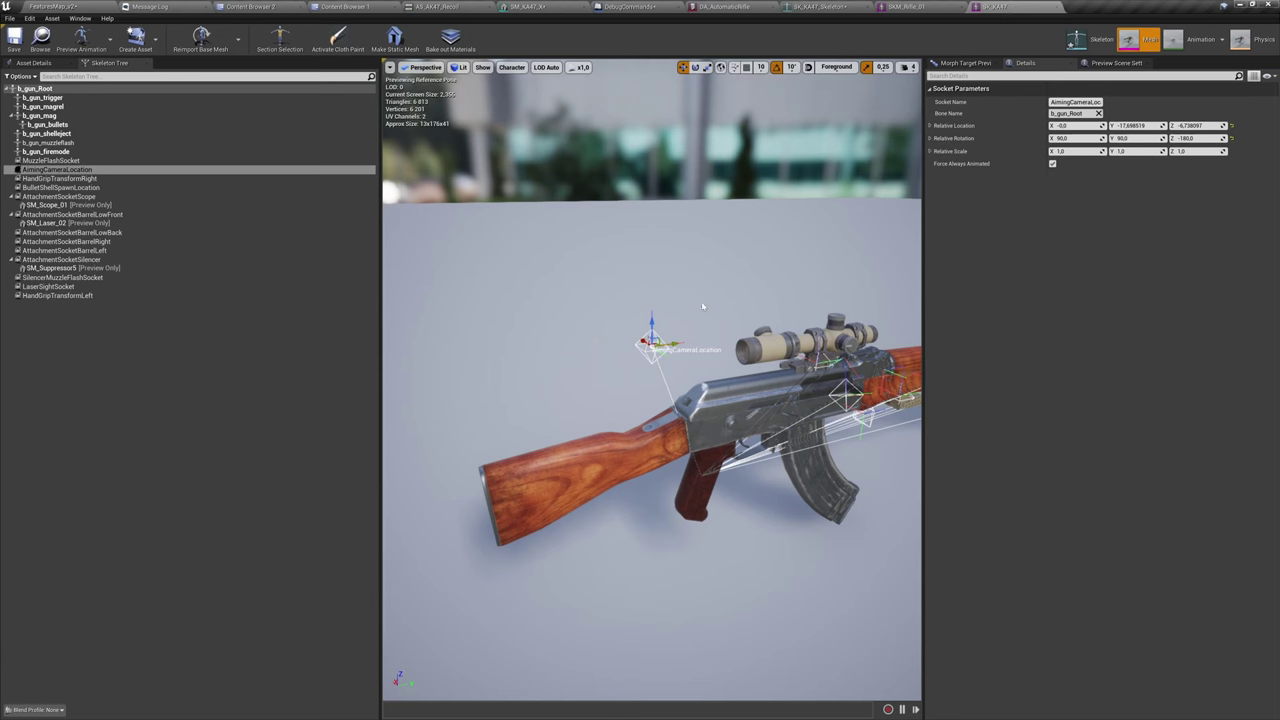
{"action": "left_click_drag", "start_coordinate": [651, 319], "coordinate": [650, 358]}
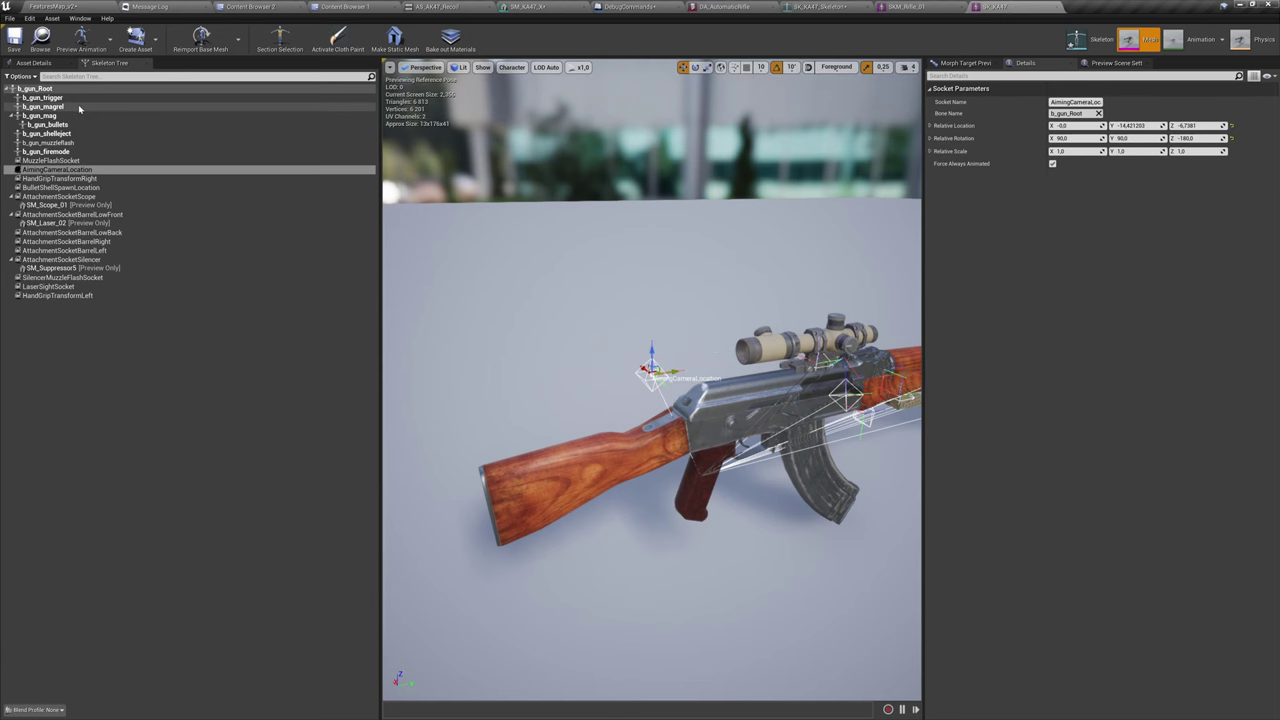
{"action": "left_click", "coordinate": [52, 7]}
{"action": "right_click", "coordinate": [280, 220]}
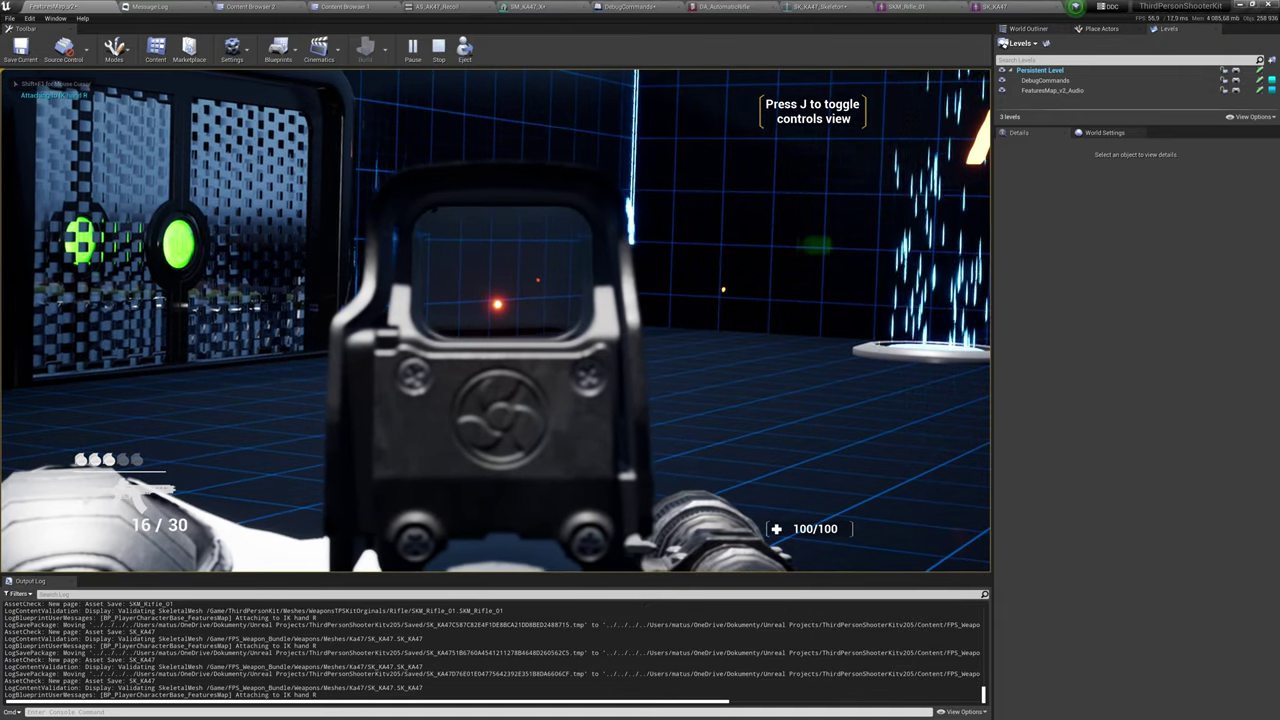
{"action": "right_click", "coordinate": [497, 320]}
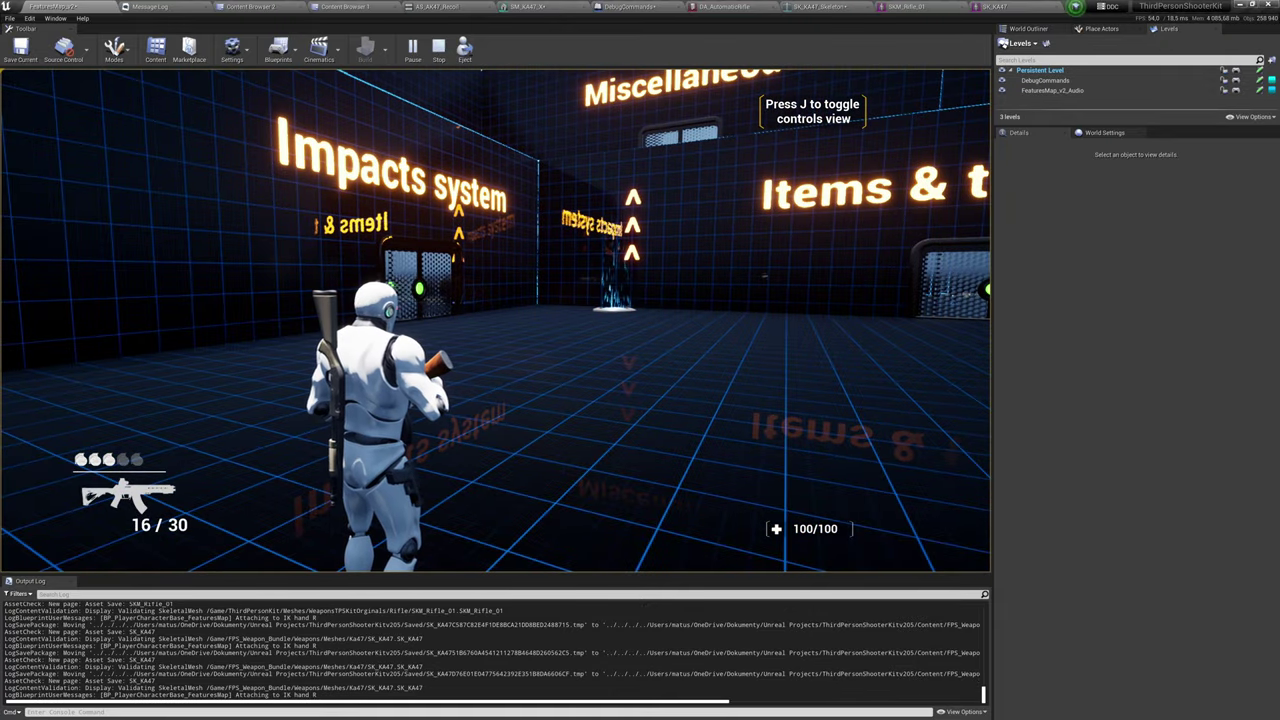
Aim and fire the AK-47 with the game in full-screen view to check the red-dot sight alignment.
{"action": "key", "text": "F11"}
{"action": "right_click", "coordinate": [232, 147]}
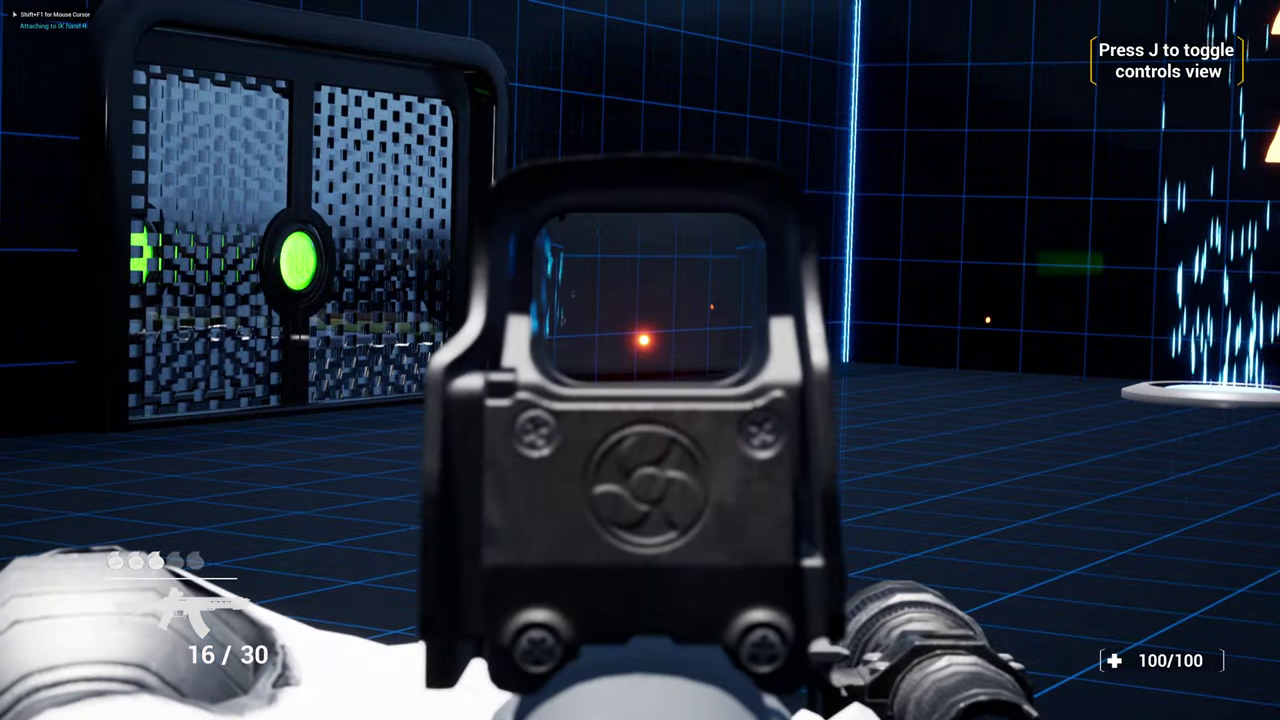
{"action": "left_click", "coordinate": [232, 147]}
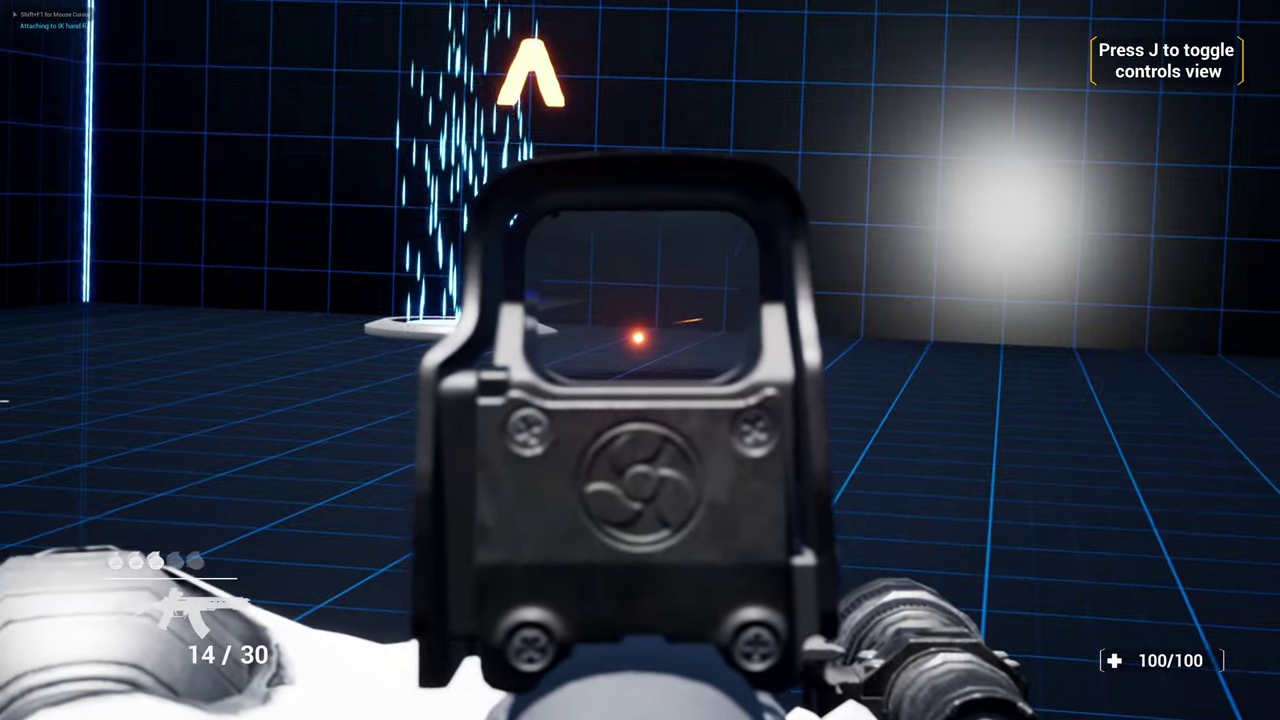
{"action": "right_click", "coordinate": [640, 360]}
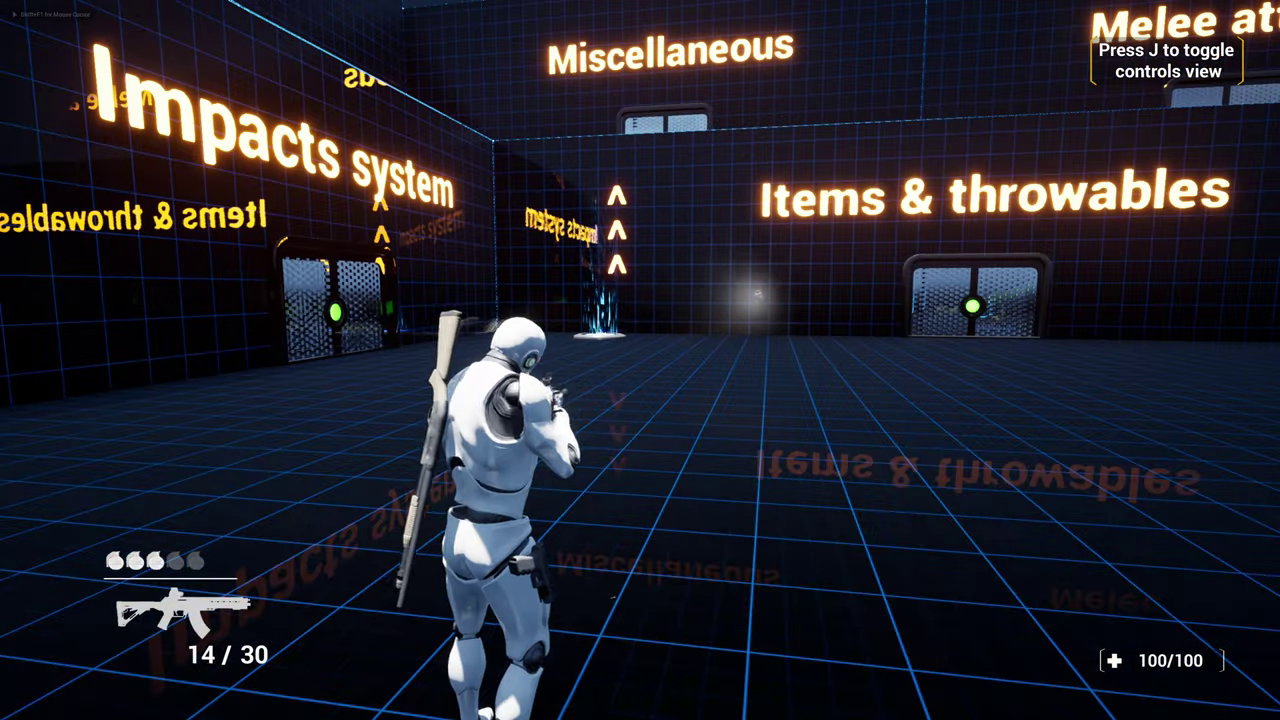
{"action": "key", "text": "F11"}
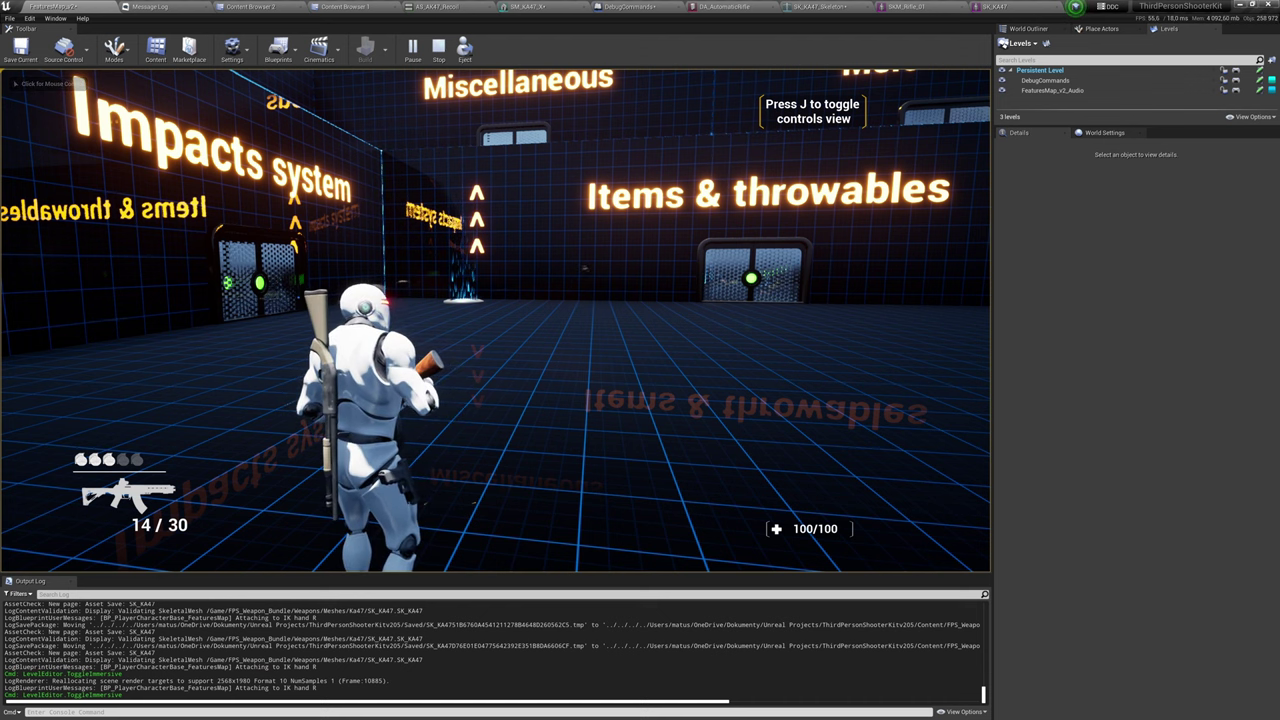
Check the AK-47's third-person aiming pose and the character from the front, and end the play session.
{"action": "right_click", "coordinate": [495, 320]}
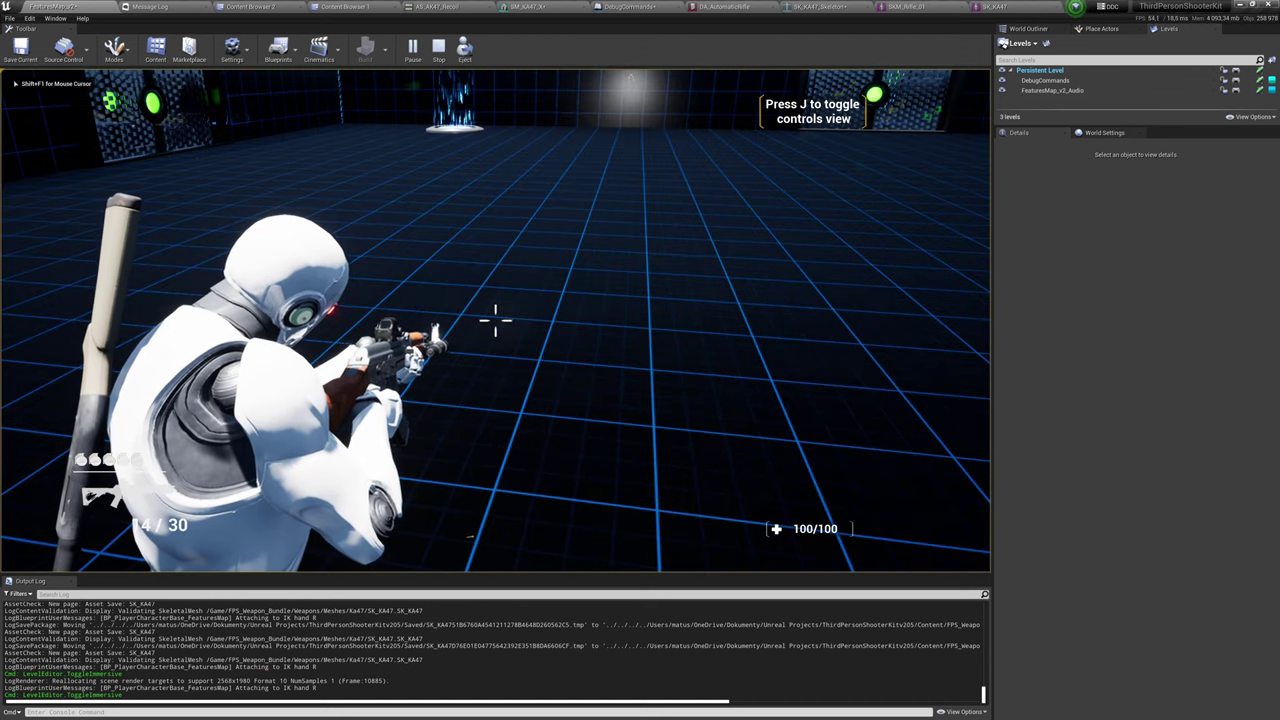
{"action": "right_click", "coordinate": [495, 320]}
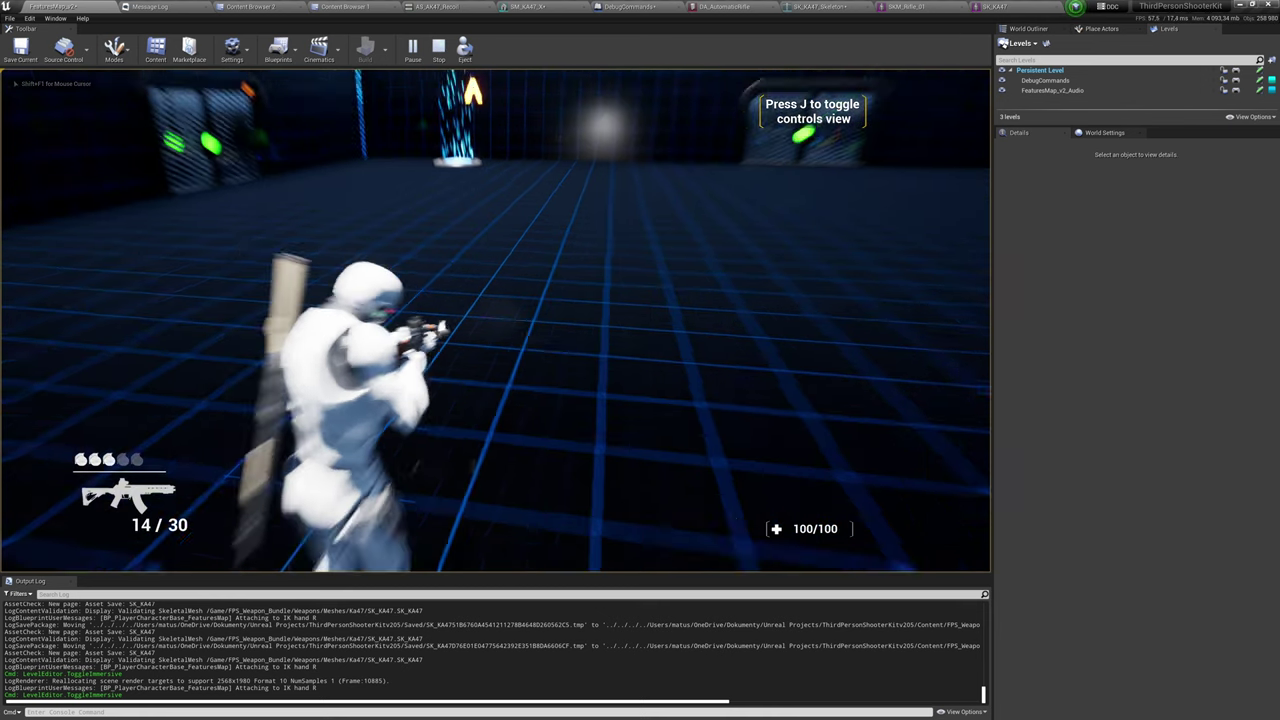
{"action": "key", "text": "s"}
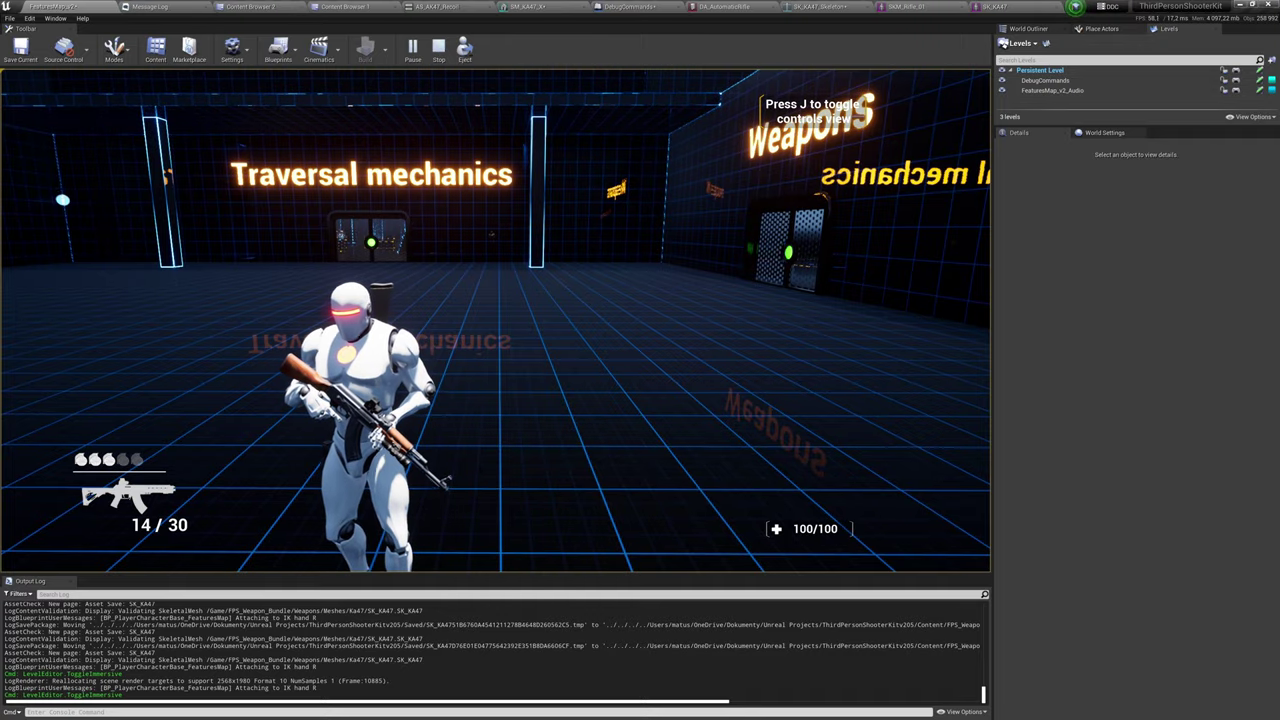
{"action": "right_click", "coordinate": [495, 320]}
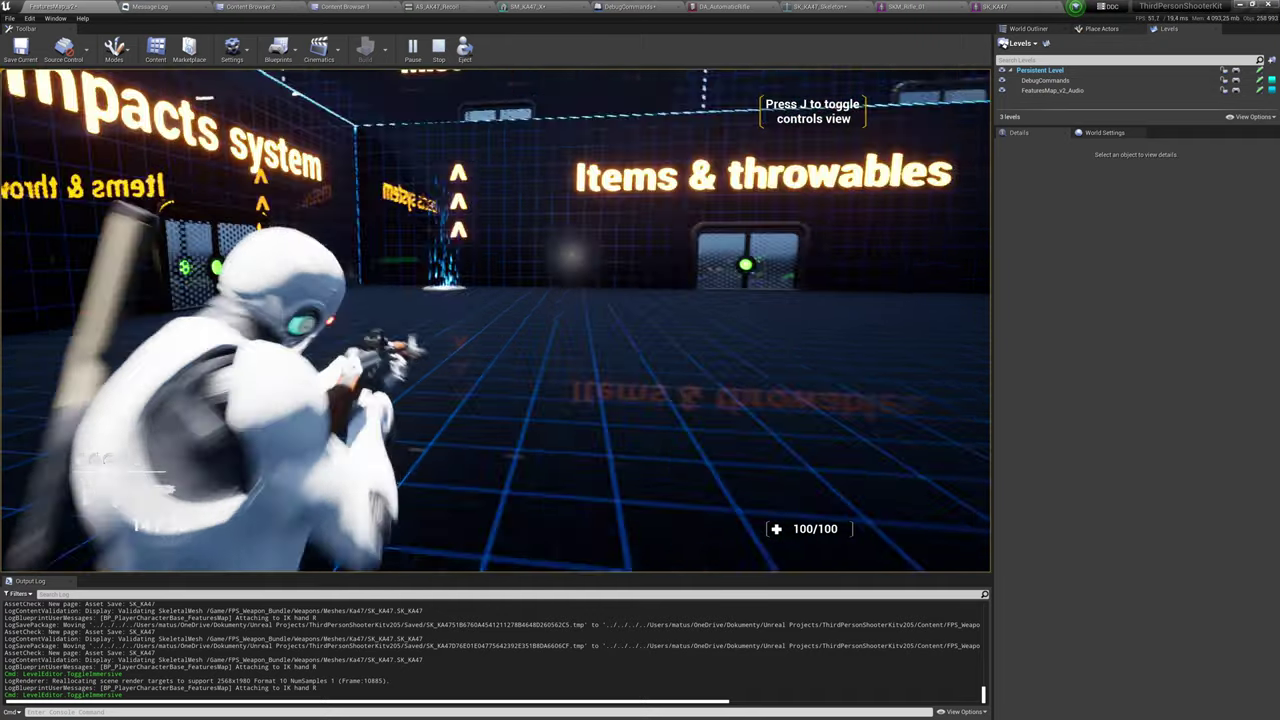
{"action": "right_click", "coordinate": [495, 320]}
{"action": "right_click", "coordinate": [495, 320]}
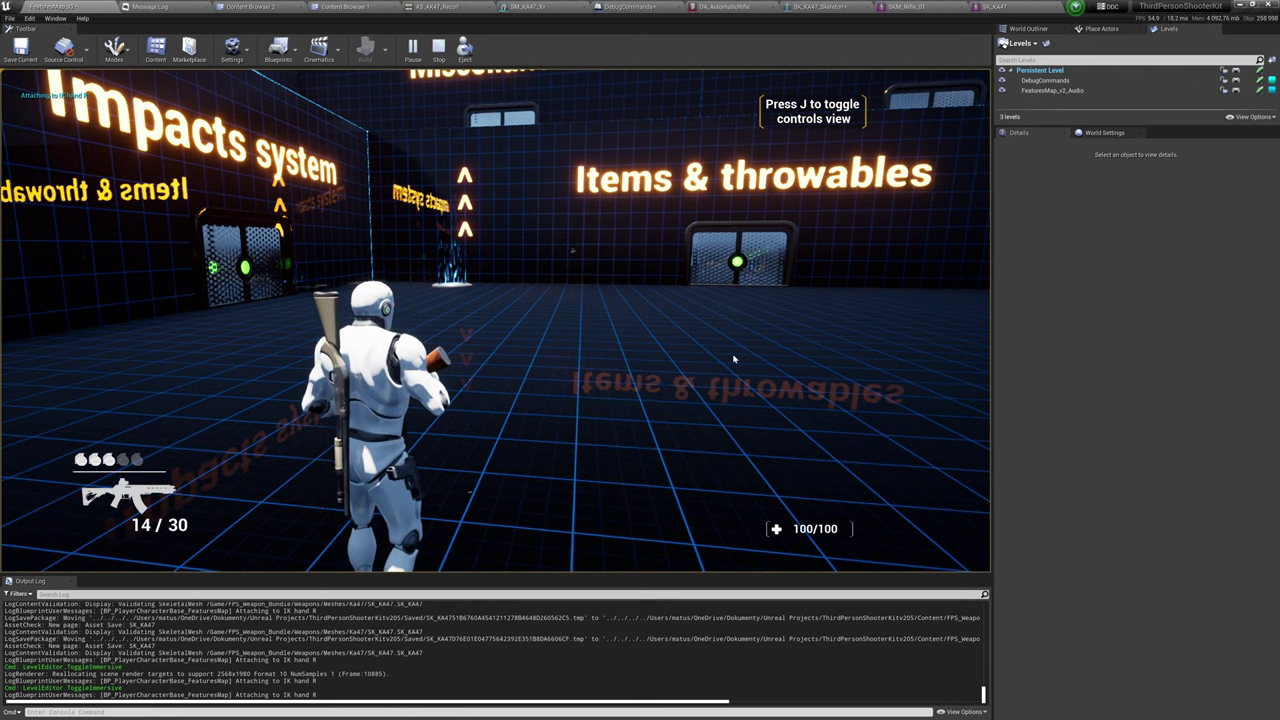
{"action": "key", "text": "Escape"}
Open the AK-47's weapon definition data asset and clear its property filter.
{"action": "left_click", "coordinate": [724, 7]}
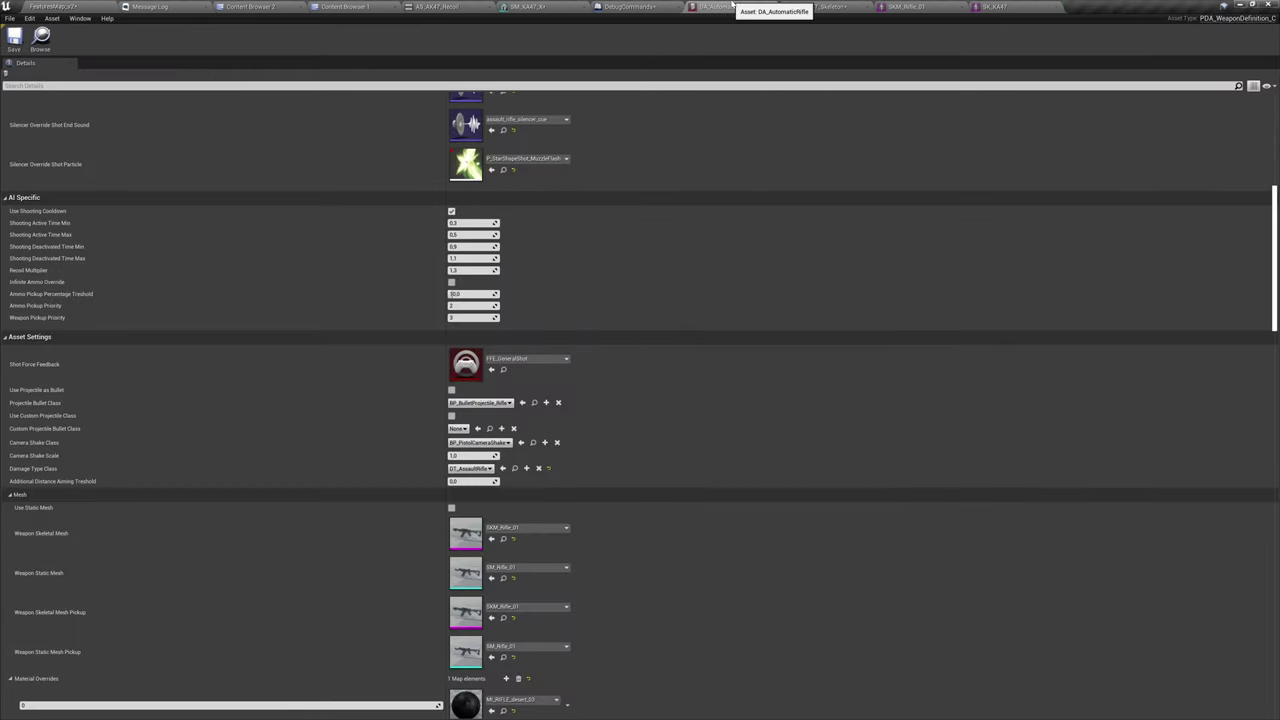
{"action": "scroll", "coordinate": [388, 486], "scroll_direction": "down", "scroll_amount": 1}
{"action": "scroll", "coordinate": [388, 486], "scroll_direction": "up", "scroll_amount": 1}
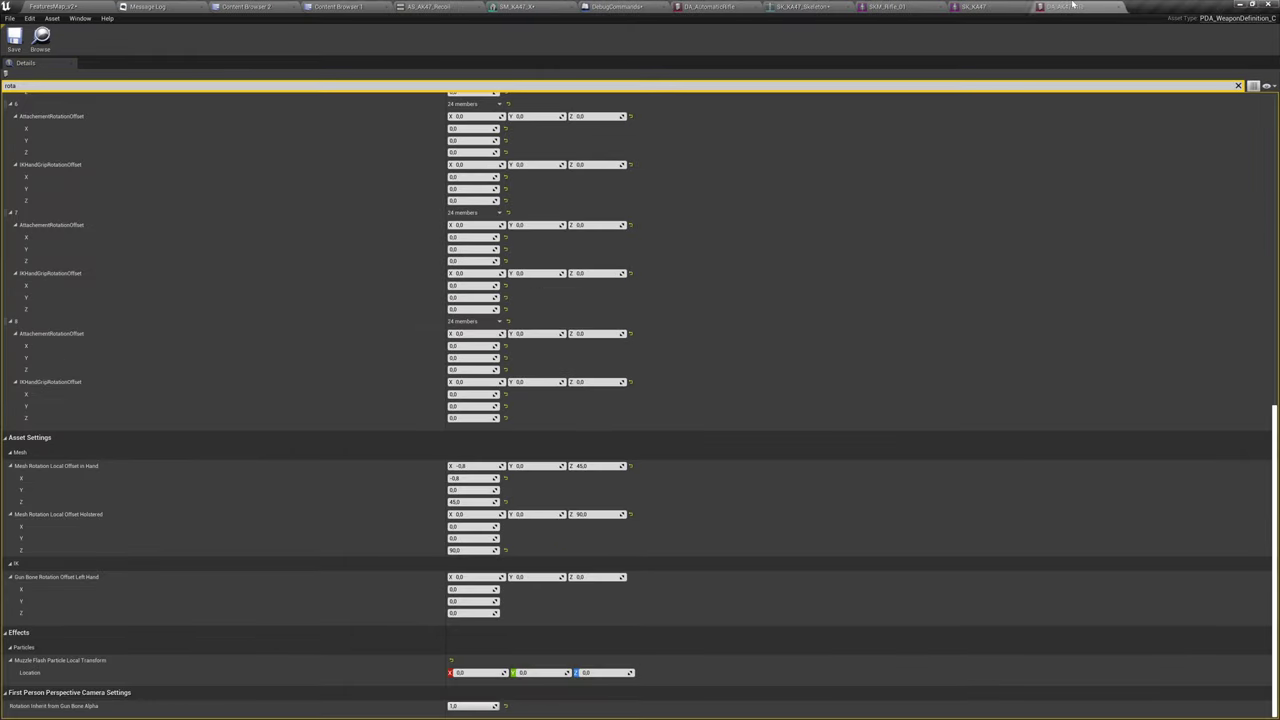
{"action": "scroll", "coordinate": [343, 520], "scroll_direction": "up", "scroll_amount": 5}
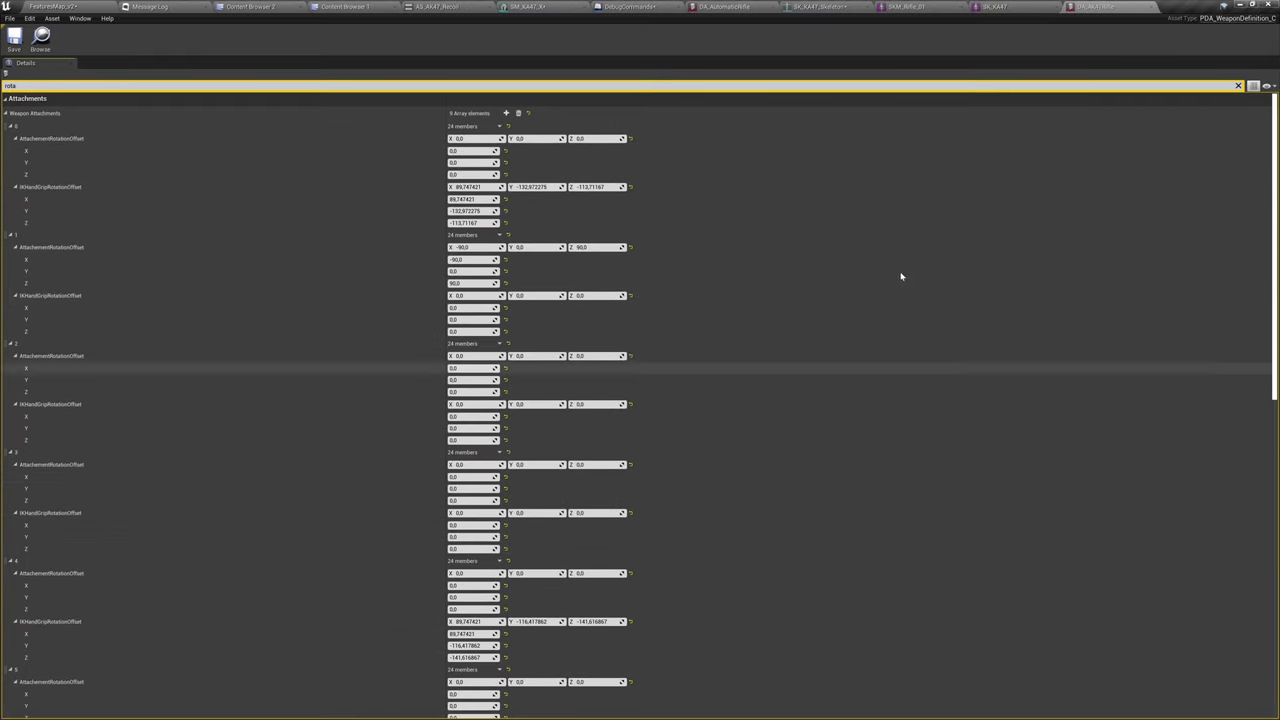
{"action": "left_click", "coordinate": [1238, 85]}
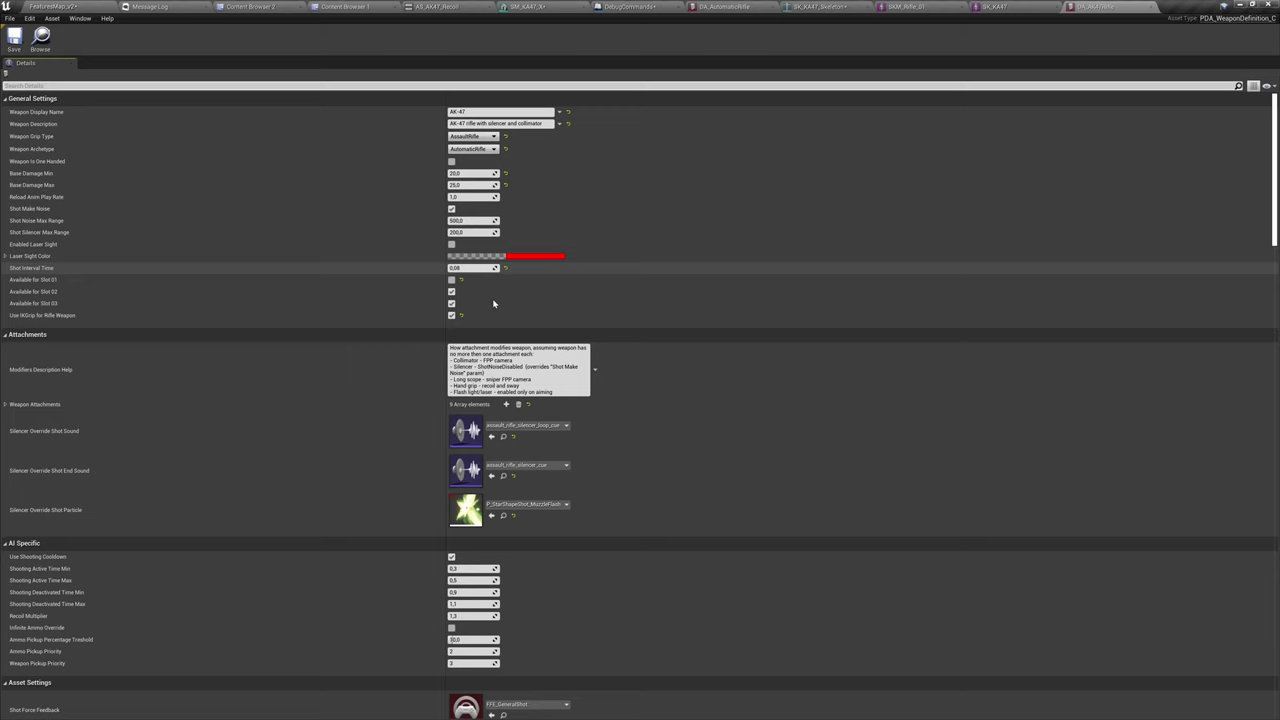
Look through the AK-47's Weapon Attachments entries and expand the CollimatorA entry at index 2.
{"action": "left_click", "coordinate": [223, 102]}
{"action": "left_click", "coordinate": [203, 114]}
{"action": "left_click", "coordinate": [203, 114]}
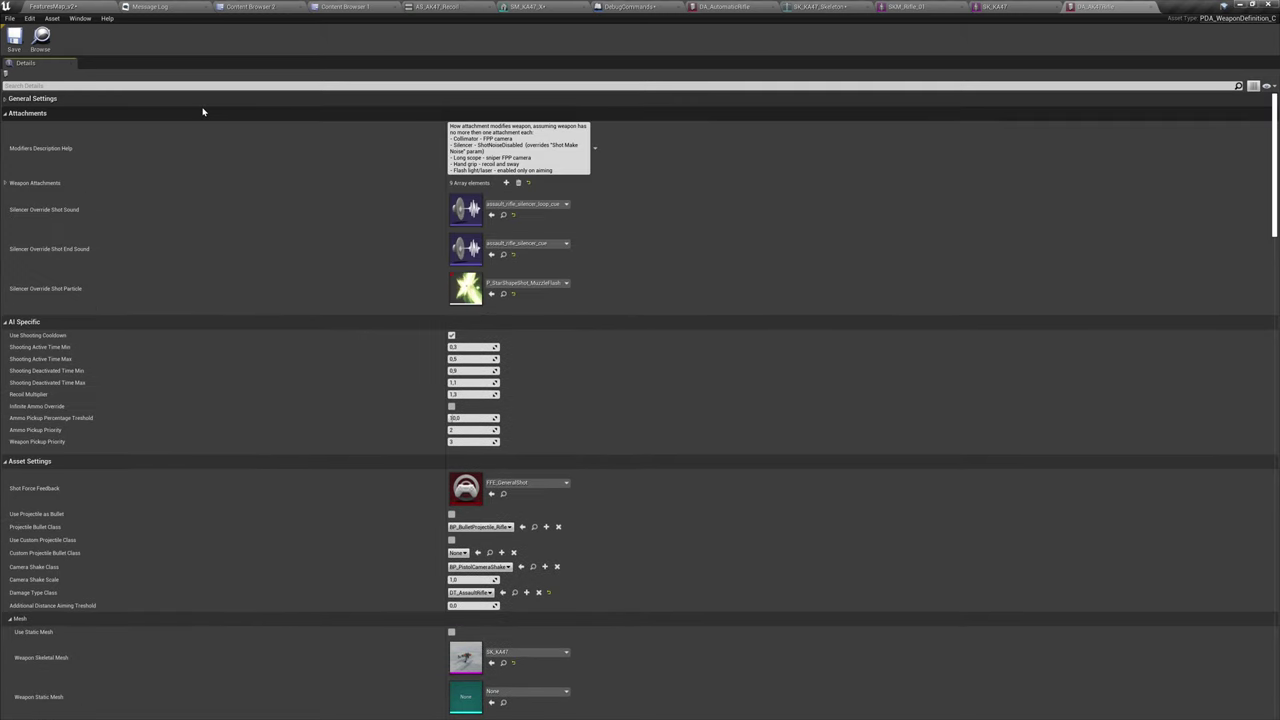
{"action": "left_click", "coordinate": [195, 184]}
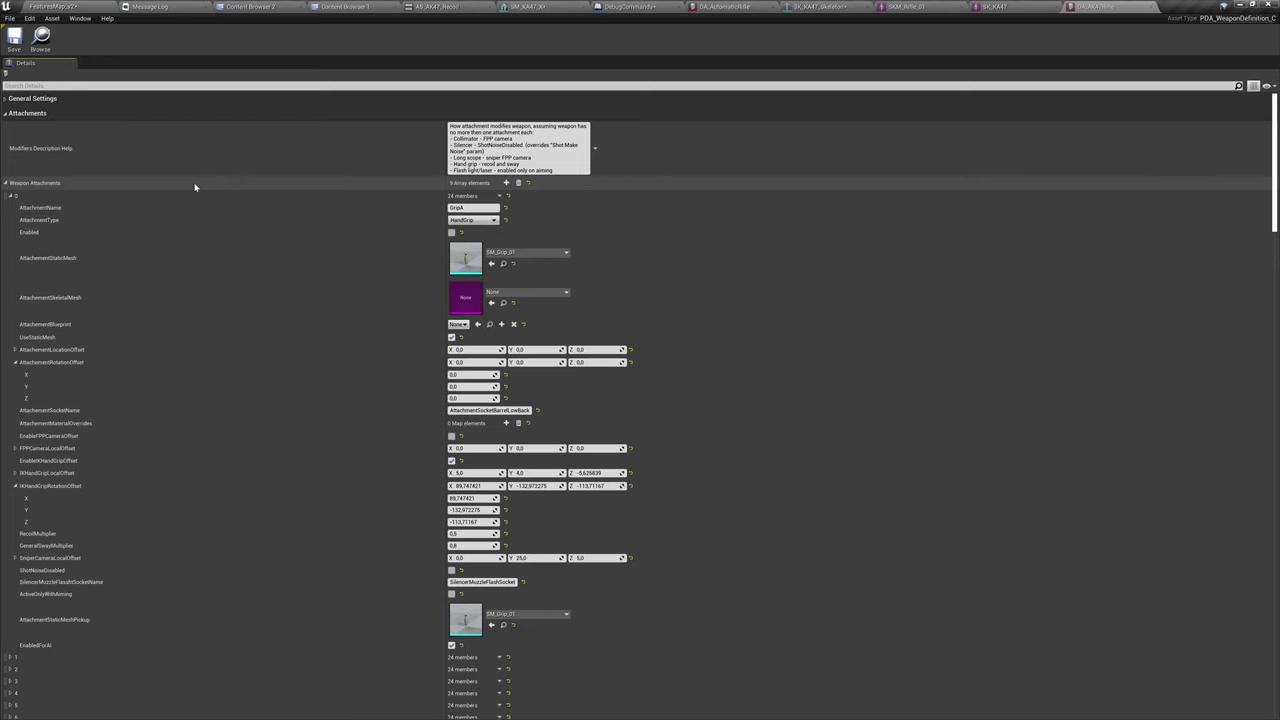
{"action": "left_click", "coordinate": [201, 195]}
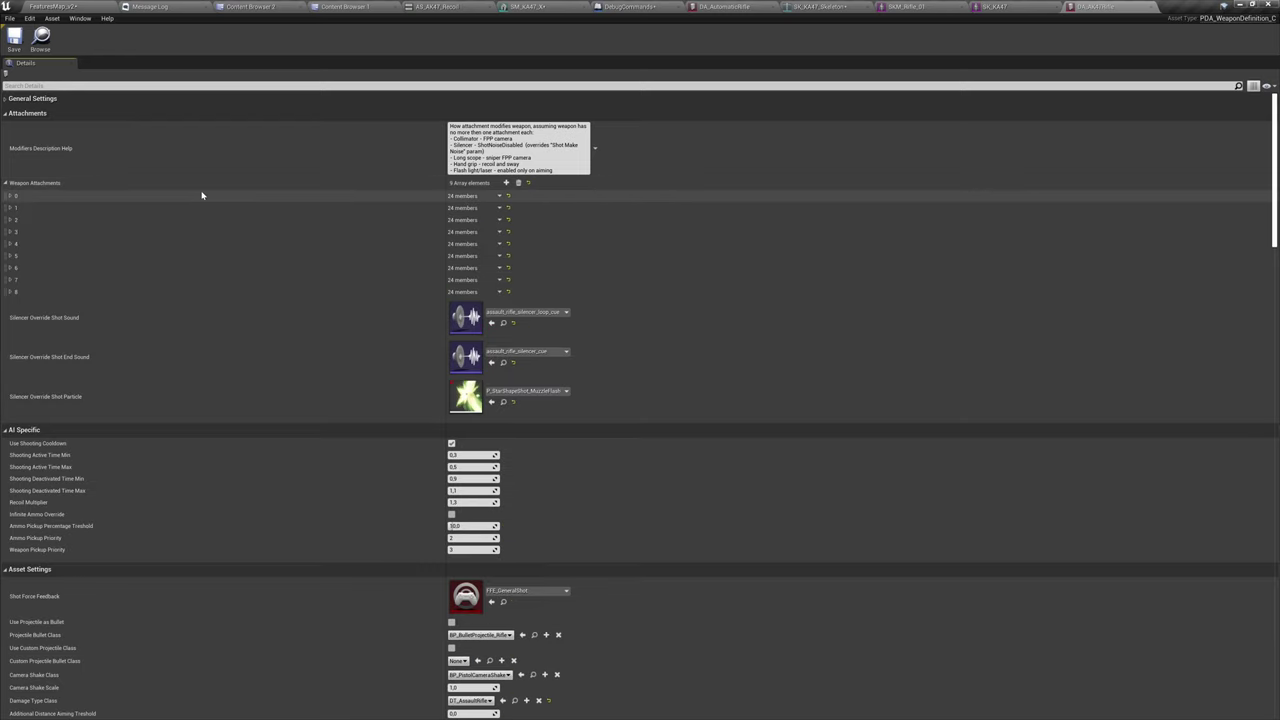
{"action": "left_click", "coordinate": [201, 195]}
{"action": "left_click", "coordinate": [199, 198]}
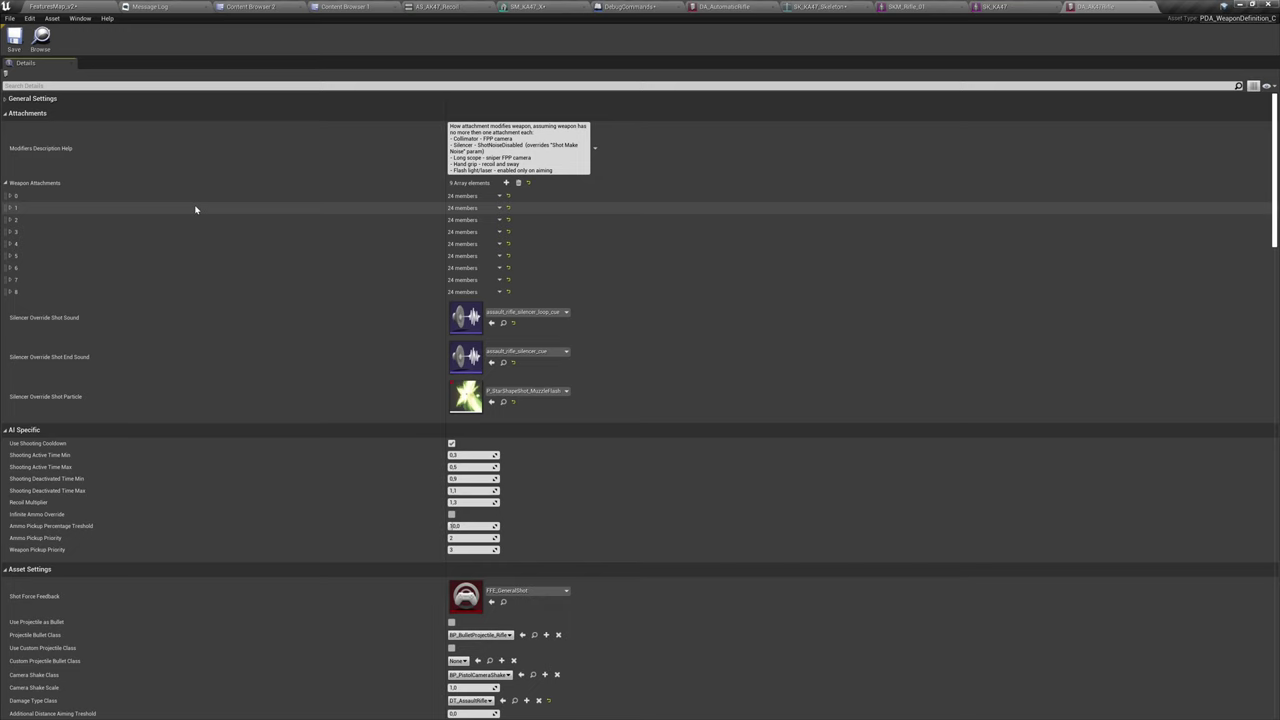
{"action": "left_click", "coordinate": [194, 208]}
{"action": "left_click", "coordinate": [194, 208]}
{"action": "left_click", "coordinate": [196, 220]}
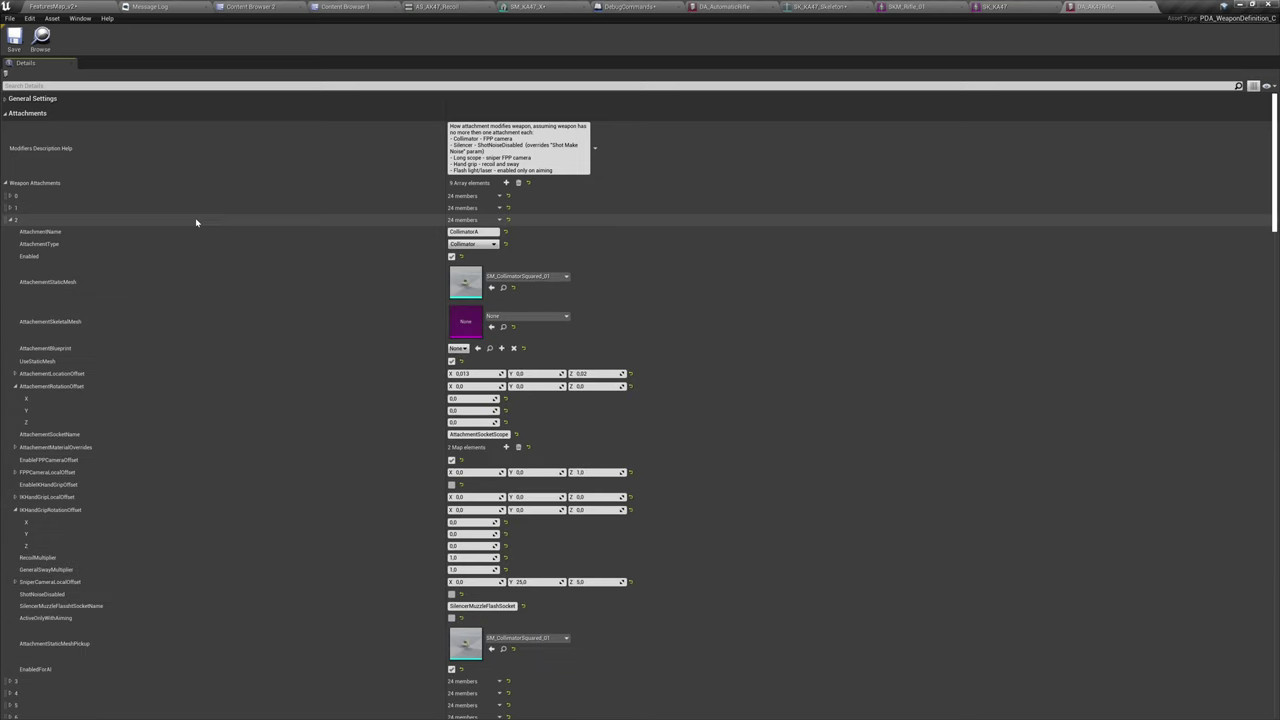
{"action": "scroll", "coordinate": [254, 313], "scroll_direction": "down", "scroll_amount": 3}
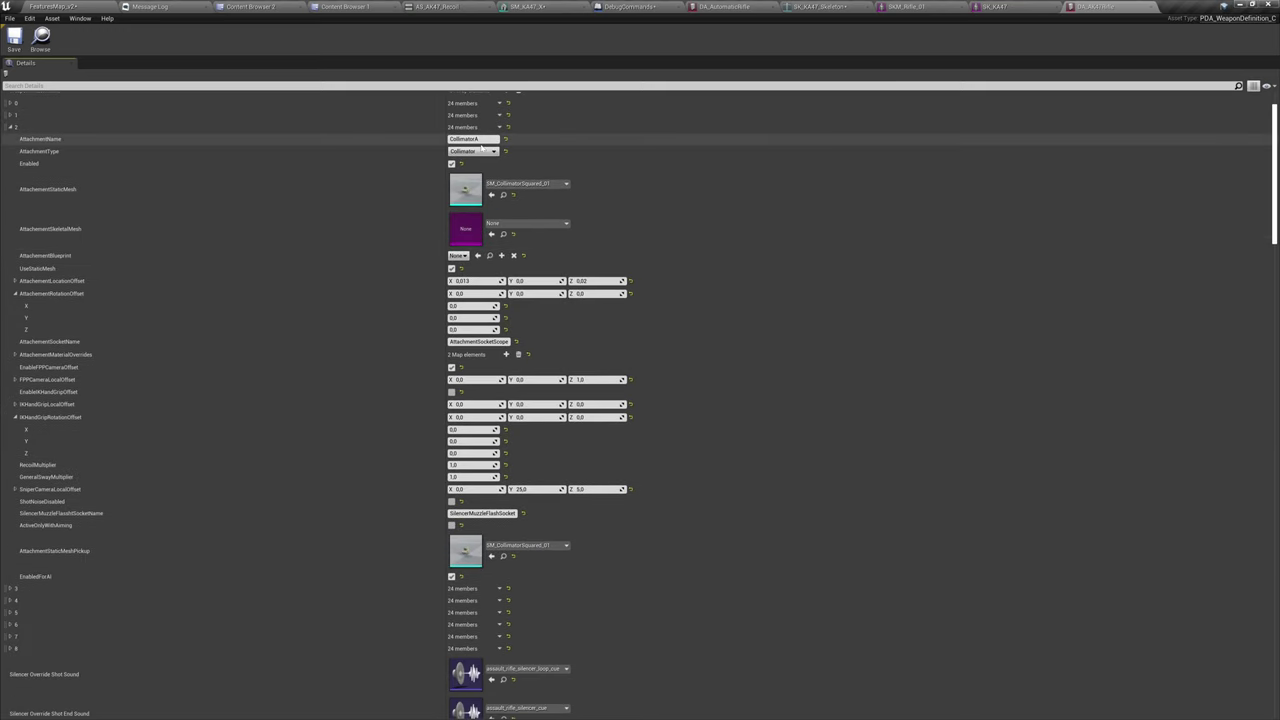
Copy the CollimatorA attachment entry, disable the original and collapse it.
{"action": "right_click", "coordinate": [30, 128]}
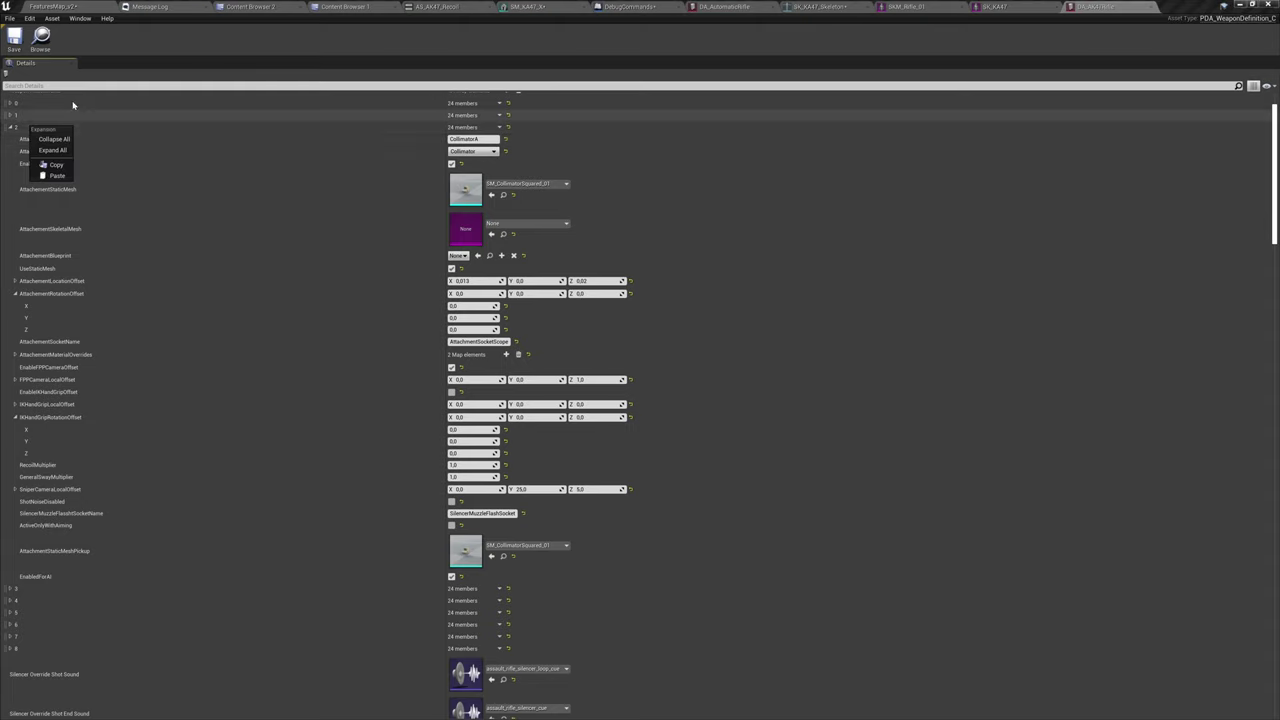
{"action": "left_click", "coordinate": [56, 165]}
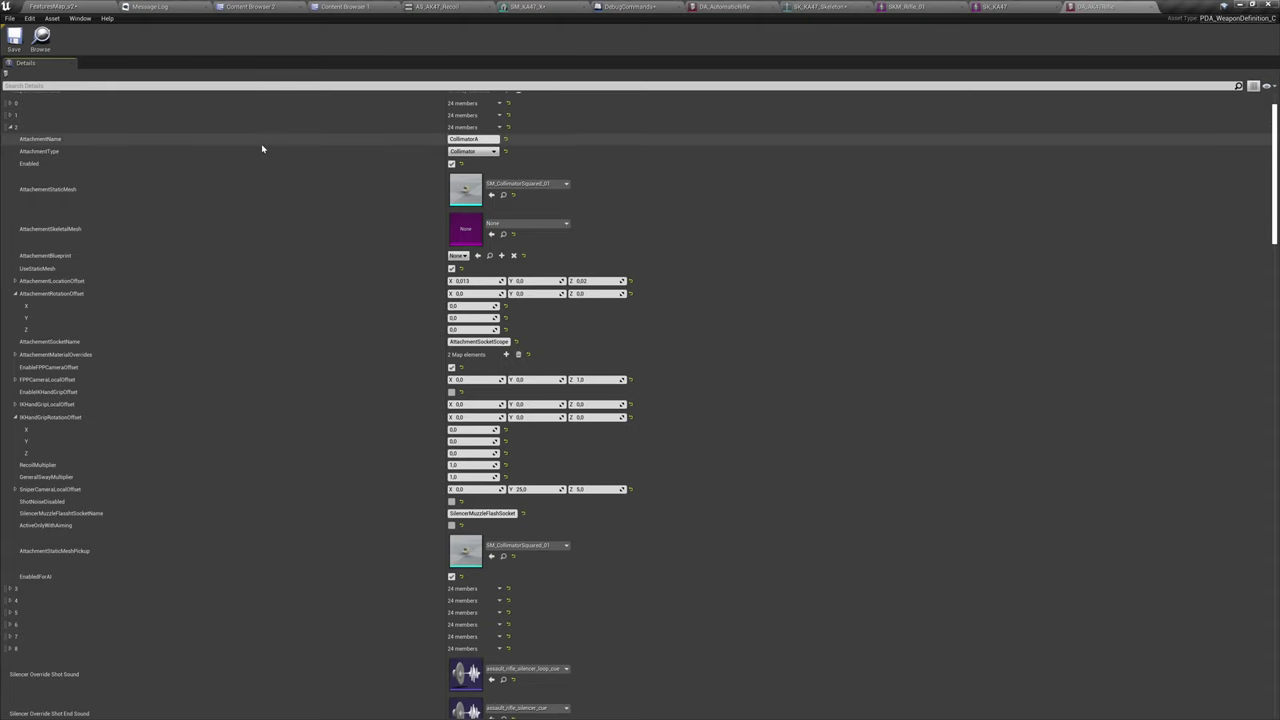
{"action": "left_click", "coordinate": [451, 163]}
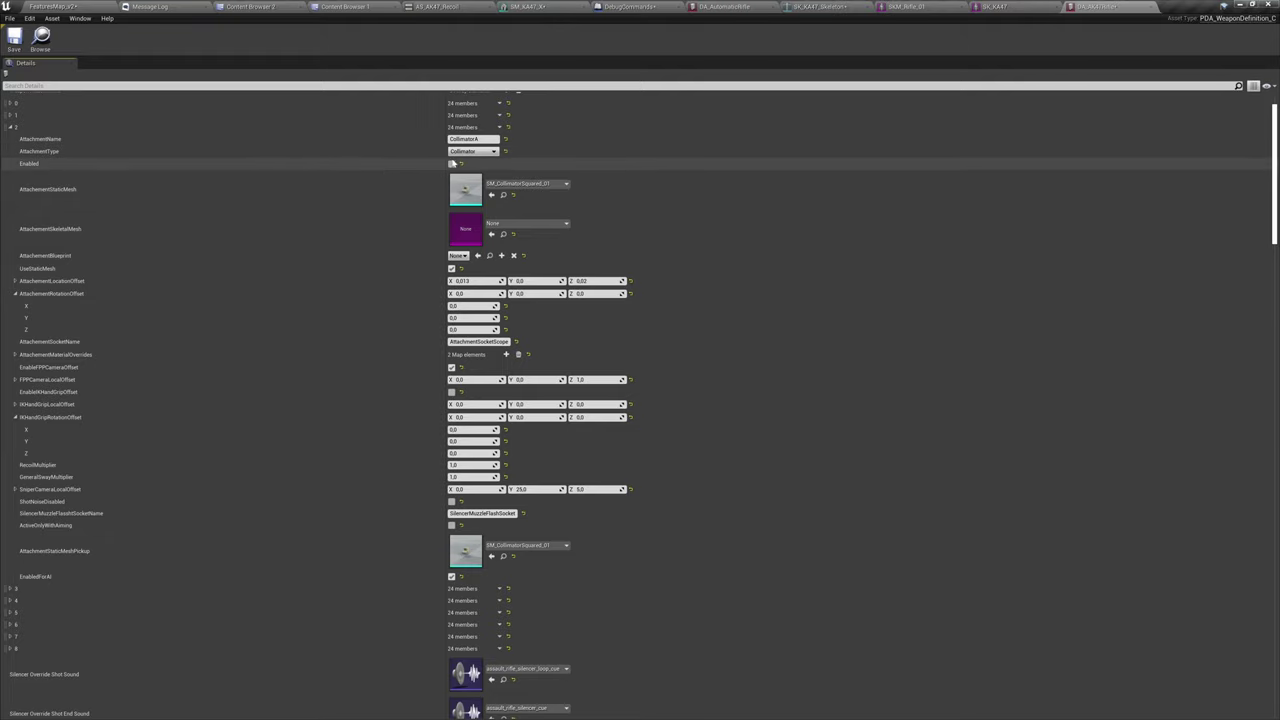
{"action": "left_click", "coordinate": [323, 127]}
{"action": "scroll", "coordinate": [318, 131], "scroll_direction": "up", "scroll_amount": 2}
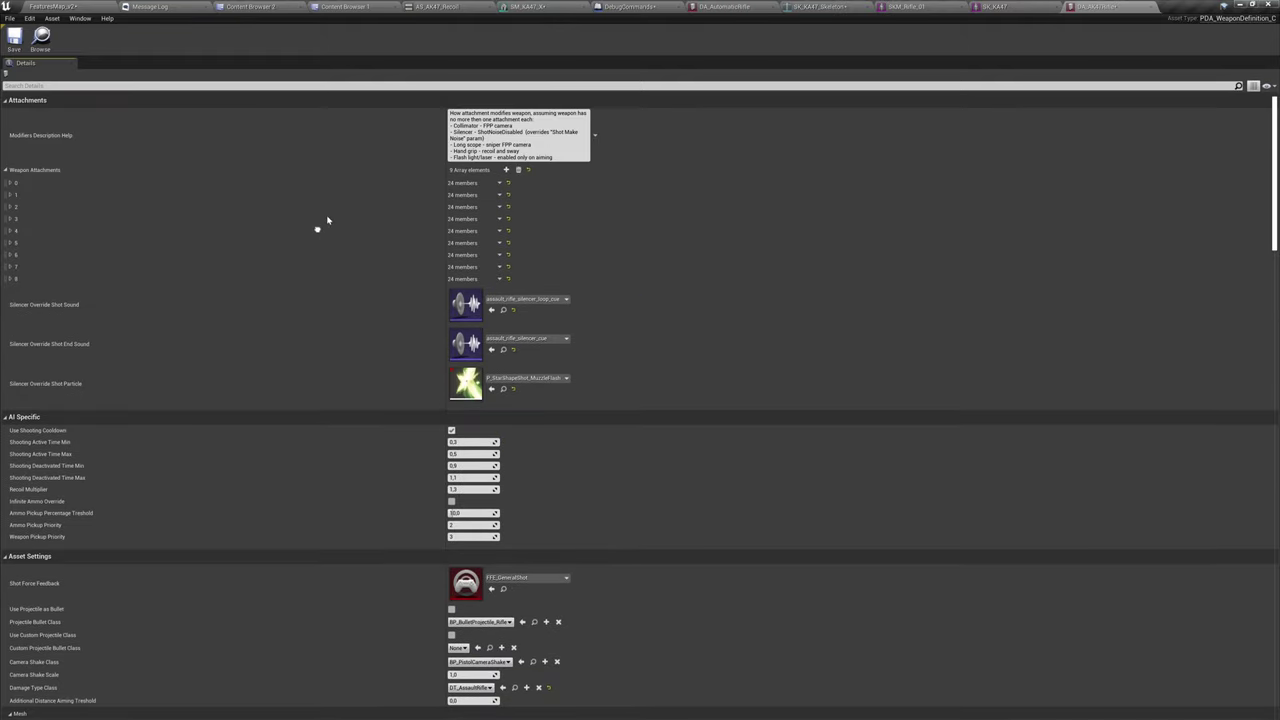
Add a new element to the AK-47's Weapon Attachments array and expand its settings at index 9.
{"action": "left_click", "coordinate": [505, 169]}
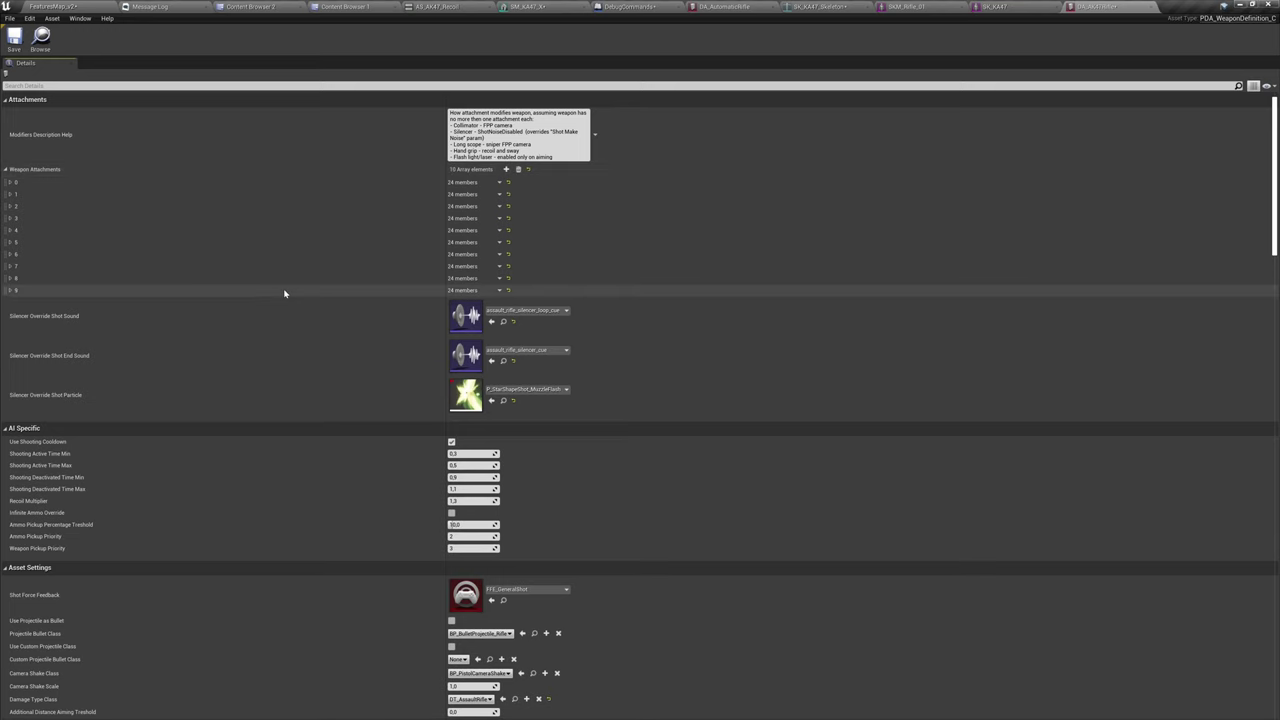
{"action": "left_click", "coordinate": [283, 291]}
{"action": "scroll", "coordinate": [290, 400], "scroll_direction": "down", "scroll_amount": 3}
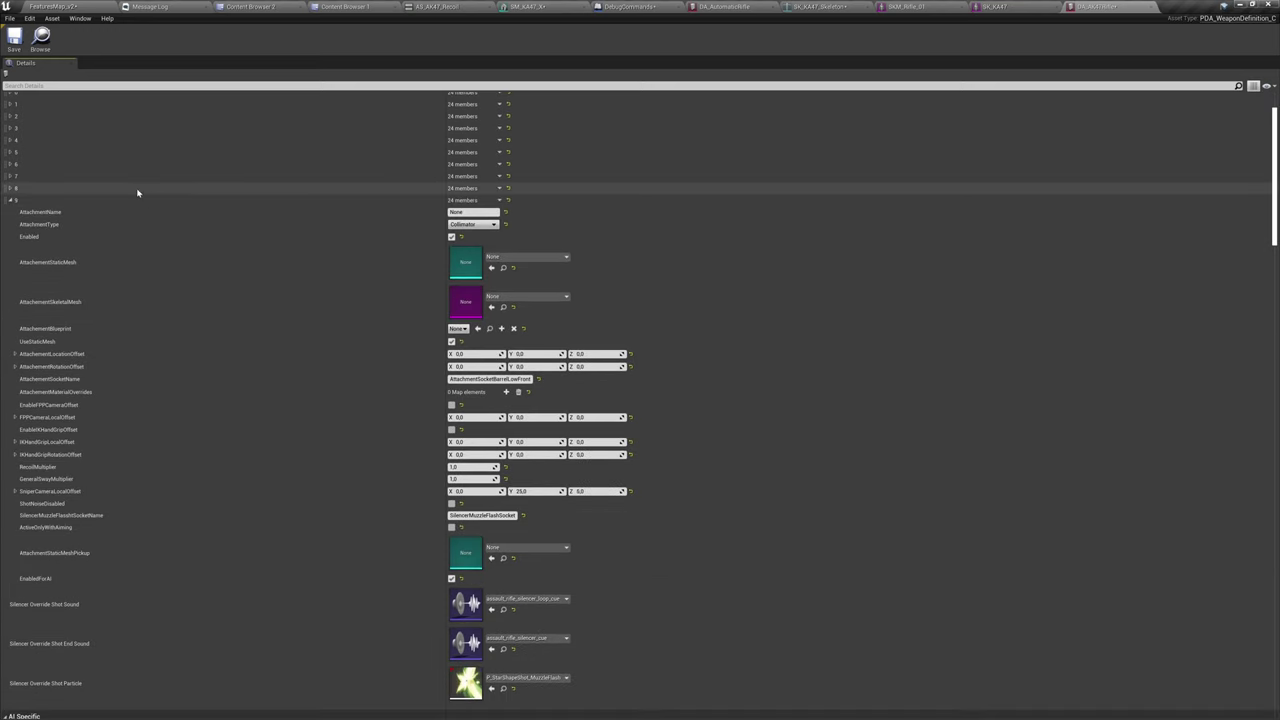
{"action": "scroll", "coordinate": [200, 205], "scroll_direction": "up", "scroll_amount": 2}
{"action": "left_click", "coordinate": [168, 205]}
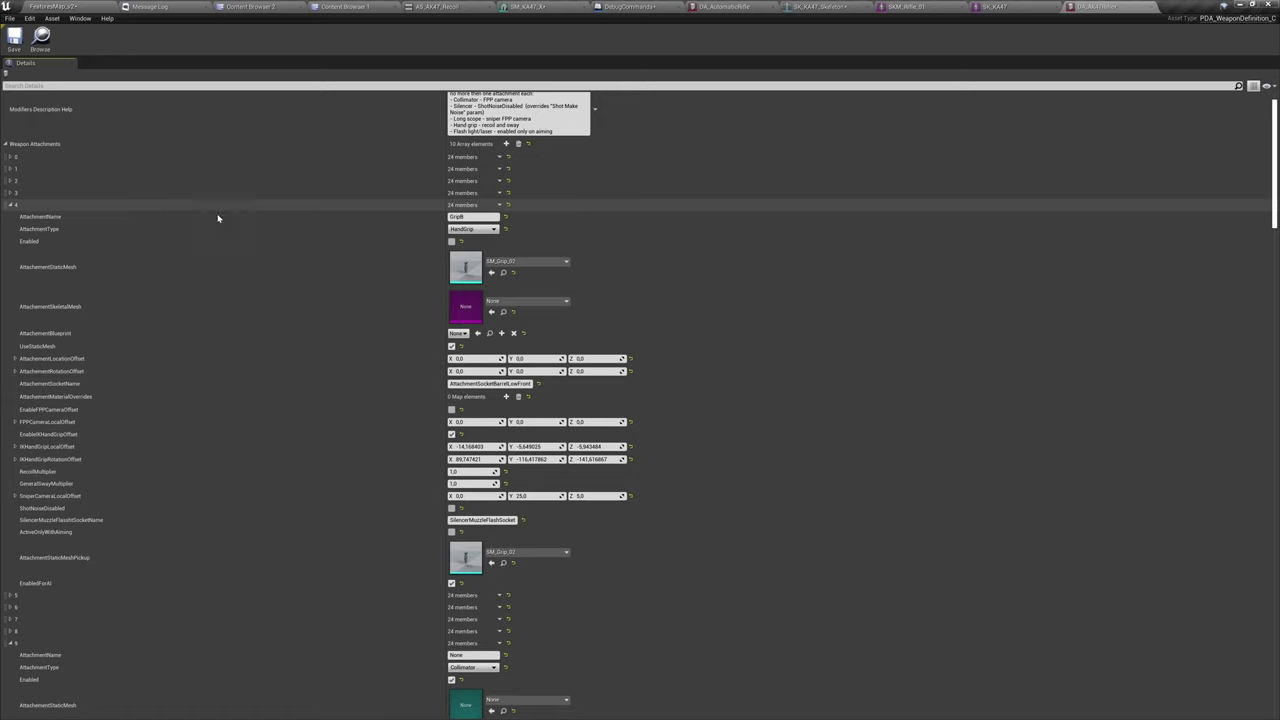
{"action": "left_click", "coordinate": [214, 205]}
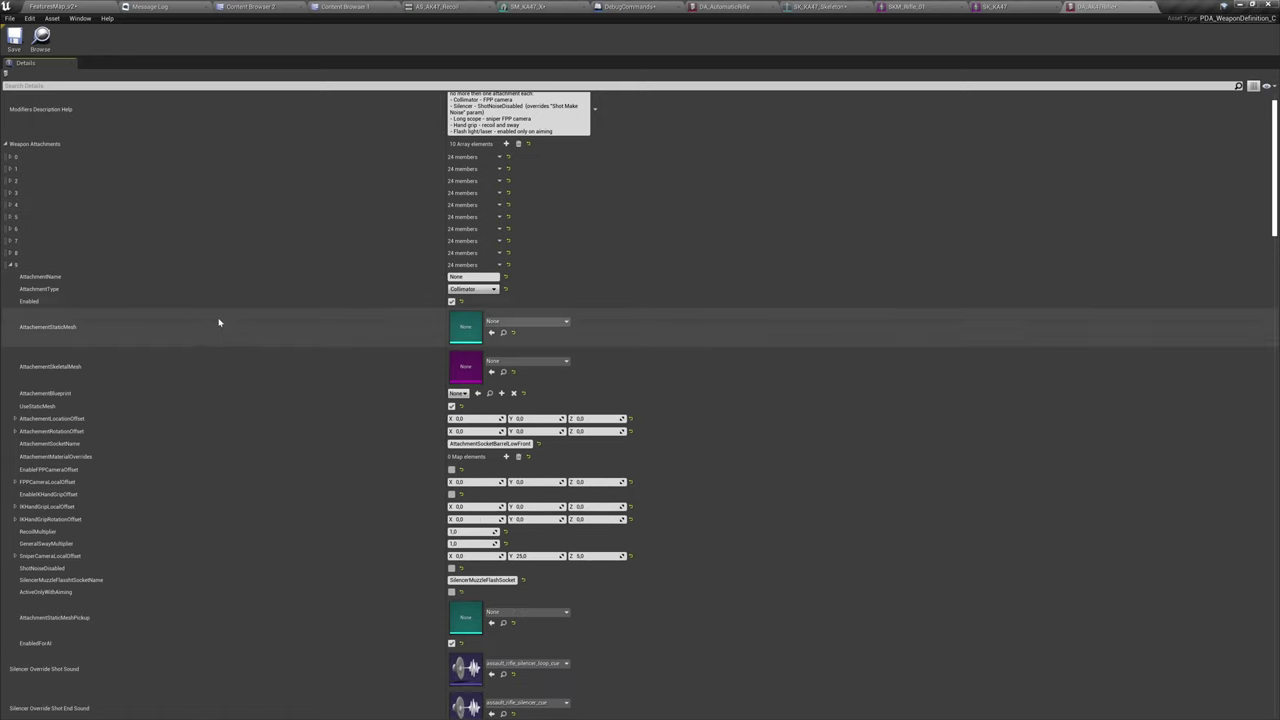
Paste the copied collimator settings into the new Weapon Attachments element at index 9 and name it CollimatorAK47.
{"action": "left_click", "coordinate": [276, 230]}
{"action": "left_click", "coordinate": [276, 230]}
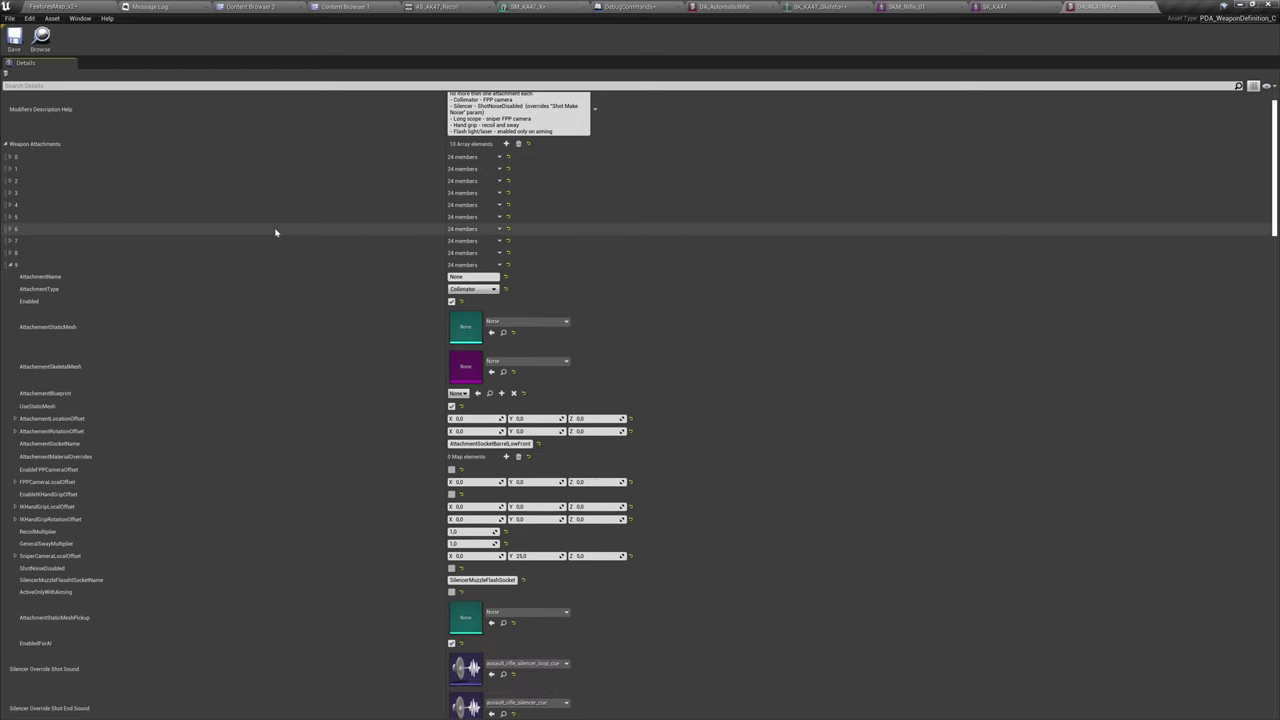
{"action": "scroll", "coordinate": [271, 251], "scroll_direction": "down", "scroll_amount": 3}
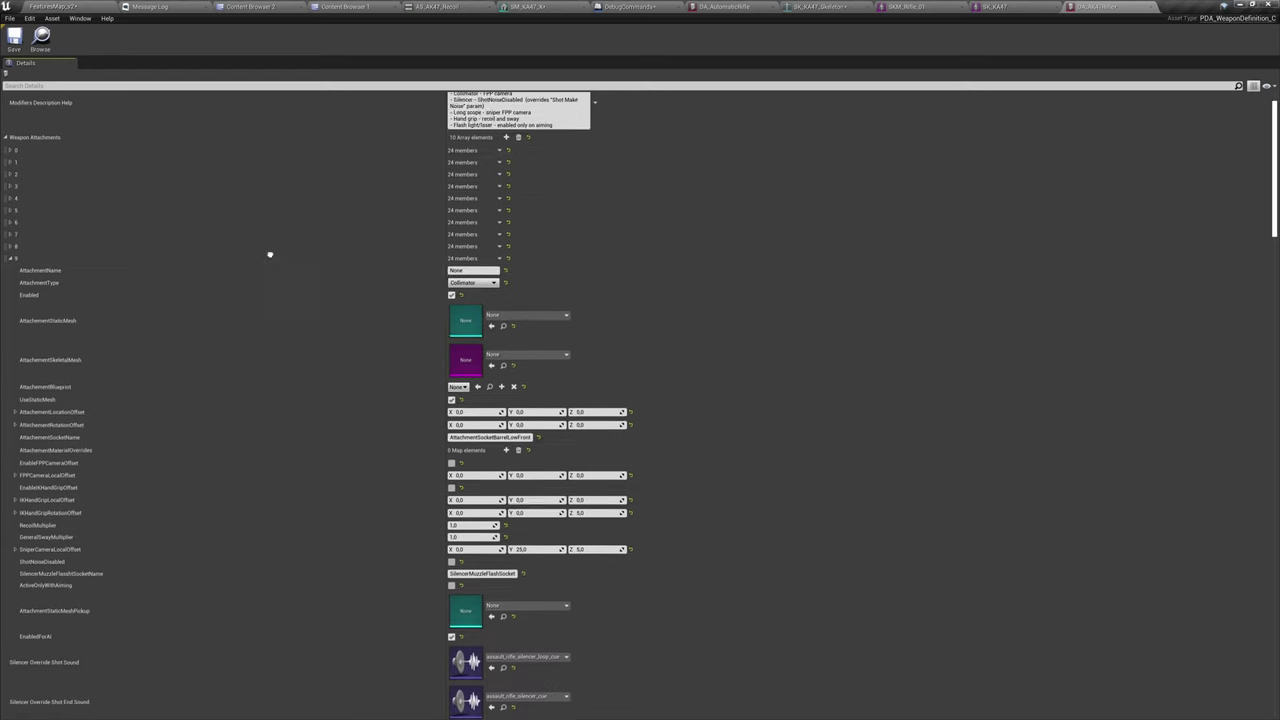
{"action": "right_click", "coordinate": [238, 181]}
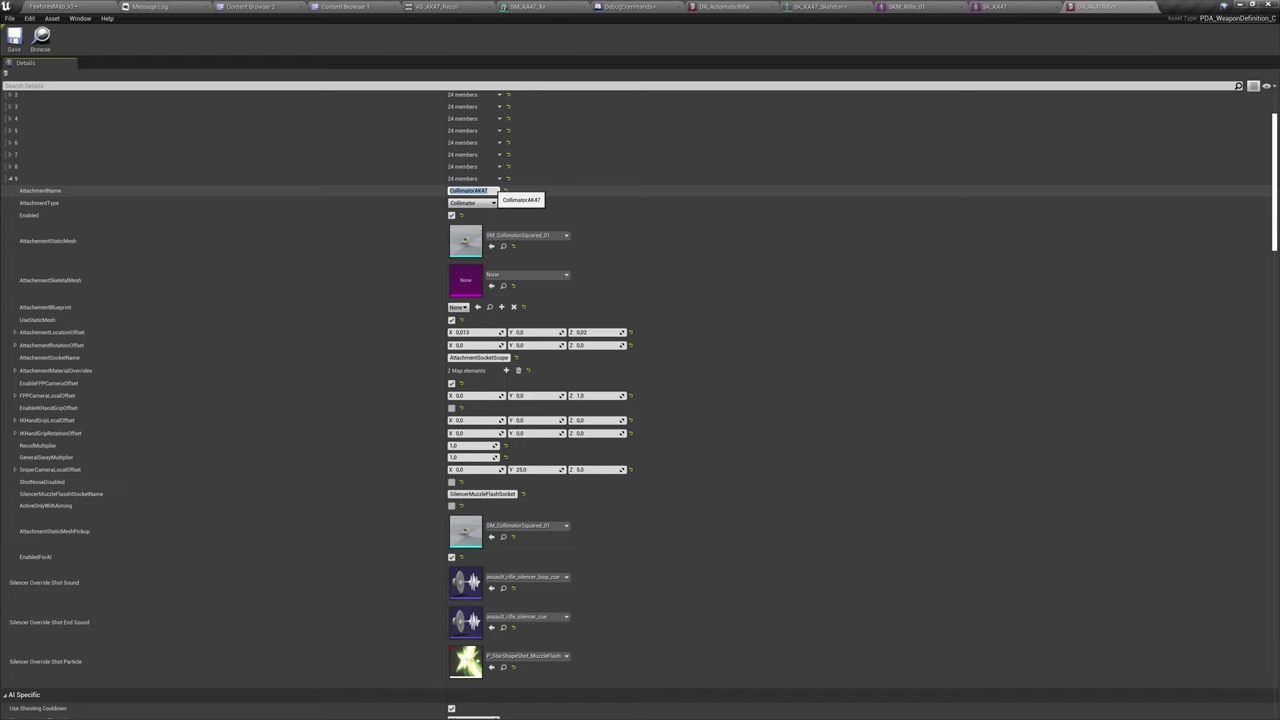
{"action": "left_click", "coordinate": [567, 235]}
{"action": "left_click", "coordinate": [567, 235]}
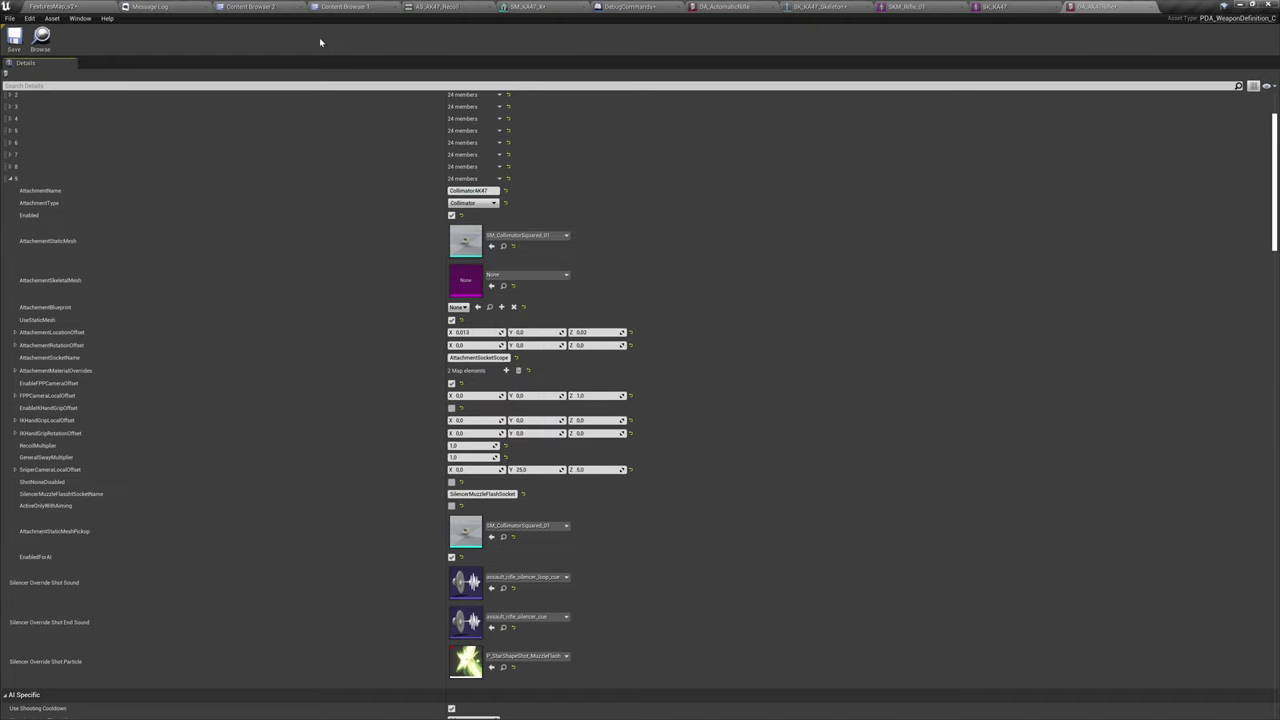
Rename the index 9 attachment to SightAK47 and assign the SM_T4_Sight mesh from the Accessories folder as its static mesh.
{"action": "left_click", "coordinate": [345, 6]}
{"action": "left_click", "coordinate": [728, 129]}
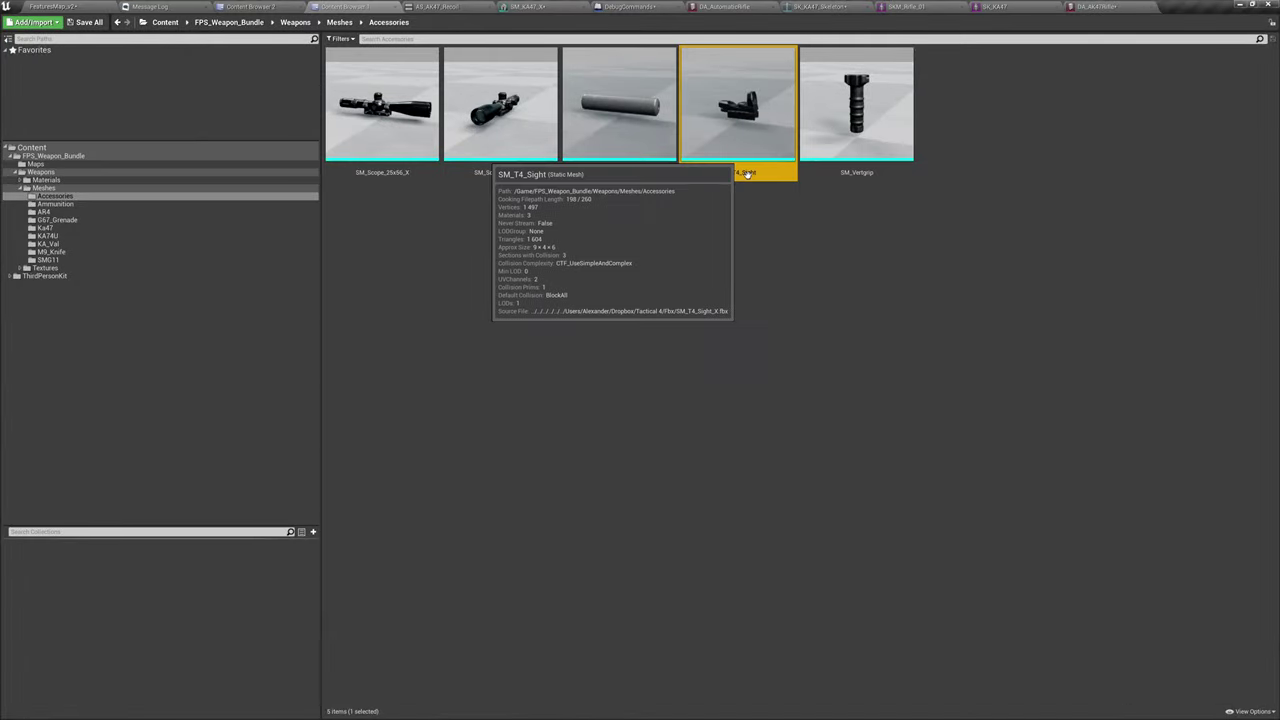
{"action": "left_click", "coordinate": [1097, 7]}
{"action": "left_click_drag", "start_coordinate": [489, 190], "coordinate": [269, 151]}
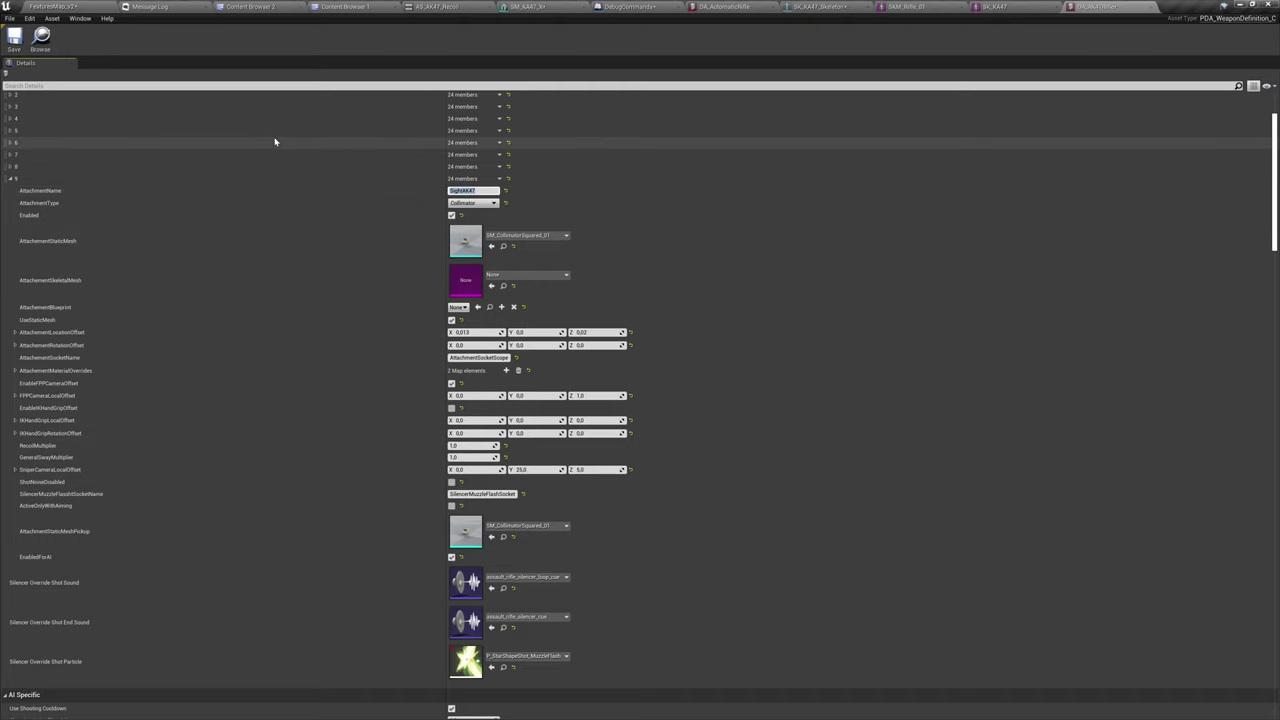
{"action": "right_click_drag", "start_coordinate": [606, 220], "coordinate": [570, 214]}
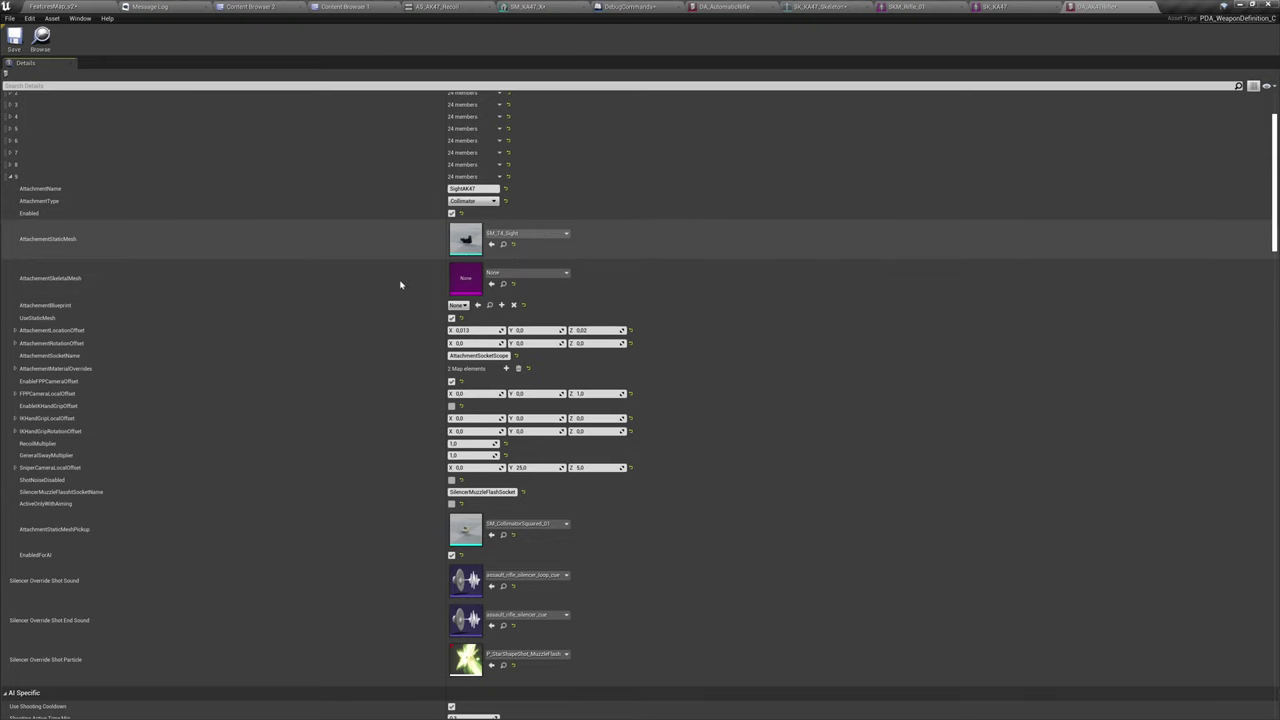
{"action": "scroll", "coordinate": [399, 268], "scroll_direction": "down", "scroll_amount": 1}
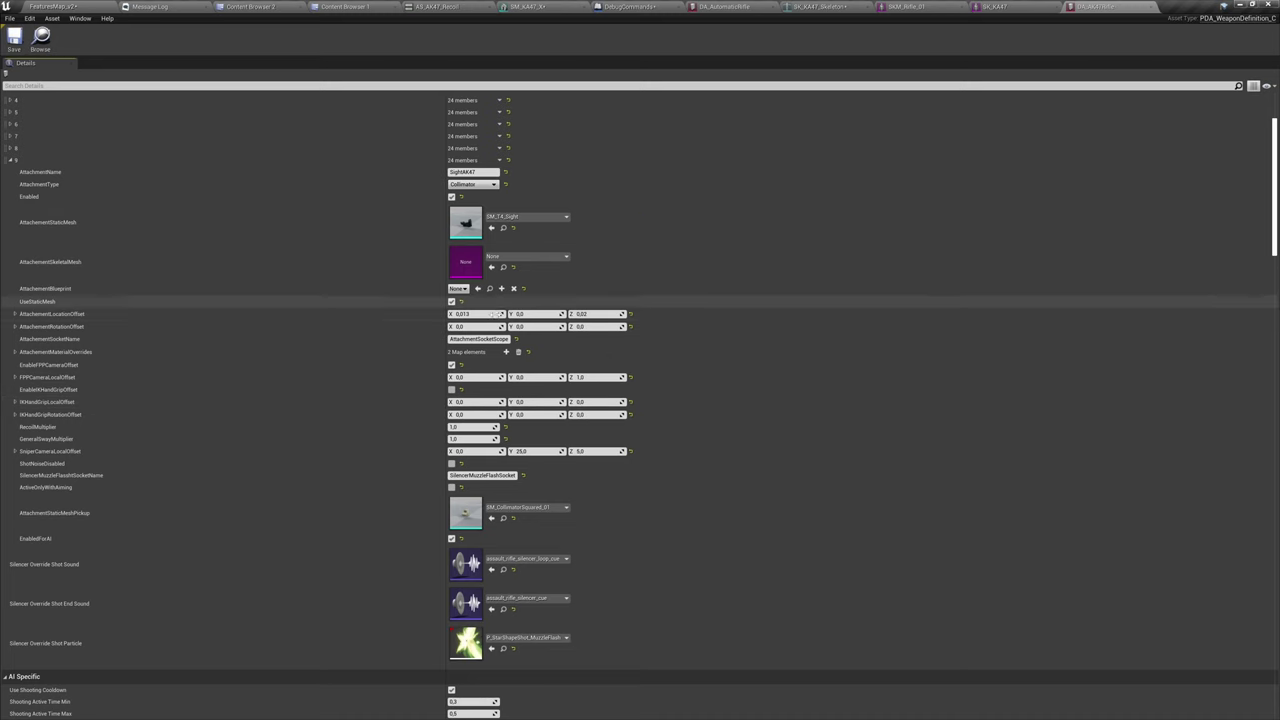
Play-test the level briefly, set the SightAK47 attachment's rotation offset Z to 90, and save the weapon definition.
{"action": "left_click", "coordinate": [62, 7]}
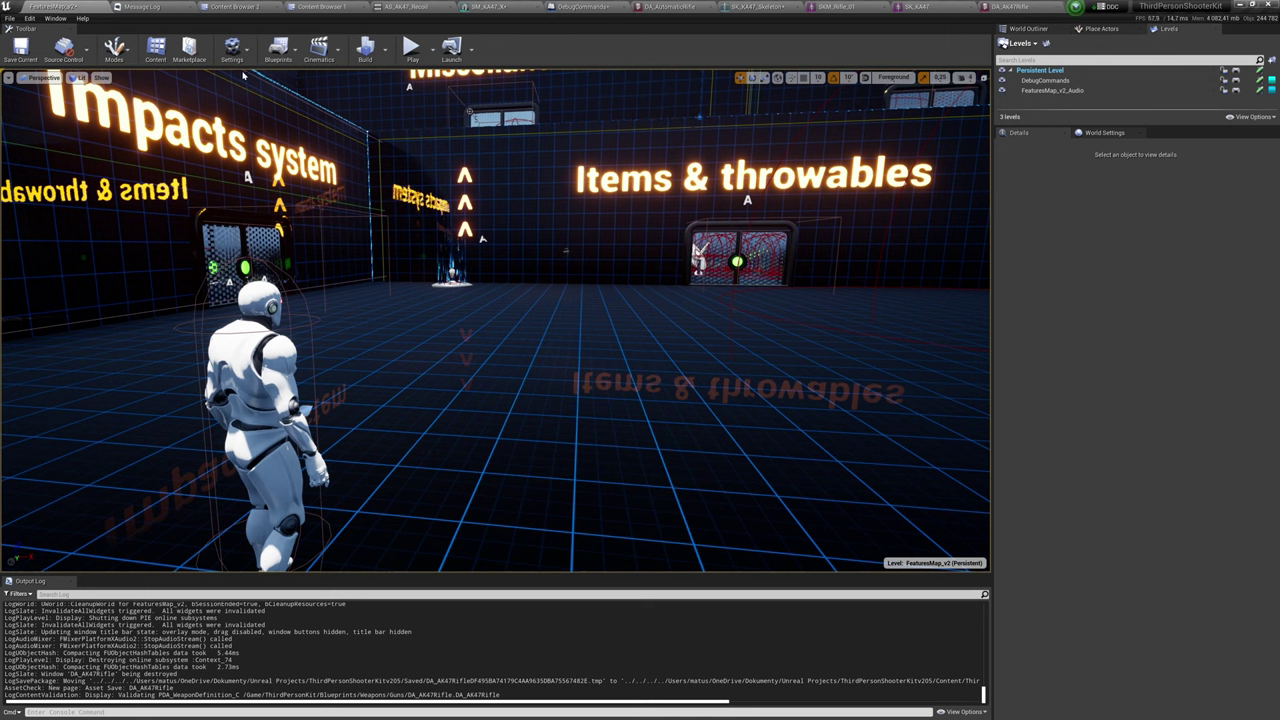
{"action": "left_click", "coordinate": [411, 47]}
{"action": "left_click", "coordinate": [489, 308]}
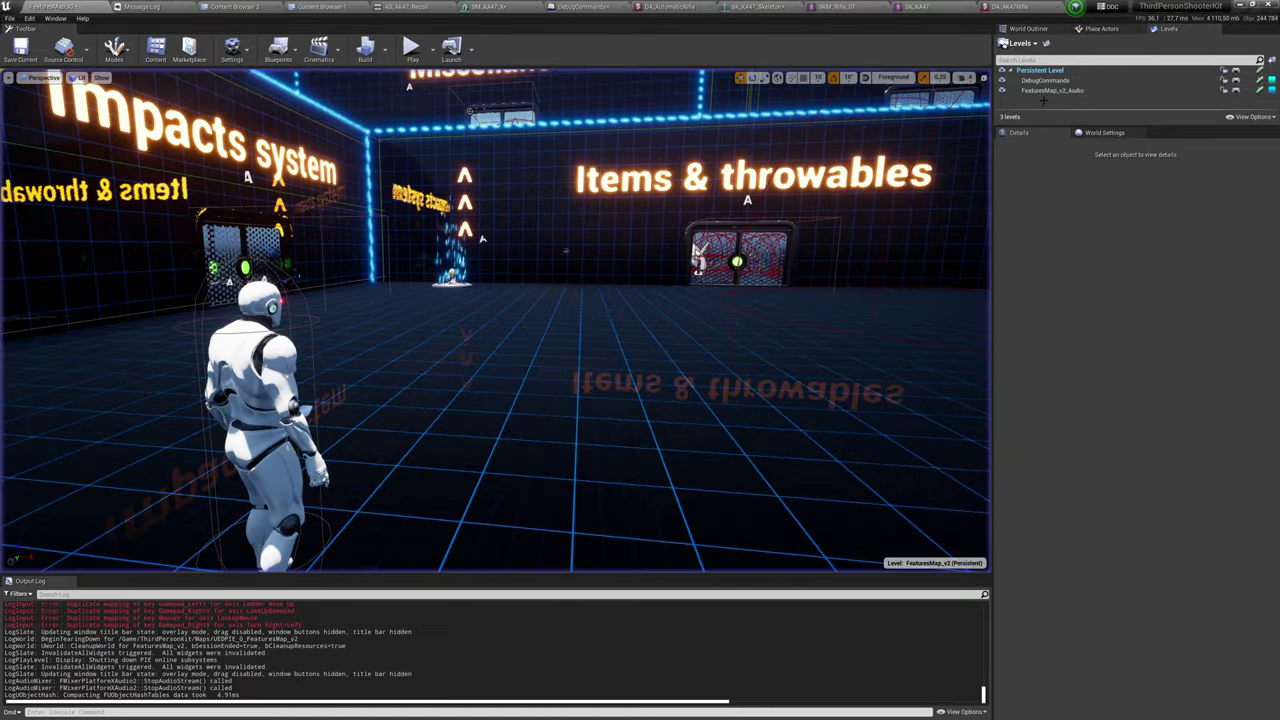
{"action": "key", "text": "shift+F1"}
{"action": "left_click", "coordinate": [1036, 6]}
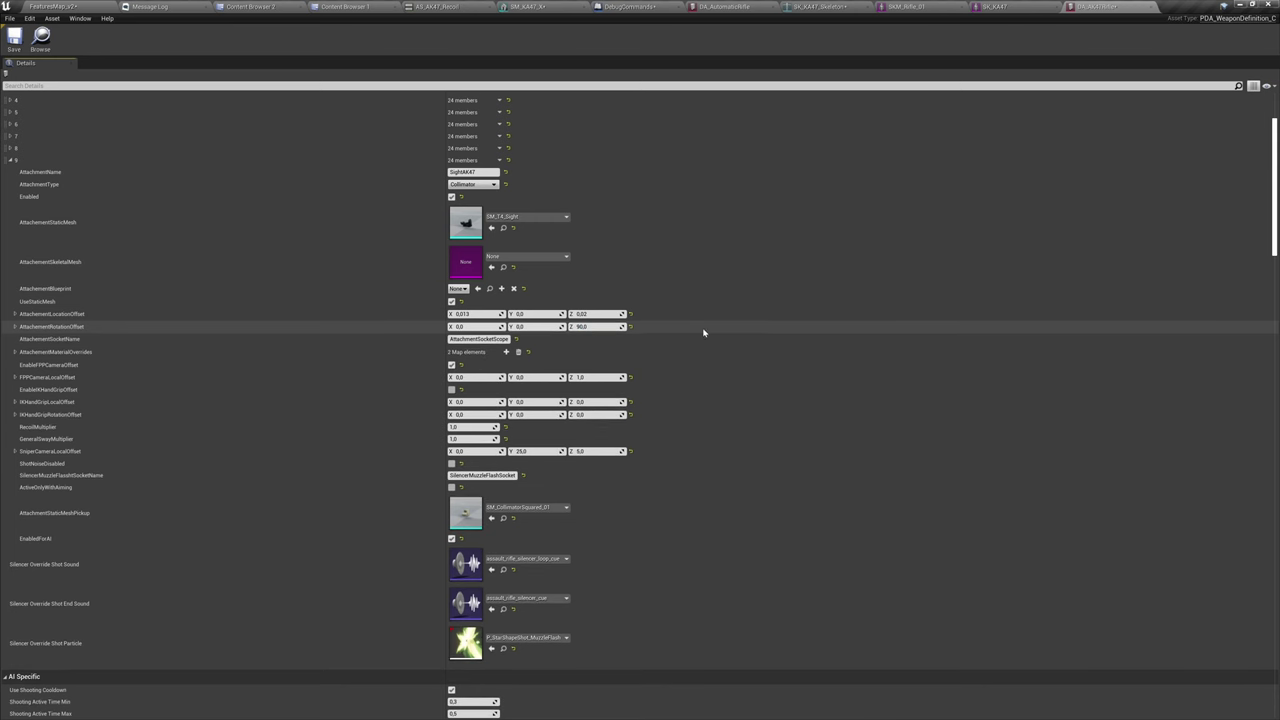
{"action": "key", "text": "ctrl+s"}
Play the FeaturesMap_v2 level again and aim the AK-47 to check the new sight in the aiming views.
{"action": "left_click", "coordinate": [85, 7]}
{"action": "key", "text": "alt+p"}
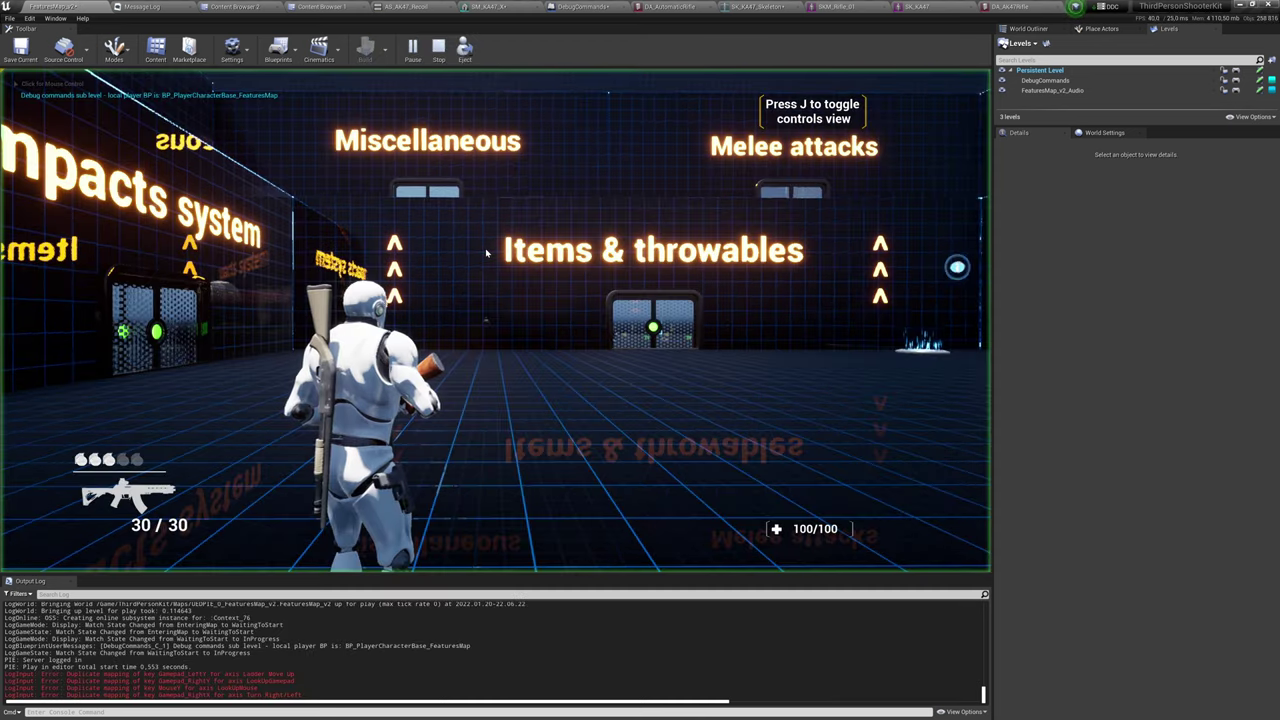
{"action": "right_click", "coordinate": [495, 320]}
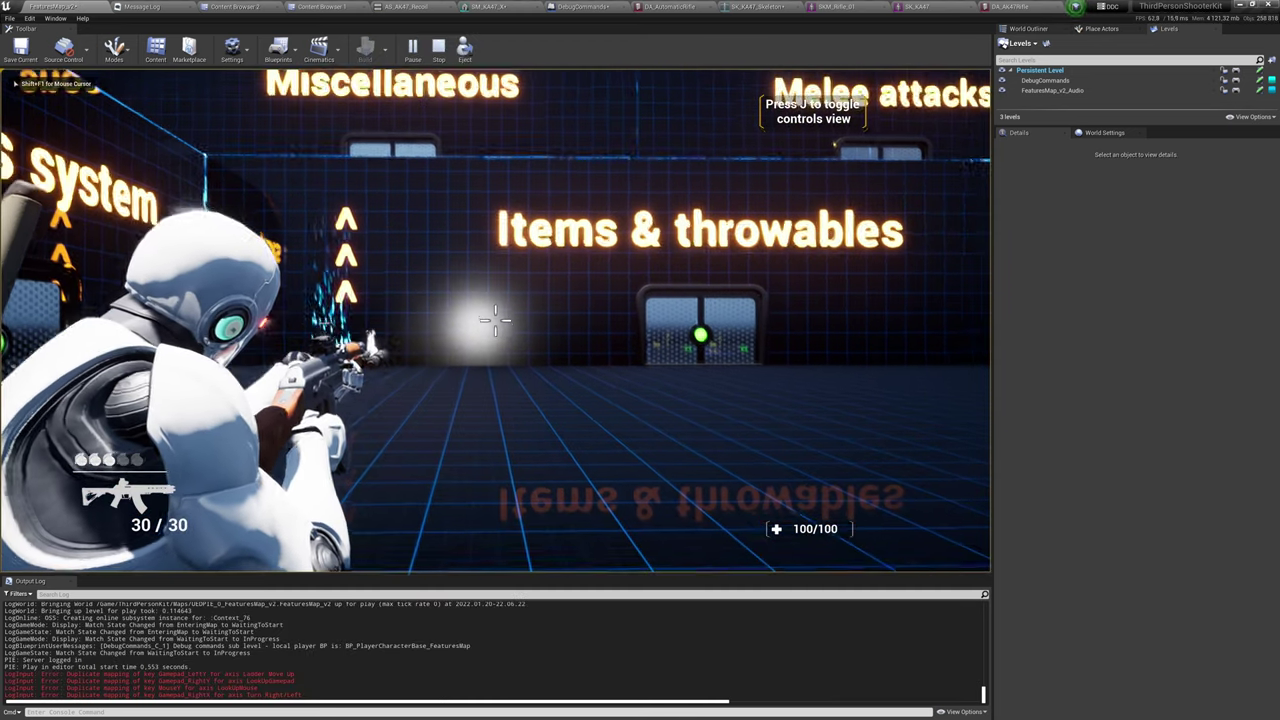
{"action": "right_click", "coordinate": [495, 320]}
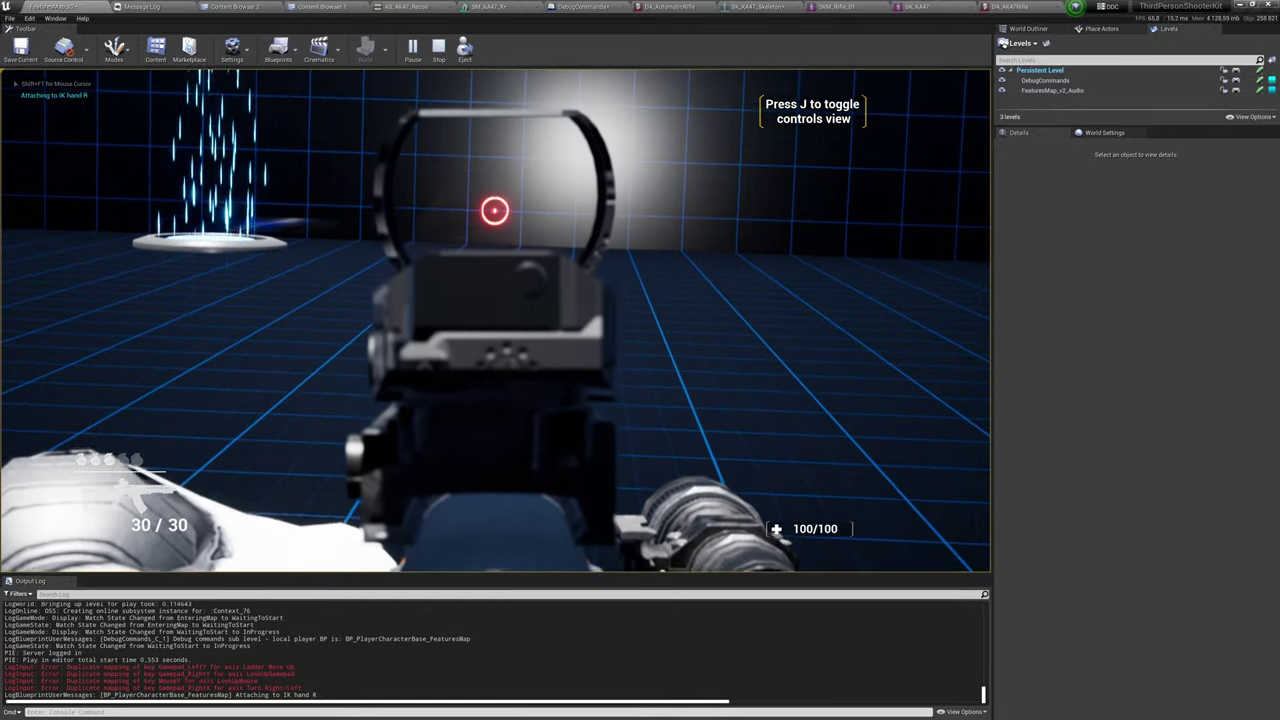
{"action": "right_click", "coordinate": [495, 320]}
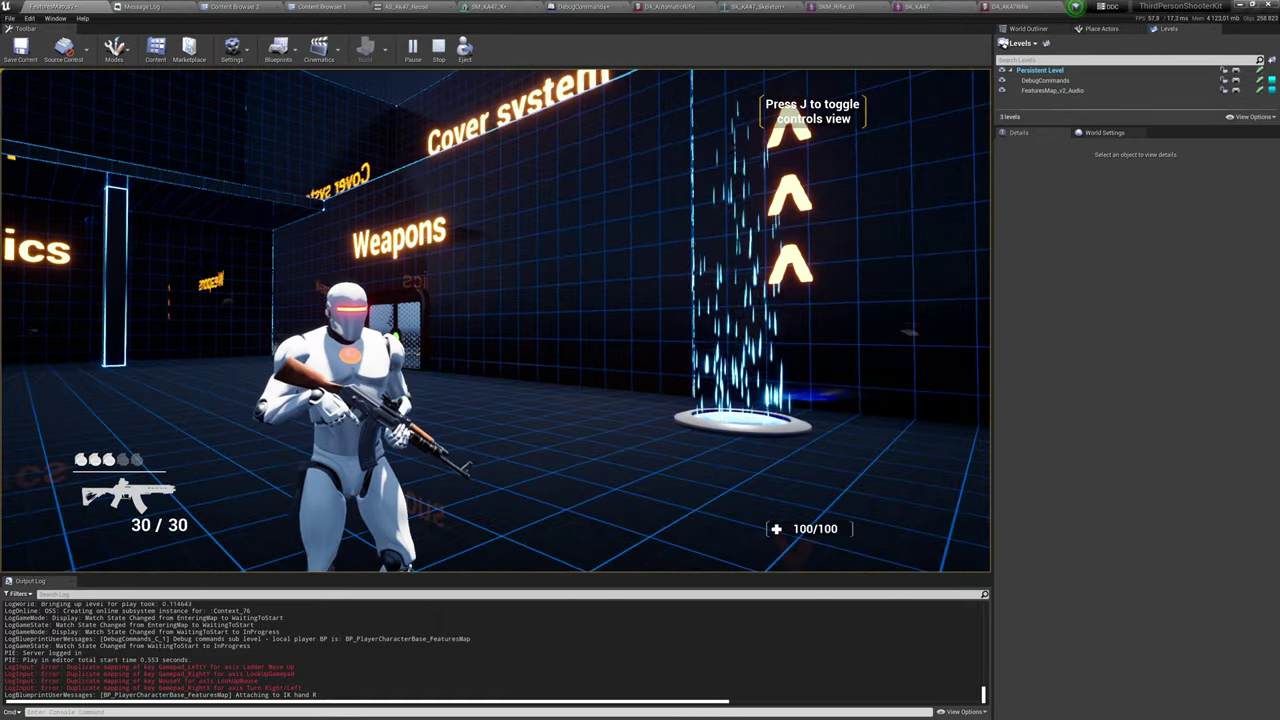
Detach from the character, pause the game, and examine the sight's placement on the rifle up close.
{"action": "key", "text": "F8"}
{"action": "key", "text": "w"}
{"action": "right_click_drag", "start_coordinate": [495, 320], "coordinate": [580, 316]}
{"action": "key", "text": "d"}
{"action": "key", "text": "a"}
{"action": "key", "text": "d"}
{"action": "key", "text": "Pause"}
{"action": "key", "text": "w"}
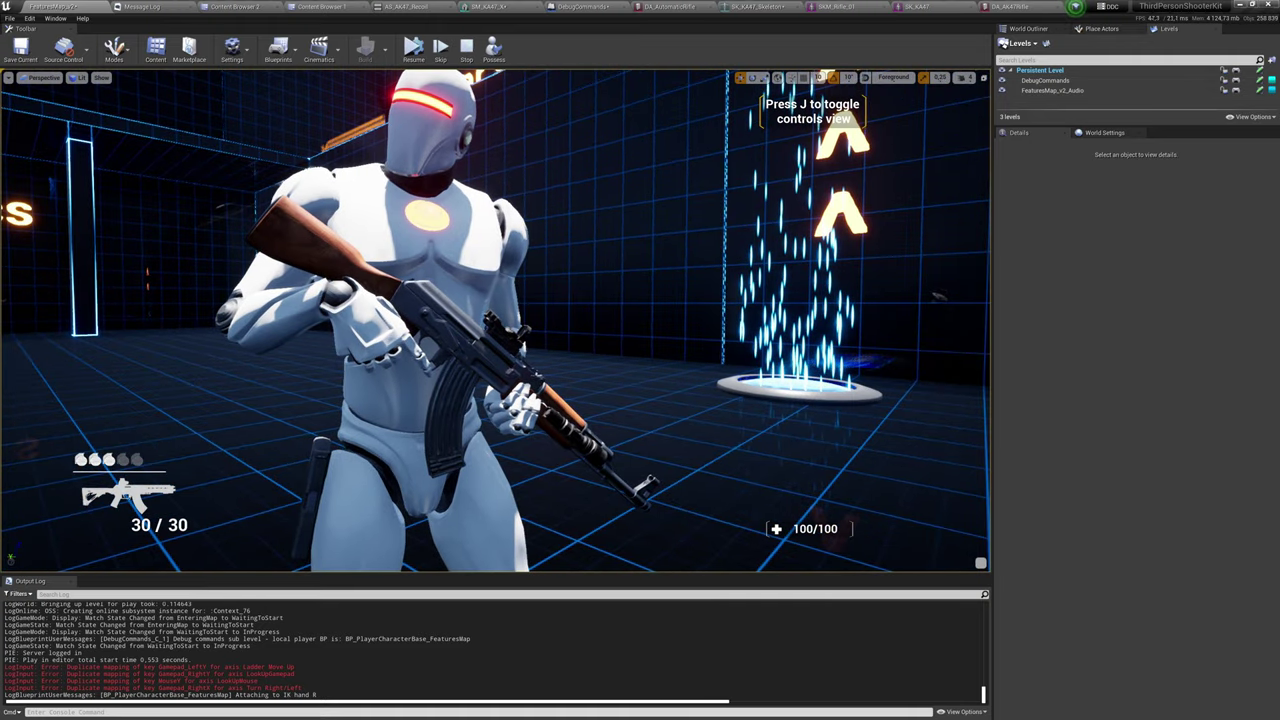
{"action": "double_click", "coordinate": [507, 333]}
{"action": "key", "text": "f"}
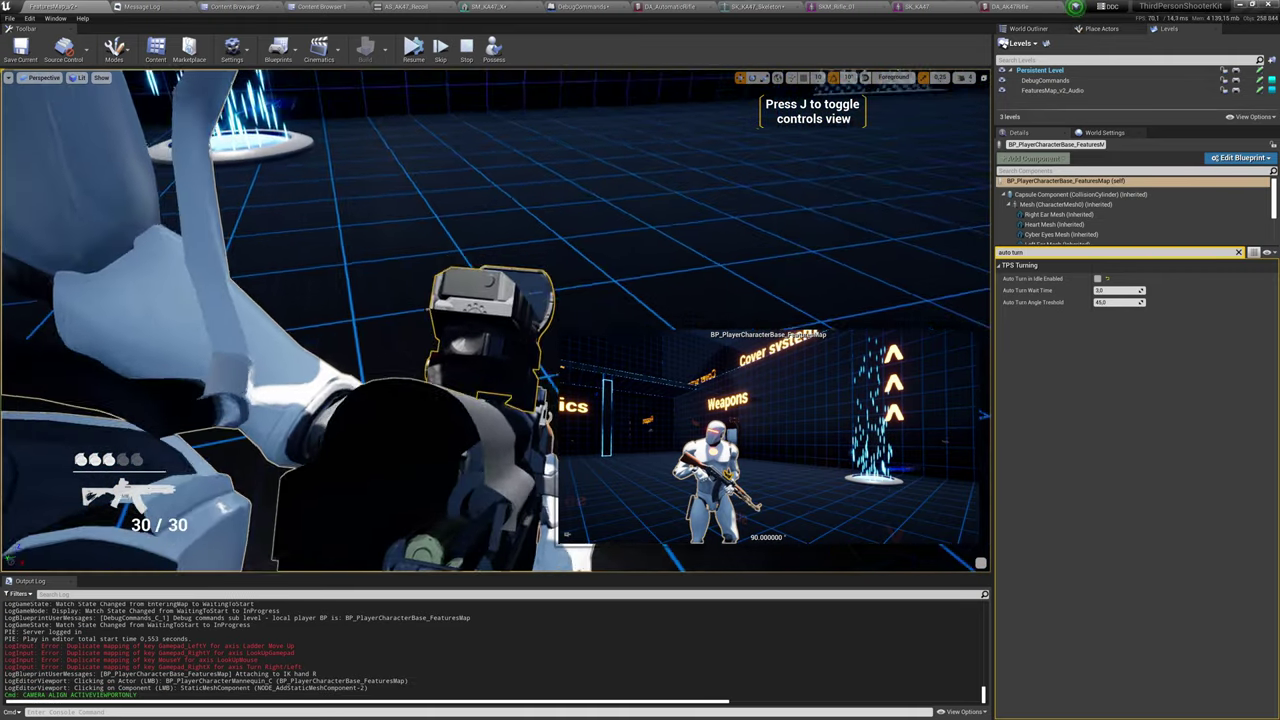
{"action": "left_click_drag", "start_coordinate": [507, 333], "coordinate": [715, 232], "text": "alt"}
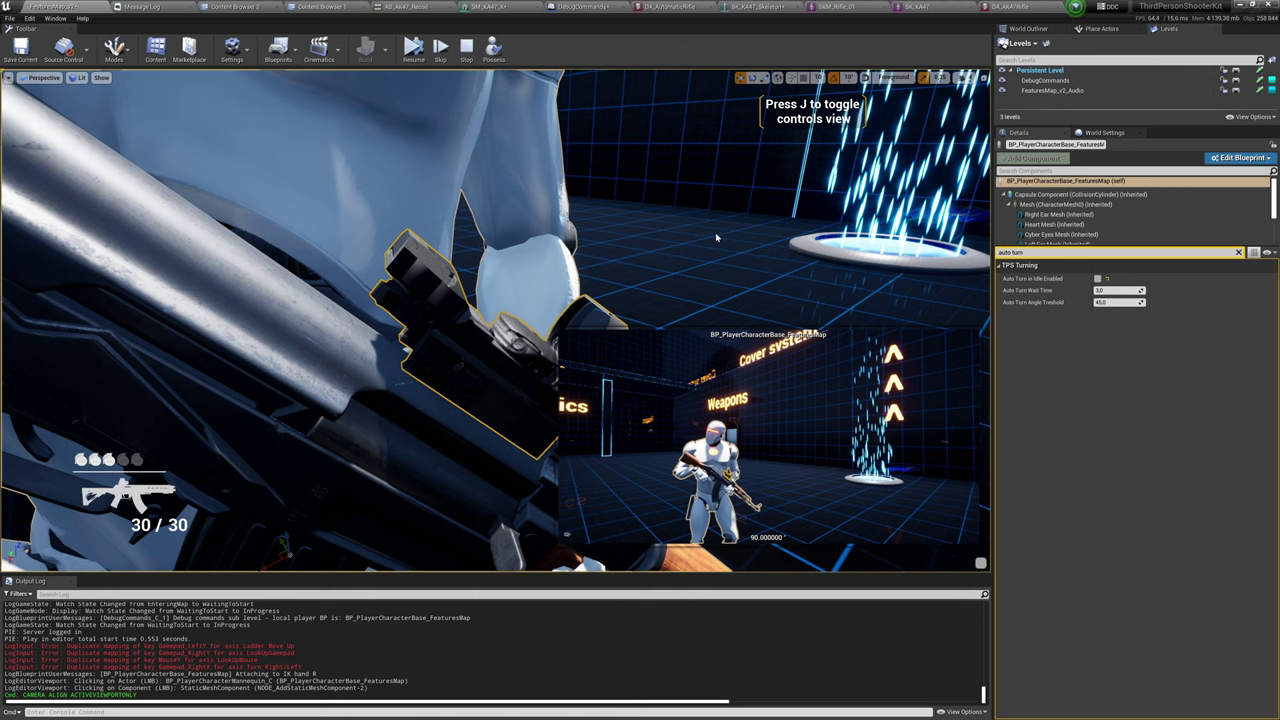
Open the AK-47 skeletal mesh and examine the AttachmentSocketScope socket's position and orientation from several angles.
{"action": "left_click", "coordinate": [930, 5]}
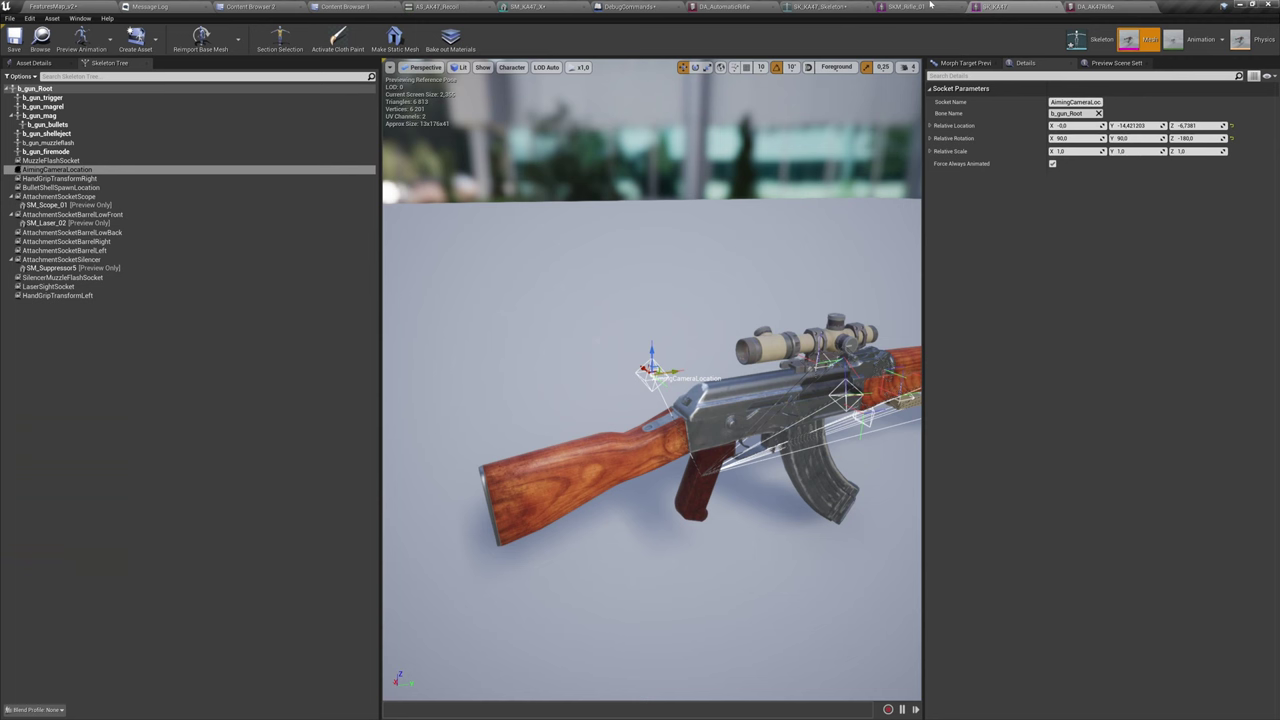
{"action": "right_click_drag", "start_coordinate": [776, 262], "coordinate": [815, 240]}
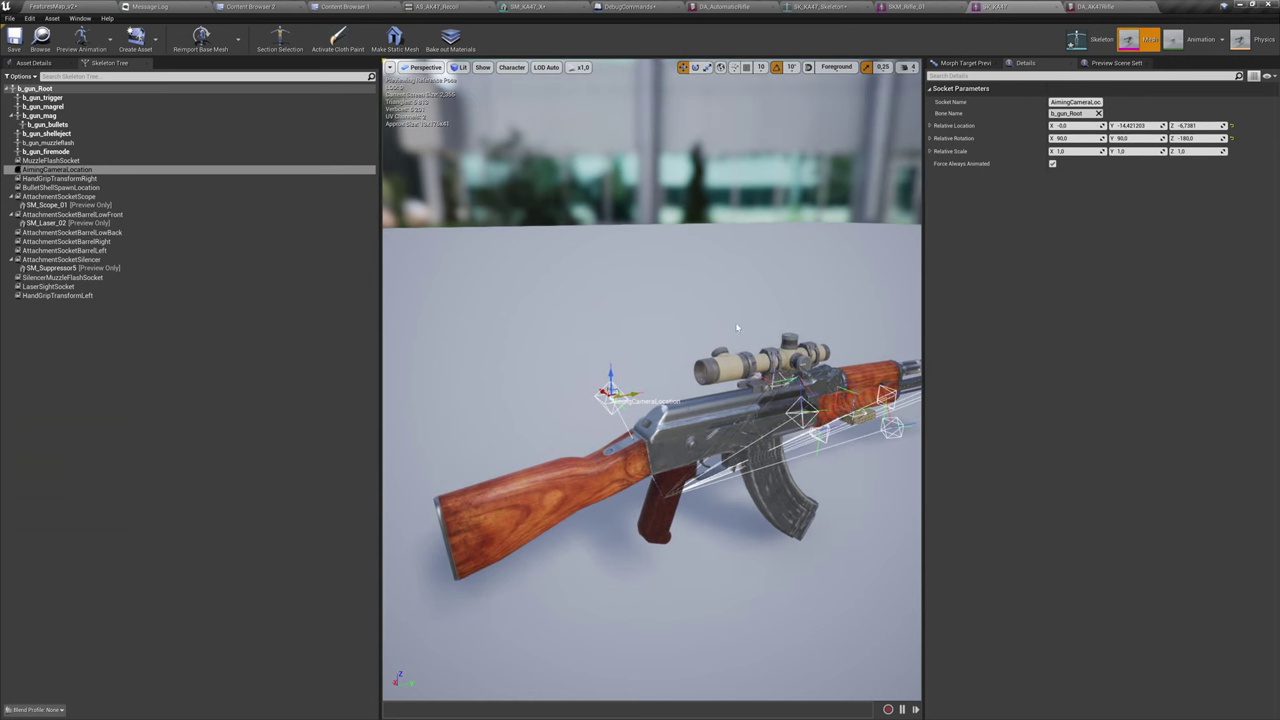
{"action": "left_click_drag", "start_coordinate": [737, 327], "coordinate": [740, 345], "text": "alt"}
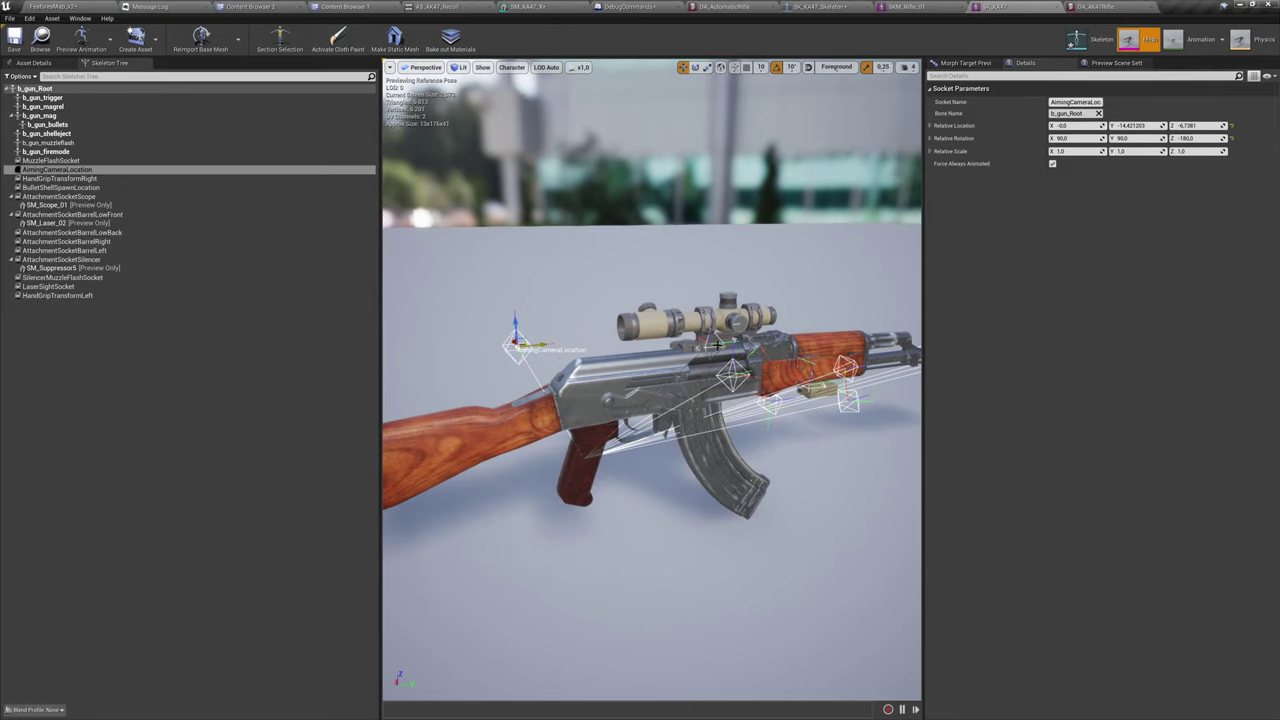
{"action": "left_click", "coordinate": [815, 363]}
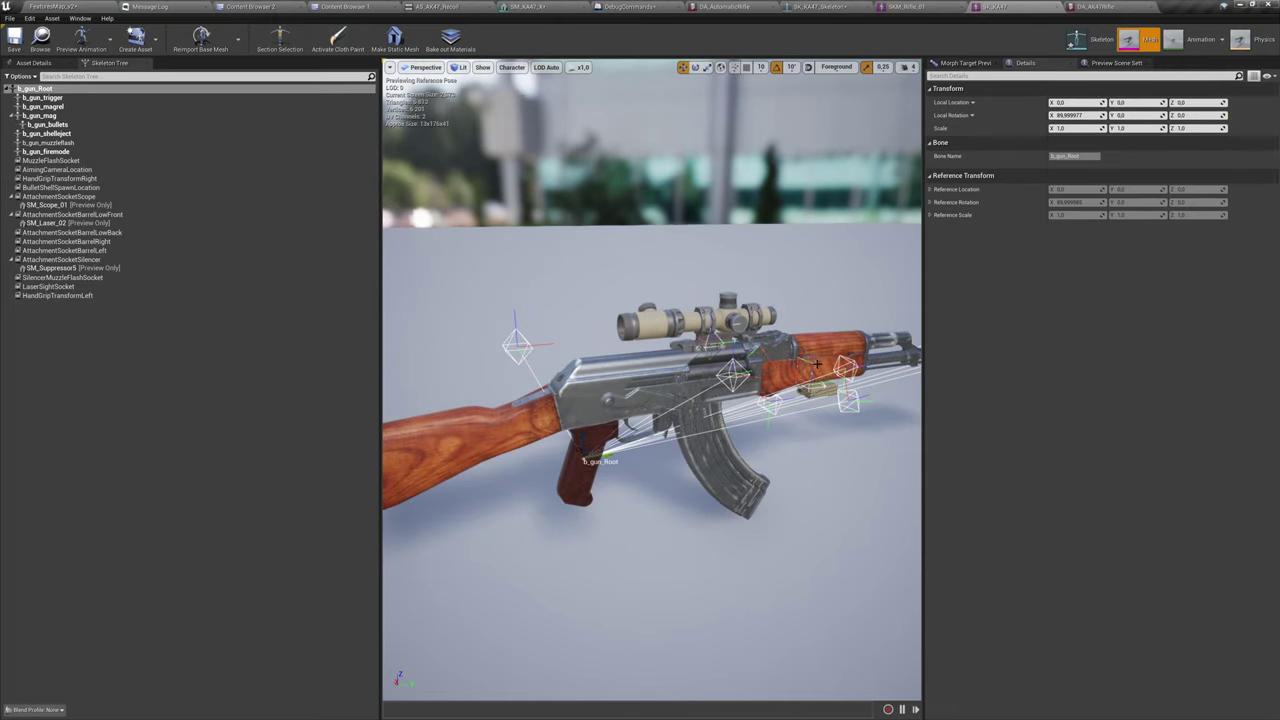
{"action": "left_click_drag", "start_coordinate": [815, 363], "coordinate": [784, 348], "text": "alt"}
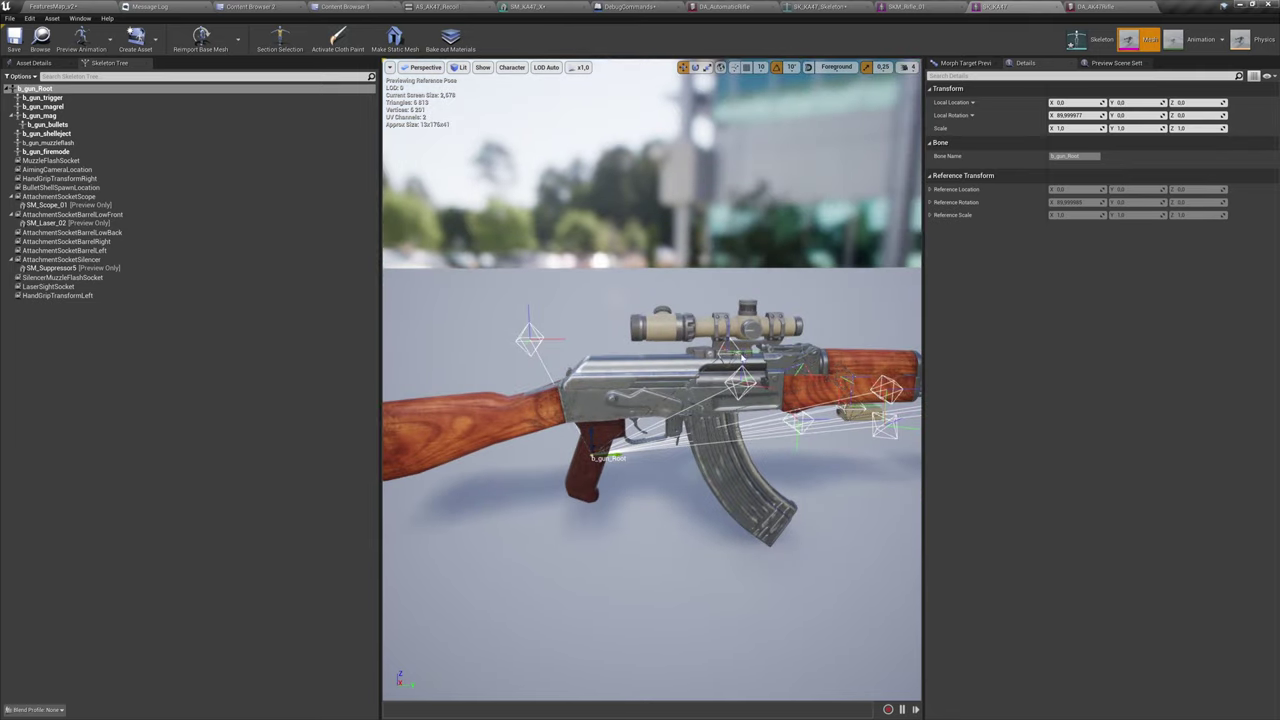
{"action": "left_click", "coordinate": [740, 353]}
{"action": "left_click_drag", "start_coordinate": [776, 402], "coordinate": [862, 428], "text": "alt"}
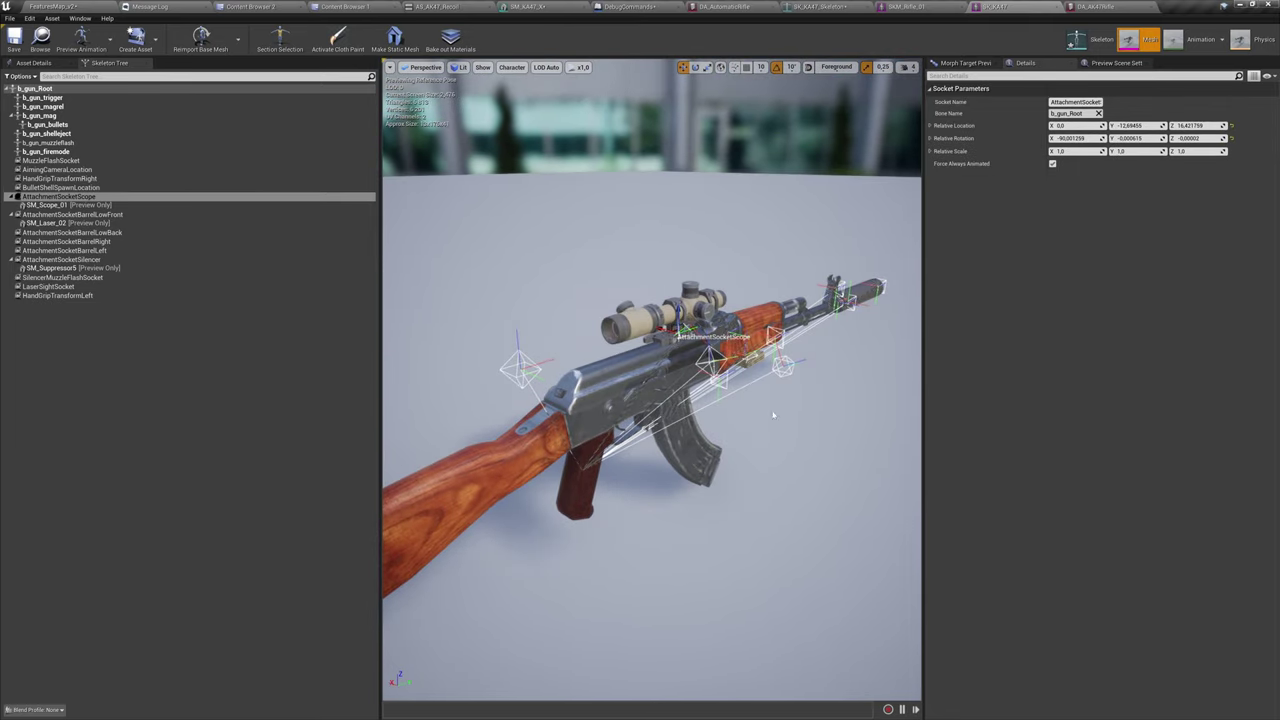
Set the SightAK47 attachment's location offset Z to -10 in the weapon definition and save the asset.
{"action": "left_click", "coordinate": [1091, 6]}
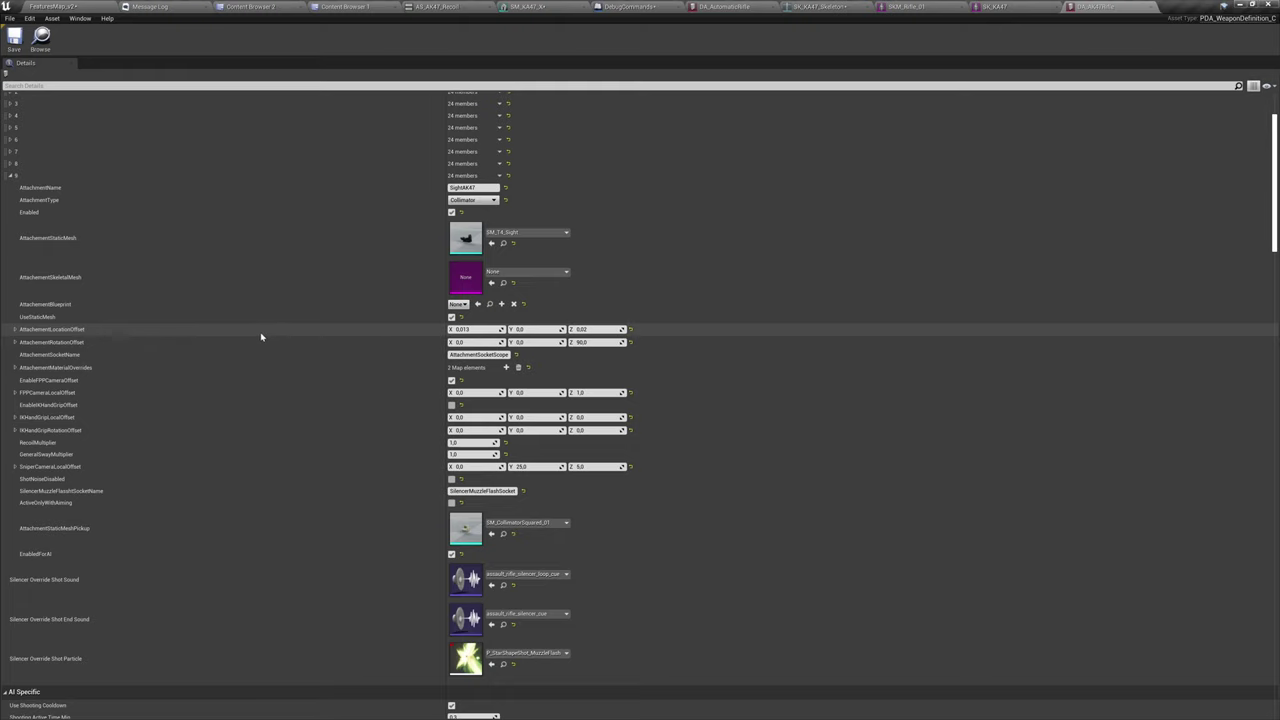
{"action": "left_click", "coordinate": [595, 329]}
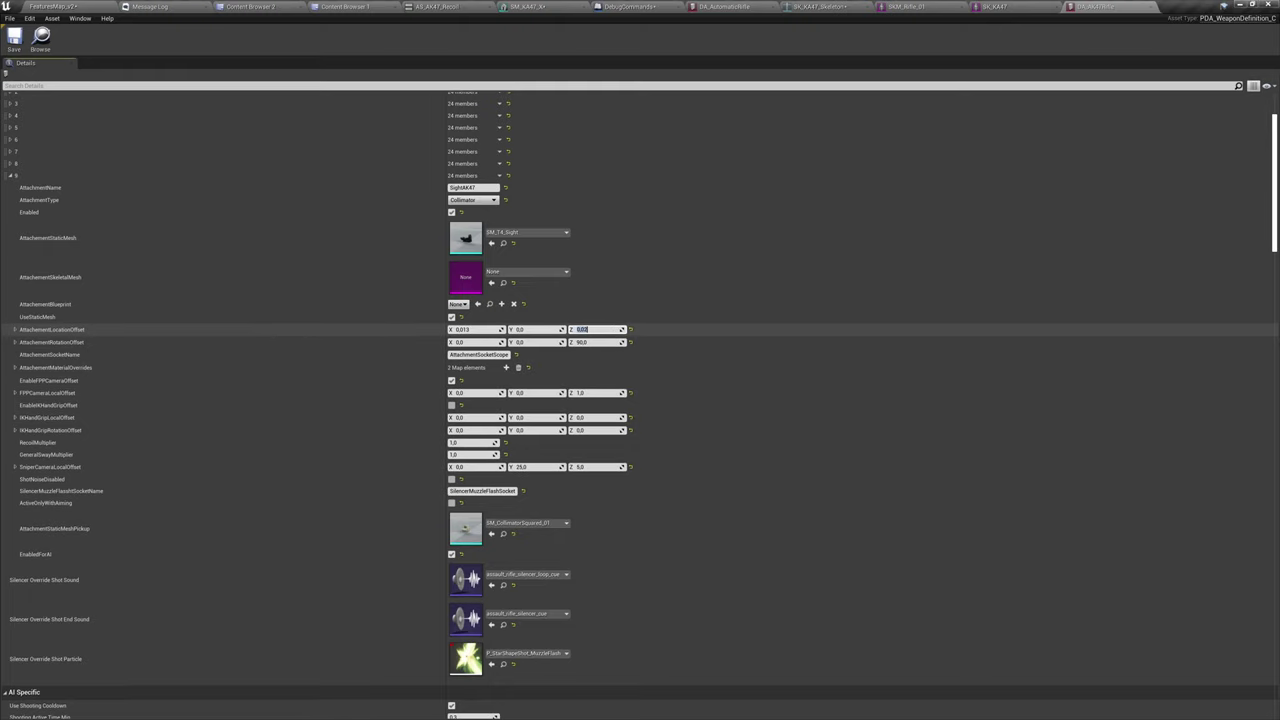
{"action": "left_click", "coordinate": [725, 344]}
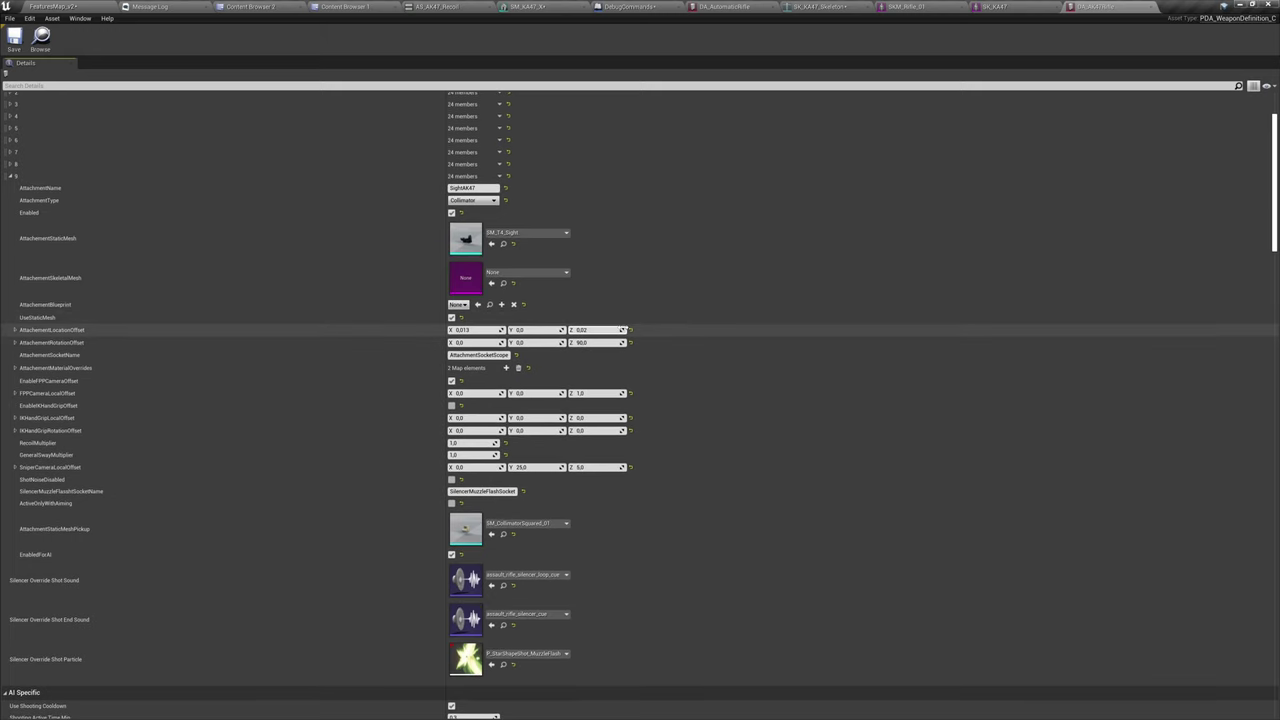
{"action": "left_click", "coordinate": [612, 330]}
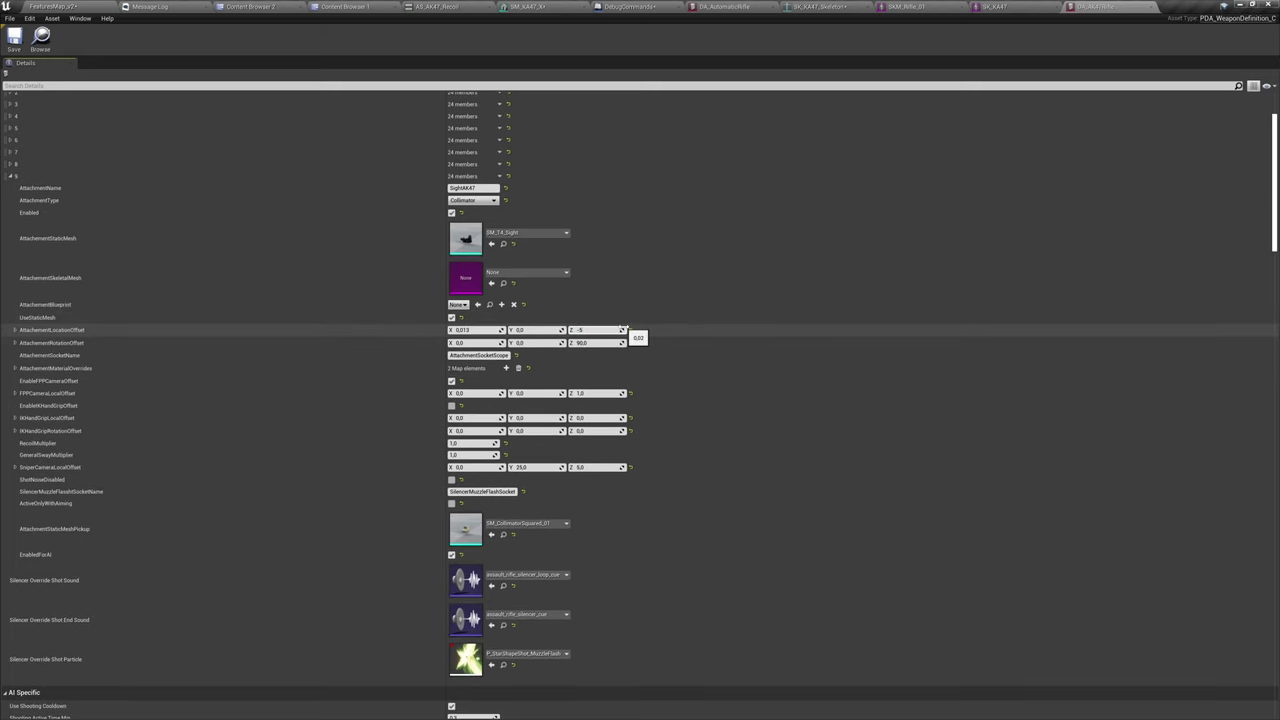
{"action": "left_click", "coordinate": [716, 339]}
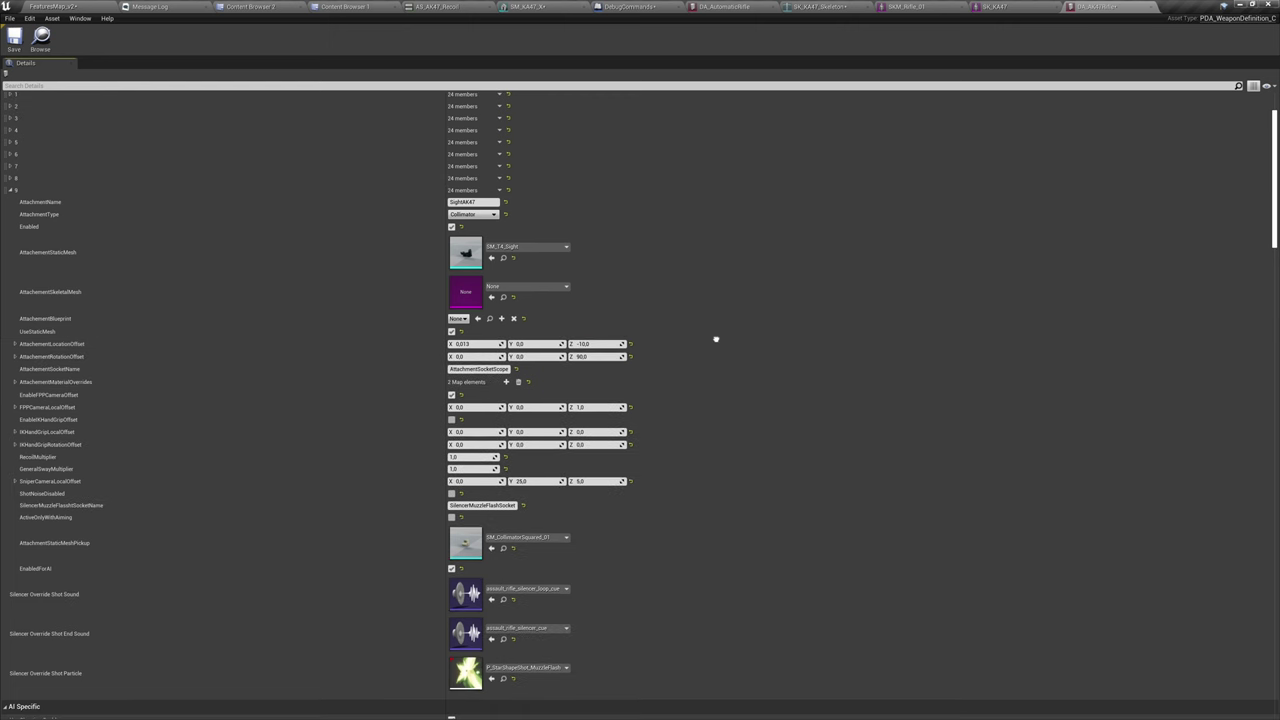
{"action": "key", "text": "ctrl+s"}
Return to the running level, resume the game, and run the console command ce TPSReloadWeaponsData to reload the weapon data.
{"action": "left_click", "coordinate": [98, 7]}
{"action": "right_click_drag", "start_coordinate": [515, 240], "coordinate": [552, 232]}
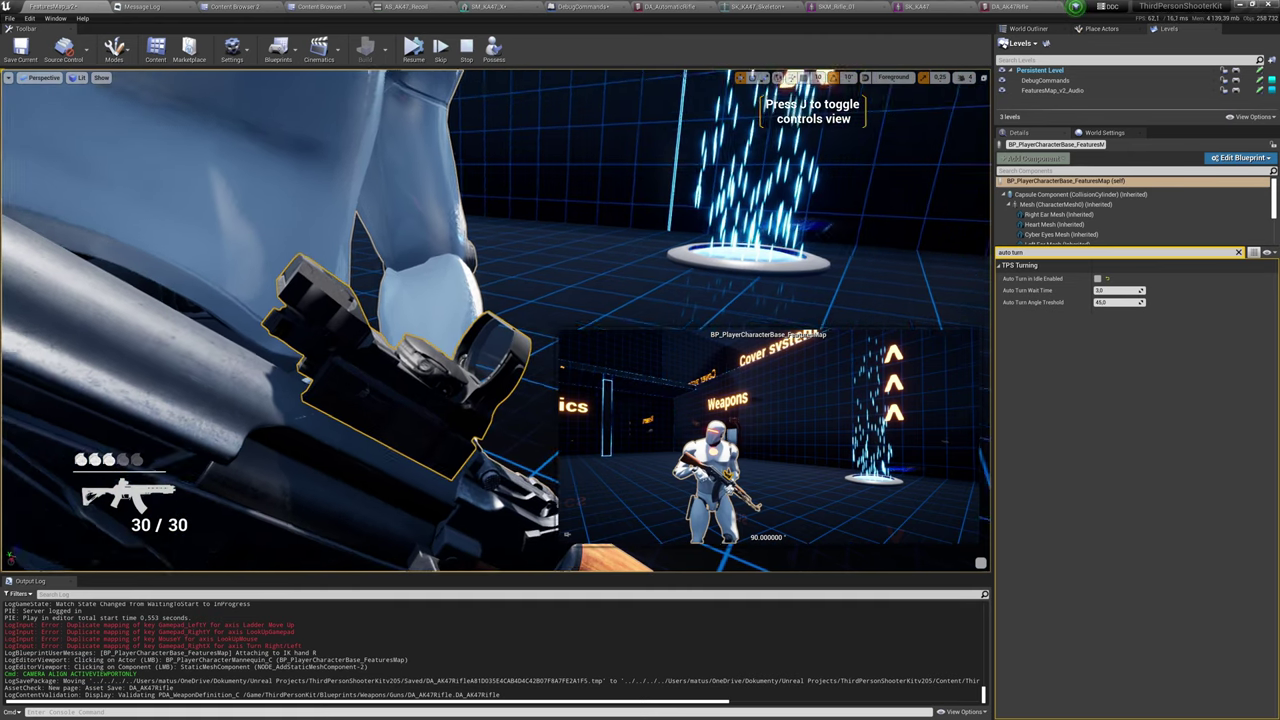
{"action": "key", "text": "grave"}
{"action": "key", "text": "grave"}
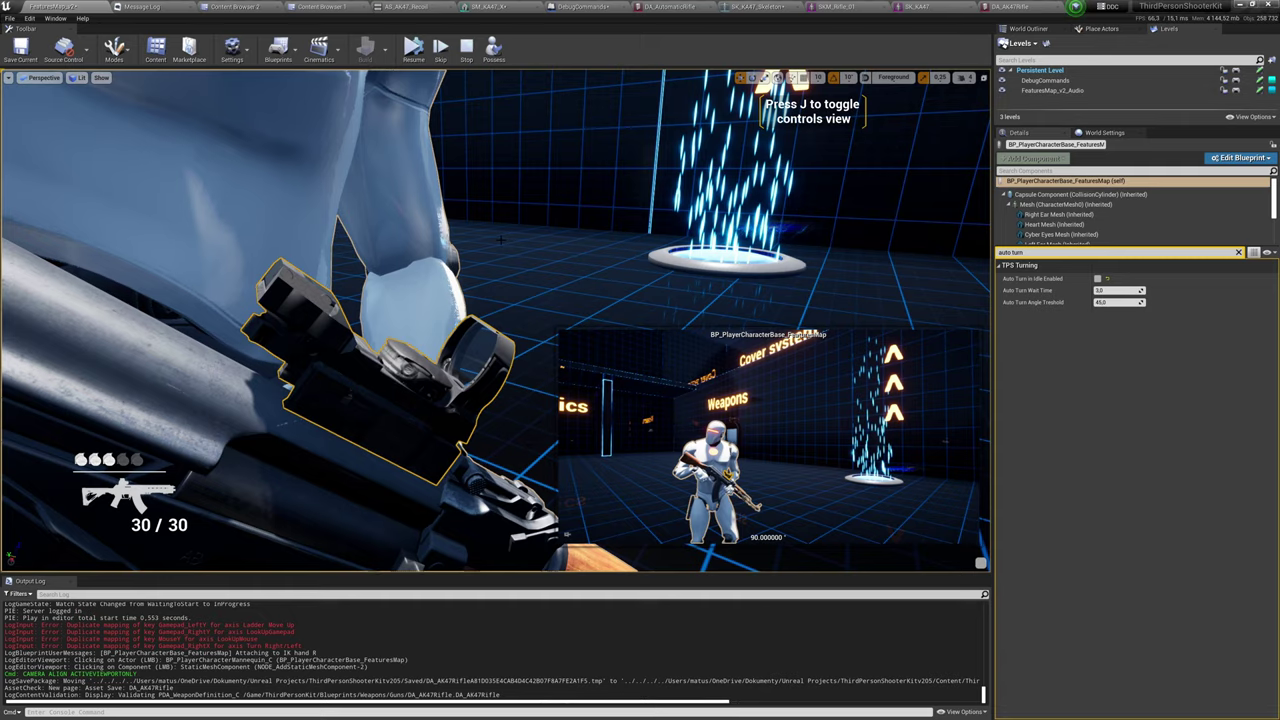
{"action": "key", "text": "grave"}
{"action": "right_click_drag", "start_coordinate": [504, 240], "coordinate": [465, 262]}
{"action": "key", "text": "Pause"}
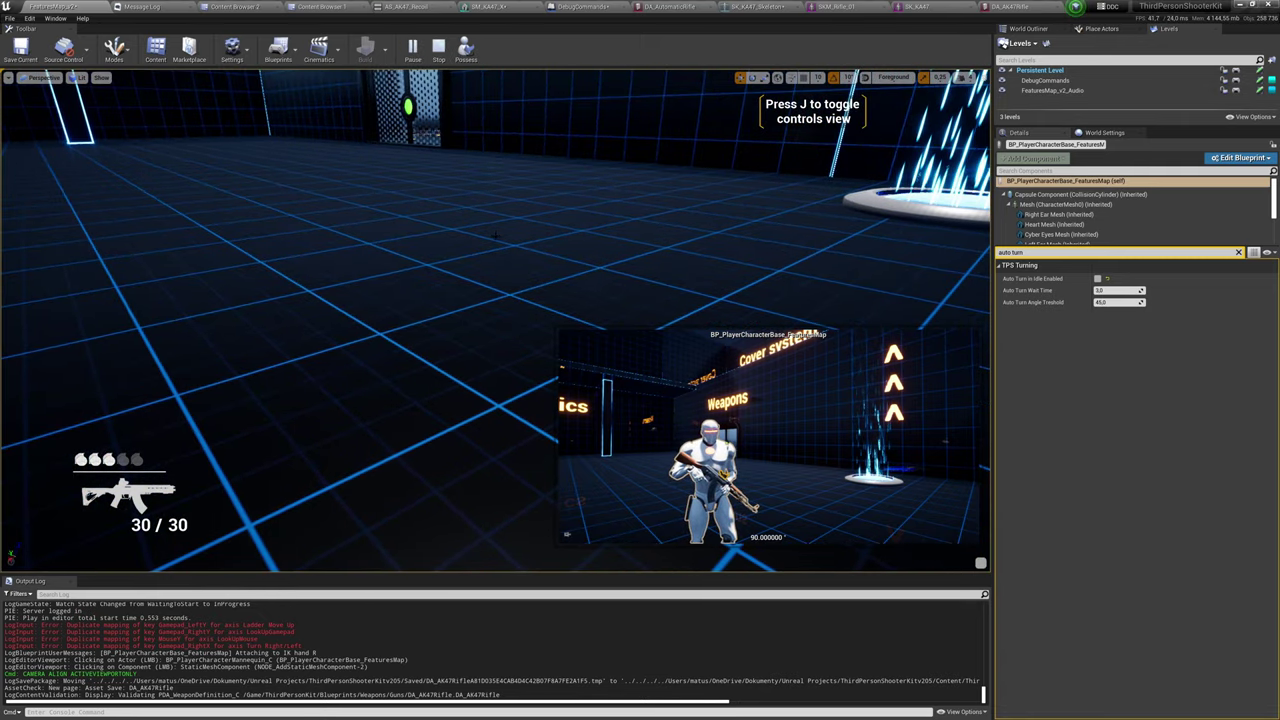
{"action": "right_click_drag", "start_coordinate": [504, 300], "coordinate": [489, 309]}
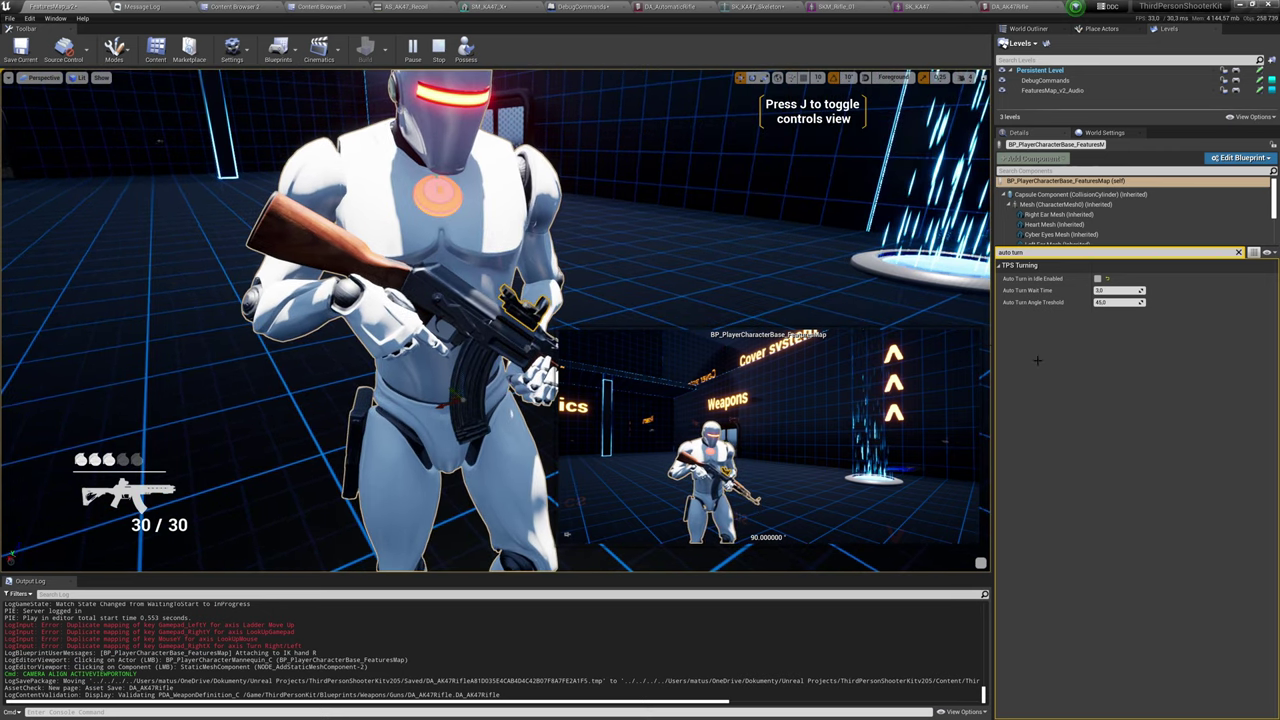
{"action": "key", "text": "grave"}
{"action": "key", "text": "Up"}
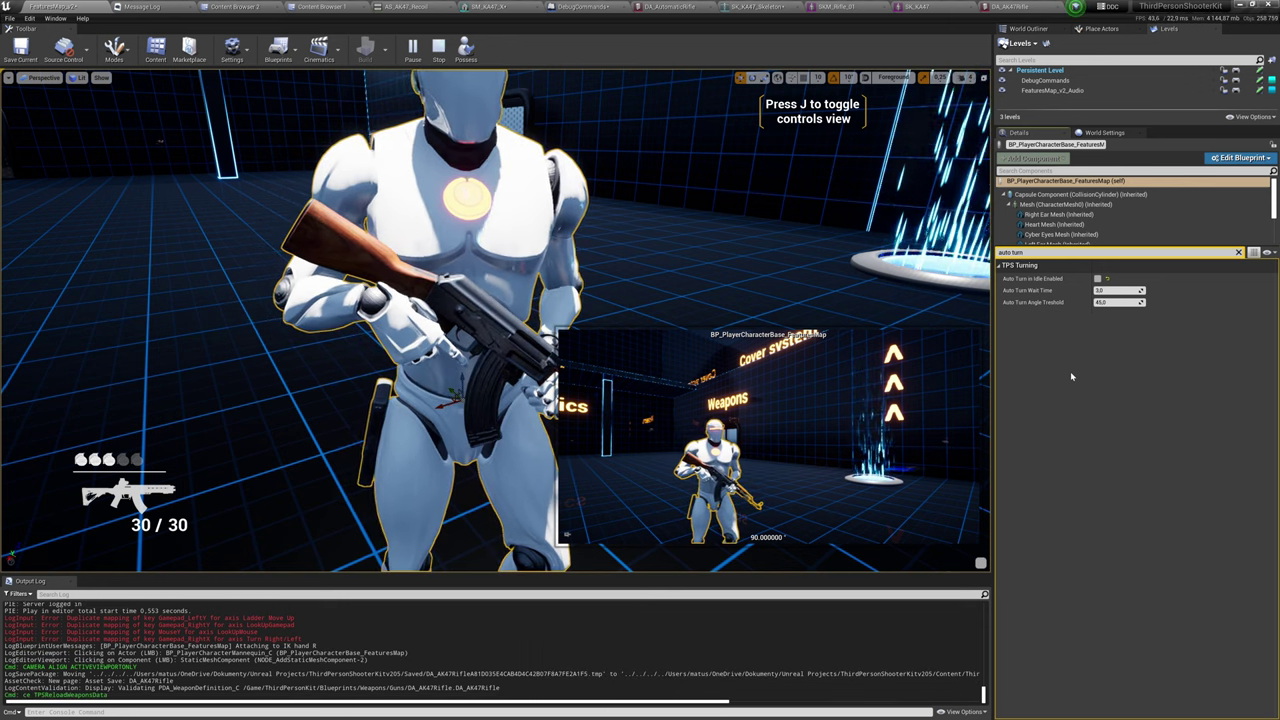
Examine the character's AK-47 up close to check the sight after the weapon data reload.
{"action": "mouse_move", "coordinate": [495, 320]}
{"action": "right_mouse_down"}
{"action": "mouse_move", "coordinate": [225, 326]}
{"action": "mouse_move", "coordinate": [300, 345]}
{"action": "mouse_move", "coordinate": [500, 335]}
{"action": "right_mouse_up"}
{"action": "key", "text": "d"}
{"action": "key", "text": "w"}
{"action": "key", "text": "a"}
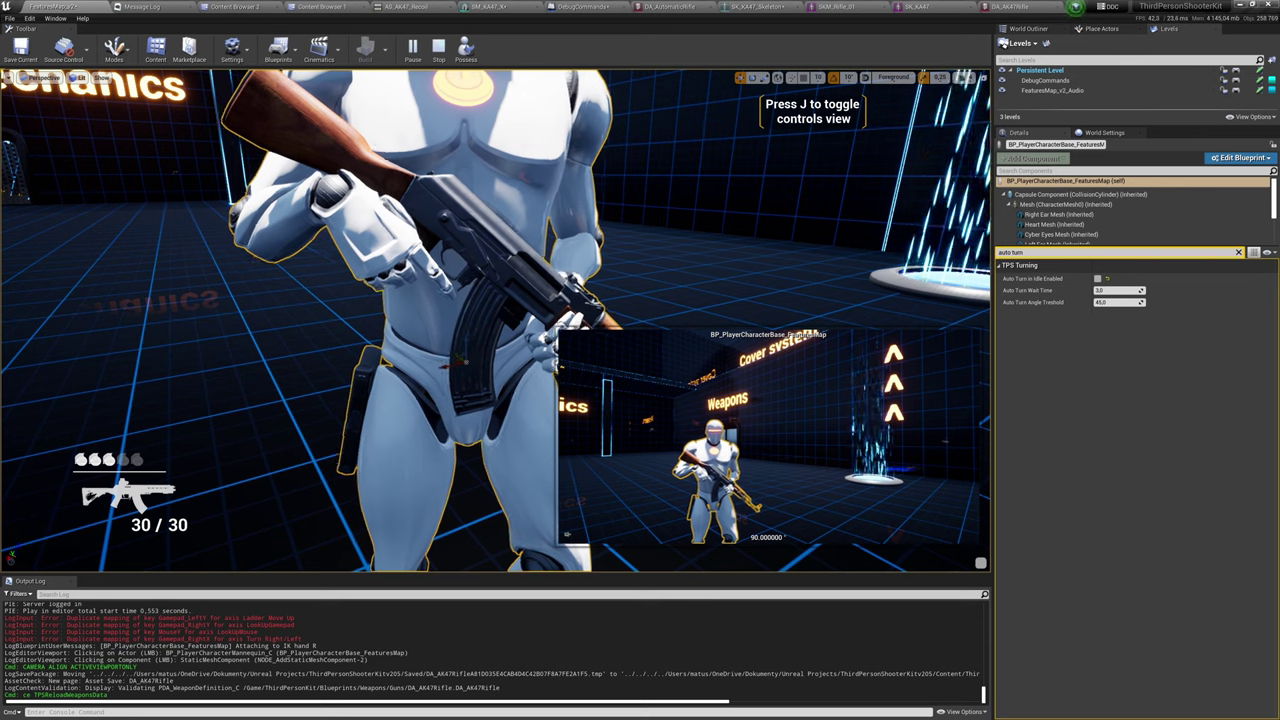
Try a different location offset Z for the SightAK47 attachment in the weapon definition, save the asset, and return to the level.
{"action": "left_click", "coordinate": [1010, 6]}
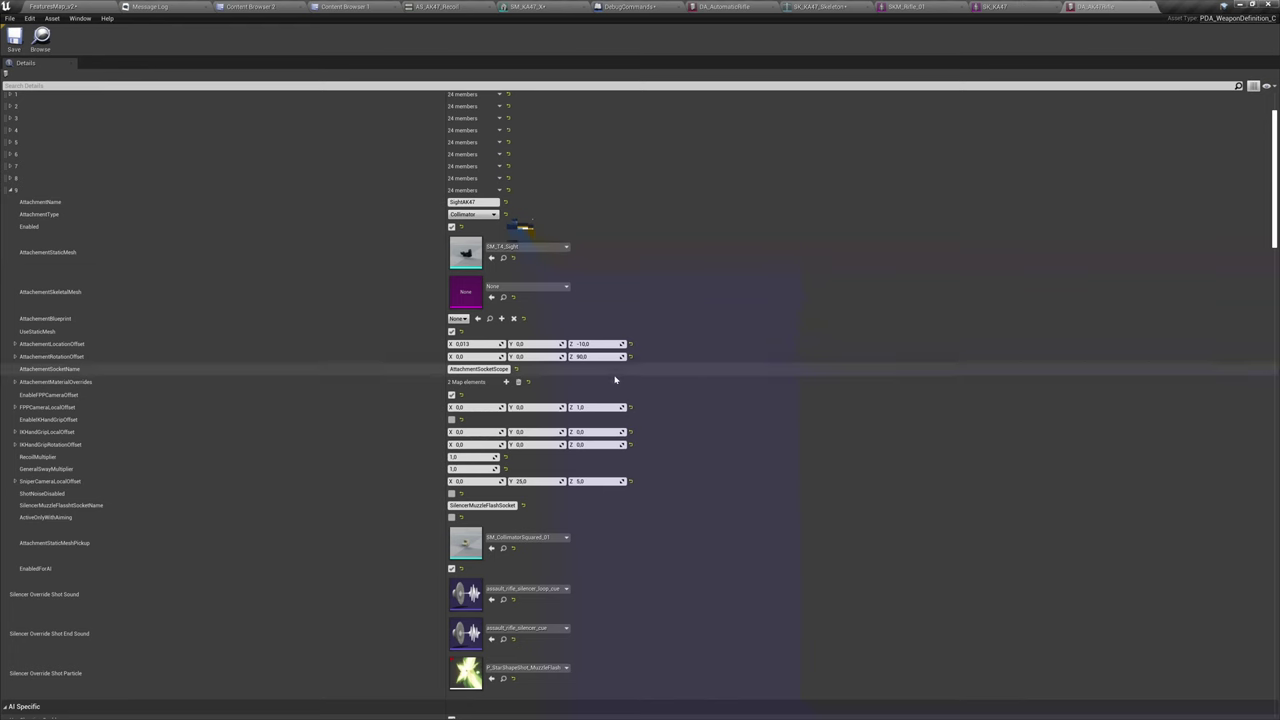
{"action": "left_click", "coordinate": [611, 344]}
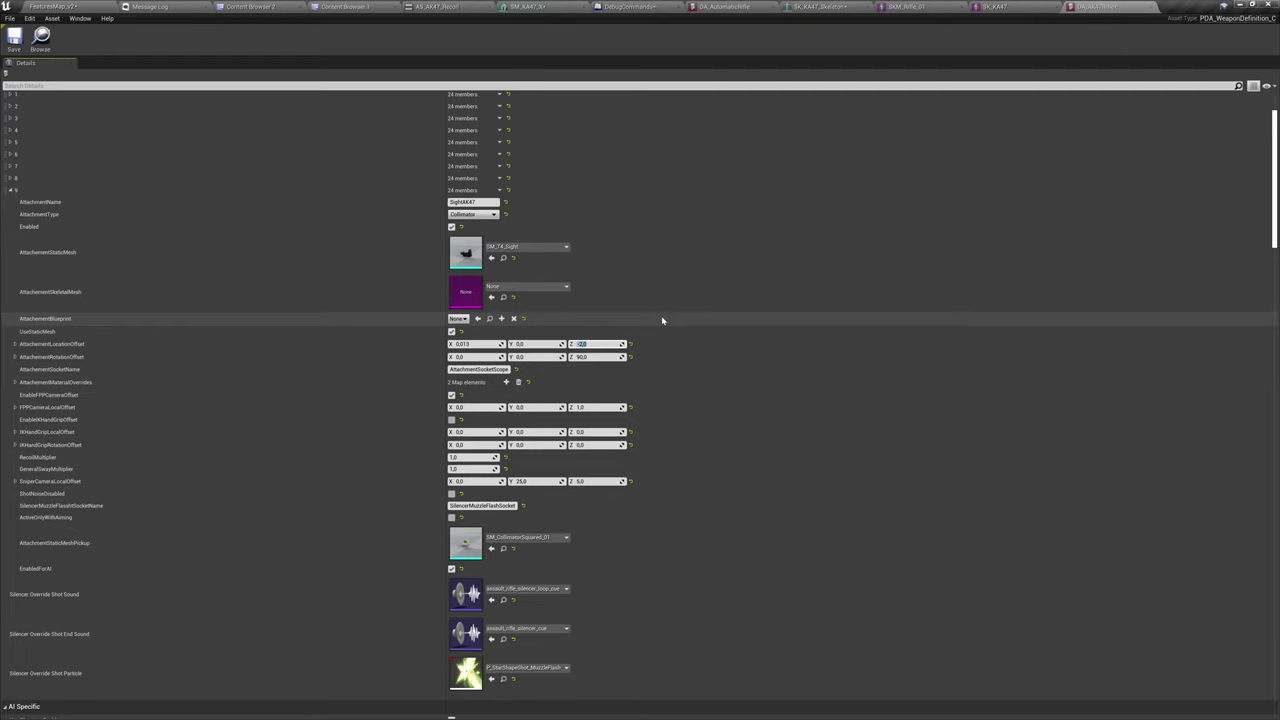
{"action": "key", "text": "ctrl+s"}
{"action": "left_click", "coordinate": [55, 7]}
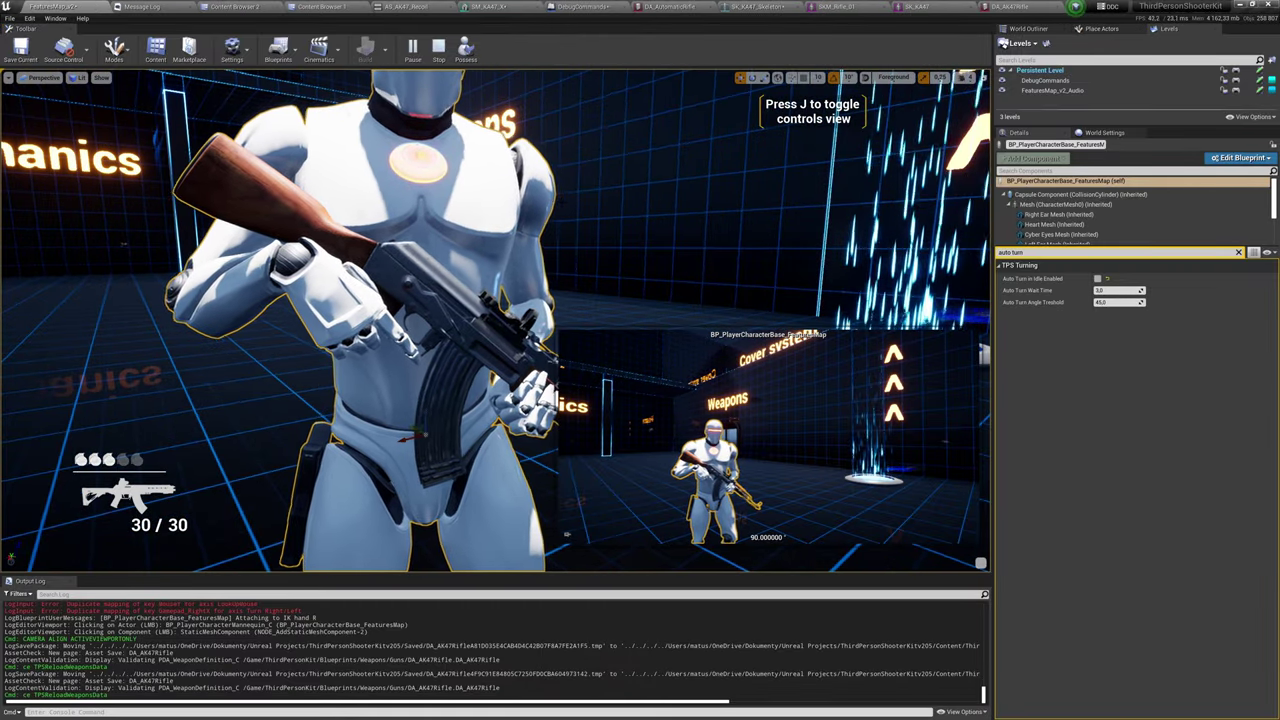
Set the SightAK47 attachment's location offset Z to -1, save the weapon definition, and reload the weapon data with ce TPSReloadWeaponsData in the level.
{"action": "left_click", "coordinate": [1016, 6]}
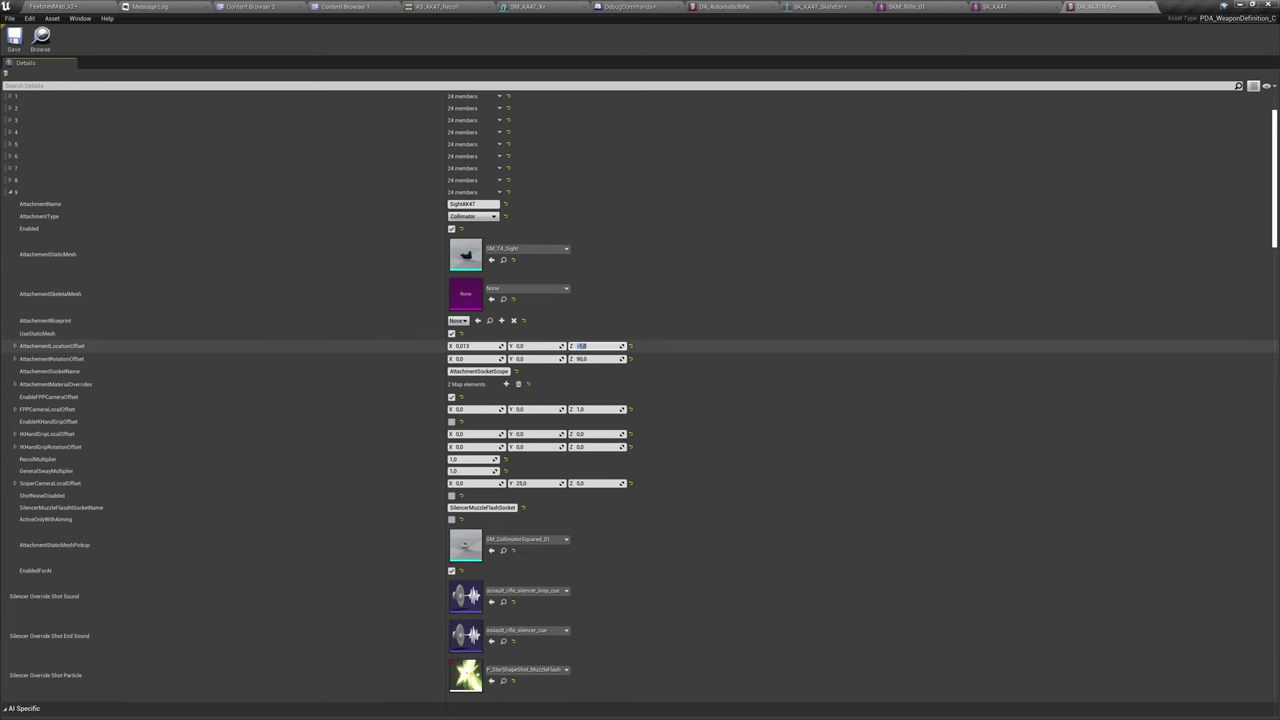
{"action": "left_click", "coordinate": [15, 43]}
{"action": "left_click", "coordinate": [54, 7]}
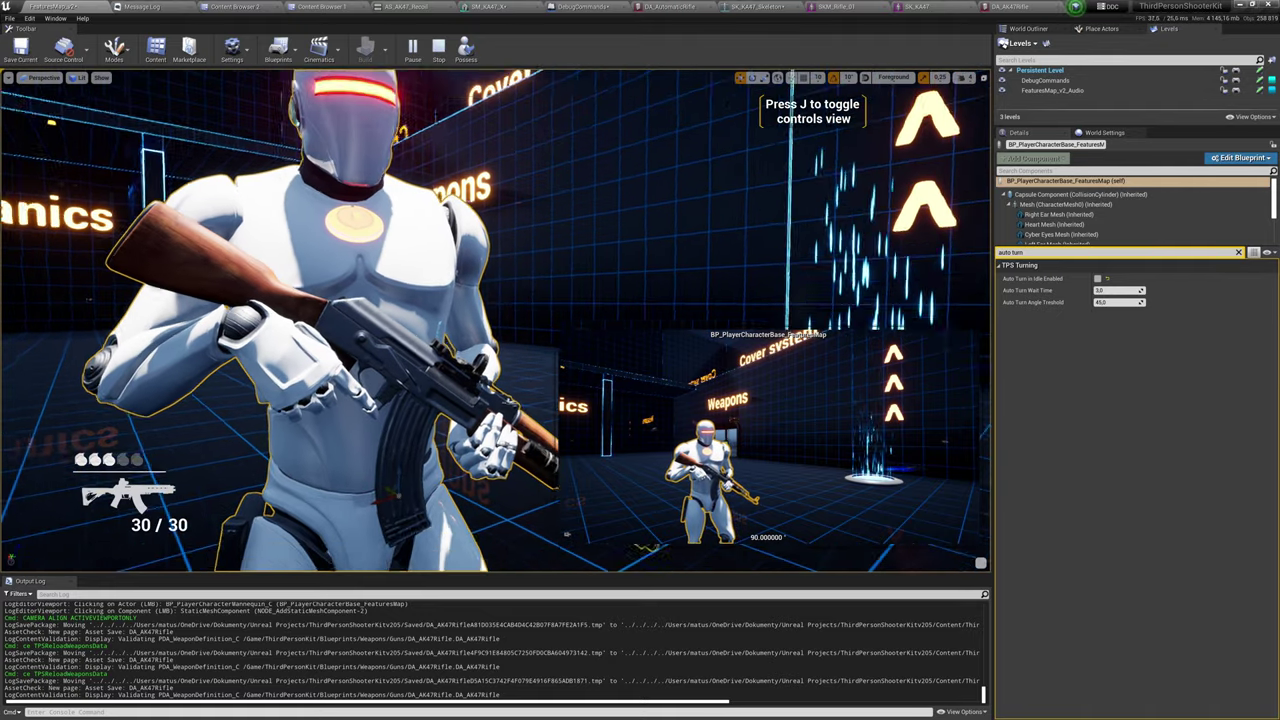
{"action": "key", "text": "grave"}
{"action": "key", "text": "Up"}
{"action": "key", "text": "Return"}
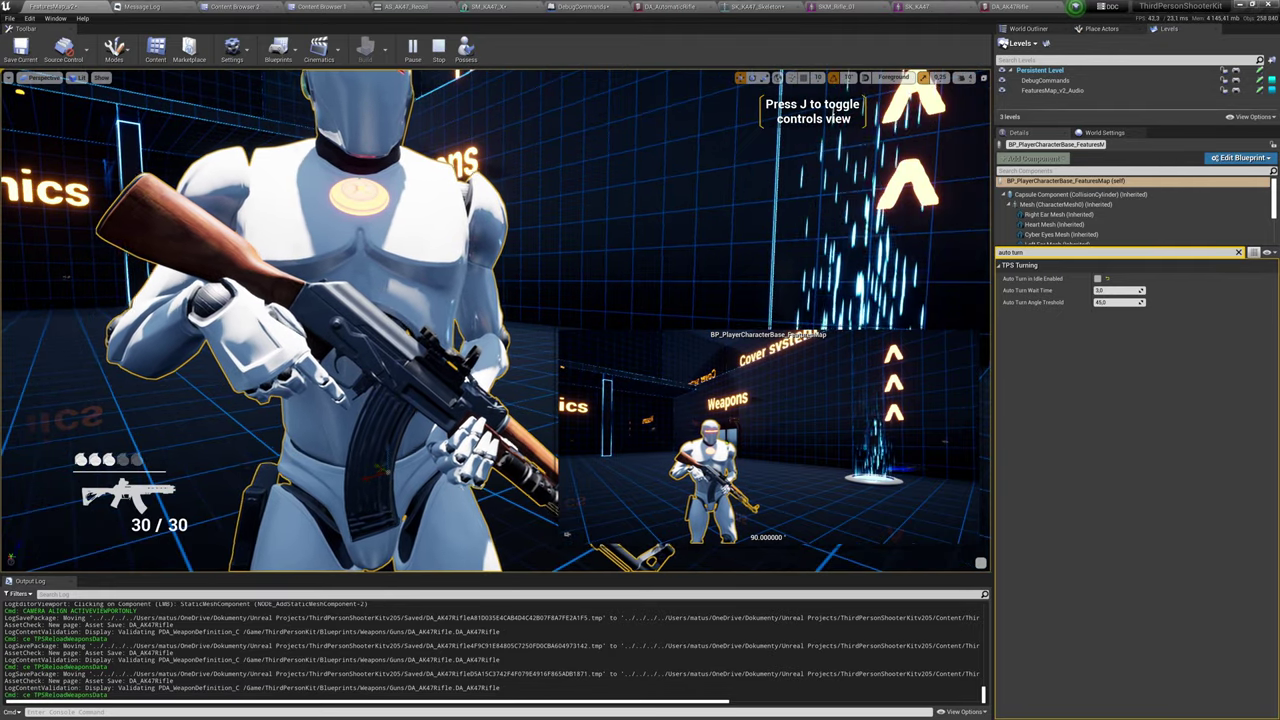
Select the sight mesh on the character's AK-47 and examine its placement on the rifle up close.
{"action": "right_click_drag", "start_coordinate": [490, 320], "coordinate": [620, 400]}
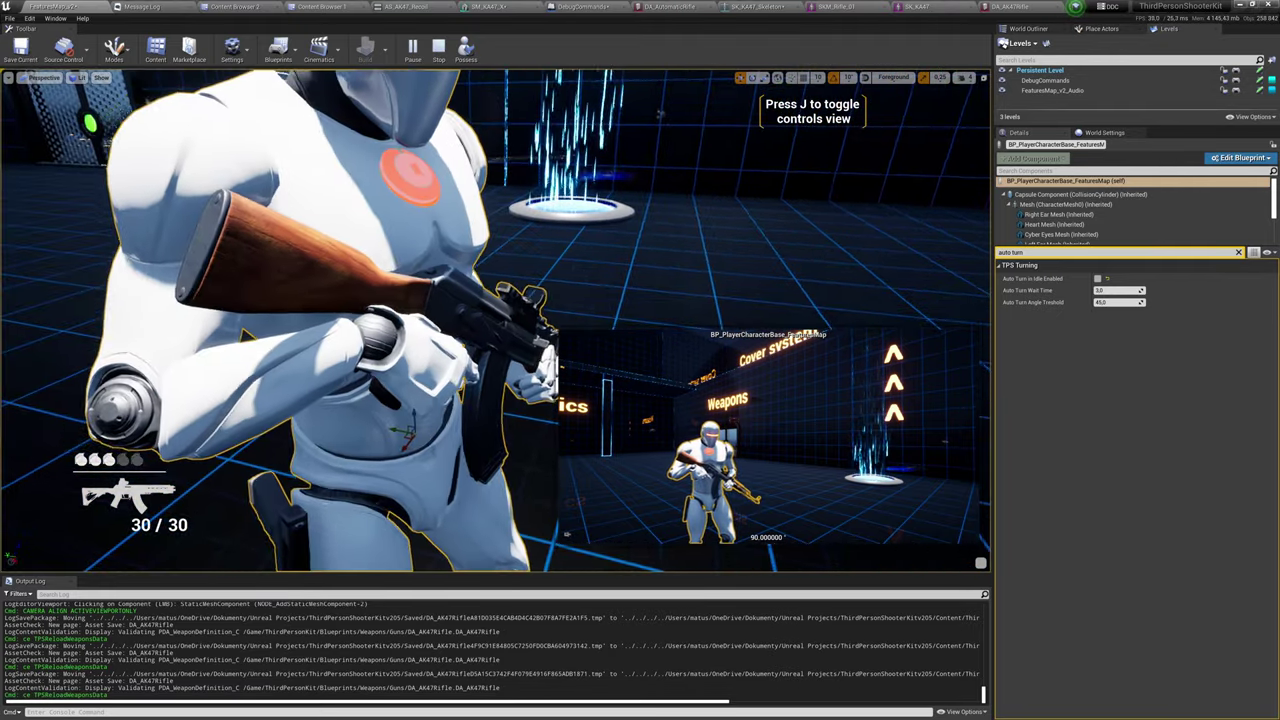
{"action": "left_click", "coordinate": [455, 284]}
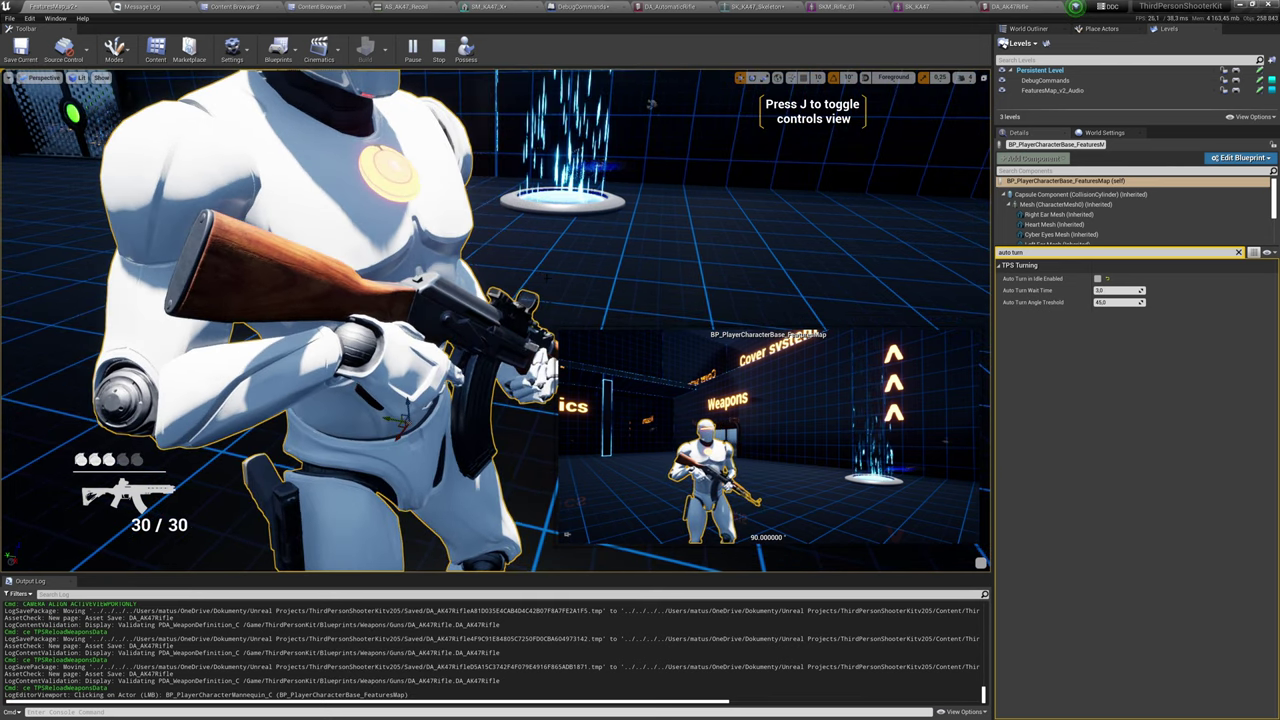
{"action": "double_click", "coordinate": [533, 300]}
{"action": "key", "text": "f"}
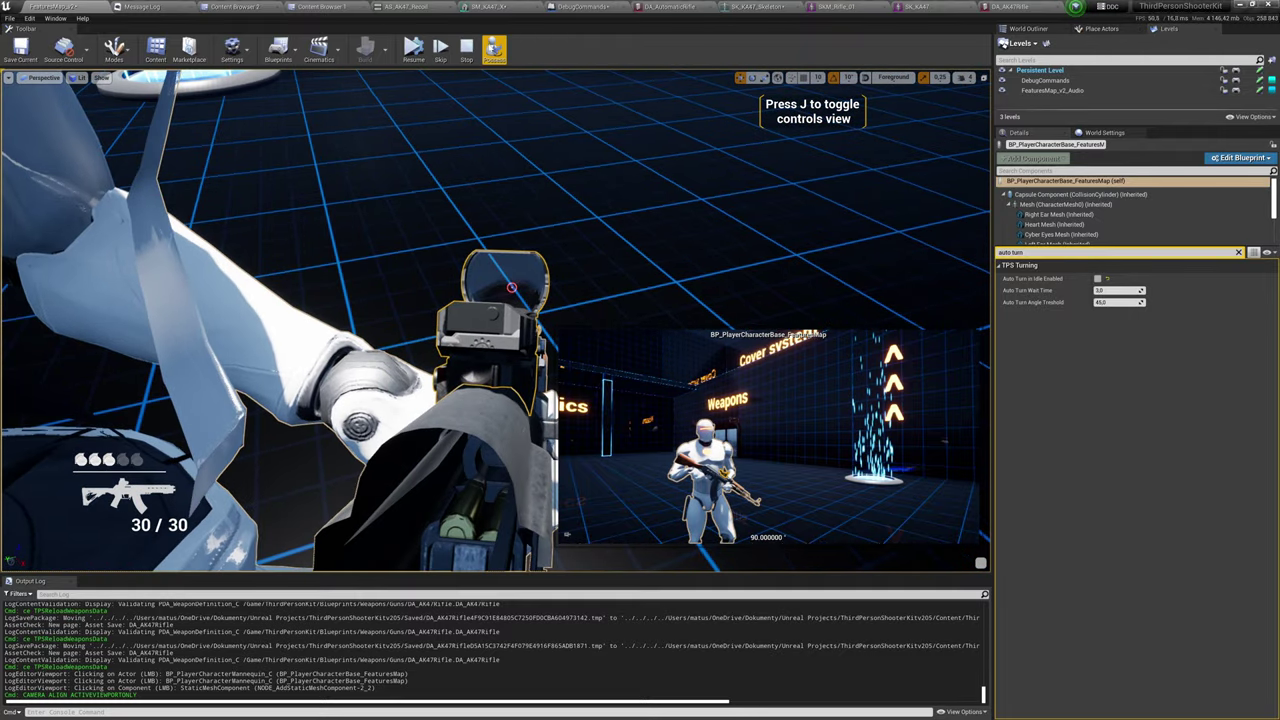
Take control of the character again, aim through the collimator, fire test shots, and stop the play session.
{"action": "key", "text": "F8"}
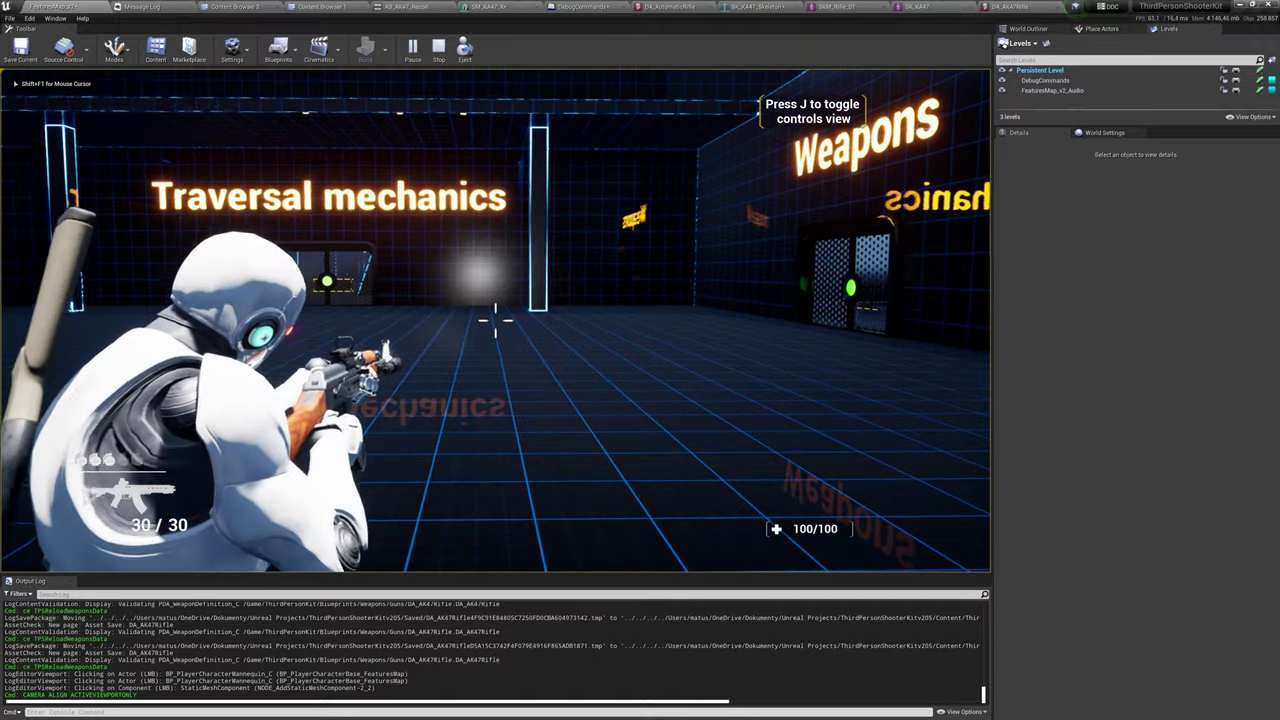
{"action": "right_click", "coordinate": [495, 320]}
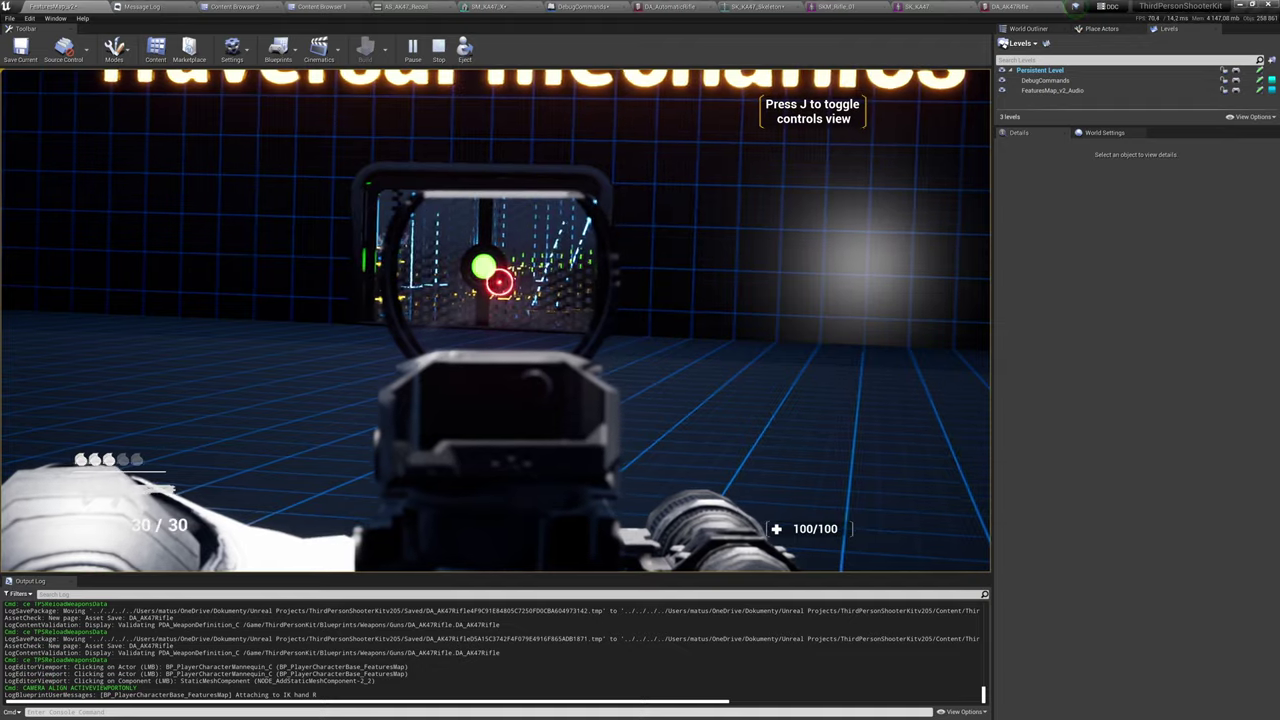
{"action": "left_click", "coordinate": [495, 284]}
{"action": "left_click", "coordinate": [495, 284]}
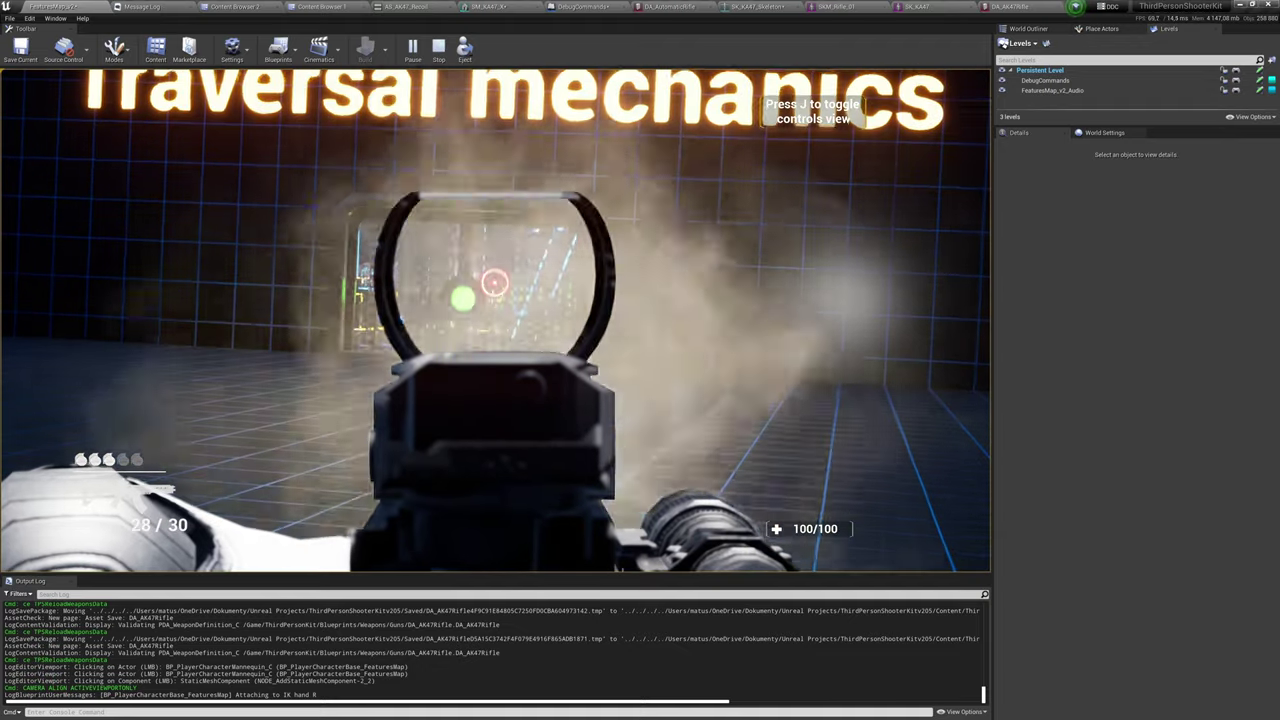
{"action": "right_click", "coordinate": [495, 284]}
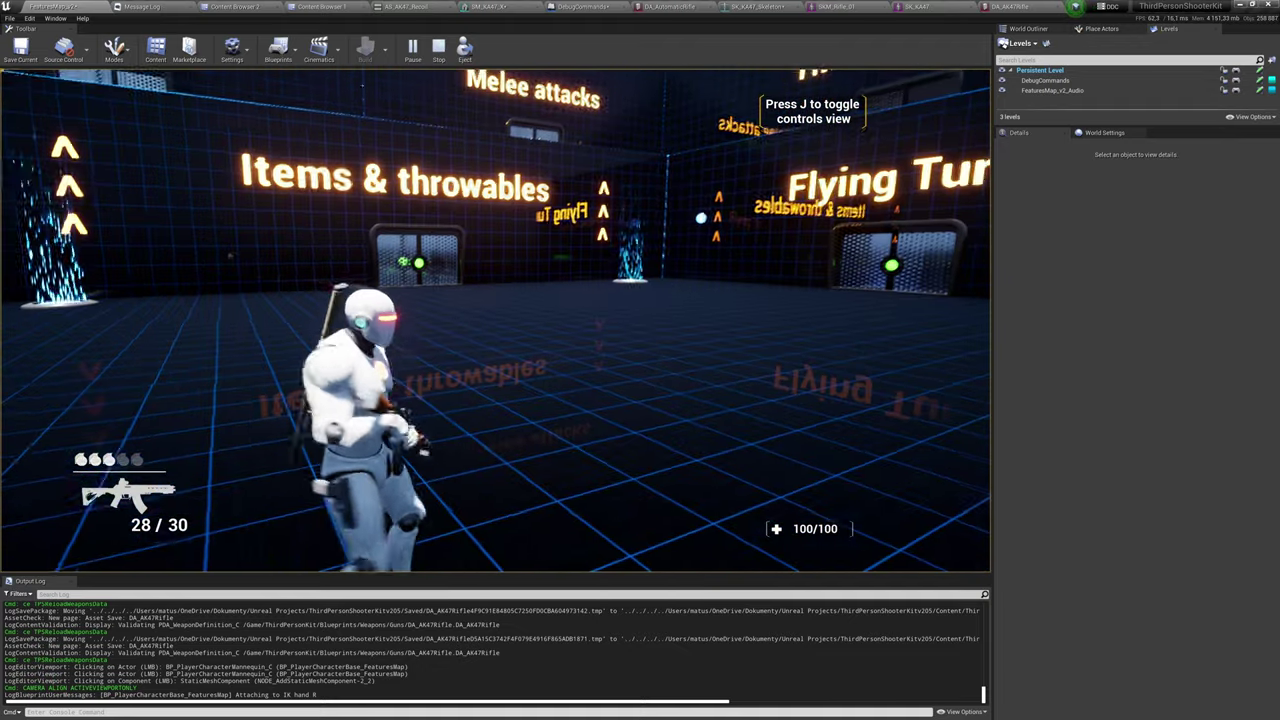
{"action": "key", "text": "Escape"}
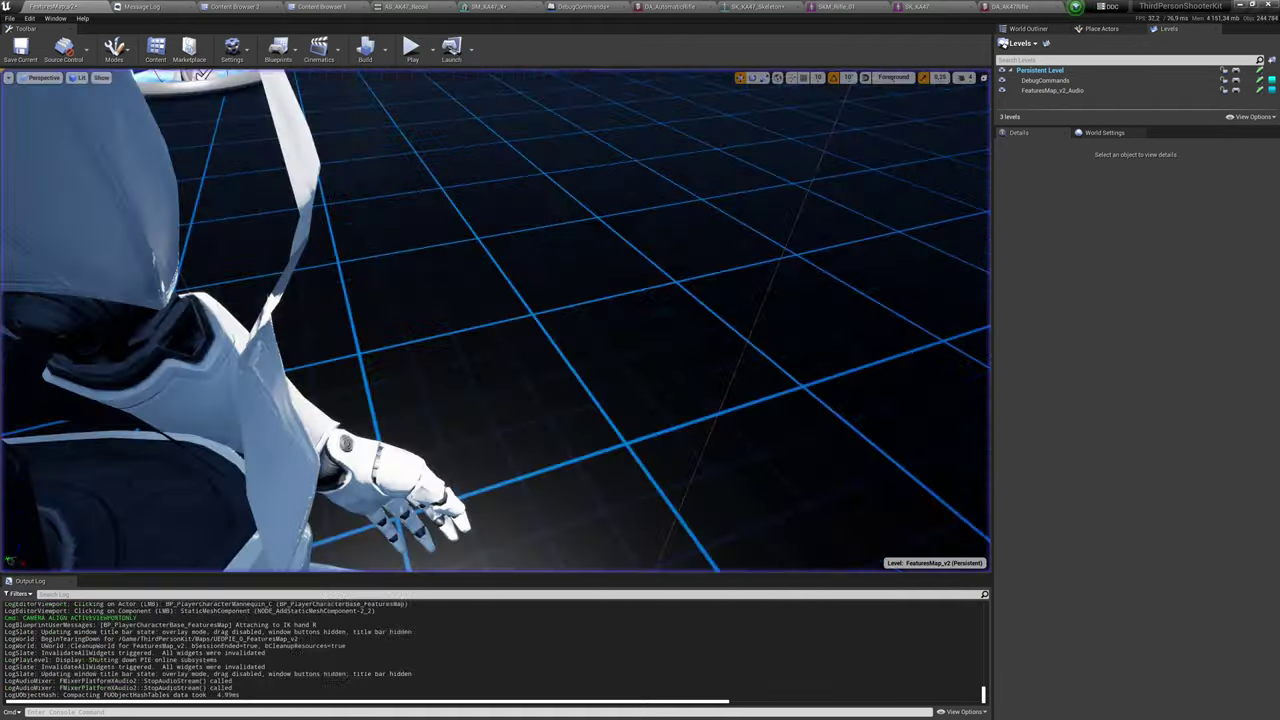
Find the BP_Exploding_Barrel actor by searching for barre and place three of these barrels on the open floor of the level.
{"action": "right_click_drag", "start_coordinate": [495, 320], "coordinate": [448, 340]}
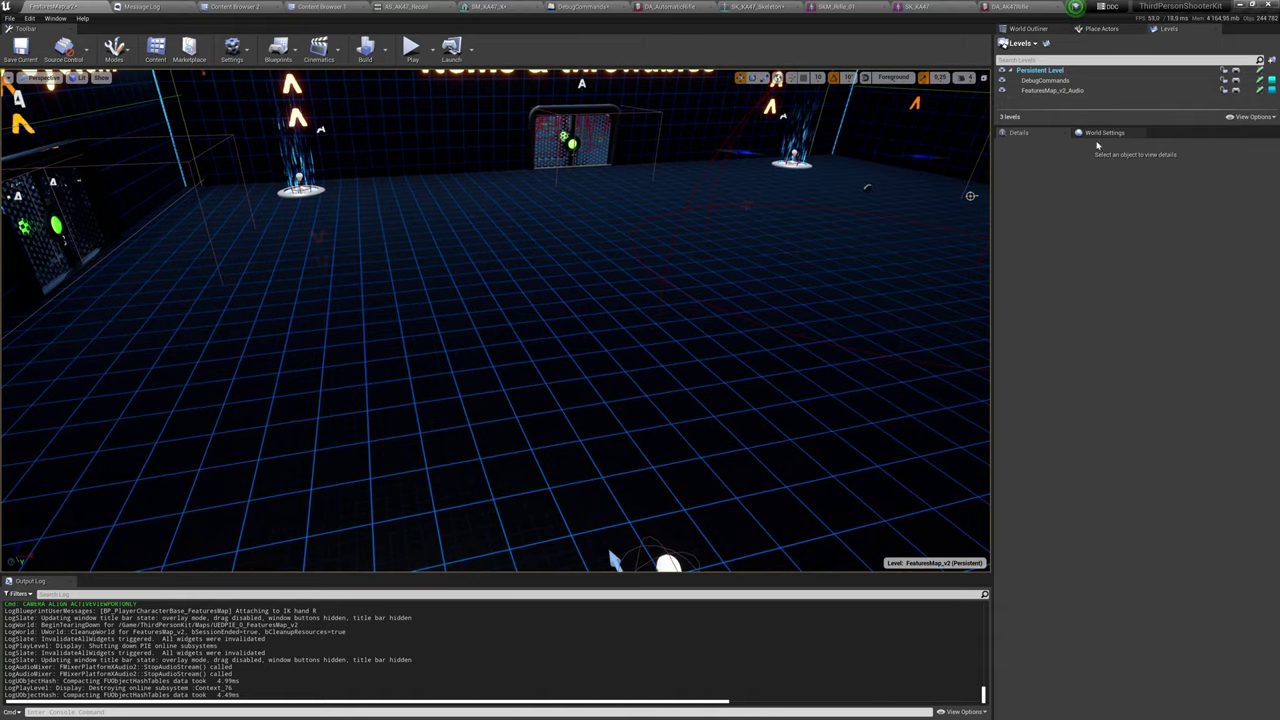
{"action": "left_click", "coordinate": [1106, 30]}
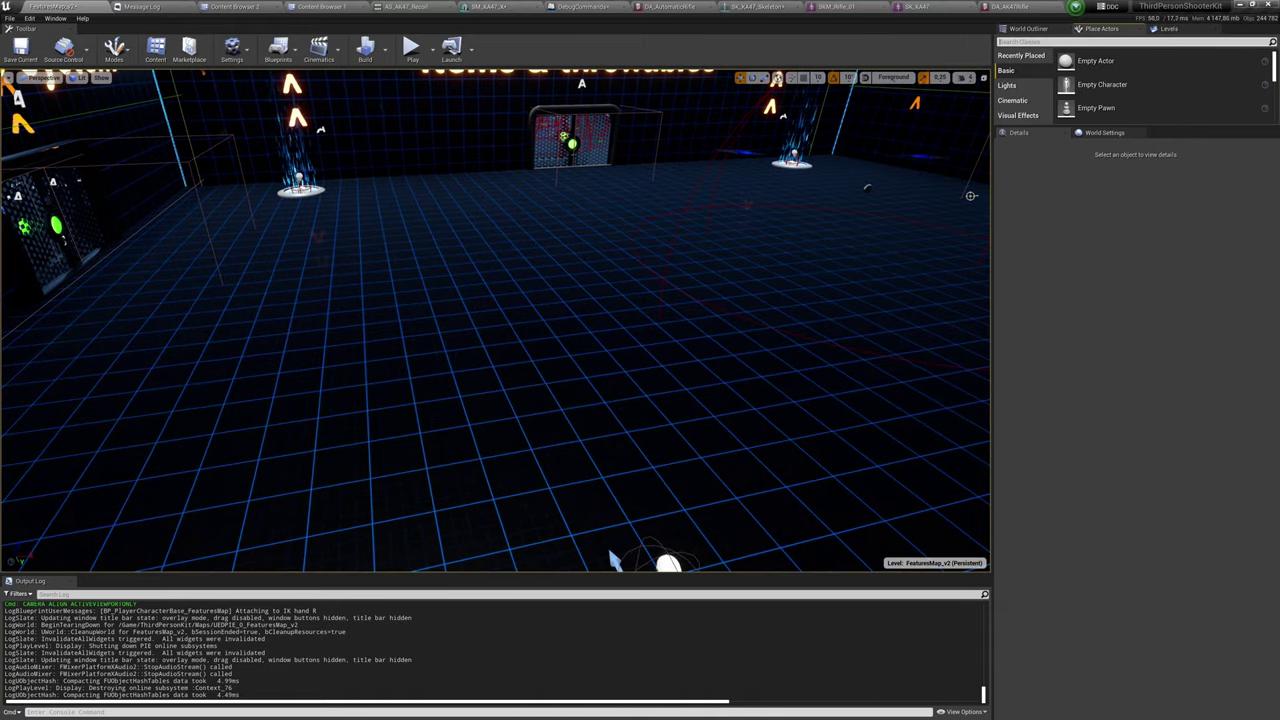
{"action": "type", "text": "barre"}
{"action": "left_click_drag", "start_coordinate": [1048, 84], "coordinate": [500, 288]}
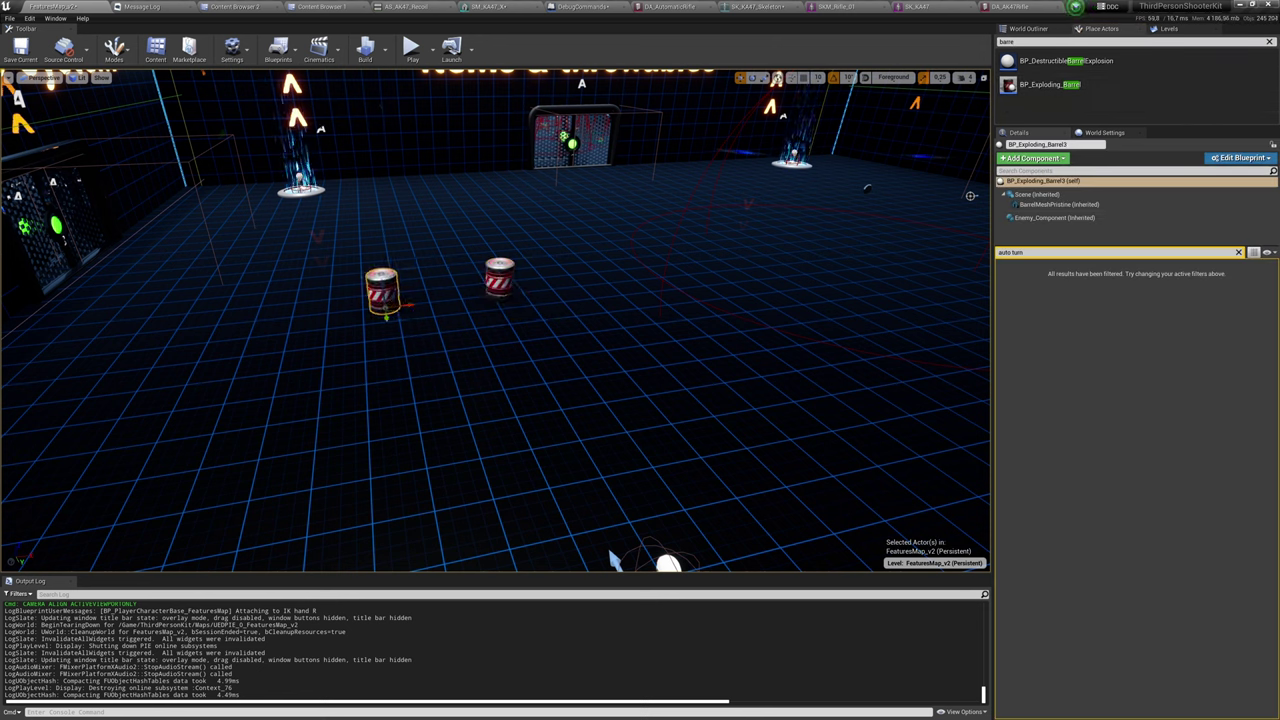
{"action": "left_click", "coordinate": [381, 288], "text": "ctrl"}
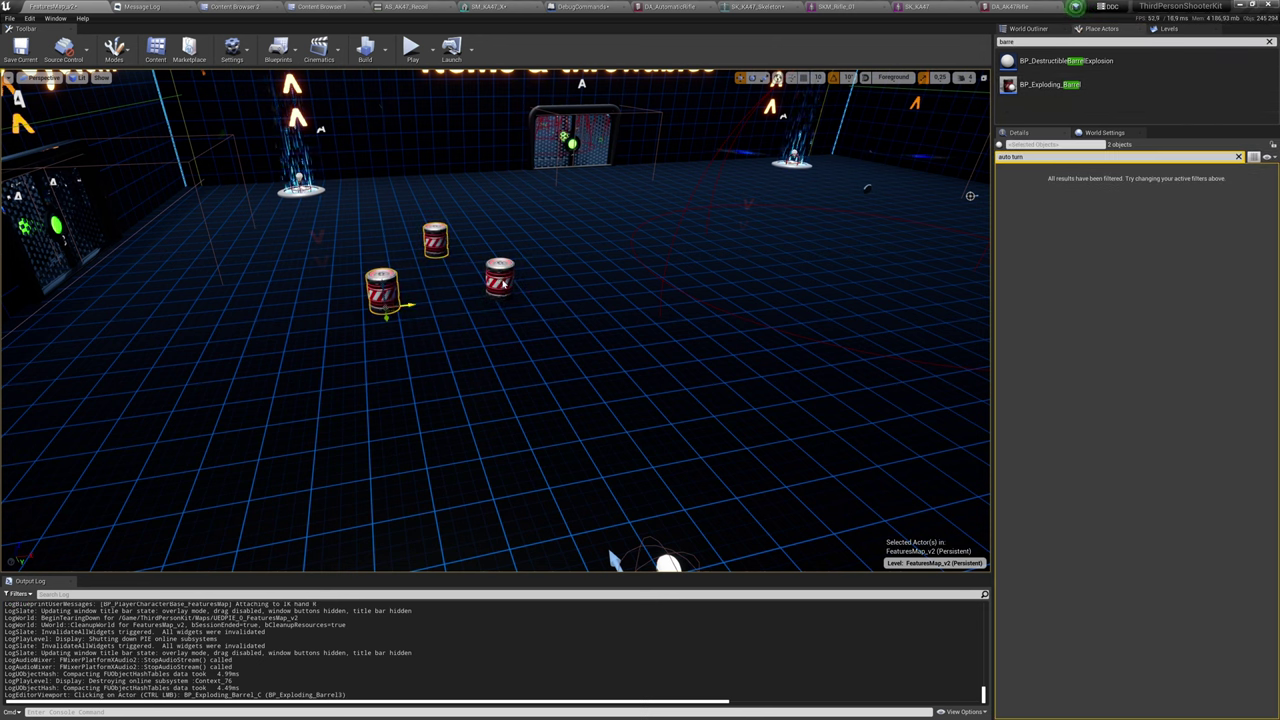
Enable Respawn on Destroy in the Debug settings of all three exploding barrels, then deselect them.
{"action": "left_click", "coordinate": [500, 280], "text": "ctrl"}
{"action": "left_click", "coordinate": [1238, 157]}
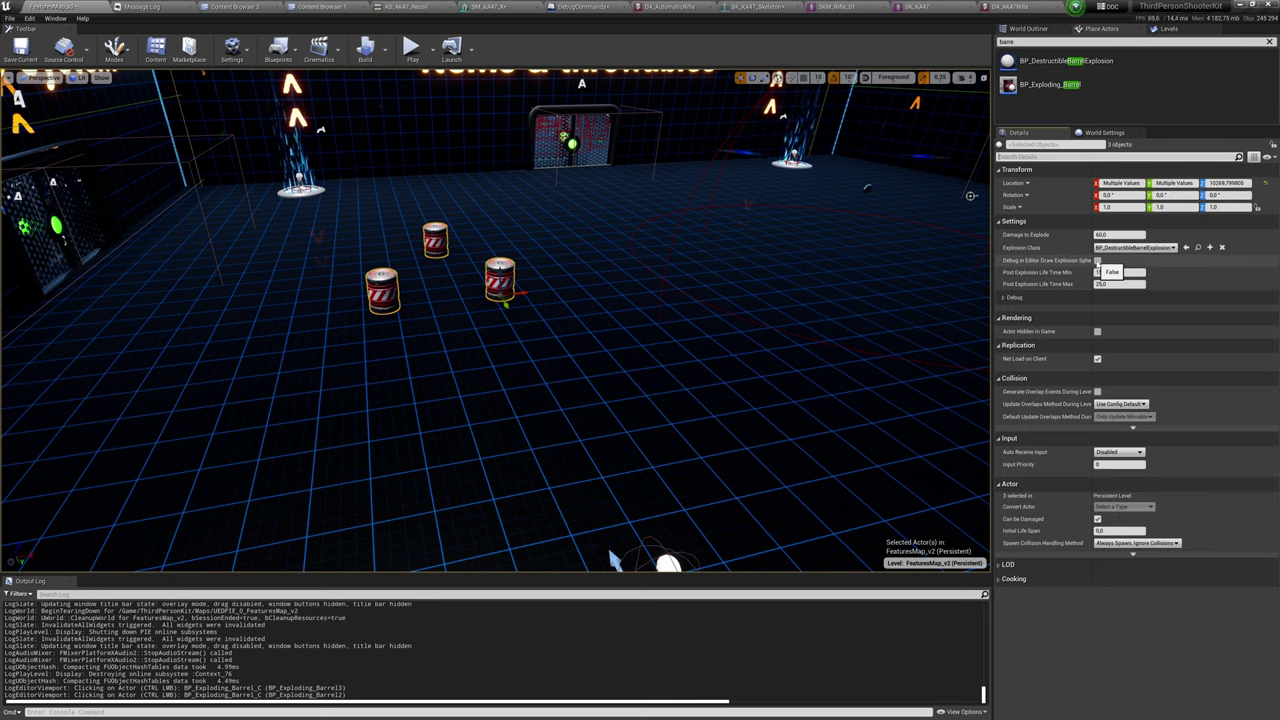
{"action": "left_click", "coordinate": [1092, 297]}
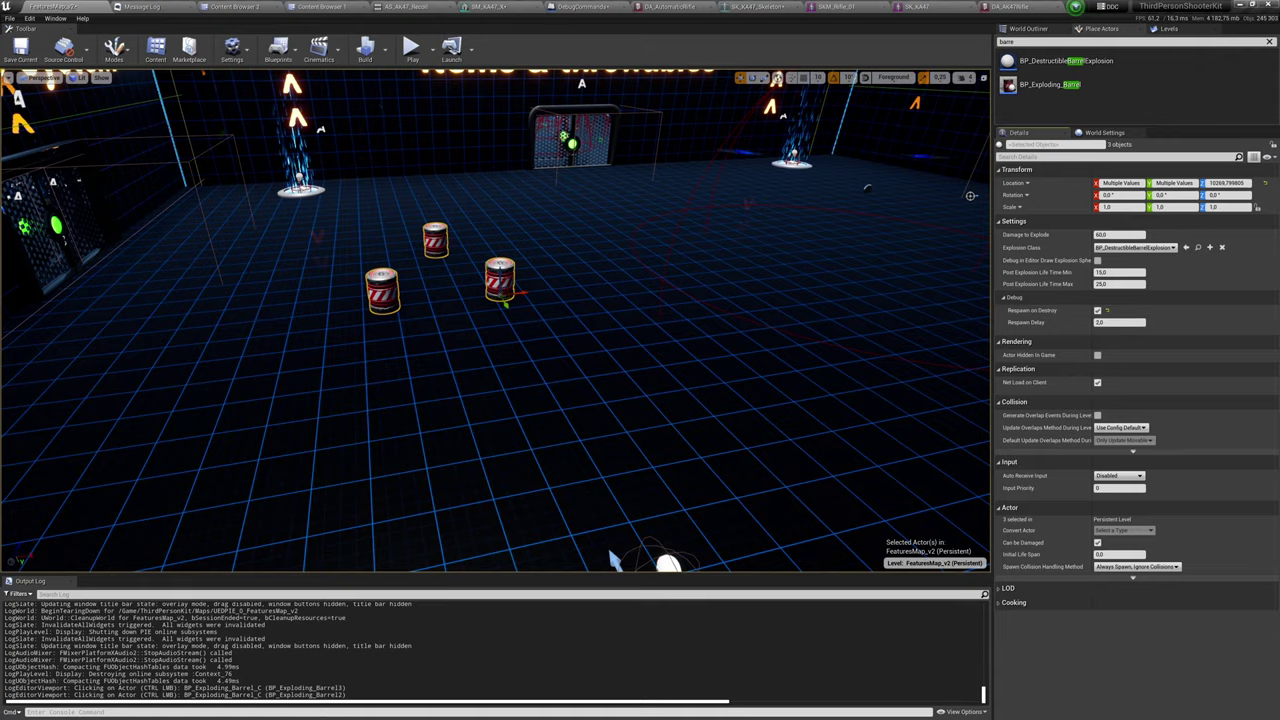
{"action": "key", "text": "Escape"}
Play the level and fire the AK-47 at the exploding barrels in third-person view.
{"action": "right_click_drag", "start_coordinate": [970, 196], "coordinate": [910, 166]}
{"action": "key", "text": "alt+p"}
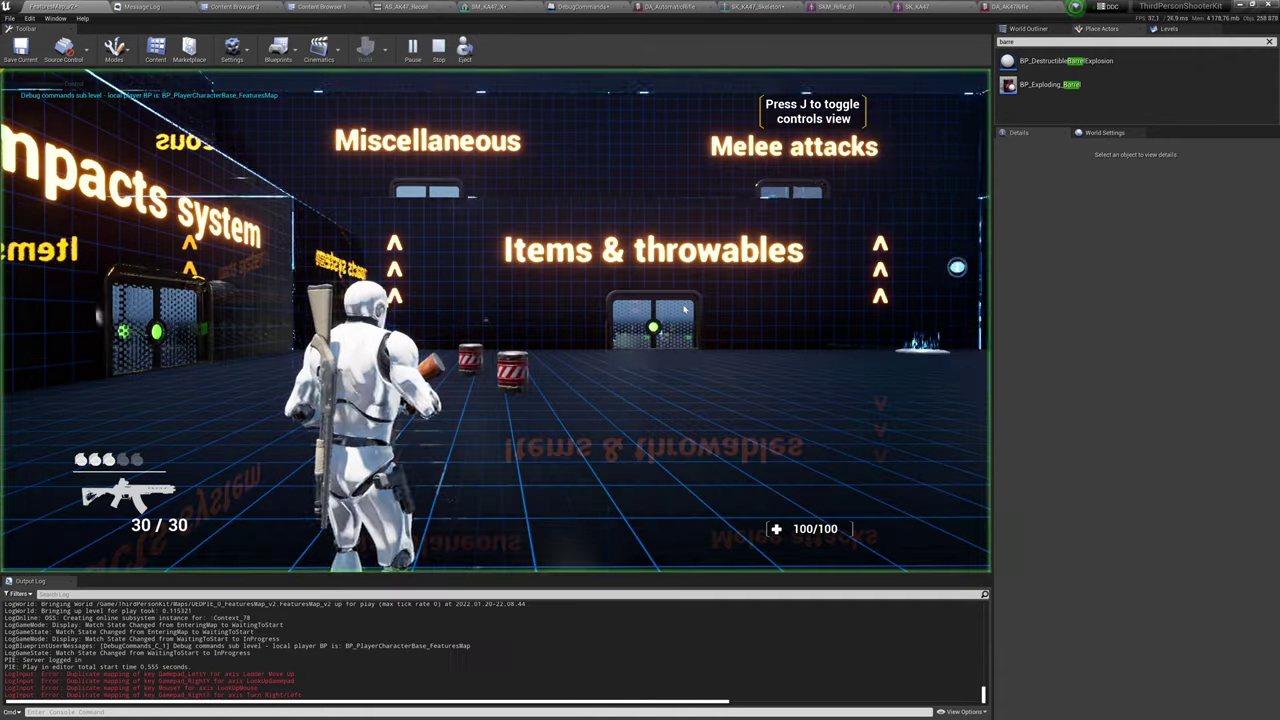
{"action": "left_click", "coordinate": [495, 320]}
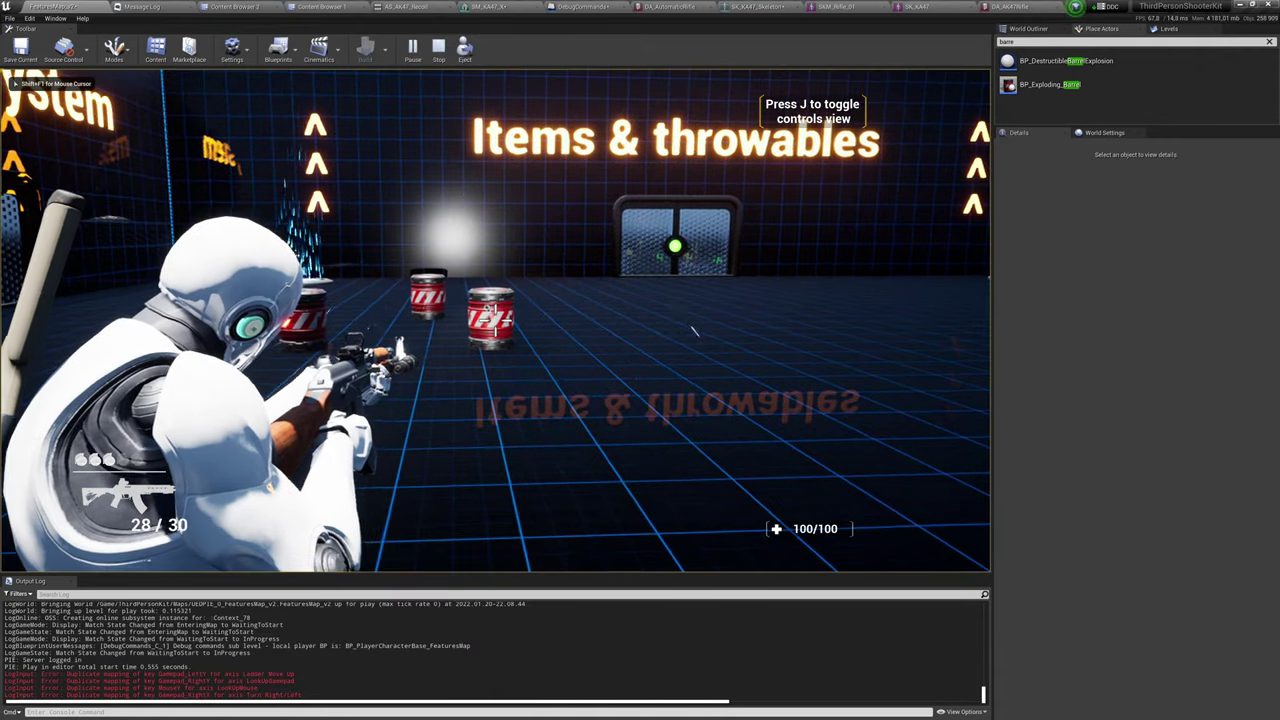
{"action": "left_click", "coordinate": [497, 322]}
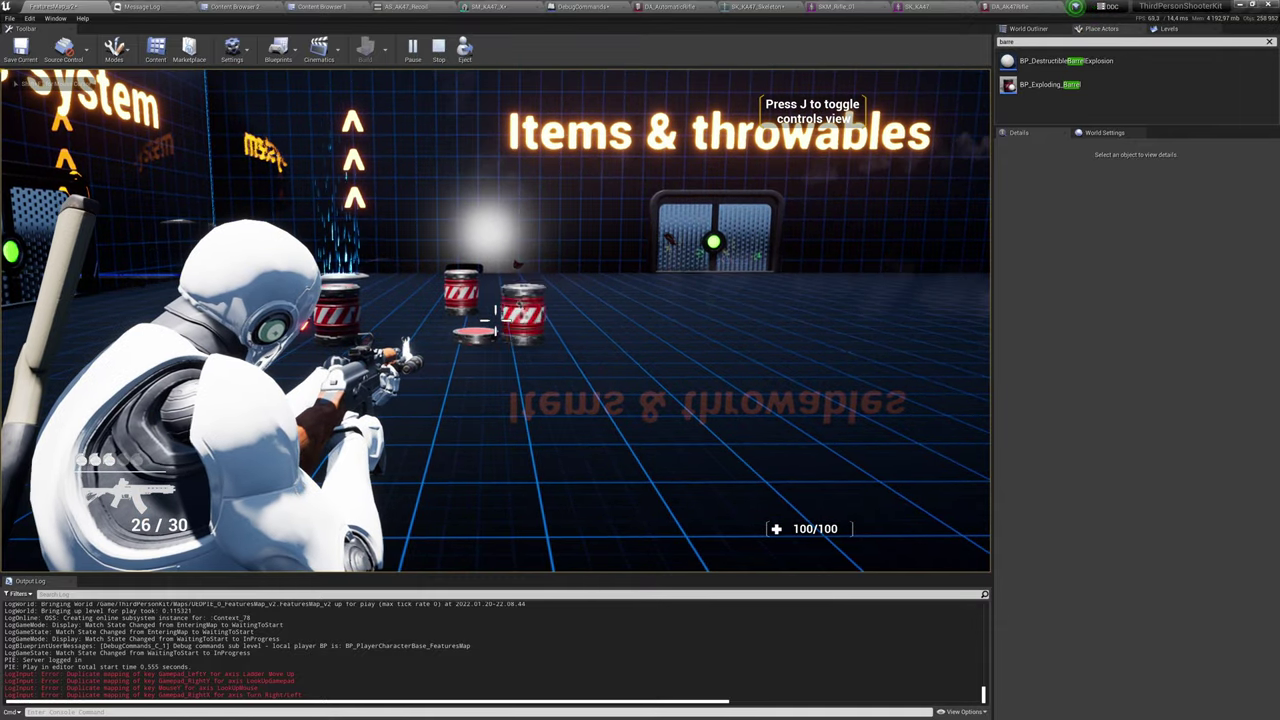
Aim at the barrels through the collimator and shoot them to test how well the reticle lines up with the hits.
{"action": "right_click", "coordinate": [495, 320]}
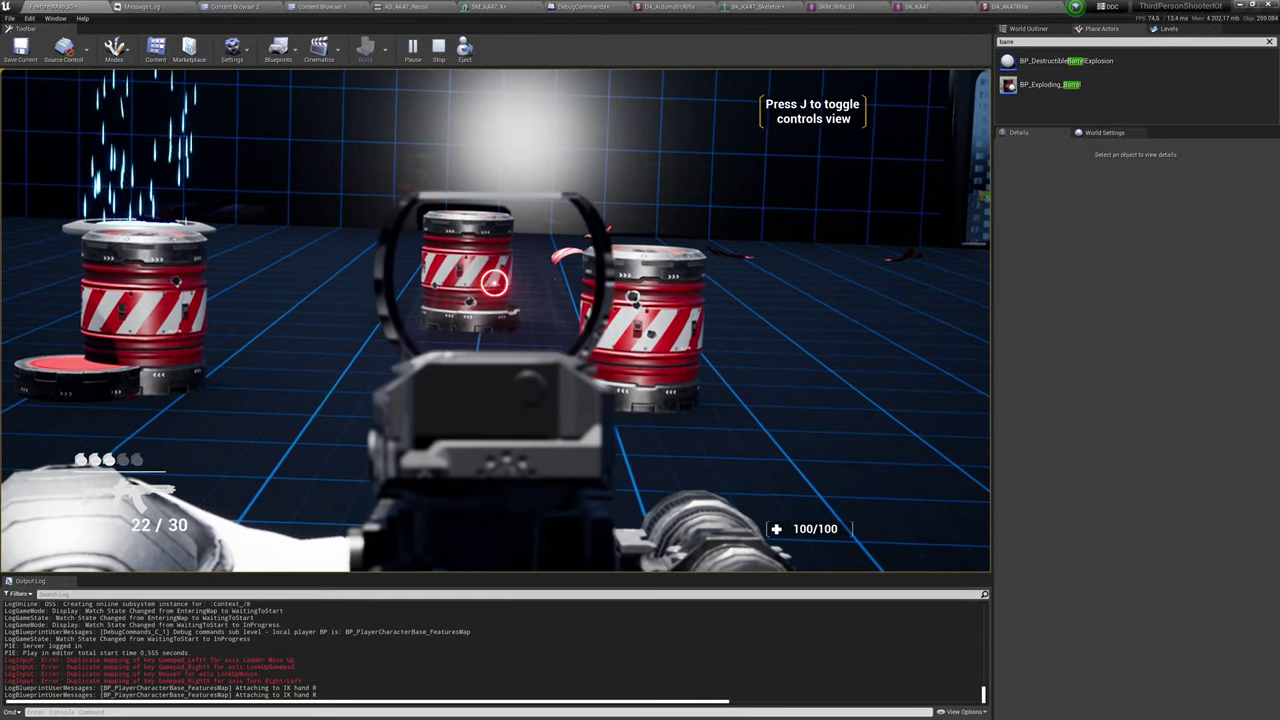
{"action": "left_click", "coordinate": [495, 320]}
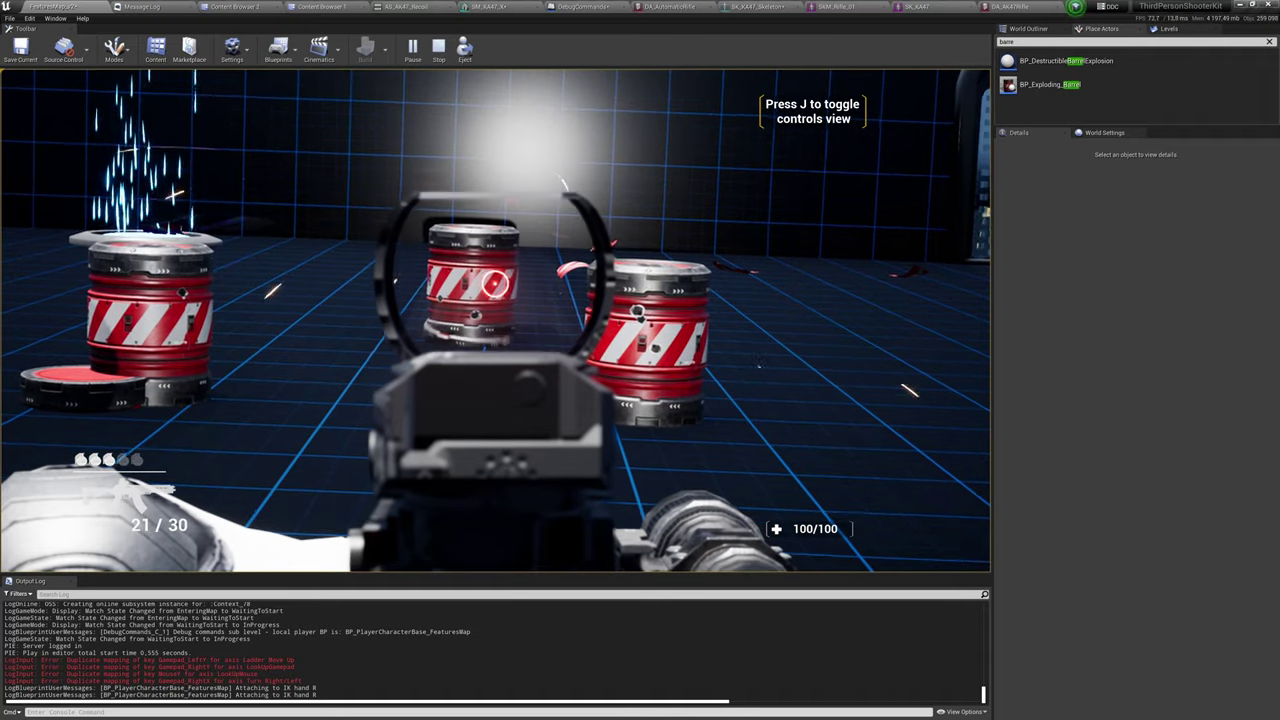
{"action": "left_click", "coordinate": [495, 320]}
{"action": "left_click", "coordinate": [495, 320]}
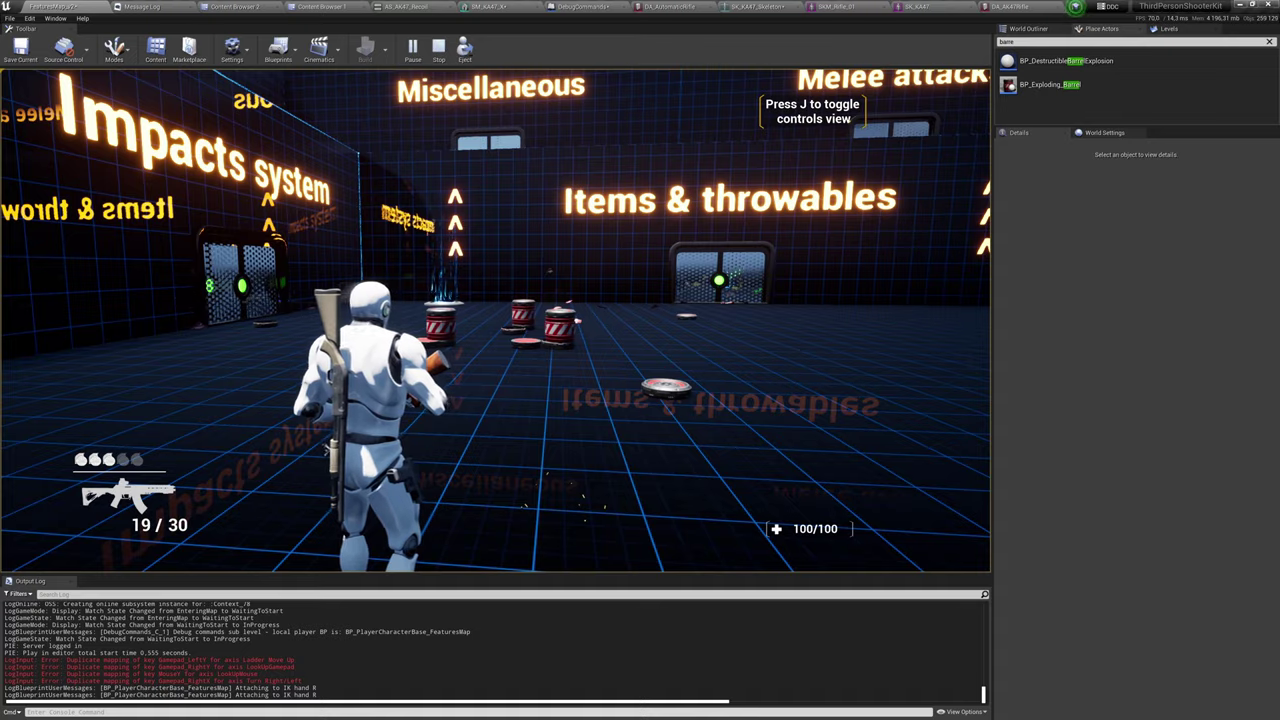
{"action": "right_click", "coordinate": [495, 320]}
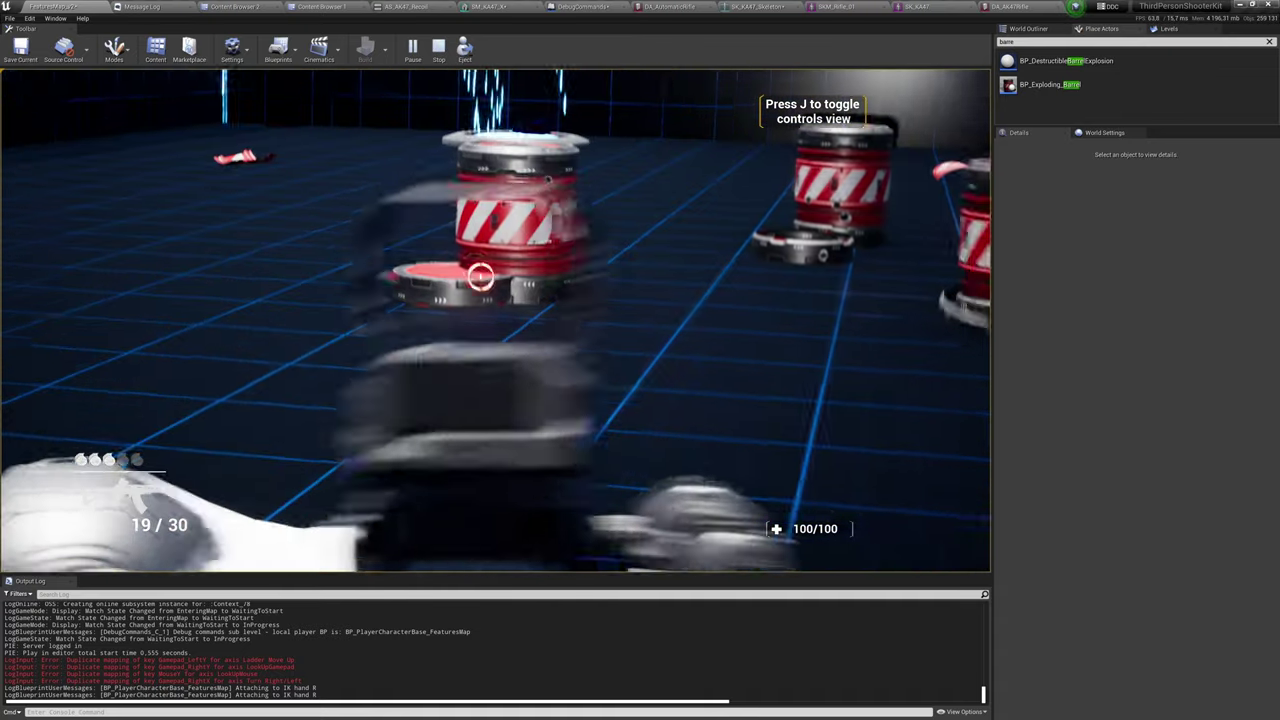
{"action": "left_click", "coordinate": [495, 320]}
{"action": "left_click", "coordinate": [495, 320]}
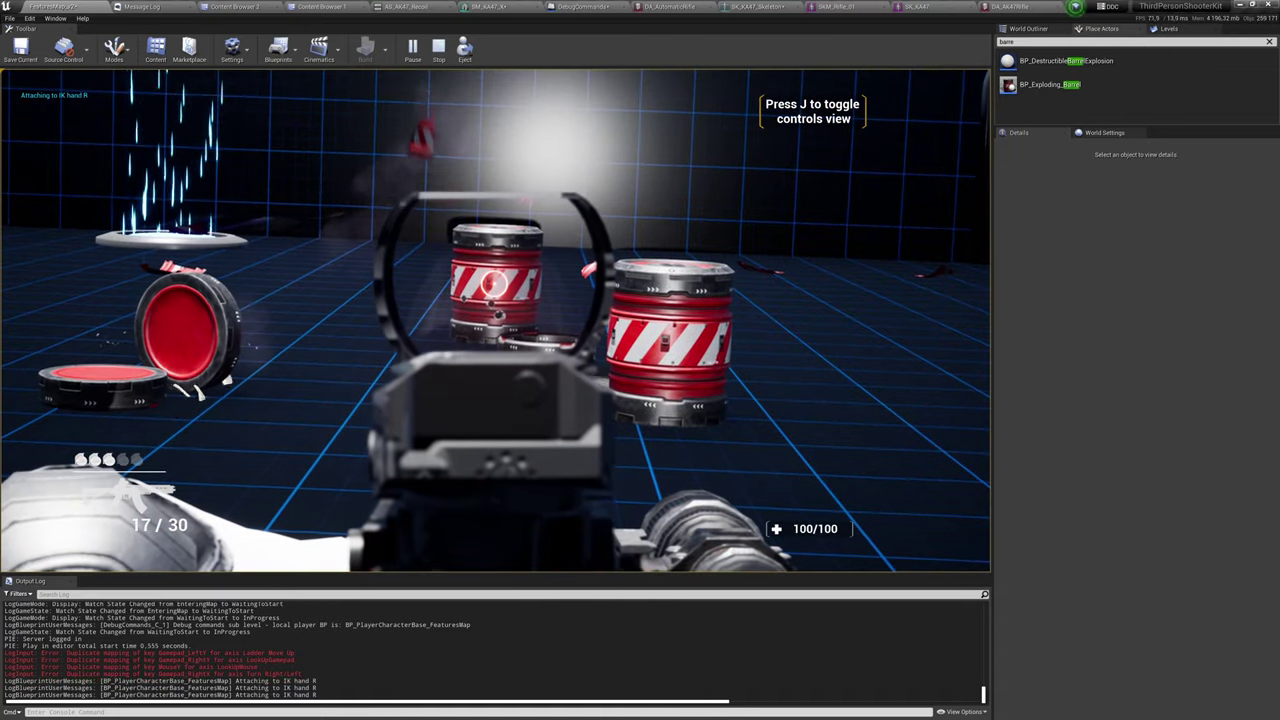
{"action": "left_click", "coordinate": [494, 284]}
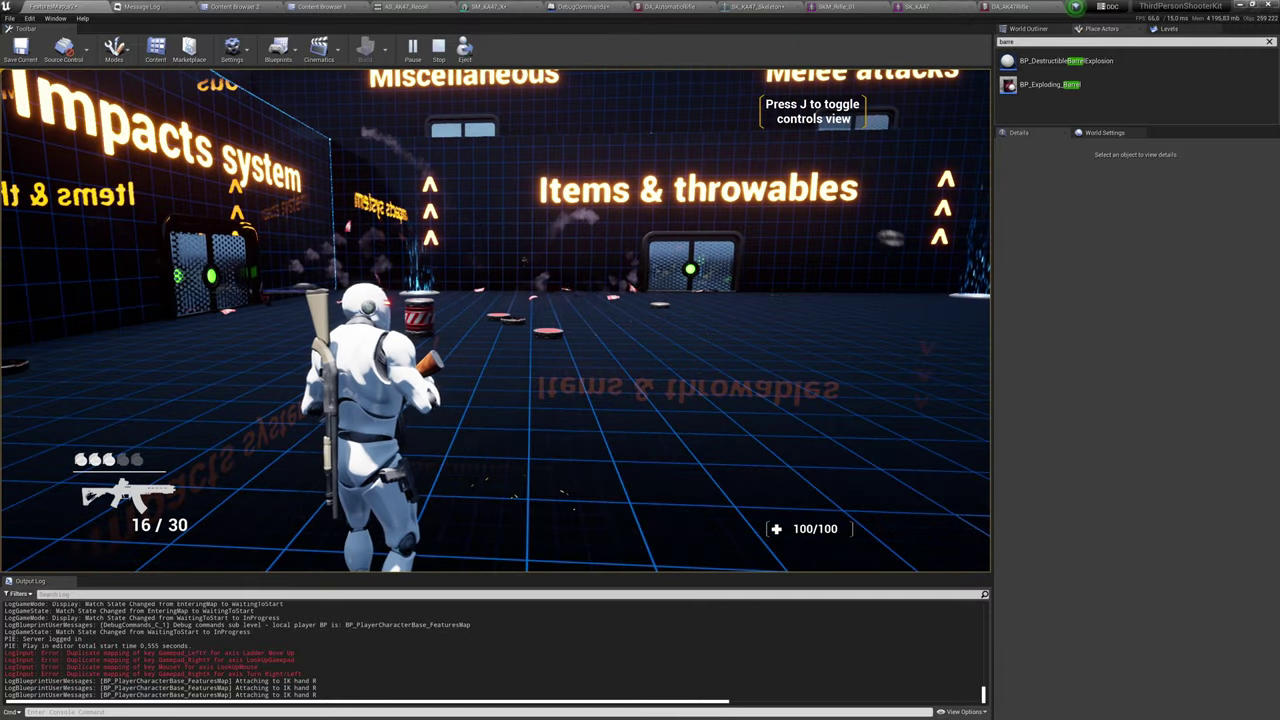
Set the SightAK47 attachment's FPPCameraLocalOffset Z to 3 in the weapon definition and save the asset.
{"action": "key", "text": "super"}
{"action": "left_click", "coordinate": [1030, 6]}
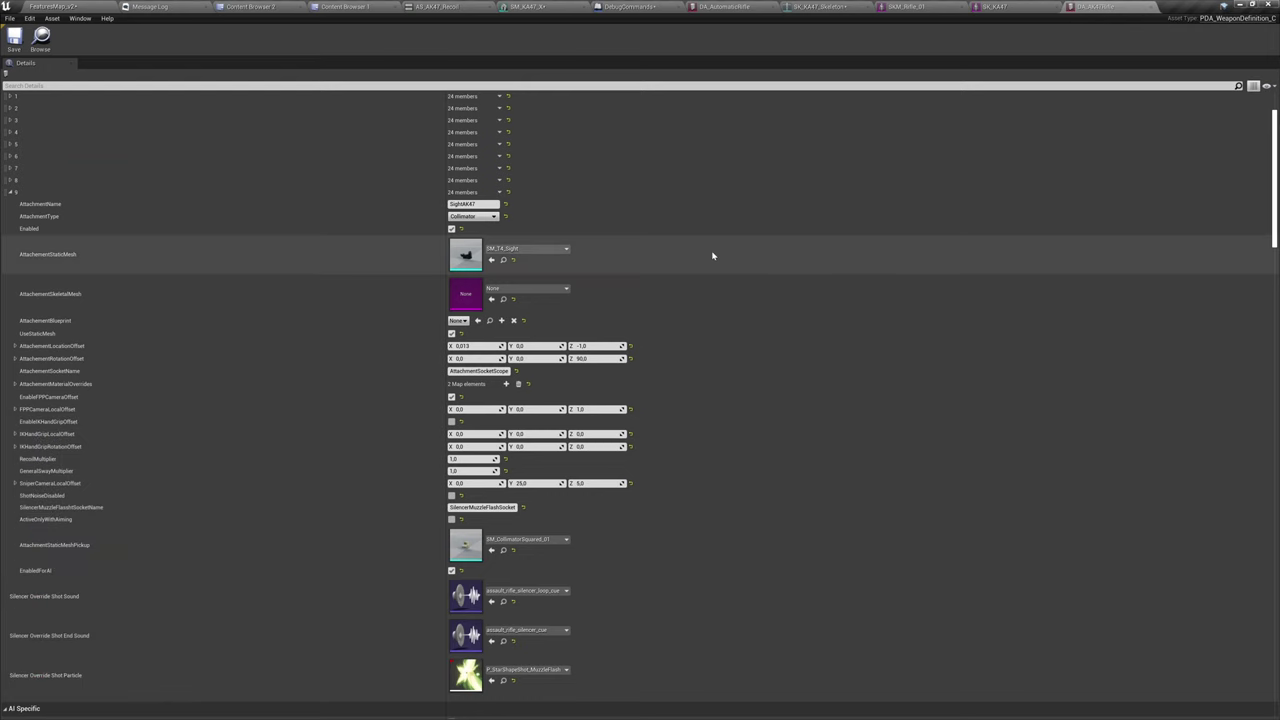
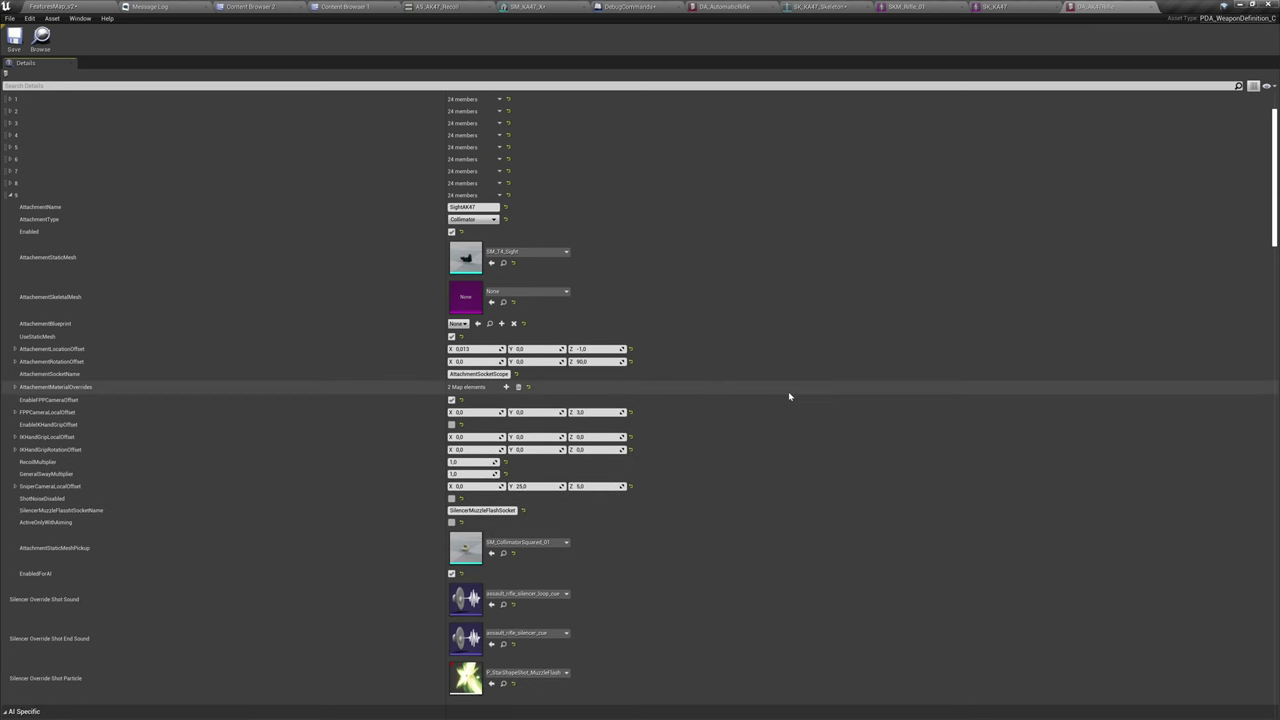
{"action": "key", "text": "ctrl+s"}
Reload the weapon data in the running level with ce TPSReloadWeaponsData and aim through the sight to check the camera height.
{"action": "left_click", "coordinate": [54, 7]}
{"action": "right_click", "coordinate": [495, 320]}
{"action": "key", "text": "grave"}
{"action": "key", "text": "Up"}
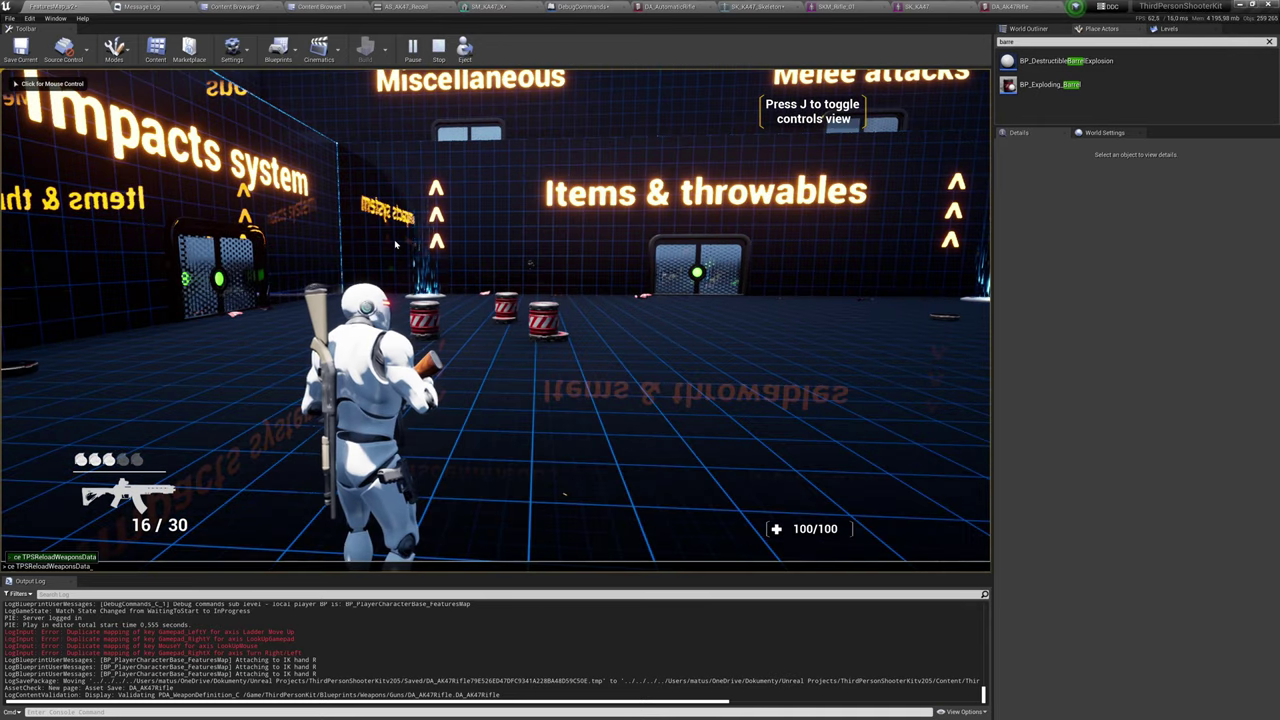
{"action": "key", "text": "Return"}
{"action": "key", "text": "w"}
{"action": "right_click", "coordinate": [496, 320]}
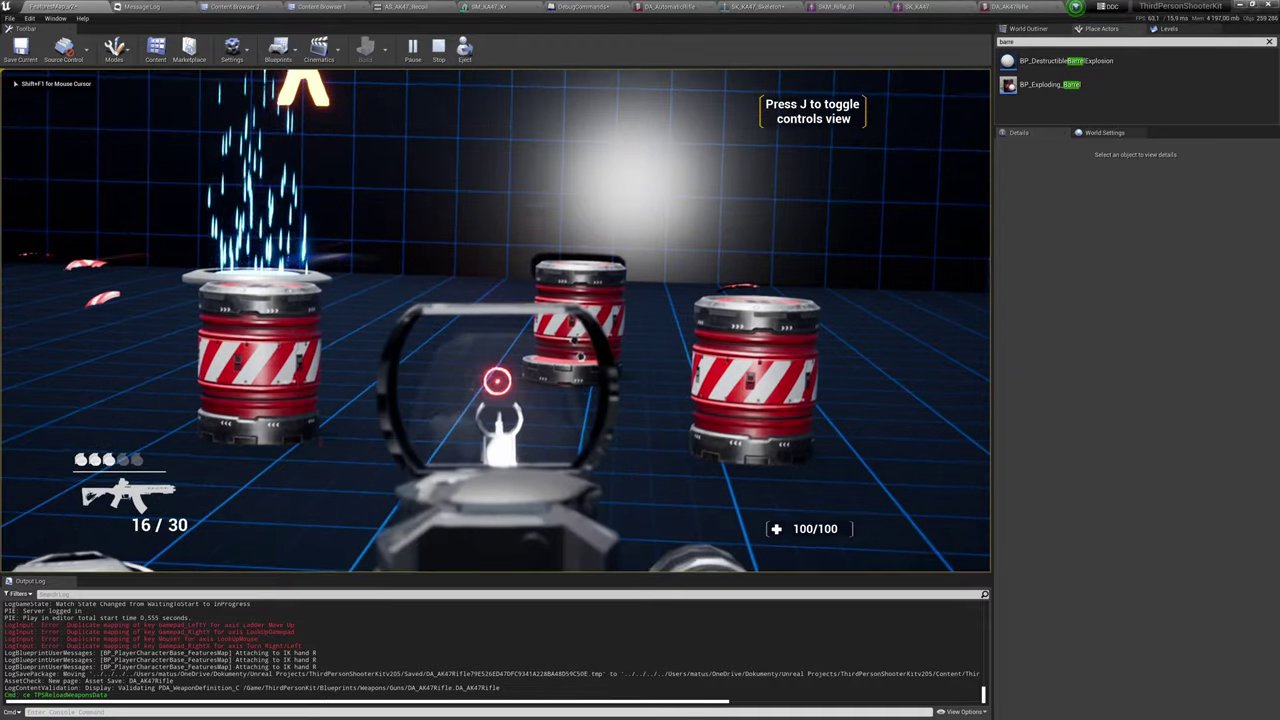
Lower the SightAK47 attachment's FPPCameraLocalOffset Z in the AK-47 weapon definition and save the asset.
{"action": "key", "text": "super"}
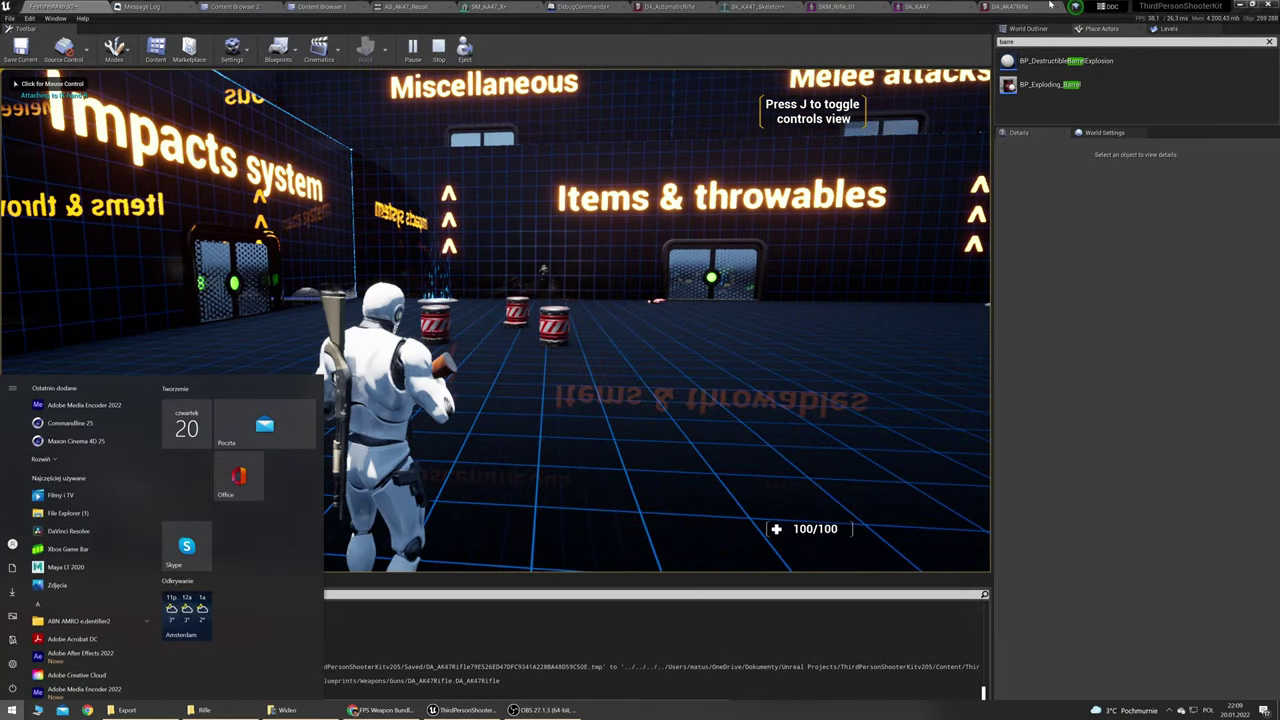
{"action": "left_click", "coordinate": [1016, 7]}
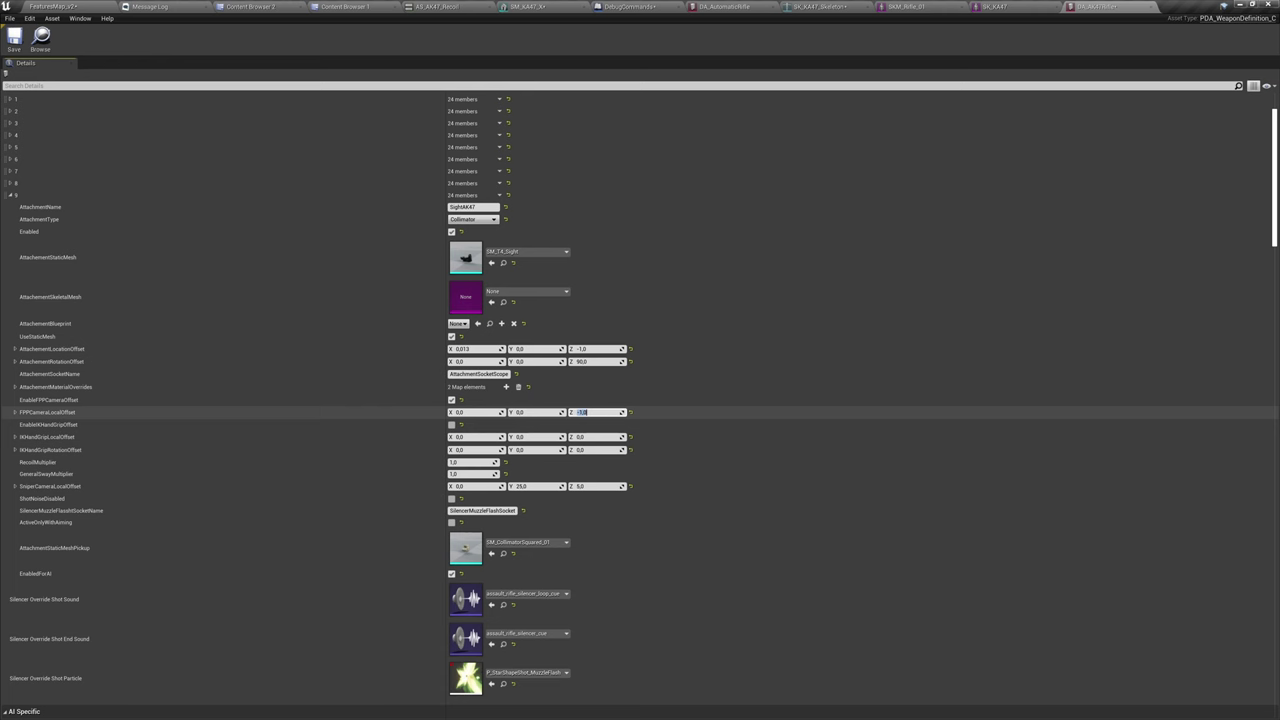
{"action": "key", "text": "ctrl+s"}
Reload the weapon data in the running level with ce TPSReloadWeaponsData and aim the rifle to check the sight camera.
{"action": "left_click", "coordinate": [53, 7]}
{"action": "right_click", "coordinate": [495, 320]}
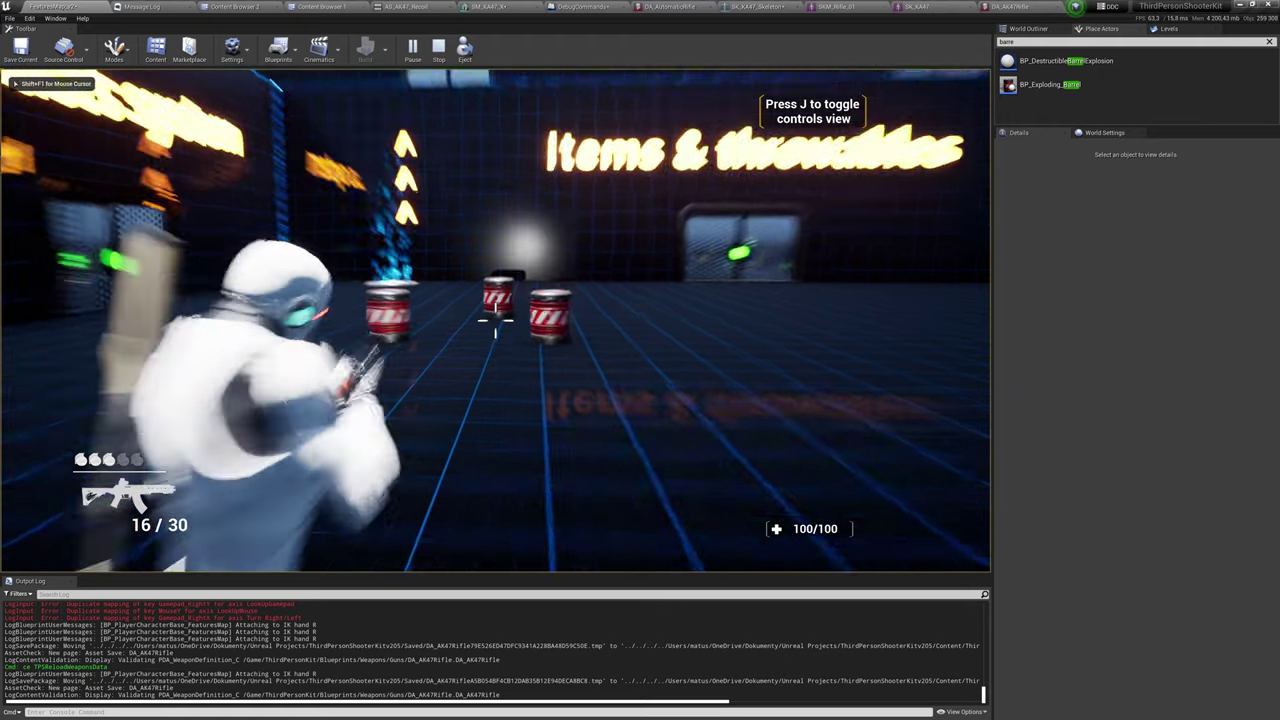
{"action": "key", "text": "grave"}
{"action": "key", "text": "Up"}
{"action": "key", "text": "Return"}
{"action": "right_click", "coordinate": [495, 320]}
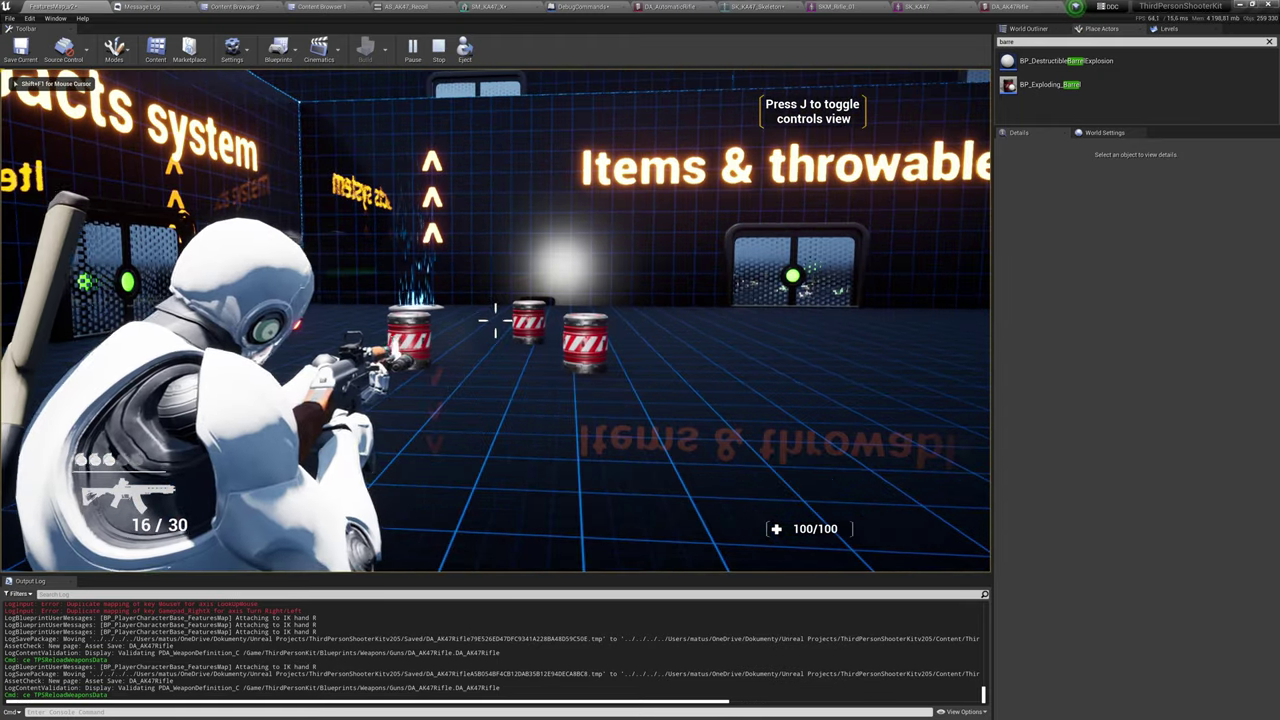
Set the SightAK47 attachment's FPPCameraLocalOffset Z to 0, save the weapon definition and return to the running level.
{"action": "key", "text": "super"}
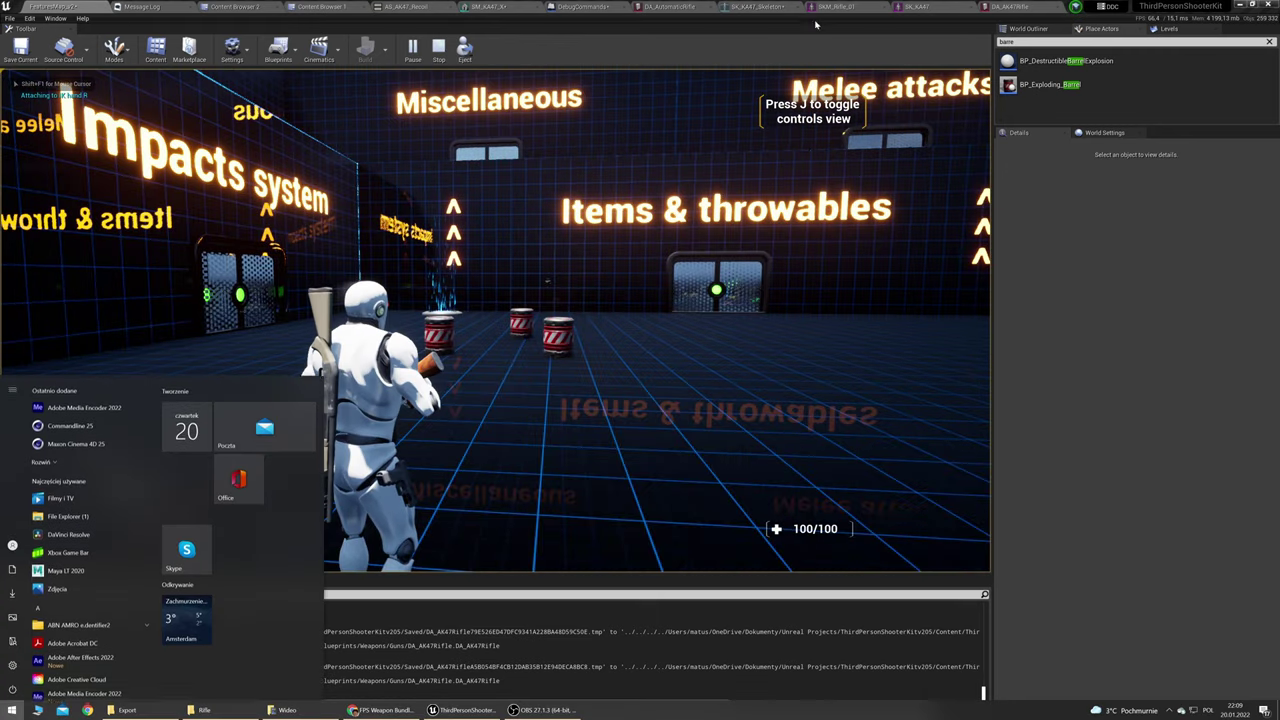
{"action": "left_click", "coordinate": [1036, 7]}
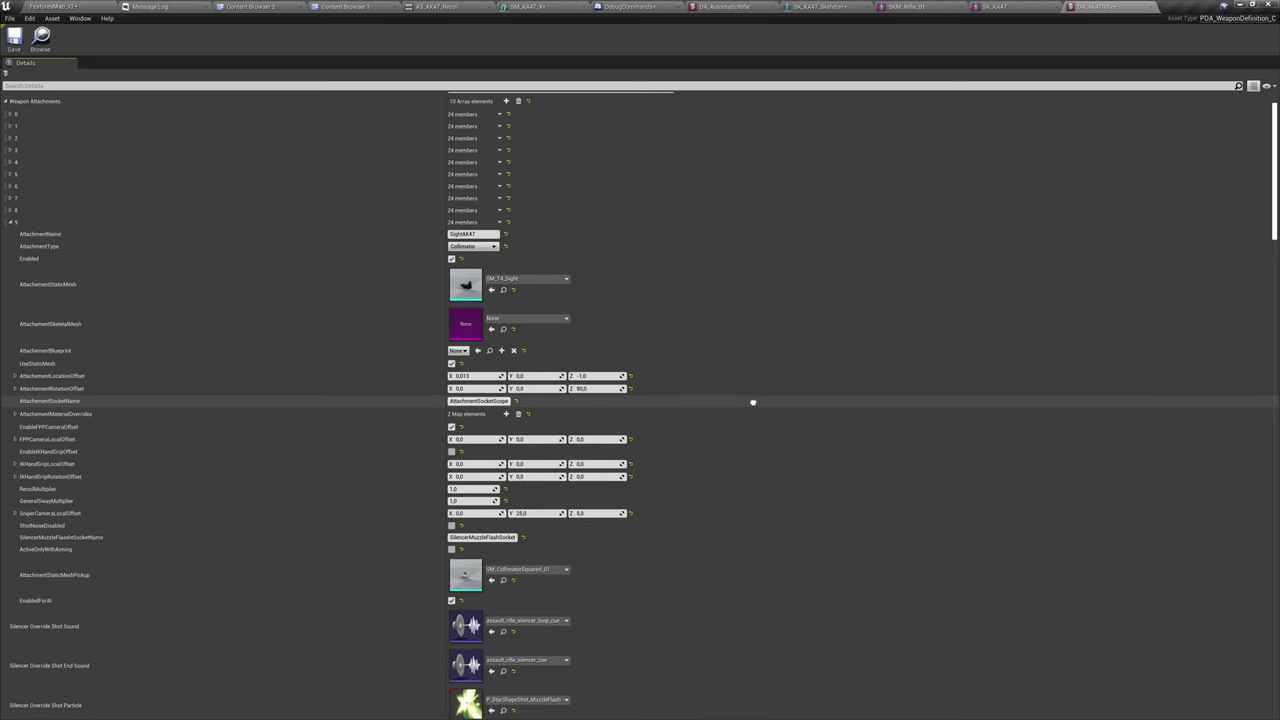
{"action": "left_click", "coordinate": [50, 6]}
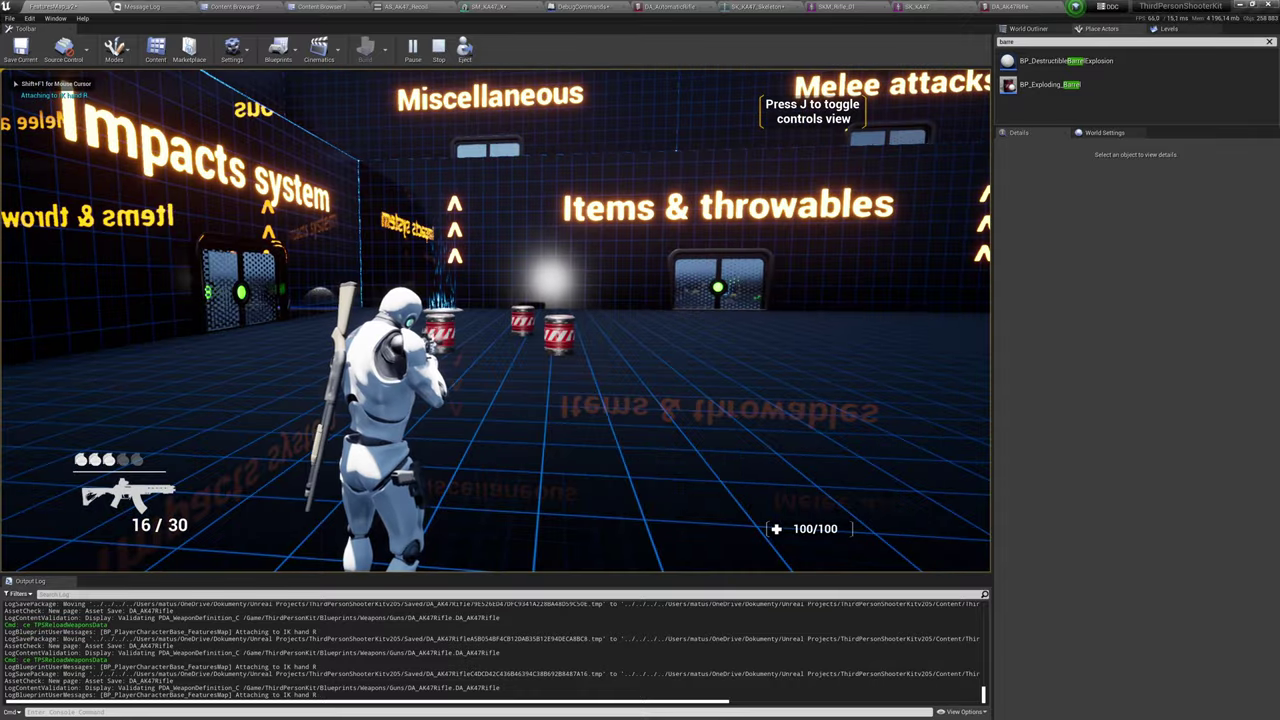
Give control back to the running game and reload the weapon data with ce TPSReloadWeaponsData to test the zero offset.
{"action": "key", "text": "super"}
{"action": "left_click", "coordinate": [471, 267]}
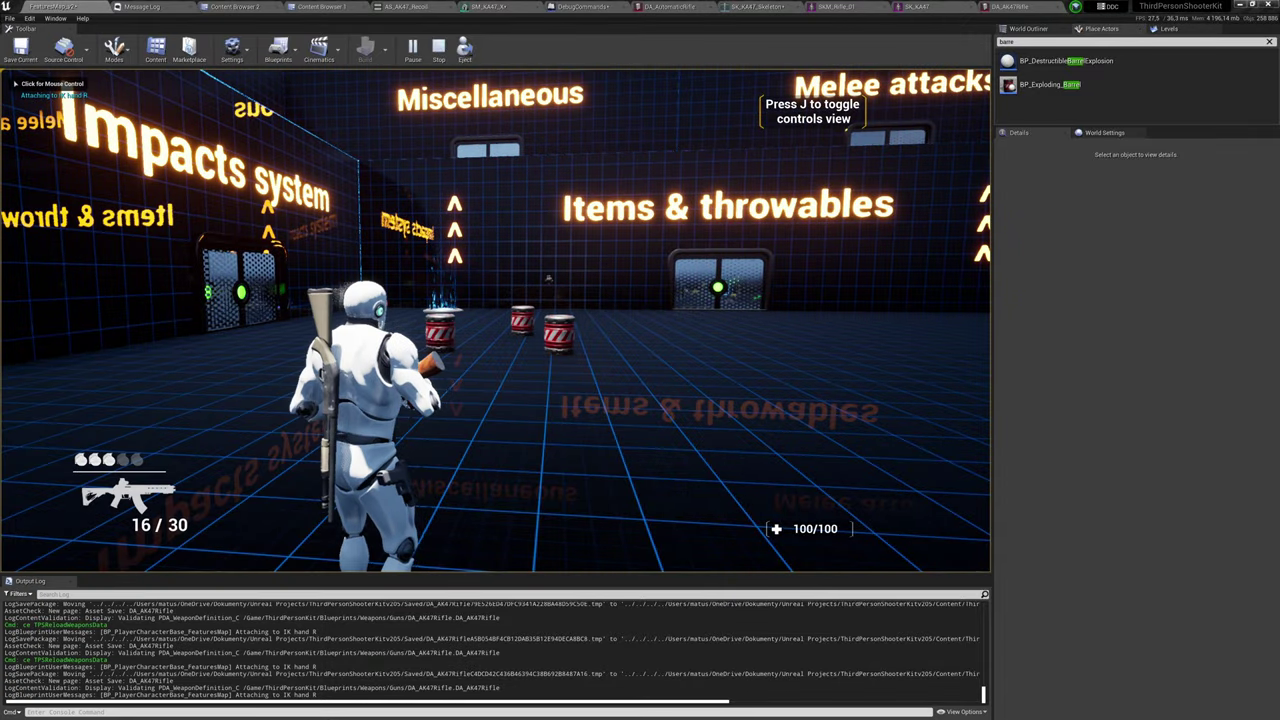
{"action": "right_click", "coordinate": [471, 267]}
{"action": "key", "text": "super"}
{"action": "left_click", "coordinate": [471, 266]}
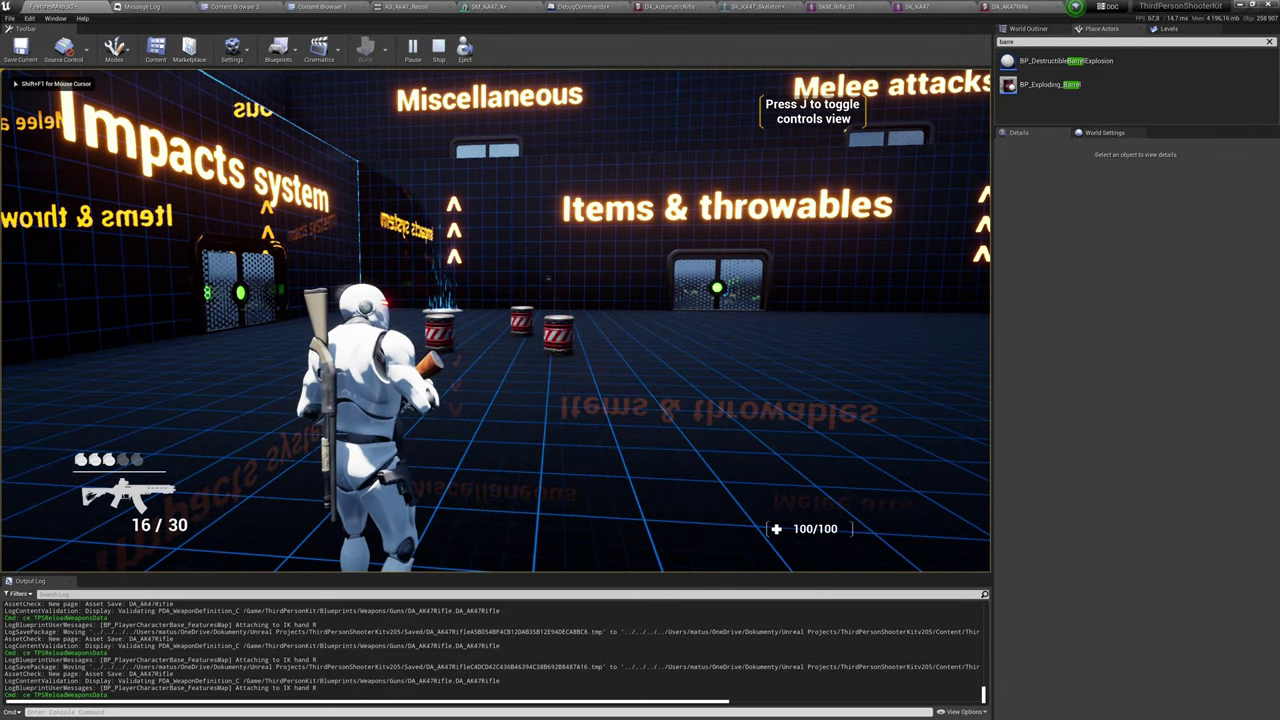
Set the SightAK47 attachment's FPPCameraLocalOffset Z to 0.5 and save the weapon definition.
{"action": "key", "text": "super"}
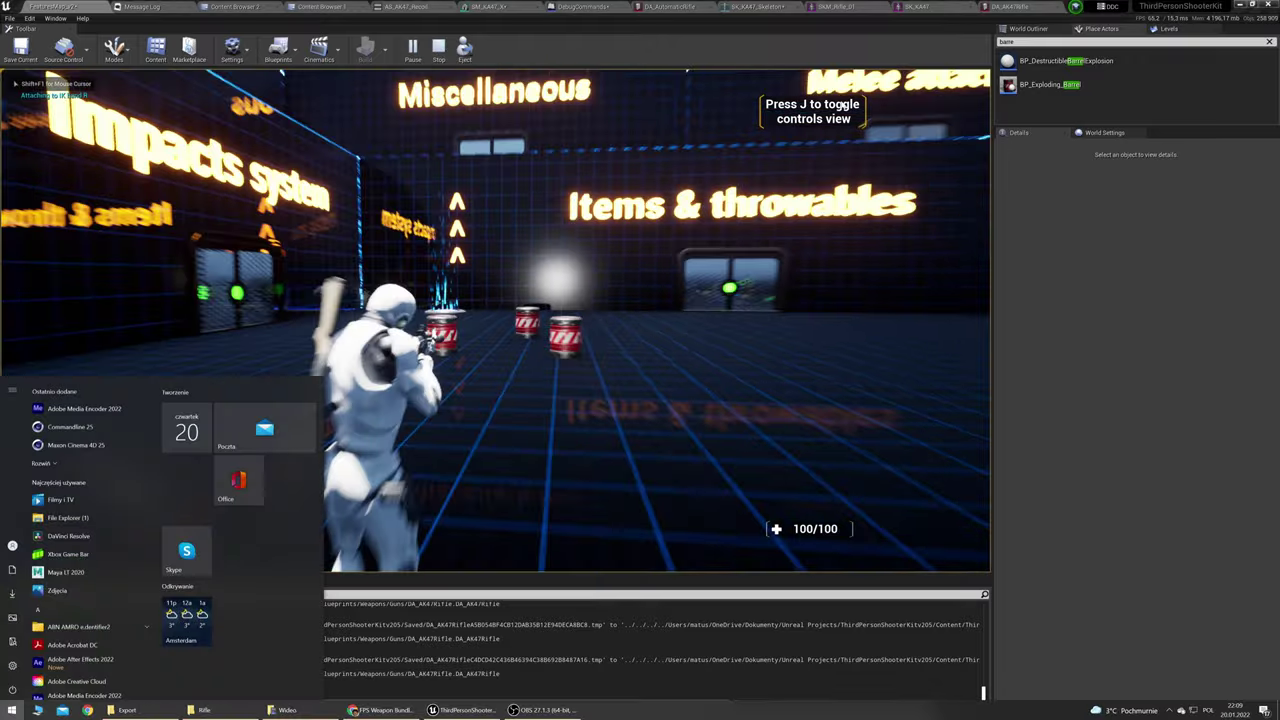
{"action": "left_click", "coordinate": [1012, 7]}
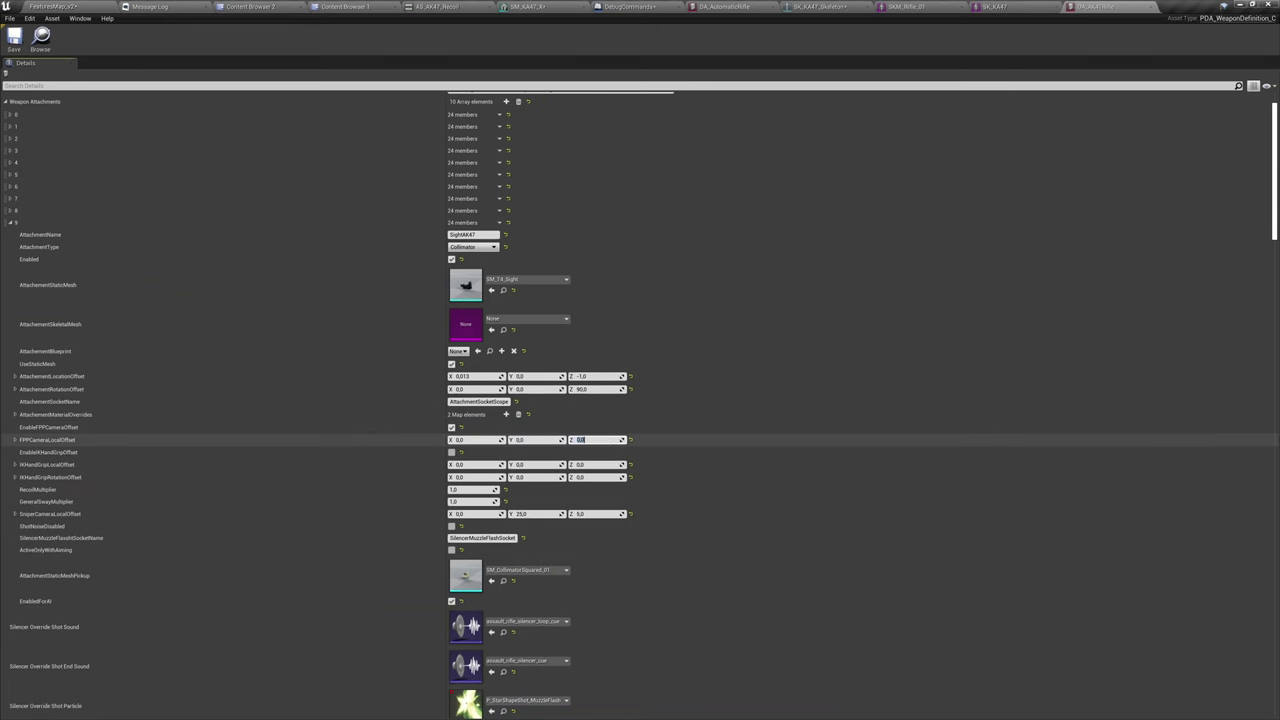
{"action": "key", "text": "ctrl+s"}
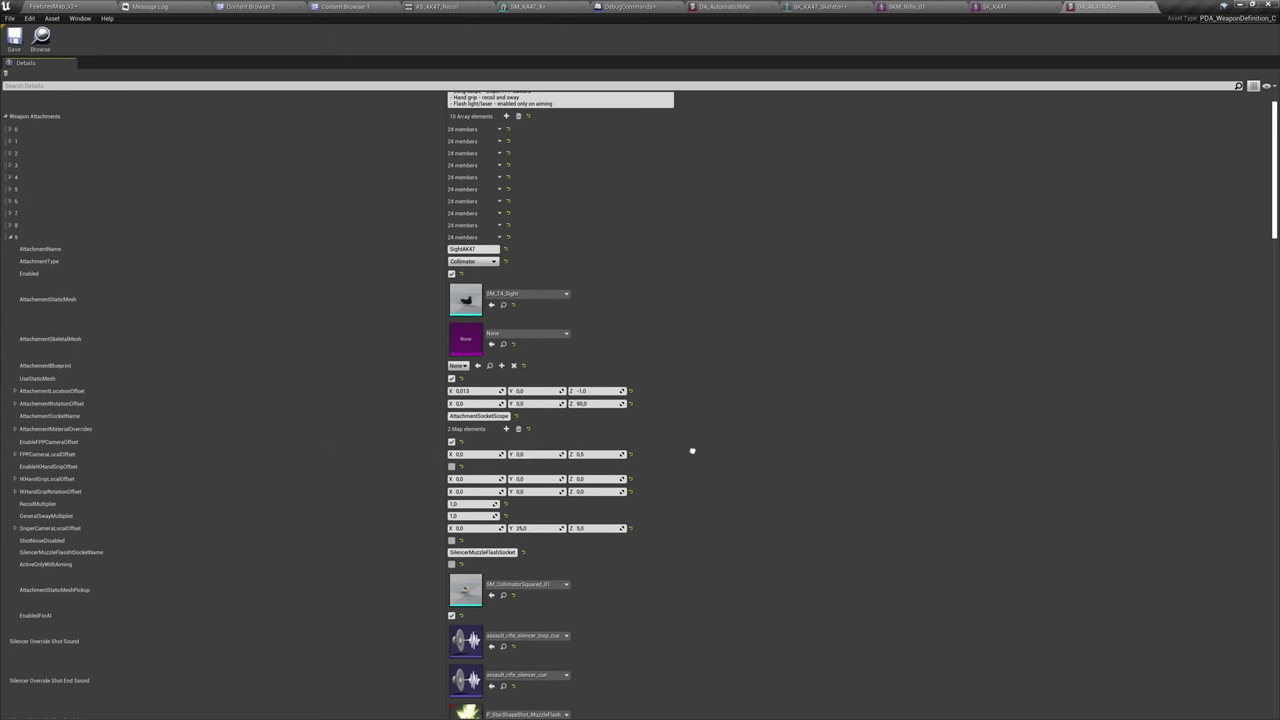
Reload the weapon data in the running level with ce TPSReloadWeaponsData and fire a shot to check the 0.5 camera offset.
{"action": "left_click", "coordinate": [60, 7]}
{"action": "right_click", "coordinate": [495, 320]}
{"action": "key", "text": "v"}
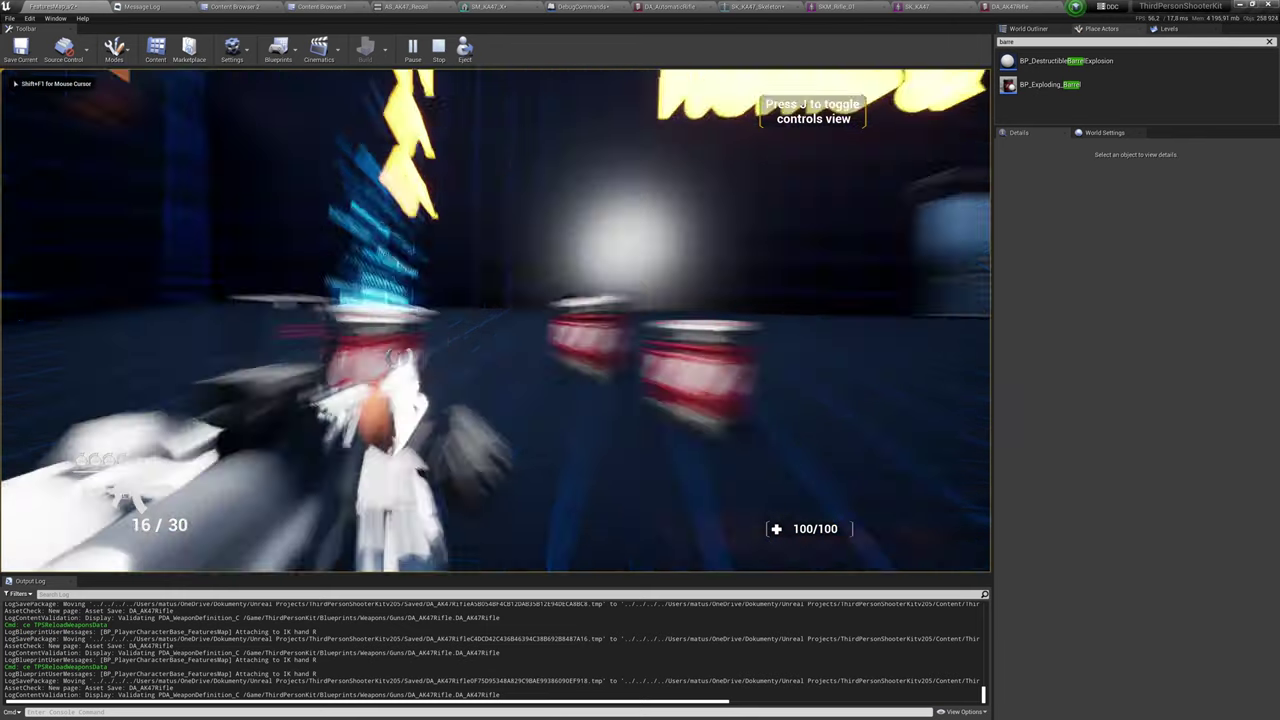
{"action": "key", "text": "grave"}
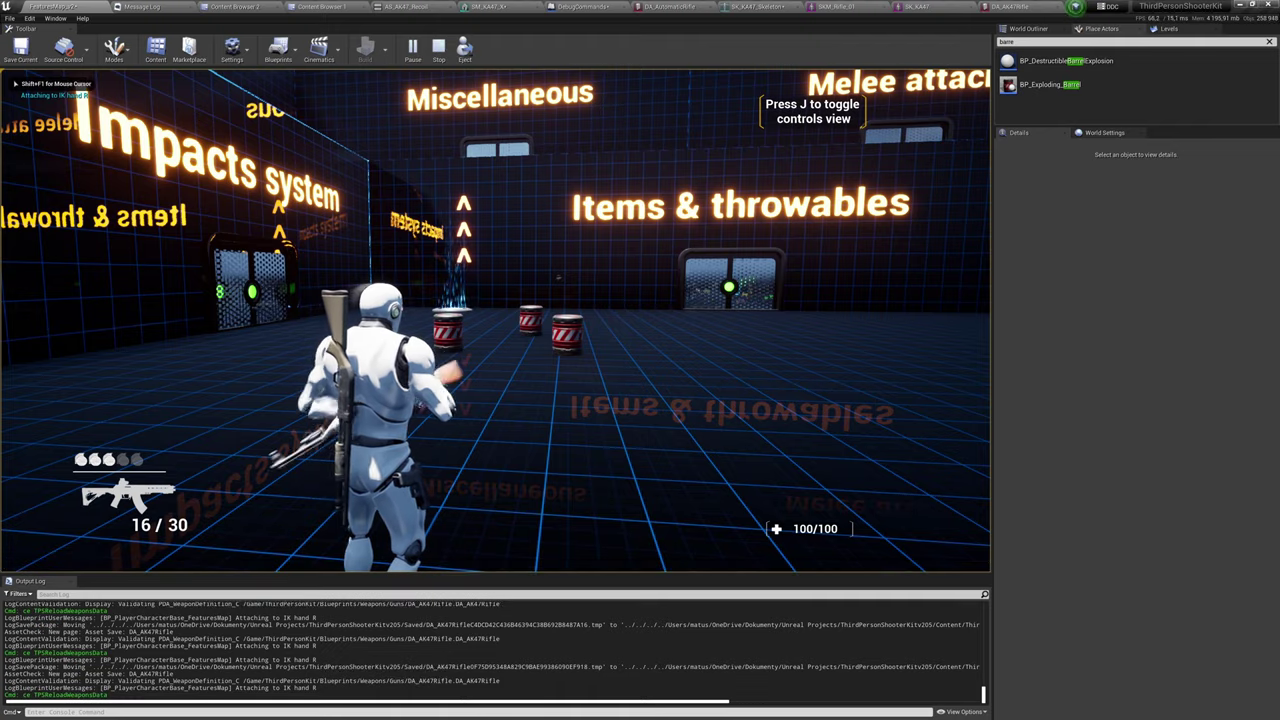
{"action": "left_click", "coordinate": [413, 306]}
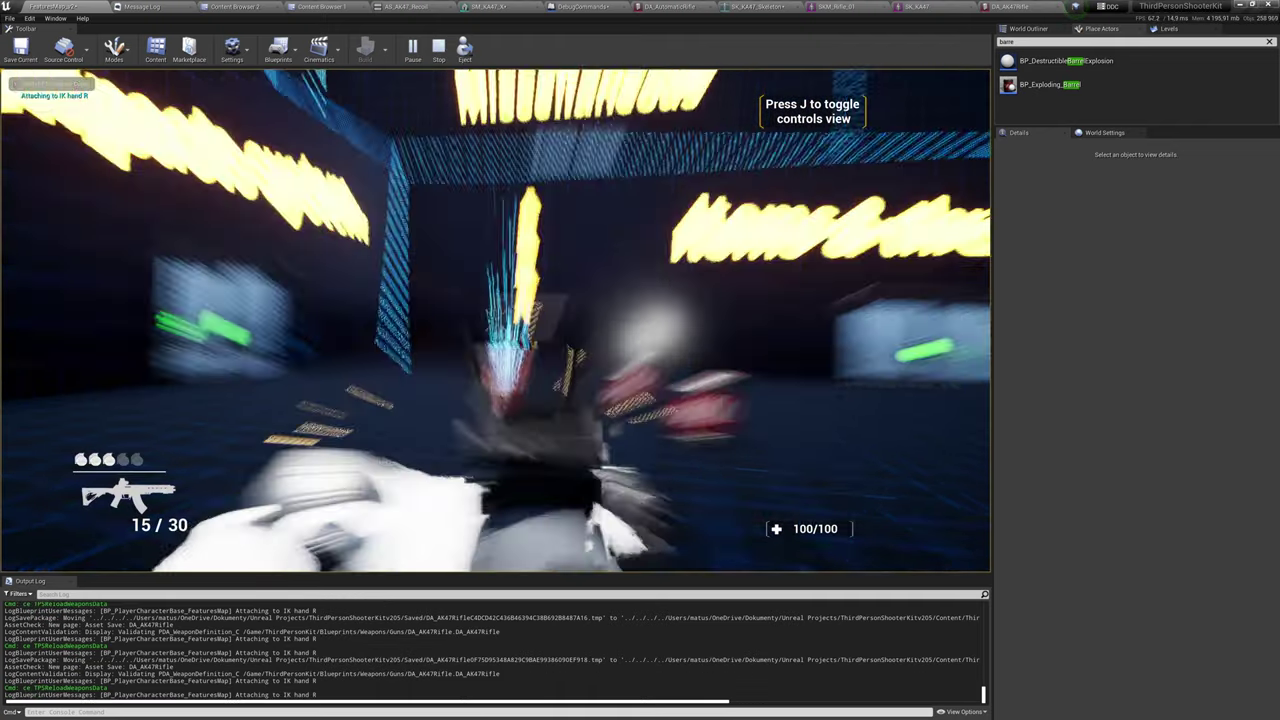
Set the SightAK47 attachment's FPPCameraLocalOffset Z to 2 and save the weapon definition.
{"action": "key", "text": "super"}
{"action": "left_click", "coordinate": [1003, 6]}
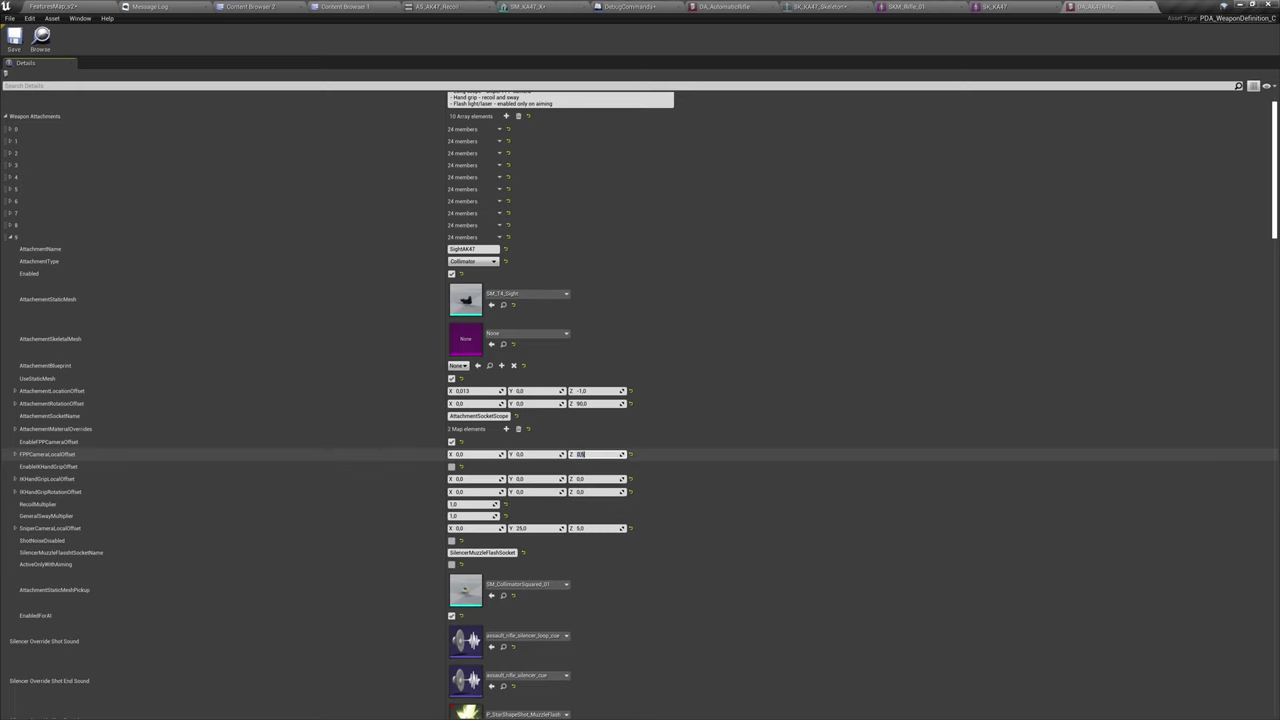
{"action": "right_click_drag", "start_coordinate": [673, 447], "coordinate": [679, 477]}
Run ce TPSReloadWeaponsData and shoot a barrel through the collimator to compare the reticle with the hits at offset 2.
{"action": "key", "text": "grave"}
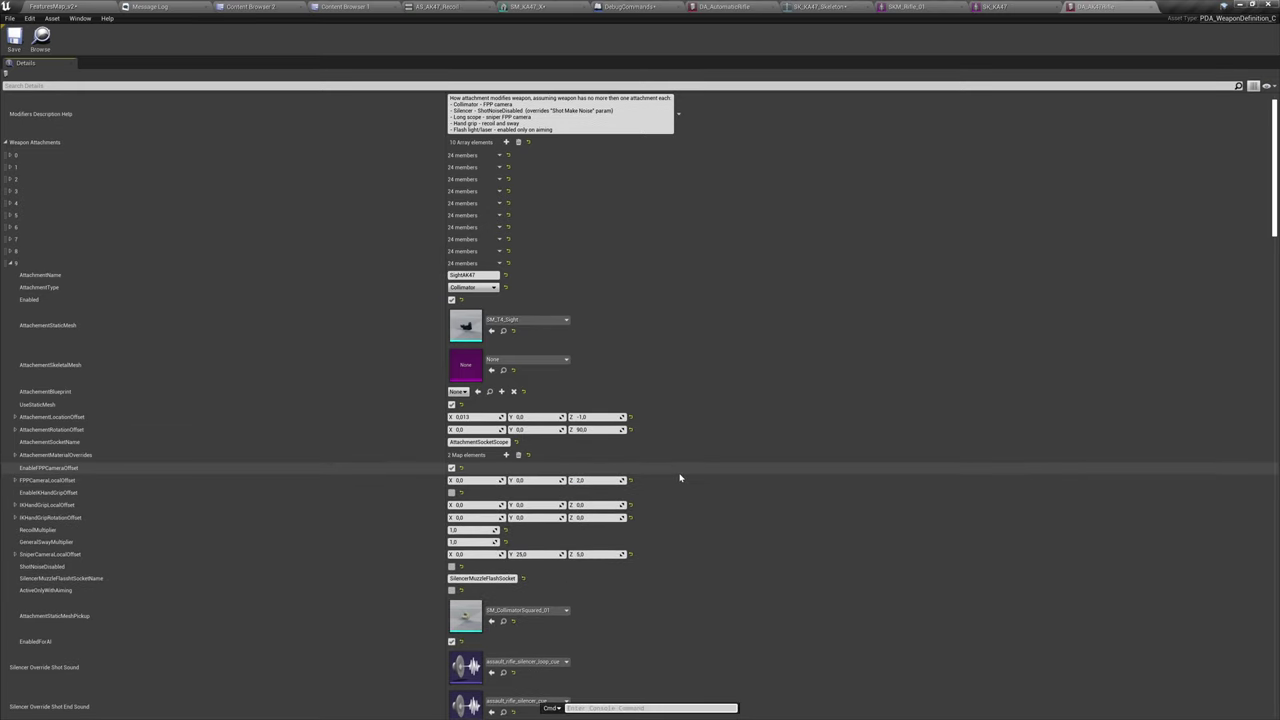
{"action": "key", "text": "Up"}
{"action": "key", "text": "Return"}
{"action": "left_click", "coordinate": [85, 6]}
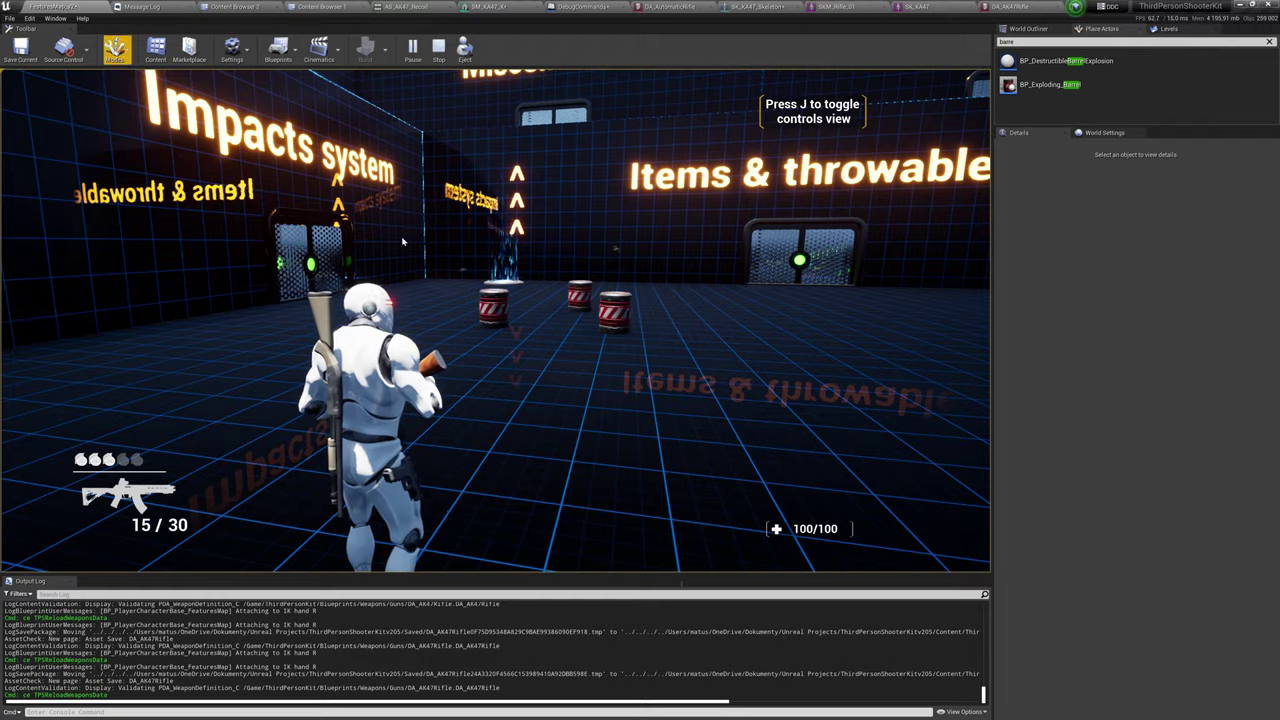
{"action": "right_click", "coordinate": [403, 243]}
{"action": "left_click", "coordinate": [496, 335]}
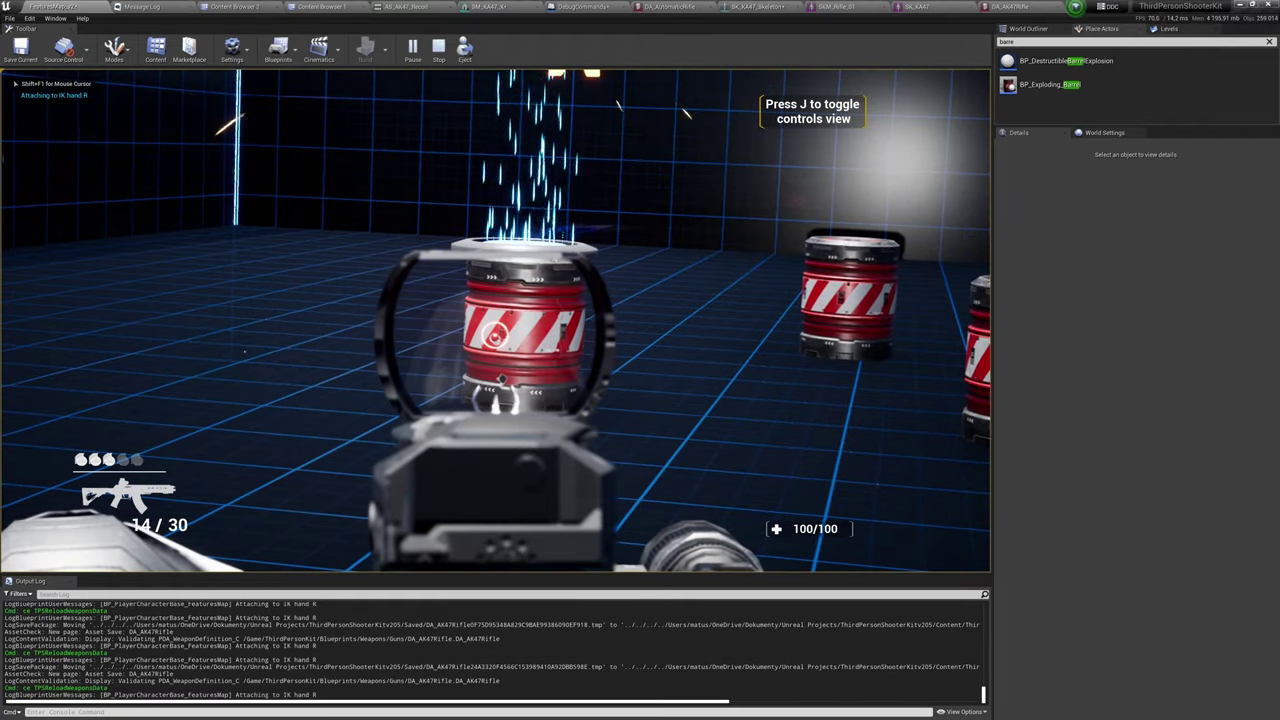
{"action": "left_click", "coordinate": [495, 330]}
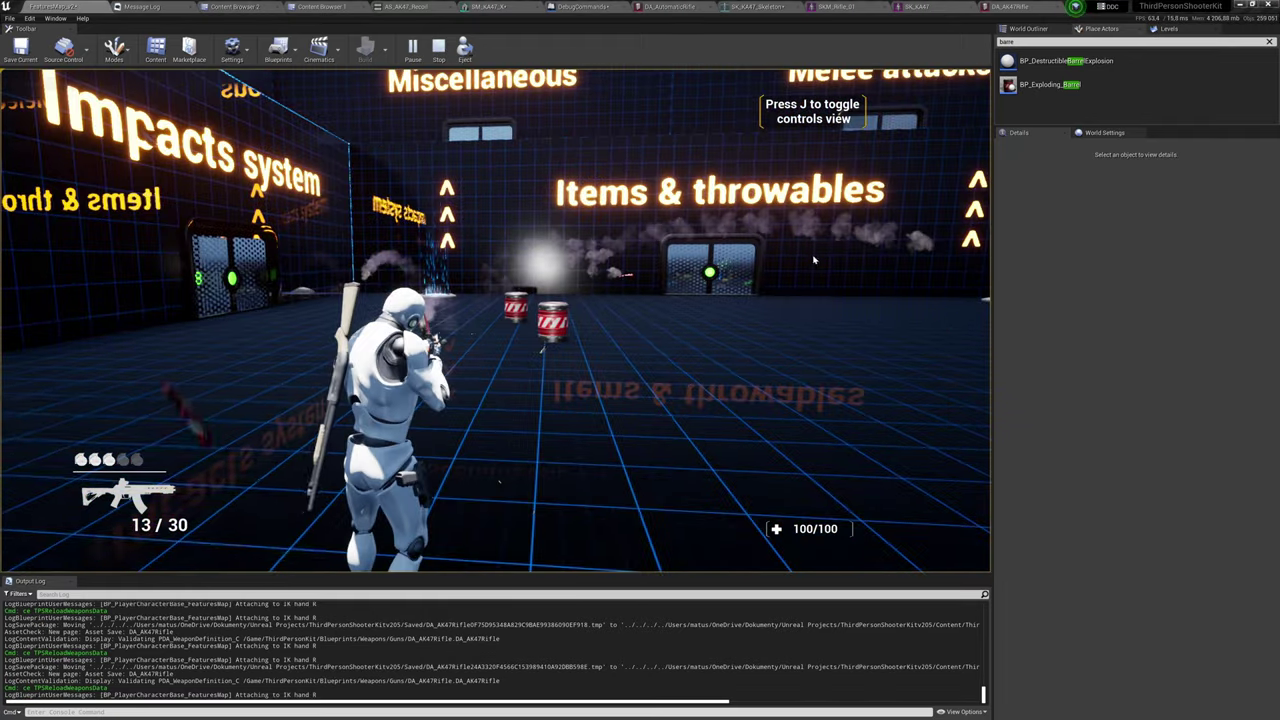
Set the SightAK47 attachment's FPPCameraLocalOffset Z to 1.5 and save the weapon definition.
{"action": "key", "text": "super"}
{"action": "left_click", "coordinate": [1010, 6]}
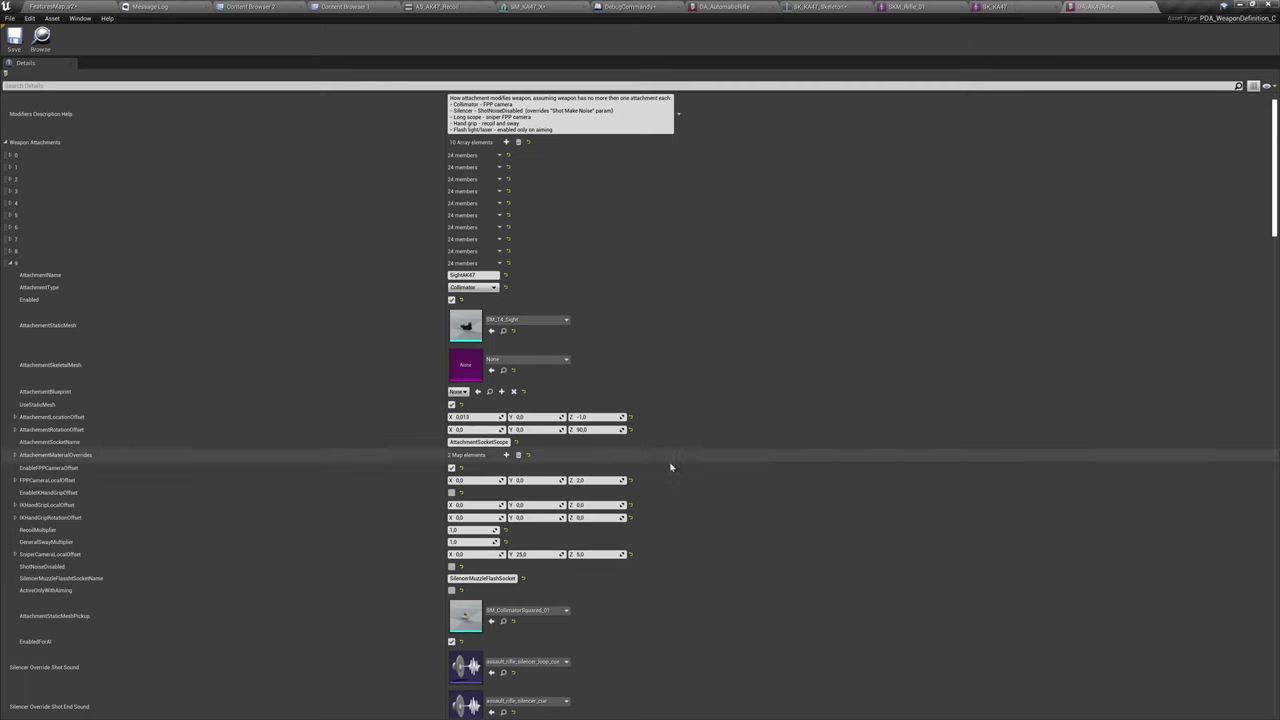
{"action": "left_click", "coordinate": [580, 481]}
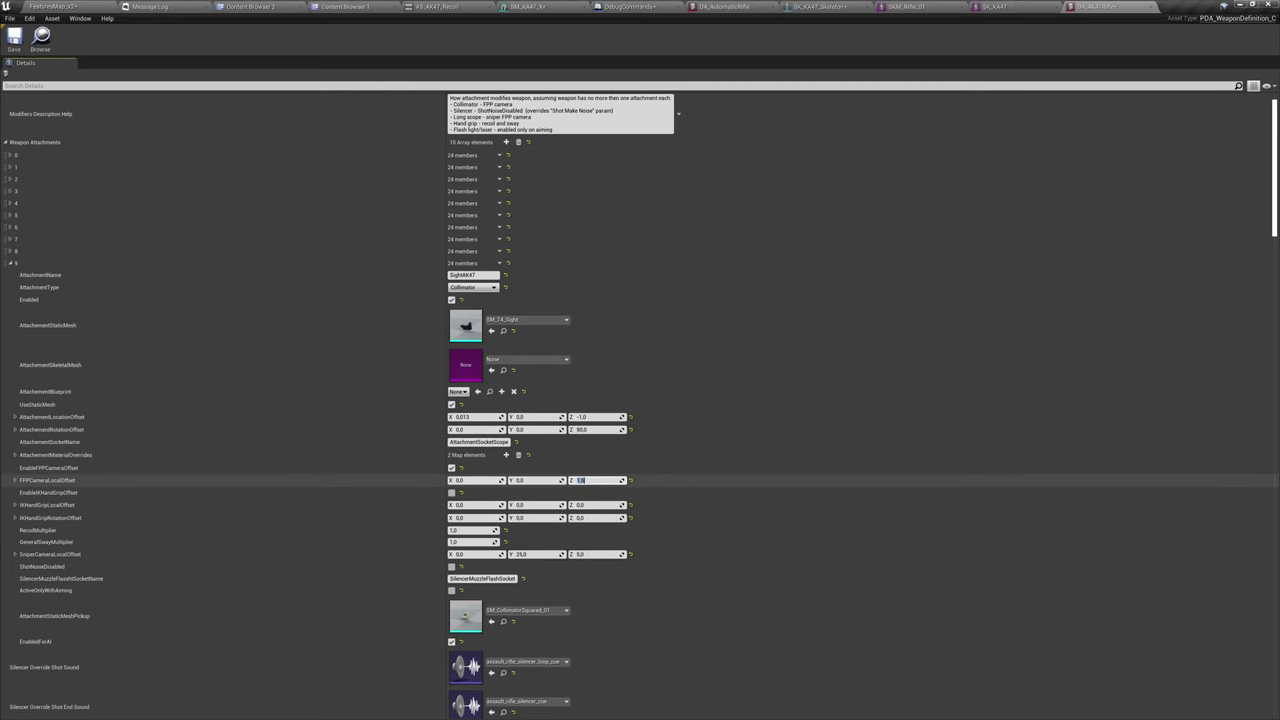
{"action": "key", "text": "ctrl+s"}
{"action": "scroll", "coordinate": [608, 440], "scroll_direction": "up", "scroll_amount": 1}
Fire at a barrel in the running level and reload the weapon data with ce TPSReloadWeaponsData to apply the 1.5 offset.
{"action": "left_click", "coordinate": [76, 7]}
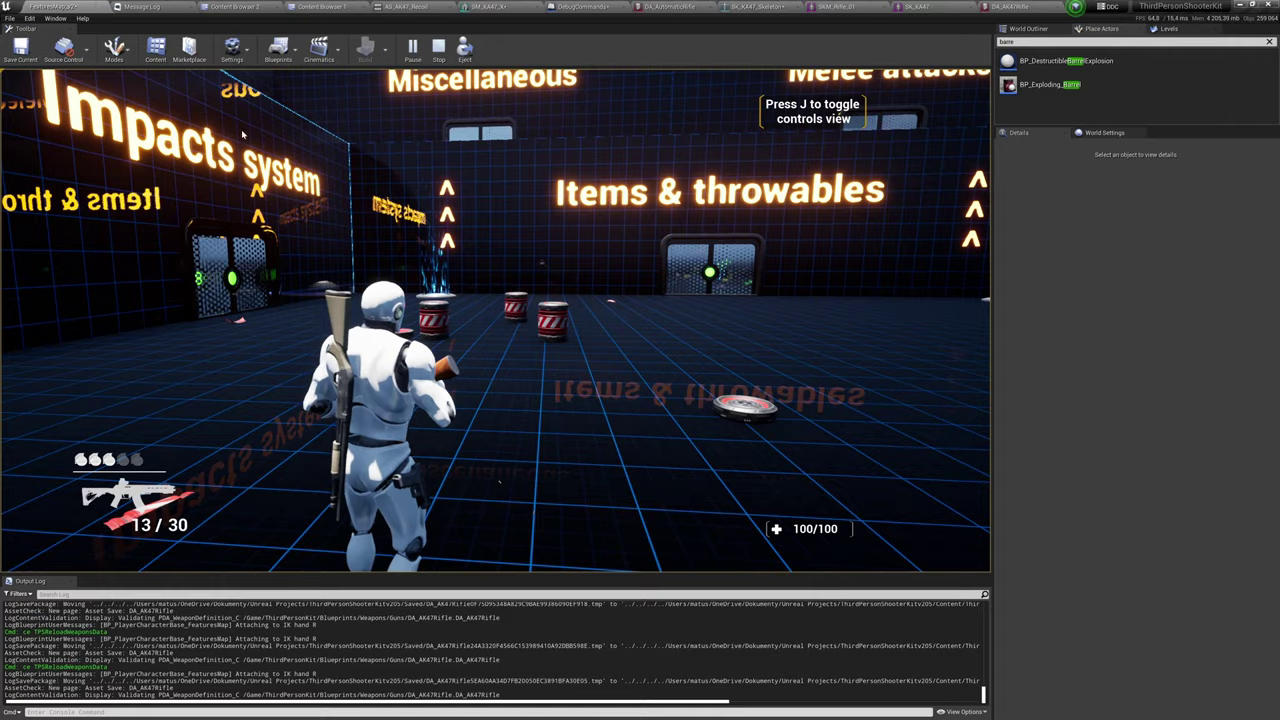
{"action": "right_click", "coordinate": [500, 482]}
{"action": "left_click", "coordinate": [500, 482]}
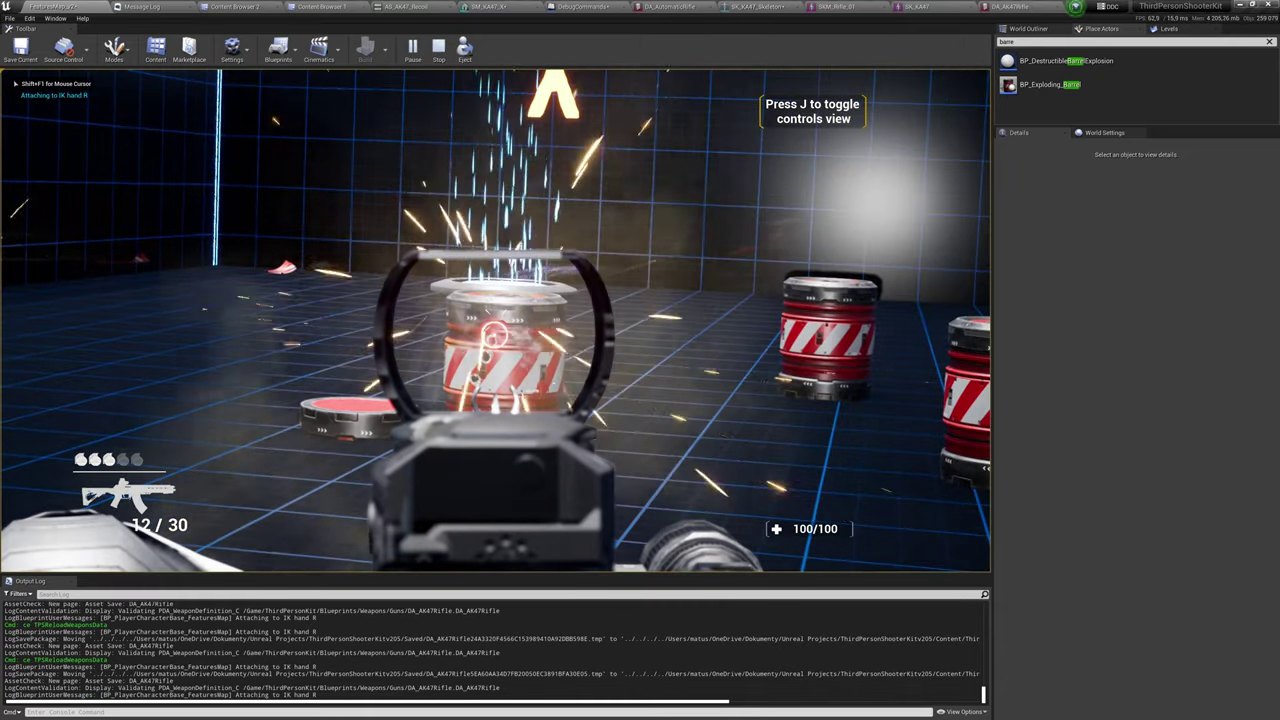
{"action": "key", "text": "grave"}
{"action": "key", "text": "Up"}
{"action": "key", "text": "Return"}
Aim through the collimator and shoot the exploding barrels to compare the reticle with the bullet hits at offset 1.5.
{"action": "right_click", "coordinate": [496, 321]}
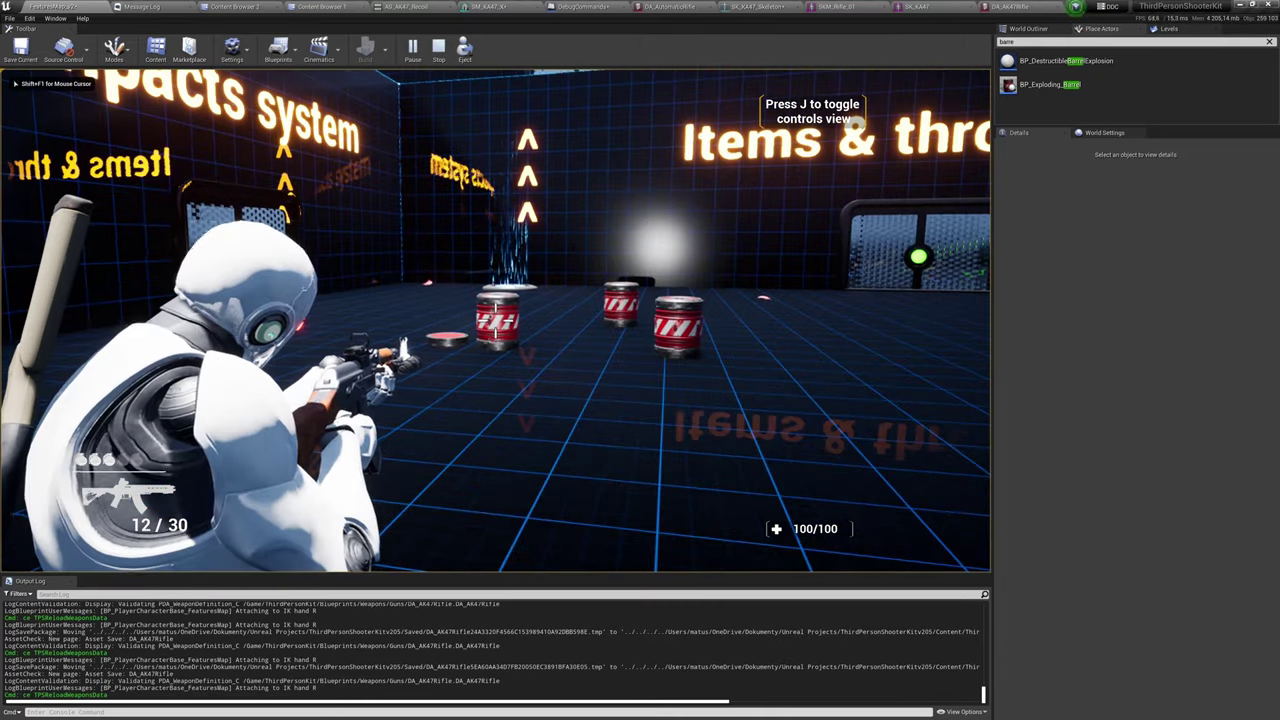
{"action": "left_click", "coordinate": [496, 321]}
{"action": "left_click", "coordinate": [496, 321]}
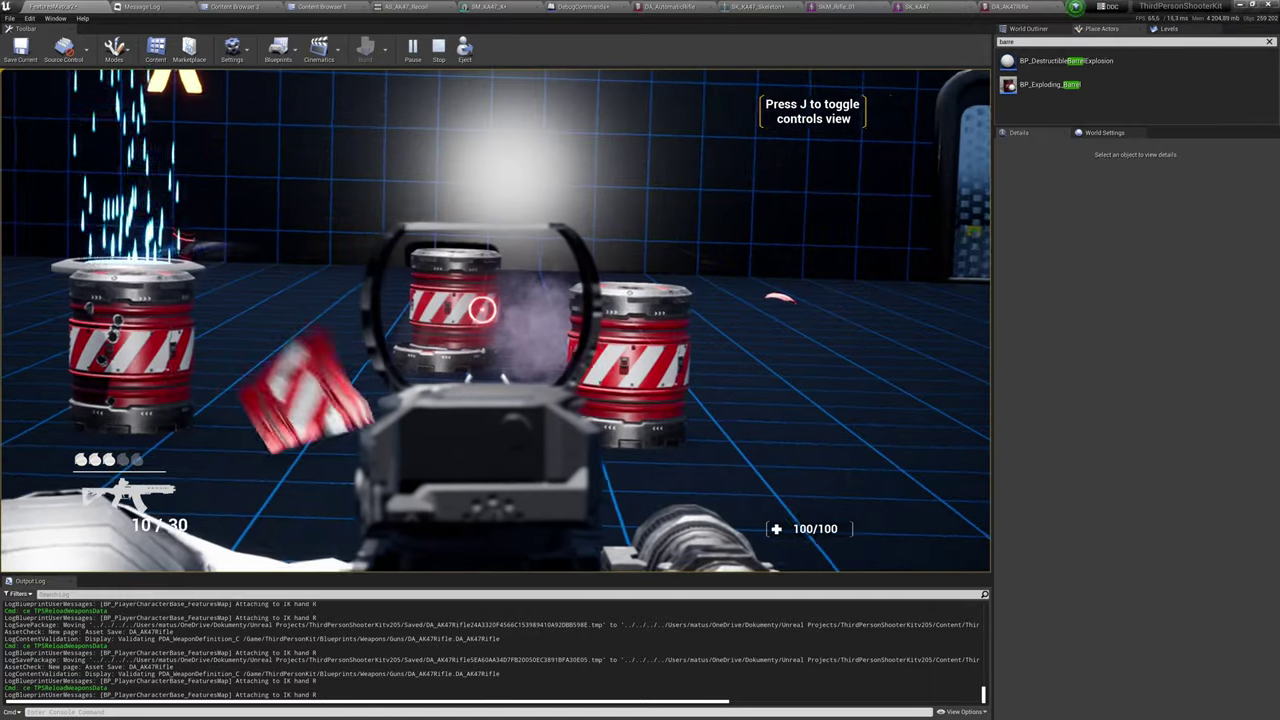
{"action": "right_click", "coordinate": [496, 321]}
{"action": "right_click", "coordinate": [495, 320]}
{"action": "left_click", "coordinate": [495, 320]}
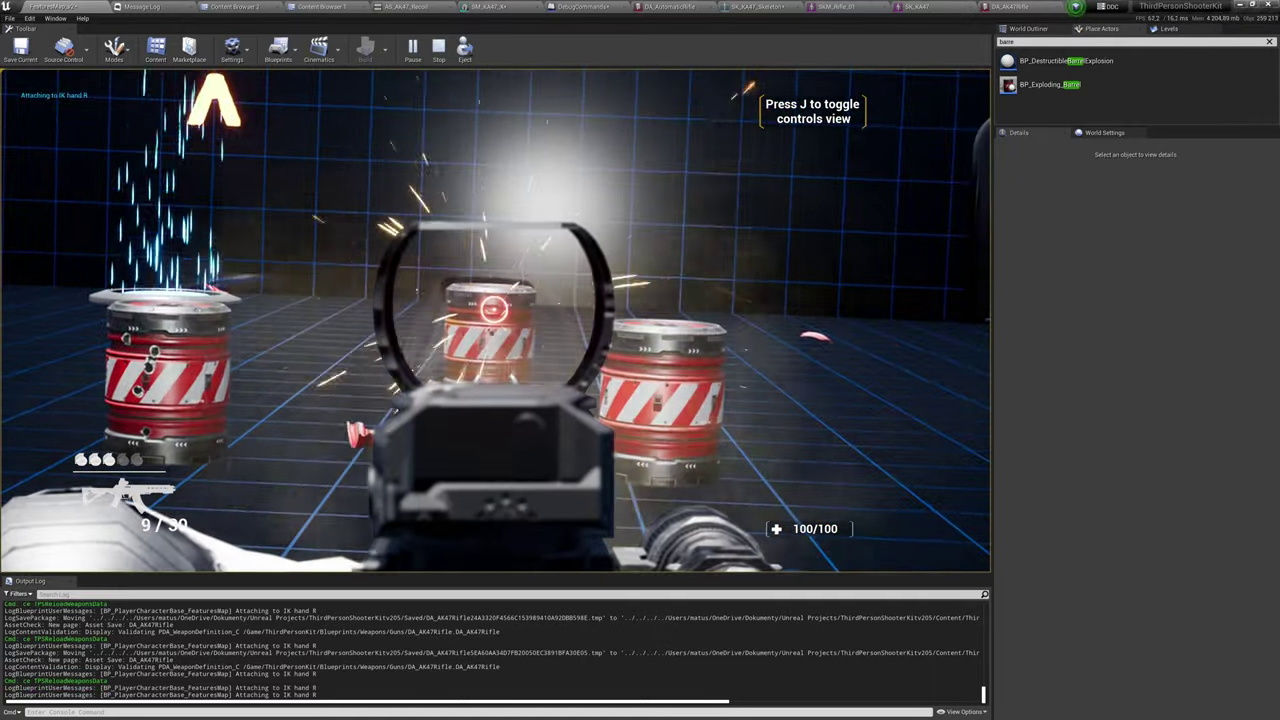
{"action": "right_click", "coordinate": [495, 320]}
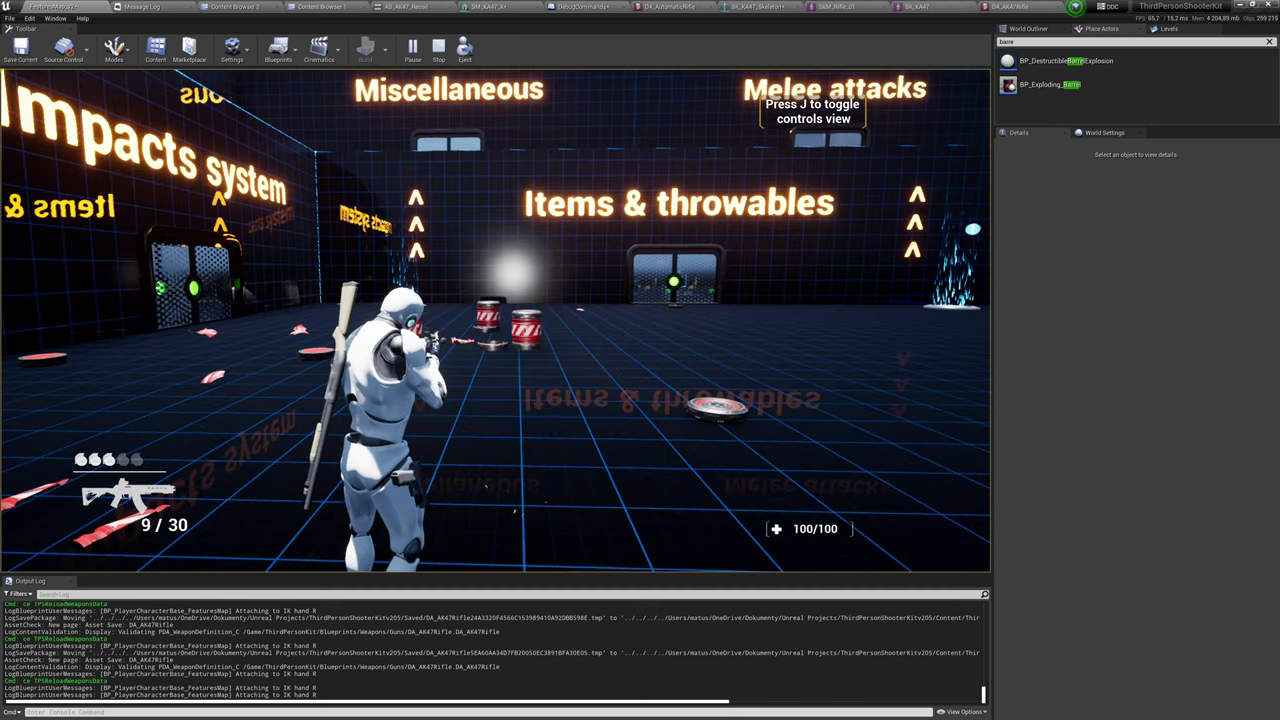
Set the SightAK47 attachment's FPPCameraLocalOffset Z to 1.7 and save the weapon definition.
{"action": "key", "text": "super"}
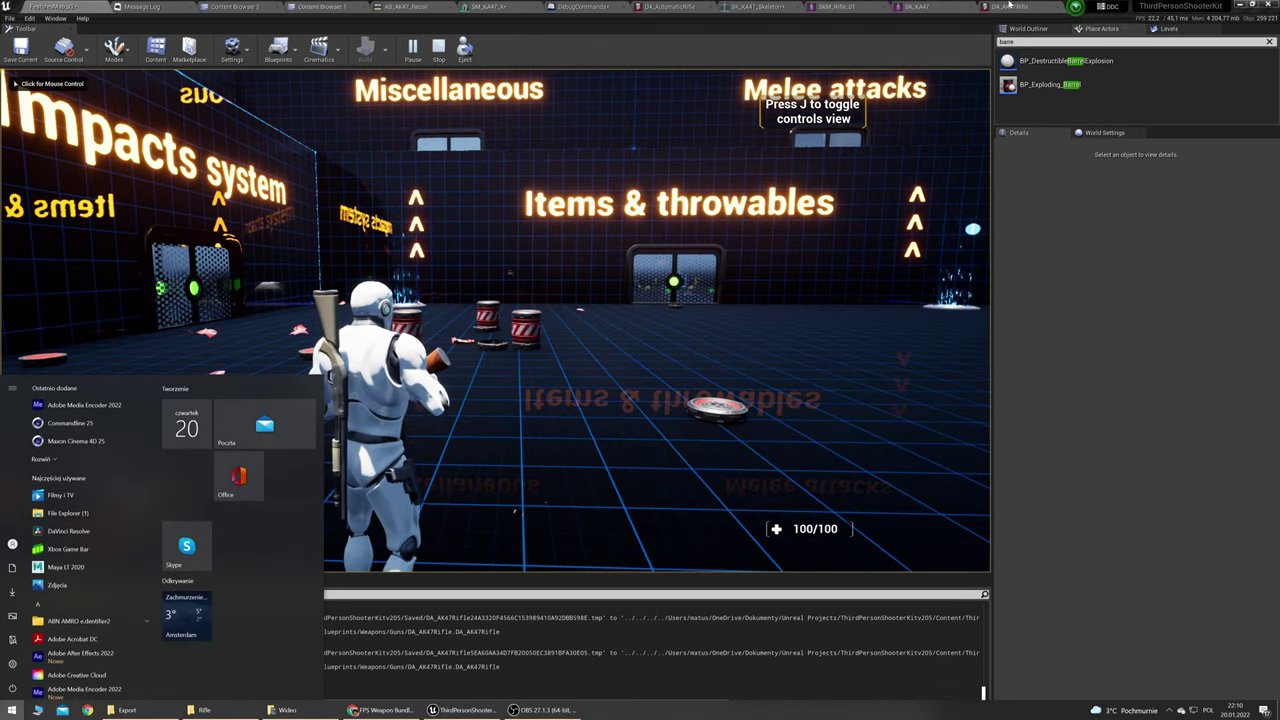
{"action": "left_click", "coordinate": [1010, 6]}
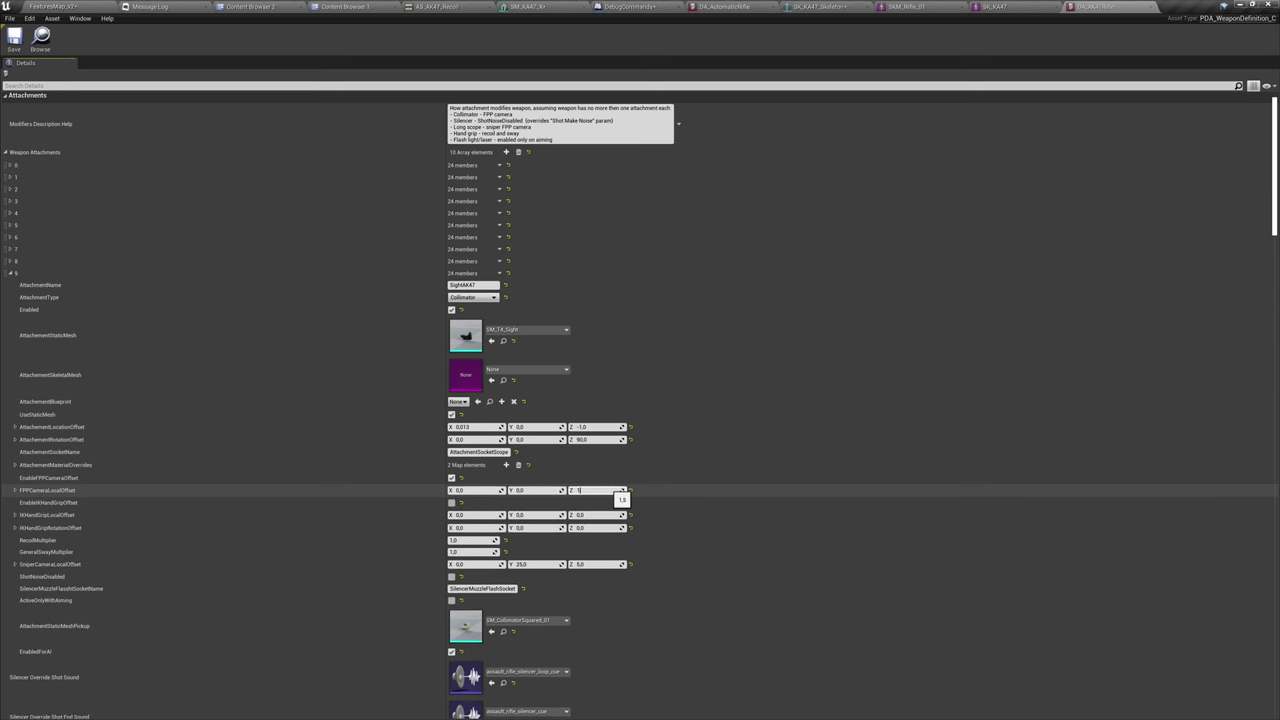
{"action": "key", "text": "ctrl+s"}
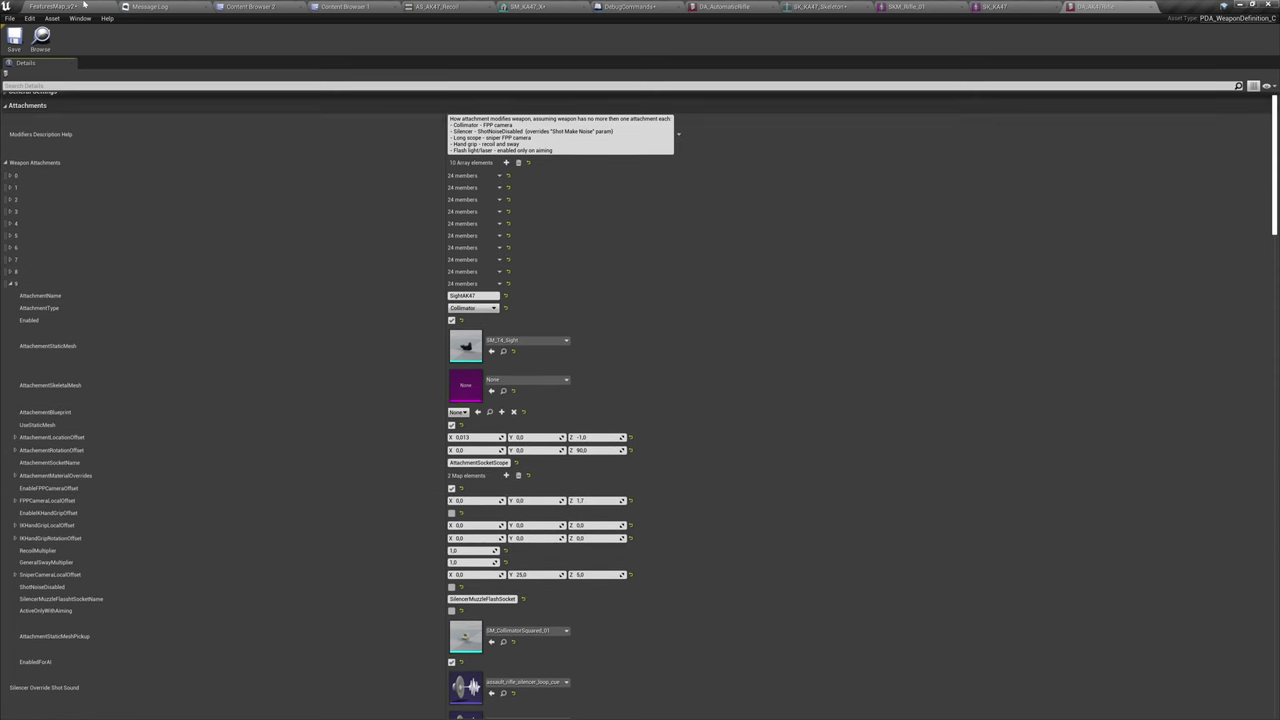
Shoot the barrels through the collimator again in the running level, then stop the play session.
{"action": "left_click", "coordinate": [55, 6]}
{"action": "right_click", "coordinate": [495, 320]}
{"action": "right_click", "coordinate": [495, 320]}
{"action": "left_click", "coordinate": [495, 320]}
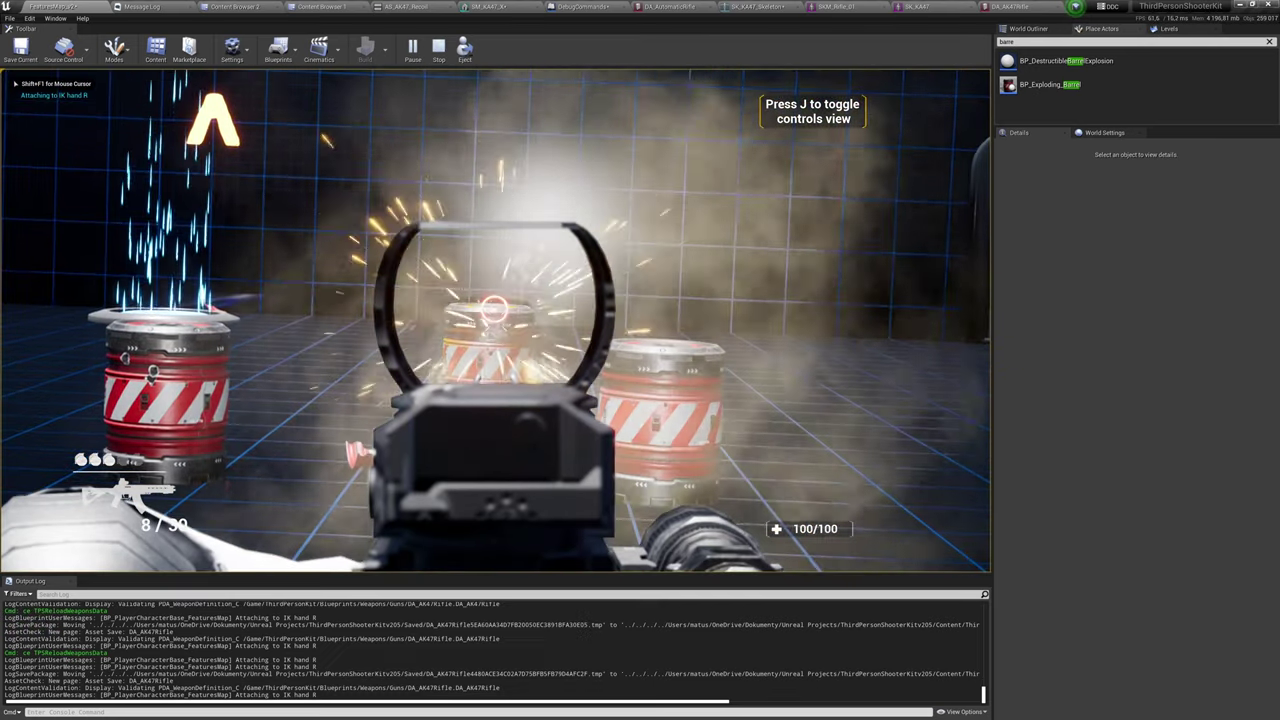
{"action": "left_click", "coordinate": [495, 320]}
{"action": "key", "text": "Escape"}
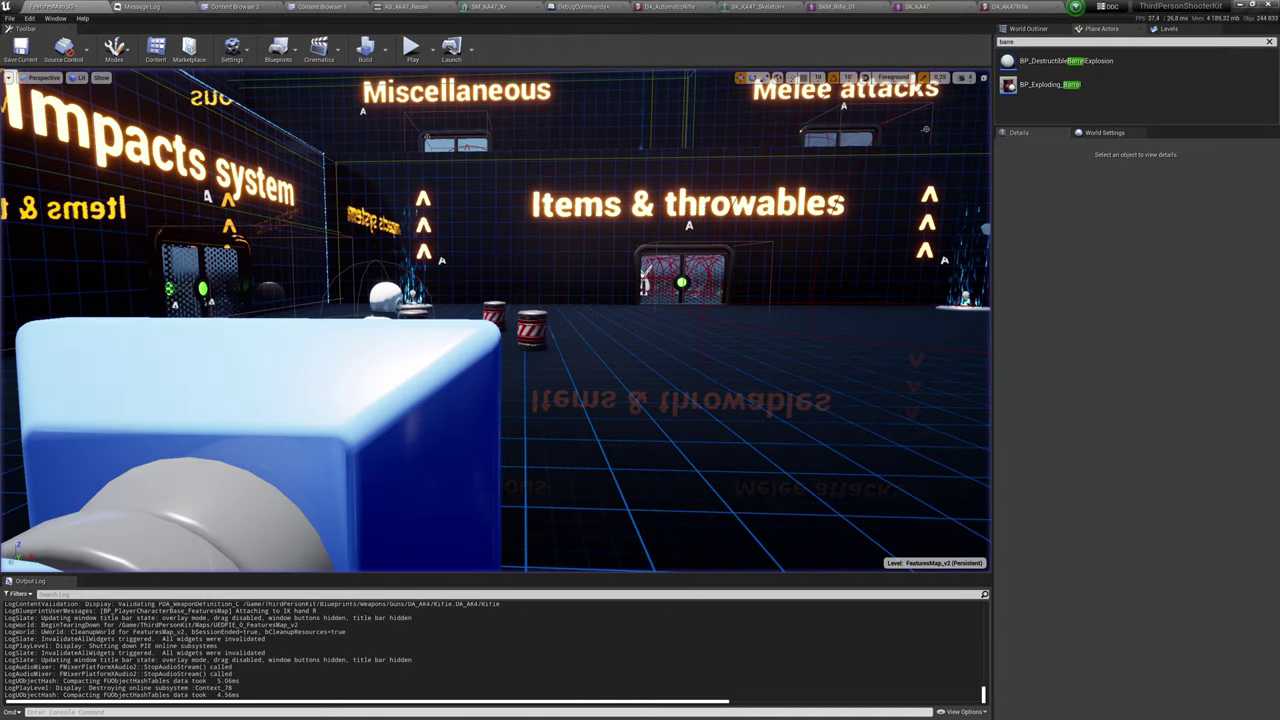
Select all three exploding barrels in the level and set their Damage to Explode to 600.
{"action": "left_click", "coordinate": [495, 320]}
{"action": "left_click", "coordinate": [449, 326]}
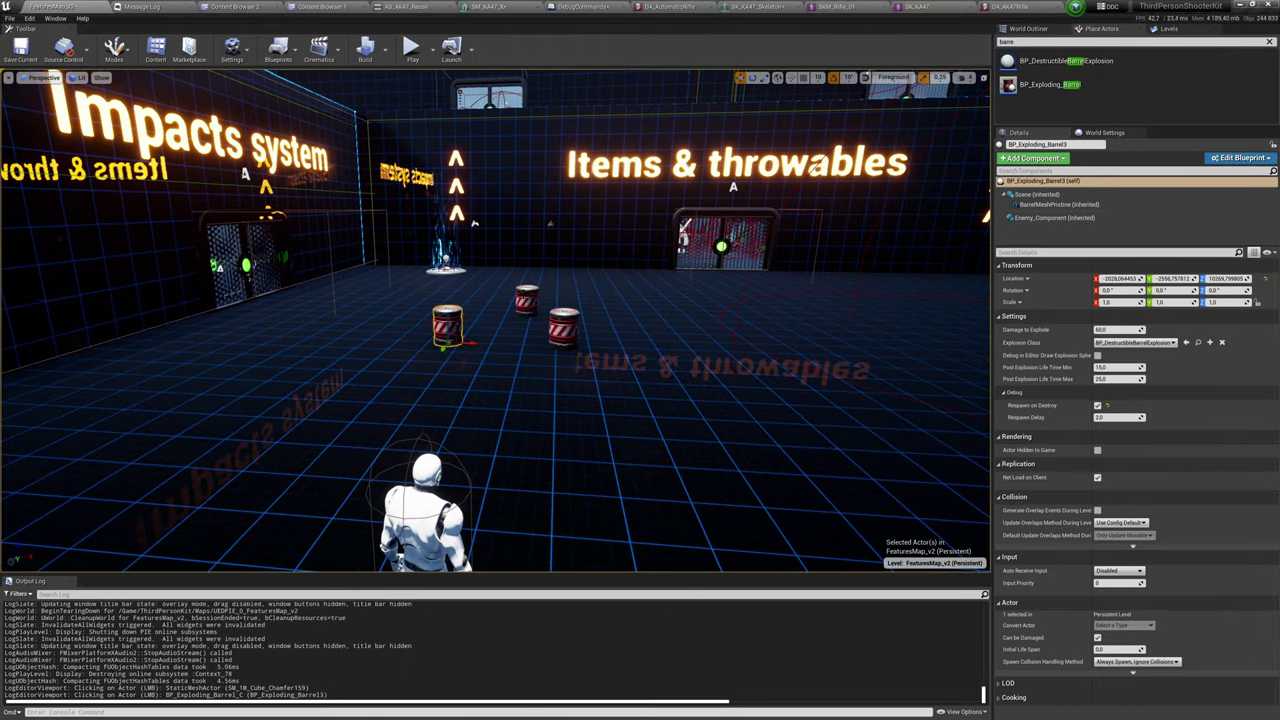
{"action": "left_click", "coordinate": [525, 298], "text": "ctrl"}
{"action": "left_click", "coordinate": [569, 326], "text": "ctrl"}
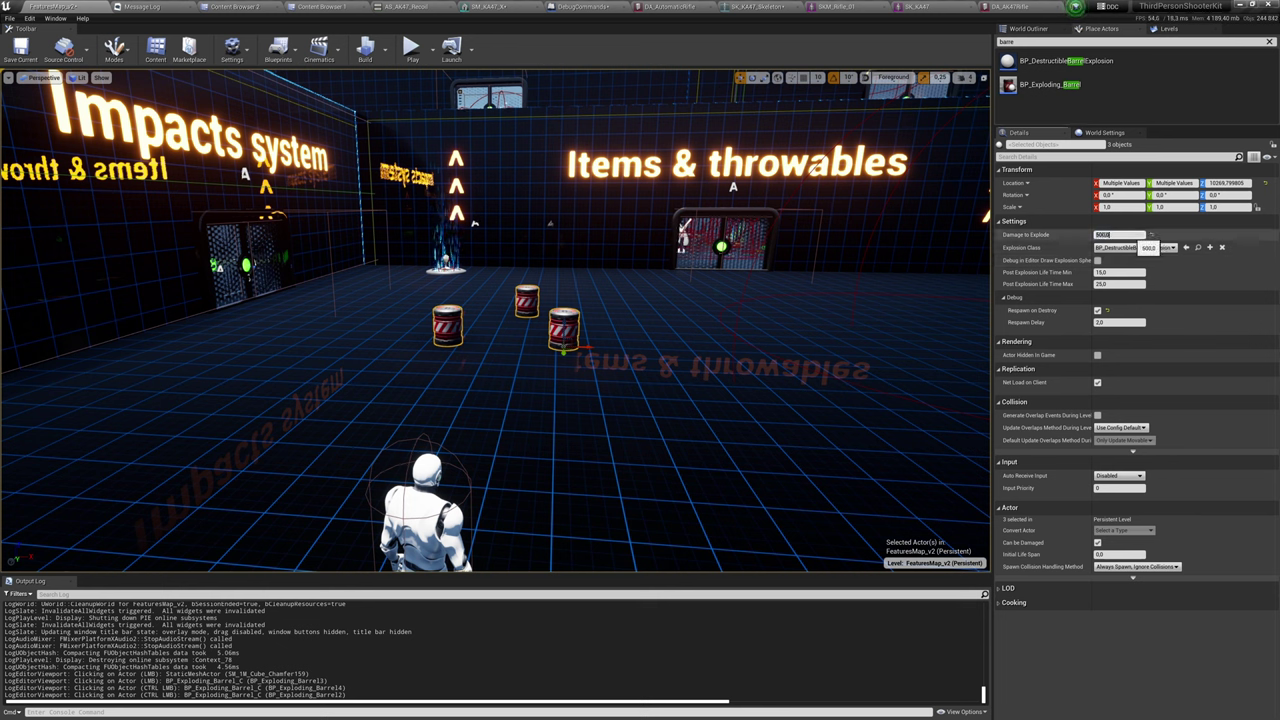
Play the level and aim the AK-47 through the collimator toward the exploding barrels.
{"action": "right_click_drag", "start_coordinate": [760, 330], "coordinate": [750, 326]}
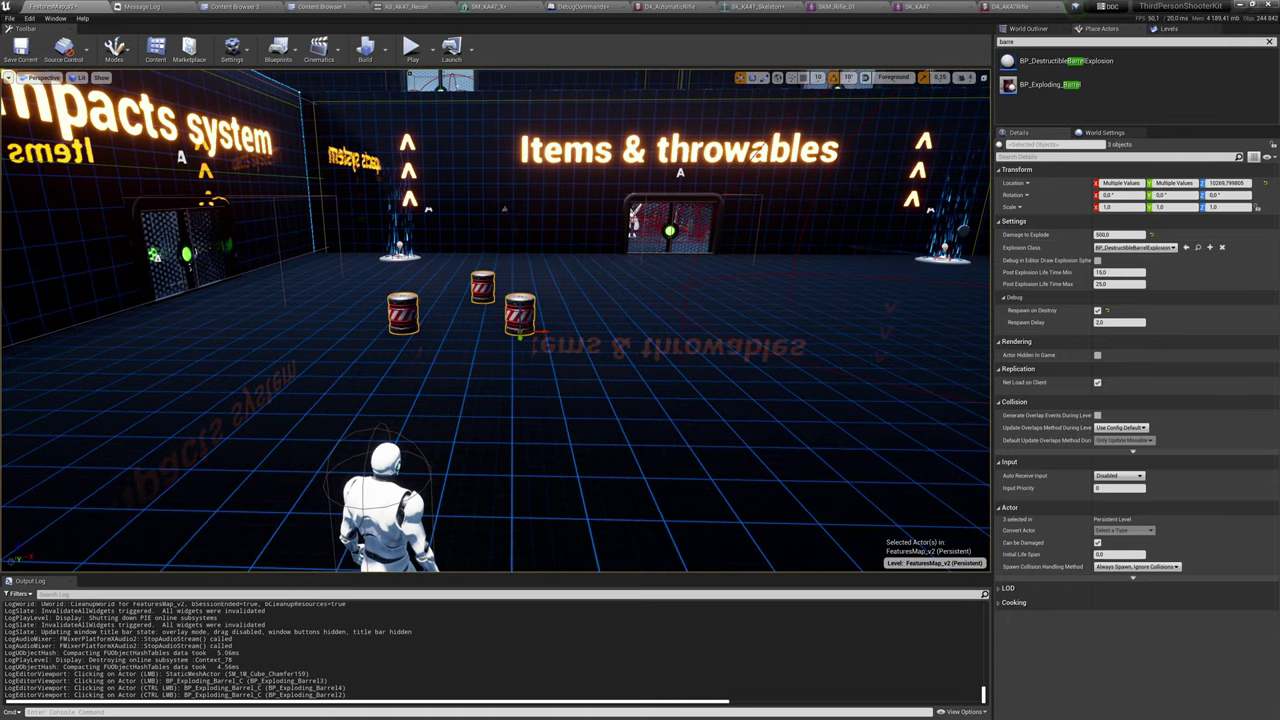
{"action": "key", "text": "alt+p"}
{"action": "right_click", "coordinate": [496, 320]}
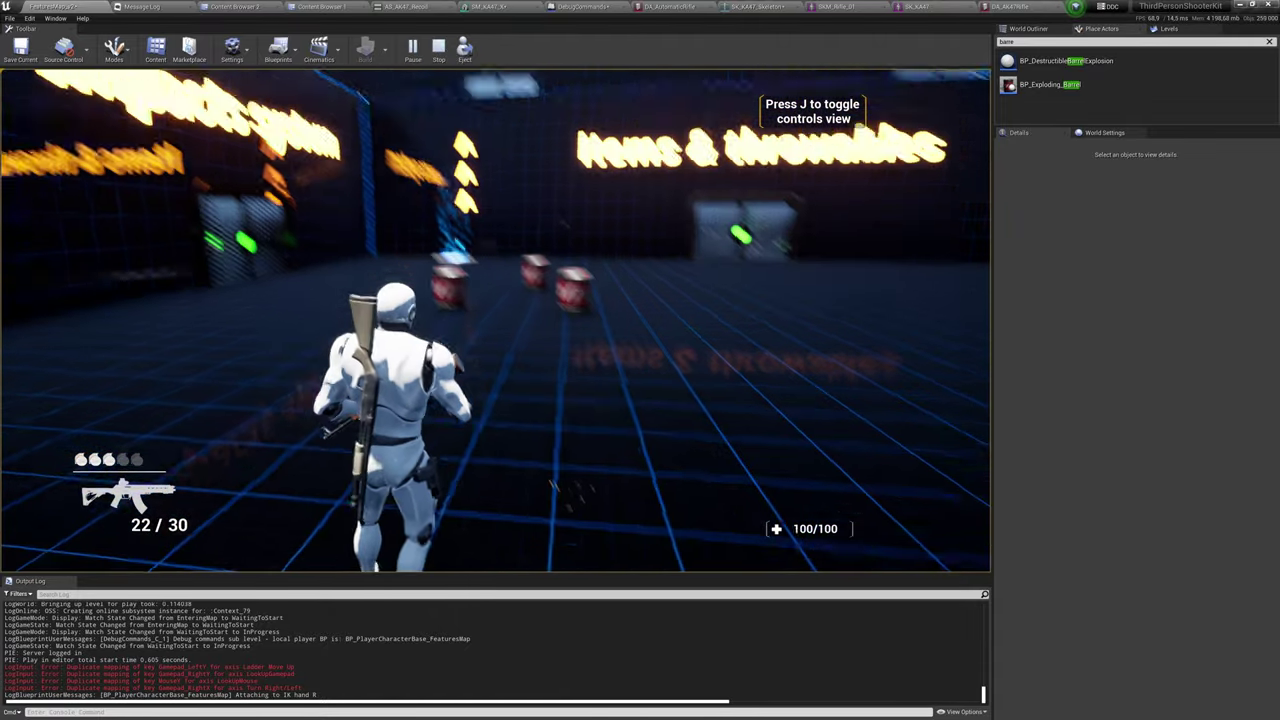
{"action": "right_click", "coordinate": [495, 320]}
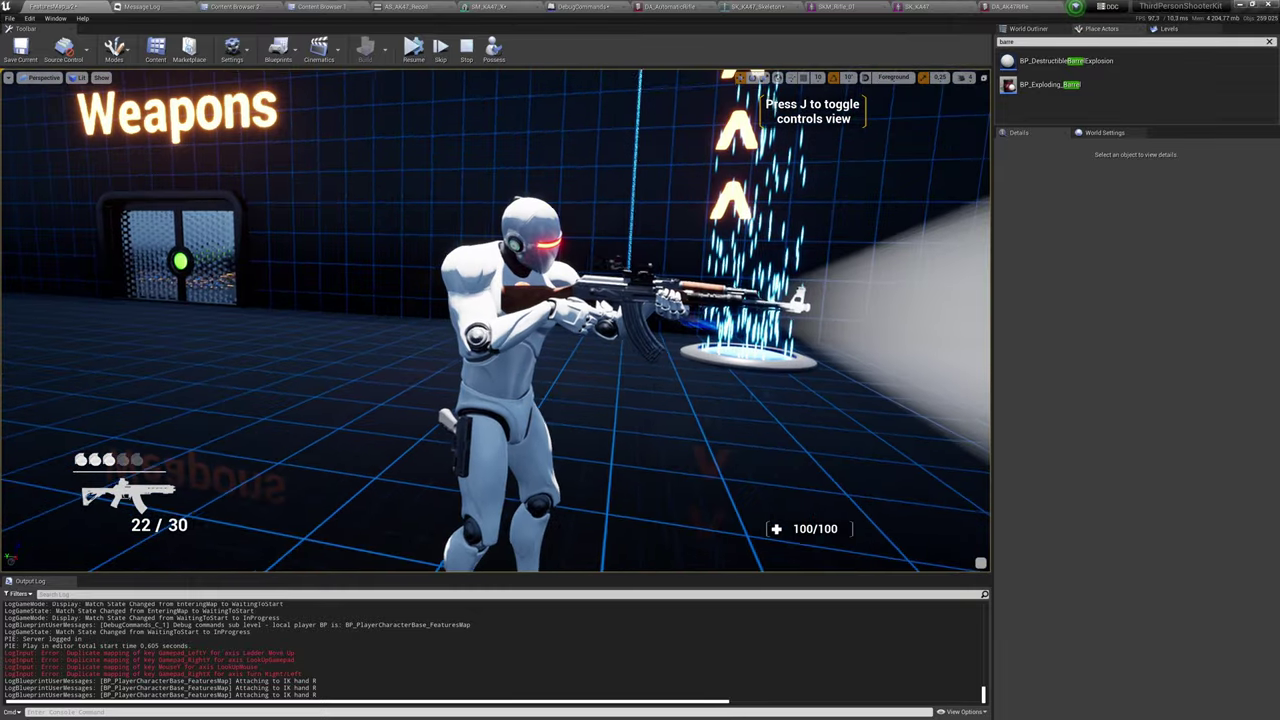
Select the aiming character in the running level and inspect how the rifle and its collimator line up with the aiming camera.
{"action": "double_click", "coordinate": [640, 300]}
{"action": "key", "text": "f"}
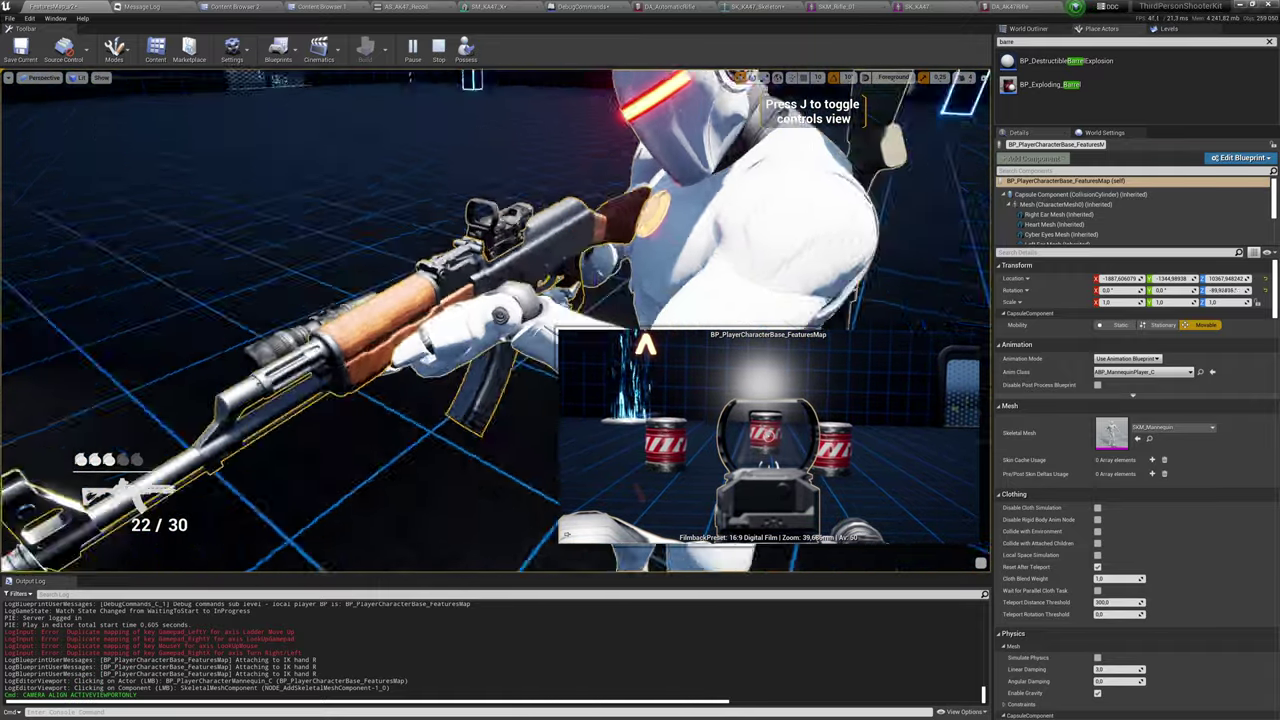
{"action": "left_click_drag", "start_coordinate": [450, 300], "coordinate": [698, 436], "text": "alt"}
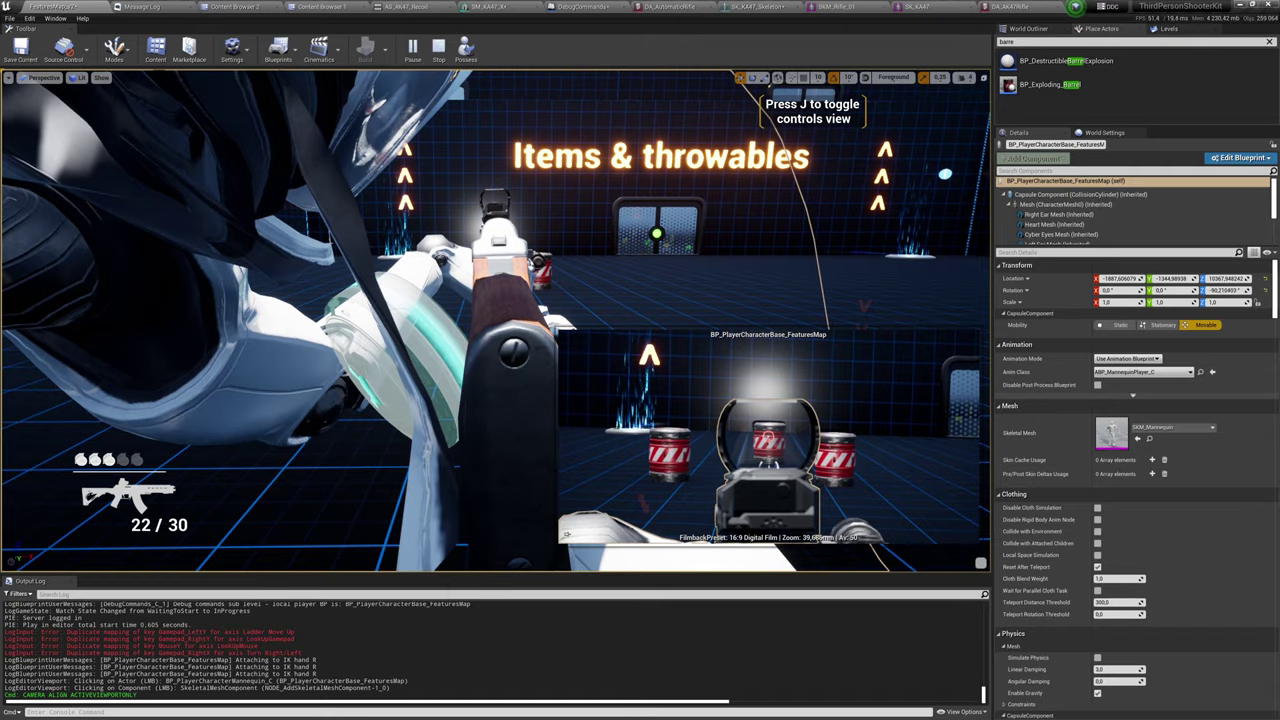
{"action": "left_click_drag", "start_coordinate": [698, 436], "coordinate": [680, 335], "text": "alt"}
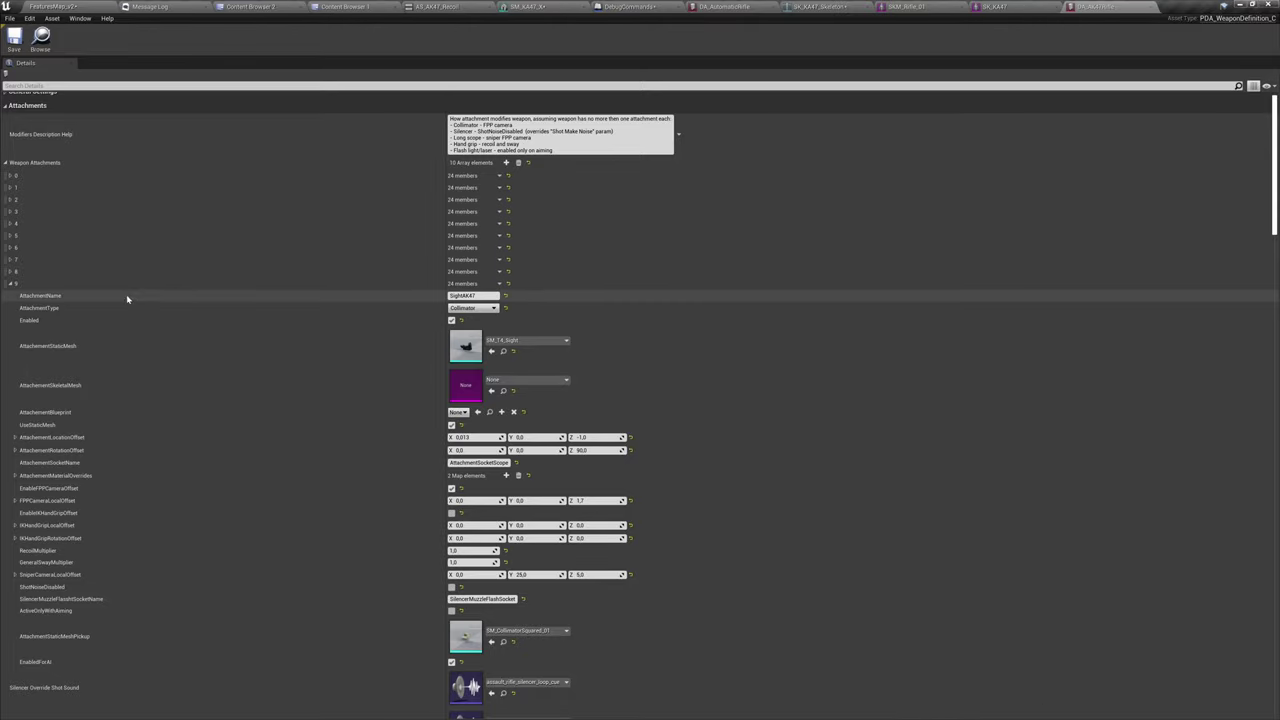
Collapse the SightAK47 attachment, set Mesh Location Offset in Hand X to 5.0 and save the weapon definition.
{"action": "left_click", "coordinate": [156, 284]}
{"action": "scroll", "coordinate": [247, 368], "scroll_direction": "down", "scroll_amount": 2}
{"action": "scroll", "coordinate": [247, 368], "scroll_direction": "down", "scroll_amount": 10}
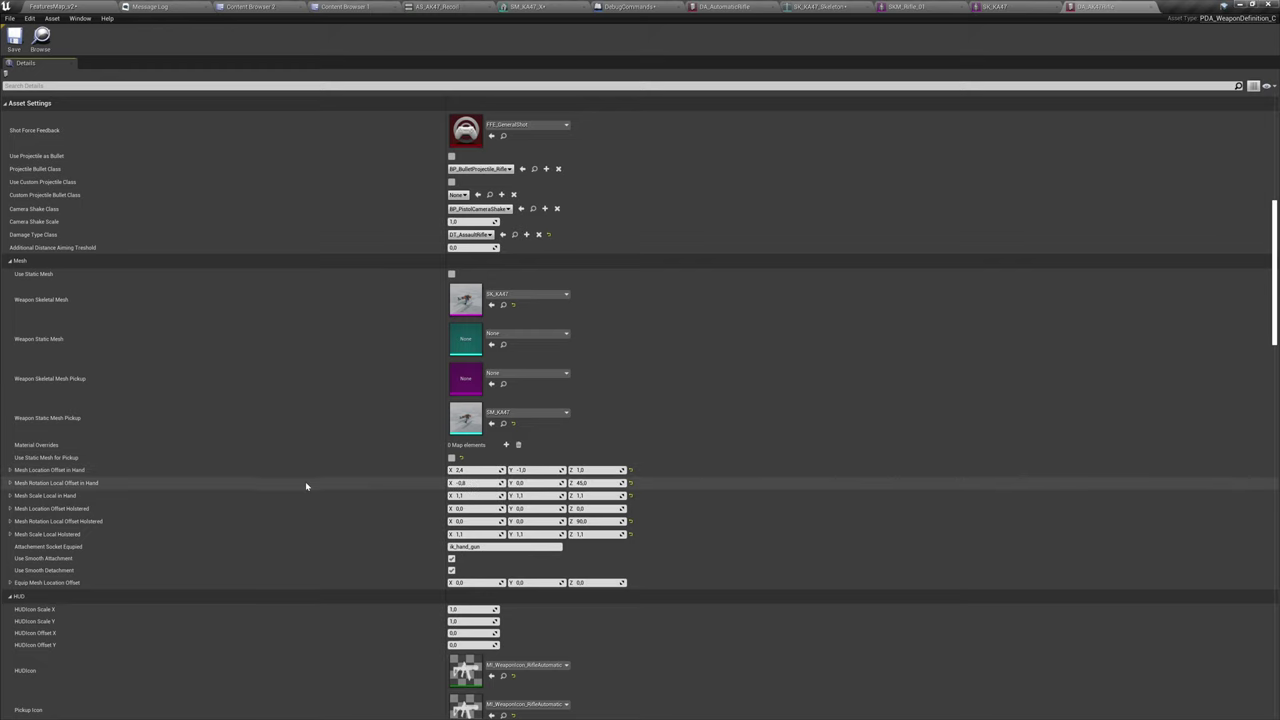
{"action": "scroll", "coordinate": [305, 470], "scroll_direction": "down", "scroll_amount": 1}
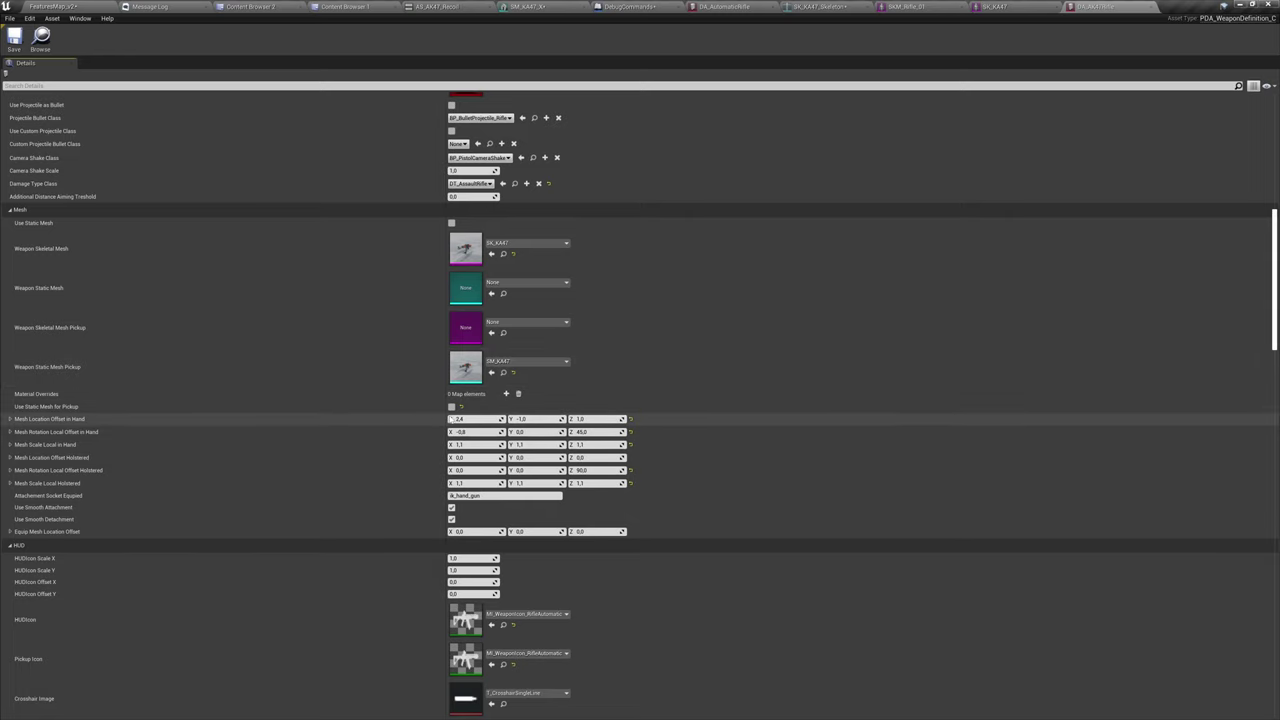
{"action": "left_click", "coordinate": [476, 419]}
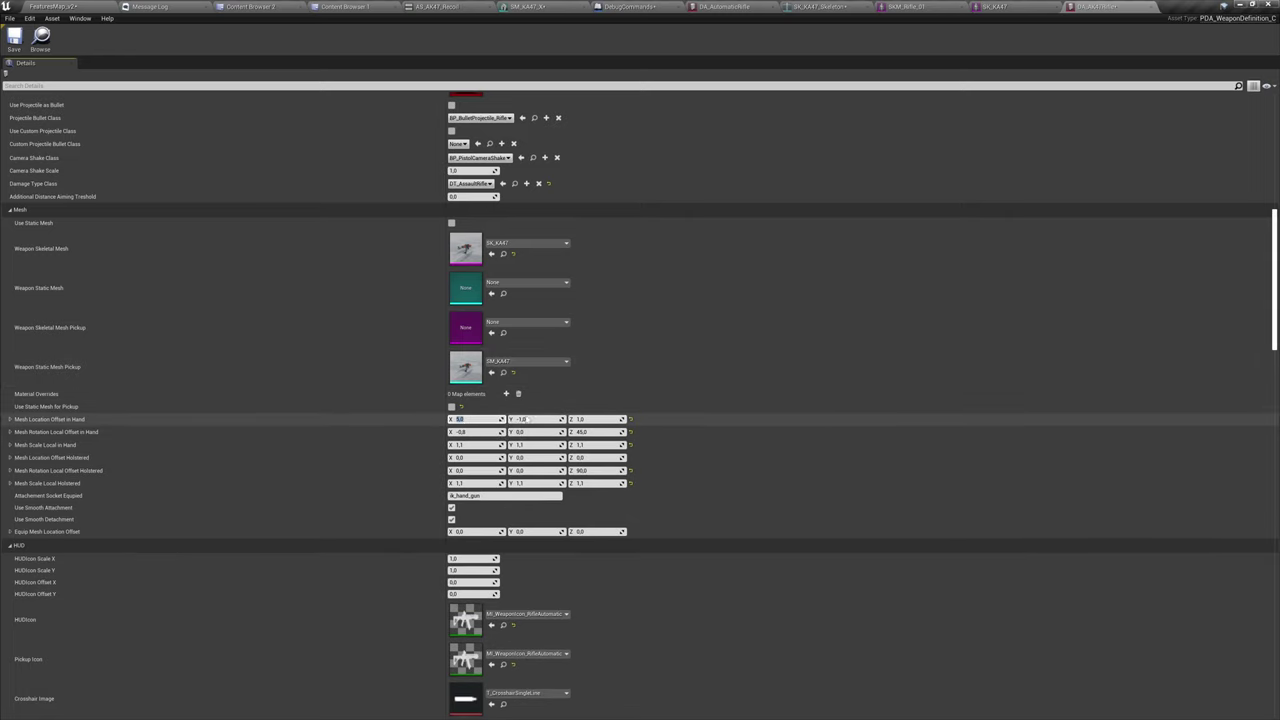
{"action": "key", "text": "Return"}
{"action": "key", "text": "ctrl+s"}
Run ce TPSReloadWeaponsData in the running level and reframe the character to check the rifle's position in the camera preview.
{"action": "left_click", "coordinate": [52, 6]}
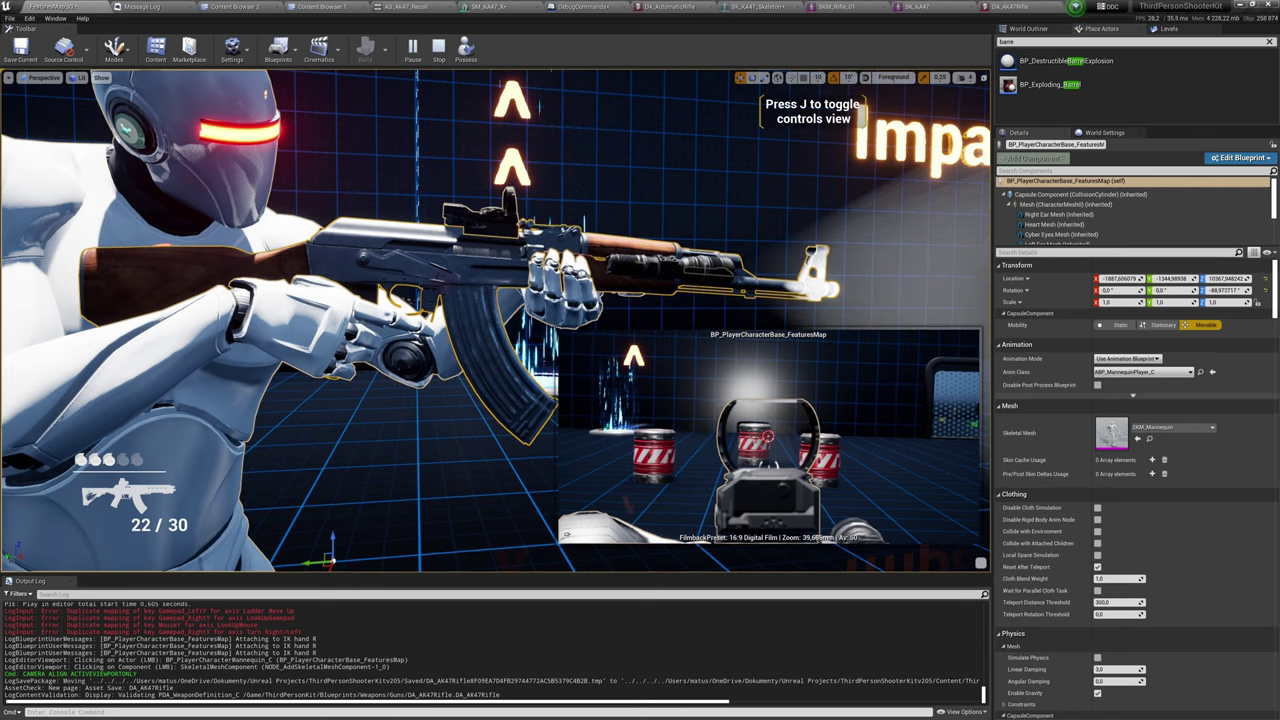
{"action": "key", "text": "grave"}
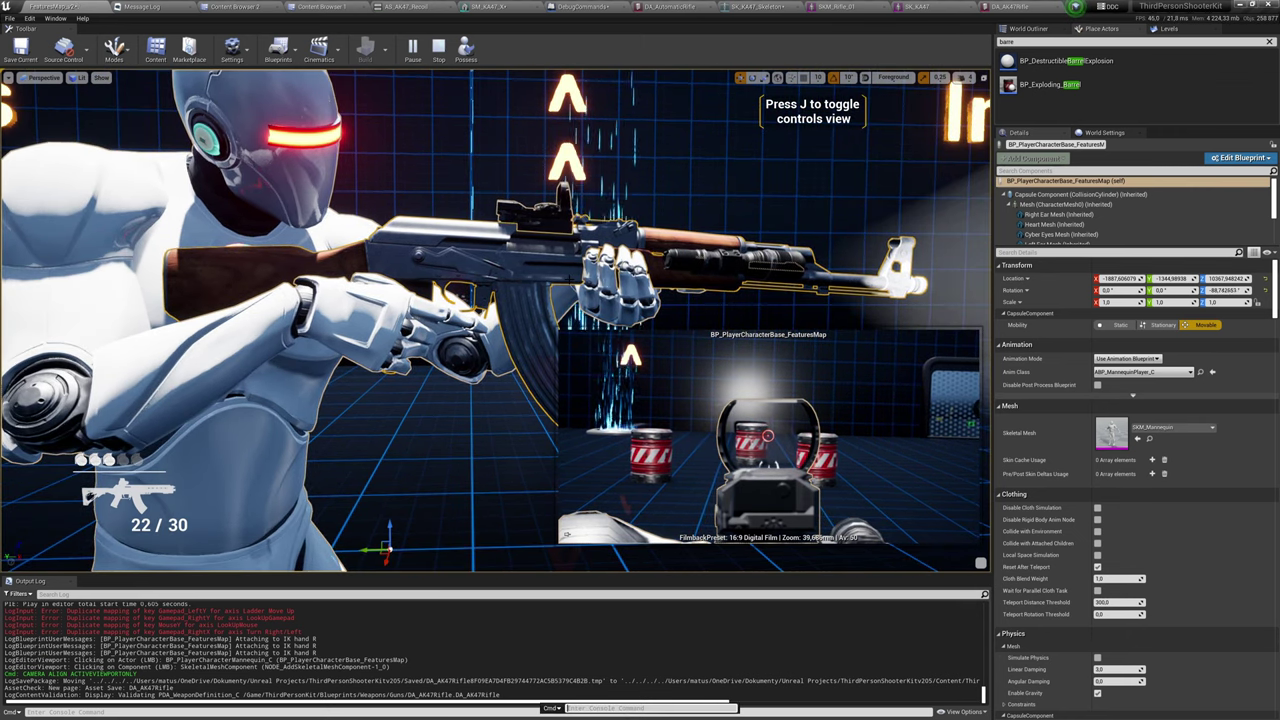
{"action": "key", "text": "Up"}
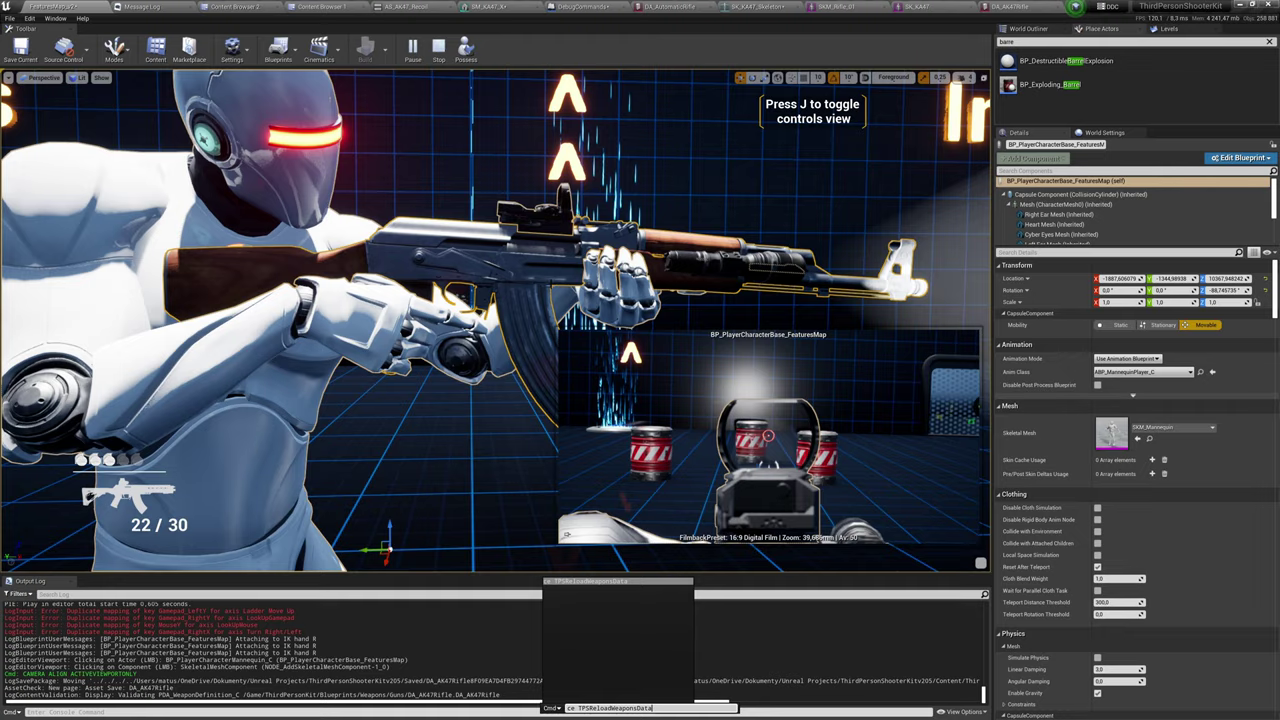
{"action": "key", "text": "Return"}
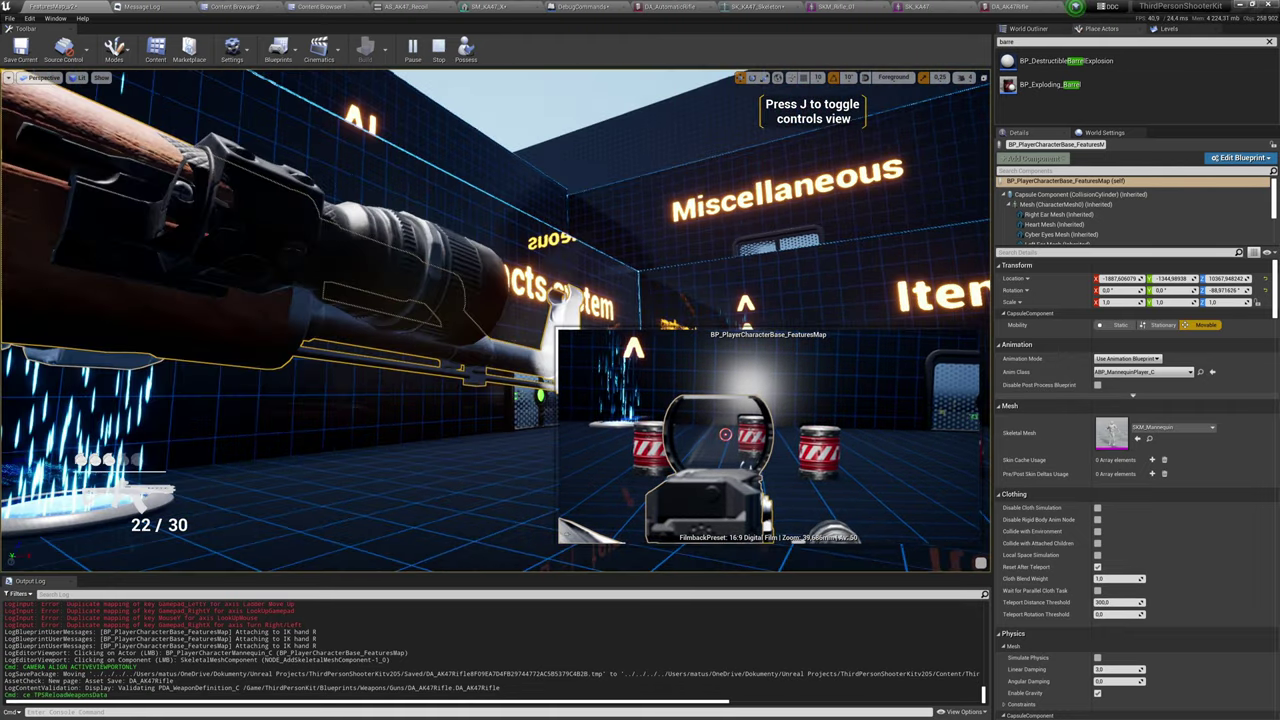
{"action": "key", "text": "s"}
{"action": "key", "text": "Escape"}
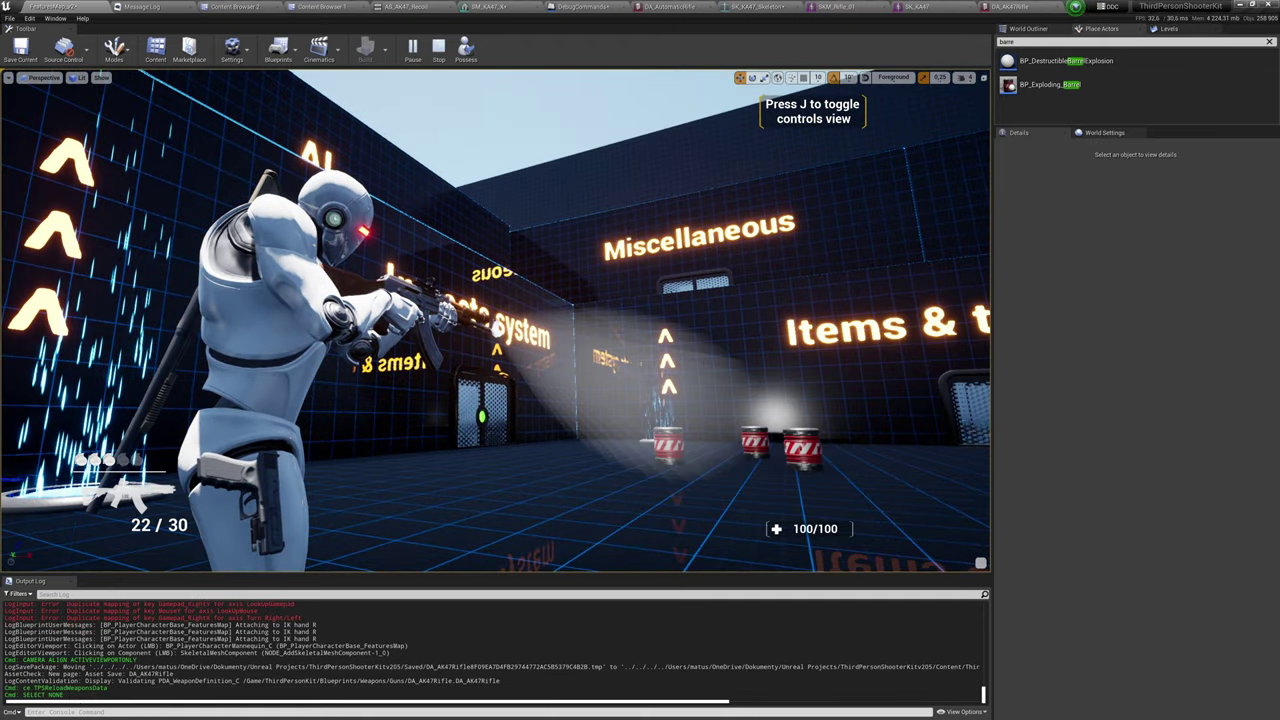
{"action": "left_click", "coordinate": [420, 305]}
{"action": "key", "text": "f"}
{"action": "right_click_drag", "start_coordinate": [420, 305], "coordinate": [420, 205]}
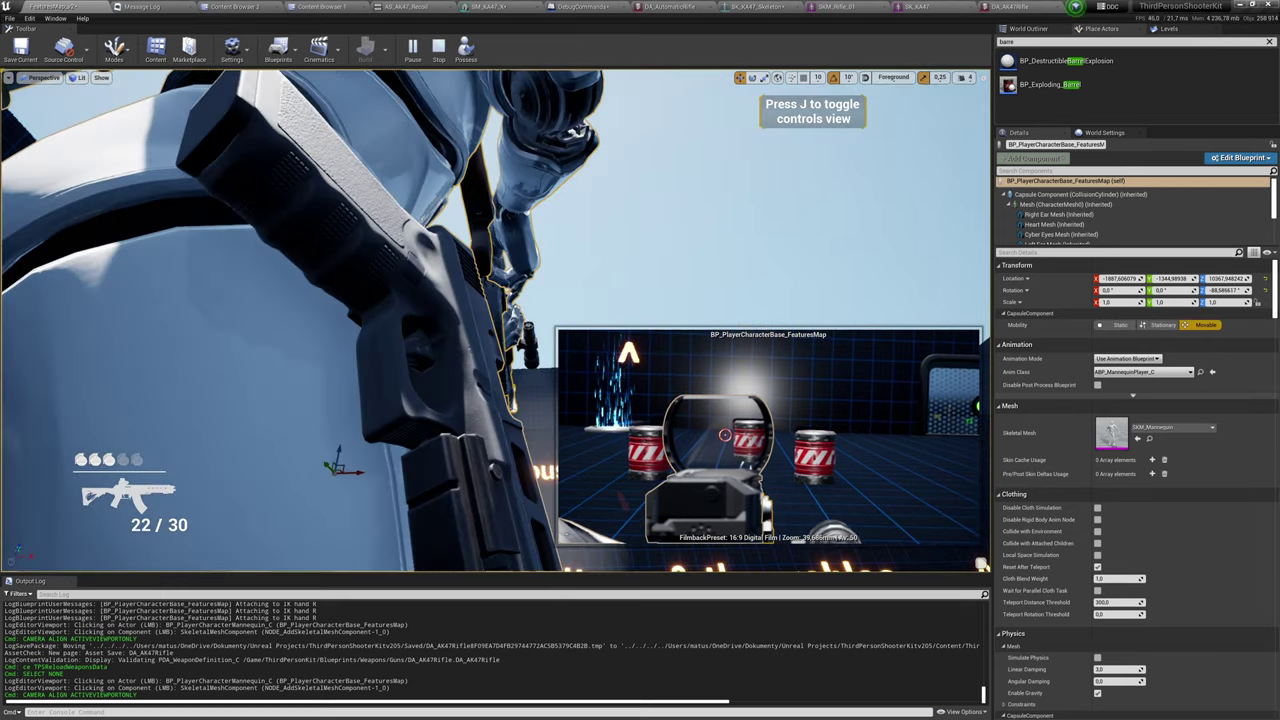
Set the weapon's Mesh Location Offset in Hand X to 1.0, save, and reload the weapons data in the running level.
{"action": "left_click", "coordinate": [1010, 6]}
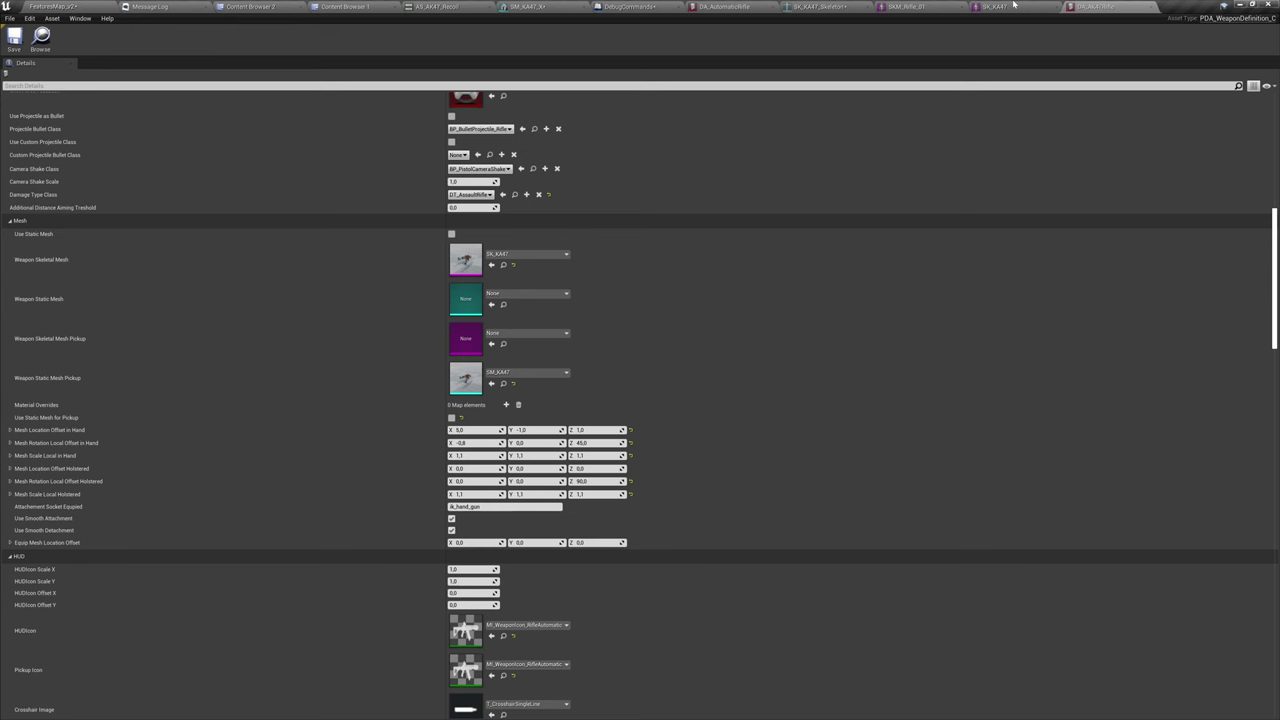
{"action": "left_click", "coordinate": [460, 430]}
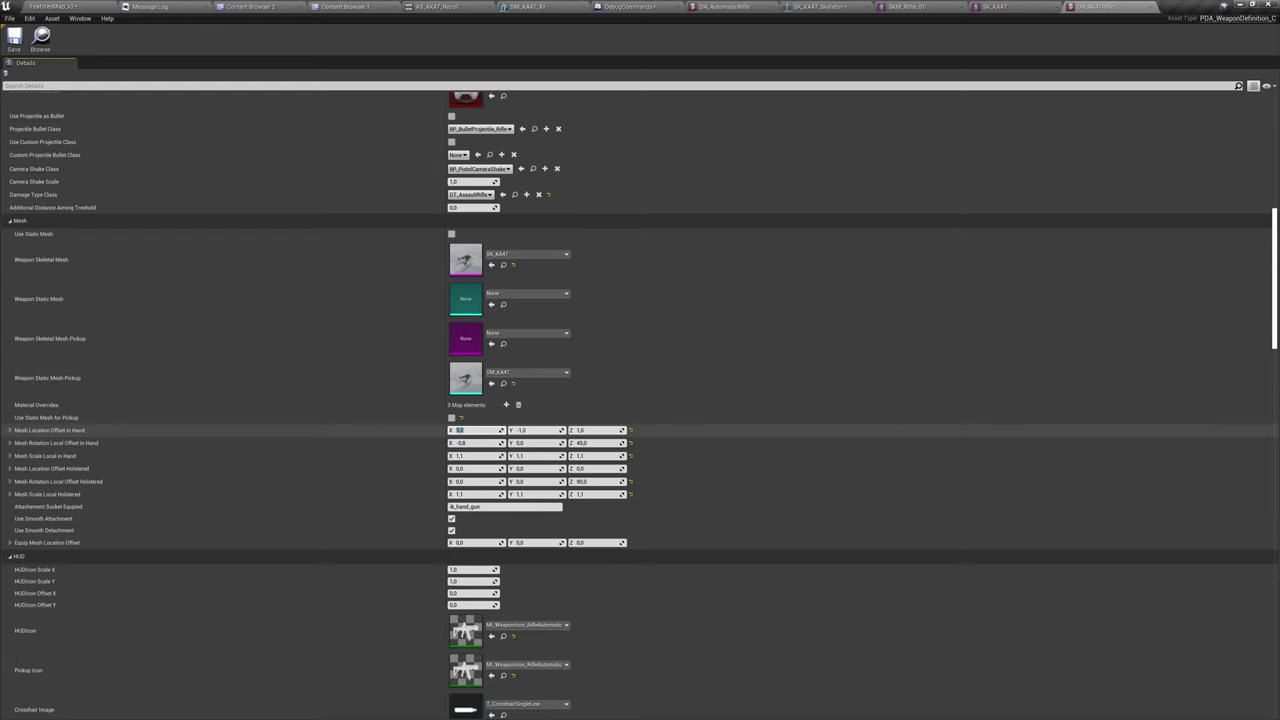
{"action": "right_click_drag", "start_coordinate": [773, 386], "coordinate": [773, 393]}
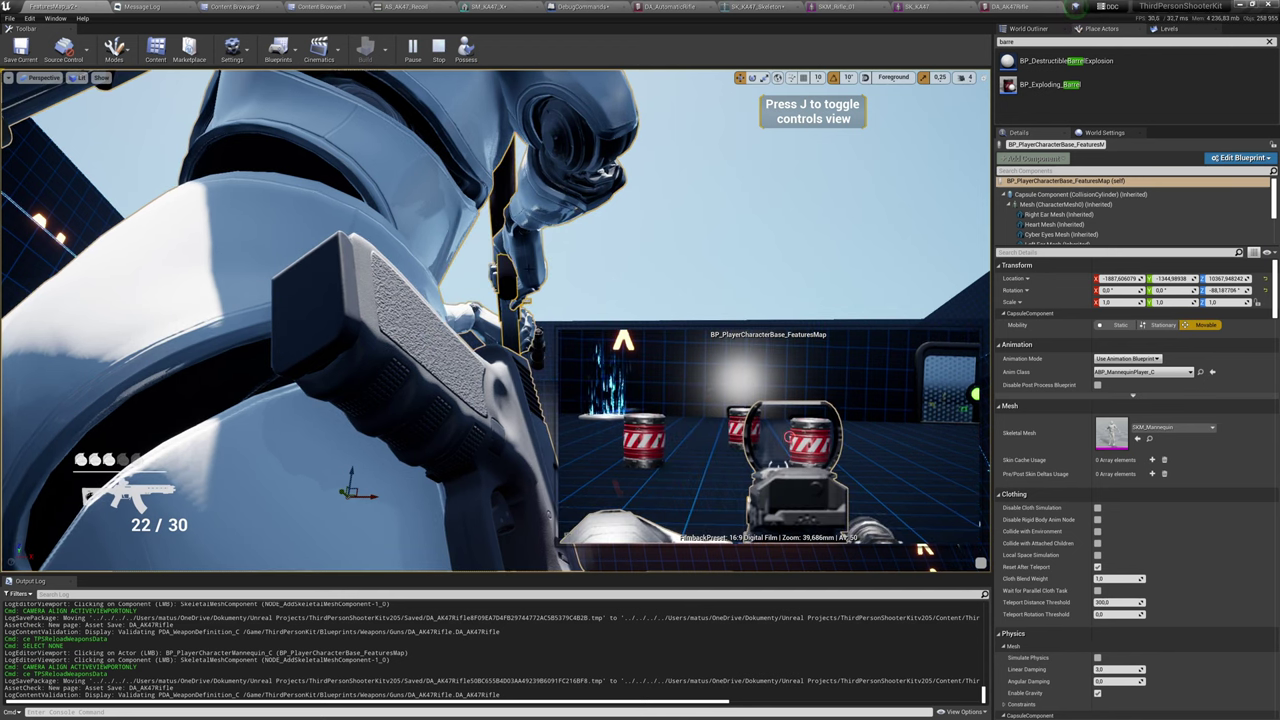
{"action": "right_click_drag", "start_coordinate": [529, 268], "coordinate": [530, 269]}
Set the SightAK47 attachment's AttachmentStaticMeshPickup to SM_T4_Sight in the weapon definition.
{"action": "left_click", "coordinate": [1014, 9]}
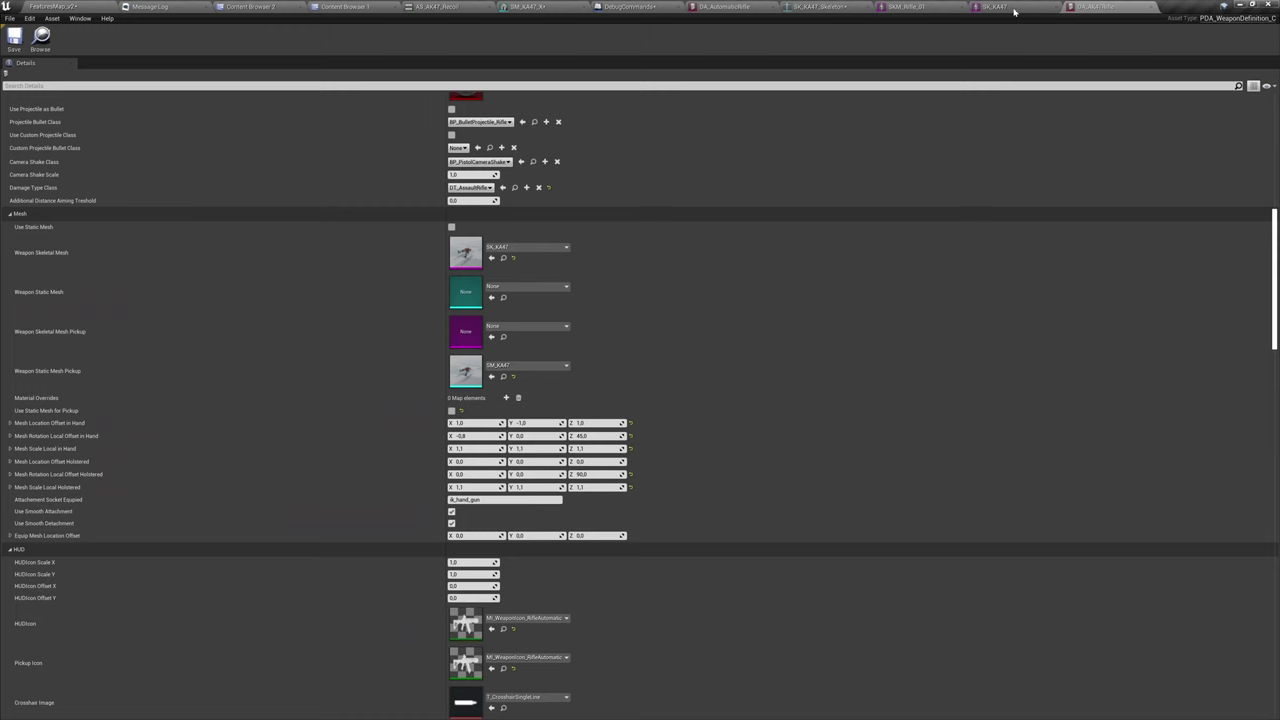
{"action": "scroll", "coordinate": [751, 360], "scroll_direction": "up", "scroll_amount": 8}
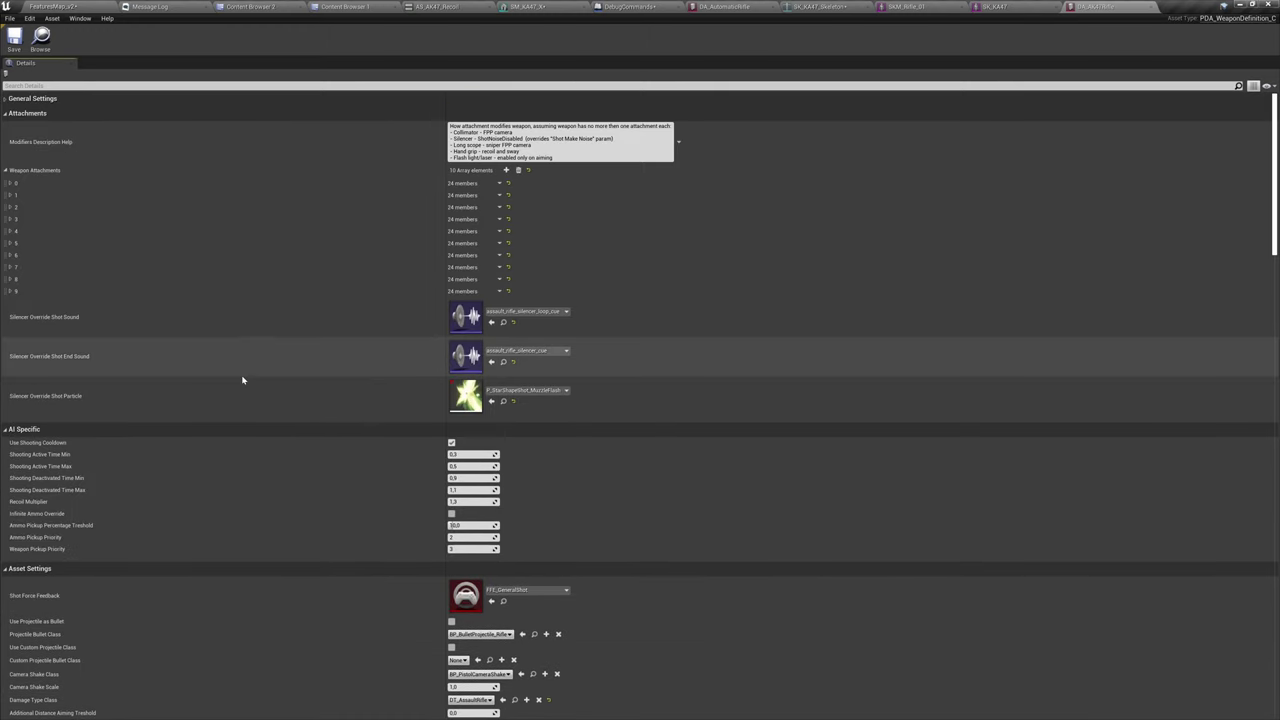
{"action": "left_click", "coordinate": [274, 291]}
{"action": "scroll", "coordinate": [280, 330], "scroll_direction": "down", "scroll_amount": 3}
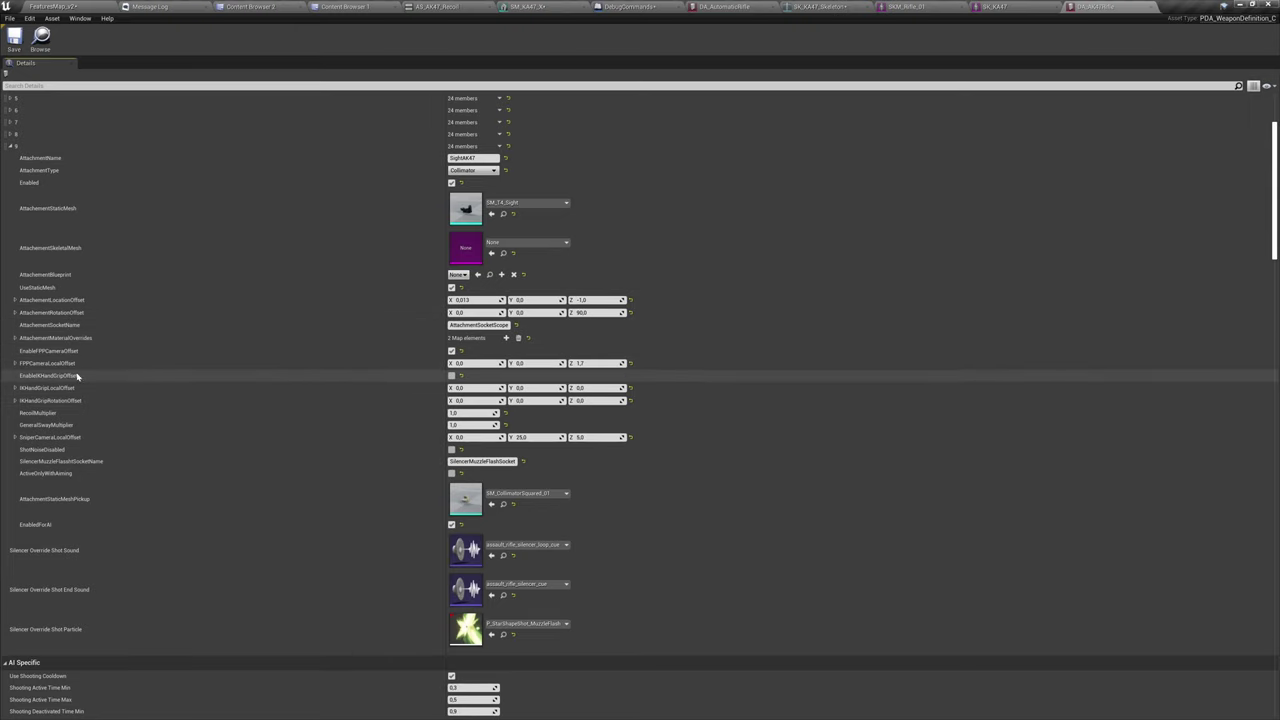
{"action": "scroll", "coordinate": [254, 455], "scroll_direction": "down", "scroll_amount": 1}
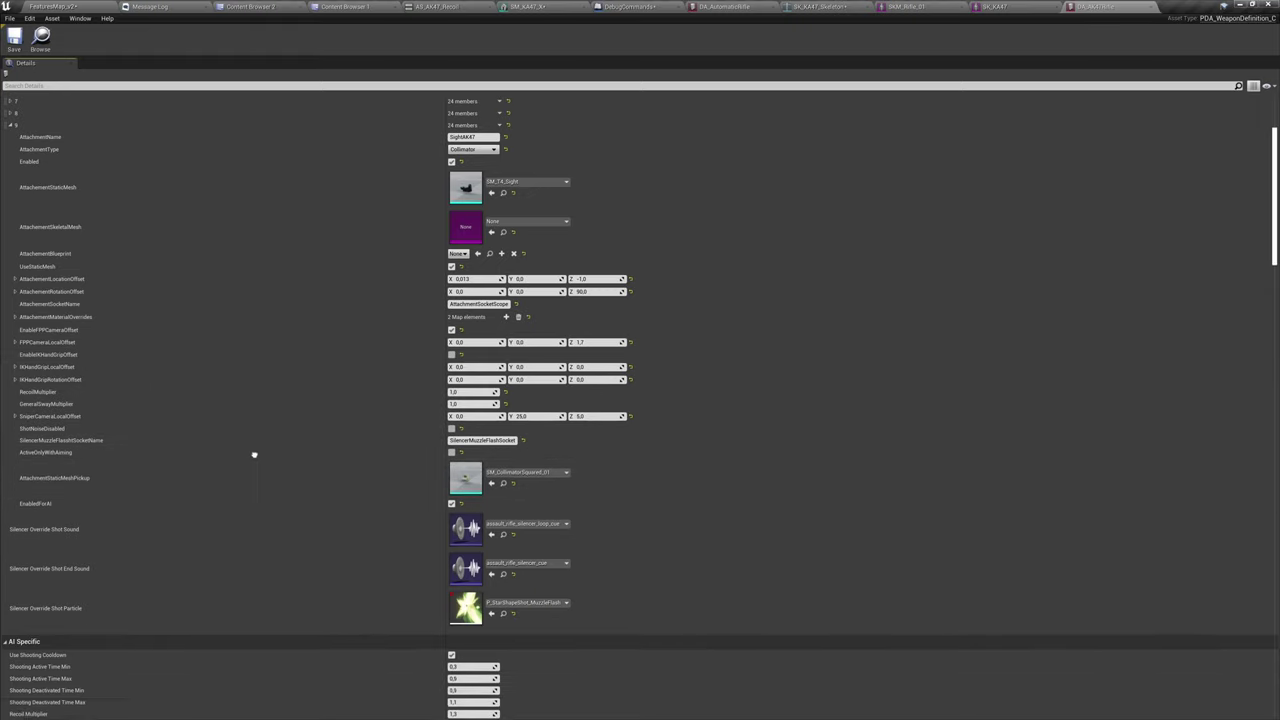
{"action": "scroll", "coordinate": [223, 309], "scroll_direction": "down", "scroll_amount": 5}
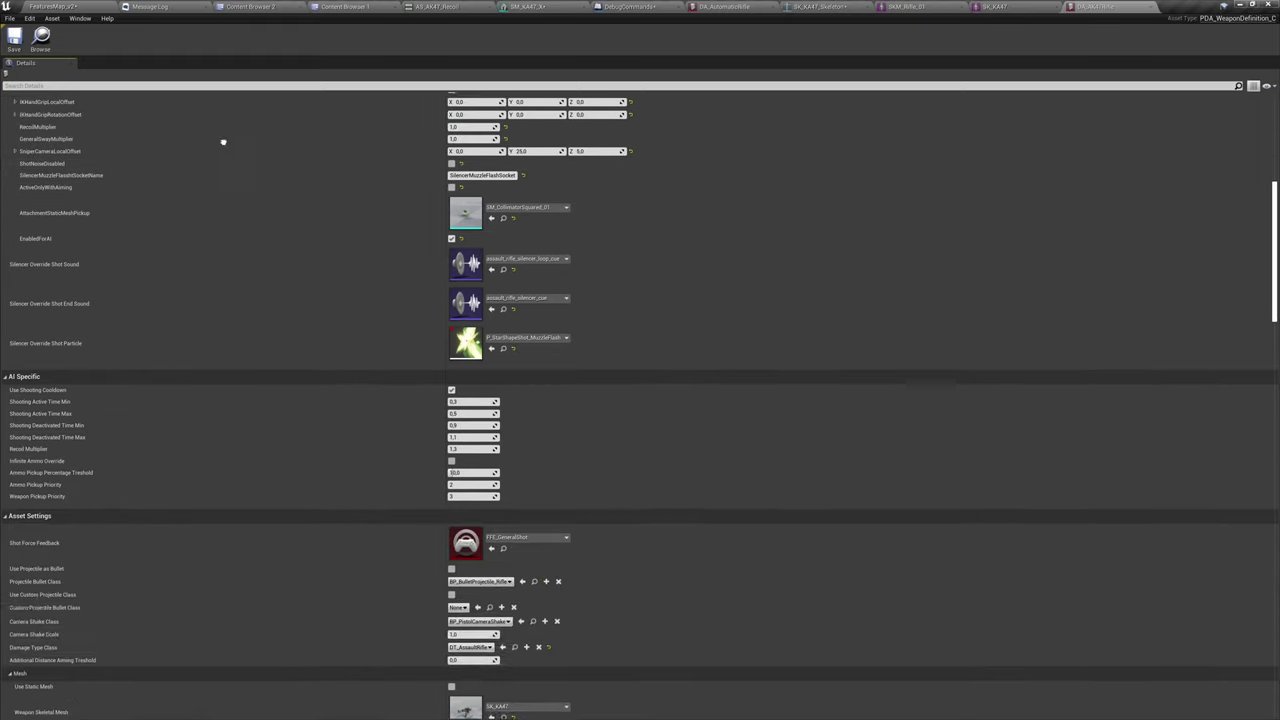
{"action": "scroll", "coordinate": [246, 291], "scroll_direction": "down", "scroll_amount": 8}
{"action": "scroll", "coordinate": [246, 291], "scroll_direction": "up", "scroll_amount": 6}
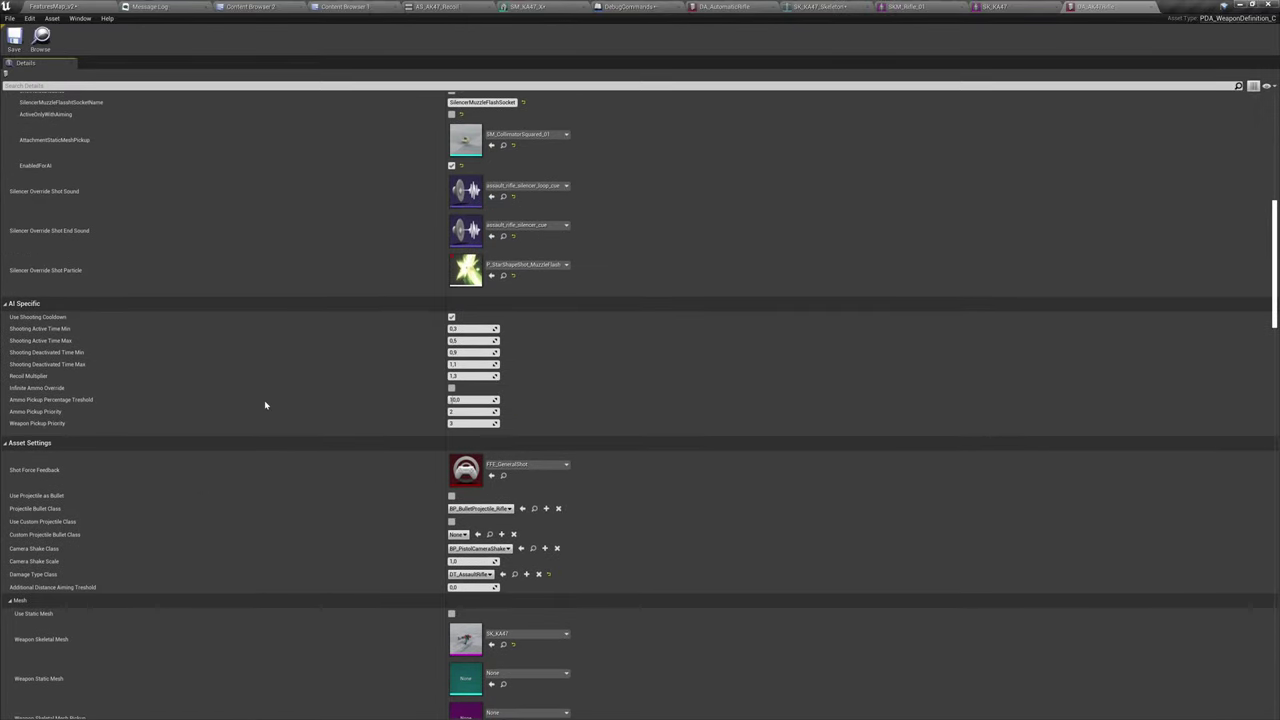
{"action": "scroll", "coordinate": [265, 405], "scroll_direction": "up", "scroll_amount": 2}
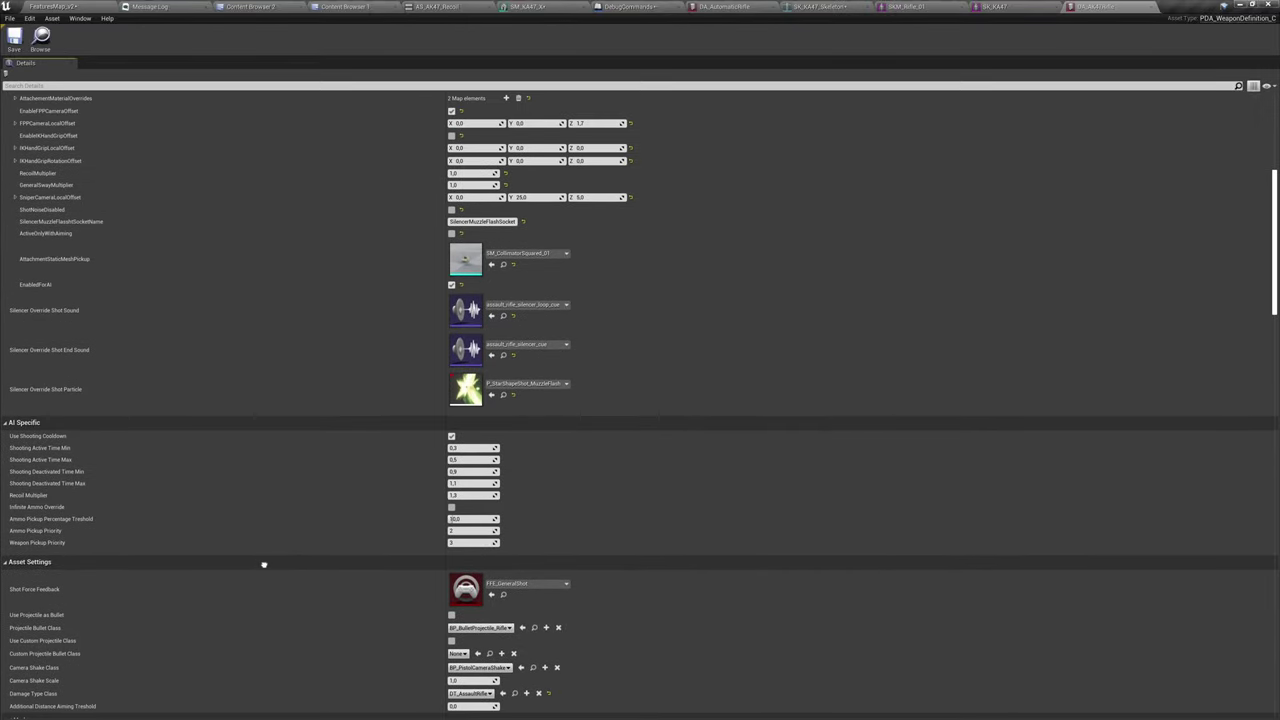
{"action": "scroll", "coordinate": [264, 564], "scroll_direction": "up", "scroll_amount": 5}
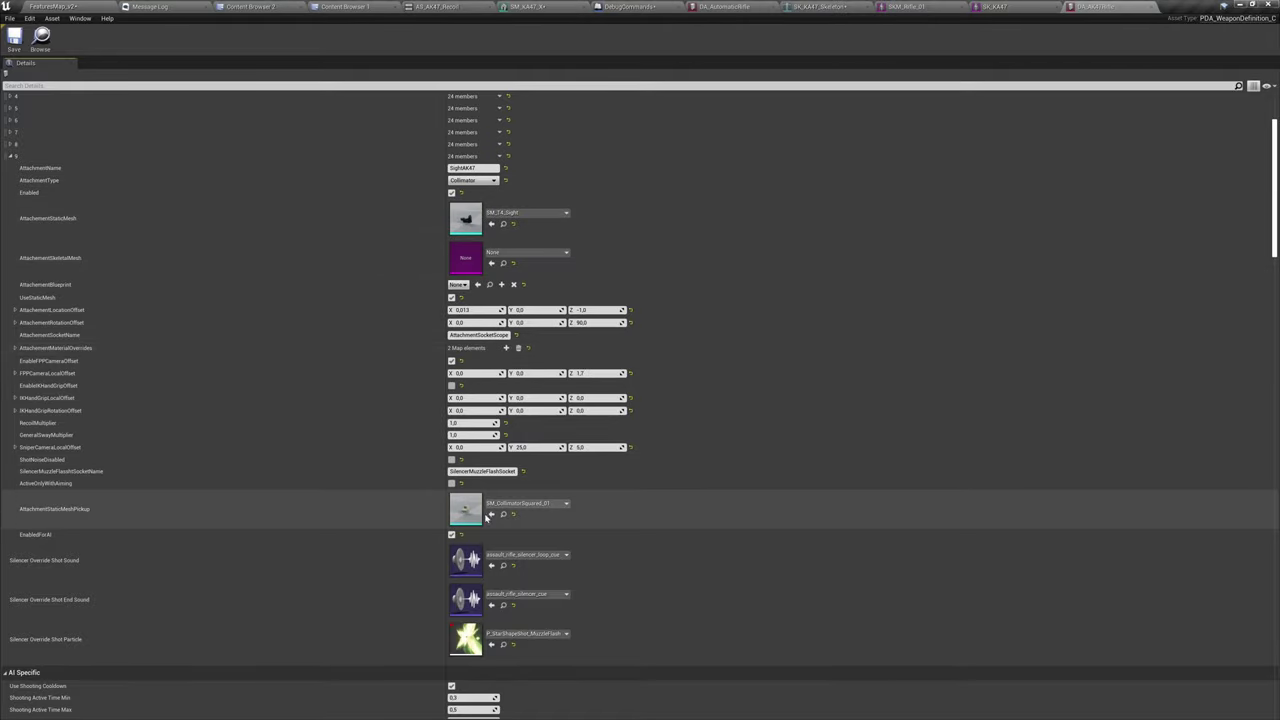
{"action": "right_click", "coordinate": [465, 519]}
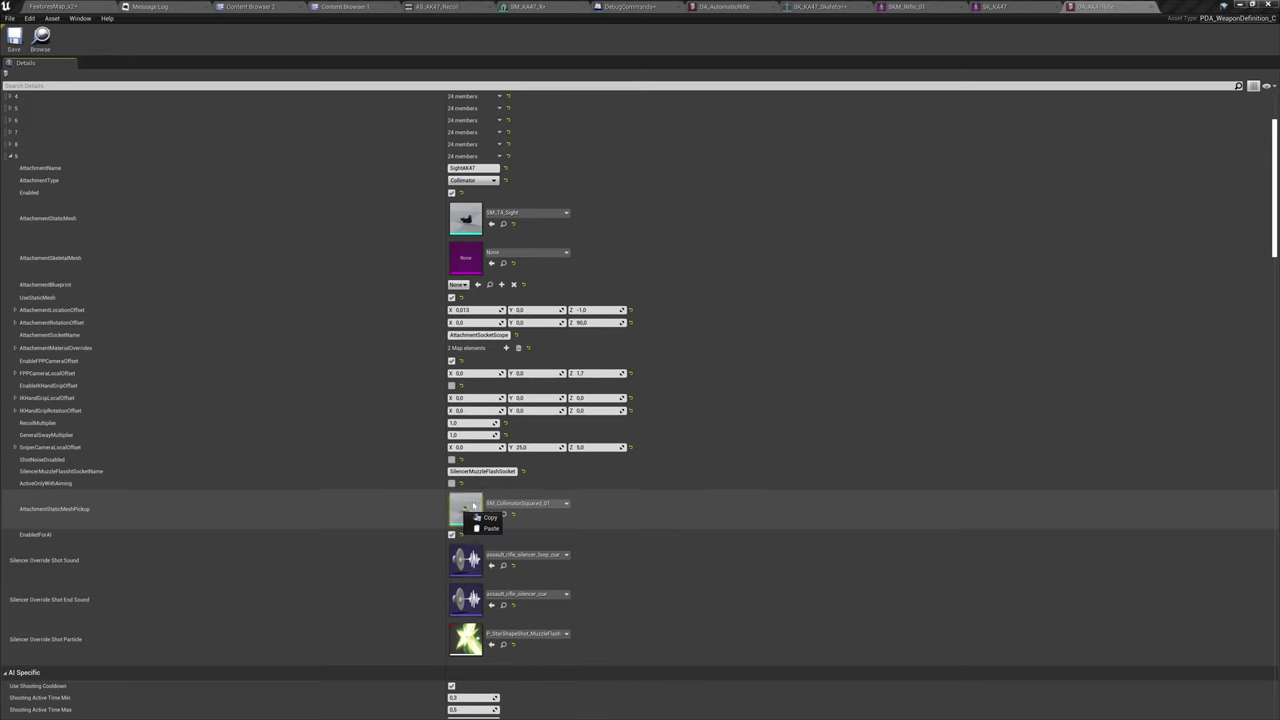
{"action": "left_click", "coordinate": [486, 528]}
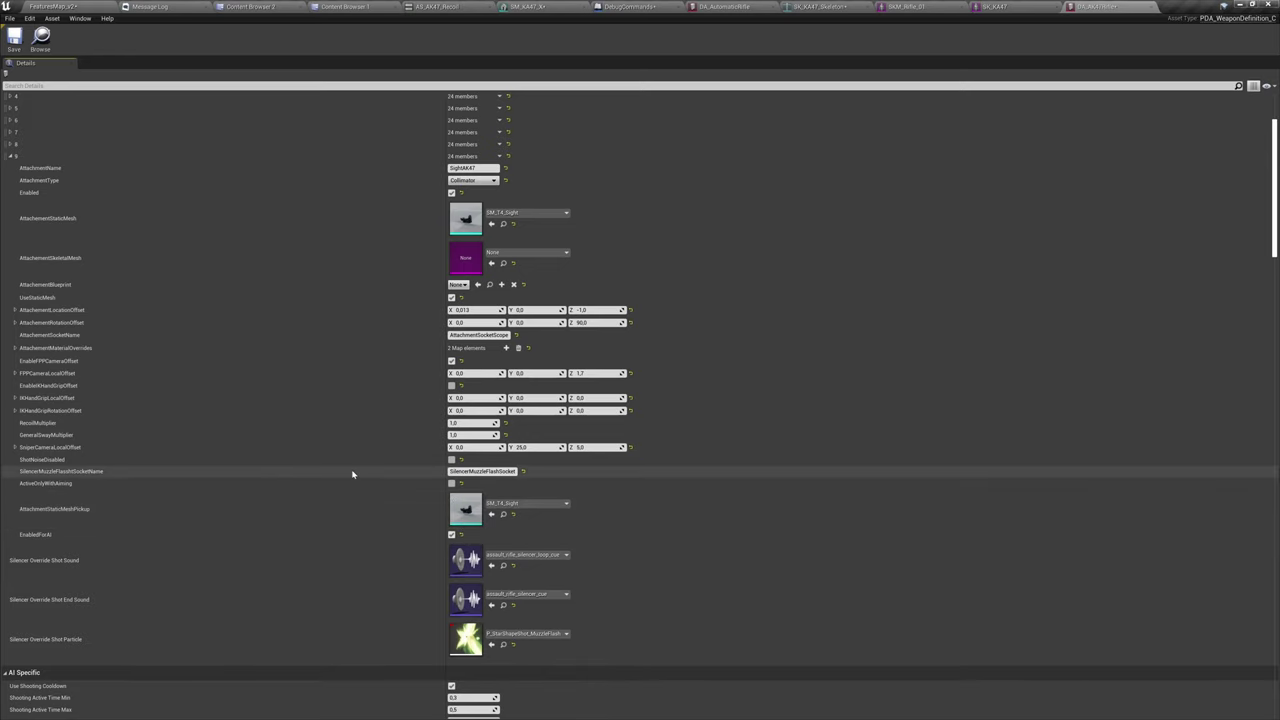
Set Mesh Rotation Local Offset in Hand X to 0 and save the weapon definition.
{"action": "scroll", "coordinate": [282, 198], "scroll_direction": "down", "scroll_amount": 5}
{"action": "scroll", "coordinate": [285, 130], "scroll_direction": "down", "scroll_amount": 12}
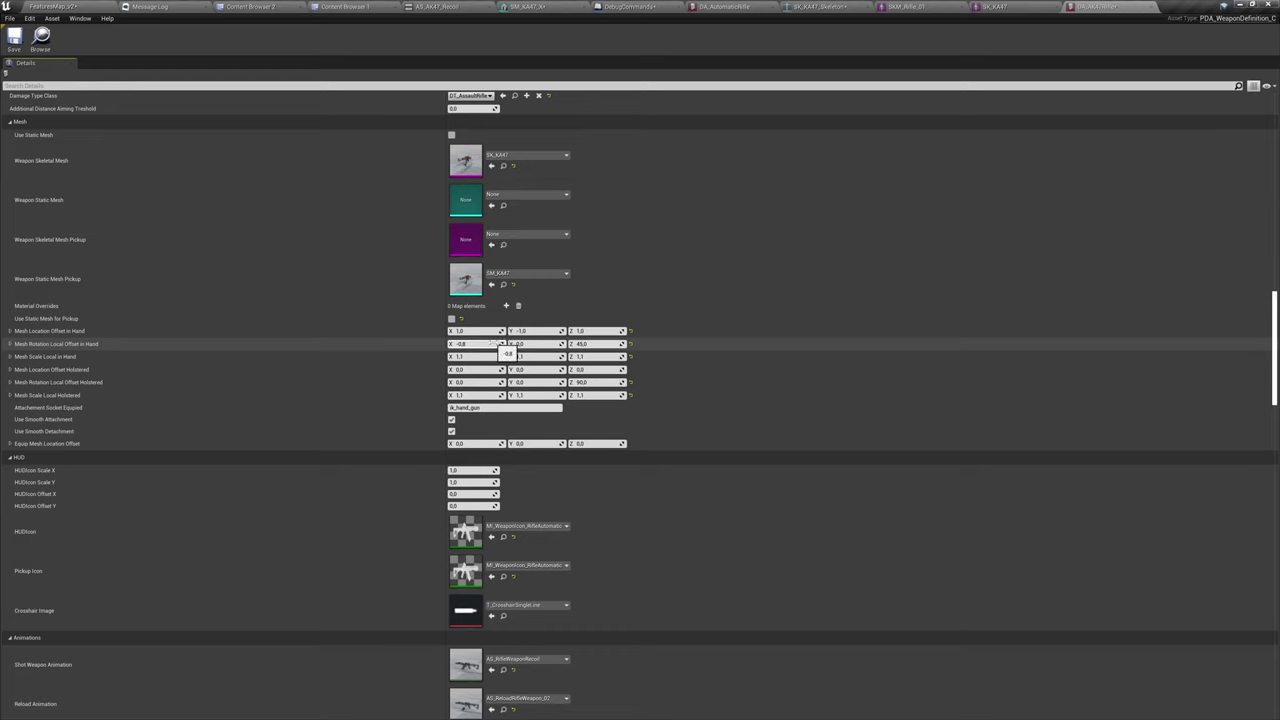
{"action": "left_click", "coordinate": [494, 343]}
{"action": "type", "text": "0"}
{"action": "key", "text": "Return"}
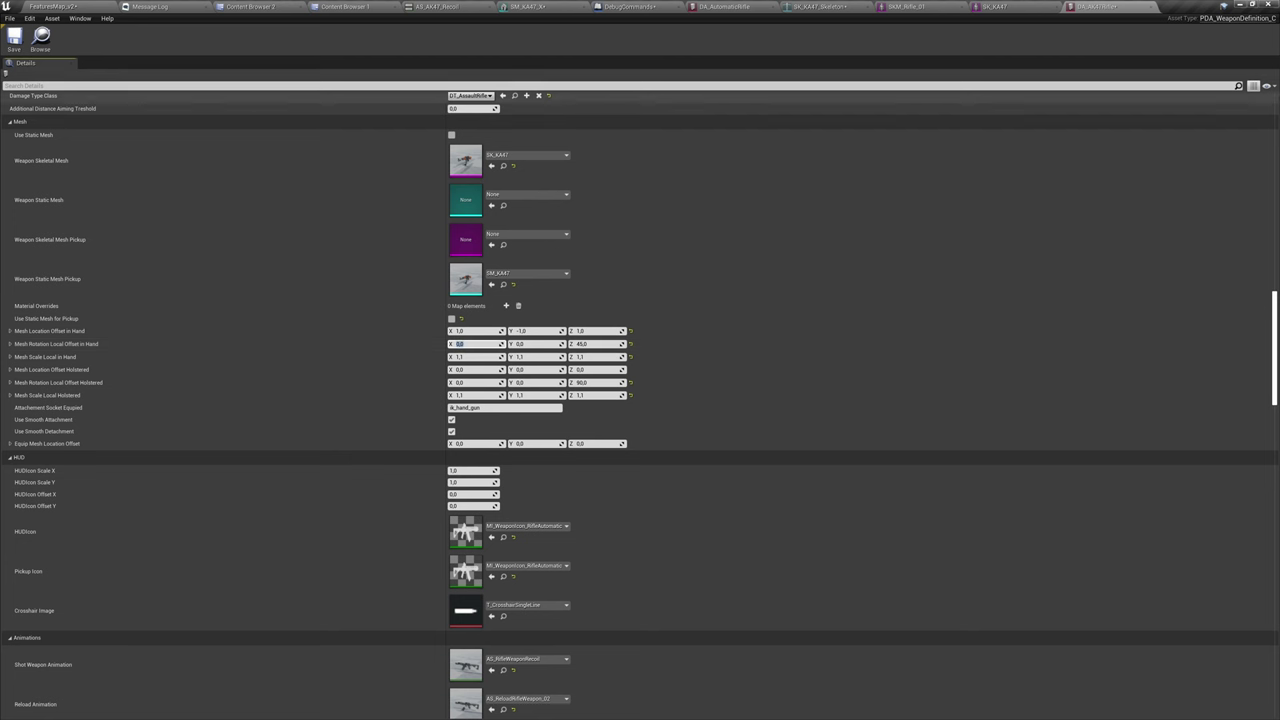
{"action": "left_click", "coordinate": [14, 38]}
Restart the play session in the level and aim through the collimator to check the reticle with the new mesh rotation.
{"action": "left_click", "coordinate": [40, 6]}
{"action": "right_click_drag", "start_coordinate": [423, 271], "coordinate": [408, 245]}
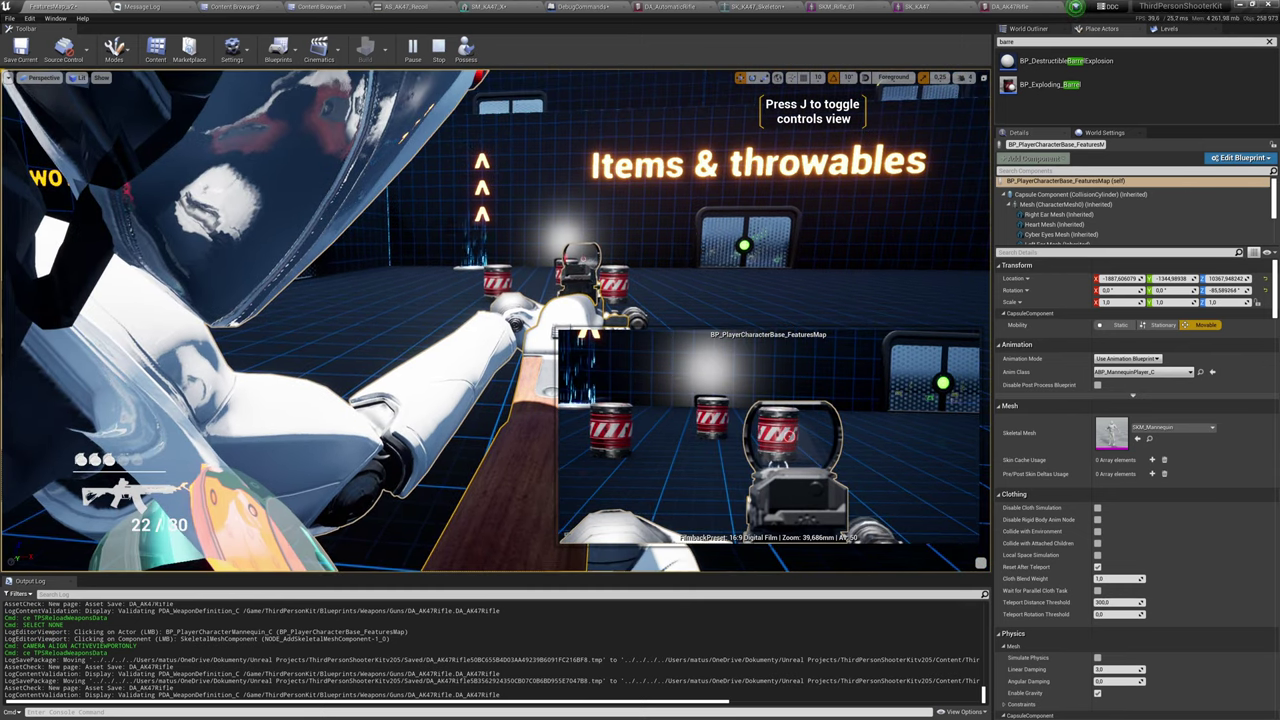
{"action": "left_click", "coordinate": [439, 49]}
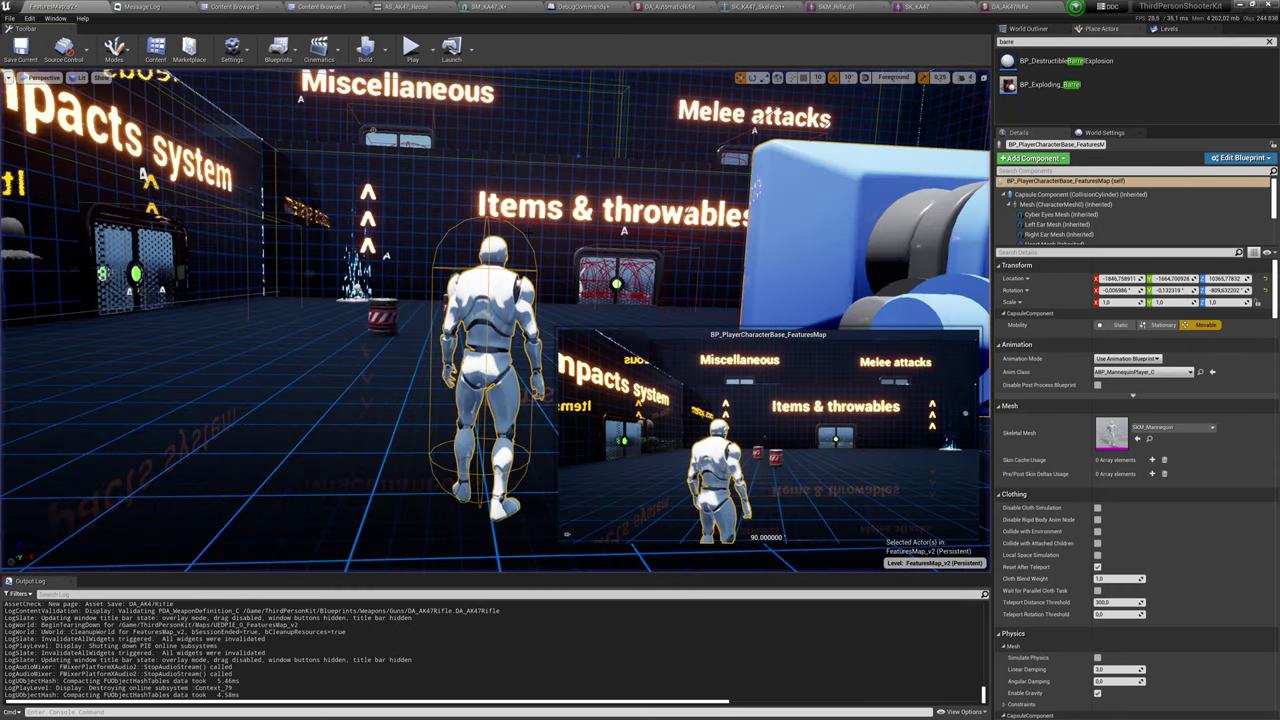
{"action": "key", "text": "alt+p"}
{"action": "right_click", "coordinate": [495, 320]}
{"action": "right_click", "coordinate": [494, 319]}
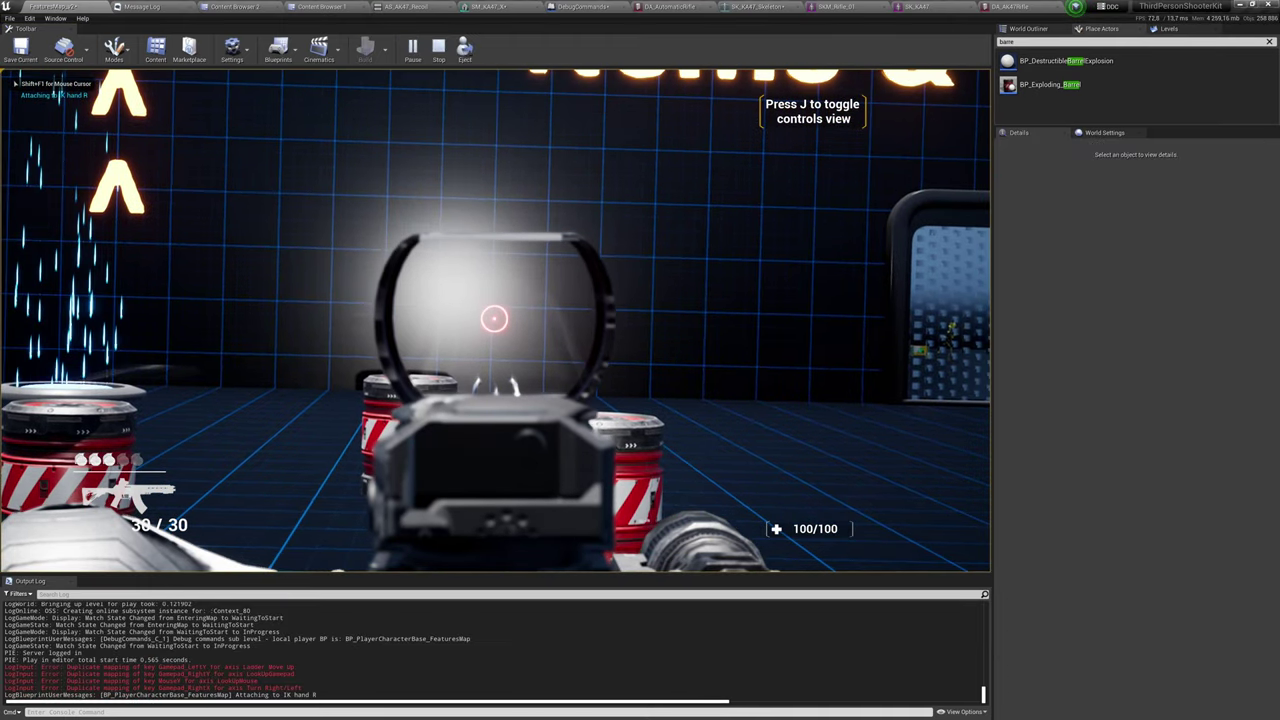
{"action": "right_click", "coordinate": [494, 319]}
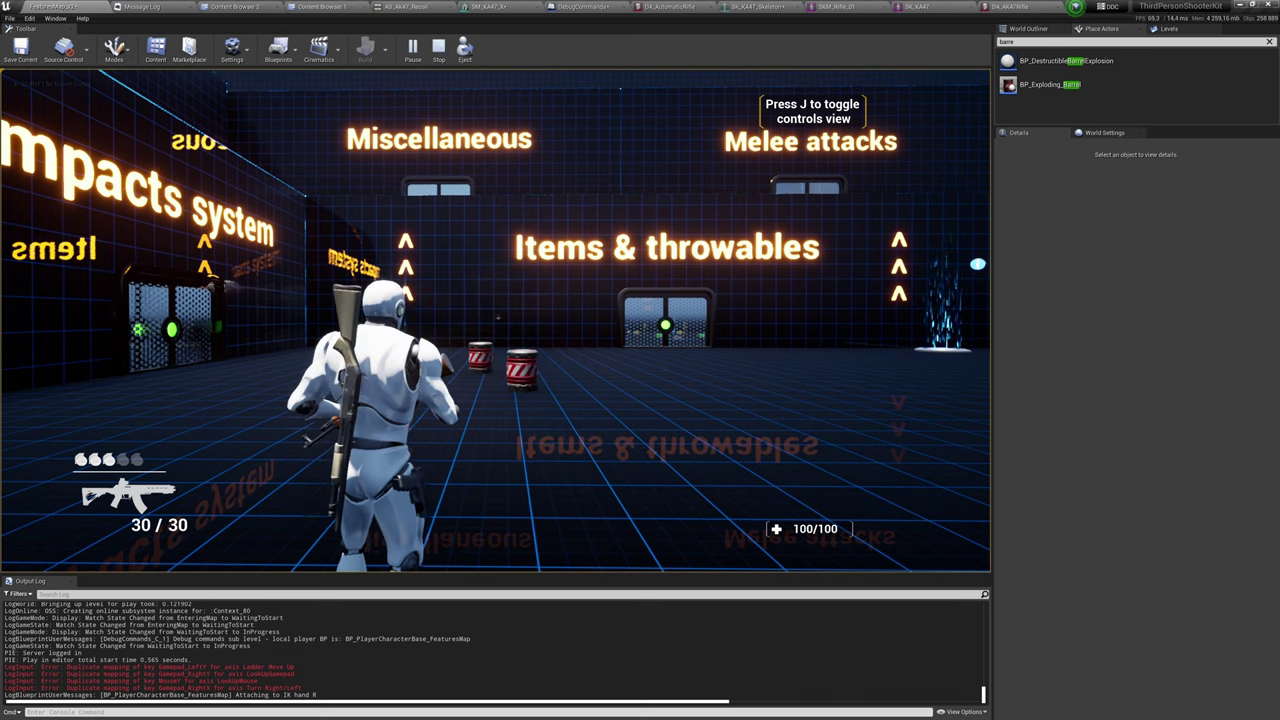
Try a Mesh Rotation Local Offset in Hand X of 10, save, reload the weapons data in the running level, and aim the weapon.
{"action": "key", "text": "super"}
{"action": "left_click", "coordinate": [1011, 5]}
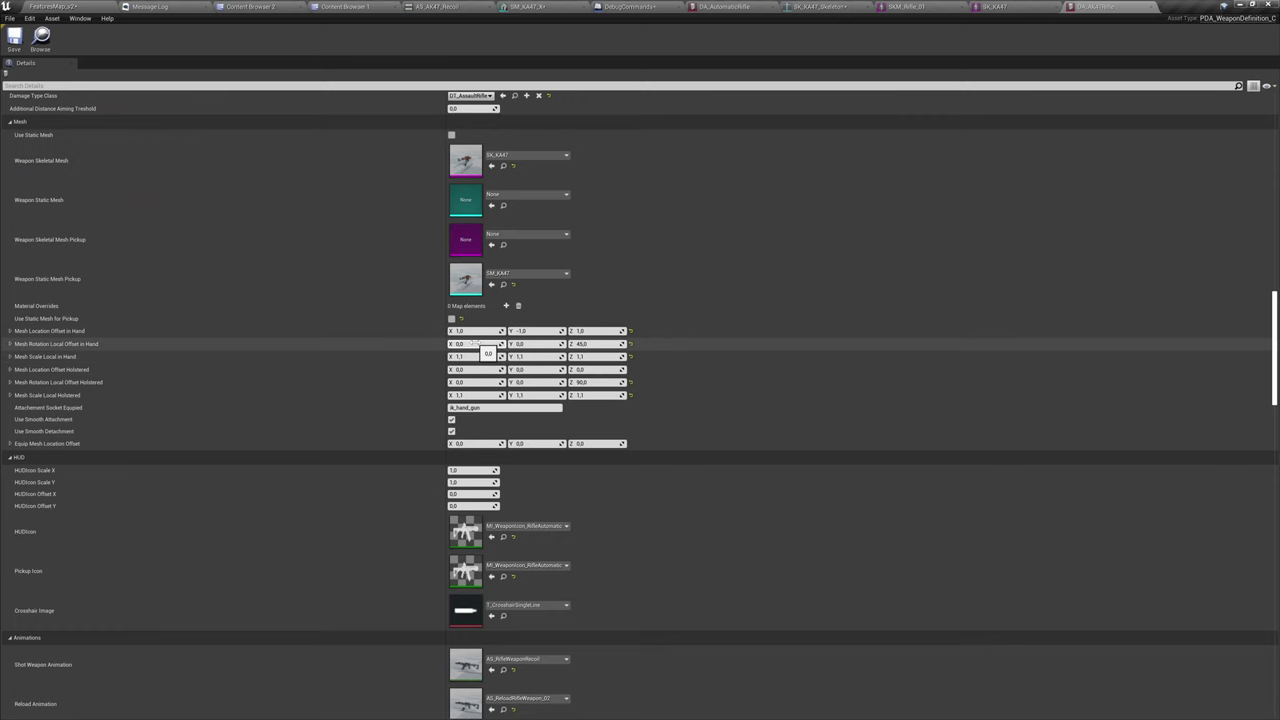
{"action": "left_click", "coordinate": [491, 343]}
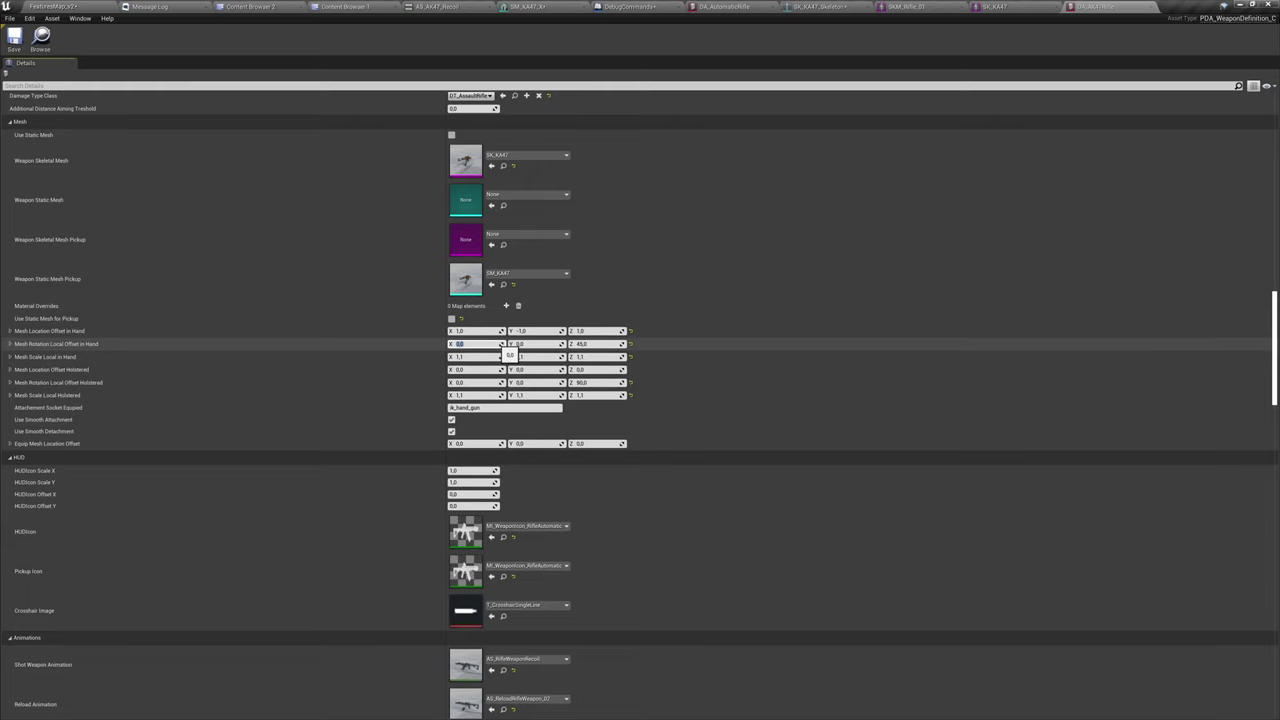
{"action": "key", "text": "ctrl+s"}
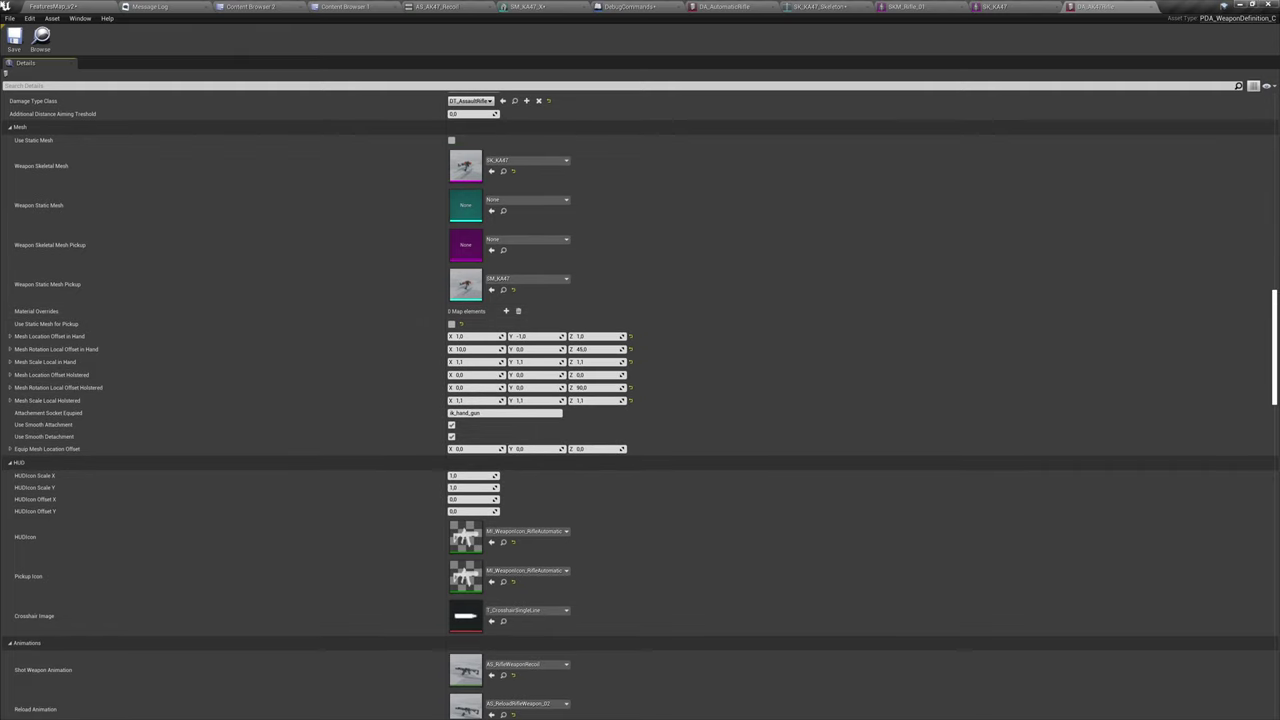
{"action": "left_click", "coordinate": [54, 7]}
{"action": "right_click", "coordinate": [251, 149]}
{"action": "key", "text": "grave"}
{"action": "key", "text": "Up"}
{"action": "key", "text": "Return"}
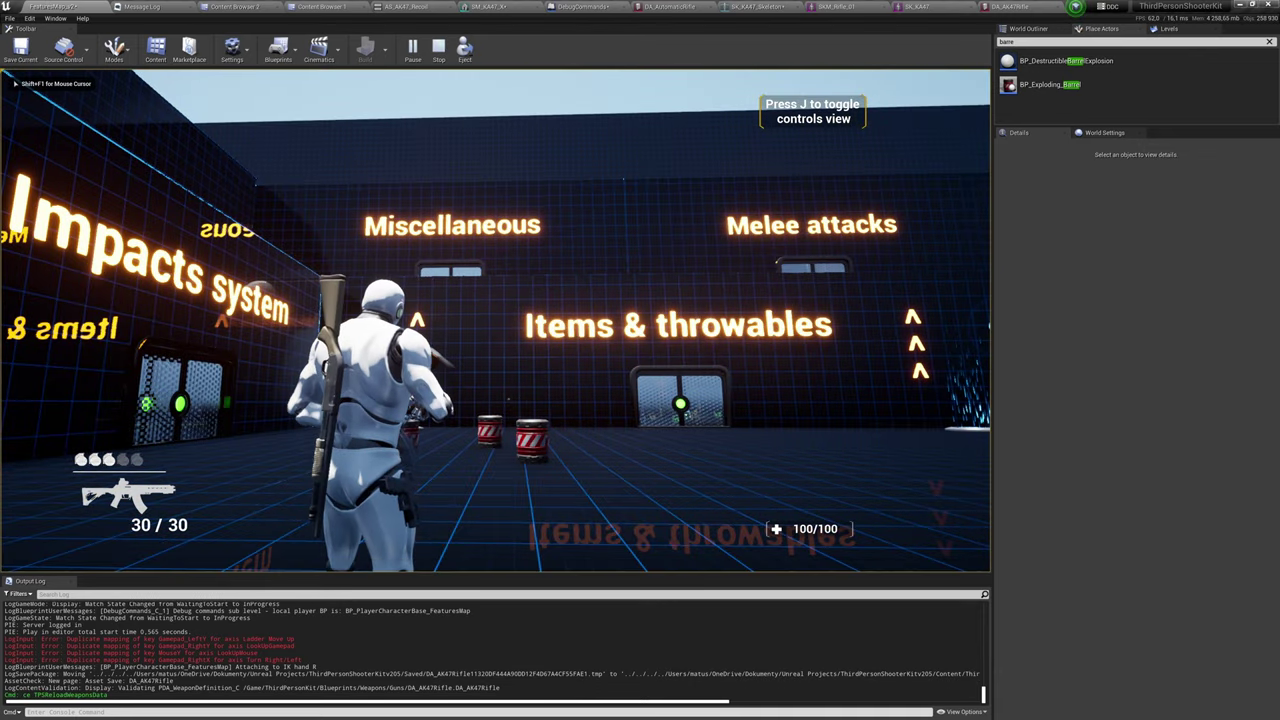
{"action": "right_click", "coordinate": [495, 320]}
{"action": "right_click", "coordinate": [494, 318]}
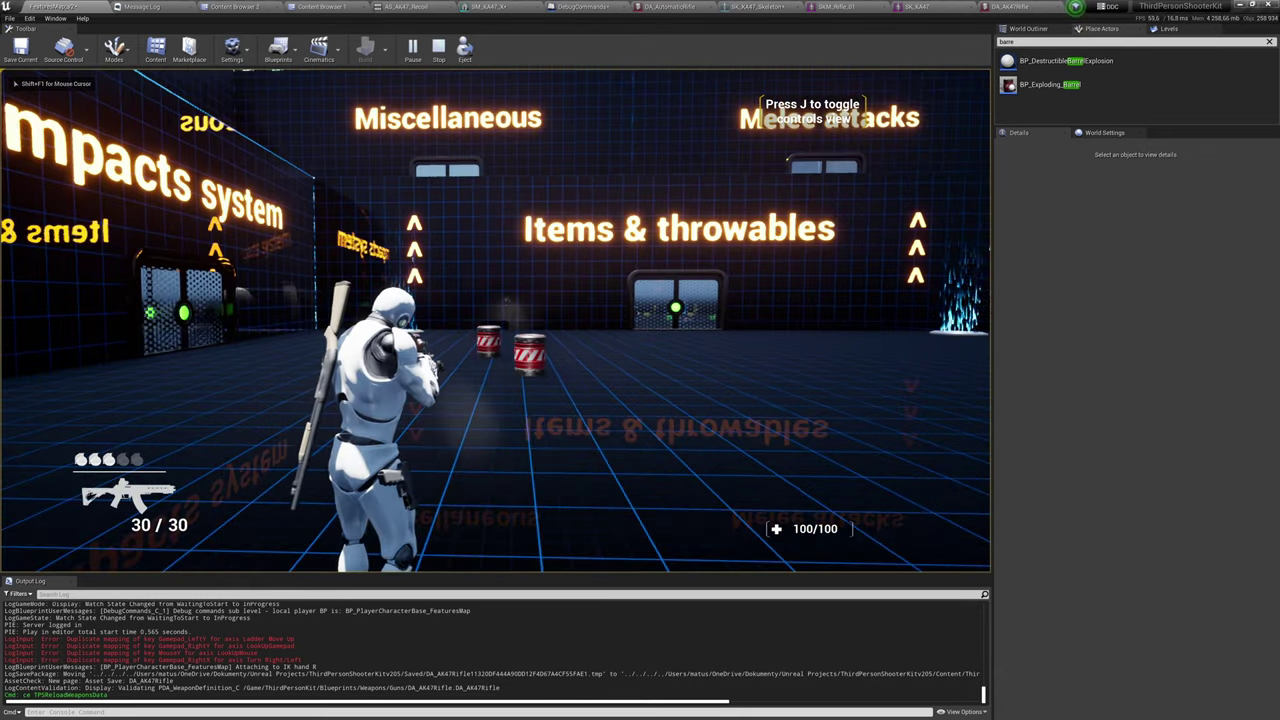
Try Mesh Rotation Local Offset in Hand with X at 0 and Y at -5, save, and reload the weapons data in the running level.
{"action": "key", "text": "super"}
{"action": "left_click", "coordinate": [1027, 5]}
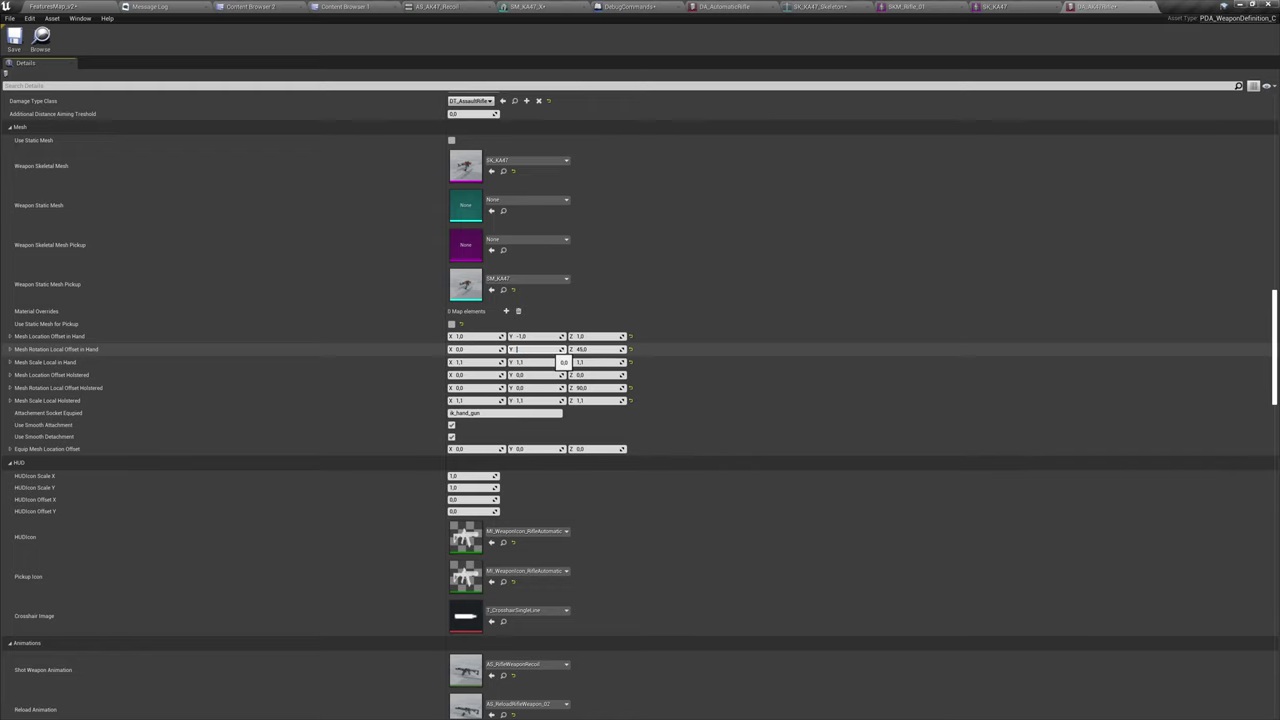
{"action": "key", "text": "ctrl+s"}
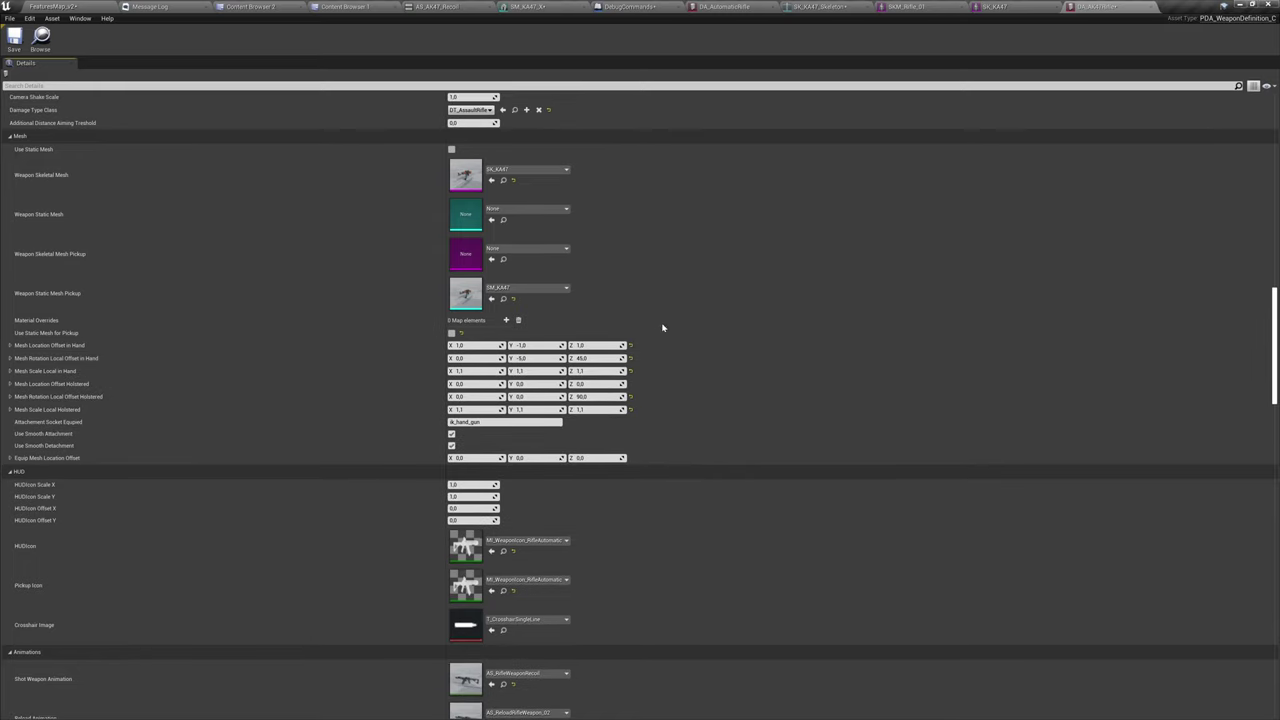
{"action": "left_click", "coordinate": [54, 6]}
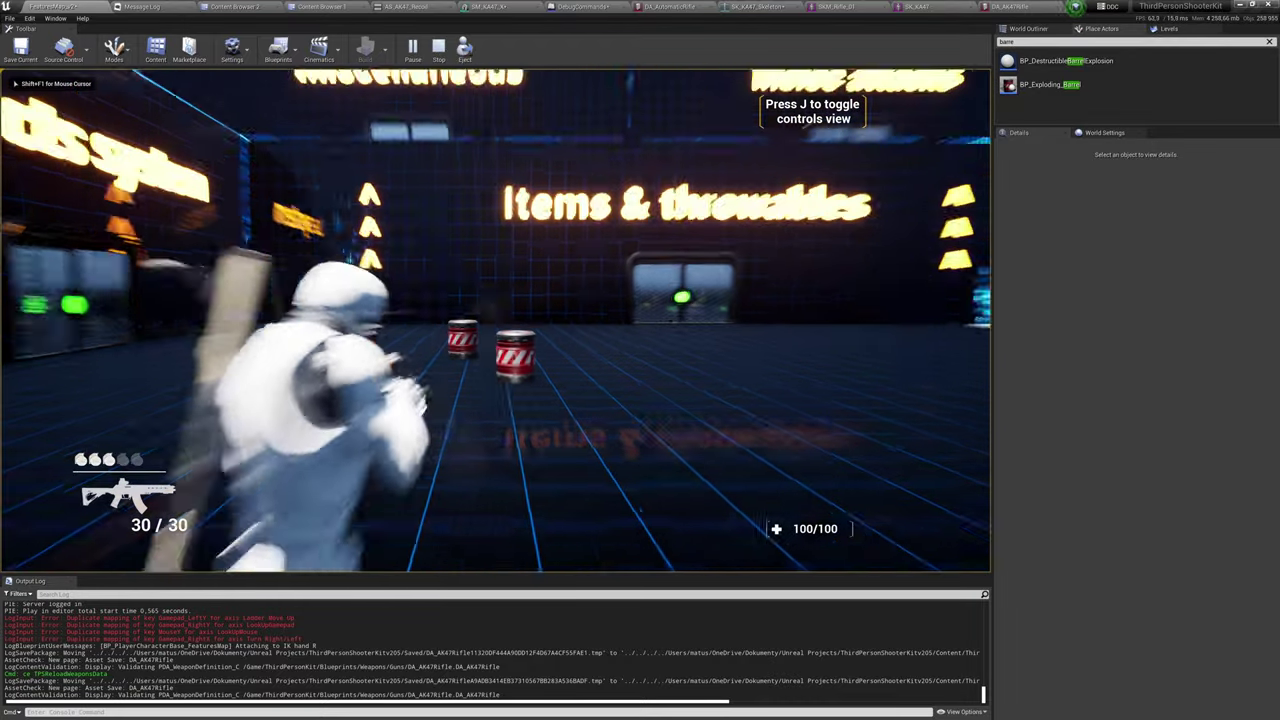
{"action": "key", "text": "grave"}
{"action": "key", "text": "Up"}
{"action": "key", "text": "Return"}
{"action": "right_click_drag", "start_coordinate": [496, 320], "coordinate": [496, 320]}
Change Mesh Rotation Local Offset in Hand Y in the weapon definition, save it, and reload the weapons data in the running level.
{"action": "key", "text": "super"}
{"action": "left_click", "coordinate": [600, 250]}
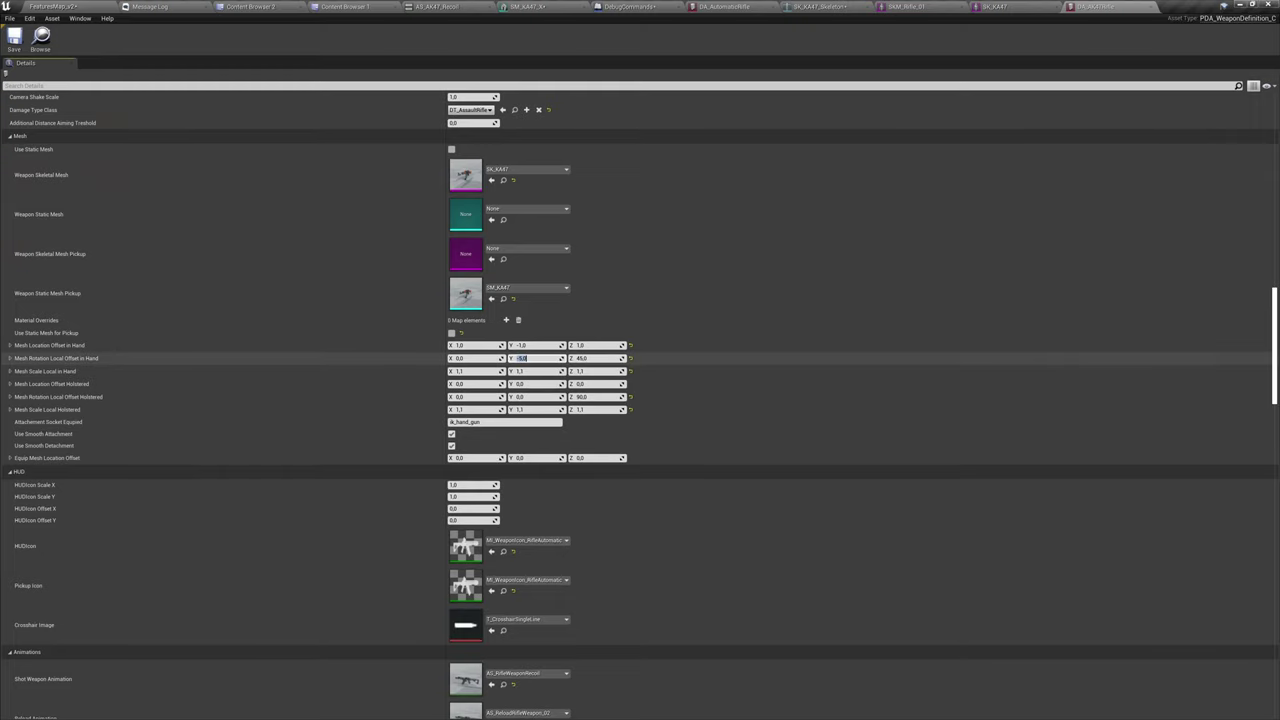
{"action": "right_click_drag", "start_coordinate": [757, 316], "coordinate": [758, 302]}
{"action": "key", "text": "ctrl+s"}
{"action": "key", "text": "grave"}
{"action": "key", "text": "grave"}
{"action": "key", "text": "grave"}
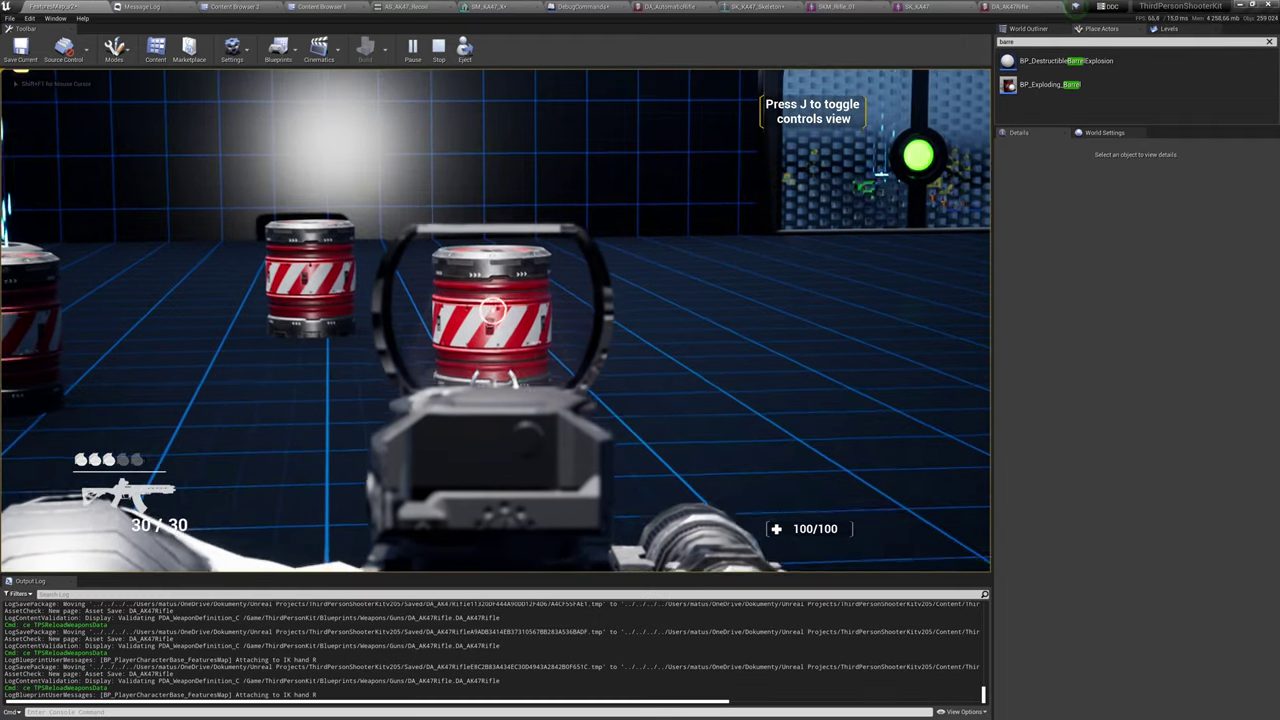
Aim through the collimator and fire at the explosive barrels to check the reticle alignment, and view the character holding the weapon.
{"action": "left_click", "coordinate": [493, 314]}
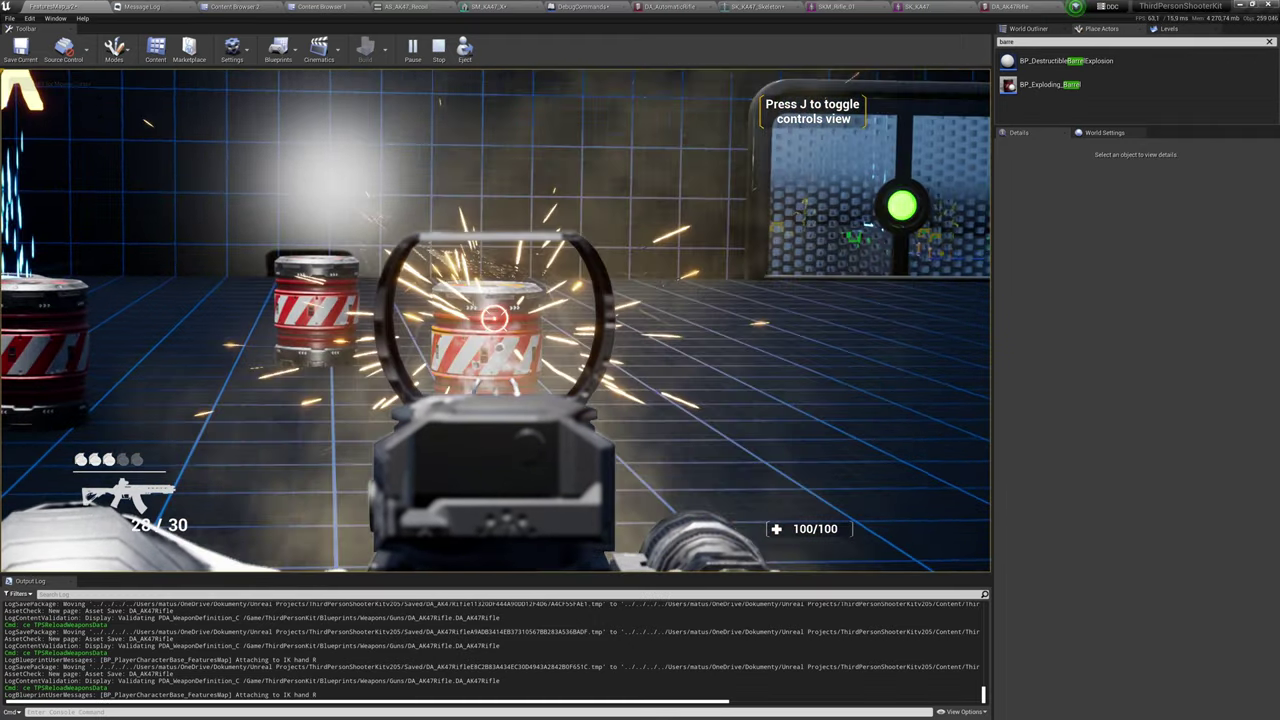
{"action": "left_click", "coordinate": [493, 314]}
{"action": "left_click", "coordinate": [493, 314]}
{"action": "left_click", "coordinate": [493, 314]}
{"action": "left_click", "coordinate": [493, 318]}
{"action": "left_click", "coordinate": [493, 318]}
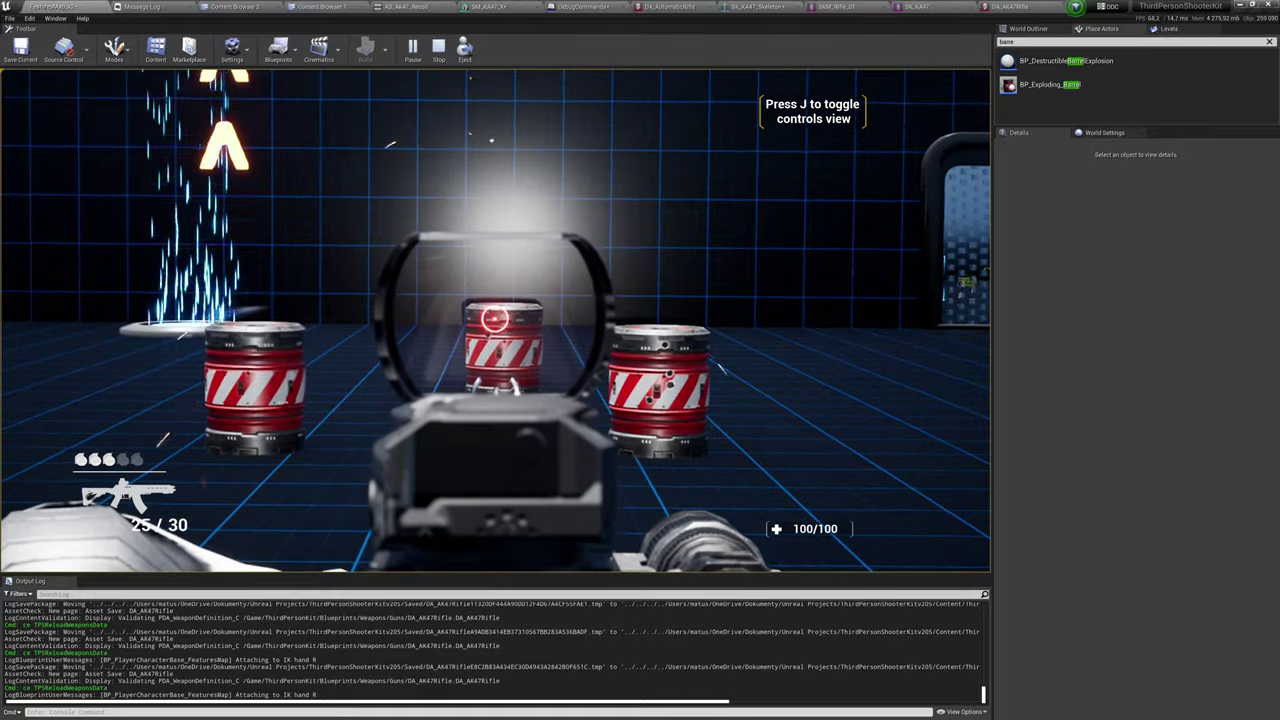
{"action": "left_click", "coordinate": [493, 318]}
{"action": "left_click", "coordinate": [493, 318]}
{"action": "left_click", "coordinate": [493, 318]}
{"action": "left_click", "coordinate": [487, 314]}
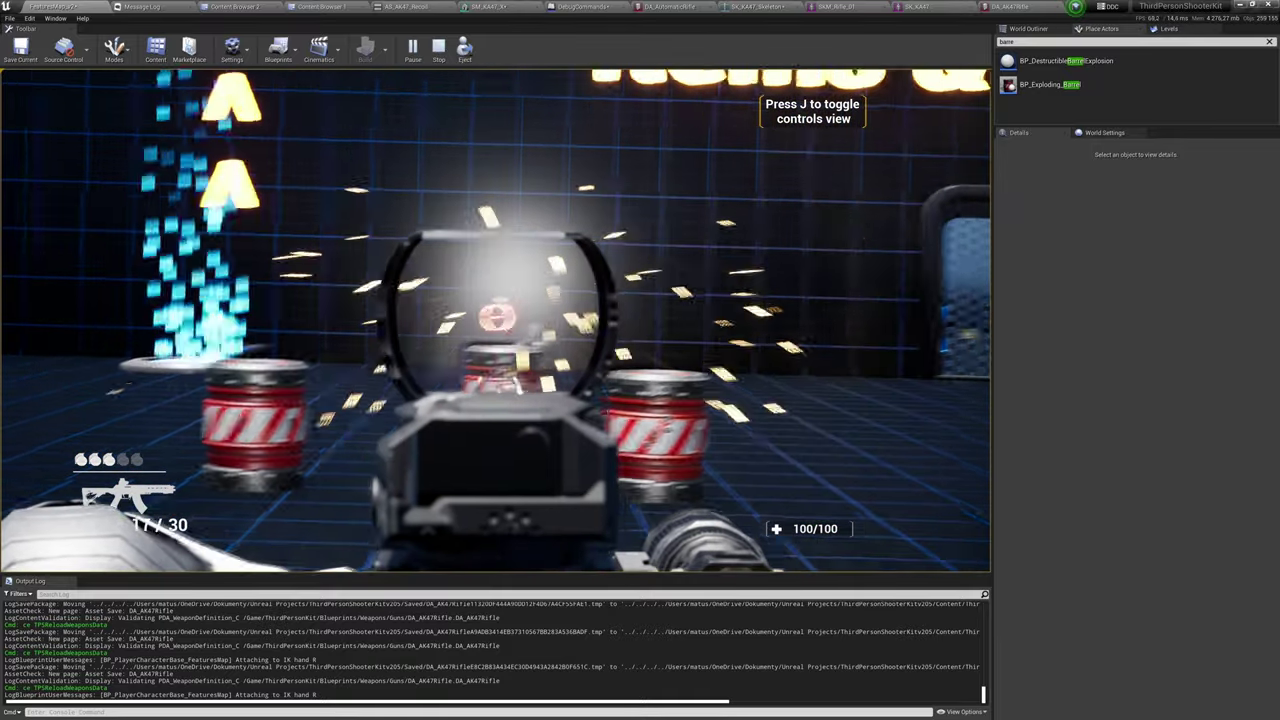
{"action": "left_click", "coordinate": [487, 314]}
{"action": "left_click", "coordinate": [487, 314]}
{"action": "left_click", "coordinate": [487, 314]}
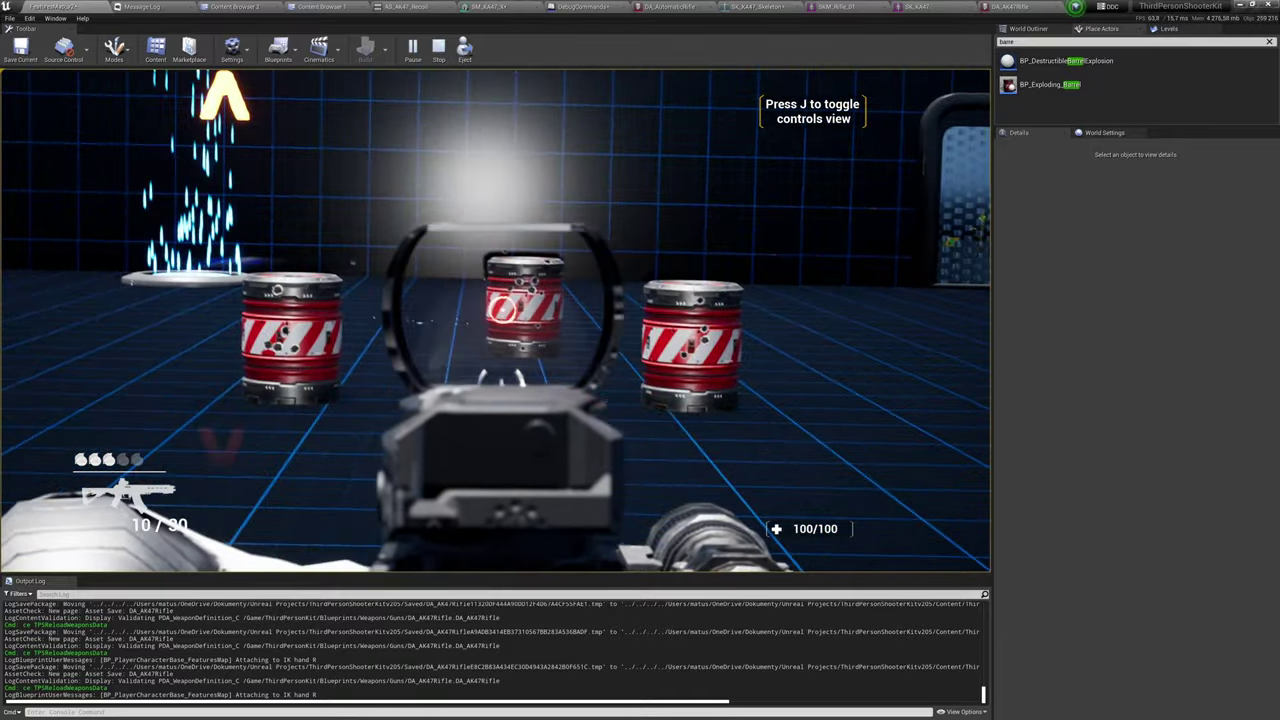
{"action": "left_click", "coordinate": [487, 314]}
{"action": "left_click", "coordinate": [487, 314]}
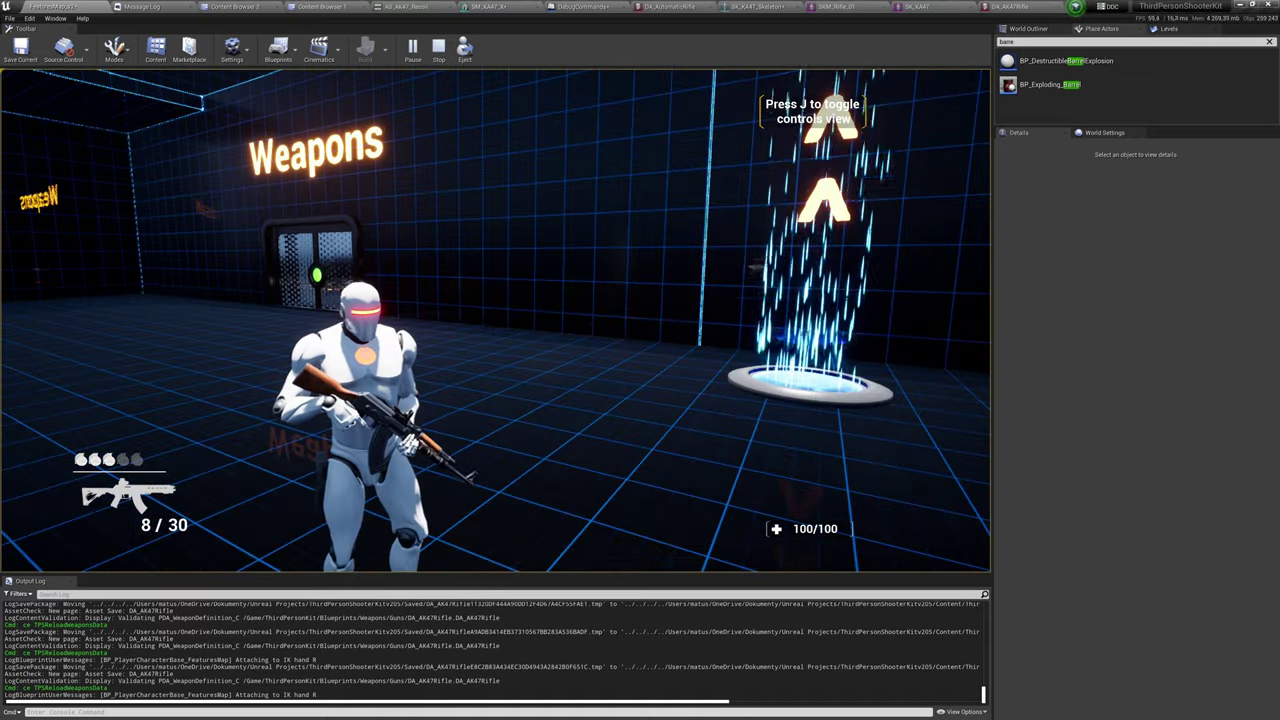
{"action": "key", "text": "w"}
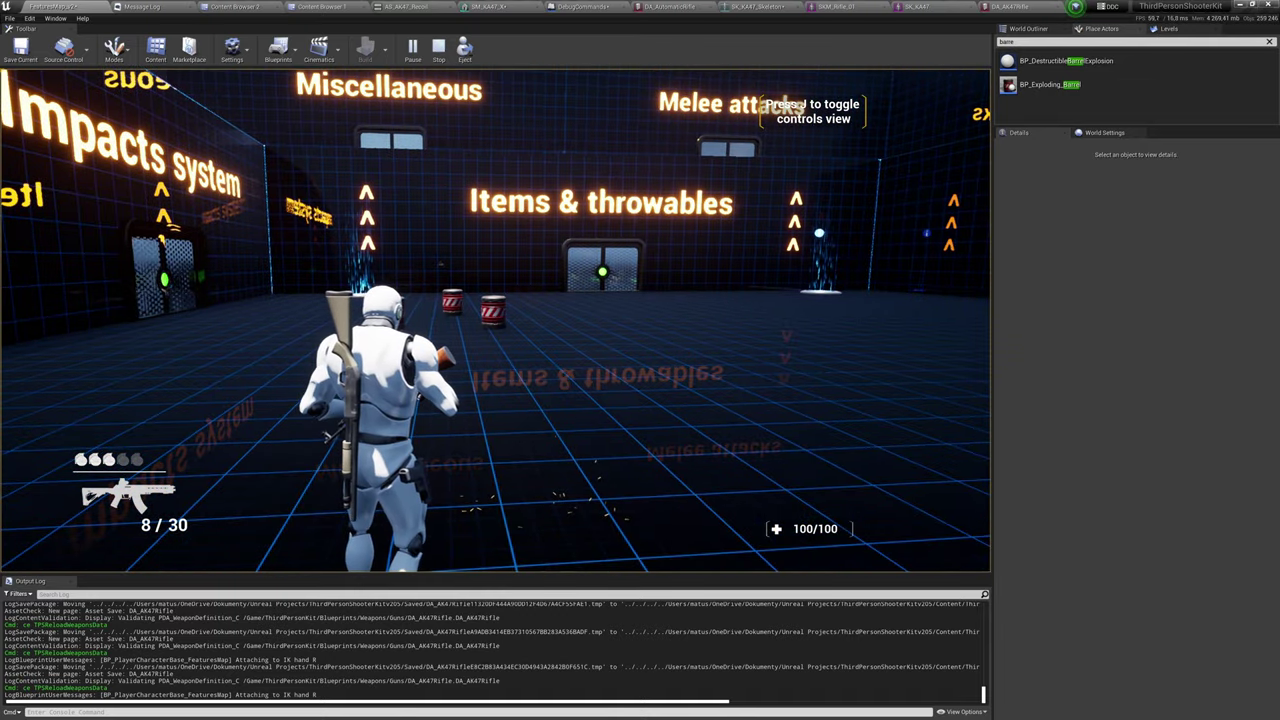
{"action": "key", "text": "Escape"}
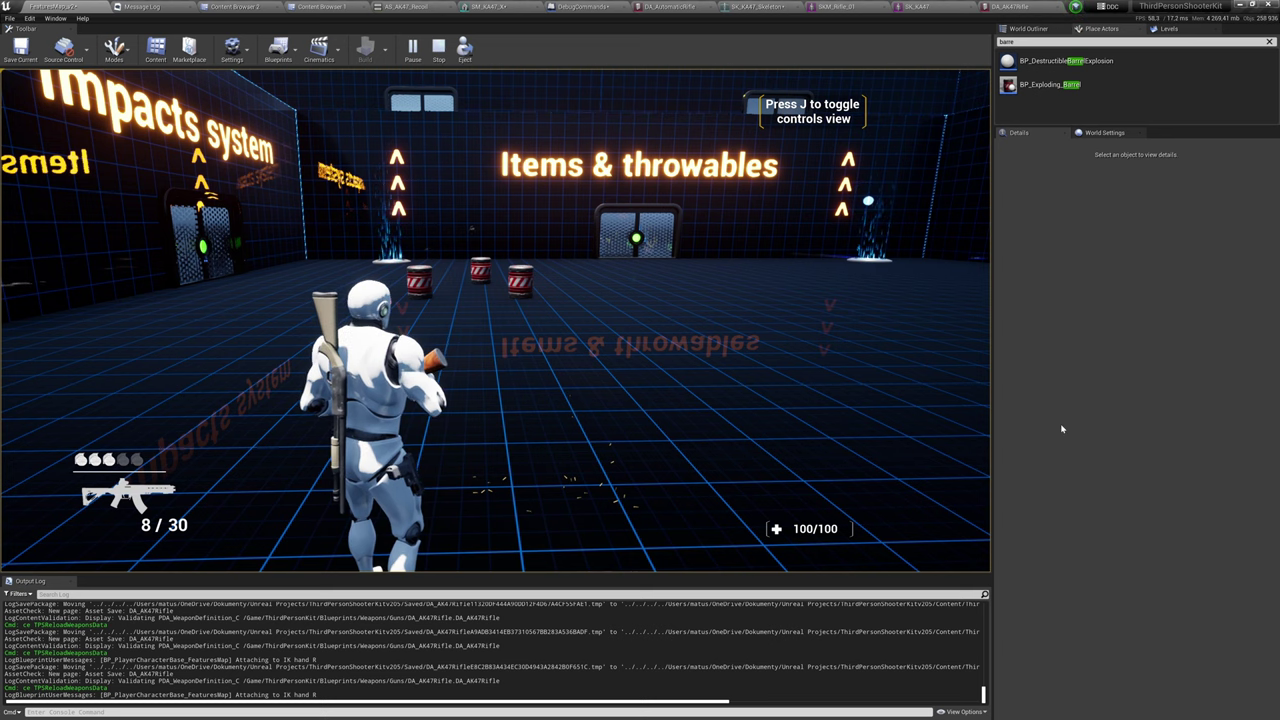
Set the weapon definition's Shot Weapon Animation to AS_AK47_Recoil from the Ka47 meshes folder.
{"action": "left_click", "coordinate": [1012, 7]}
{"action": "scroll", "coordinate": [718, 519], "scroll_direction": "down", "scroll_amount": 5}
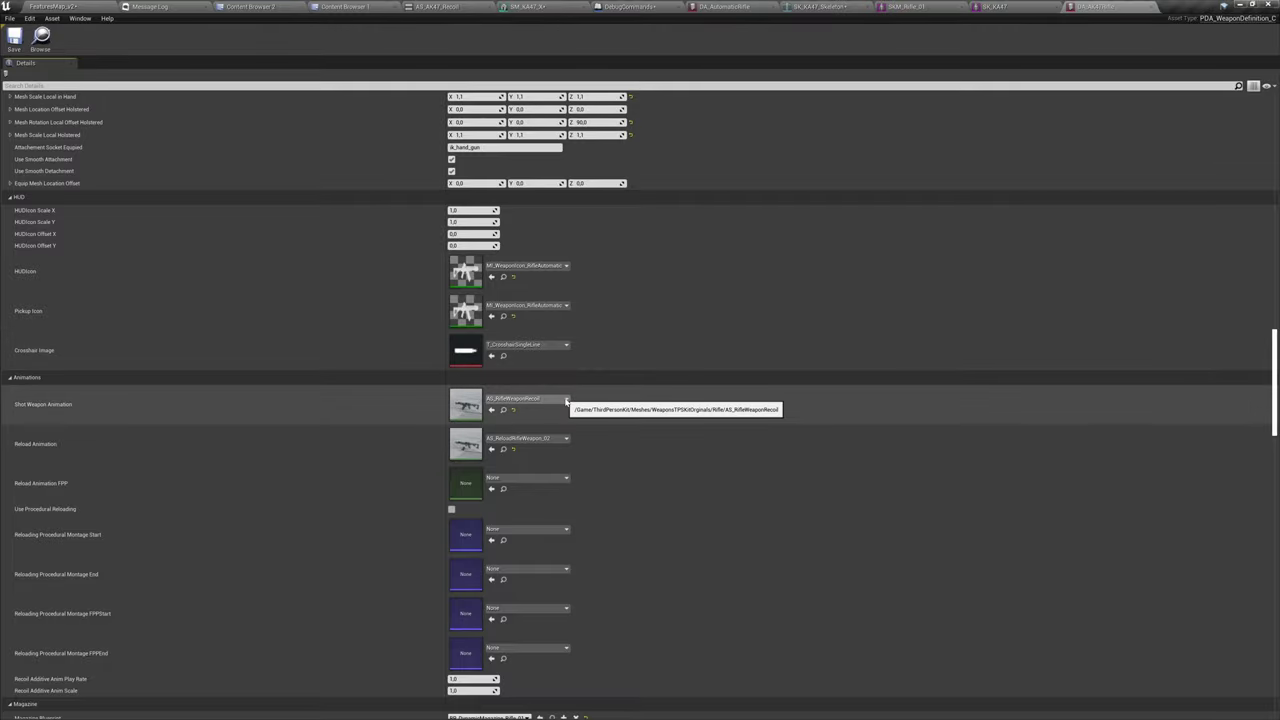
{"action": "left_click", "coordinate": [566, 401]}
{"action": "left_click", "coordinate": [566, 401]}
{"action": "left_click", "coordinate": [340, 7]}
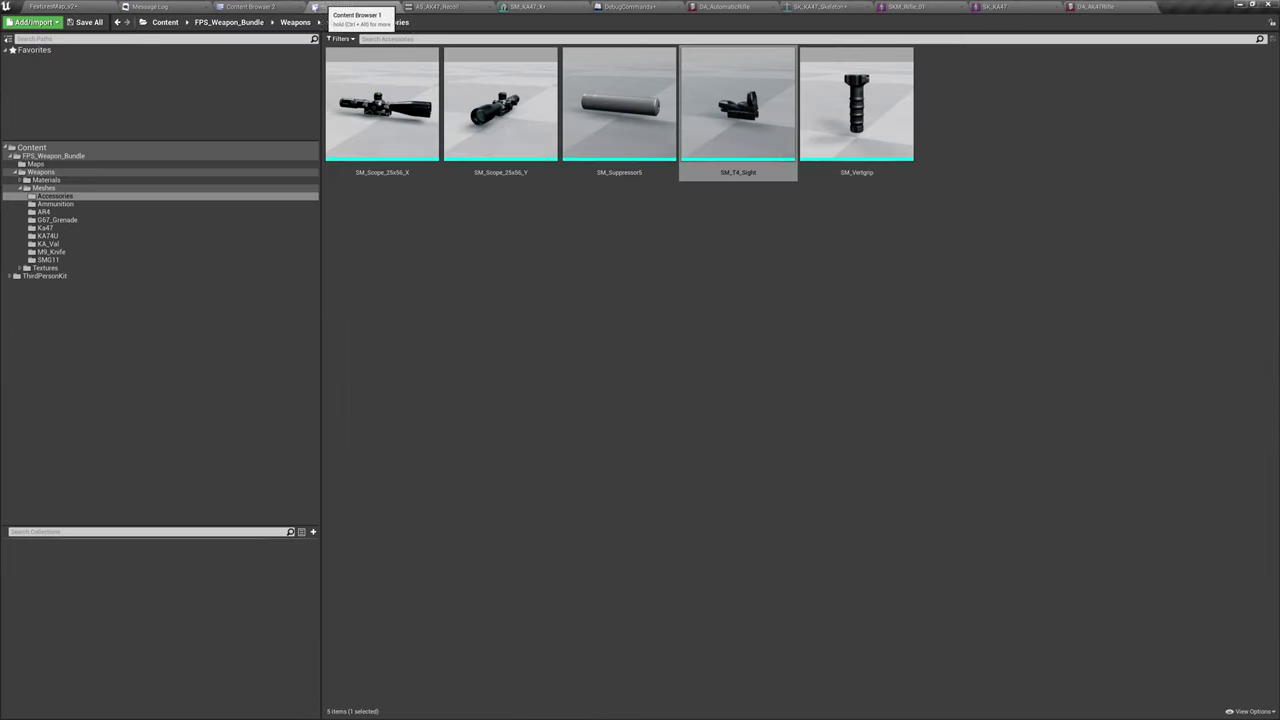
{"action": "left_click", "coordinate": [250, 7]}
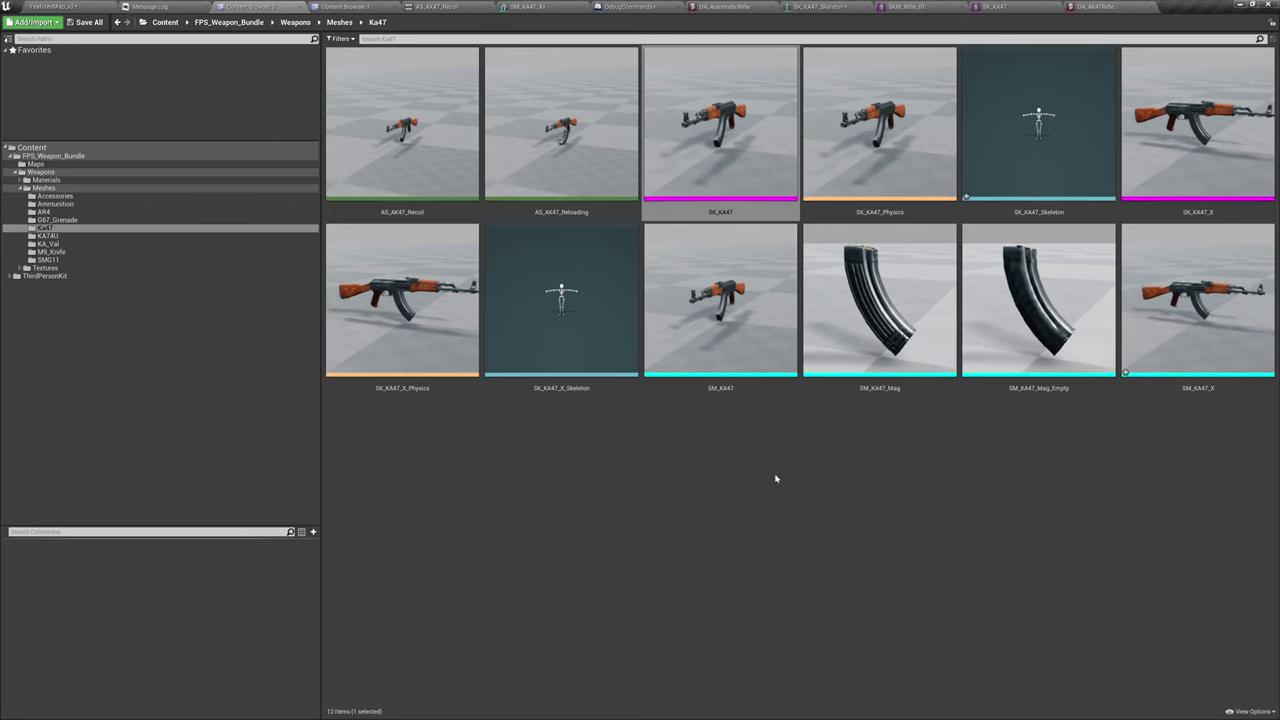
{"action": "left_click", "coordinate": [561, 130]}
{"action": "left_click", "coordinate": [385, 150]}
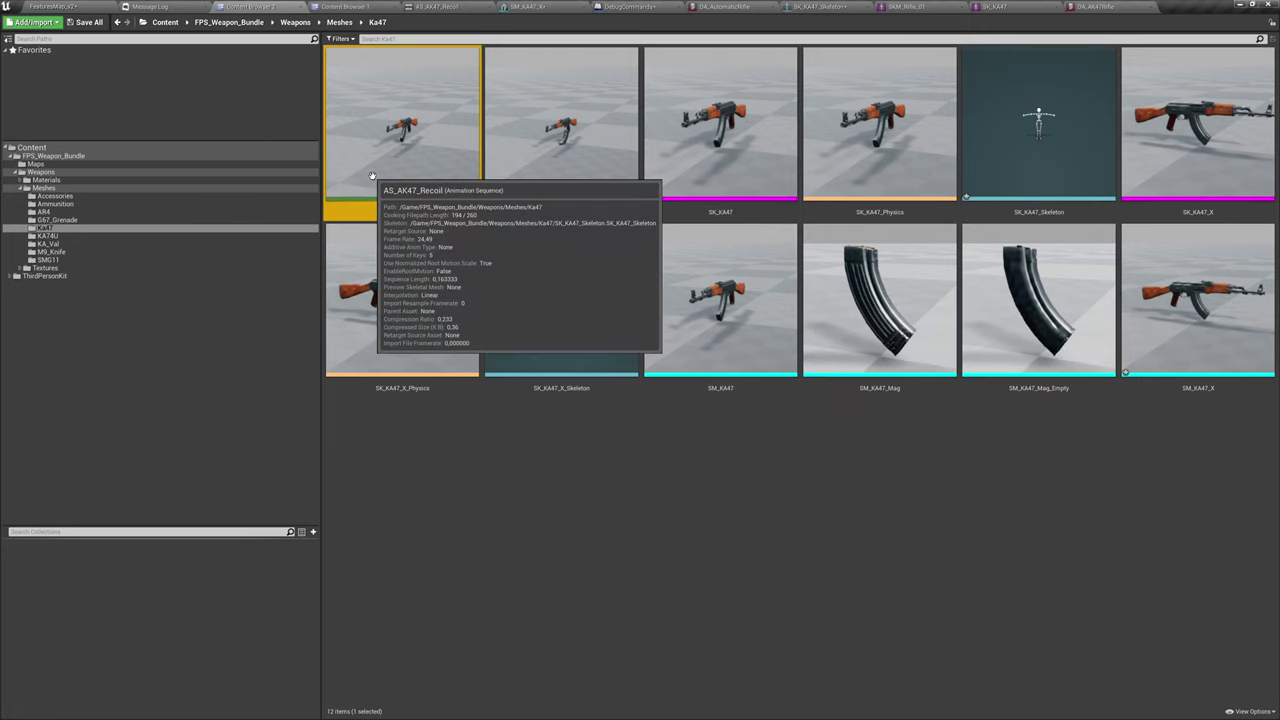
{"action": "left_click", "coordinate": [1095, 6]}
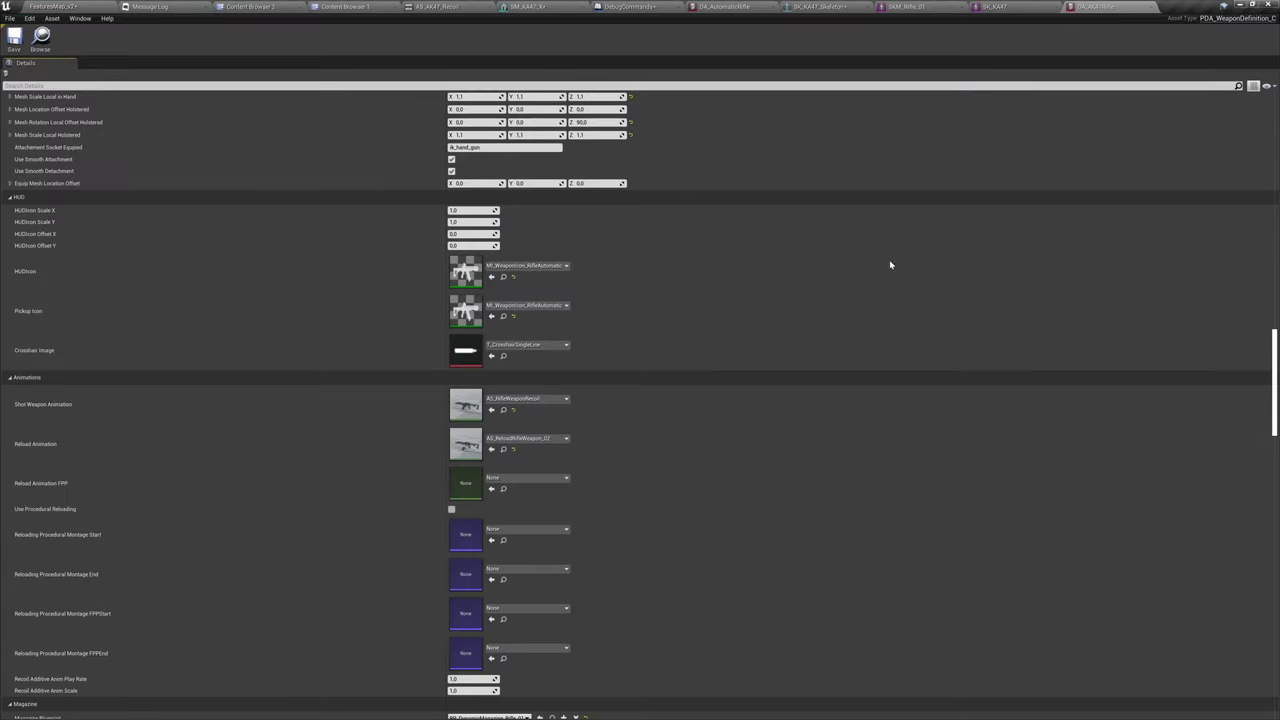
{"action": "left_click", "coordinate": [491, 410]}
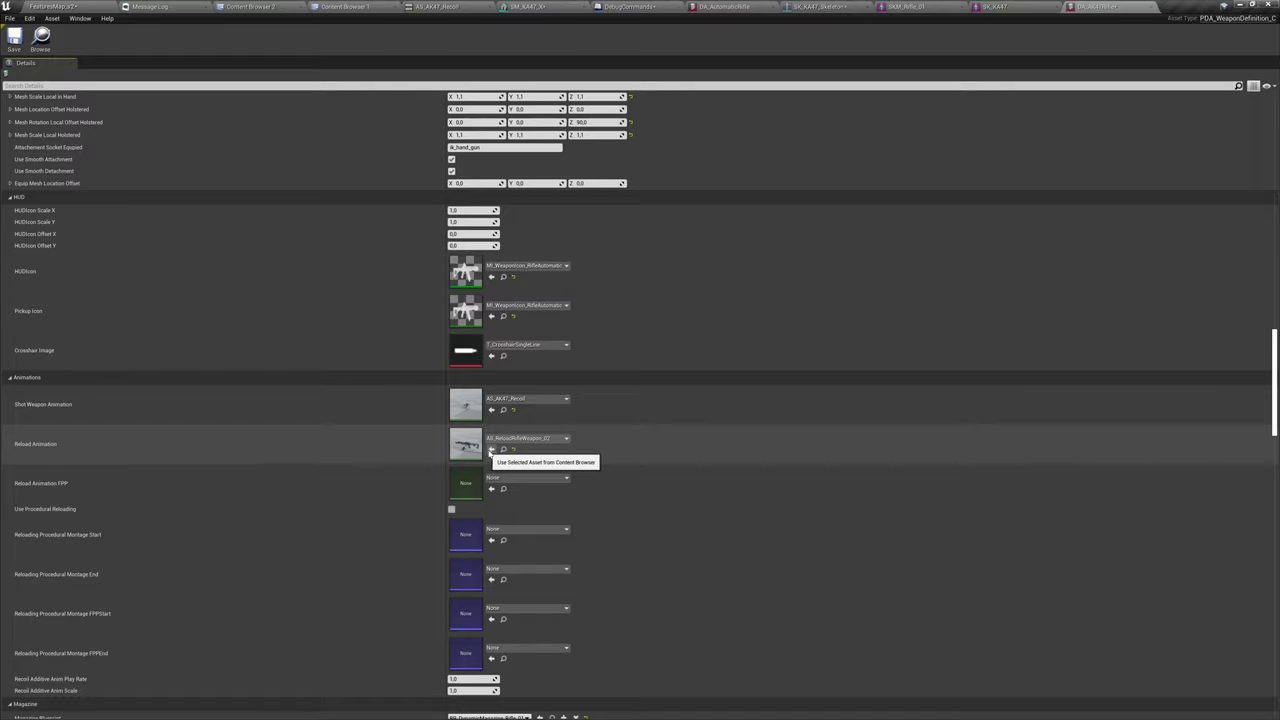
Set the weapon definition's Reload Animation to AS_AK47_Reloading from the Ka47 meshes folder.
{"action": "left_click", "coordinate": [262, 7]}
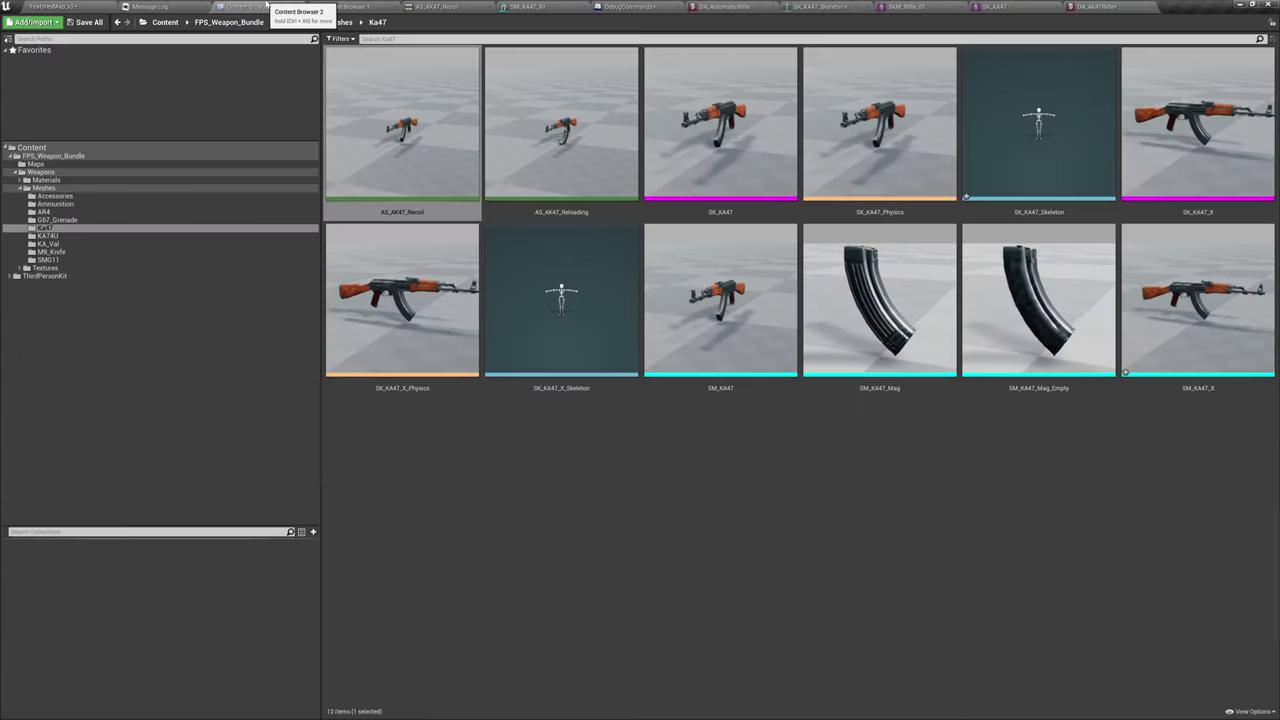
{"action": "left_click", "coordinate": [605, 160]}
{"action": "left_click", "coordinate": [1100, 7]}
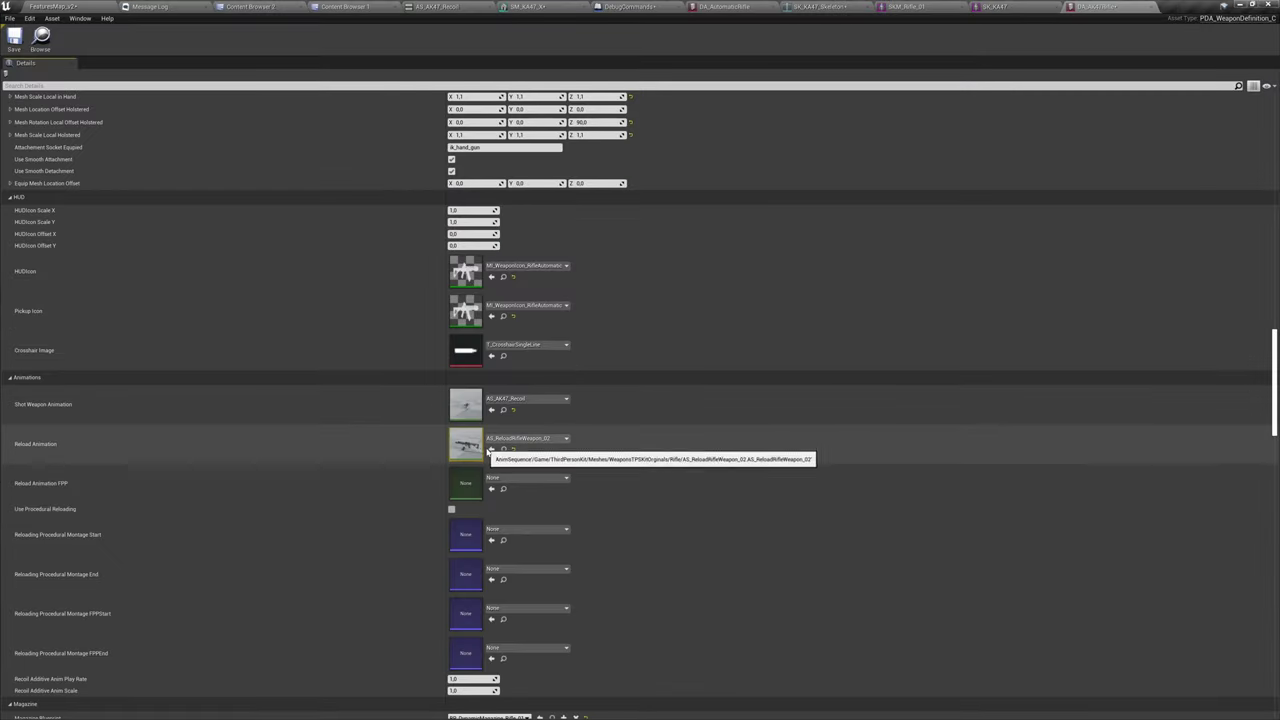
{"action": "left_click", "coordinate": [491, 449]}
{"action": "scroll", "coordinate": [712, 390], "scroll_direction": "down", "scroll_amount": 1}
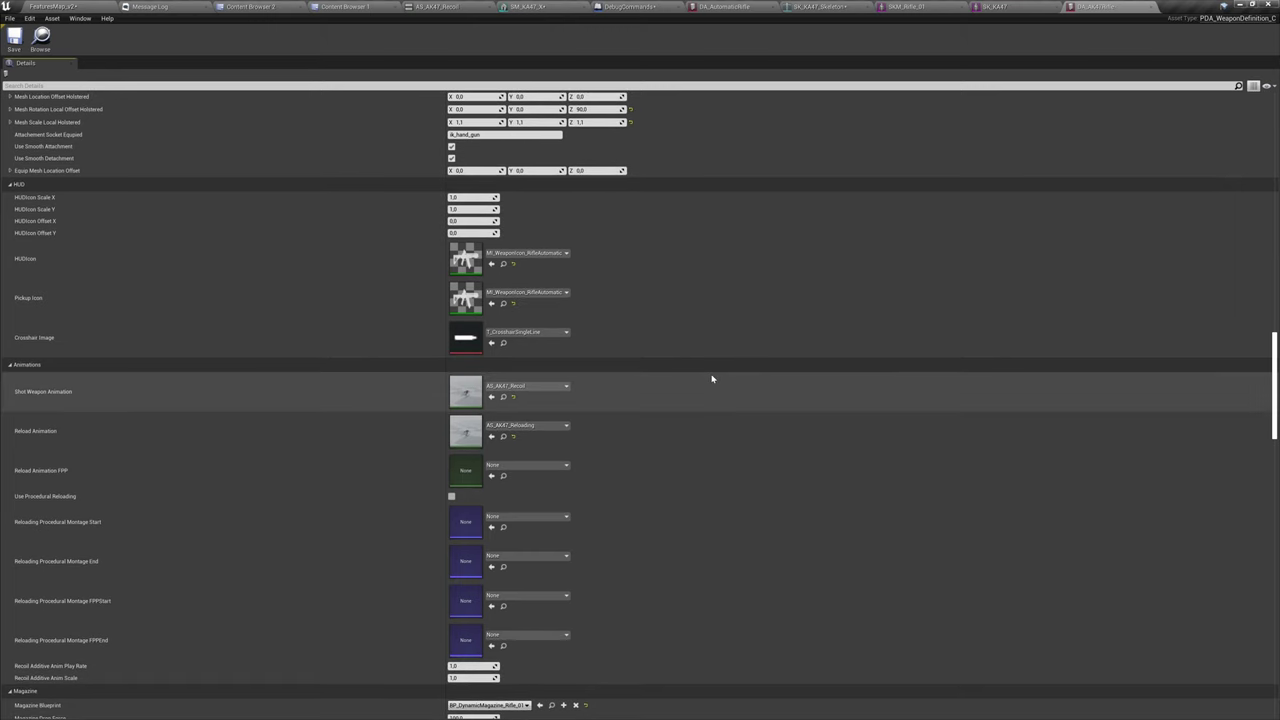
Open the AS_AK47_Recoil and AS_AK47_Reloading animations and inspect the first sound notify in the paused reload sequence.
{"action": "double_click", "coordinate": [462, 391]}
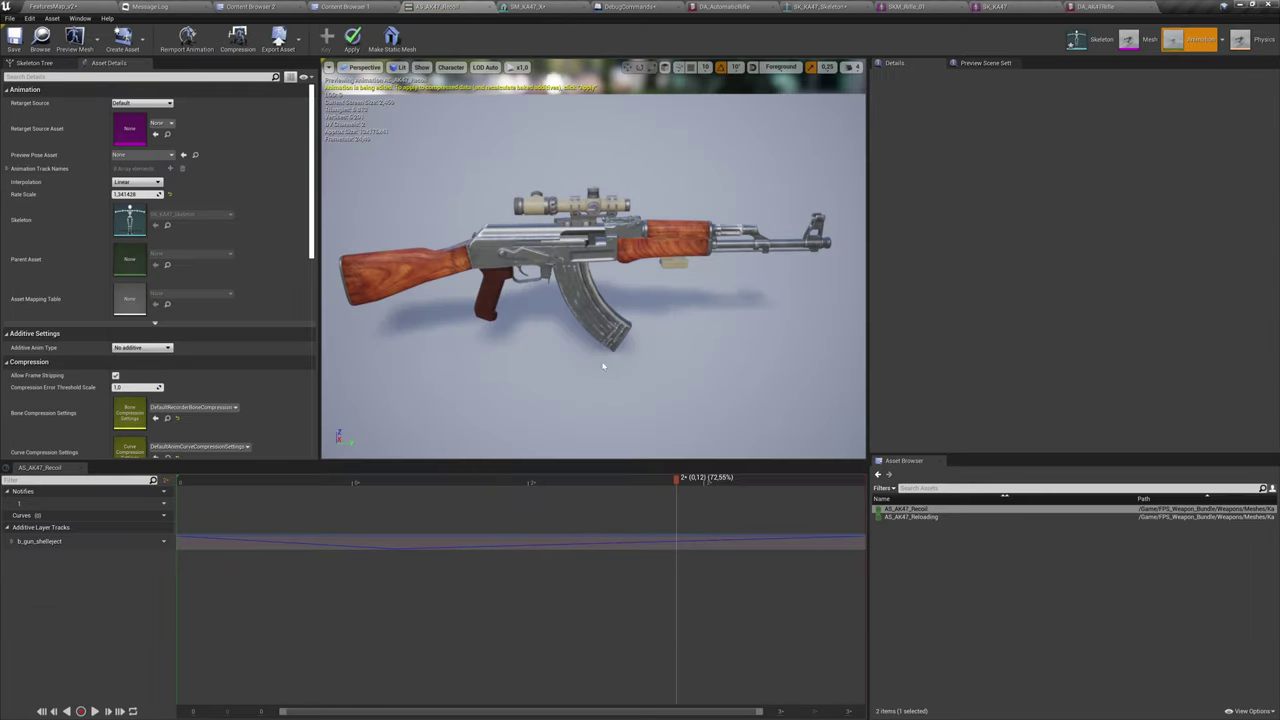
{"action": "double_click", "coordinate": [908, 516]}
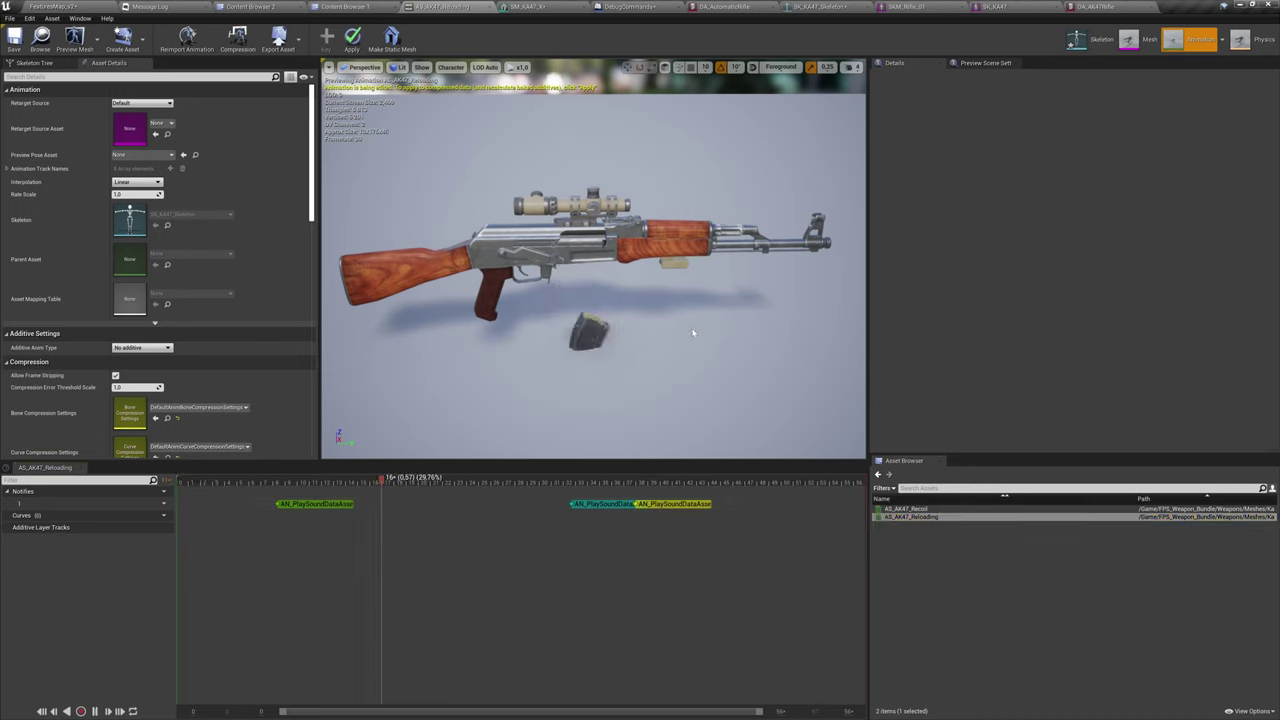
{"action": "key", "text": "space"}
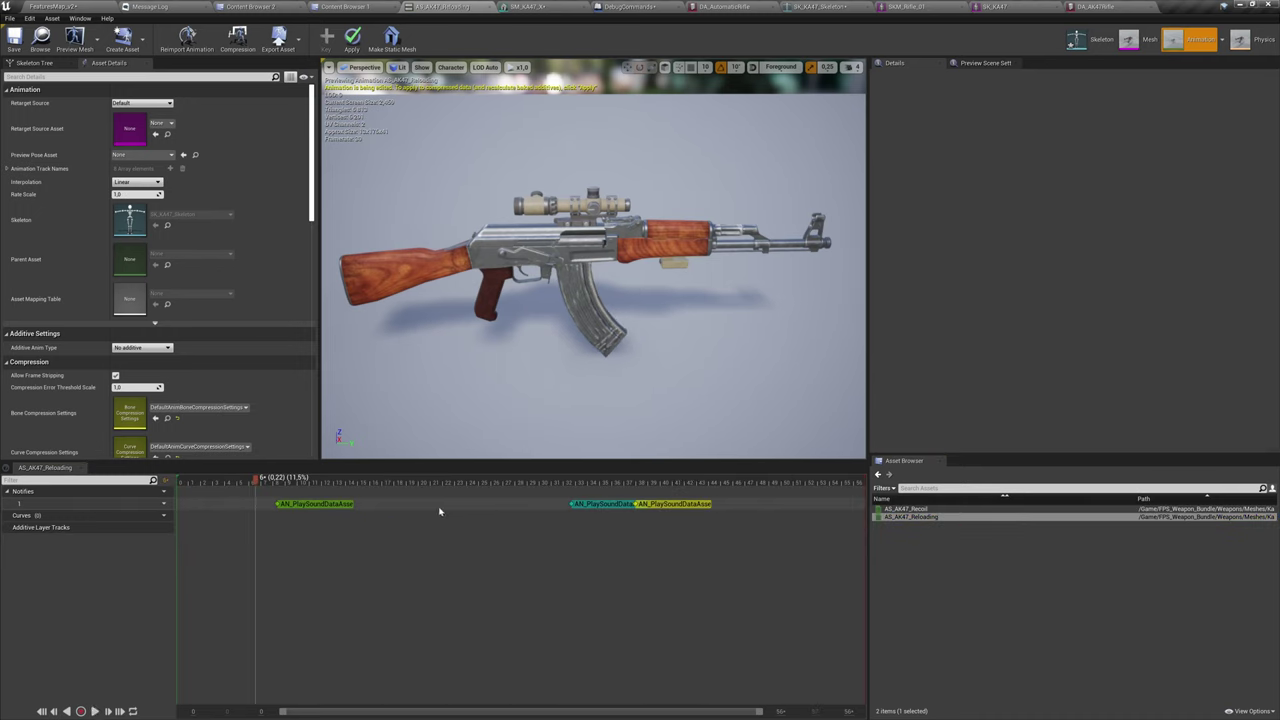
{"action": "scroll", "coordinate": [491, 509], "scroll_direction": "up", "scroll_amount": 1, "text": "ctrl"}
{"action": "scroll", "coordinate": [491, 509], "scroll_direction": "down", "scroll_amount": 2, "text": "ctrl"}
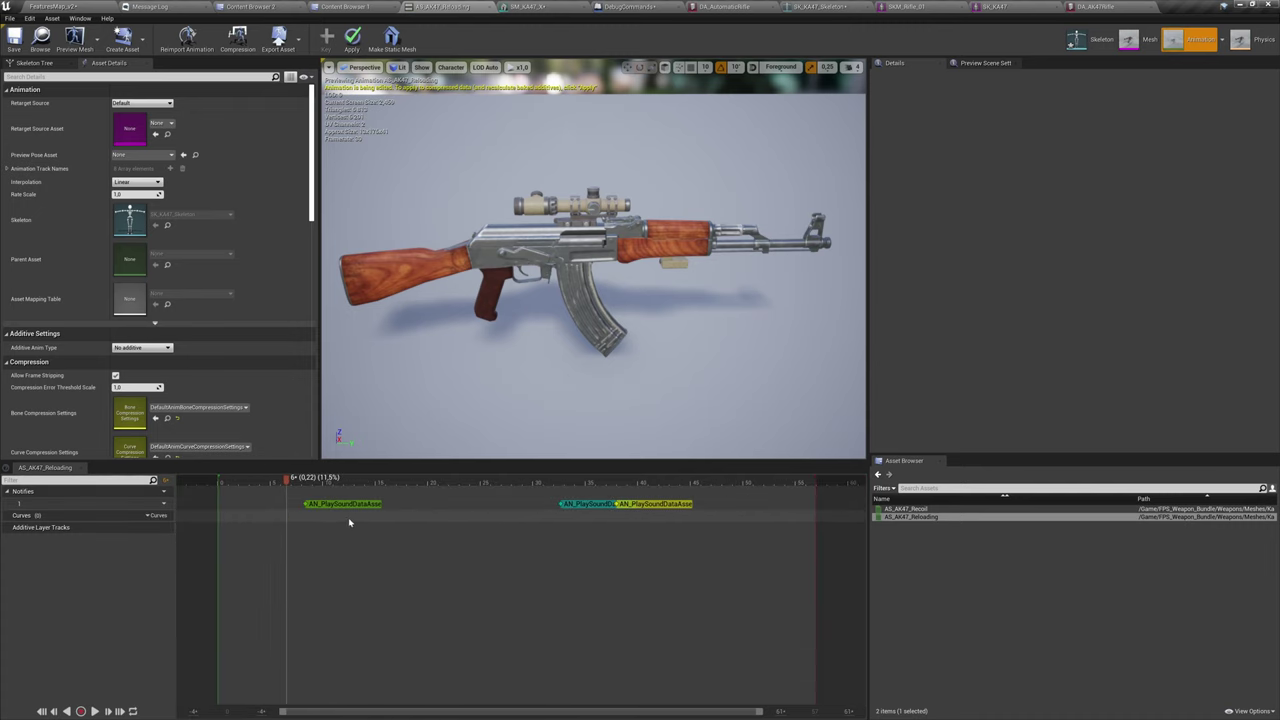
{"action": "left_click", "coordinate": [365, 504]}
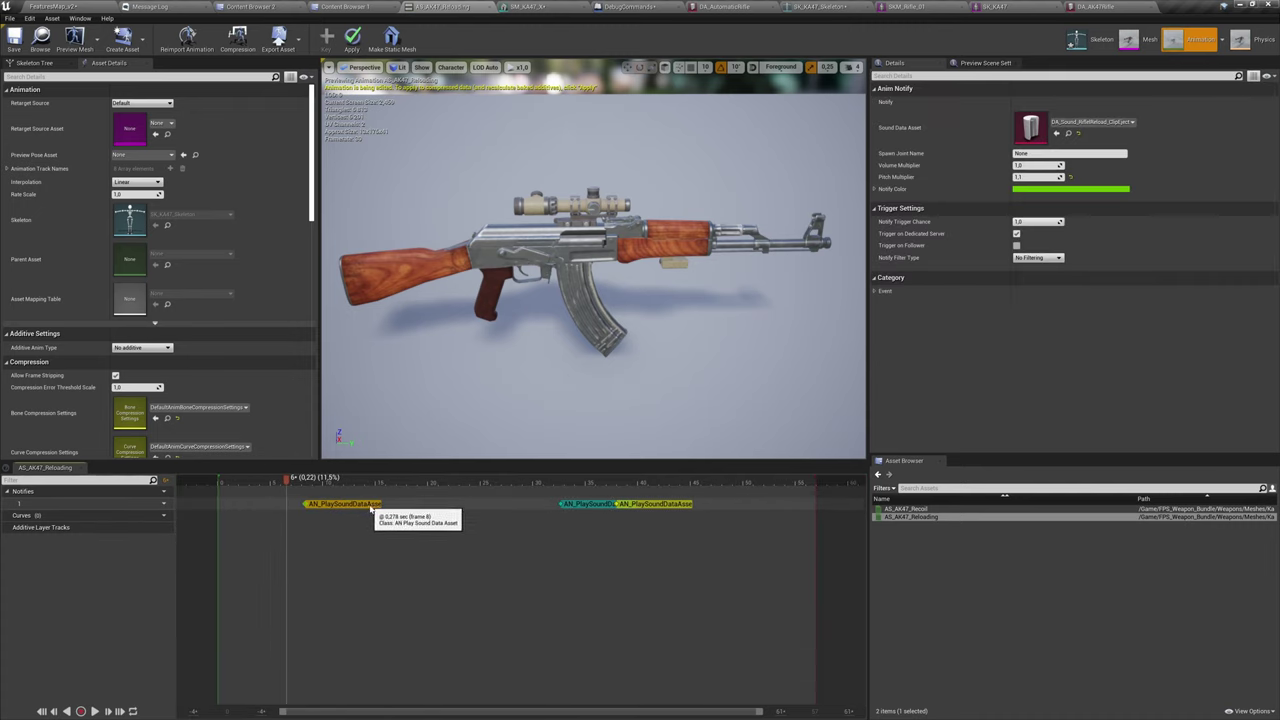
{"action": "left_click", "coordinate": [425, 508]}
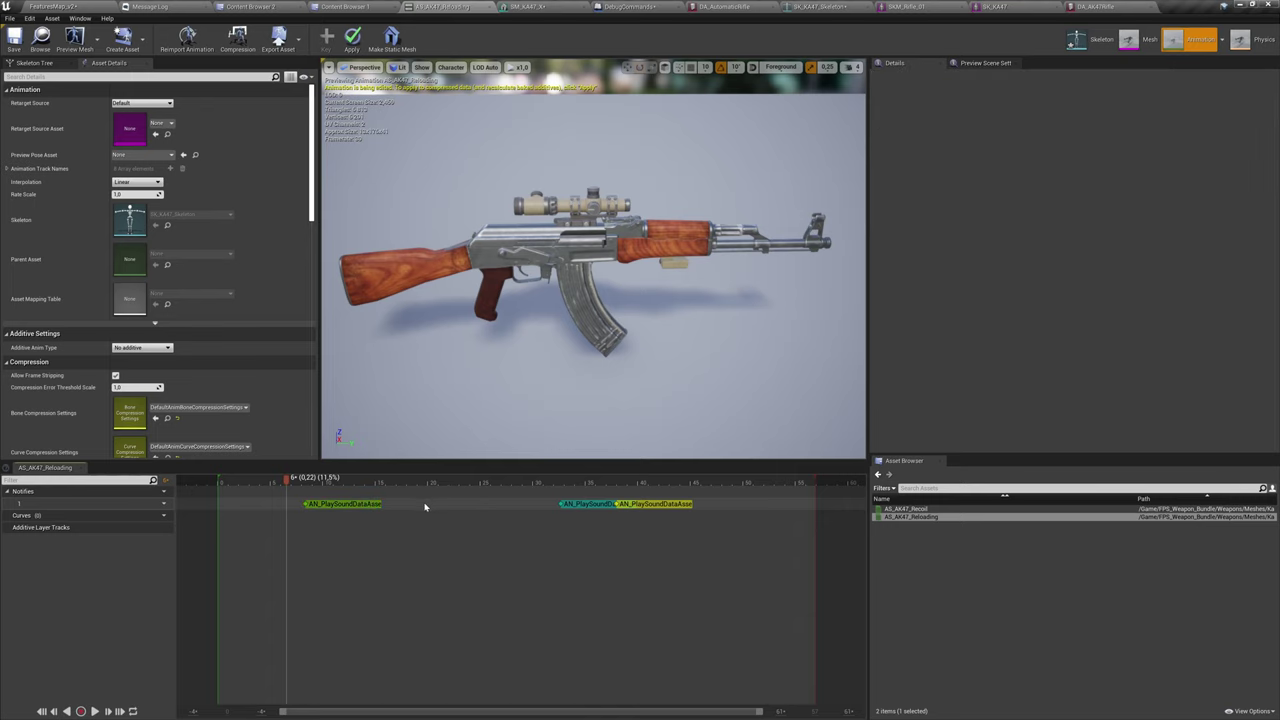
Add an AN_PlaySoundDataAsset notify at about frame 19 of AS_AK47_Reloading and view its settings.
{"action": "right_click", "coordinate": [423, 510]}
{"action": "mouse_move", "coordinate": [466, 519]}
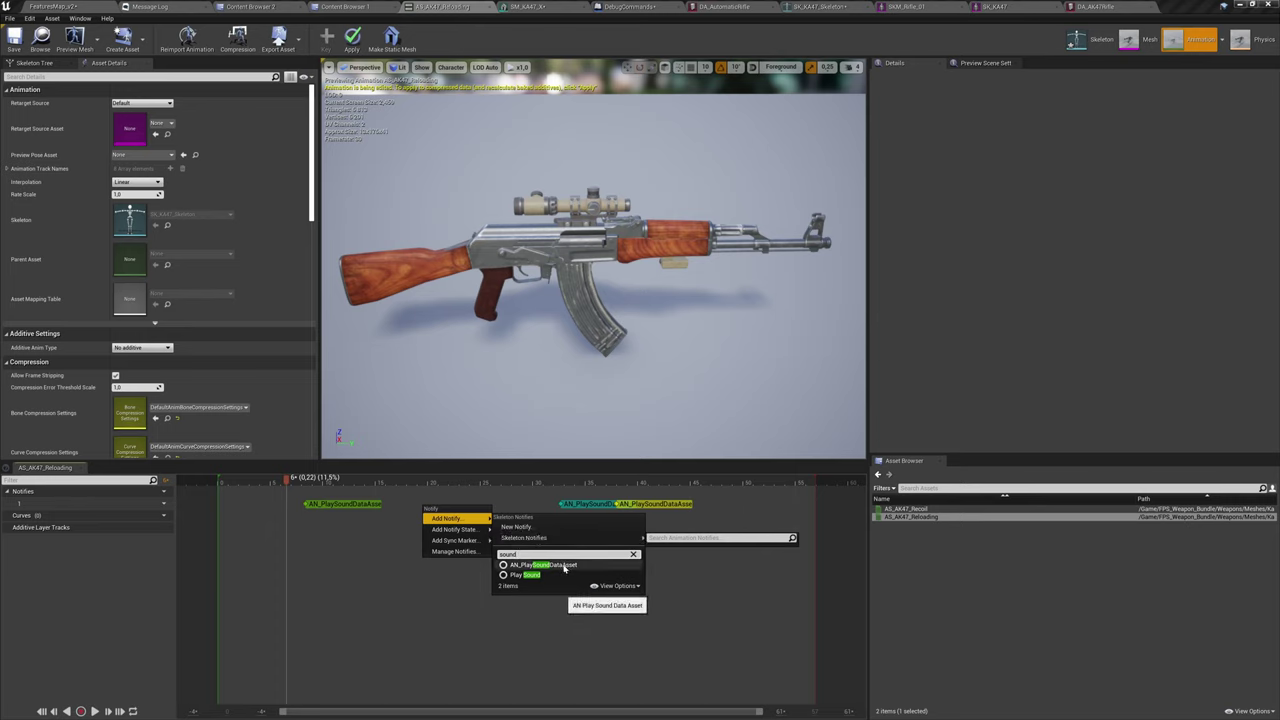
{"action": "left_click", "coordinate": [565, 567]}
{"action": "left_click", "coordinate": [466, 504]}
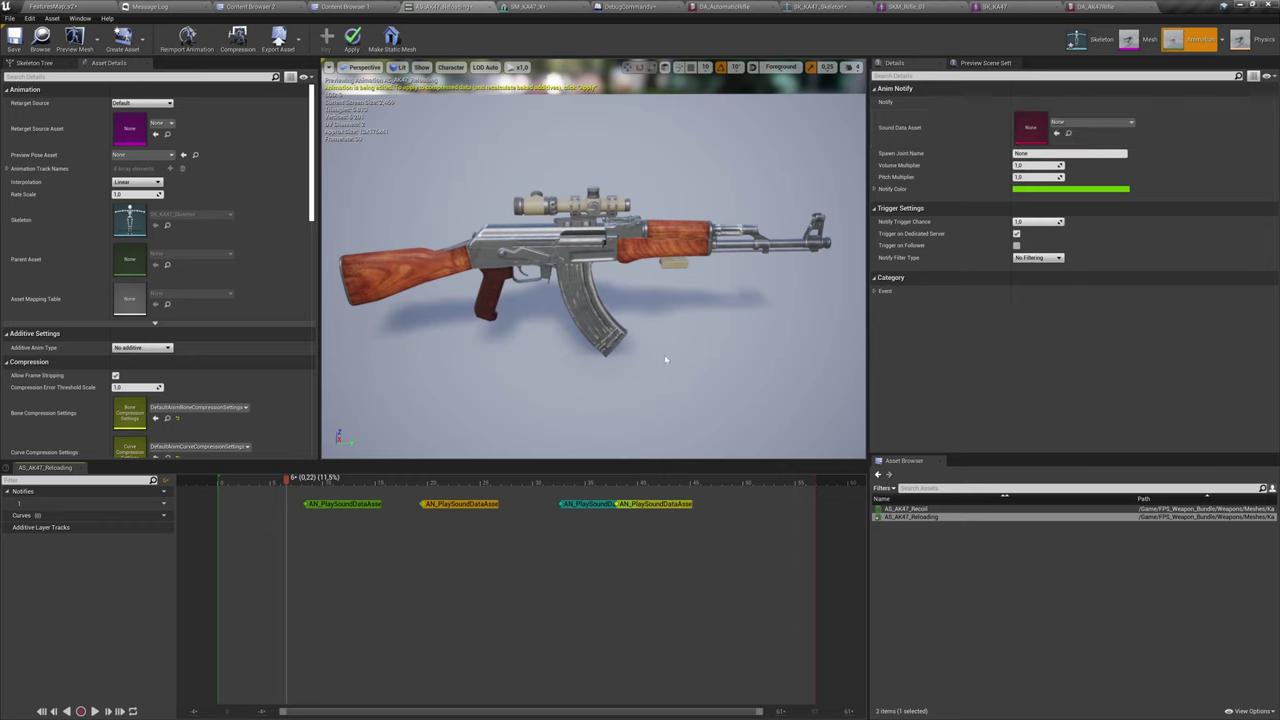
{"action": "left_click", "coordinate": [490, 512]}
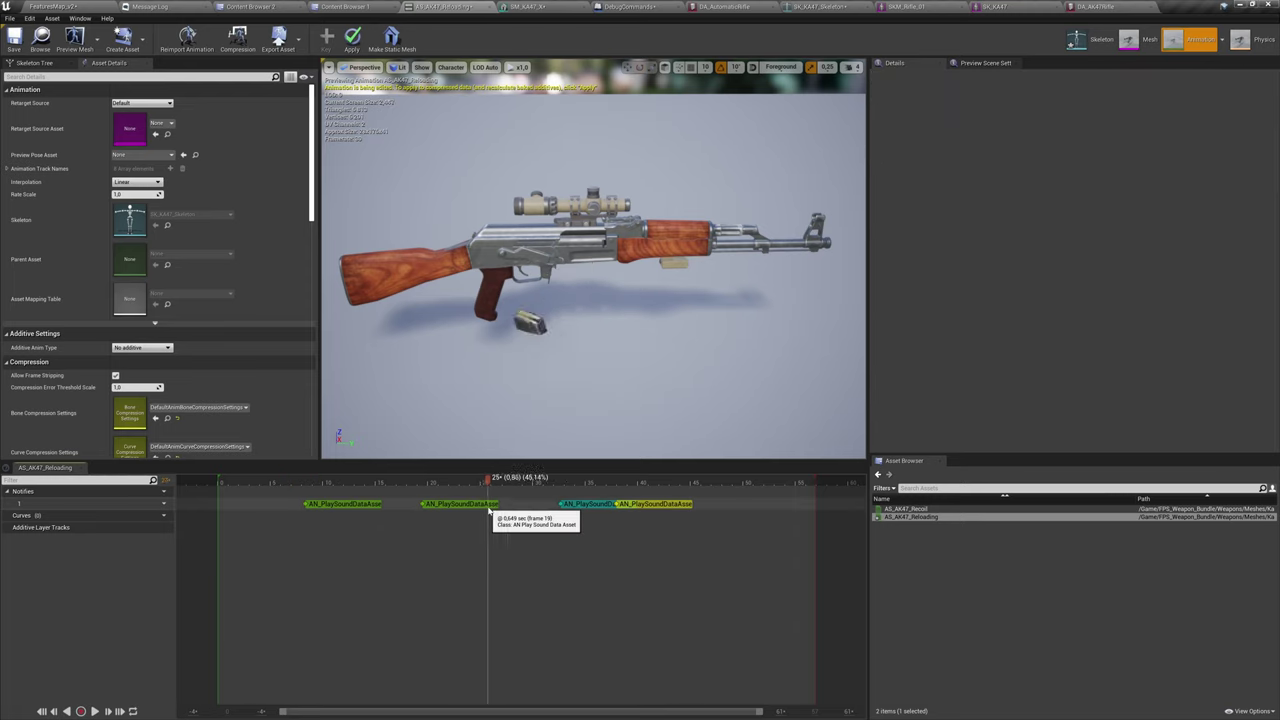
Delete the AN_PlaySoundDataAsset notify at frame 19 of AS_AK47_Reloading, select the first notify, and save the pending assets.
{"action": "left_click", "coordinate": [476, 507]}
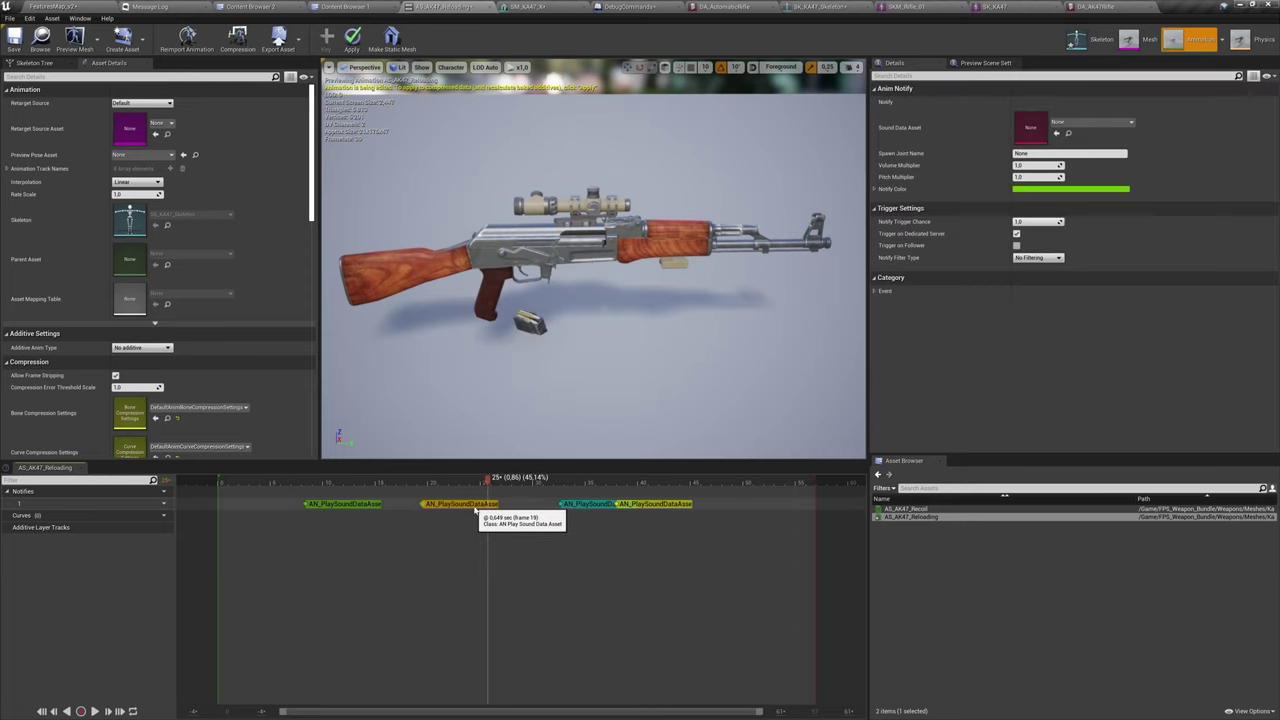
{"action": "key", "text": "Delete"}
{"action": "left_click", "coordinate": [352, 504]}
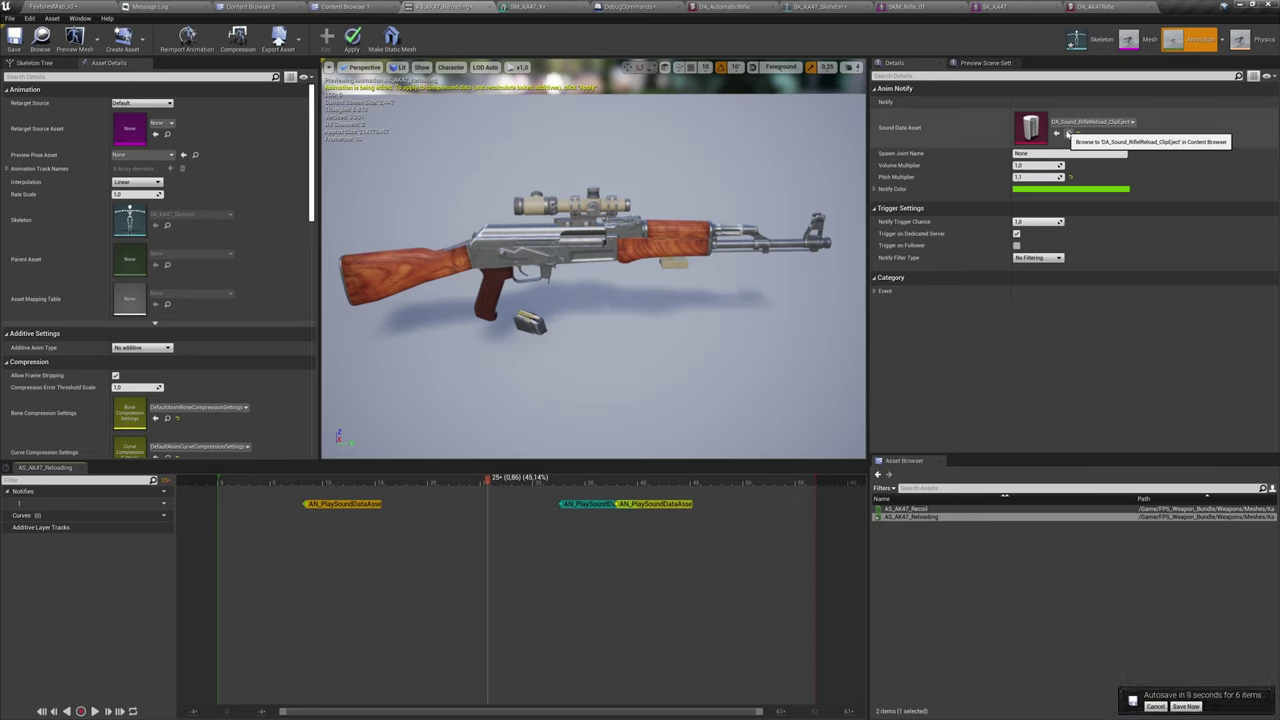
{"action": "left_click", "coordinate": [1187, 707]}
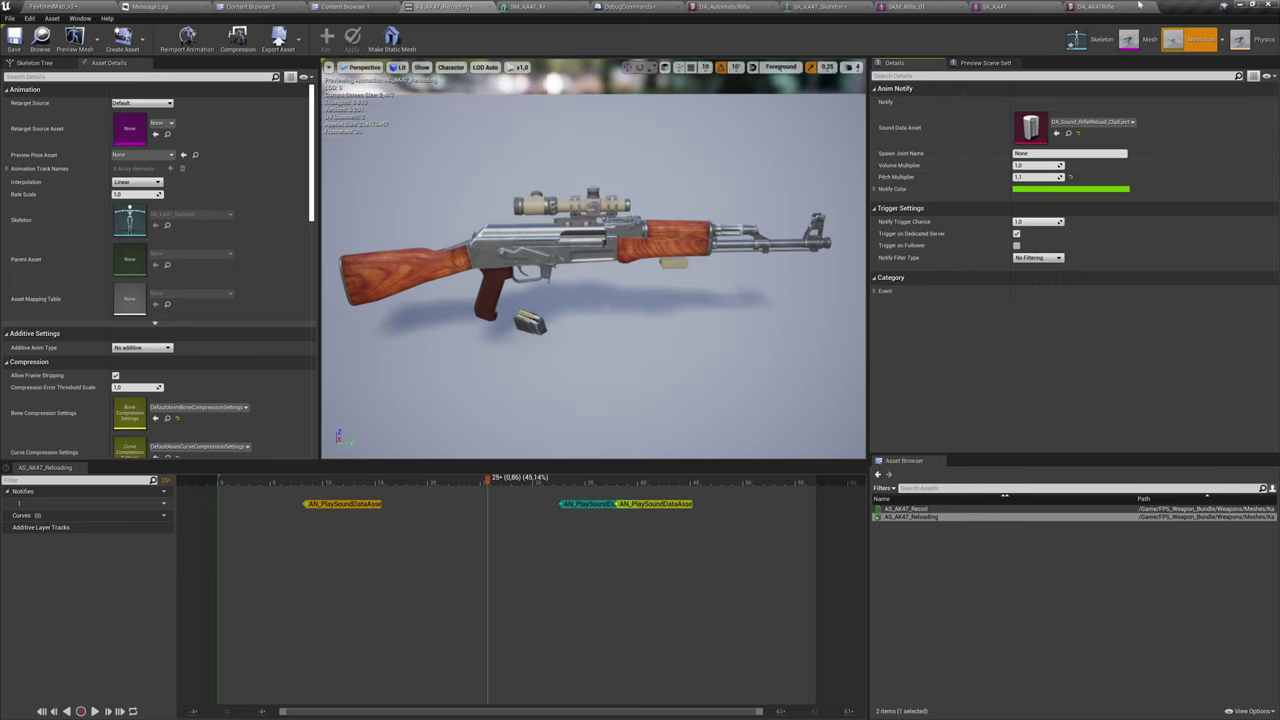
Open the first notify's DA_Sound_RifleReload_ClipEject data asset and locate its reload_clipeject_cue in the content folders.
{"action": "left_click_drag", "start_coordinate": [1186, 6], "coordinate": [1010, 4]}
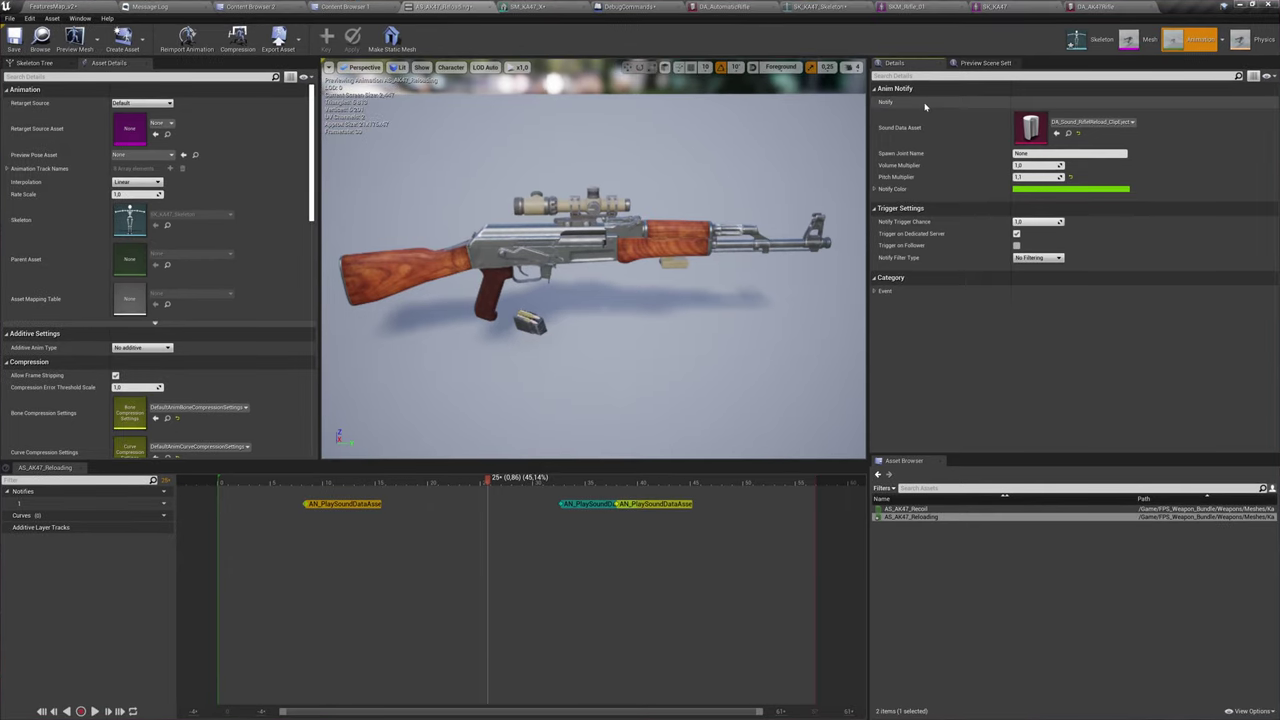
{"action": "double_click", "coordinate": [1030, 126]}
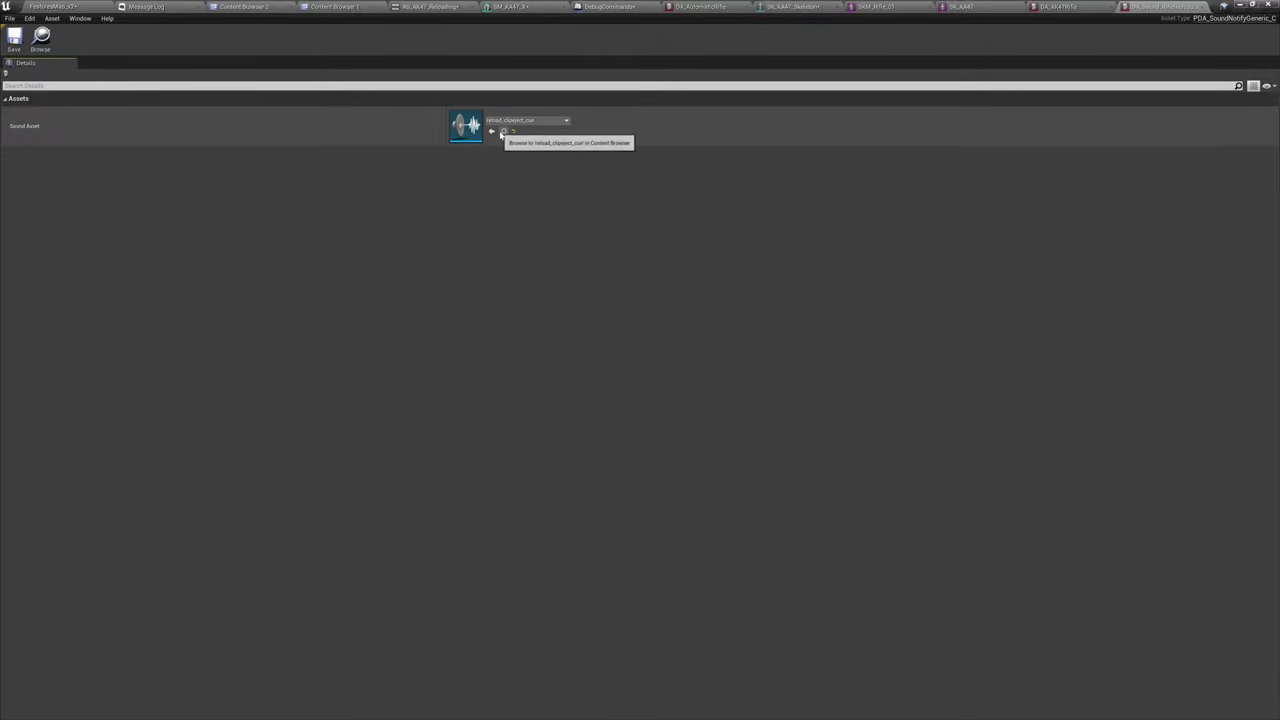
{"action": "left_click", "coordinate": [501, 132]}
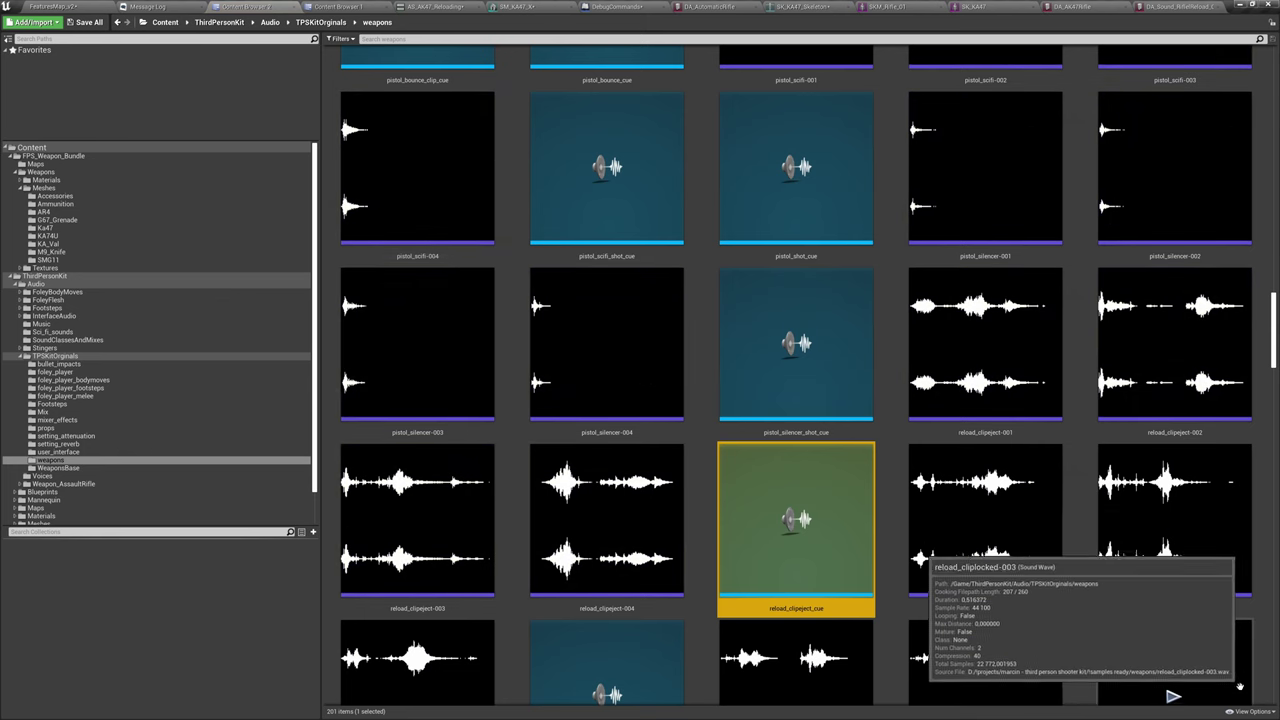
Display the weapons audio folder as columns with asset details and locate reload_clipeject_cue in it again from the data asset.
{"action": "left_click", "coordinate": [1250, 712]}
{"action": "left_click", "coordinate": [1217, 477]}
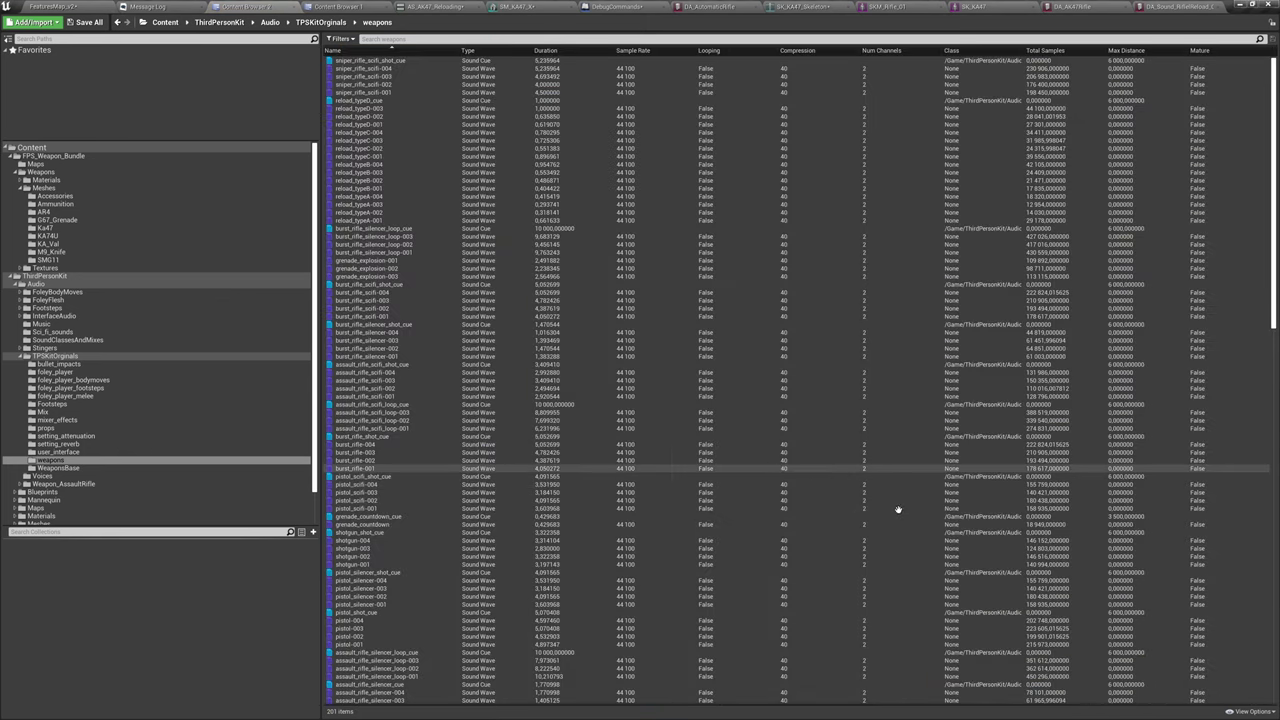
{"action": "left_click", "coordinate": [1182, 7]}
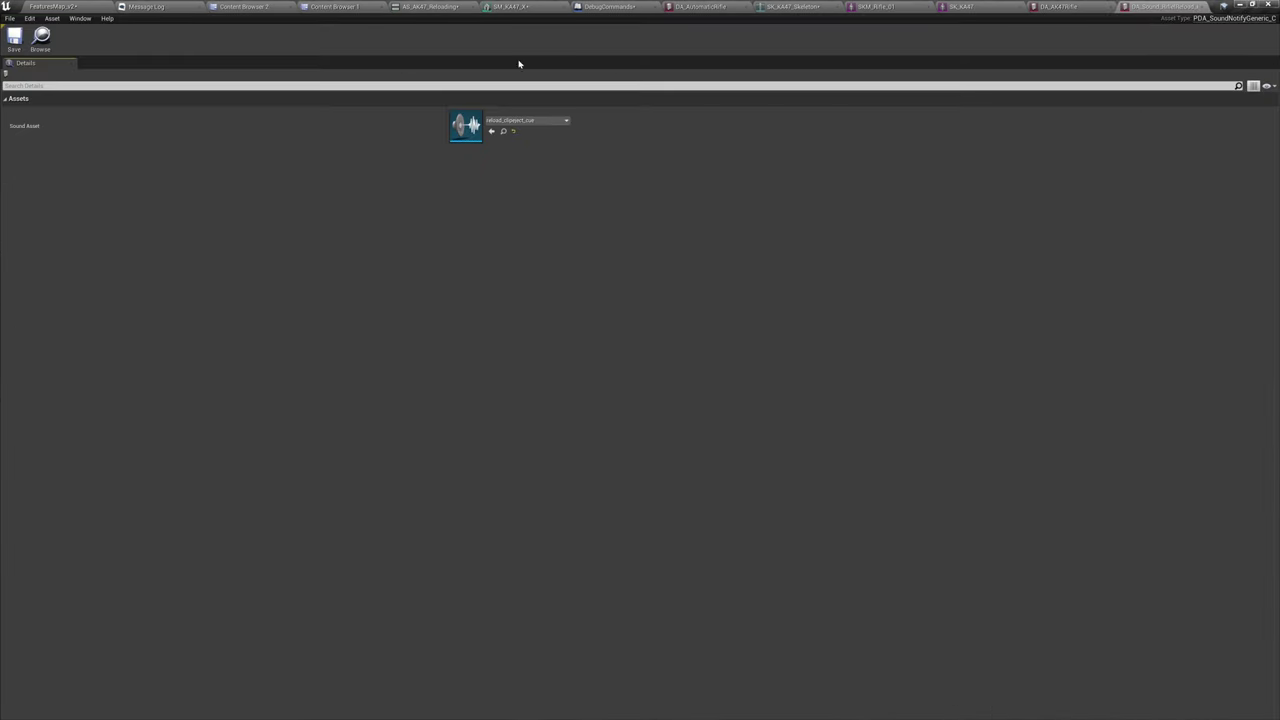
{"action": "left_click", "coordinate": [505, 131]}
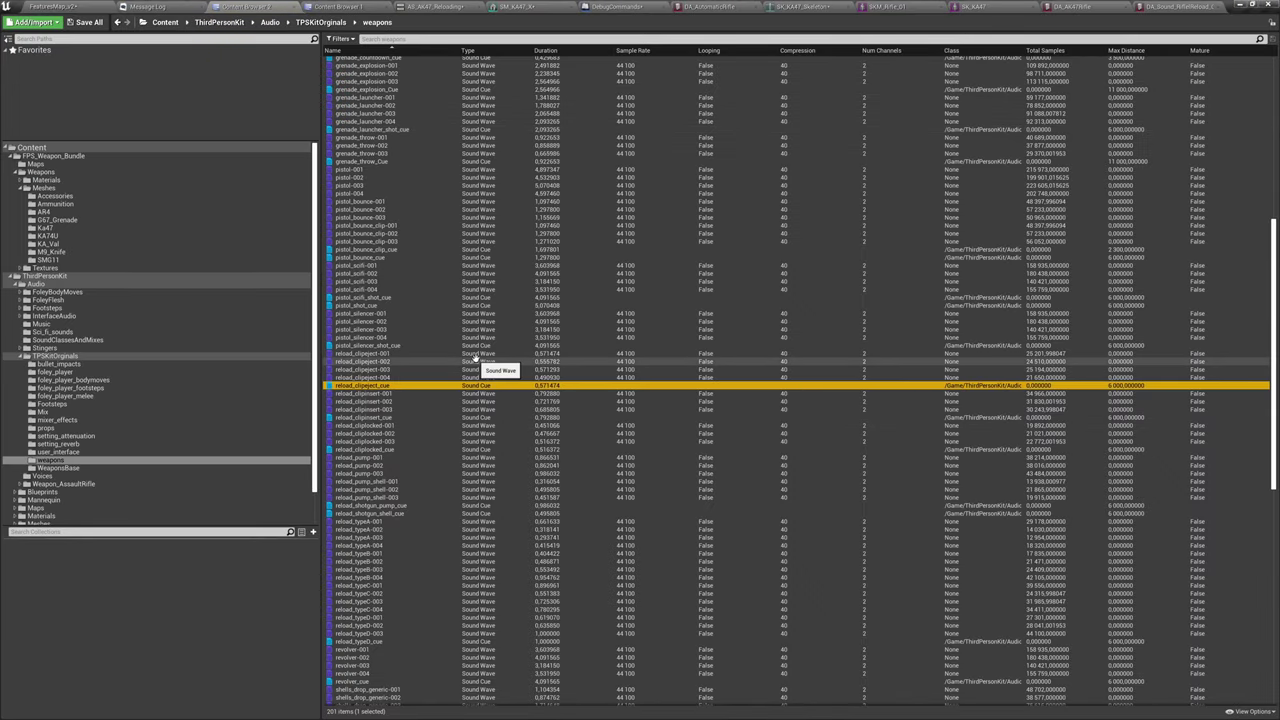
Look through the RifleReload ClipEject, ClipInsert and Cocking data assets in the SoundsData folder, and return to AS_AK47_Reloading.
{"action": "left_click", "coordinate": [1165, 6]}
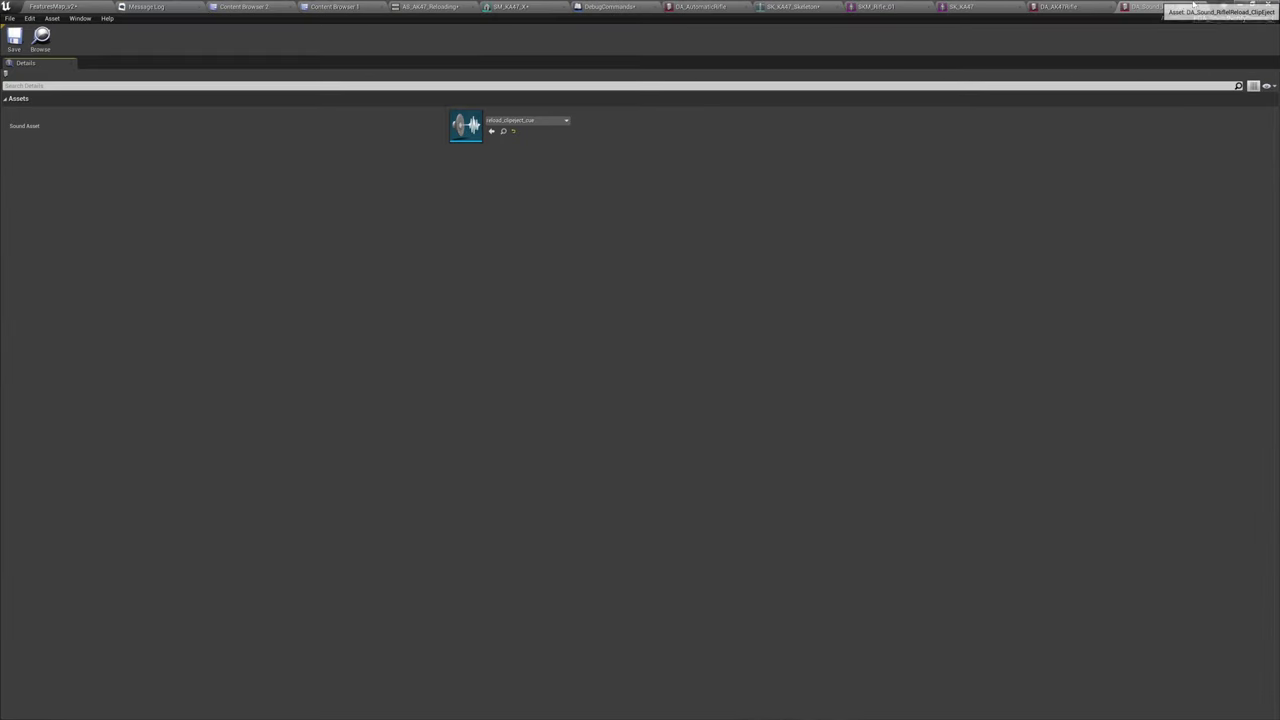
{"action": "left_click", "coordinate": [243, 6]}
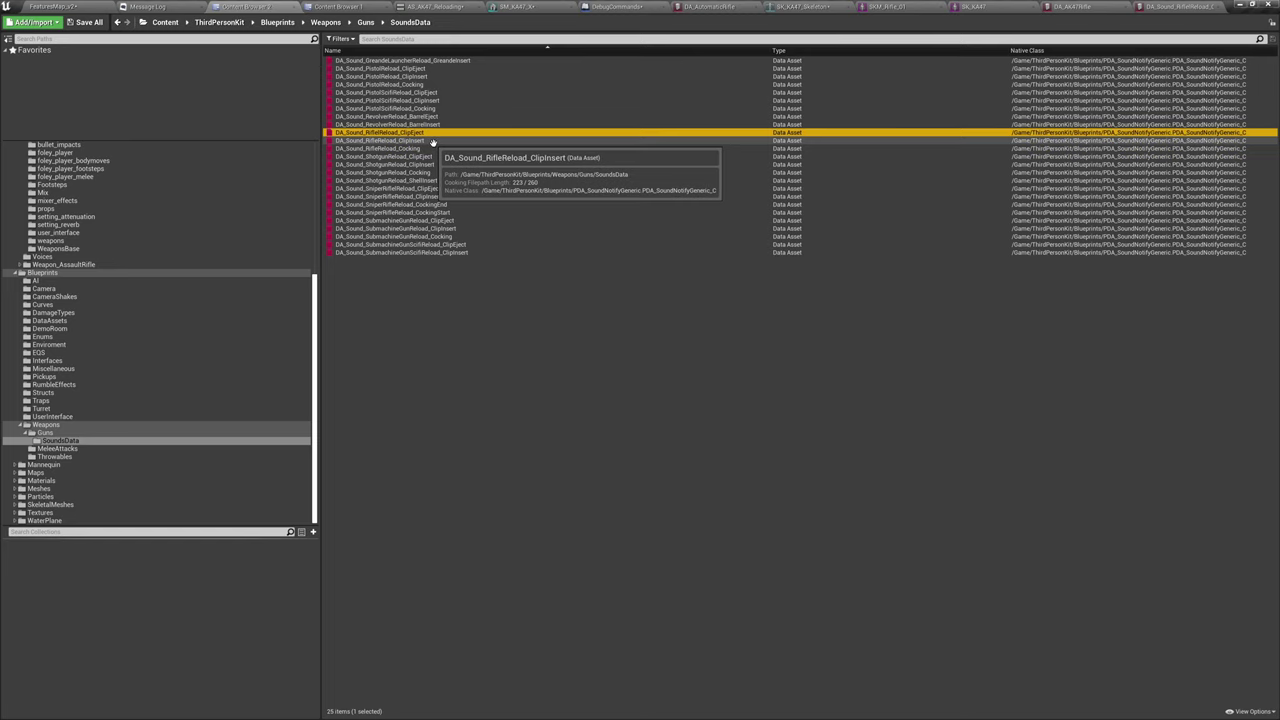
{"action": "key", "text": "Down"}
{"action": "key", "text": "Down"}
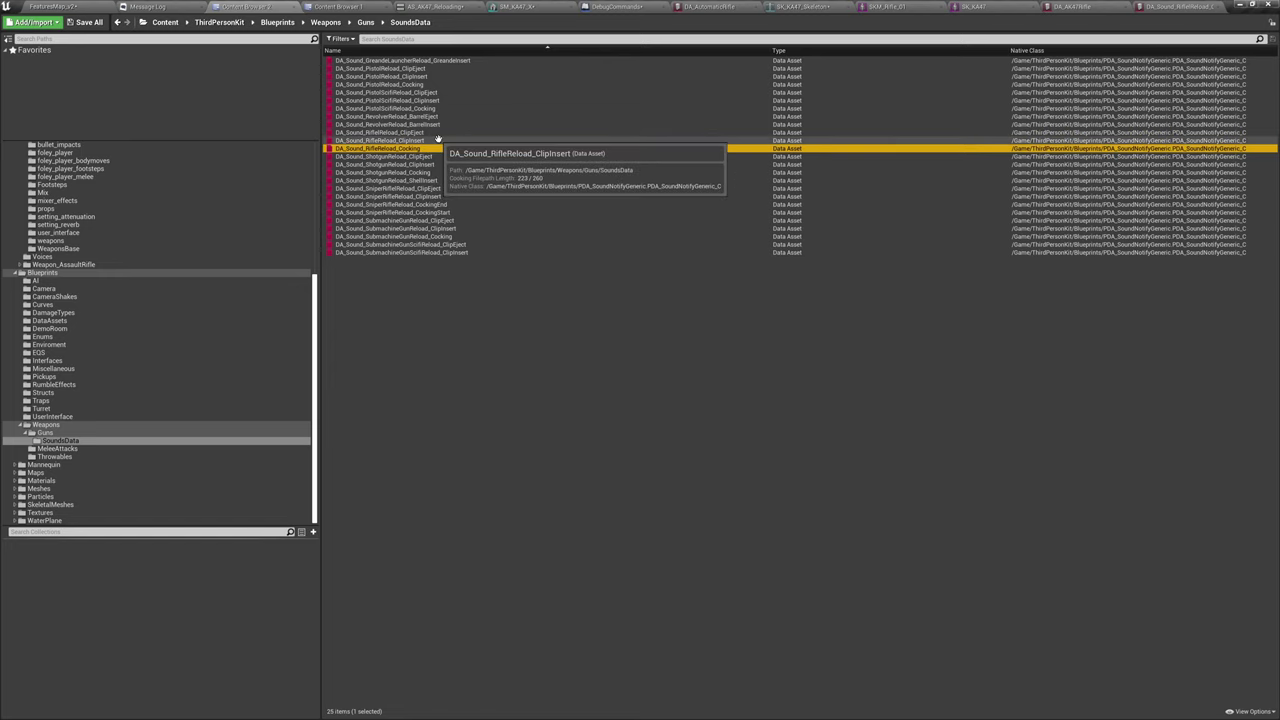
{"action": "key", "text": "Up"}
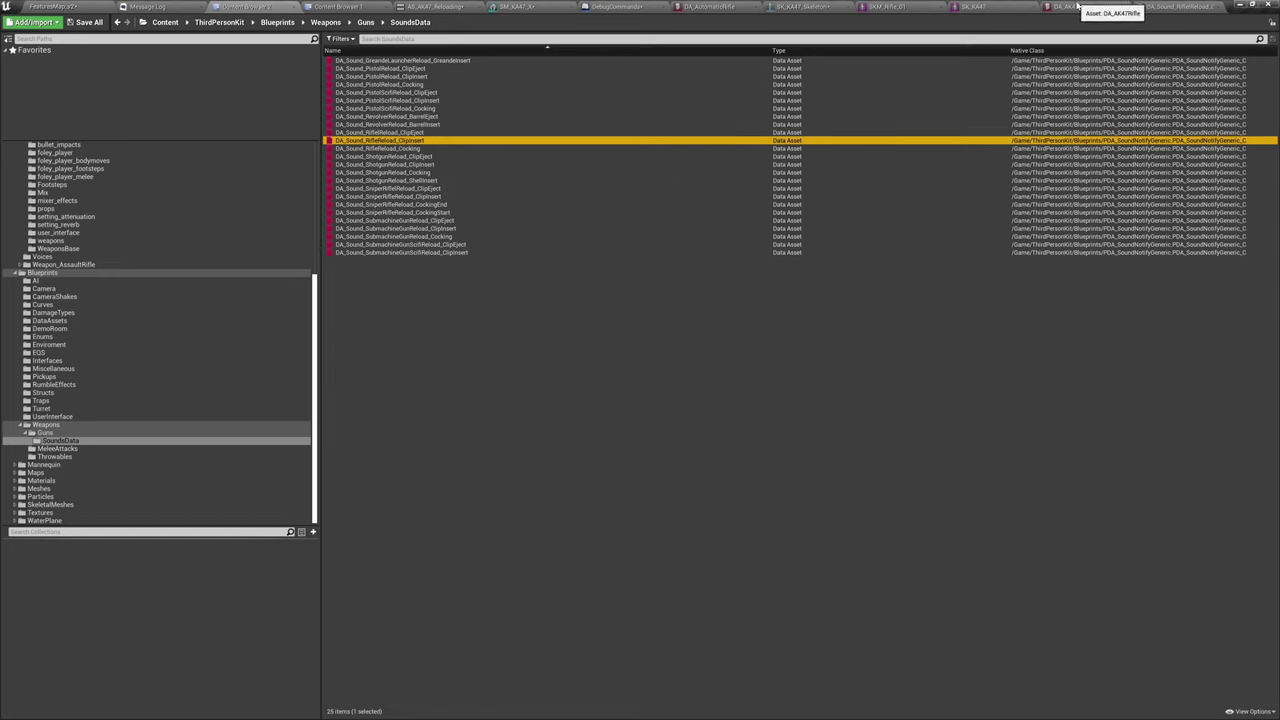
{"action": "left_click", "coordinate": [962, 8]}
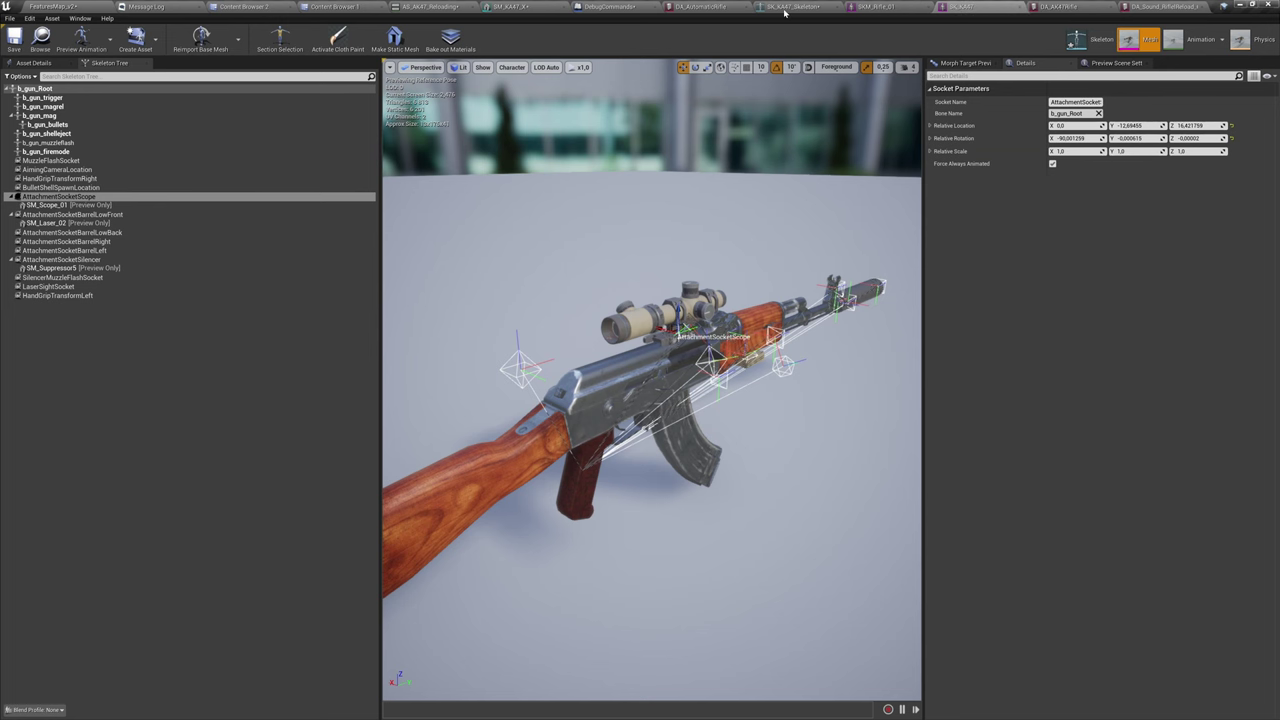
{"action": "left_click", "coordinate": [445, 7]}
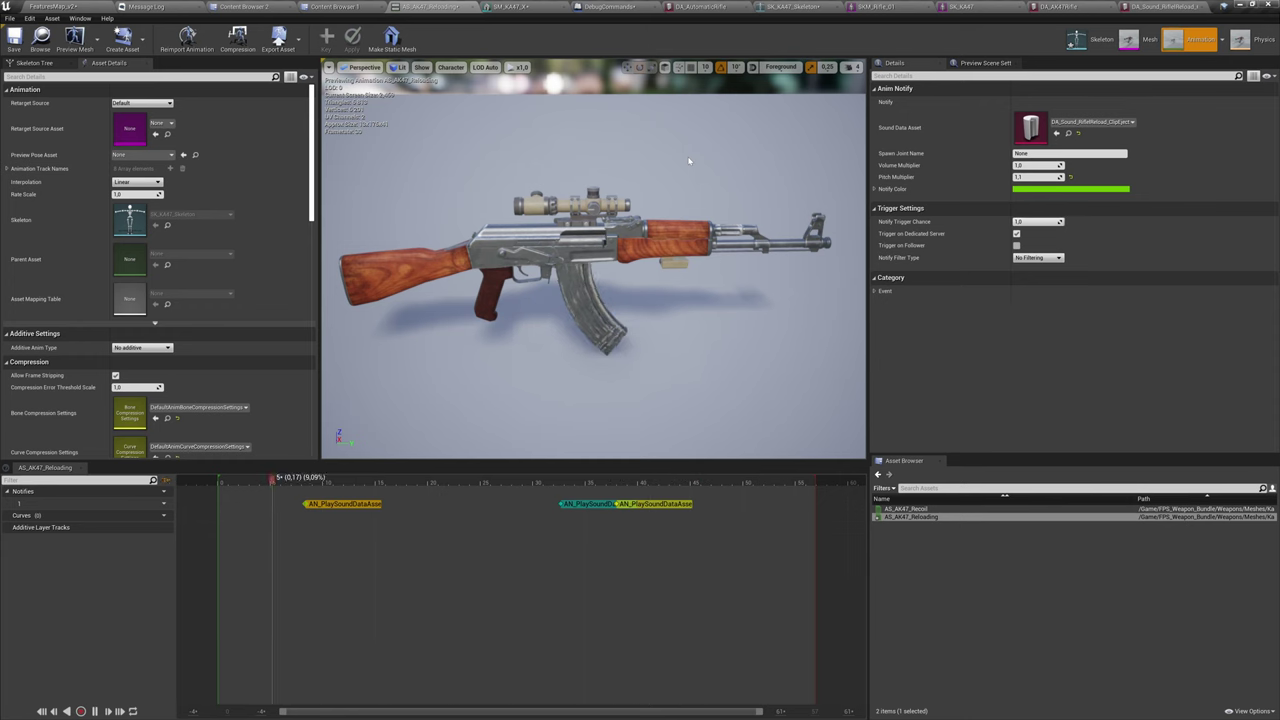
Play FeaturesMap_v2 in the editor and test the AK-47's shooting and reload animations on the character.
{"action": "left_click", "coordinate": [60, 7]}
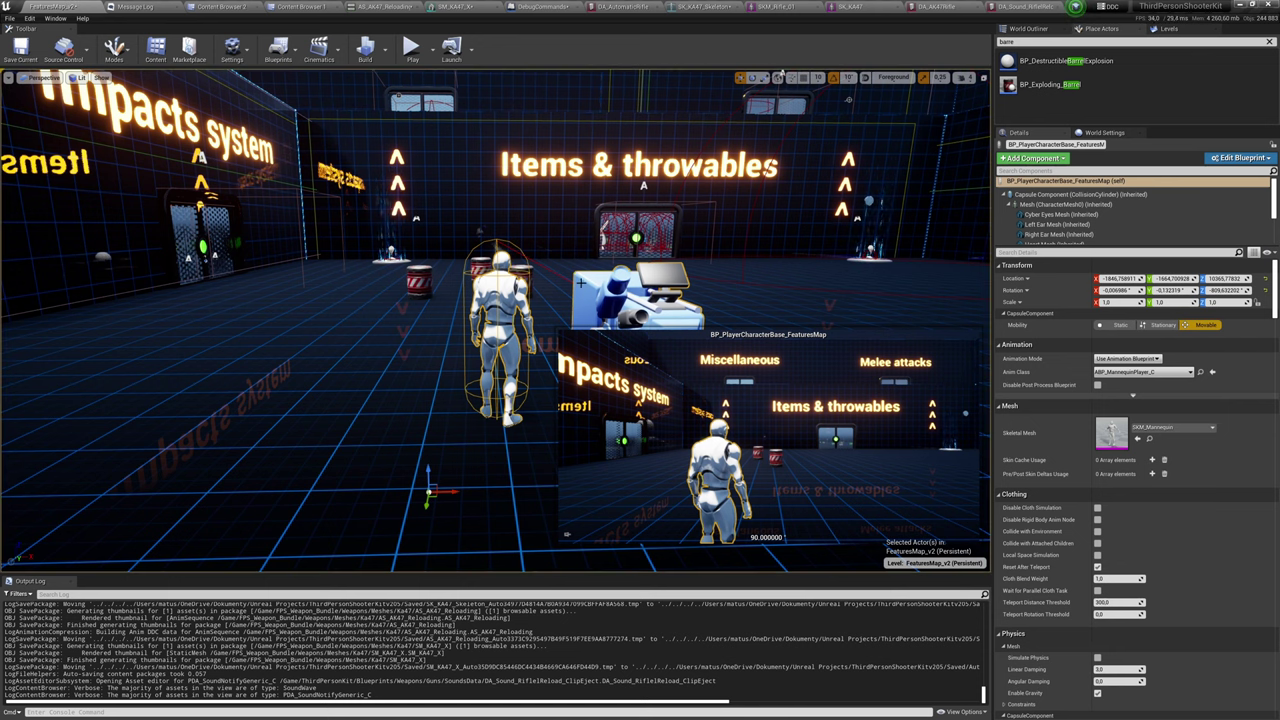
{"action": "left_click", "coordinate": [411, 47]}
{"action": "right_click_drag", "start_coordinate": [571, 280], "coordinate": [496, 320]}
{"action": "left_click", "coordinate": [496, 320]}
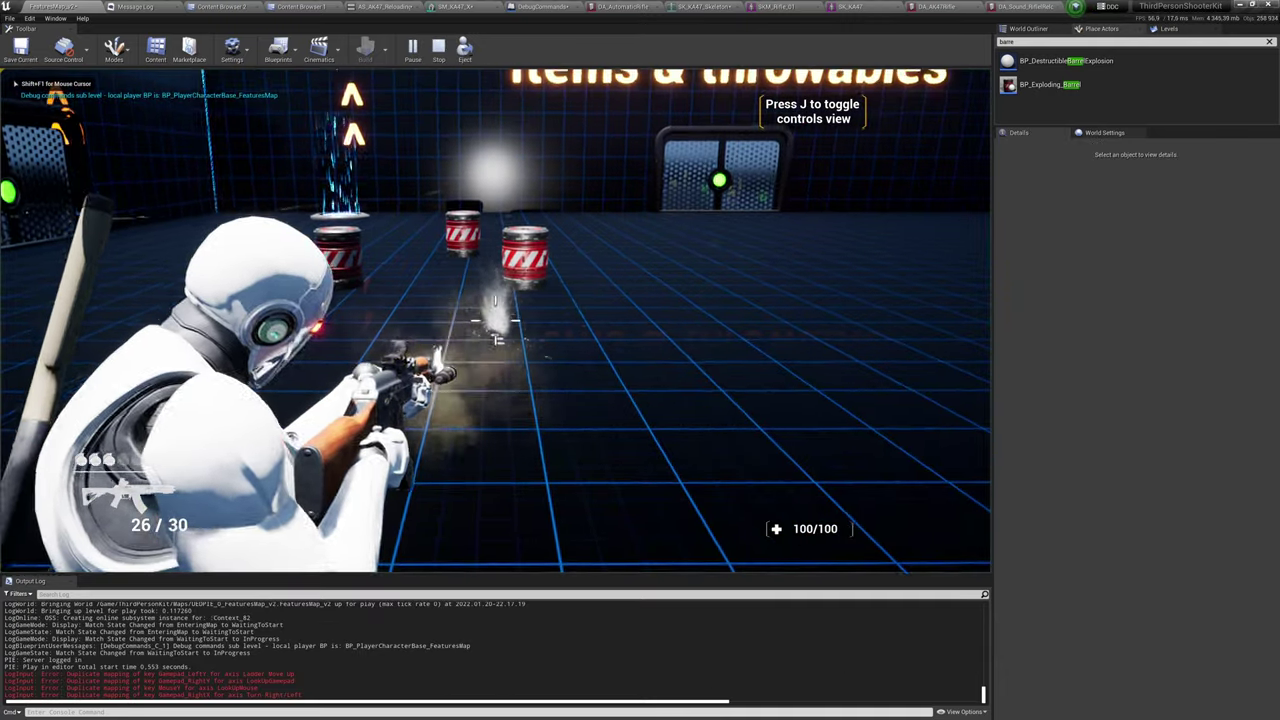
{"action": "key", "text": "r"}
{"action": "left_click", "coordinate": [496, 320]}
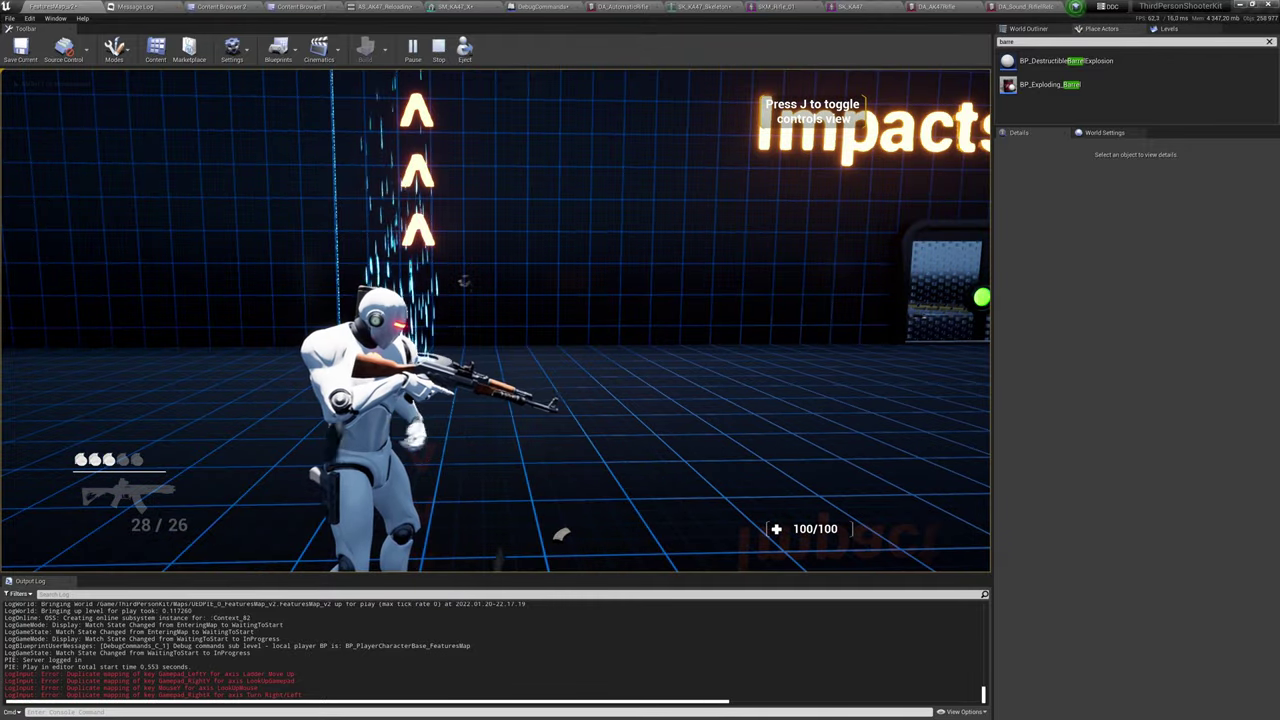
{"action": "key", "text": "r"}
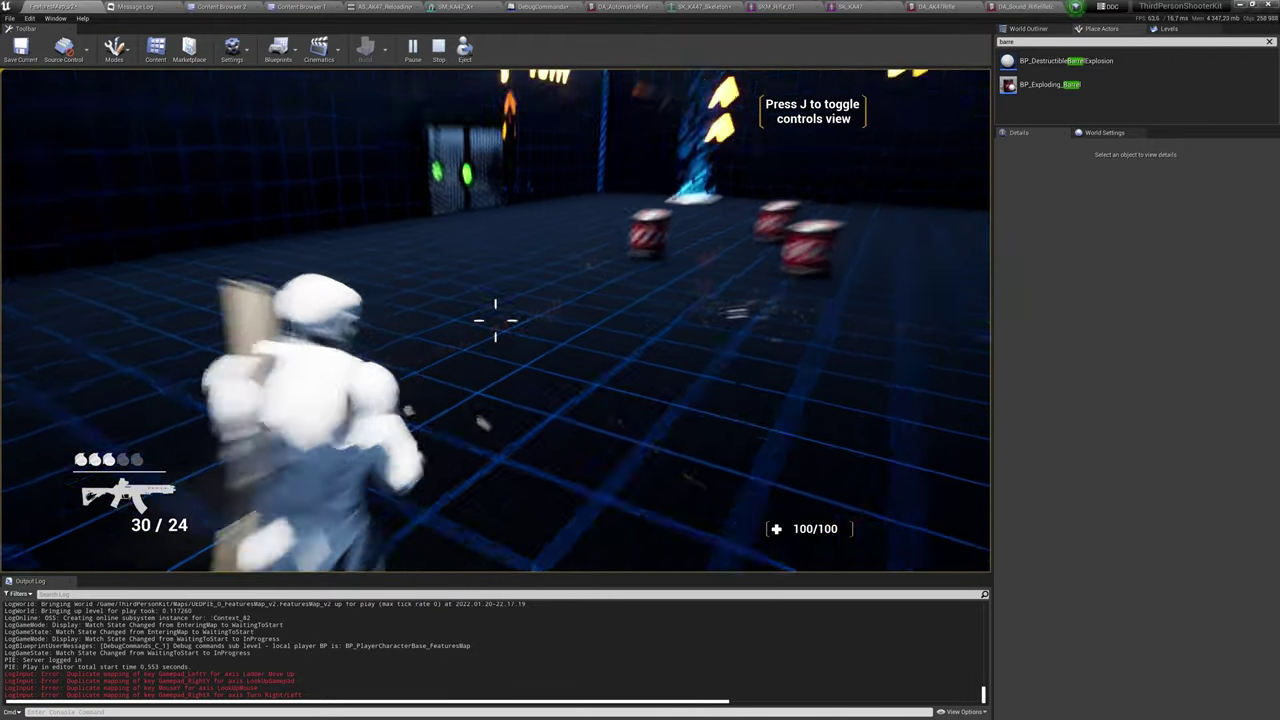
{"action": "left_click", "coordinate": [494, 320]}
{"action": "left_click", "coordinate": [494, 320]}
{"action": "key", "text": "r"}
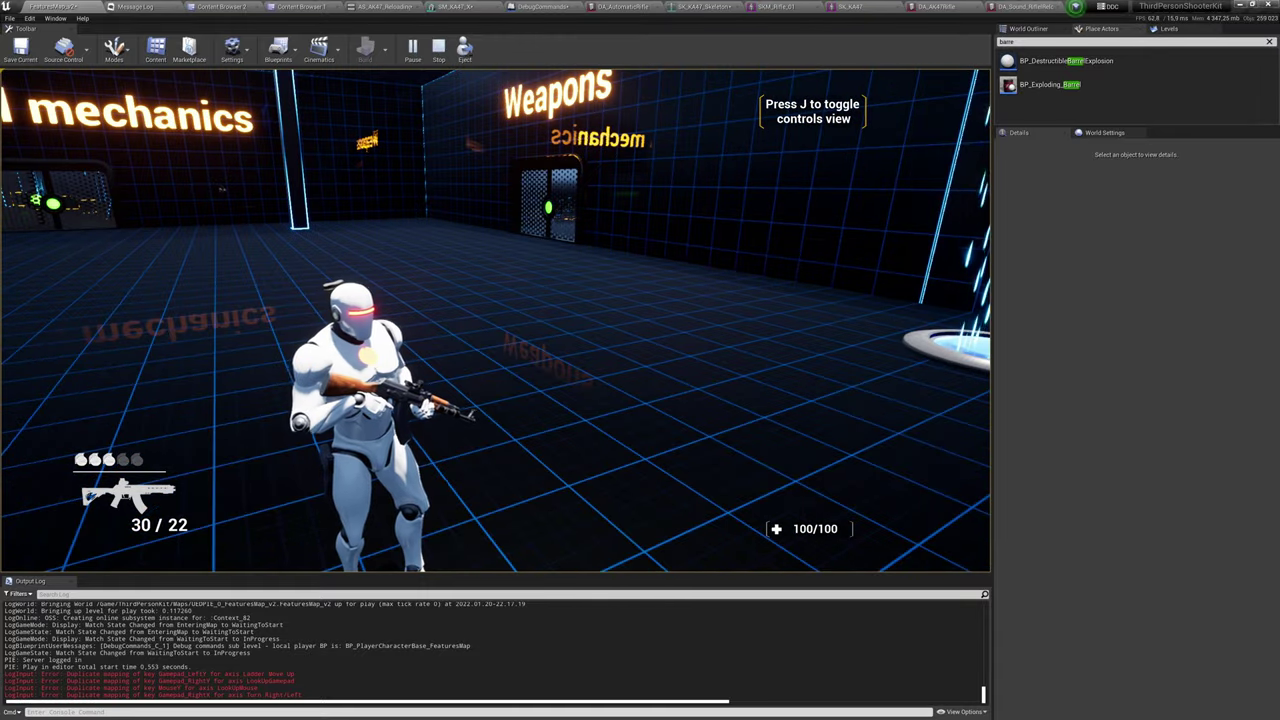
{"action": "key", "text": "x"}
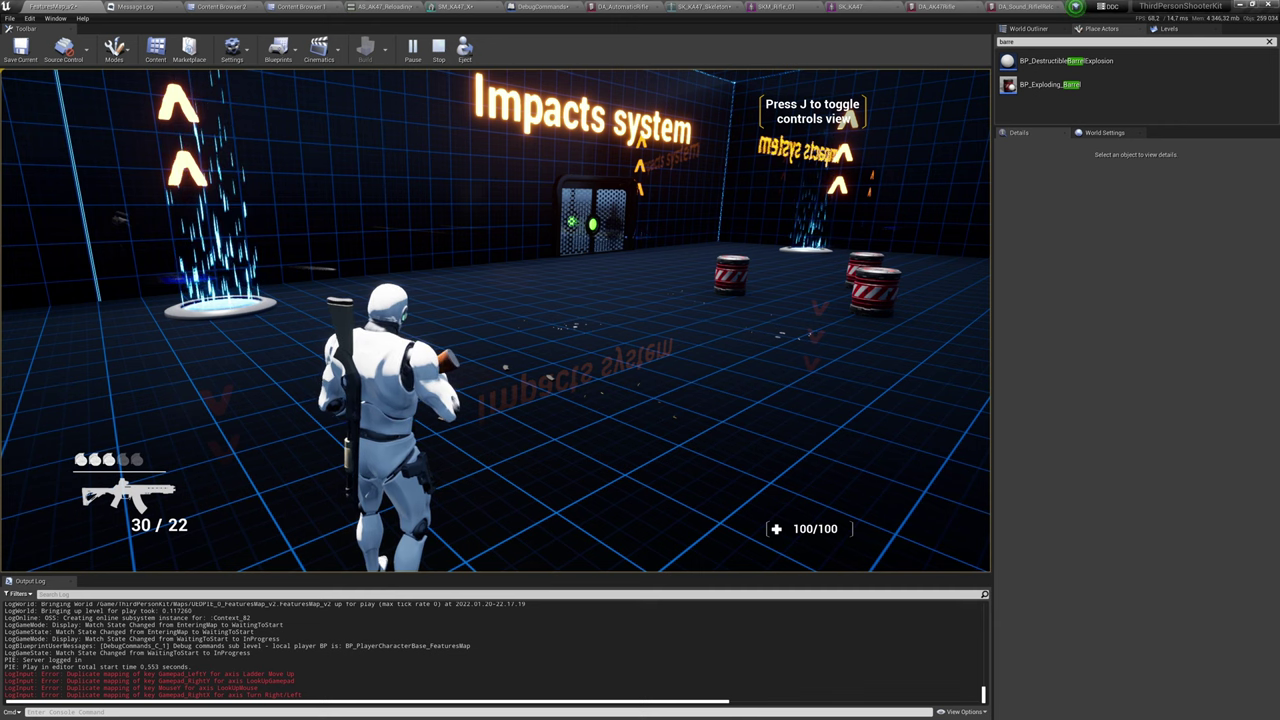
Free the cursor from the running game, view the SKM_Rifle_01 mesh and its sockets, and return to the level.
{"action": "key", "text": "super"}
{"action": "key", "text": "super"}
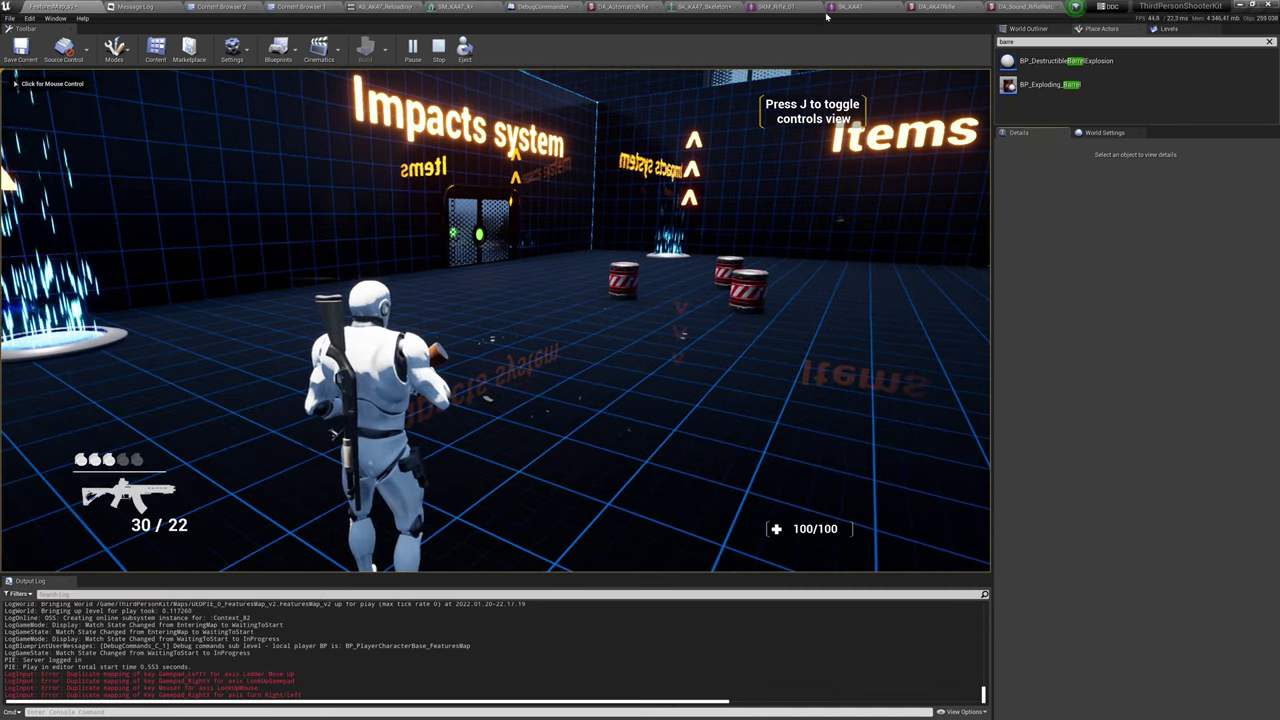
{"action": "left_click", "coordinate": [821, 9]}
{"action": "right_click_drag", "start_coordinate": [668, 380], "coordinate": [590, 412]}
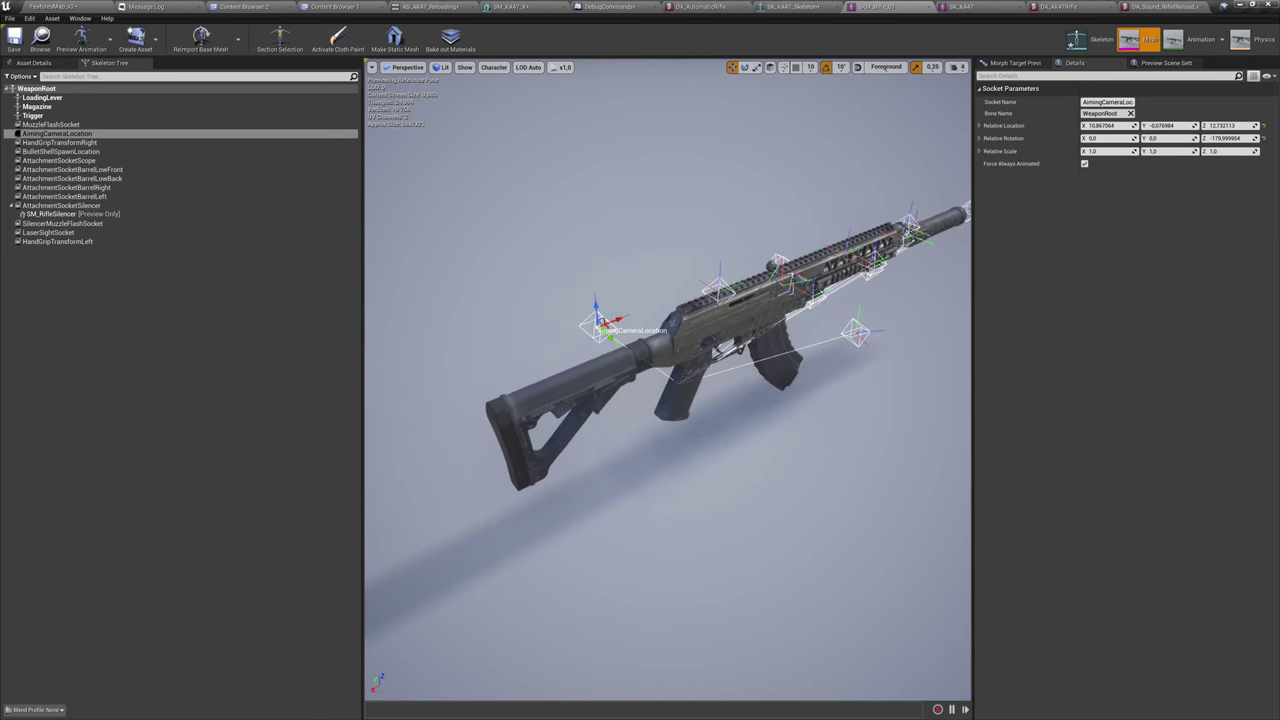
{"action": "left_click", "coordinate": [89, 6]}
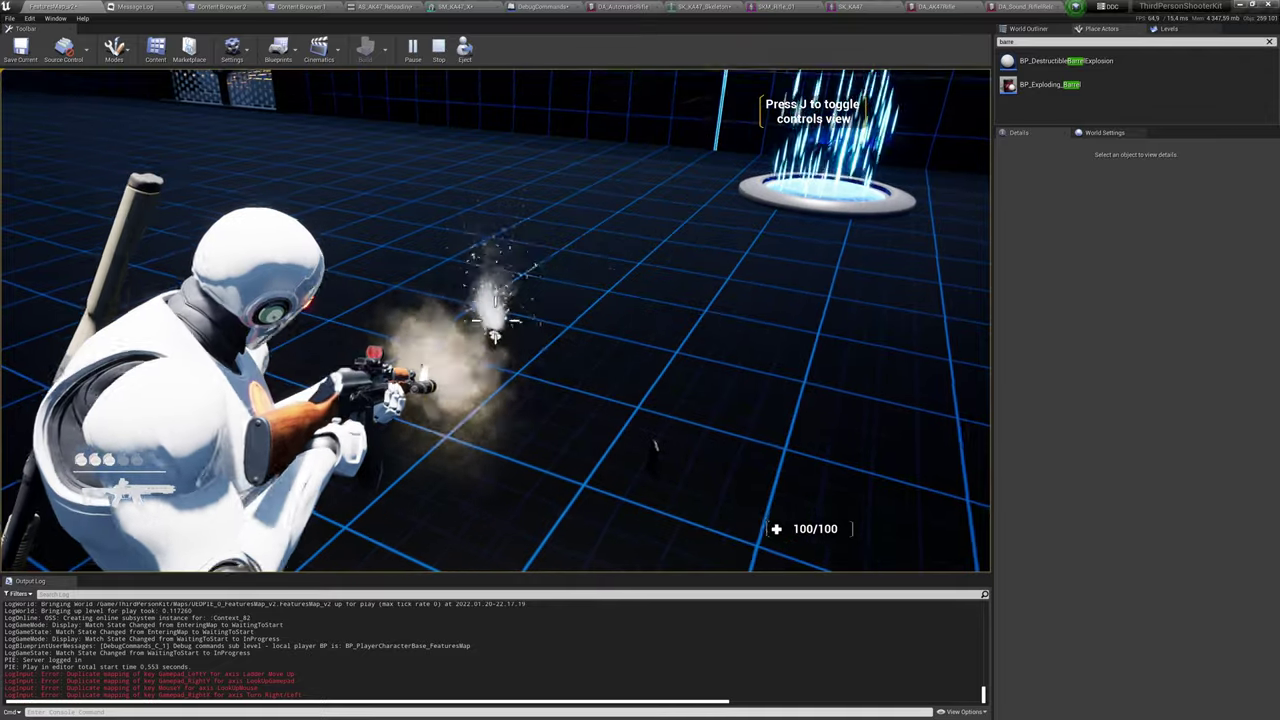
Fire the AK-47 until its magazine is empty, reload it while aiming, and stop the play session.
{"action": "left_click", "coordinate": [495, 320]}
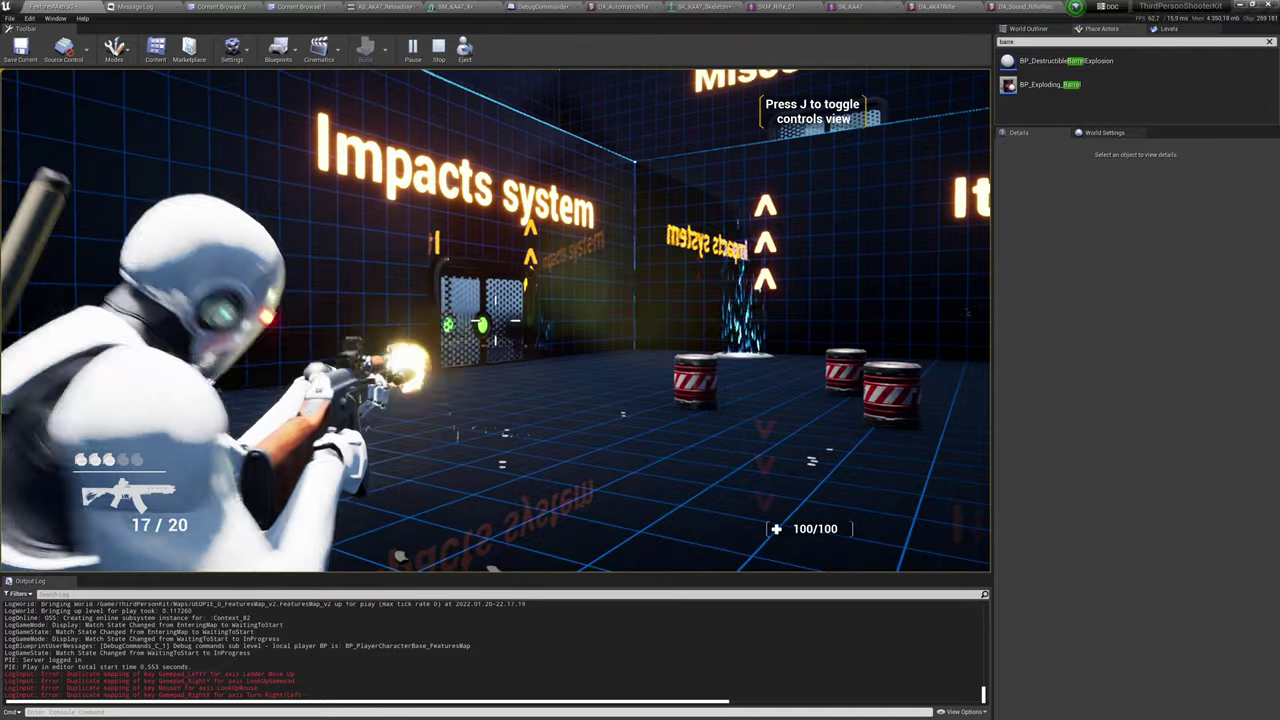
{"action": "mouse_move", "coordinate": [495, 320]}
{"action": "left_mouse_down"}
{"action": "mouse_move", "coordinate": [497, 400]}
{"action": "mouse_move", "coordinate": [505, 260]}
{"action": "mouse_move", "coordinate": [495, 345]}
{"action": "left_mouse_up"}
{"action": "key", "text": "r"}
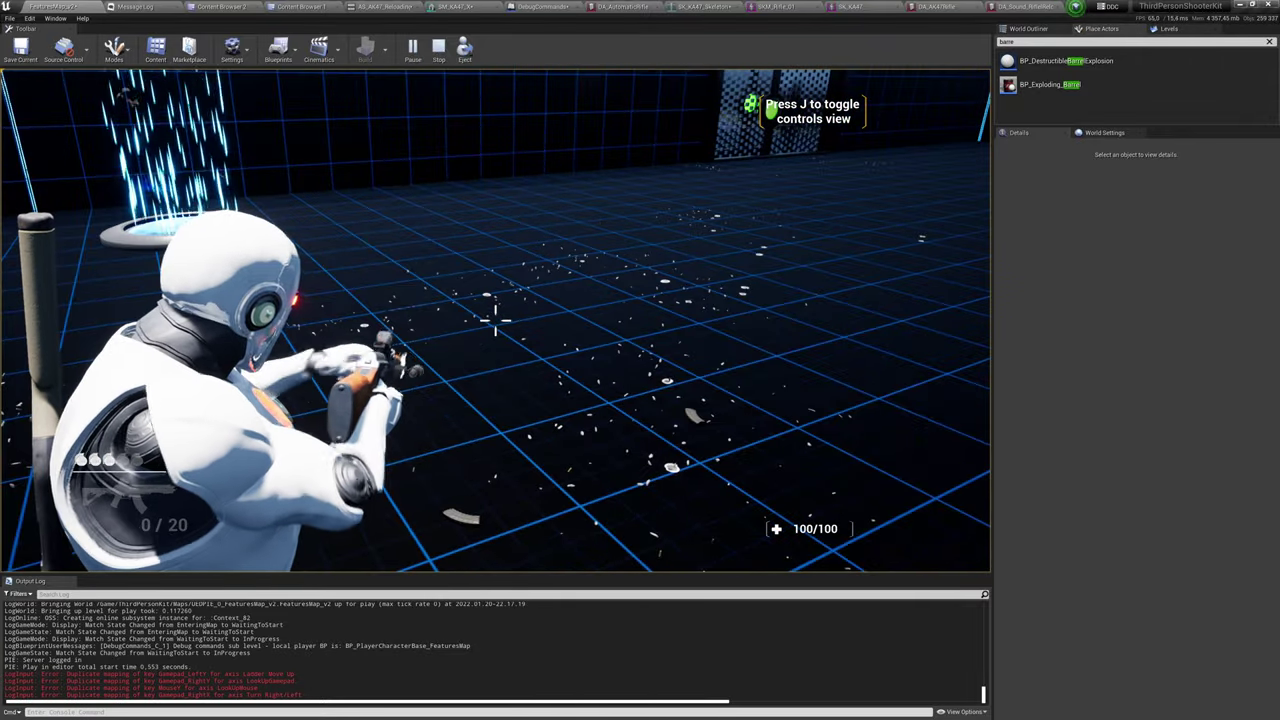
{"action": "left_click", "coordinate": [495, 320]}
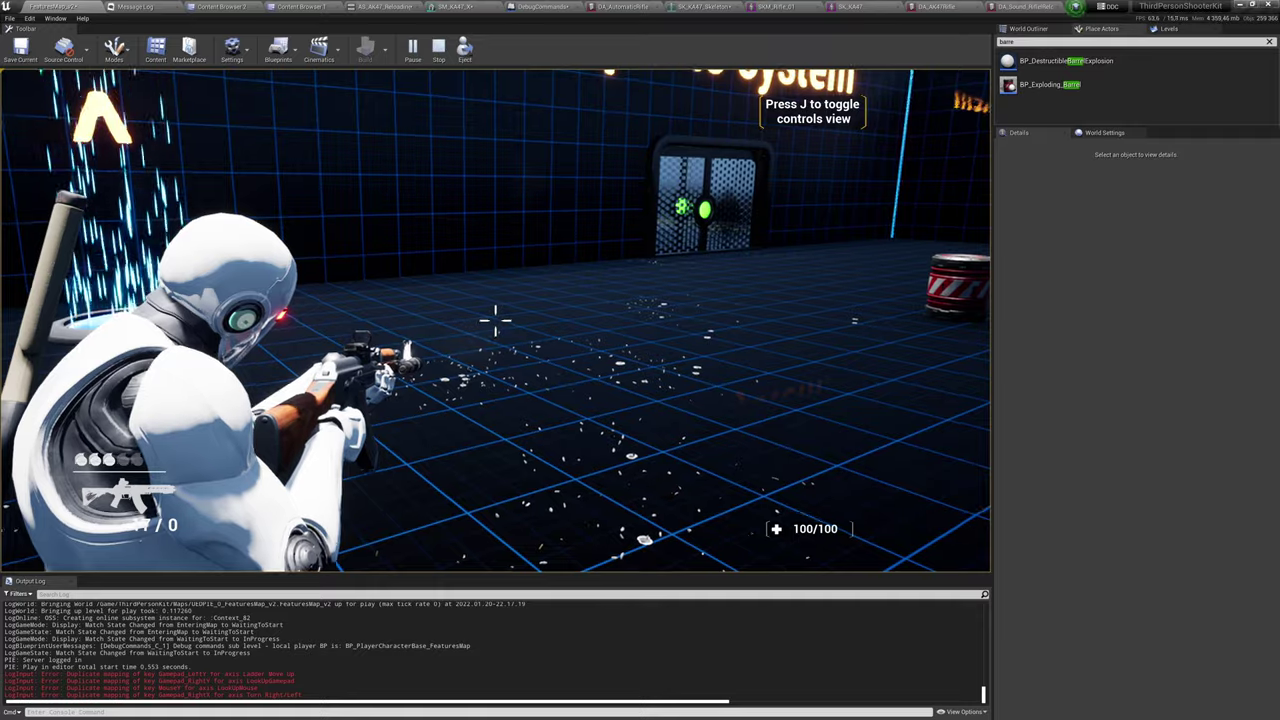
{"action": "left_click_drag", "start_coordinate": [495, 320], "coordinate": [505, 320]}
{"action": "key", "text": "Escape"}
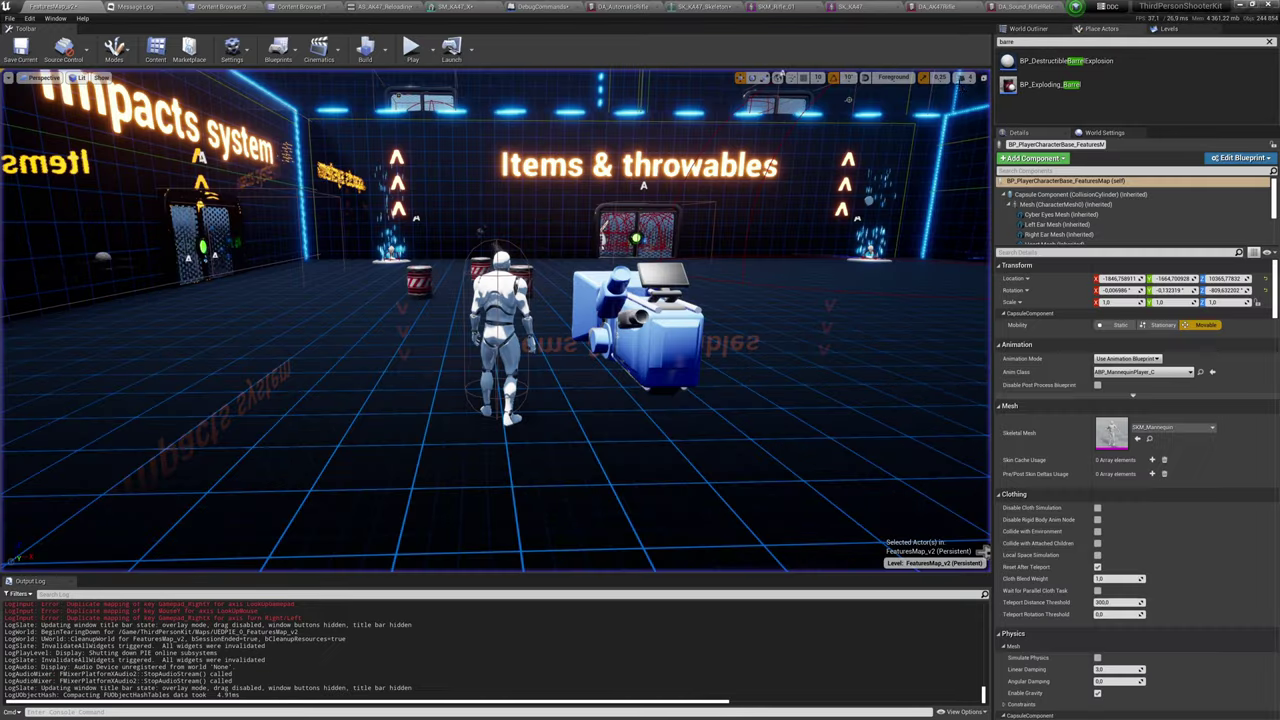
Examine the Weapon Attachments entries in DA_AK47Rifle, including the hand grip, laser, collimator and silencer.
{"action": "left_click", "coordinate": [950, 6]}
{"action": "scroll", "coordinate": [343, 391], "scroll_direction": "up", "scroll_amount": 5}
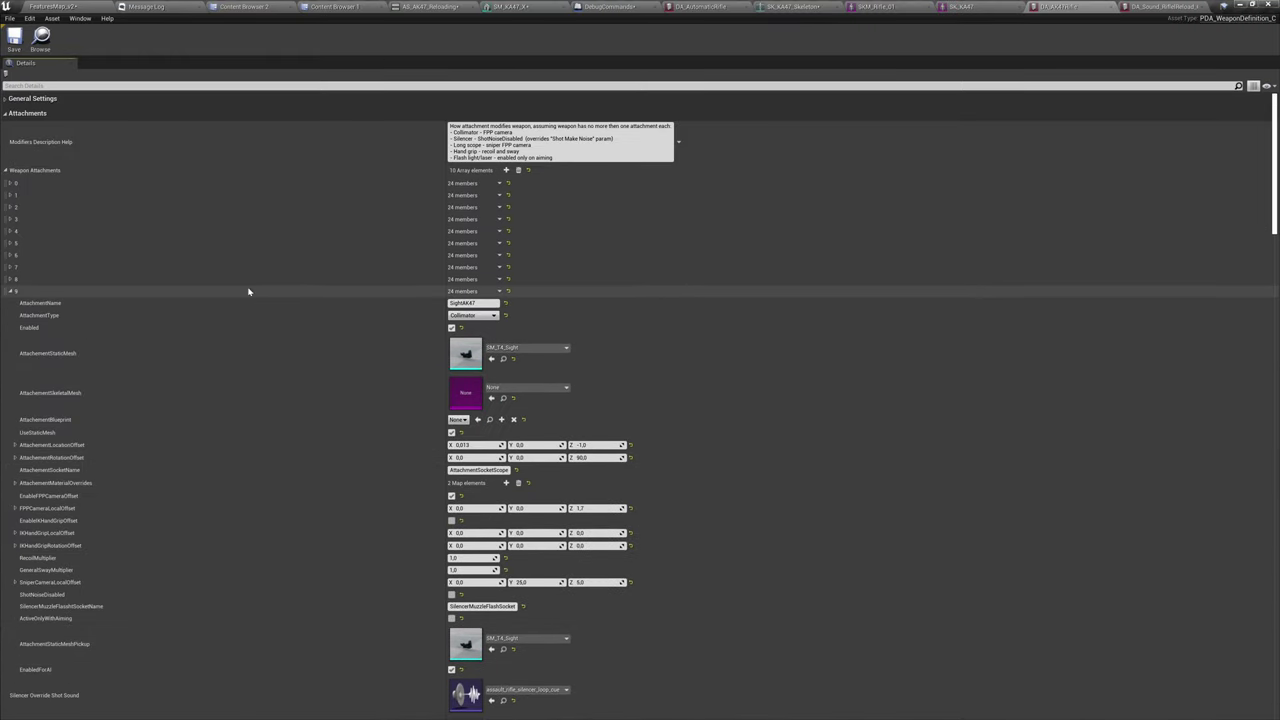
{"action": "left_click", "coordinate": [265, 190]}
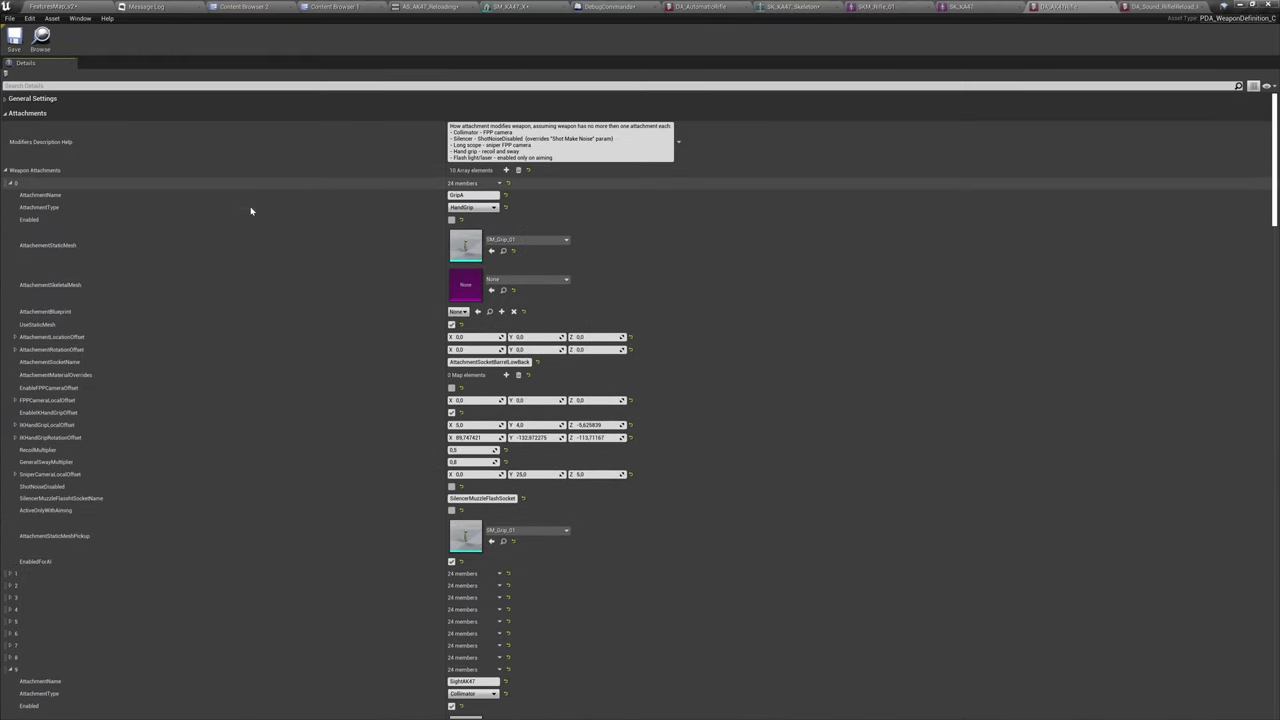
{"action": "left_click", "coordinate": [251, 191]}
{"action": "left_click", "coordinate": [246, 219]}
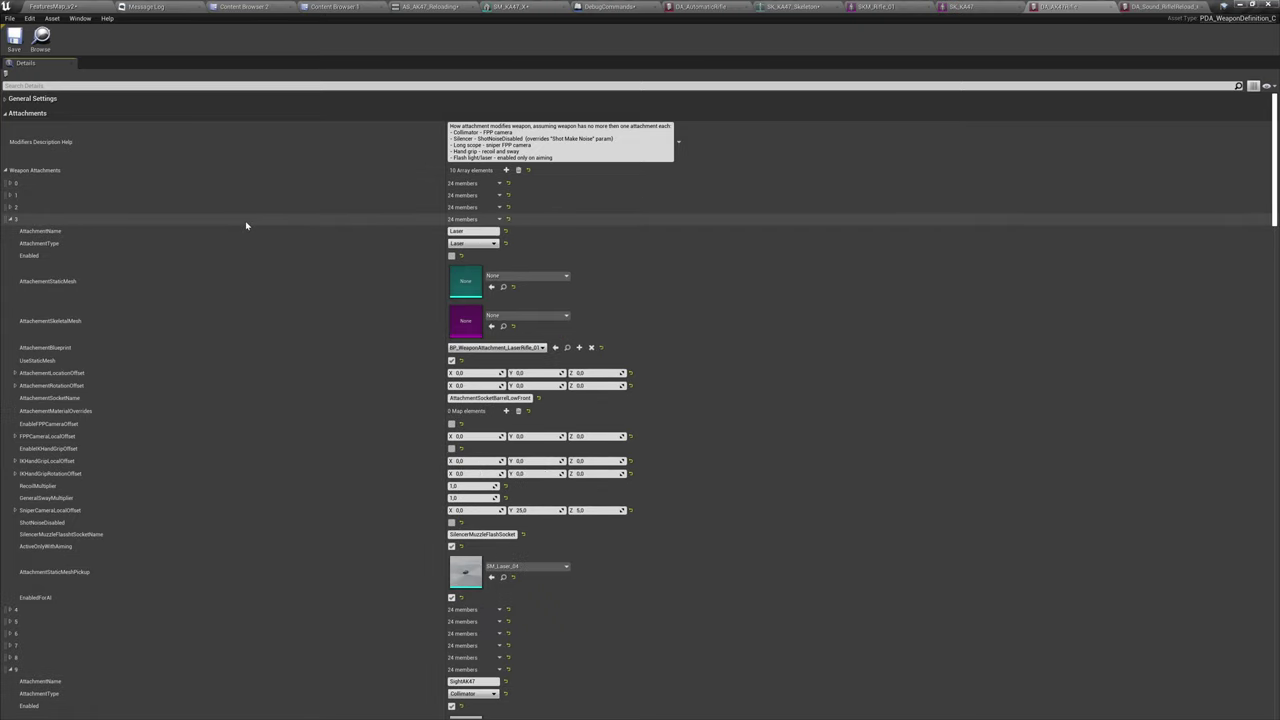
{"action": "left_click", "coordinate": [246, 220]}
{"action": "left_click", "coordinate": [245, 208]}
{"action": "left_click", "coordinate": [245, 208]}
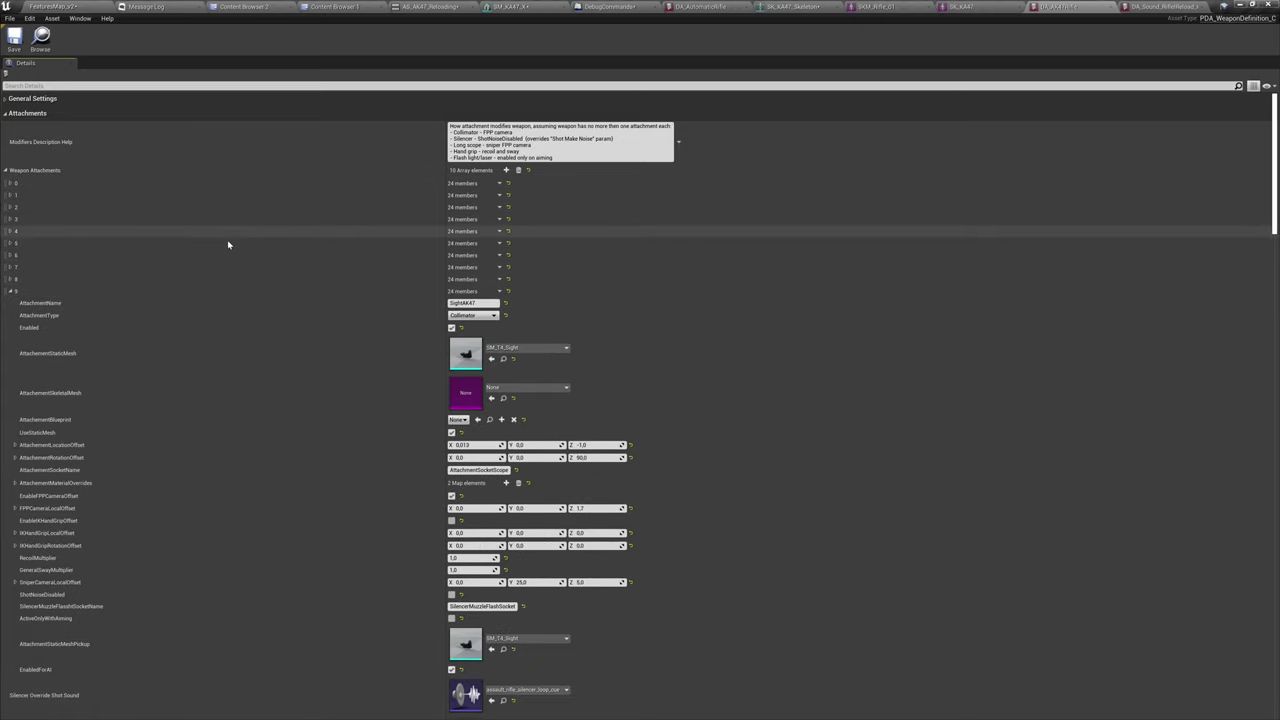
{"action": "left_click", "coordinate": [228, 249]}
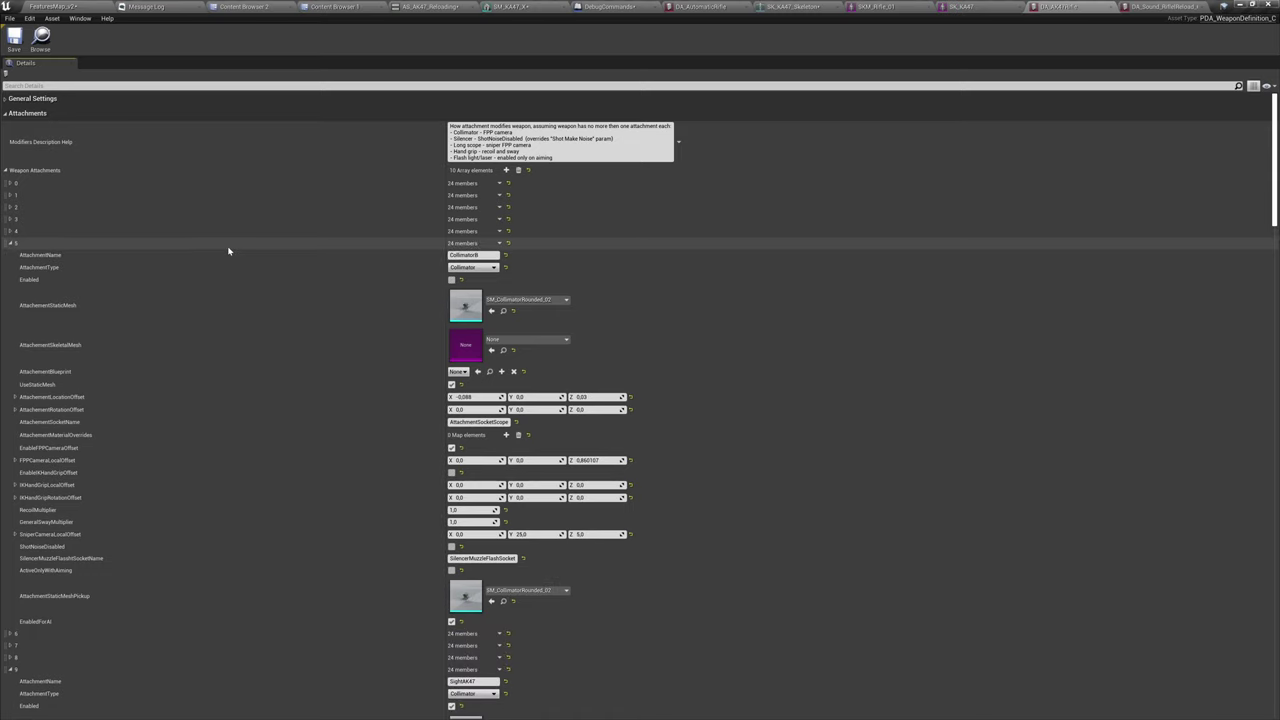
{"action": "left_click", "coordinate": [228, 248]}
{"action": "left_click", "coordinate": [219, 282]}
{"action": "left_click", "coordinate": [219, 280]}
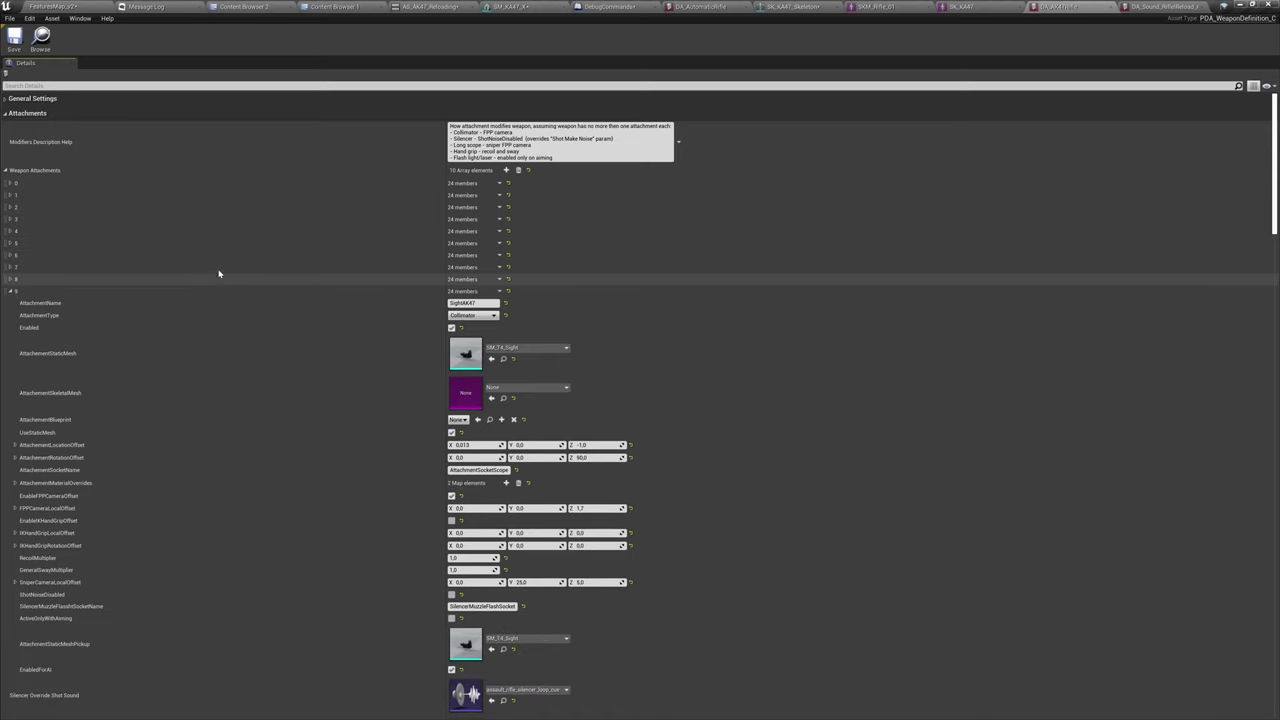
{"action": "left_click", "coordinate": [219, 268]}
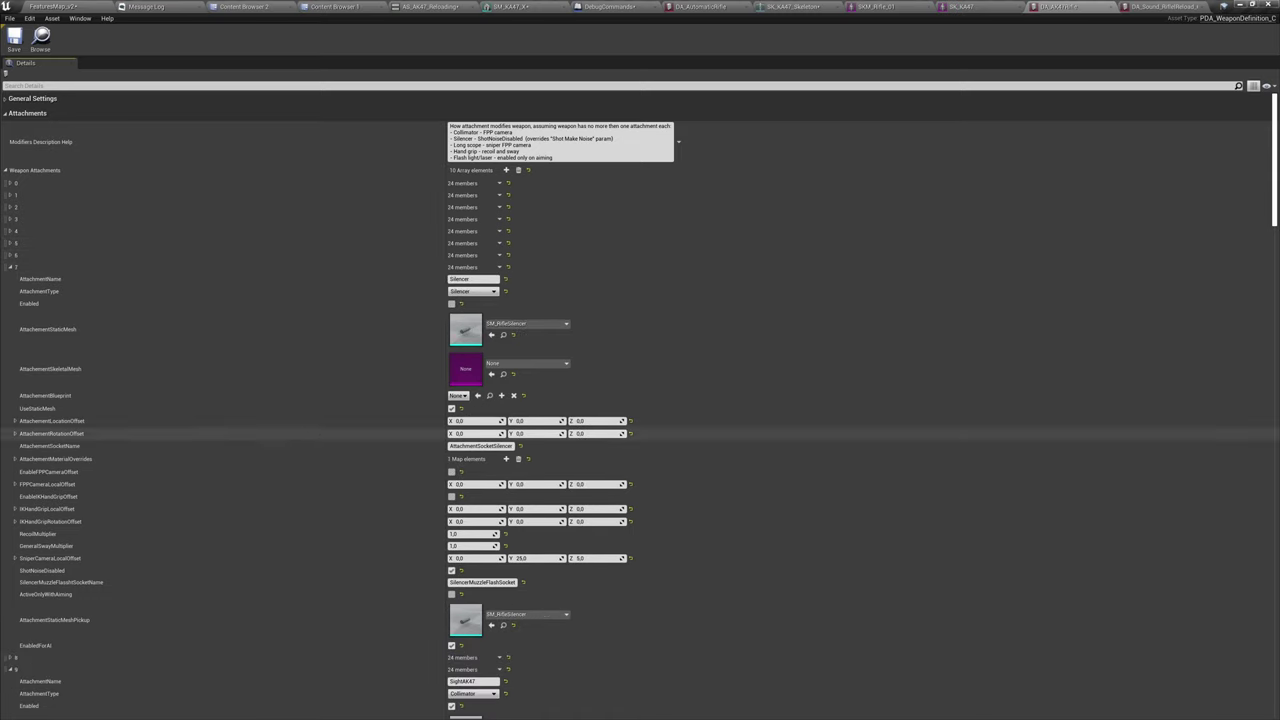
Enable the Silencer attachment in DA_AK47Rifle and assign SM_Suppressor5 as both its static mesh and its pickup mesh.
{"action": "scroll", "coordinate": [309, 257], "scroll_direction": "down", "scroll_amount": 3}
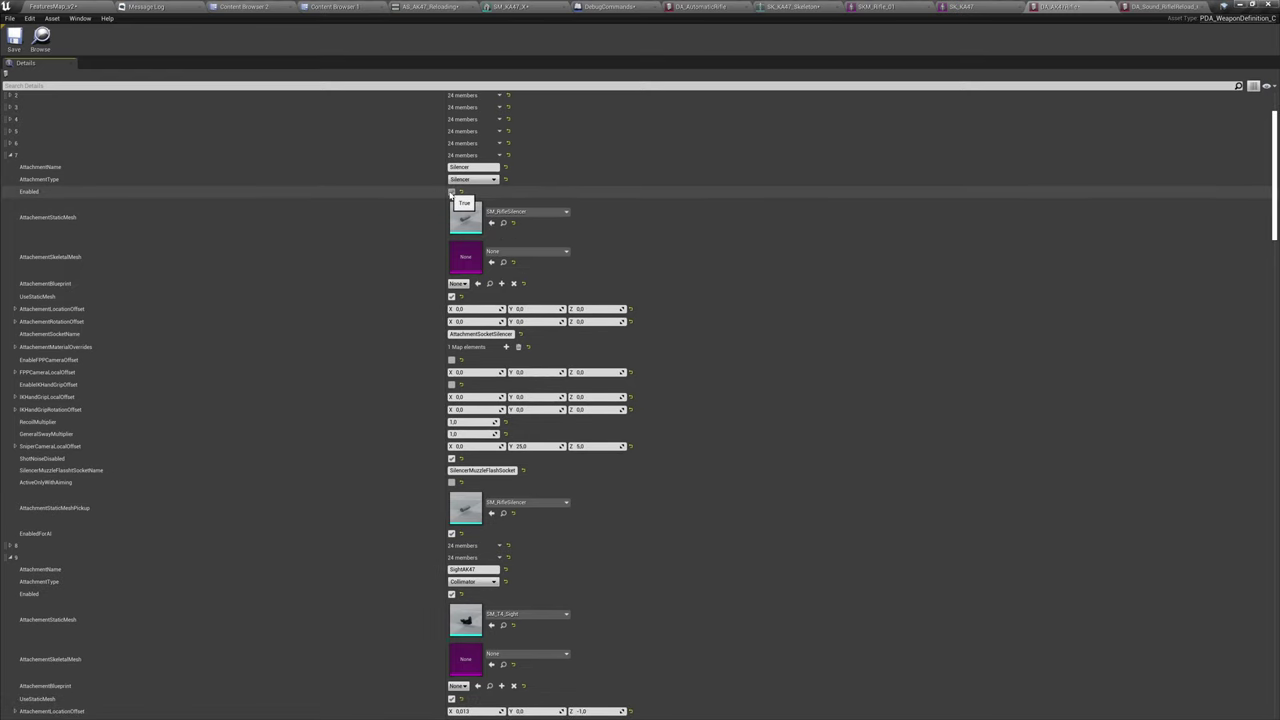
{"action": "left_click", "coordinate": [451, 192]}
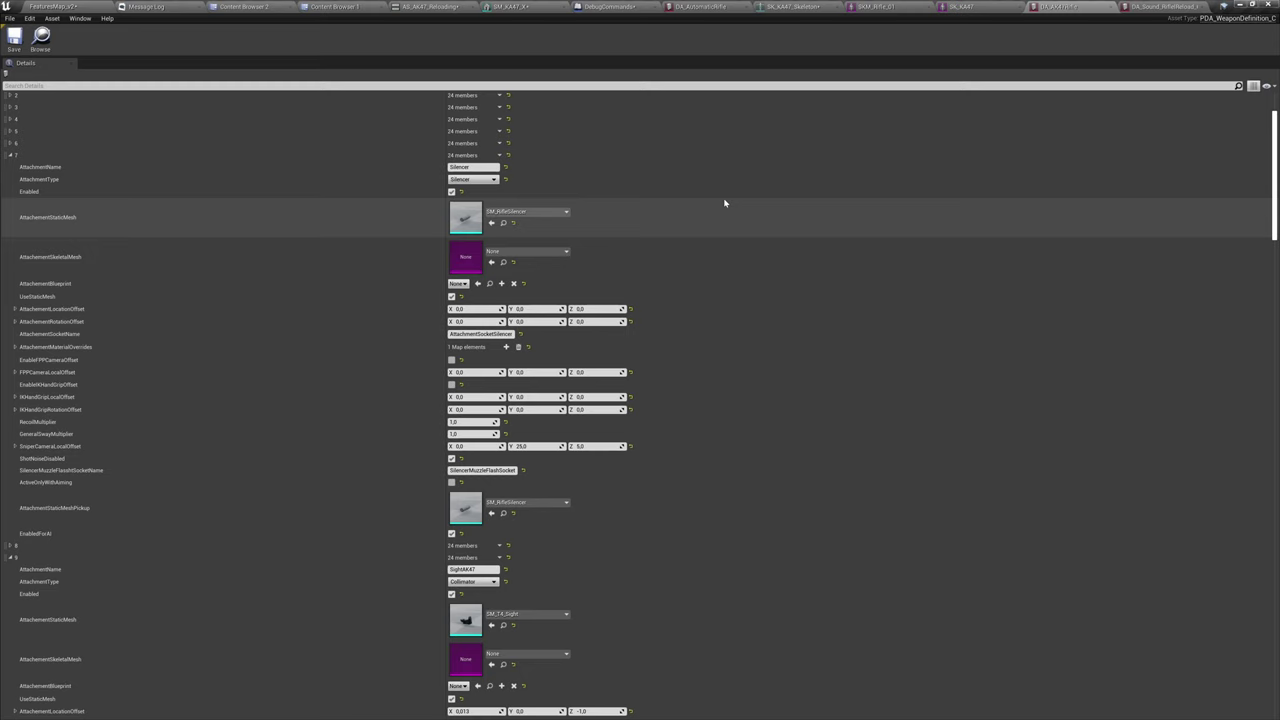
{"action": "left_click", "coordinate": [335, 7]}
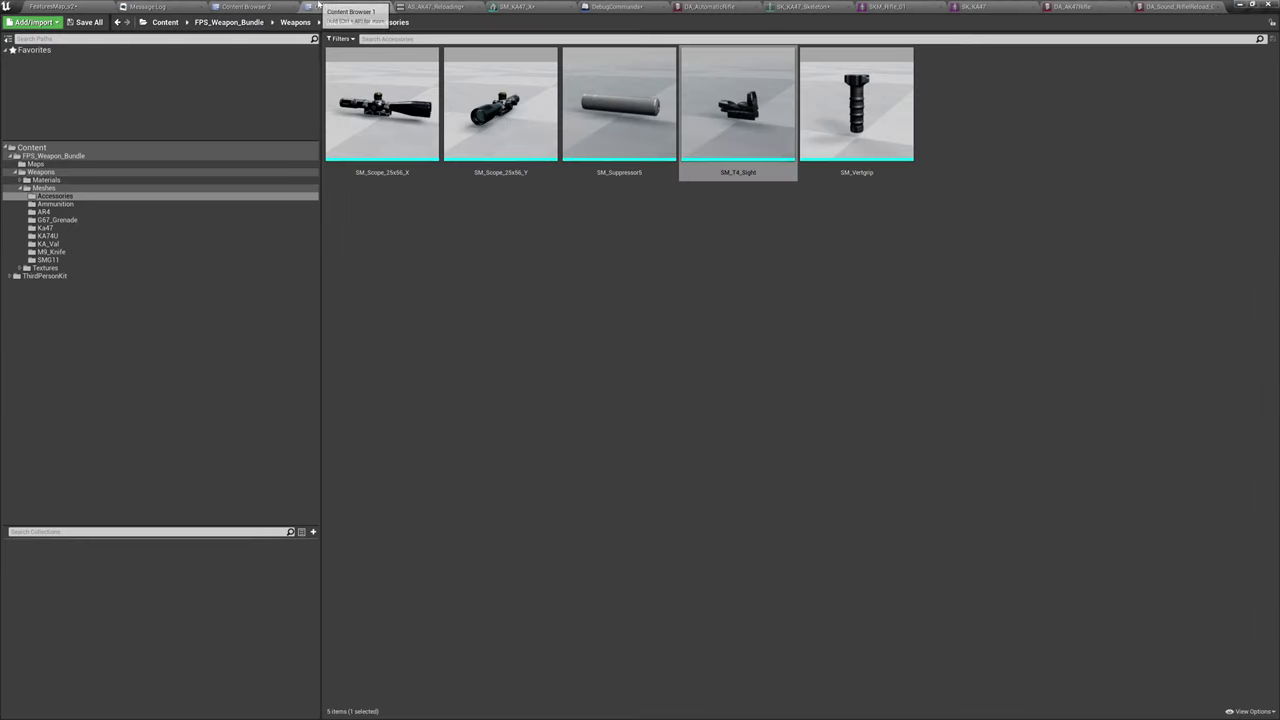
{"action": "left_click", "coordinate": [620, 173]}
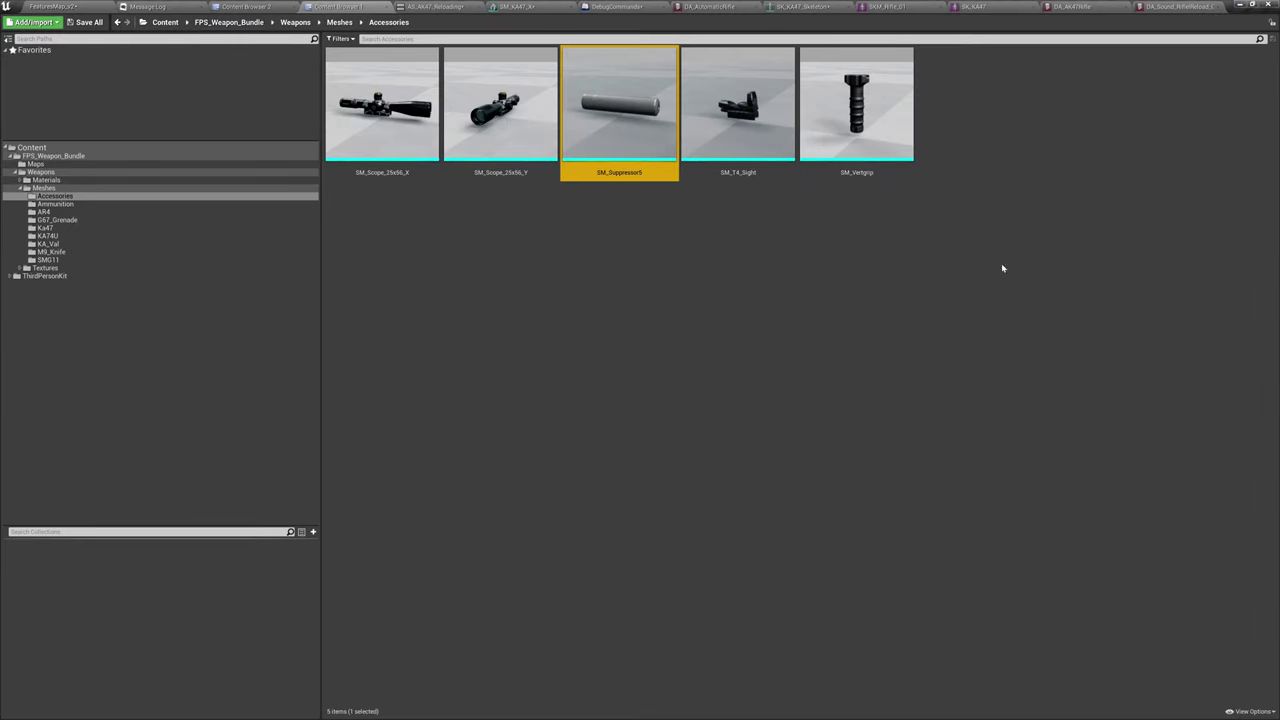
{"action": "left_click", "coordinate": [1163, 8]}
{"action": "left_click", "coordinate": [1057, 7]}
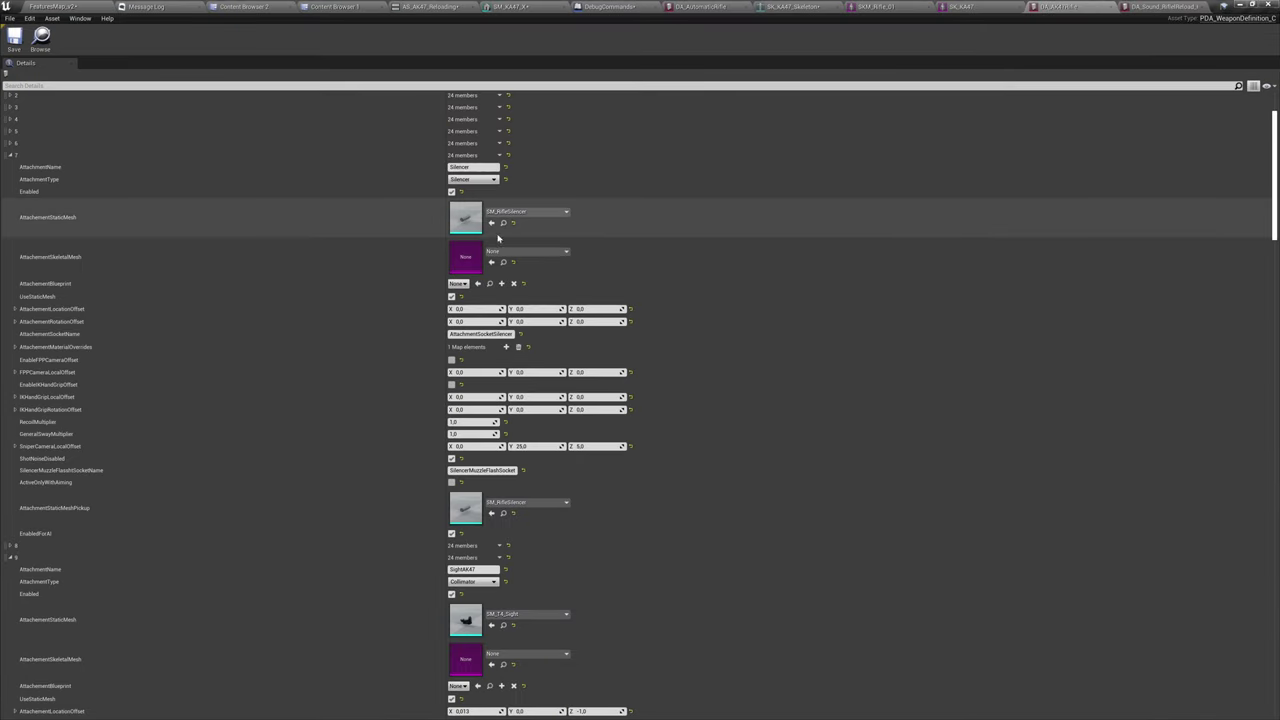
{"action": "middle_click", "coordinate": [1164, 9]}
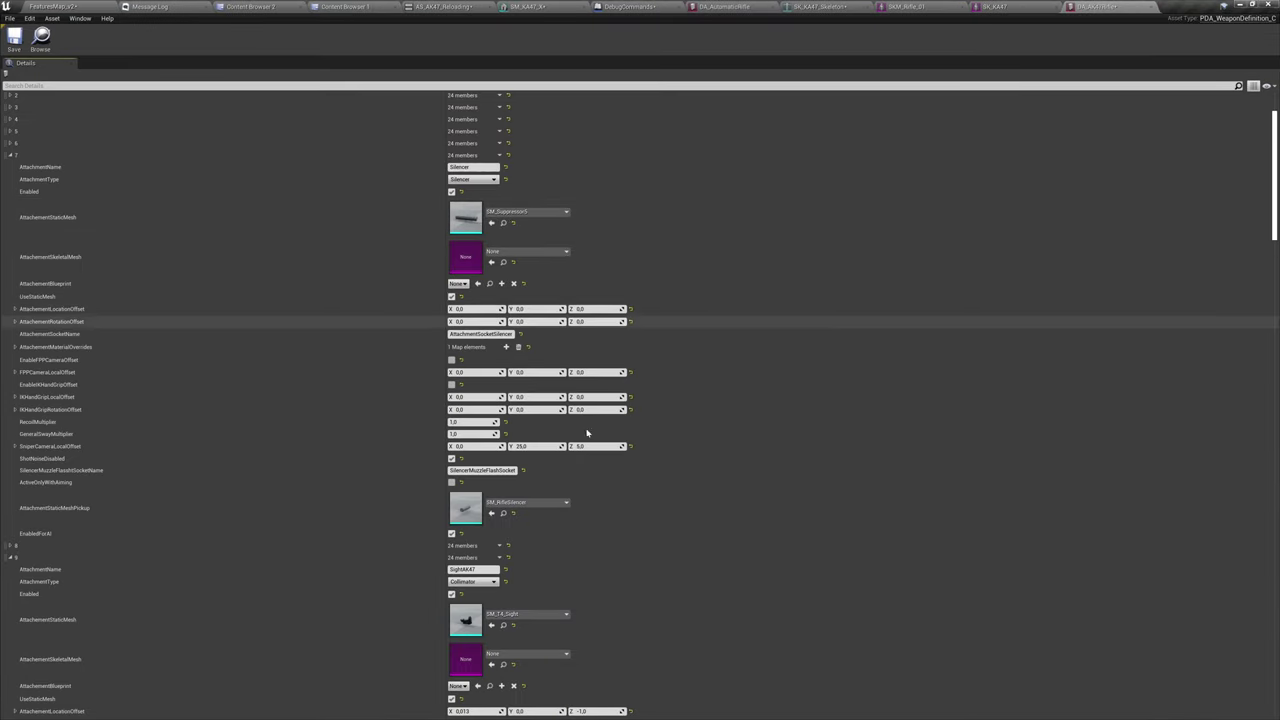
{"action": "left_click", "coordinate": [490, 514]}
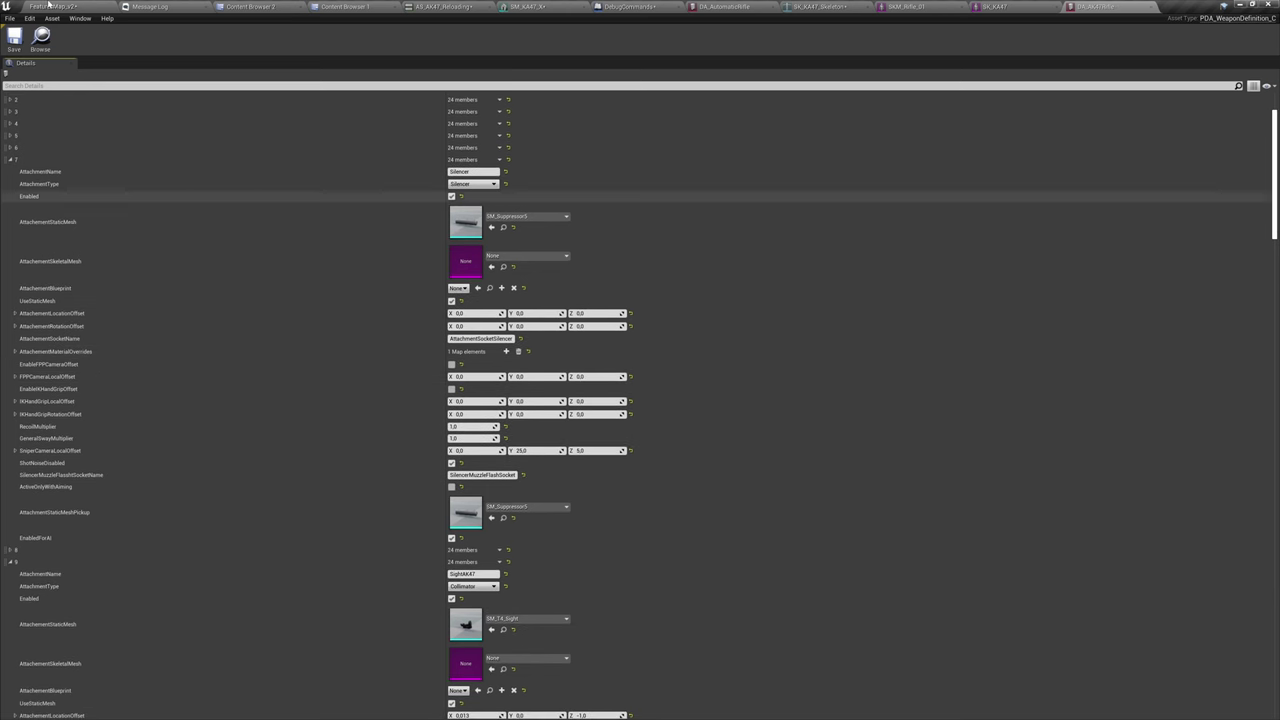
Play FeaturesMap_v2, aim the AK-47, pause the game, and detach the camera to inspect the attached silencer up close.
{"action": "left_click", "coordinate": [97, 6]}
{"action": "left_click", "coordinate": [411, 47]}
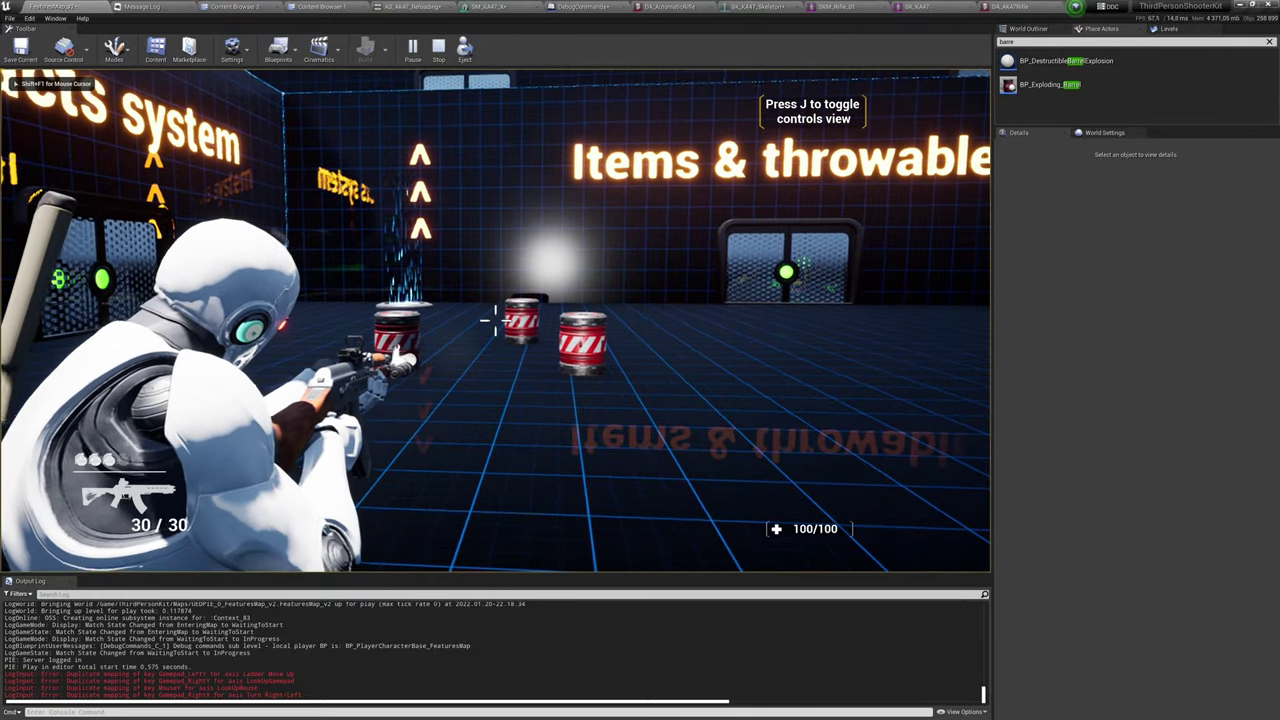
{"action": "key", "text": "Pause"}
{"action": "key", "text": "F8"}
{"action": "key", "text": "d"}
{"action": "mouse_move", "coordinate": [474, 308]}
{"action": "right_mouse_down"}
{"action": "mouse_move", "coordinate": [290, 308]}
{"action": "mouse_move", "coordinate": [494, 320]}
{"action": "right_mouse_up"}
{"action": "key", "text": "w"}
{"action": "key", "text": "d"}
{"action": "key", "text": "s"}
{"action": "key", "text": "a"}
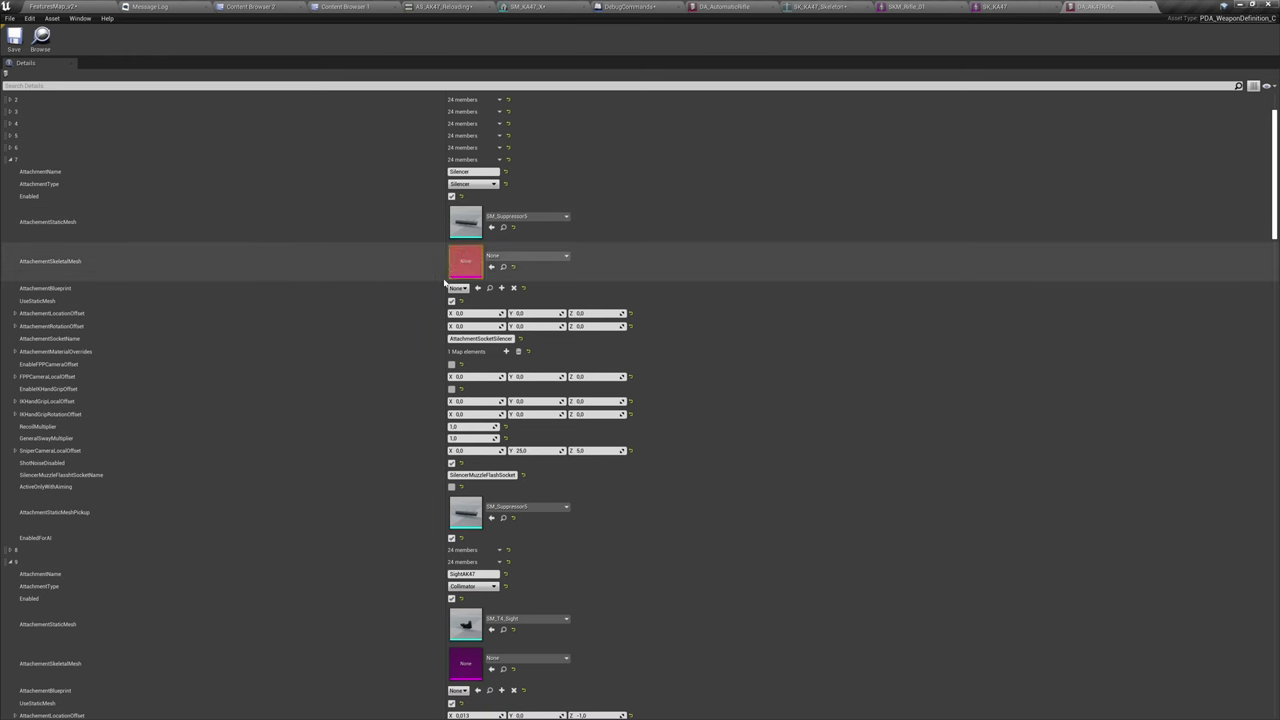
Clear the Silencer's attachment material overrides and fire the AK-47 while aiming in a new play session.
{"action": "double_click", "coordinate": [389, 350]}
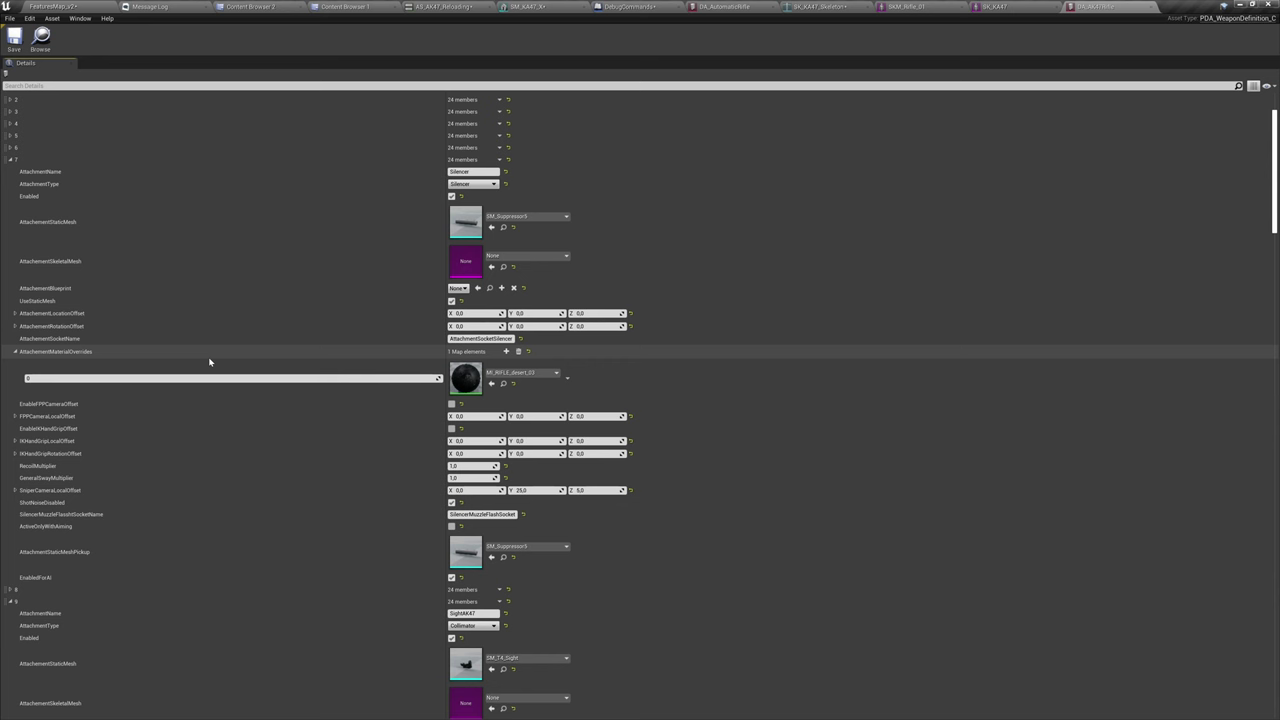
{"action": "left_click", "coordinate": [518, 351]}
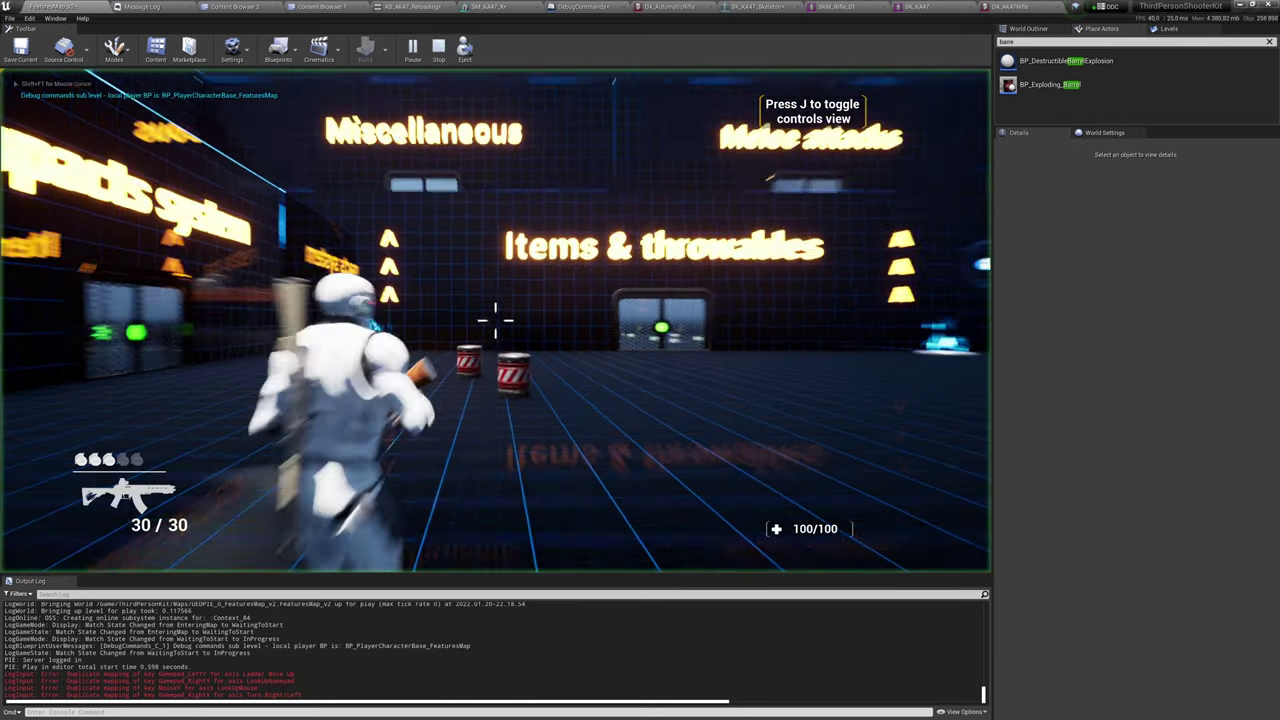
{"action": "right_click", "coordinate": [496, 320]}
{"action": "left_click", "coordinate": [496, 320]}
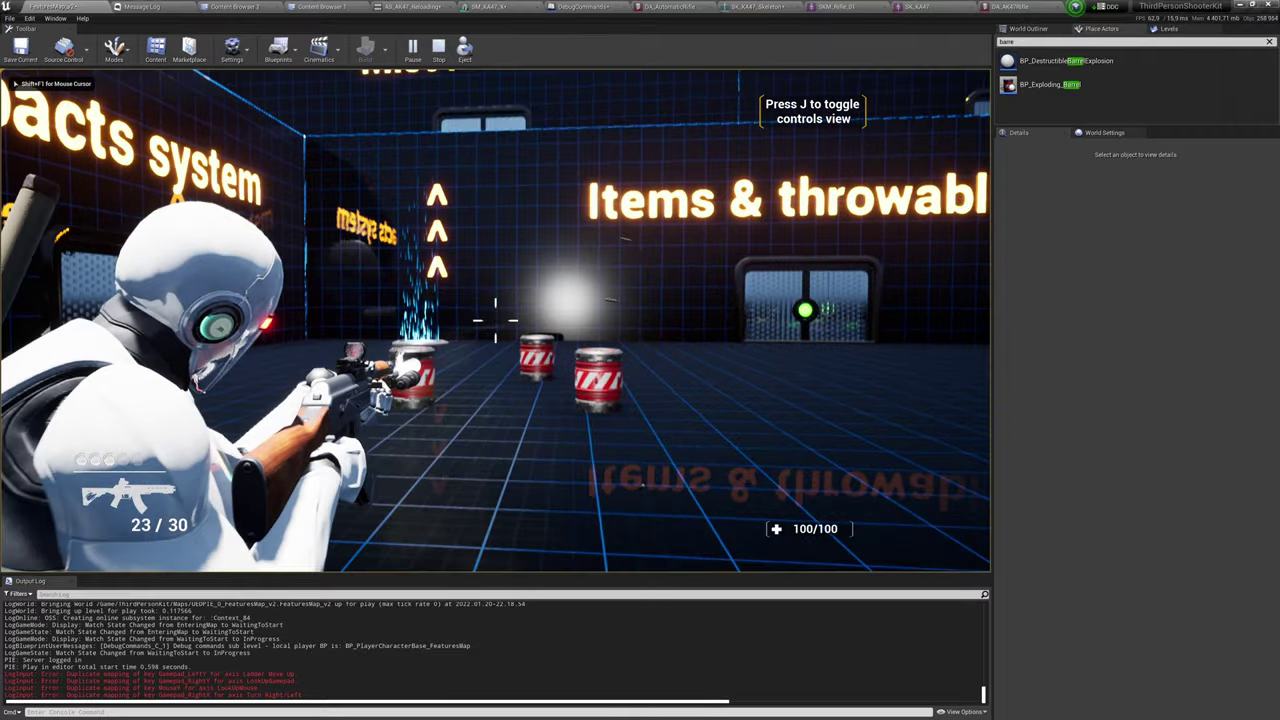
{"action": "left_click", "coordinate": [496, 320]}
{"action": "left_click", "coordinate": [496, 320]}
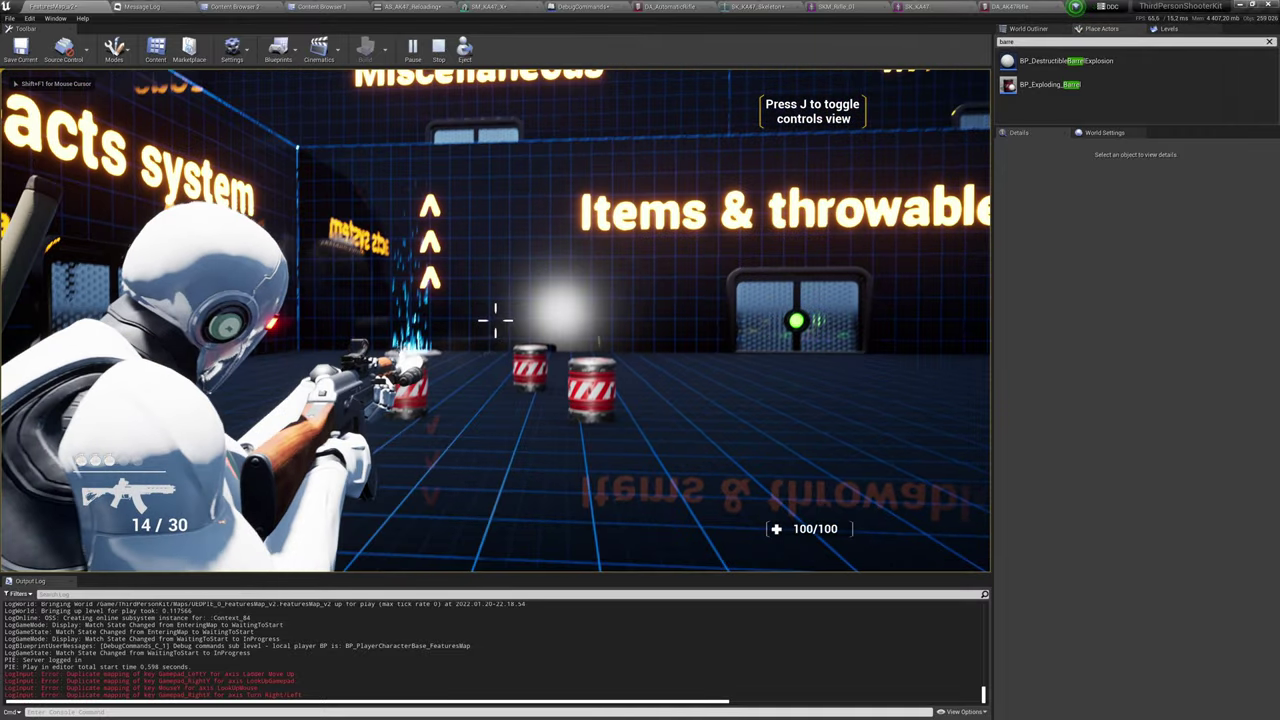
Rotate the SilencerMuzzleFlashSocket on the SK_KA47 skeletal mesh by 90 degrees and save the mesh.
{"action": "key", "text": "super"}
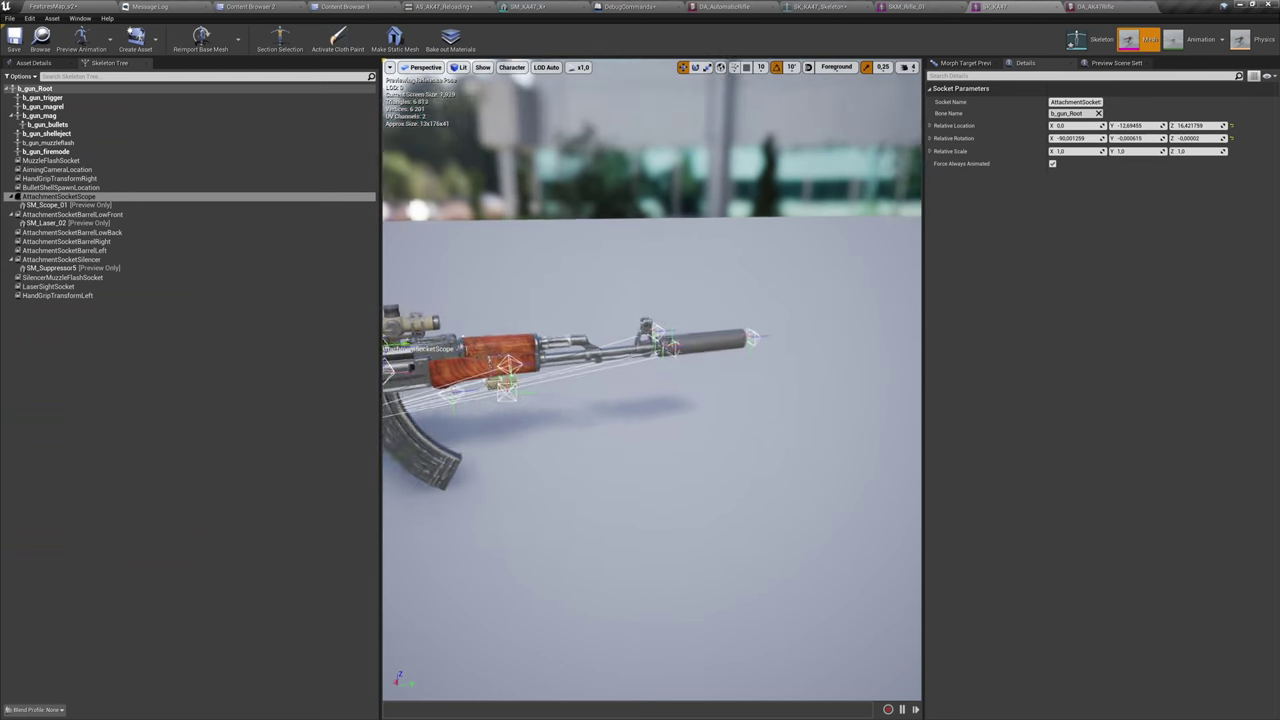
{"action": "right_click_drag", "start_coordinate": [690, 424], "coordinate": [630, 424]}
{"action": "left_click", "coordinate": [715, 339]}
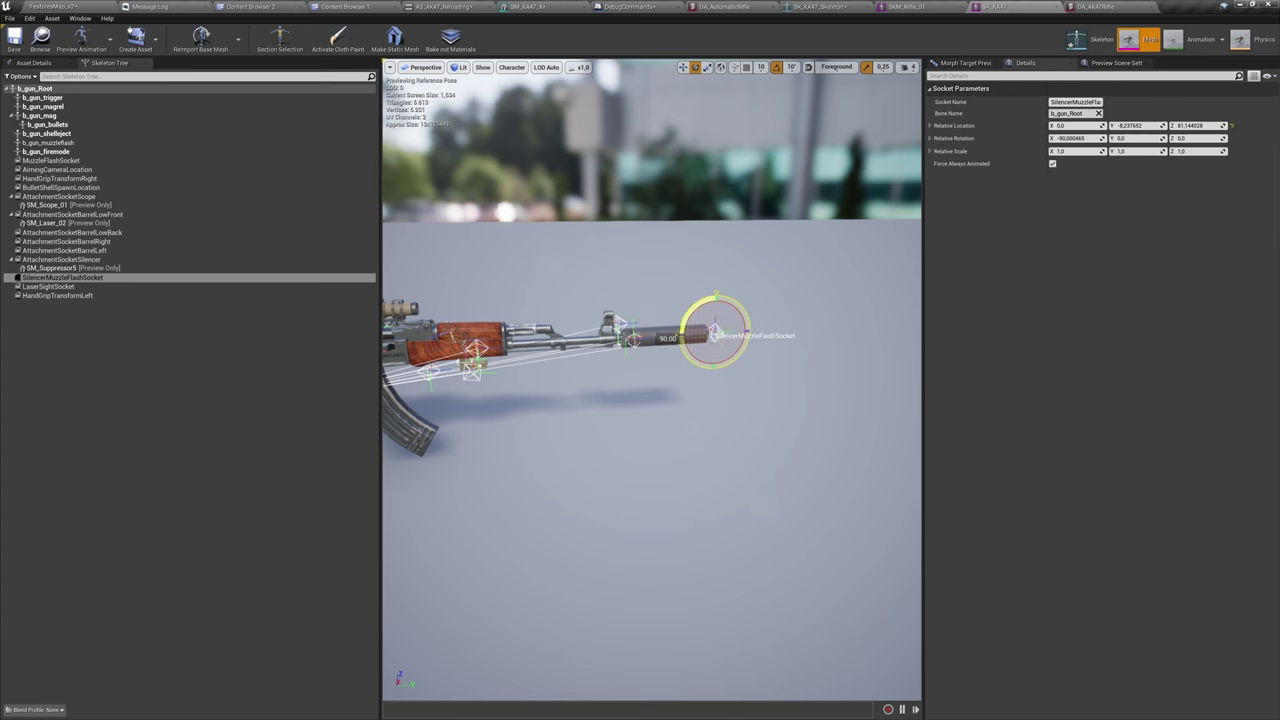
{"action": "left_click", "coordinate": [15, 40]}
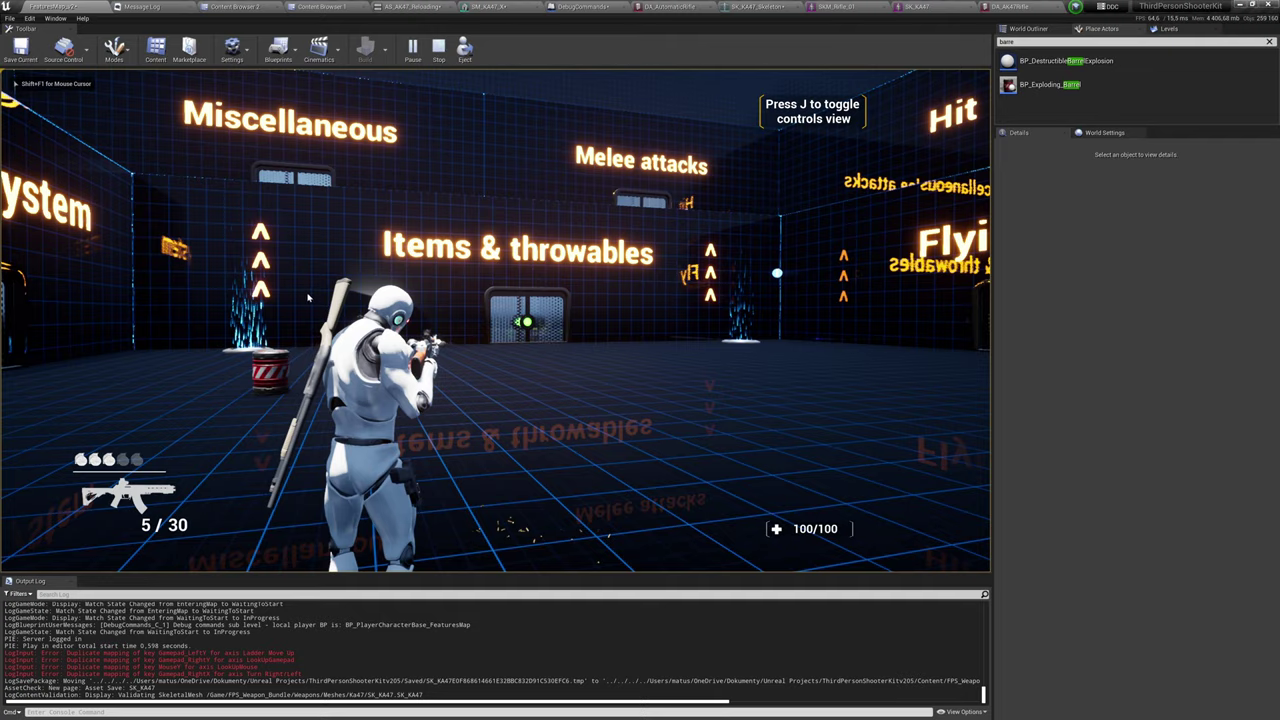
Restart the play session and fire the aimed AK-47 to check the silencer's muzzle flash direction.
{"action": "key", "text": "Escape"}
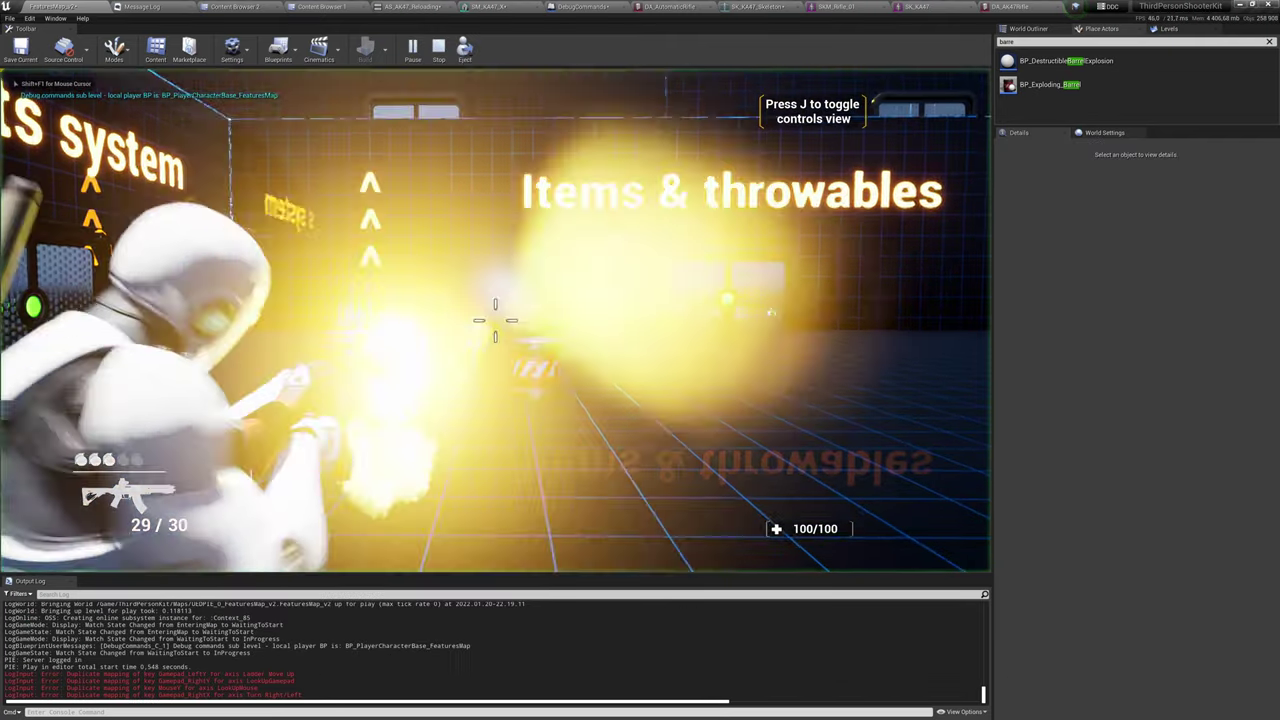
{"action": "left_click", "coordinate": [495, 318]}
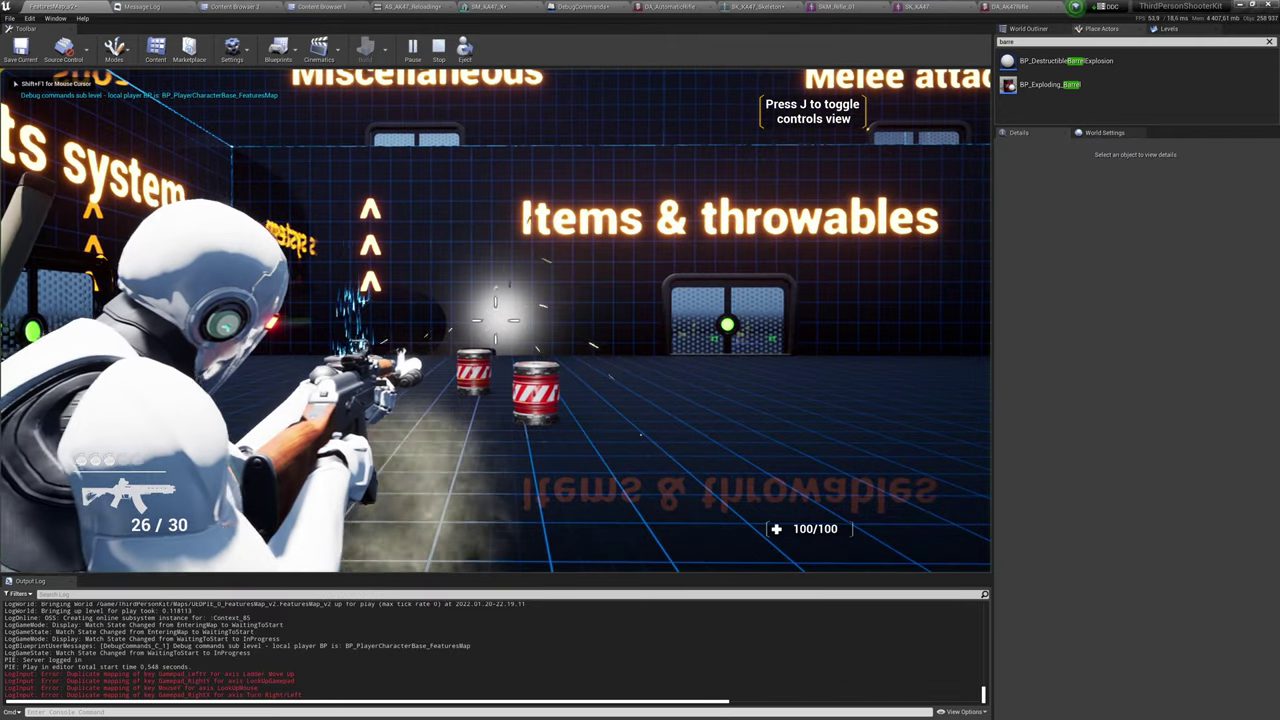
{"action": "key", "text": "super"}
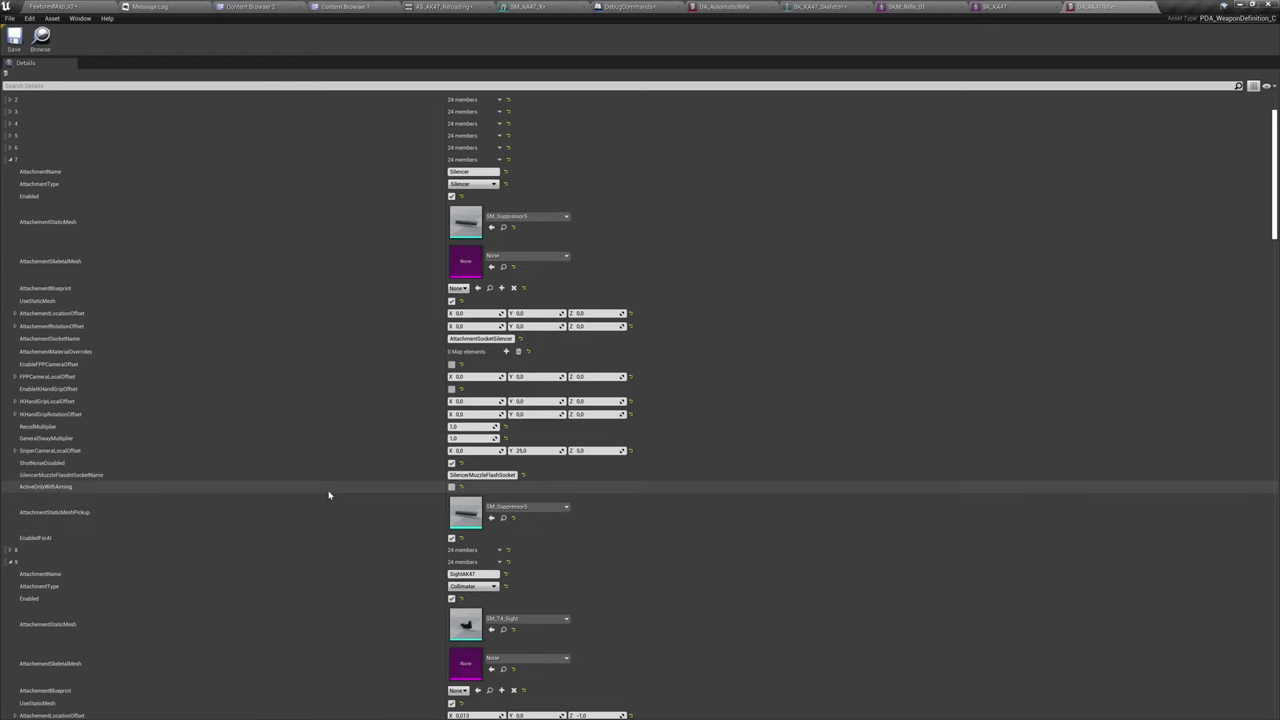
Filter the DA_AK47Rifle details for "muzz", expand the Muzzle Flash Particle Local Transform, and save the asset.
{"action": "scroll", "coordinate": [328, 495], "scroll_direction": "down", "scroll_amount": 3}
{"action": "scroll", "coordinate": [320, 471], "scroll_direction": "up", "scroll_amount": 3}
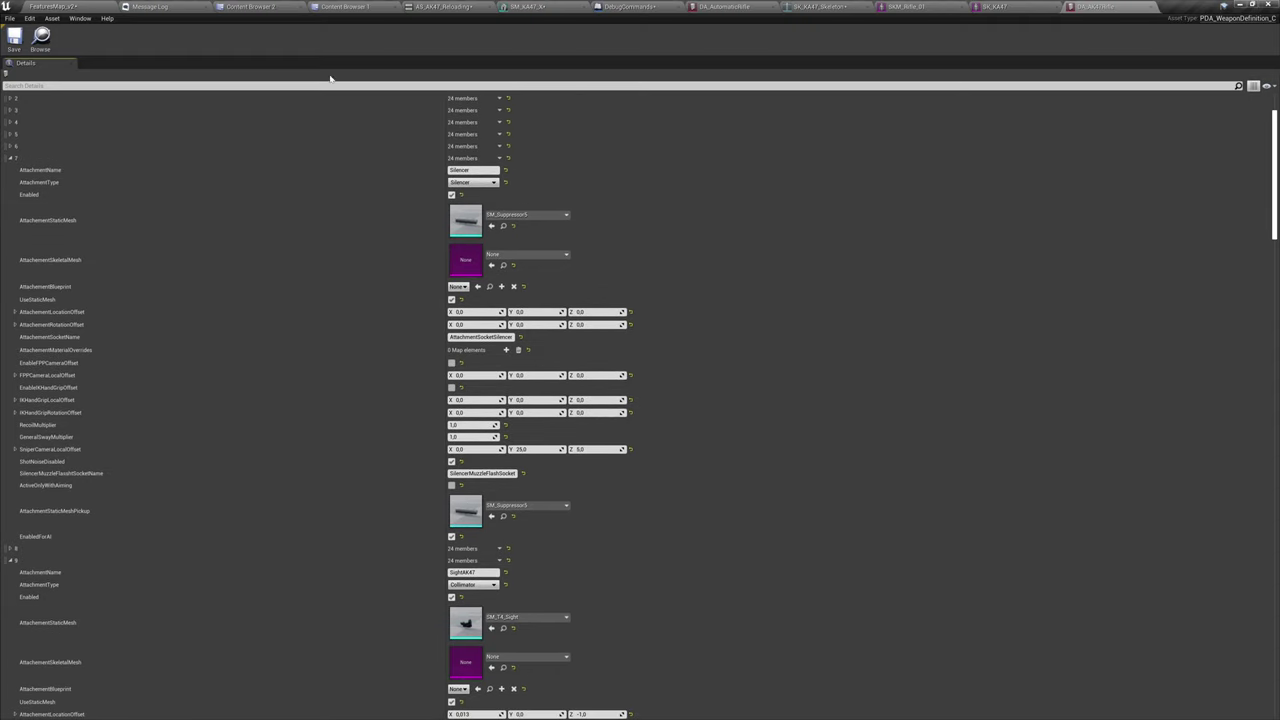
{"action": "type", "text": "uzz"}
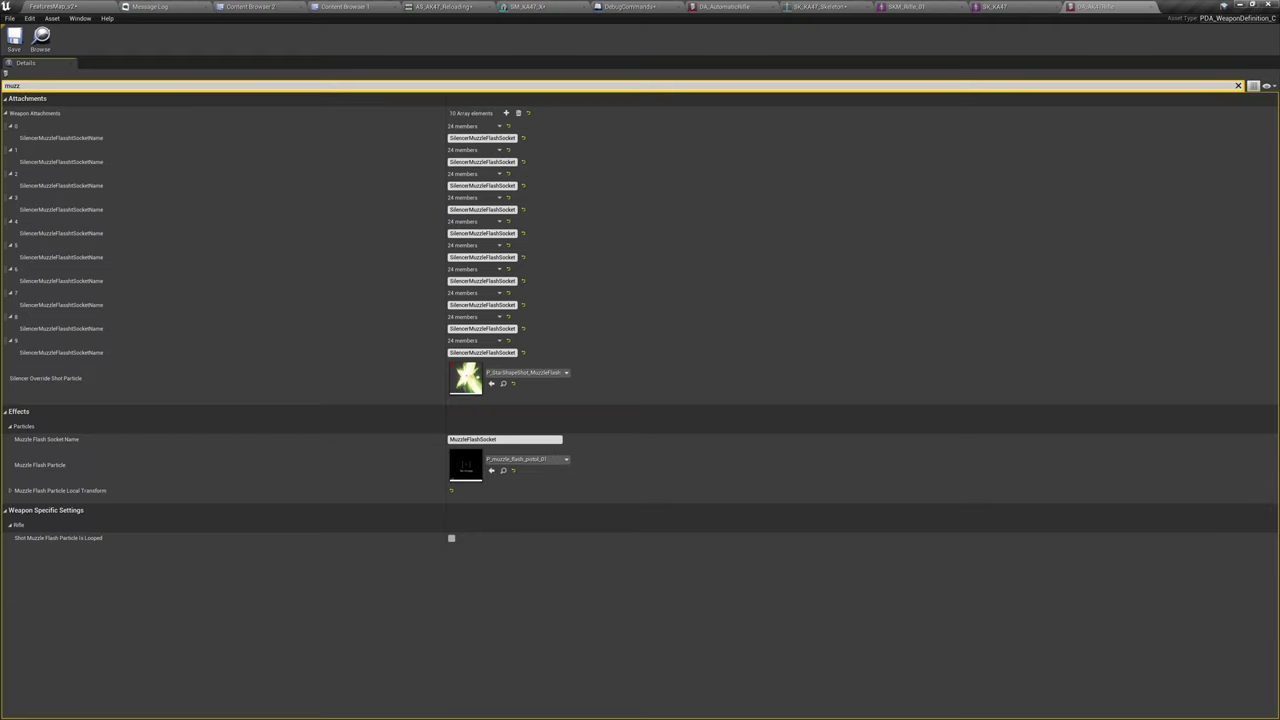
{"action": "left_click", "coordinate": [153, 492]}
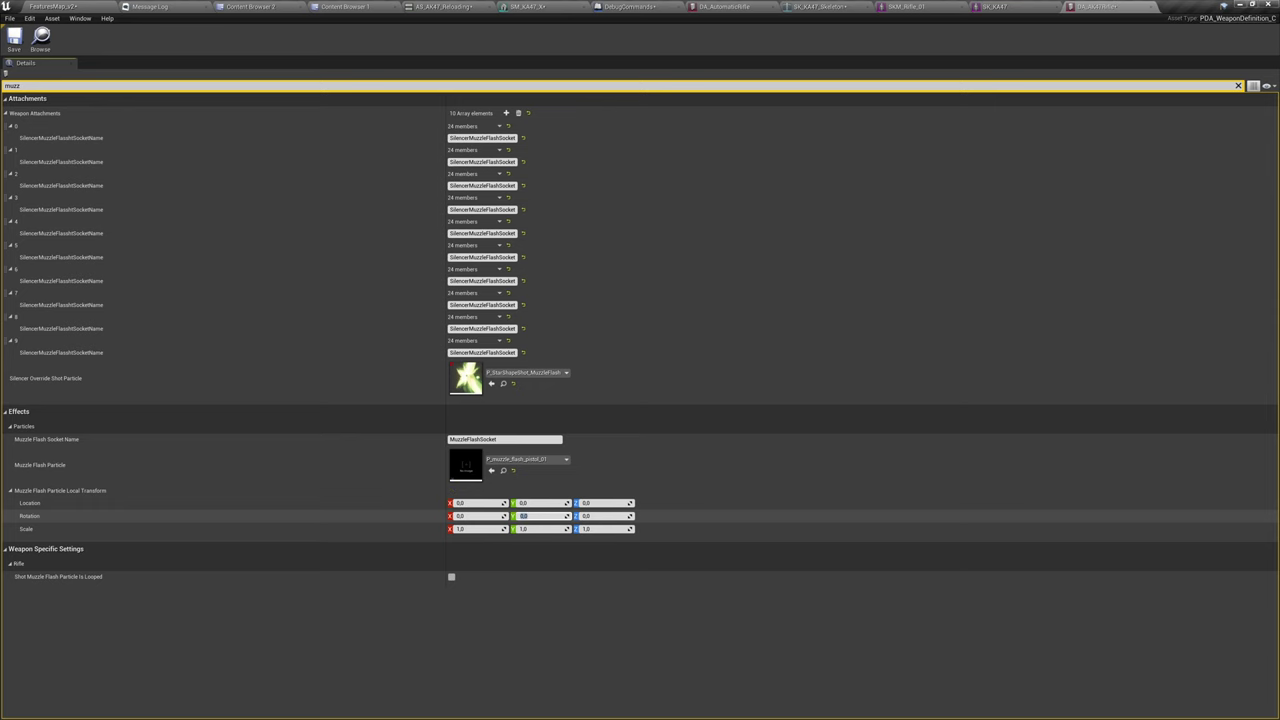
{"action": "left_click", "coordinate": [622, 594]}
{"action": "key", "text": "ctrl+s"}
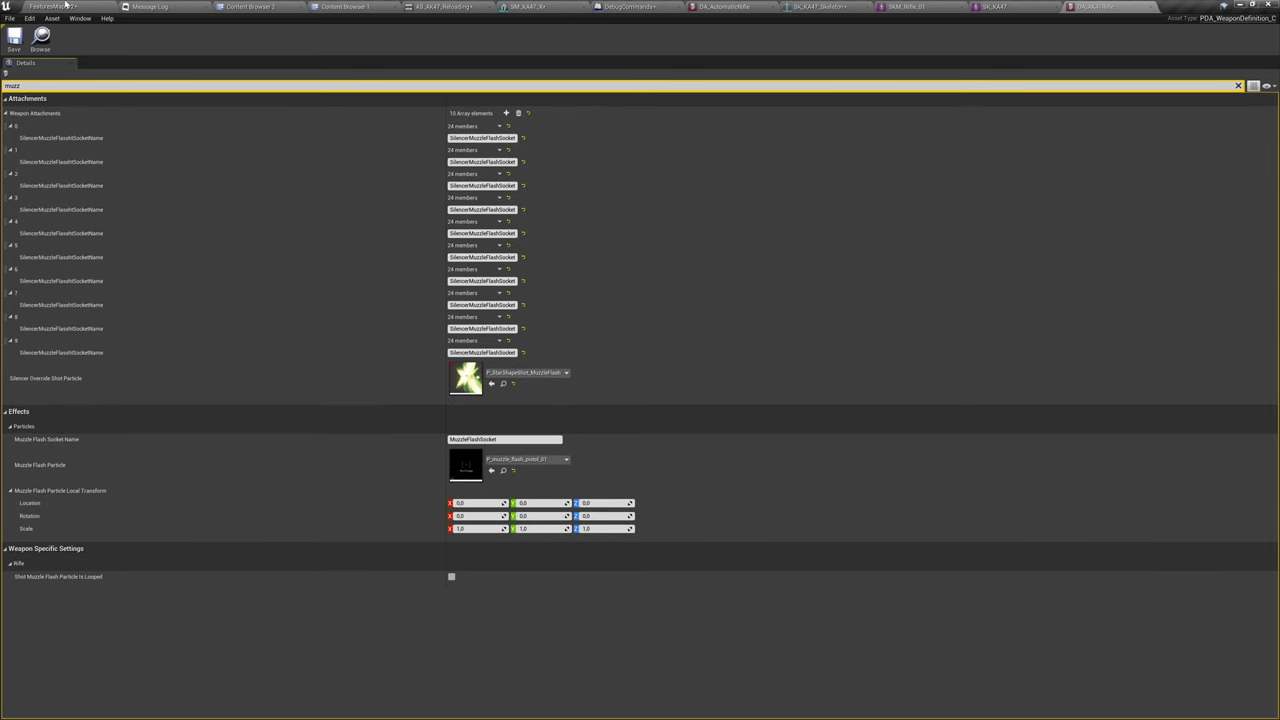
Return to the running level, fire the AK-47 again to check its muzzle flash, and stop the session.
{"action": "left_click", "coordinate": [65, 5]}
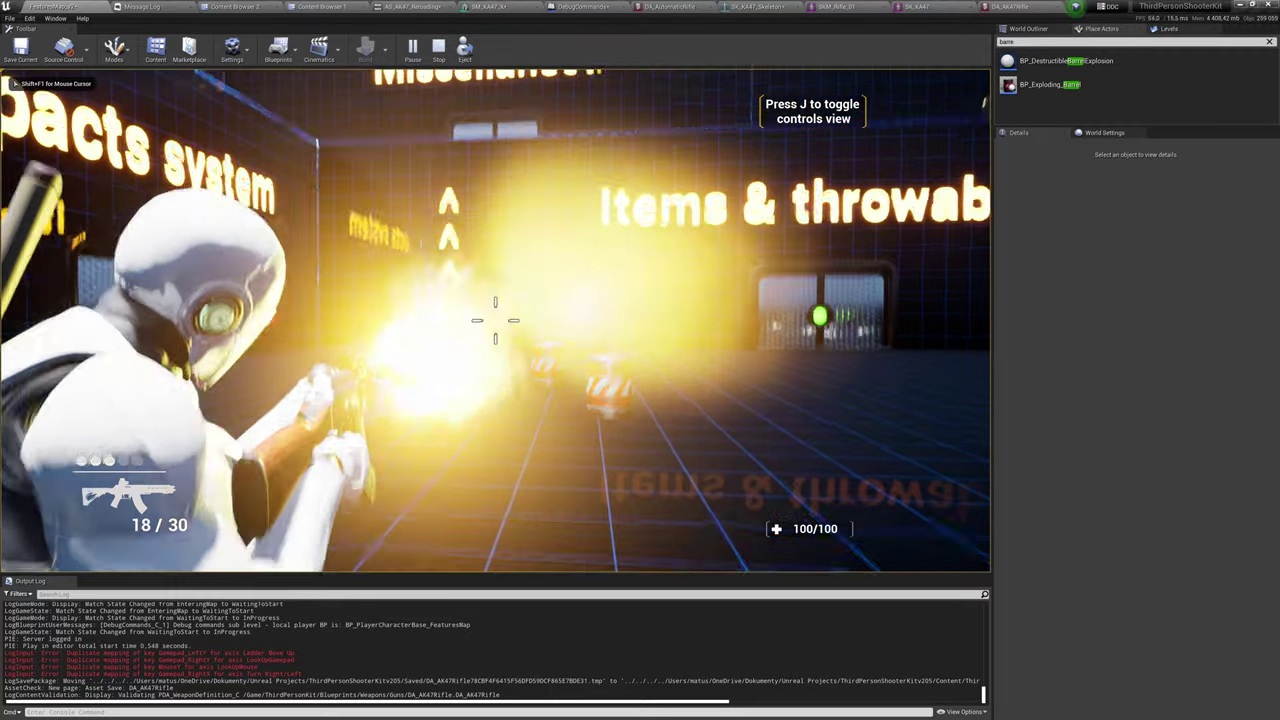
{"action": "left_click", "coordinate": [495, 320]}
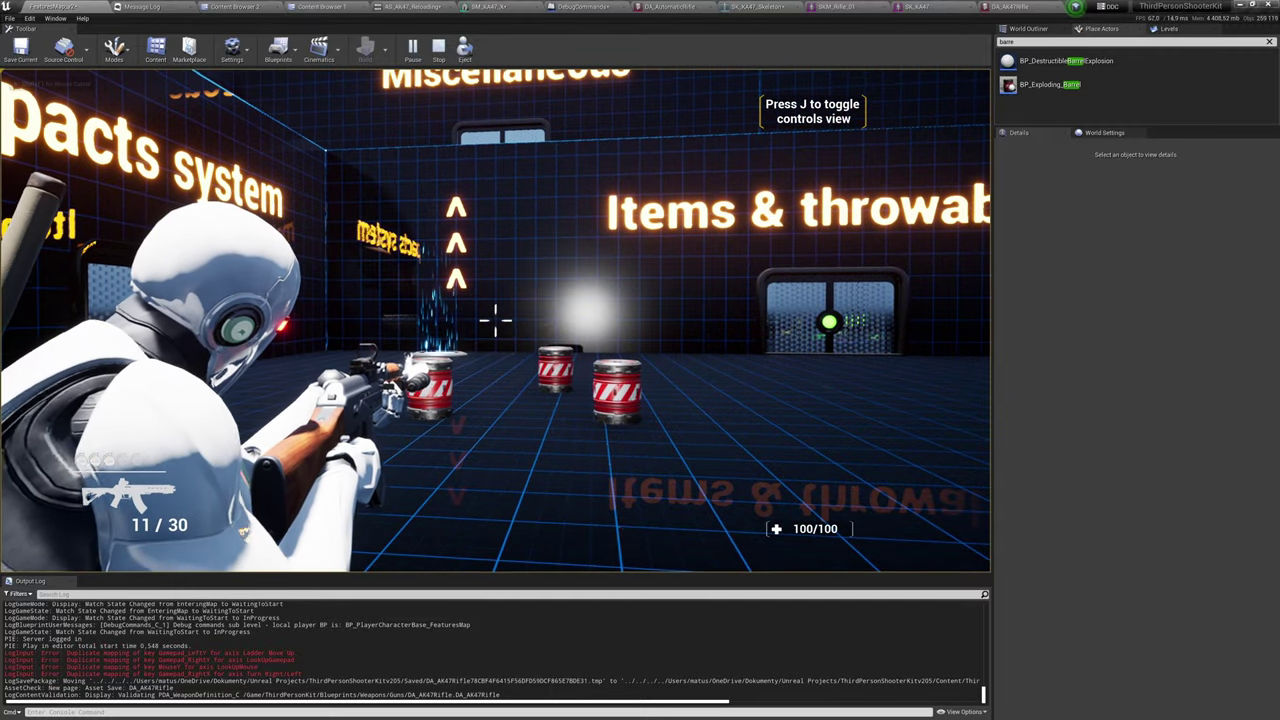
{"action": "key", "text": "Escape"}
Find the attachment settings in DA_AK47Rifle, clear the details filter, disable the Flashlight attachment, and save the asset.
{"action": "left_click", "coordinate": [1009, 6]}
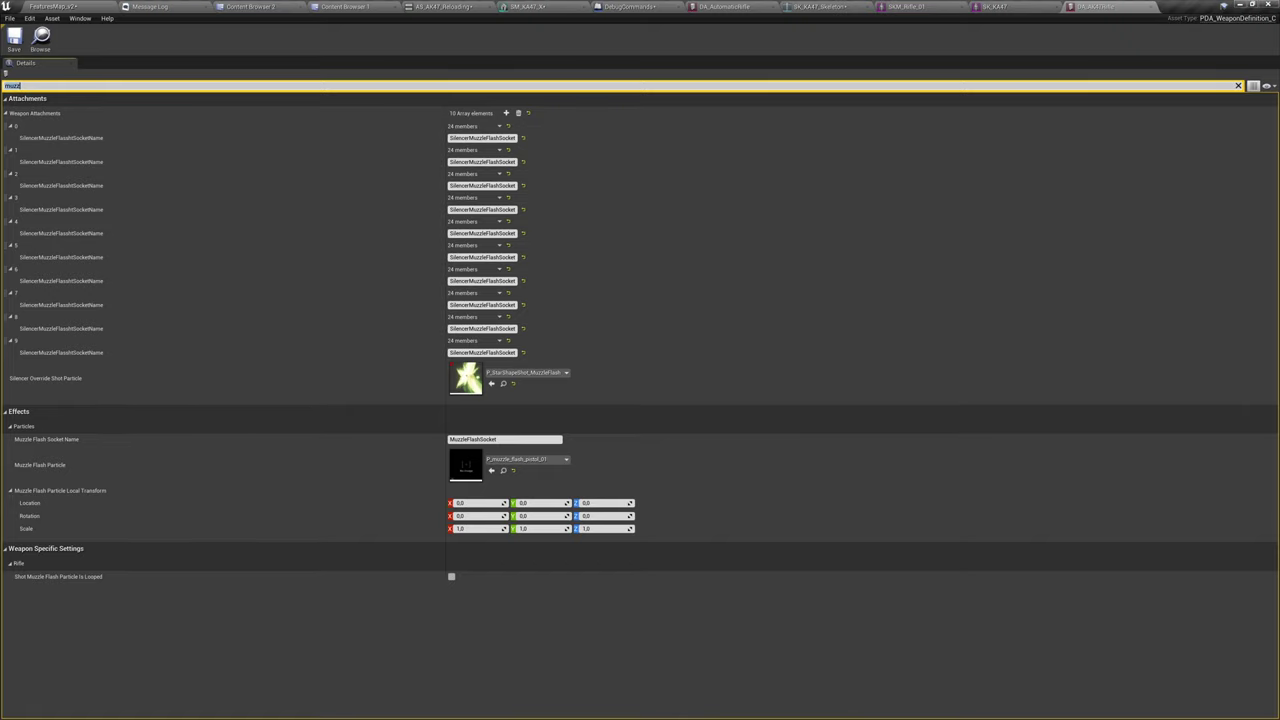
{"action": "type", "text": "att"}
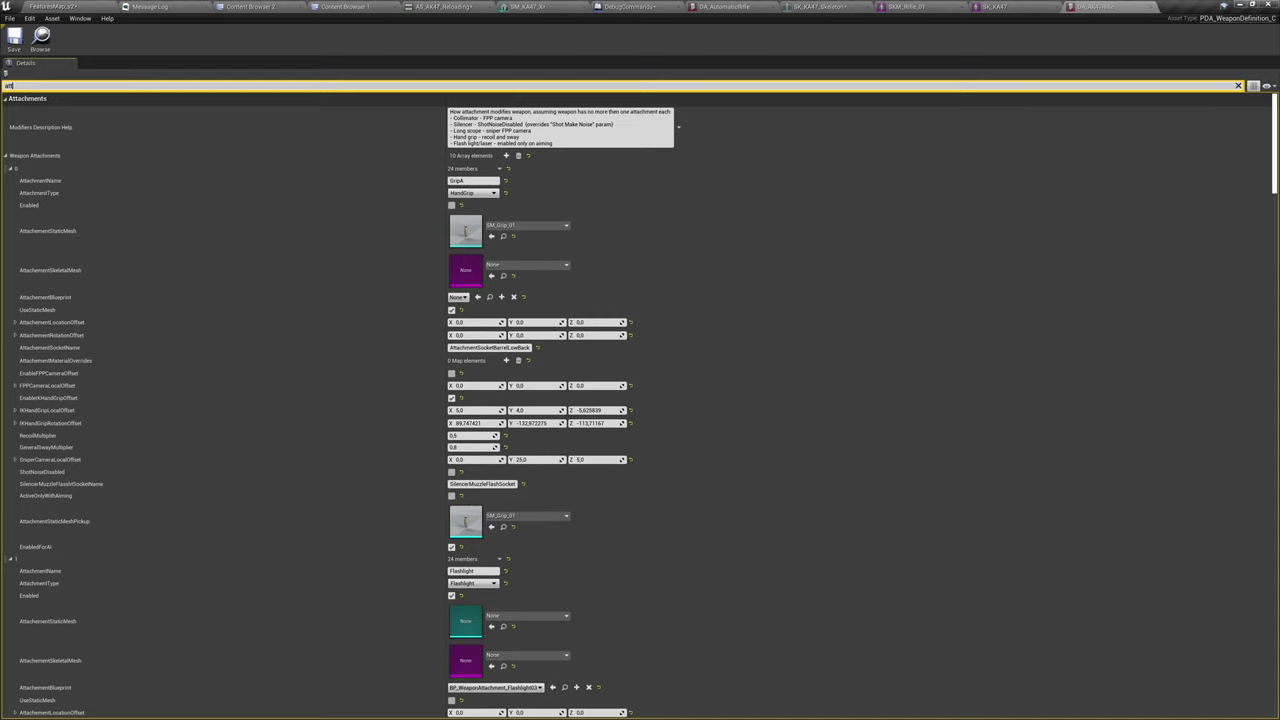
{"action": "left_click", "coordinate": [1239, 86]}
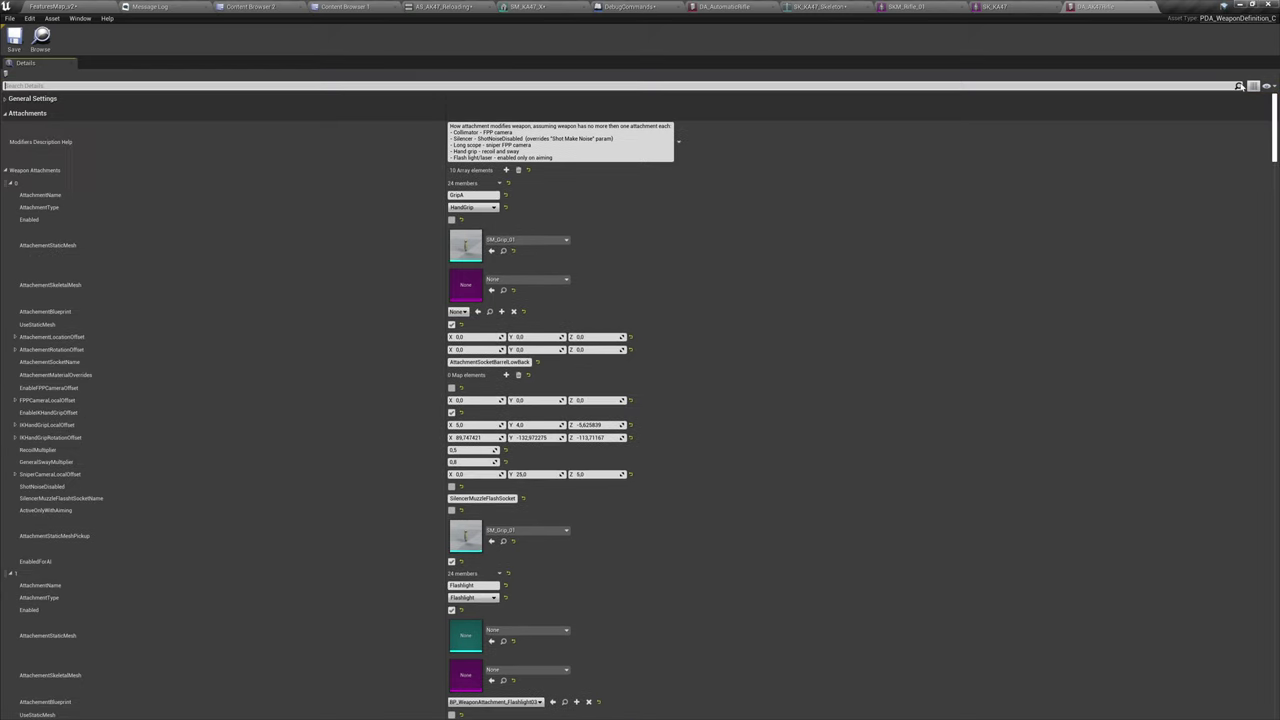
{"action": "left_click", "coordinate": [273, 183]}
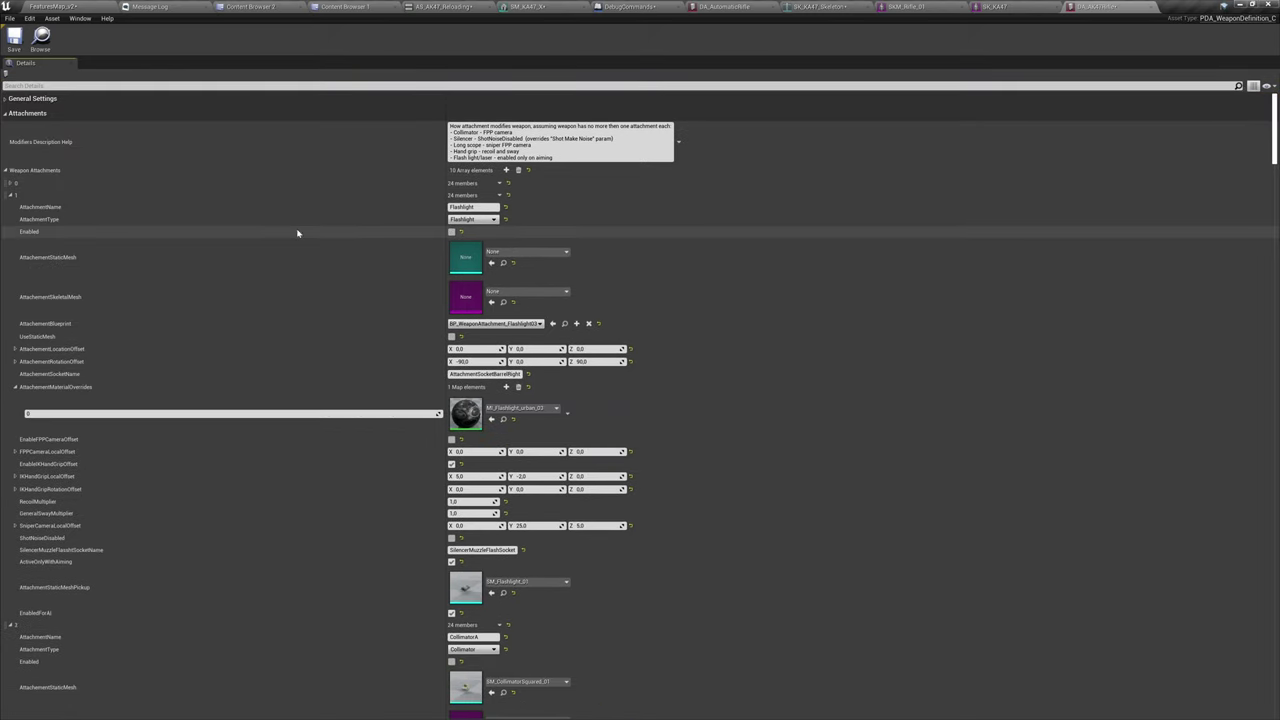
{"action": "left_click", "coordinate": [14, 40]}
Play FeaturesMap_v2 again, test the silenced AK-47 without its flashlight by firing and aiming, and stop the session.
{"action": "left_click", "coordinate": [100, 6]}
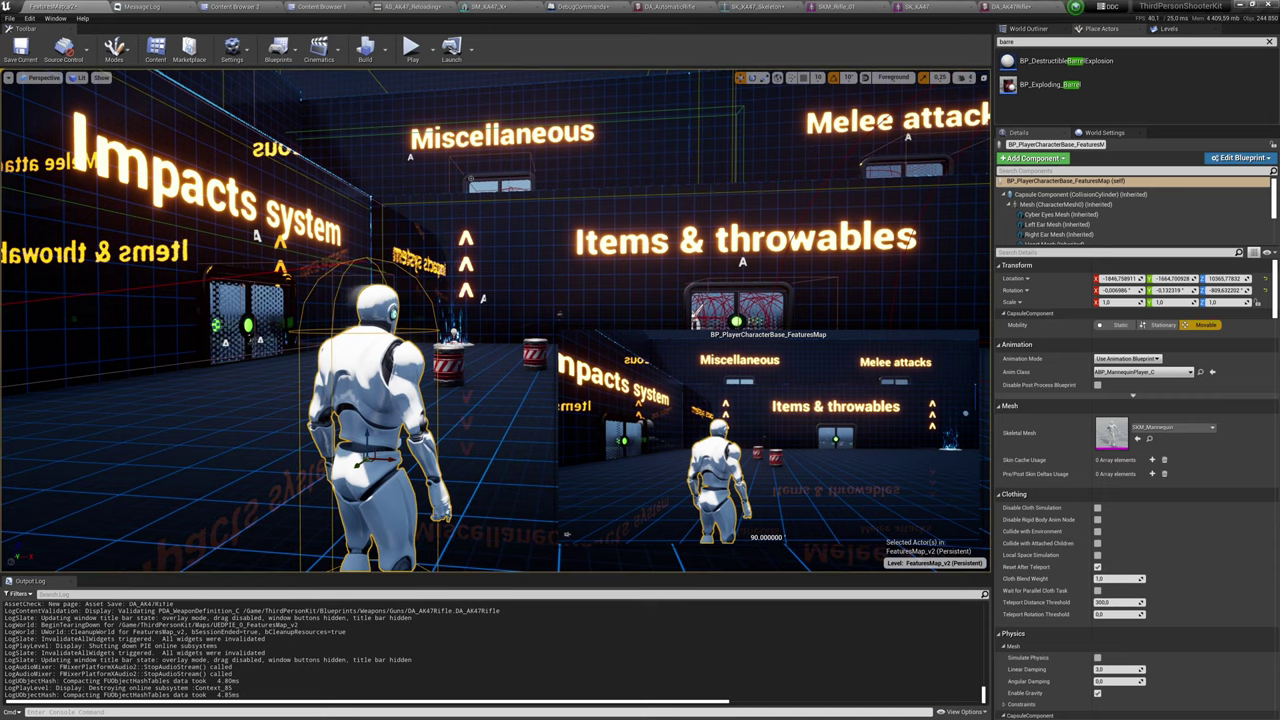
{"action": "key", "text": "alt+p"}
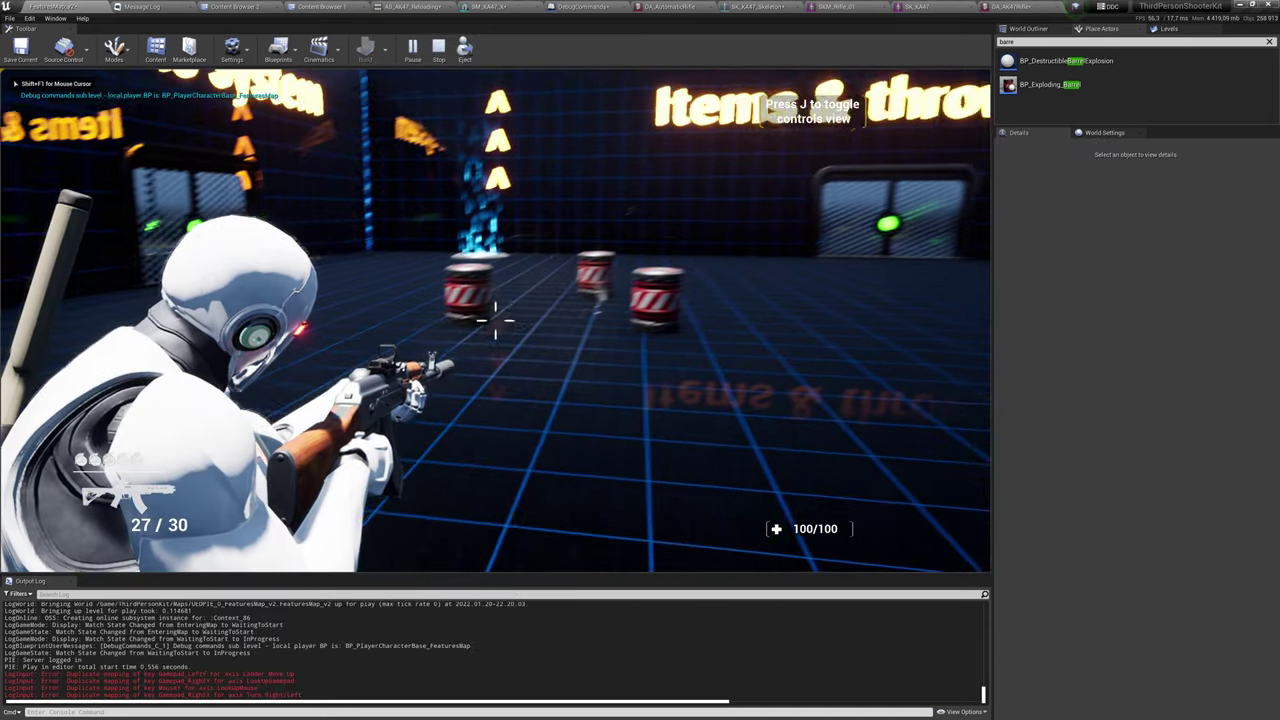
{"action": "left_click", "coordinate": [495, 320]}
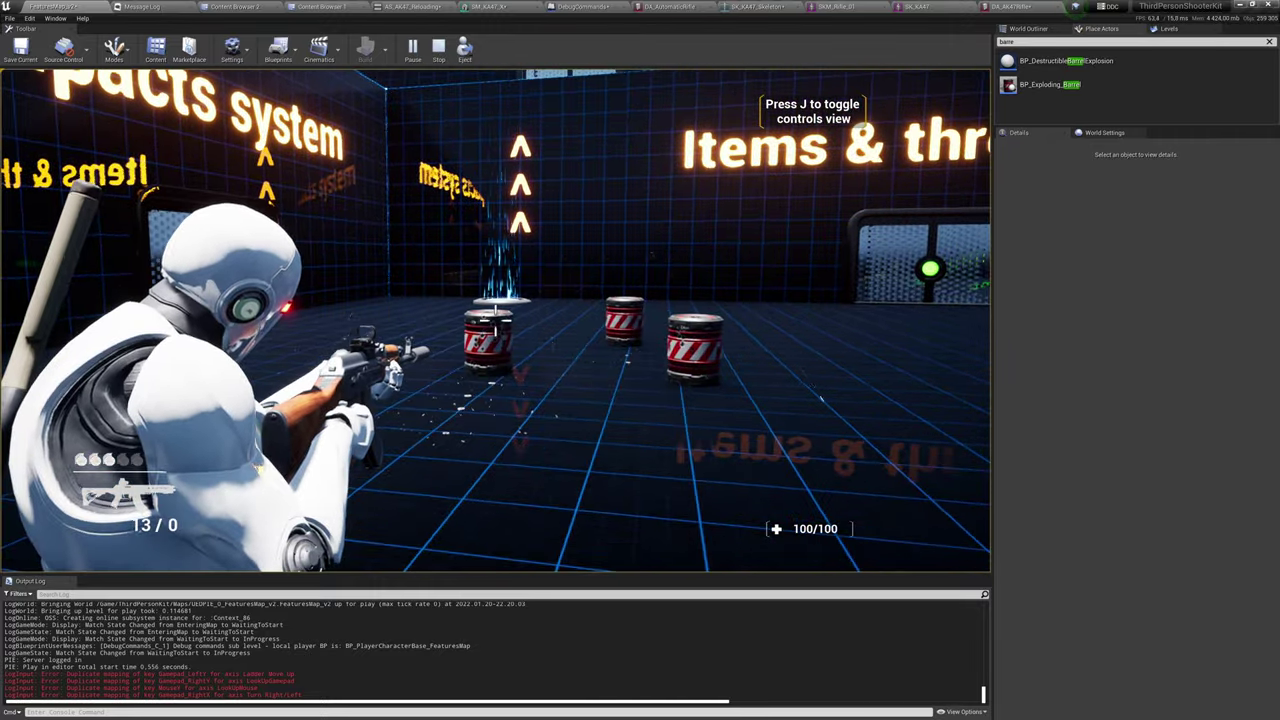
{"action": "right_click", "coordinate": [495, 320]}
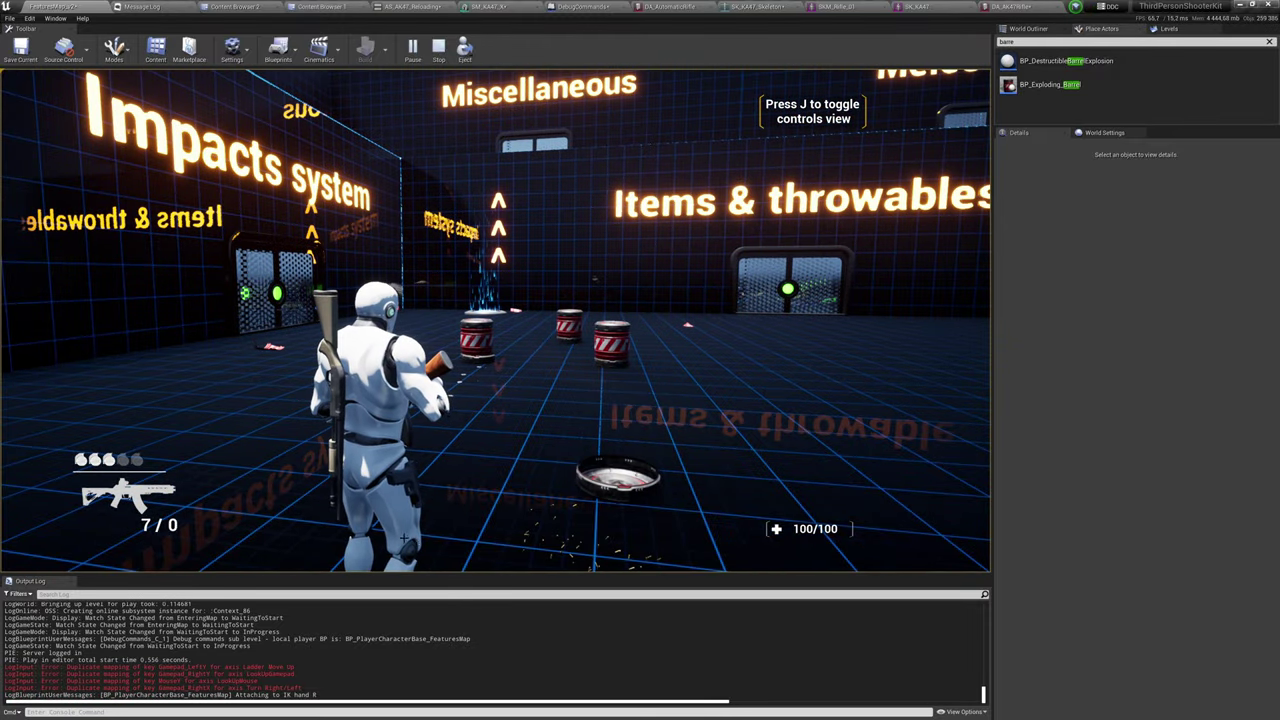
{"action": "key", "text": "Escape"}
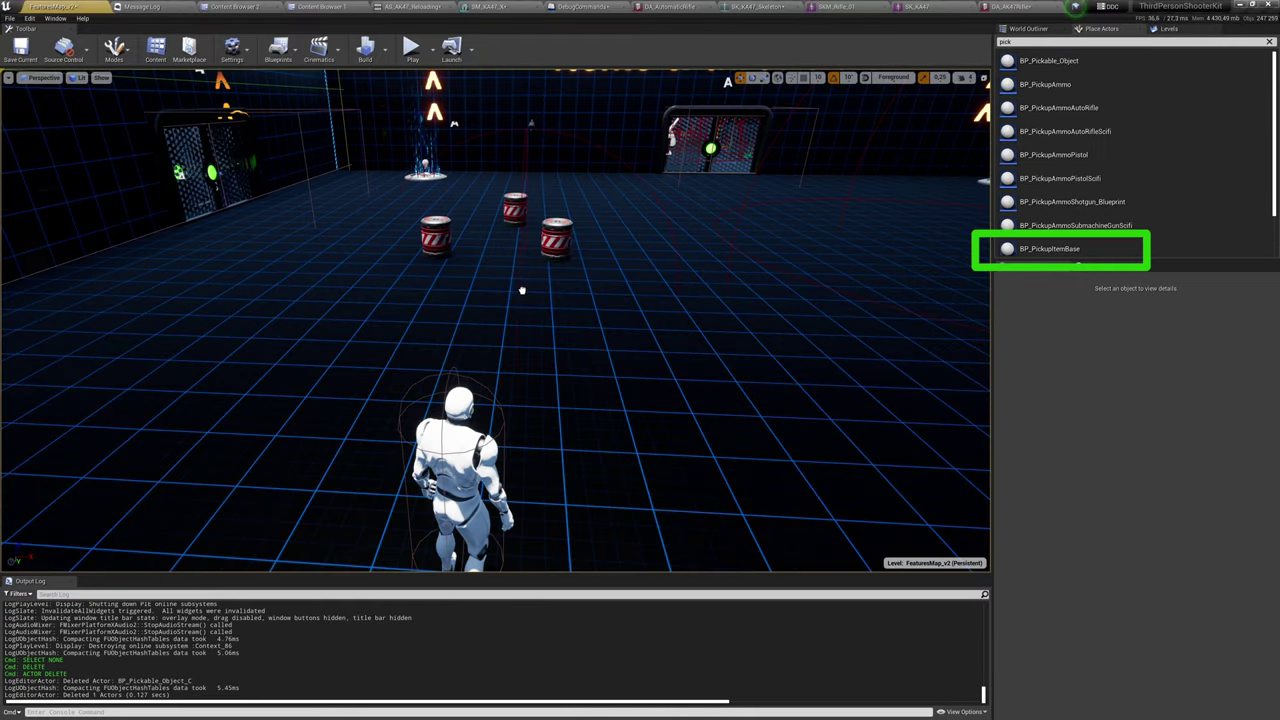
Place a BP_PickupItemBase on the floor in front of the character and assign DA_AK47Rifle as its Weapon Data Asset.
{"action": "left_click", "coordinate": [483, 348]}
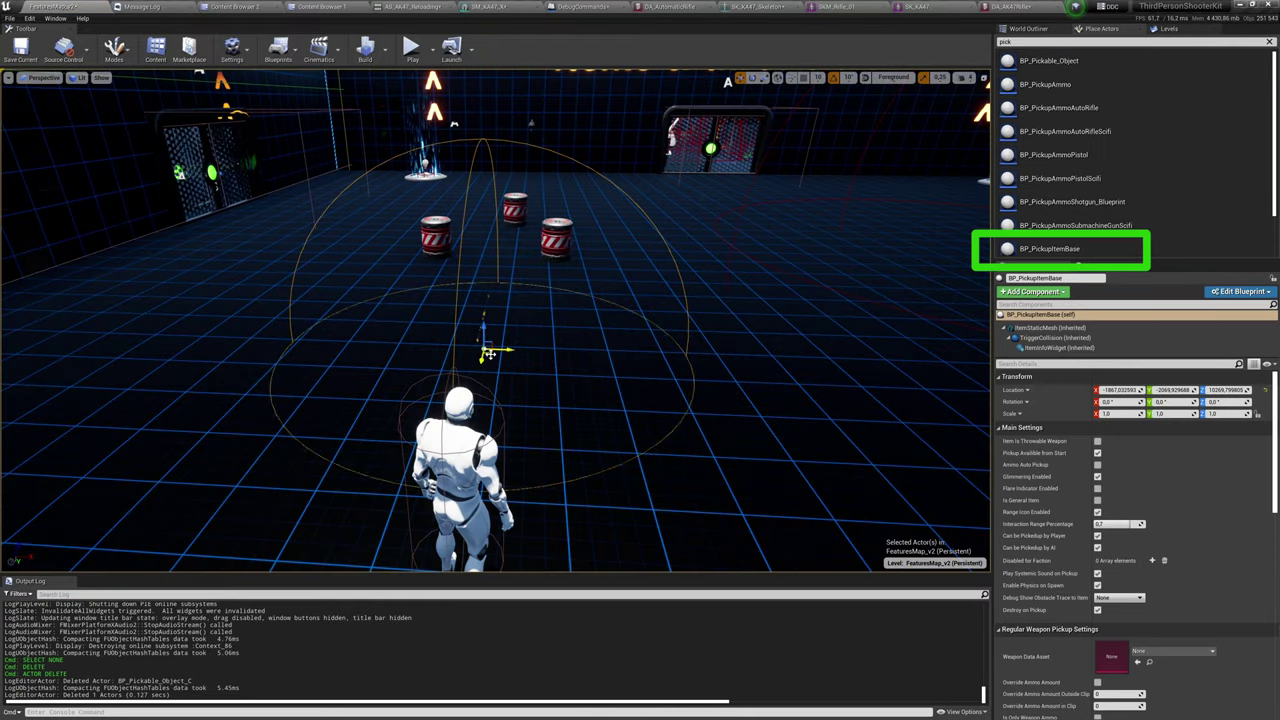
{"action": "key", "text": "f"}
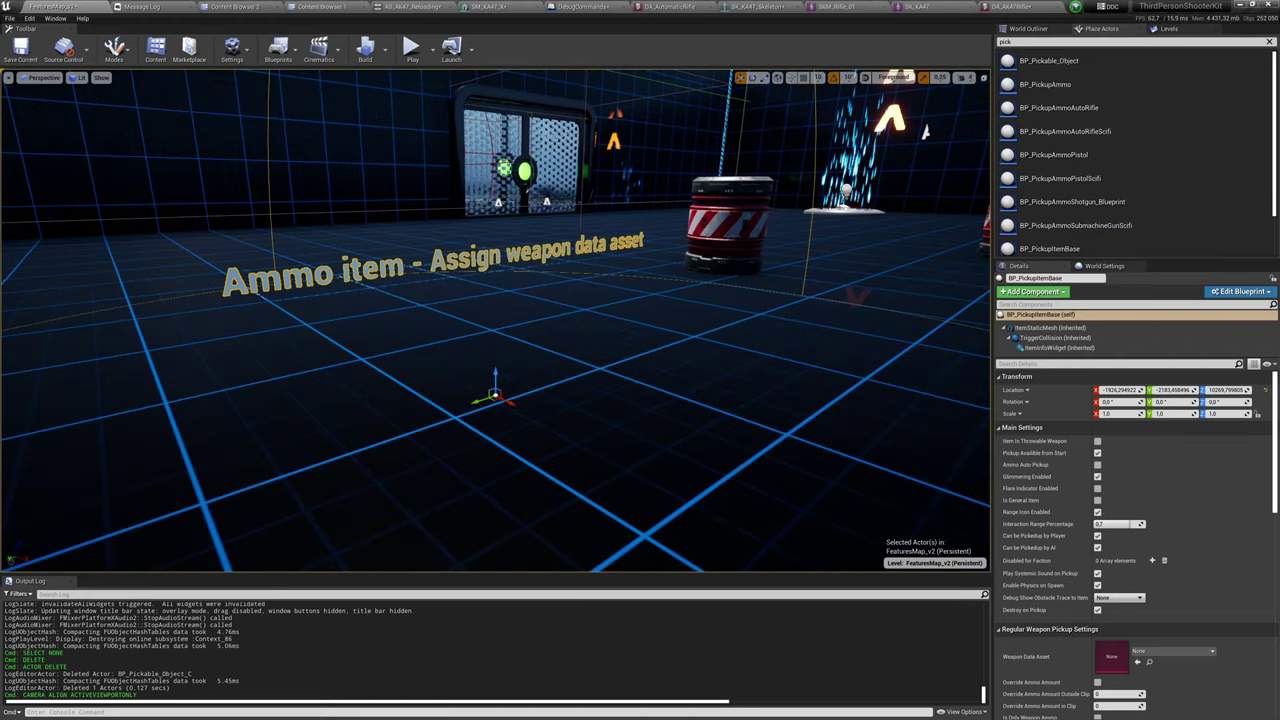
{"action": "left_click_drag", "start_coordinate": [507, 337], "coordinate": [419, 345], "text": "alt"}
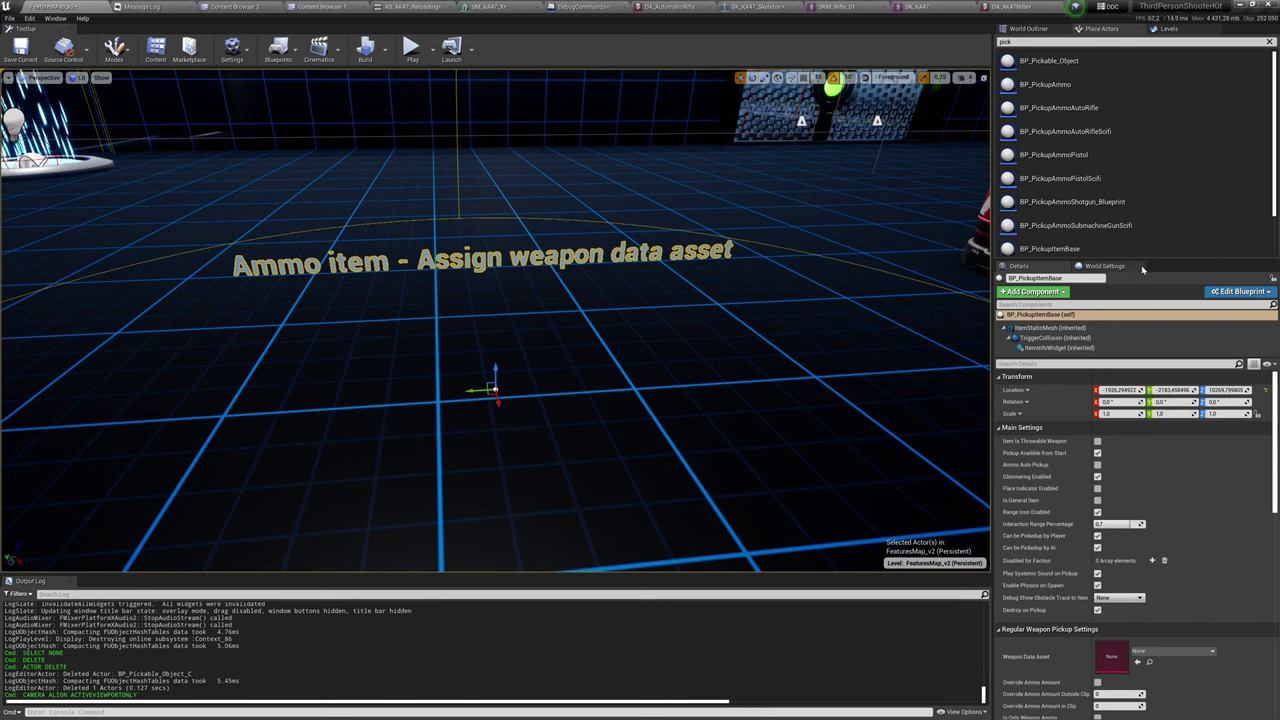
{"action": "left_click_drag", "start_coordinate": [1158, 259], "coordinate": [1184, 128]}
{"action": "left_click", "coordinate": [1268, 42]}
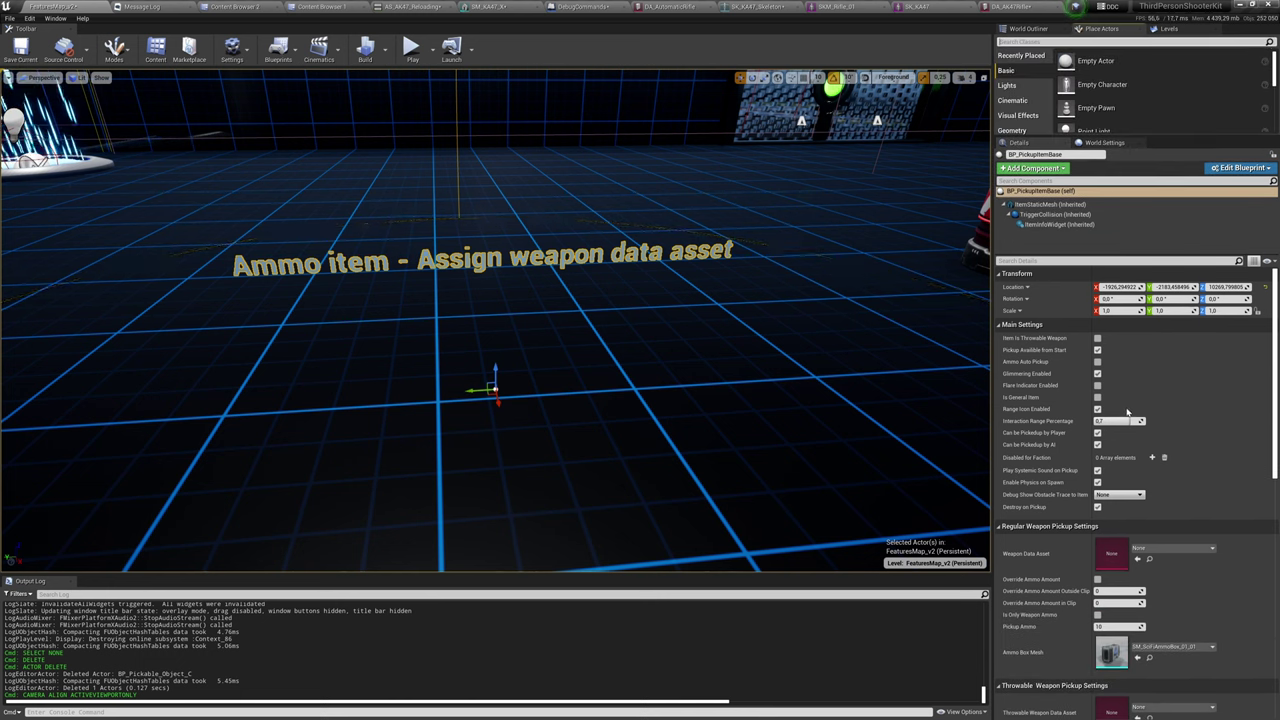
{"action": "left_click", "coordinate": [1172, 548]}
{"action": "left_click", "coordinate": [1178, 414]}
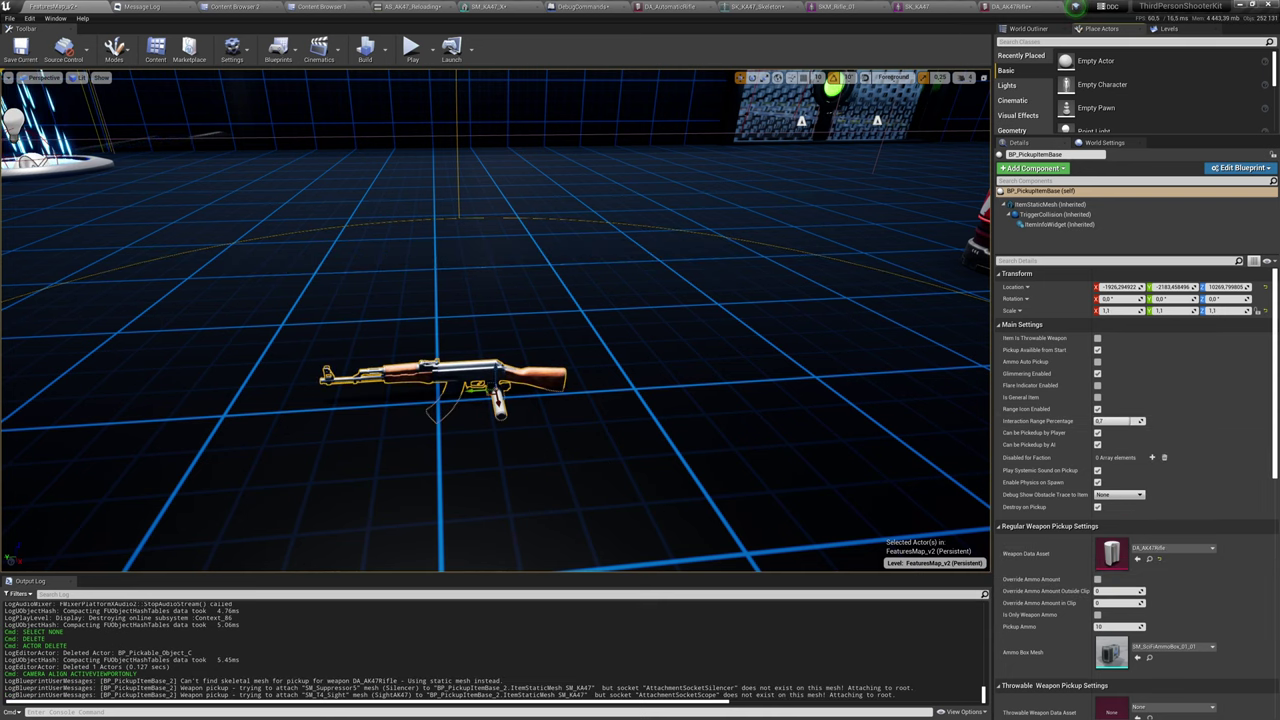
Raise the AK-47 pickup above the floor, rotate it about 90° around Y to lie on its side, and save the level.
{"action": "left_click_drag", "start_coordinate": [495, 360], "coordinate": [320, 360], "text": "alt"}
{"action": "key", "text": "f"}
{"action": "left_click_drag", "start_coordinate": [495, 360], "coordinate": [745, 360], "text": "alt"}
{"action": "left_click_drag", "start_coordinate": [587, 320], "coordinate": [230, 295]}
{"action": "key", "text": "e"}
{"action": "left_click_drag", "start_coordinate": [495, 320], "coordinate": [690, 415], "text": "alt"}
{"action": "left_click_drag", "start_coordinate": [430, 230], "coordinate": [672, 308], "text": "alt"}
{"action": "key", "text": "ctrl+s"}
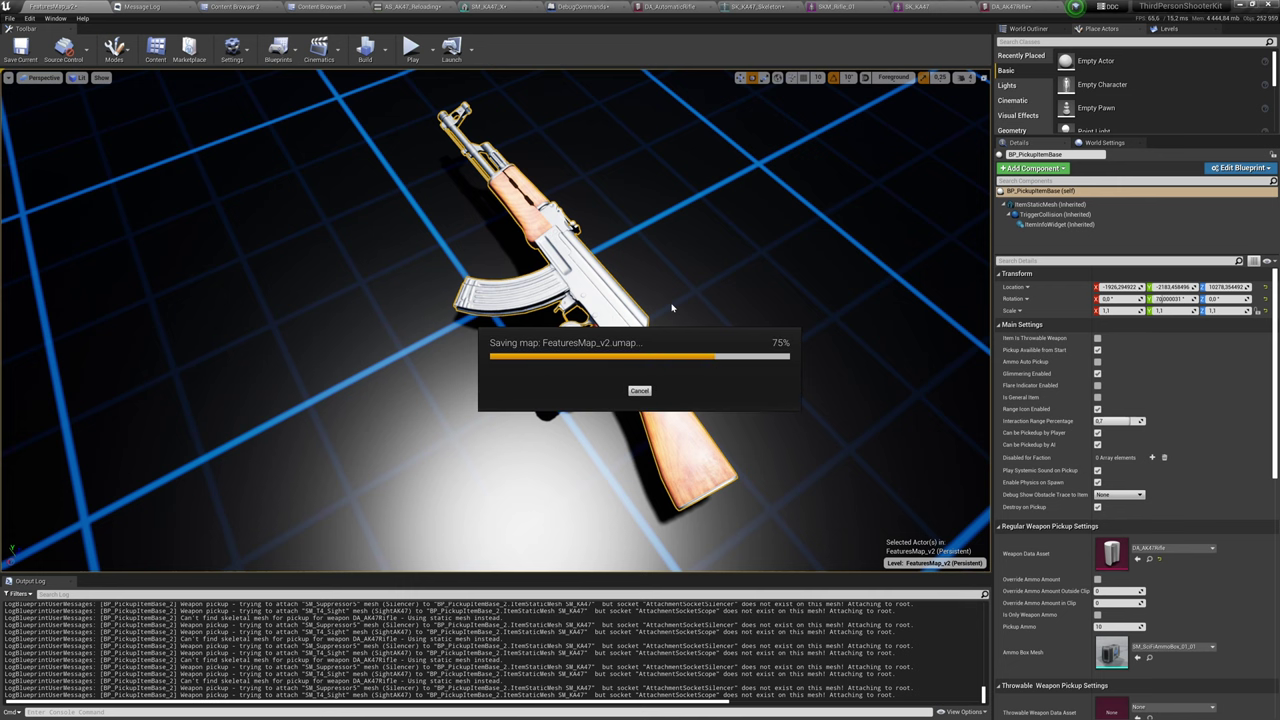
{"action": "left_click_drag", "start_coordinate": [672, 308], "coordinate": [646, 328], "text": "alt"}
{"action": "key", "text": "Escape"}
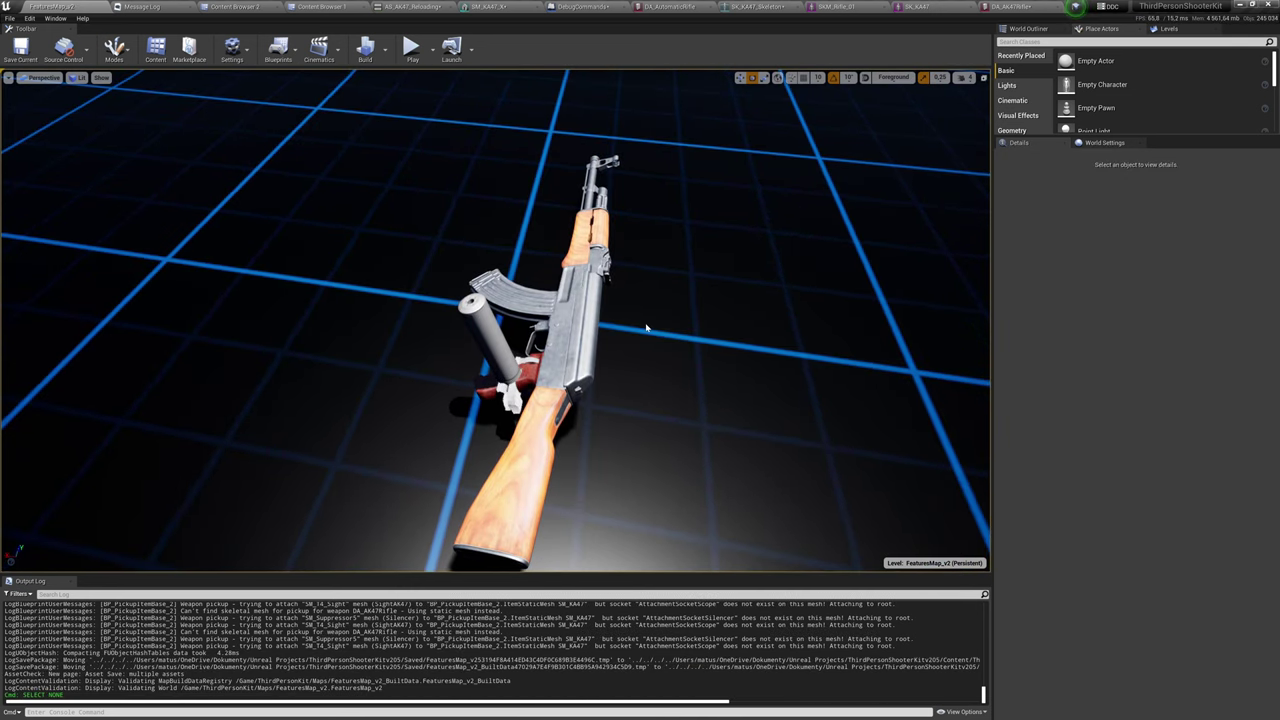
{"action": "left_click", "coordinate": [589, 314]}
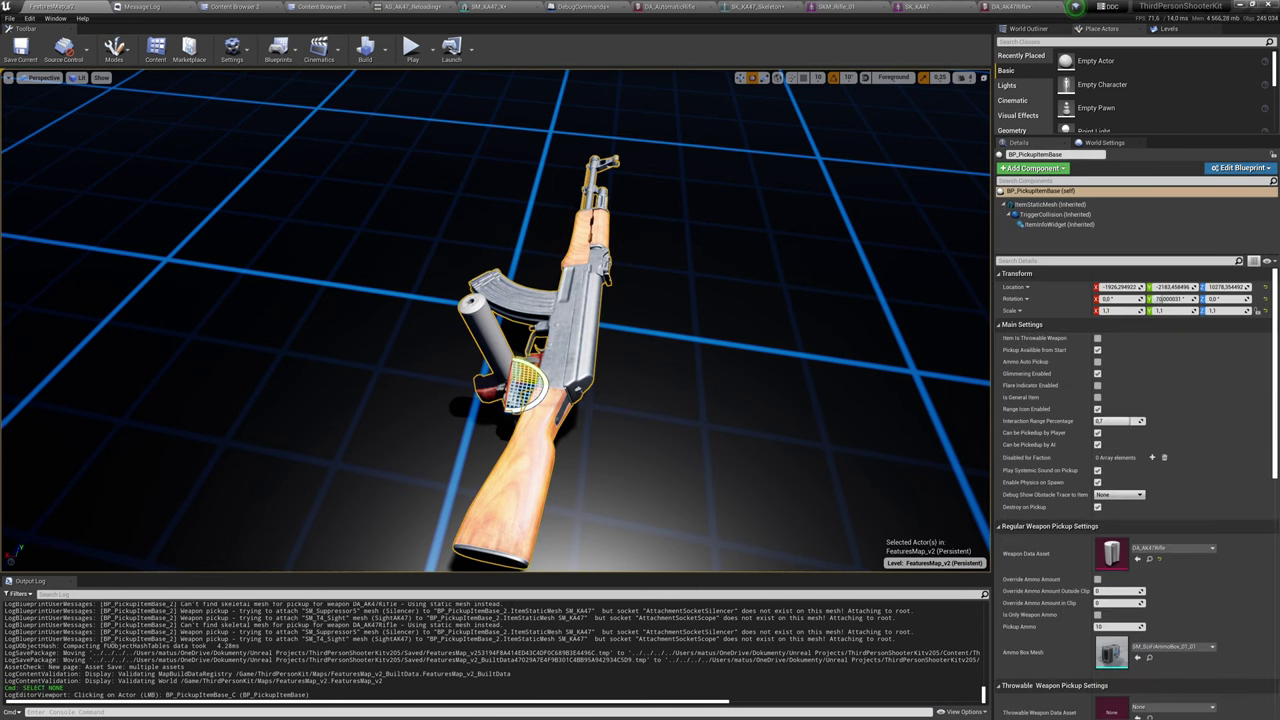
In DA_AK47Rifle's Mesh settings, copy the SK_KA47 Weapon Skeletal Mesh into Weapon Skeletal Mesh Pickup.
{"action": "left_click", "coordinate": [997, 8]}
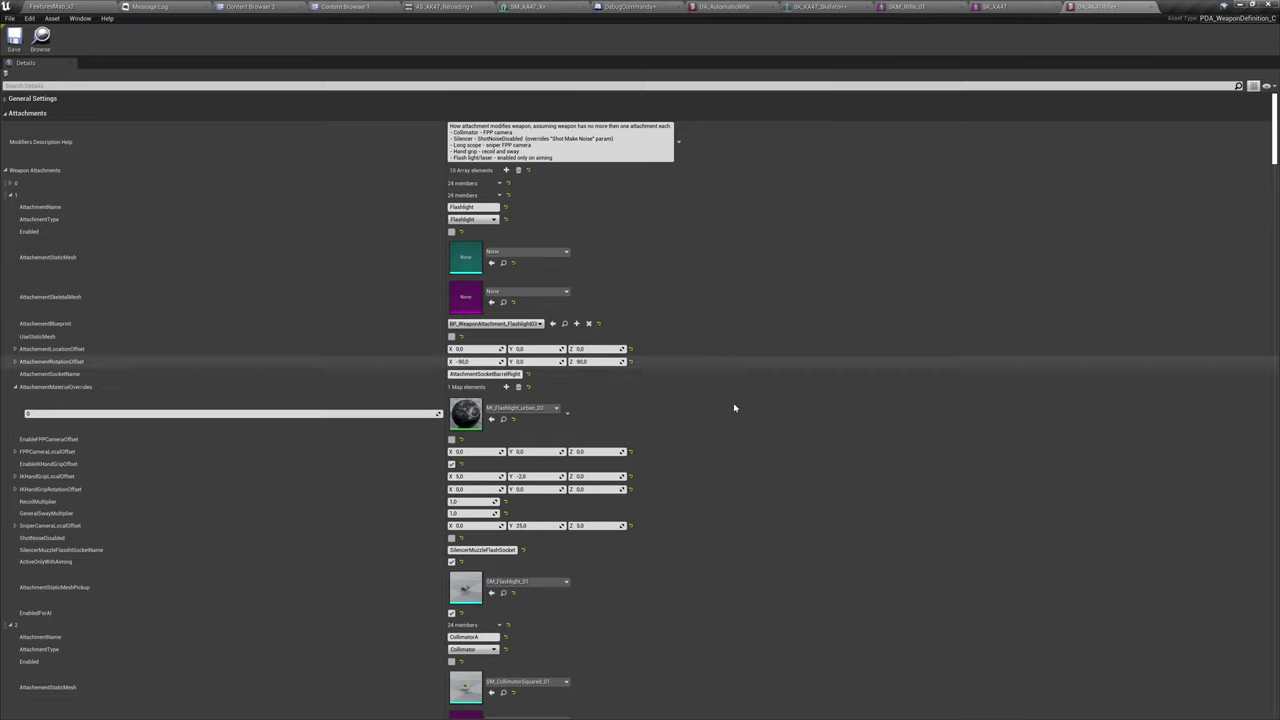
{"action": "scroll", "coordinate": [740, 400], "scroll_direction": "down", "scroll_amount": 3}
{"action": "scroll", "coordinate": [745, 380], "scroll_direction": "down", "scroll_amount": 6}
{"action": "scroll", "coordinate": [737, 340], "scroll_direction": "down", "scroll_amount": 7}
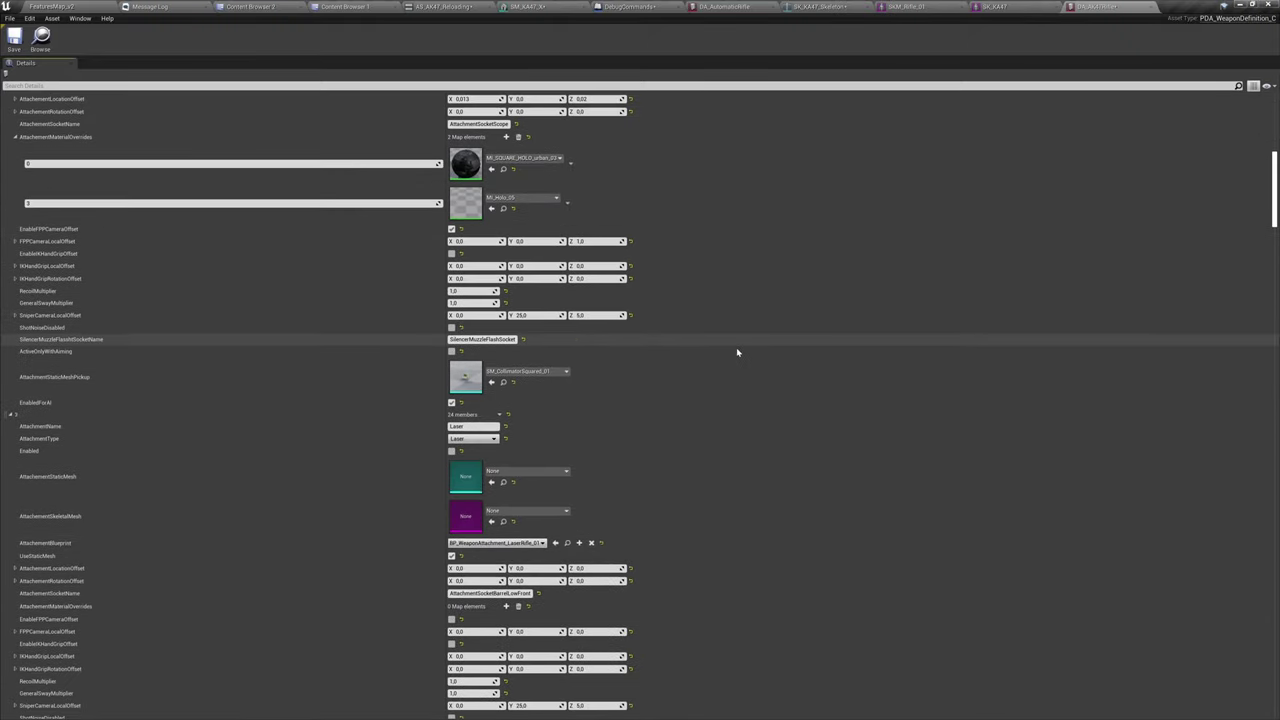
{"action": "scroll", "coordinate": [660, 303], "scroll_direction": "down", "scroll_amount": 20}
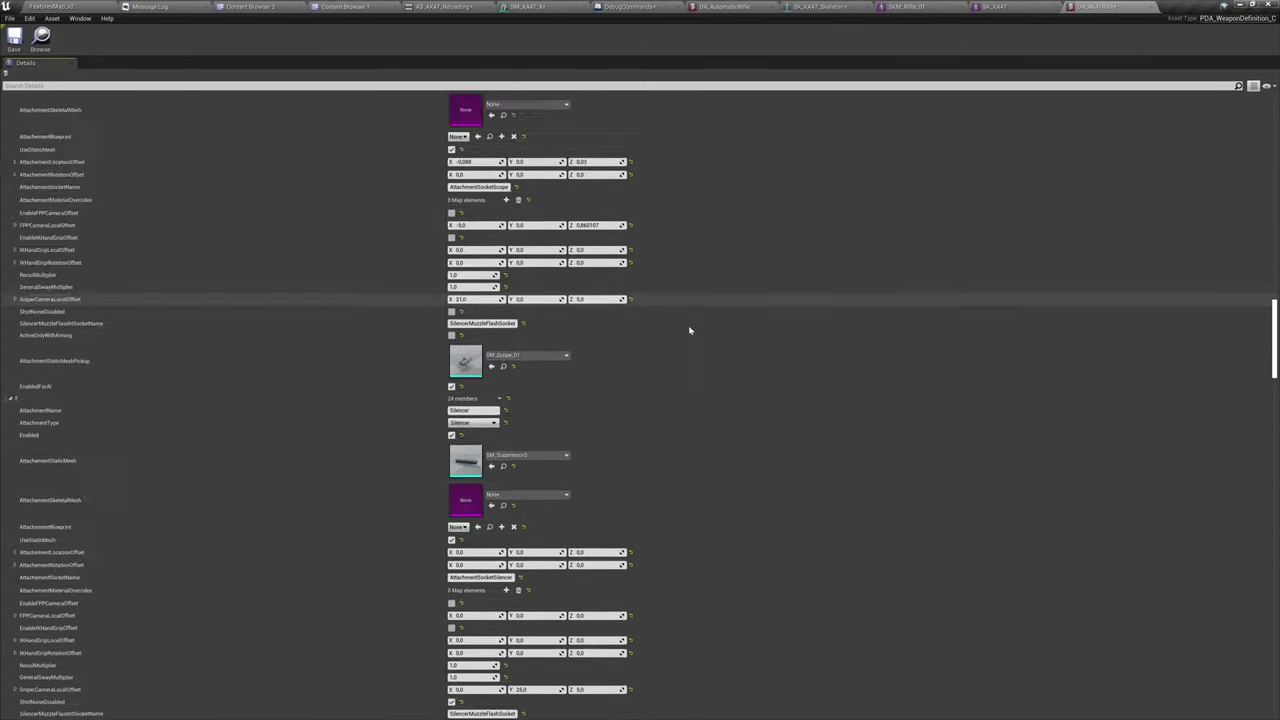
{"action": "scroll", "coordinate": [675, 427], "scroll_direction": "down", "scroll_amount": 4}
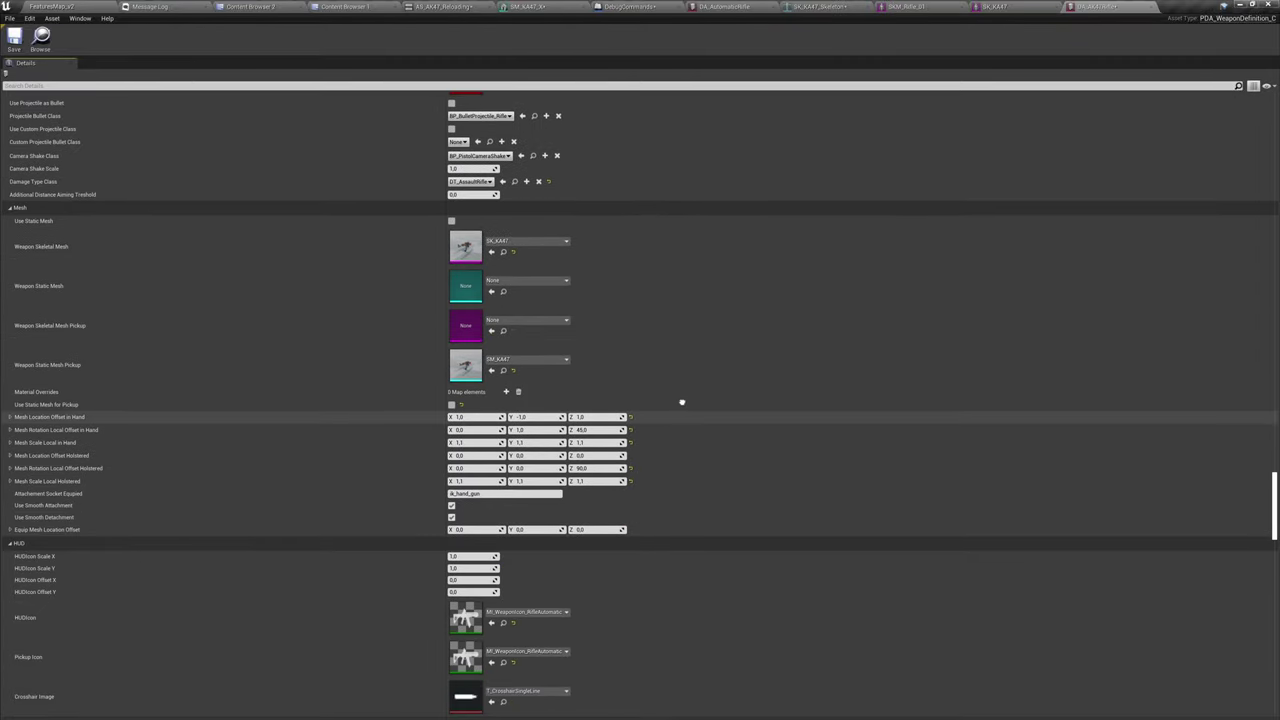
{"action": "right_click", "coordinate": [477, 246]}
{"action": "left_click", "coordinate": [492, 263]}
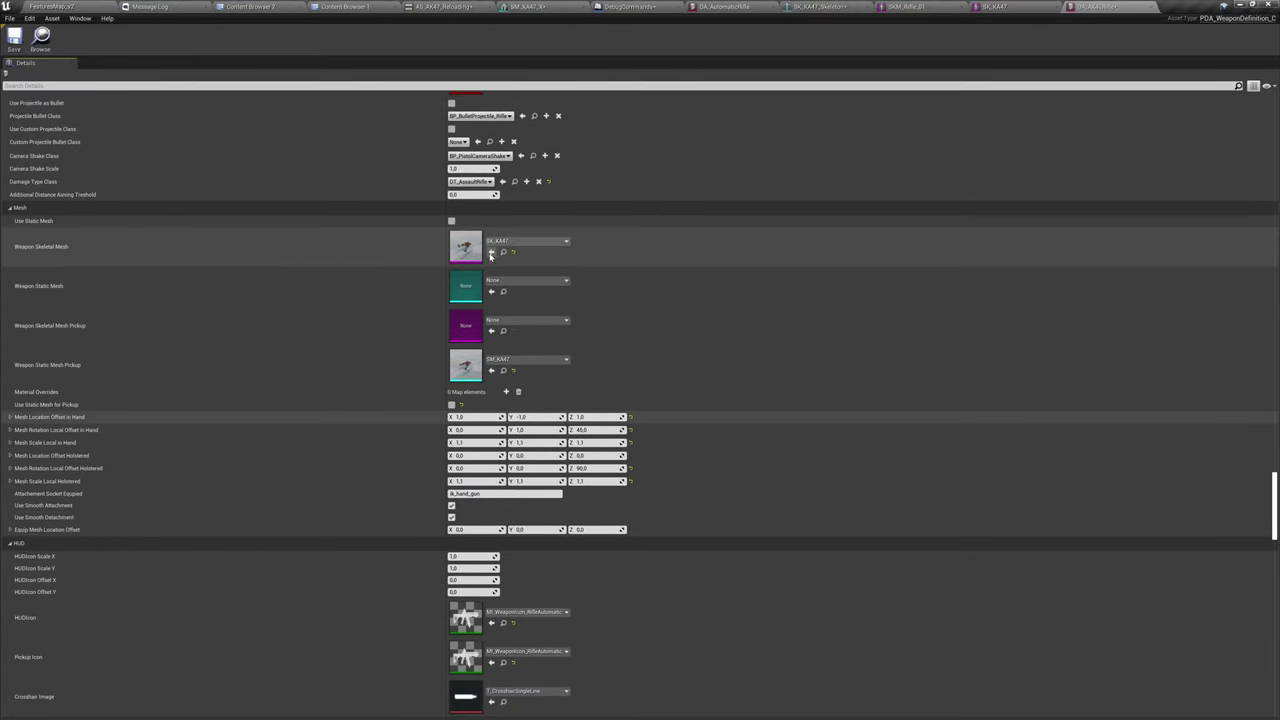
{"action": "right_click", "coordinate": [467, 327]}
{"action": "left_click", "coordinate": [488, 335]}
Clear the Weapon Static Mesh Pickup in DA_AK47Rifle and save the asset.
{"action": "scroll", "coordinate": [484, 347], "scroll_direction": "down", "scroll_amount": 15}
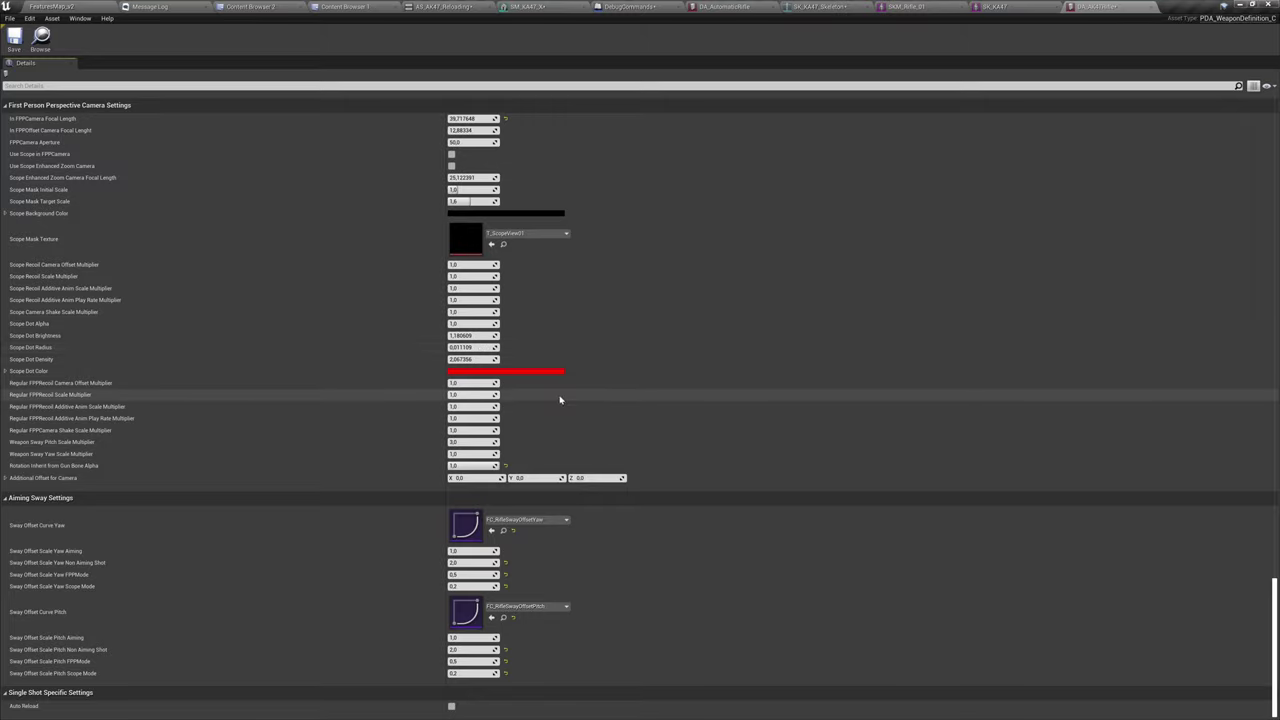
{"action": "scroll", "coordinate": [437, 246], "scroll_direction": "down", "scroll_amount": 2}
{"action": "scroll", "coordinate": [416, 354], "scroll_direction": "up", "scroll_amount": 2}
{"action": "scroll", "coordinate": [416, 354], "scroll_direction": "up", "scroll_amount": 10}
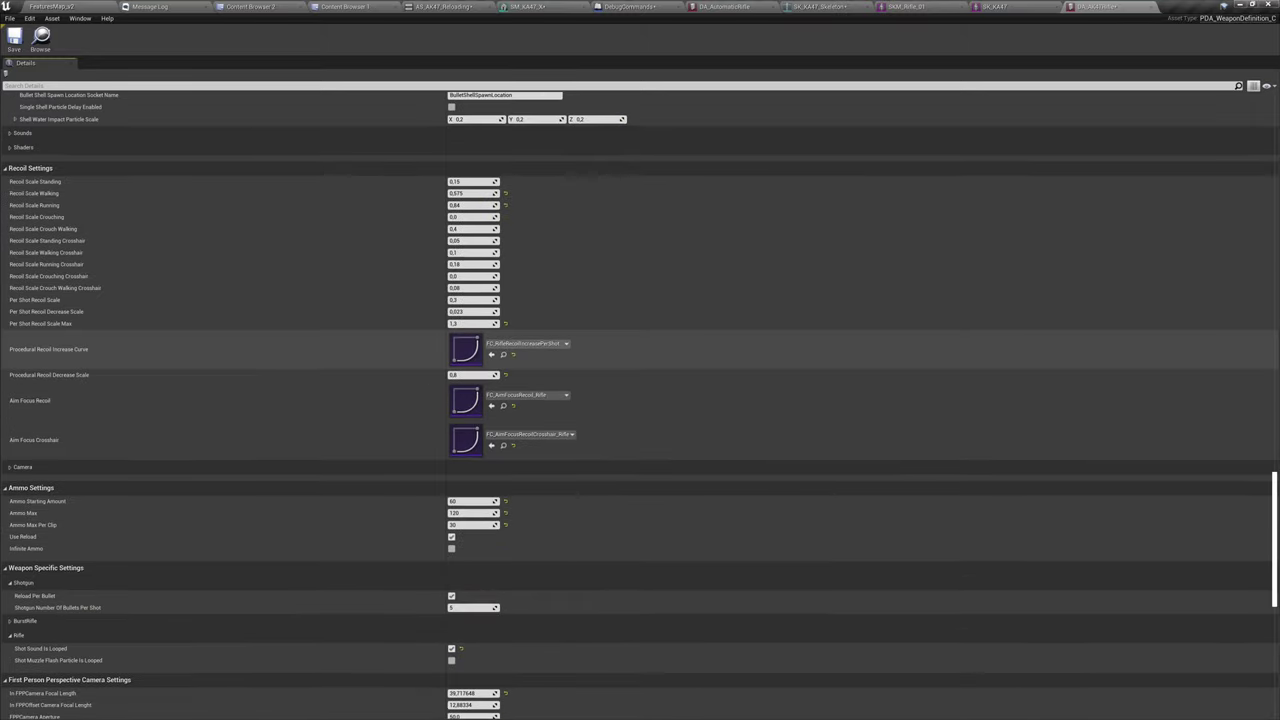
{"action": "scroll", "coordinate": [405, 551], "scroll_direction": "up", "scroll_amount": 14}
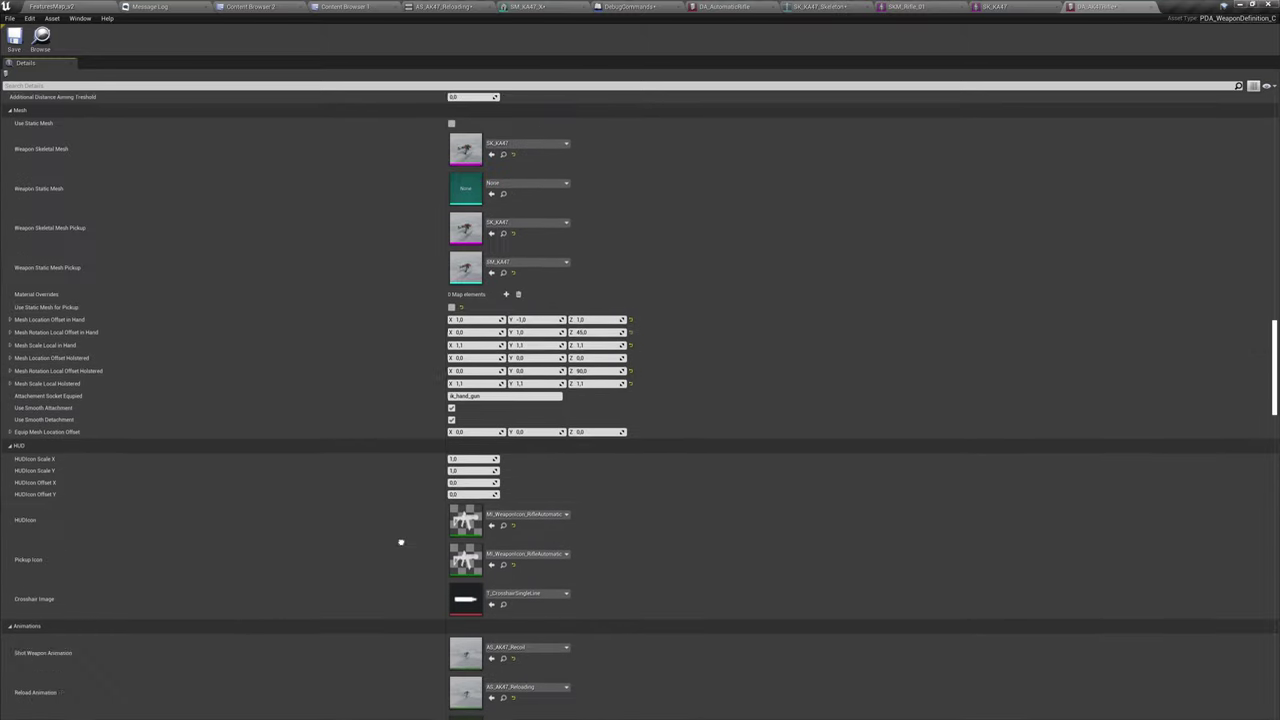
{"action": "scroll", "coordinate": [406, 171], "scroll_direction": "down", "scroll_amount": 5}
{"action": "right_click", "coordinate": [457, 497]}
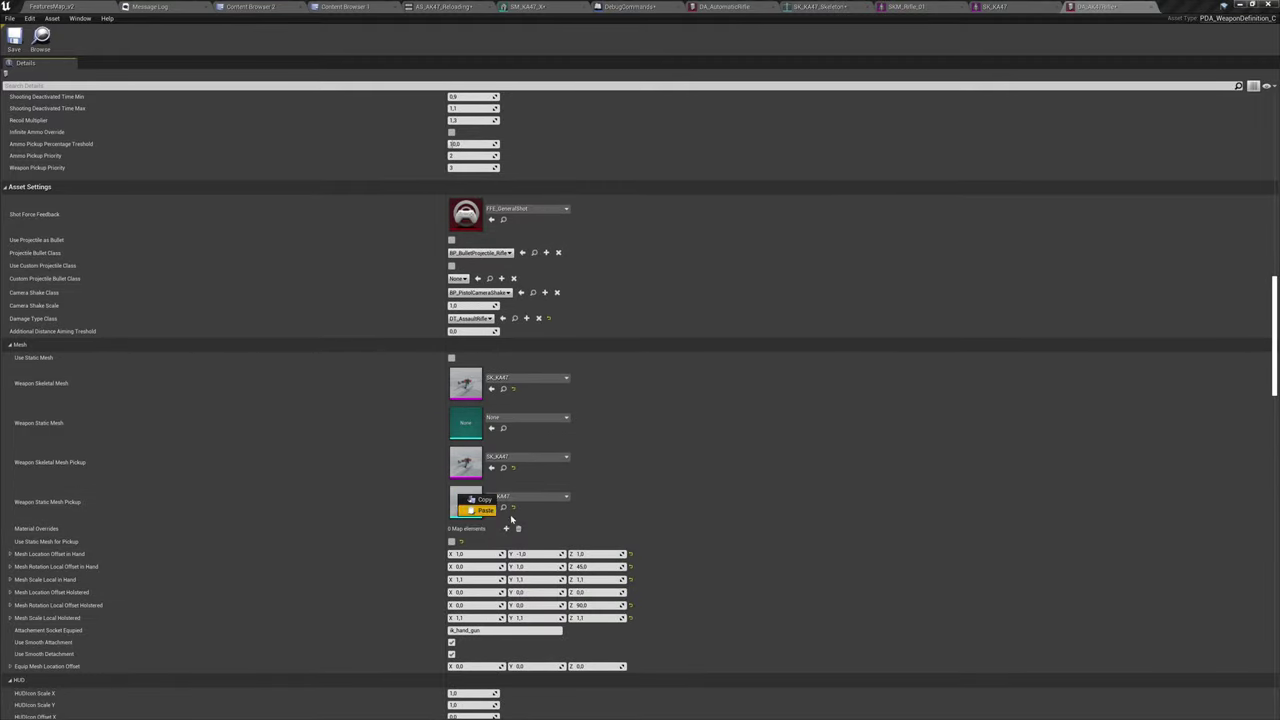
{"action": "left_click", "coordinate": [484, 511]}
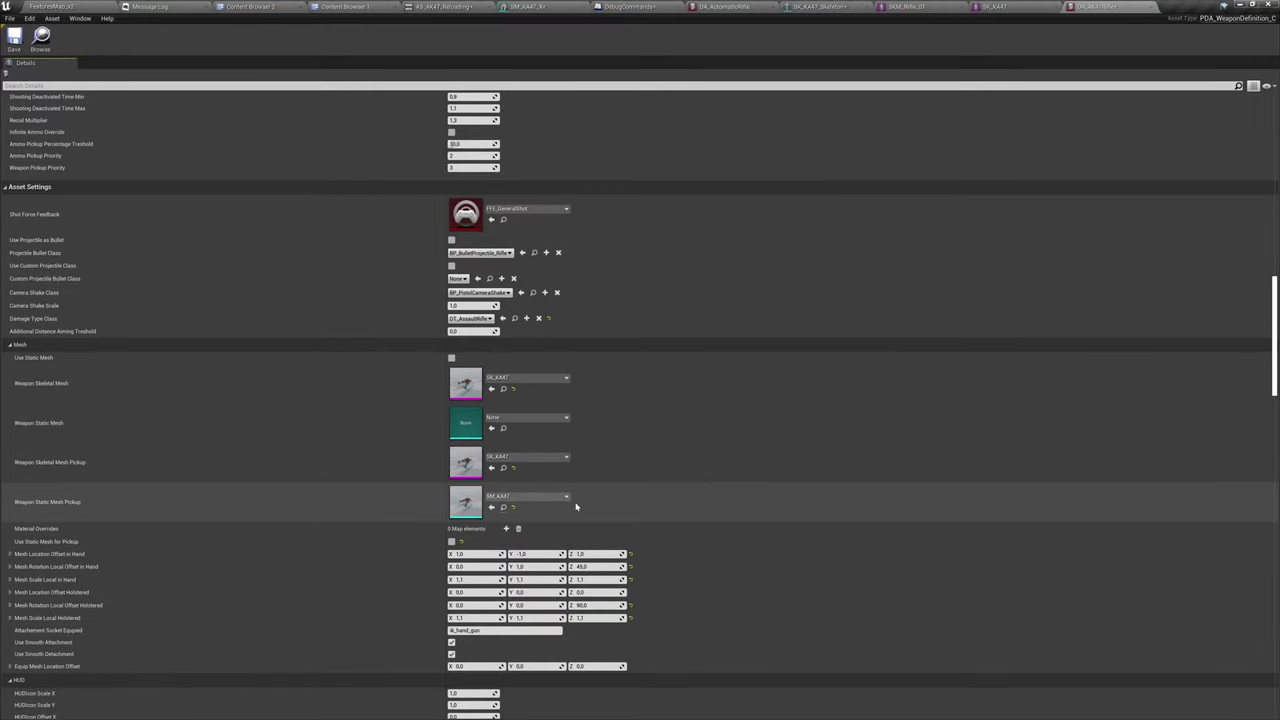
{"action": "left_click", "coordinate": [565, 497]}
{"action": "left_click", "coordinate": [523, 534]}
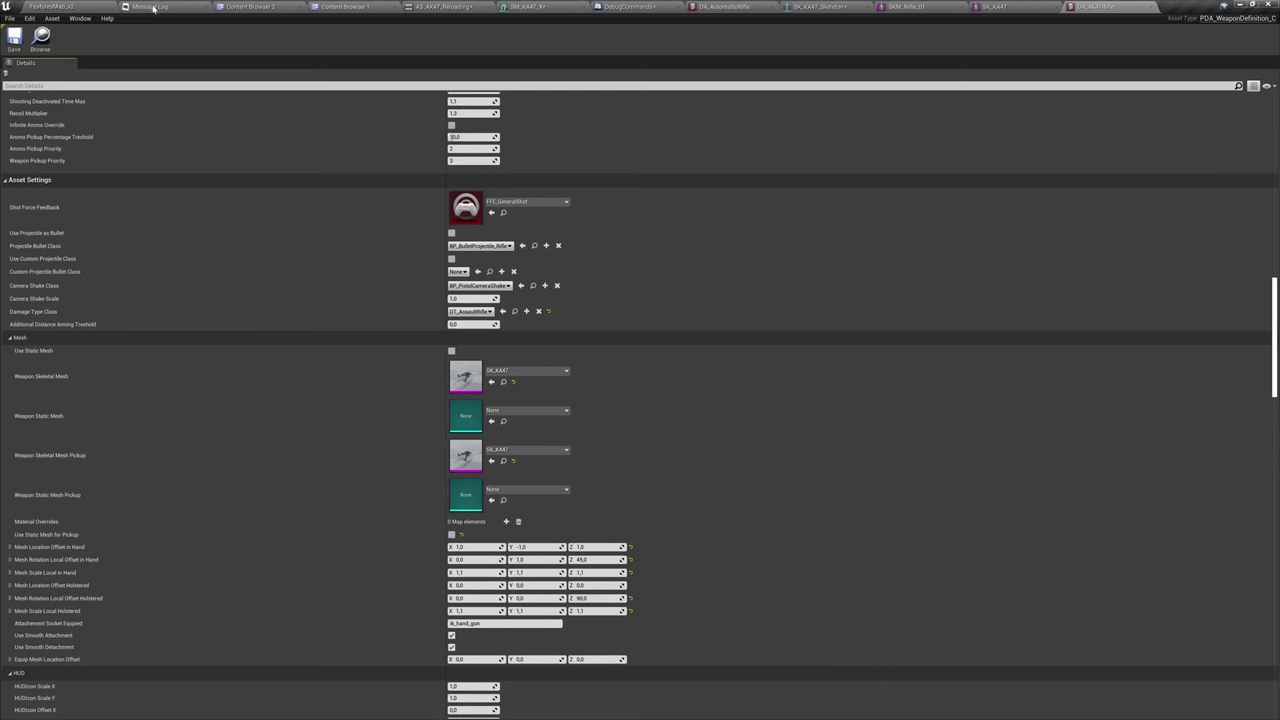
Back in FeaturesMap_v2, shift the AK-47 pickup to about X -1909, tilt it about 1.9°, and drop it to the floor.
{"action": "left_click", "coordinate": [73, 6]}
{"action": "right_click_drag", "start_coordinate": [565, 384], "coordinate": [569, 396]}
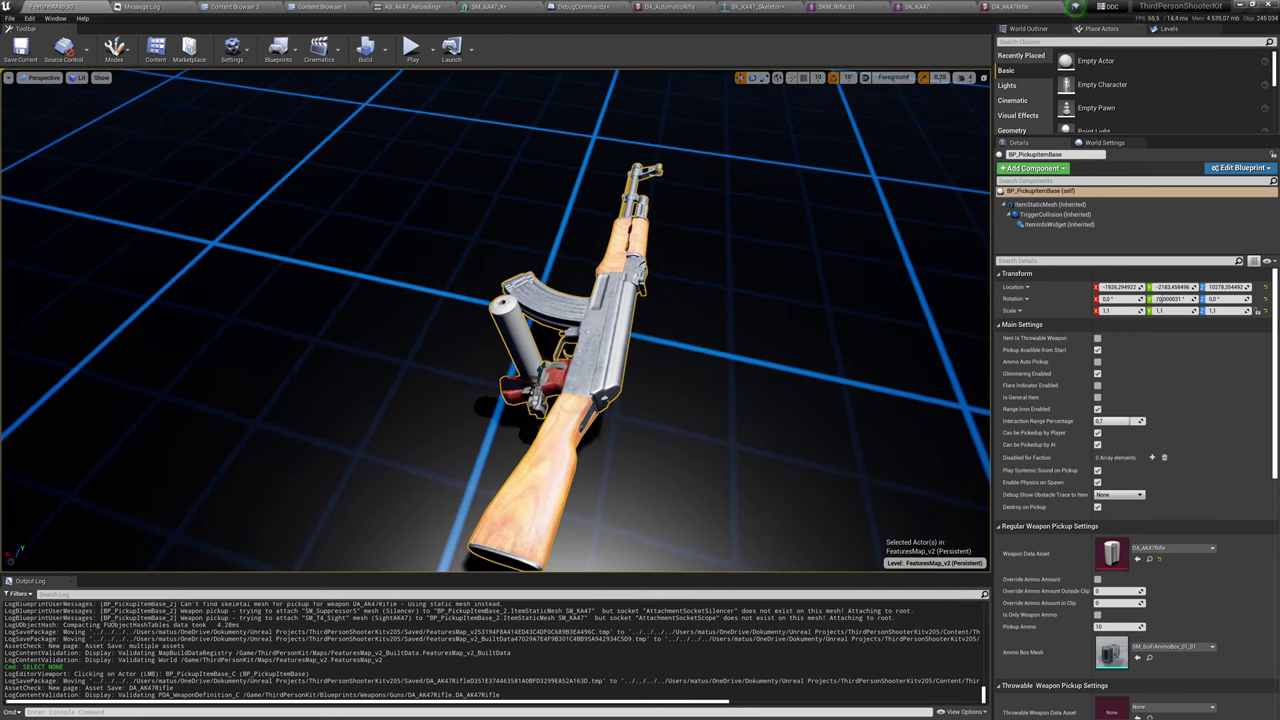
{"action": "left_click_drag", "start_coordinate": [521, 366], "coordinate": [335, 290]}
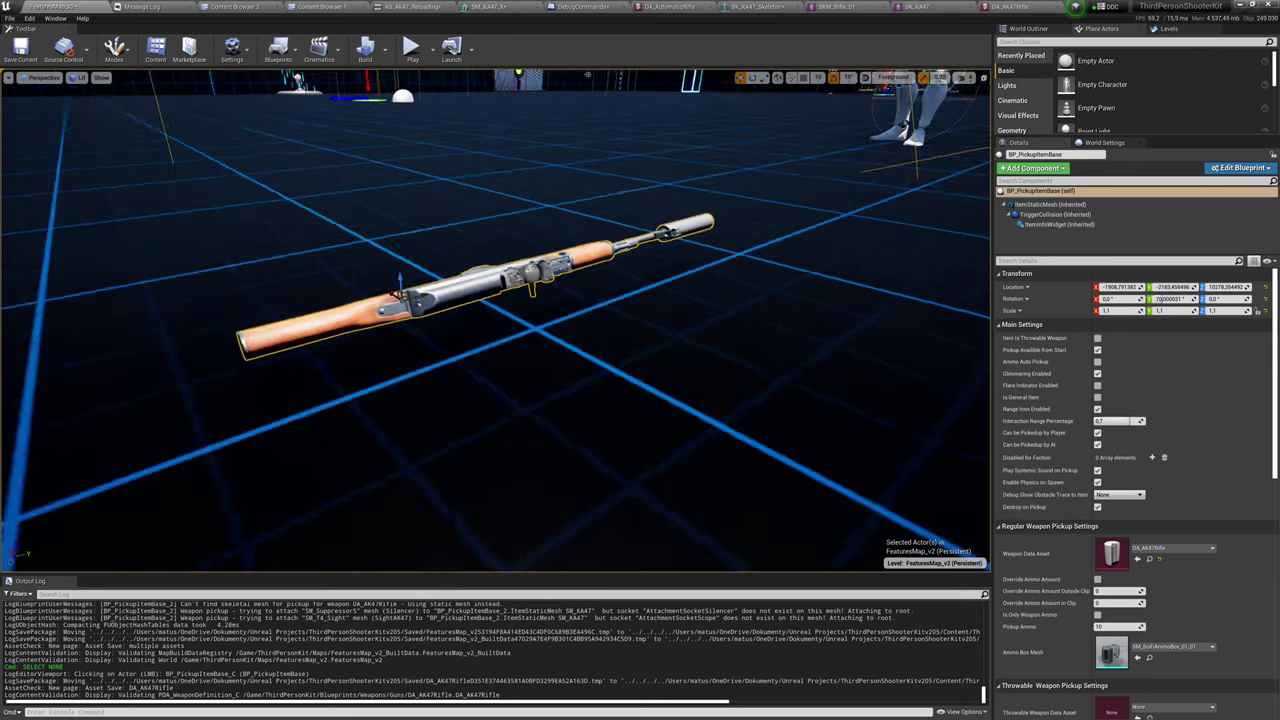
{"action": "left_click_drag", "start_coordinate": [560, 290], "coordinate": [640, 292], "text": "alt"}
{"action": "left_click_drag", "start_coordinate": [473, 296], "coordinate": [440, 308]}
{"action": "key", "text": "End"}
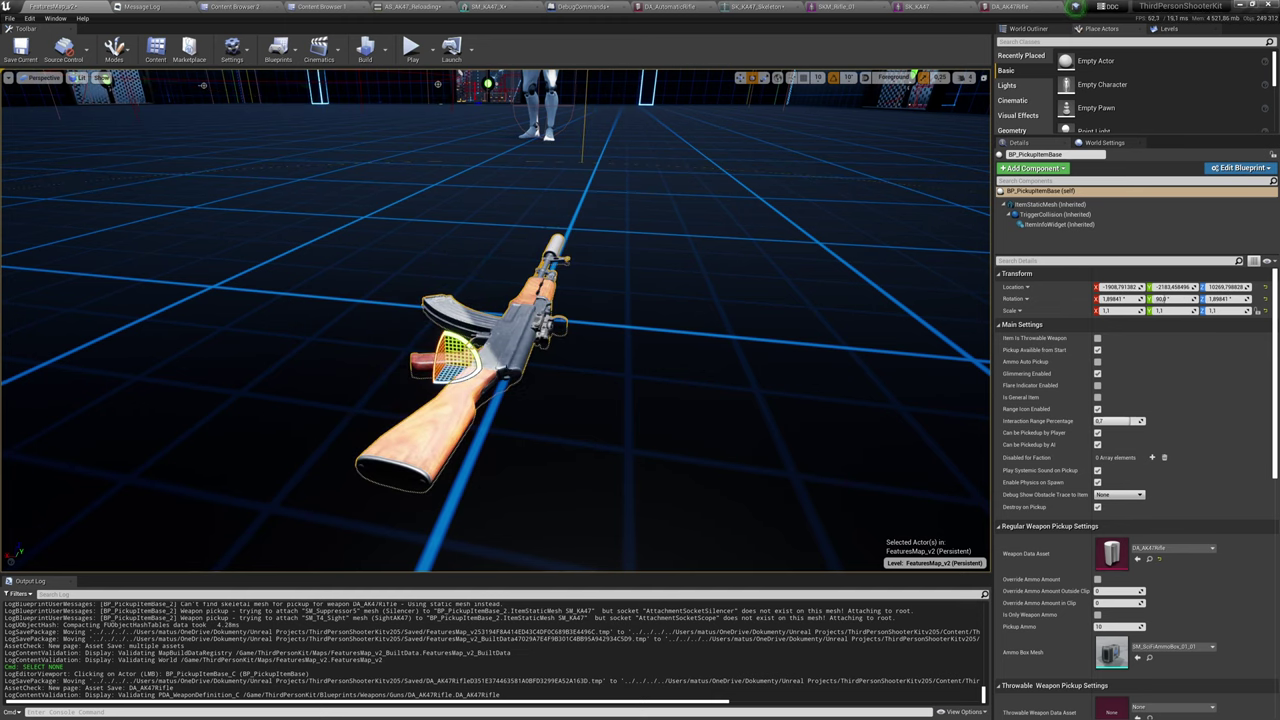
Raise the AK-47 pickup slightly off the floor to a Z location of about 10273.
{"action": "key", "text": "d"}
{"action": "right_click_drag", "start_coordinate": [560, 300], "coordinate": [260, 298]}
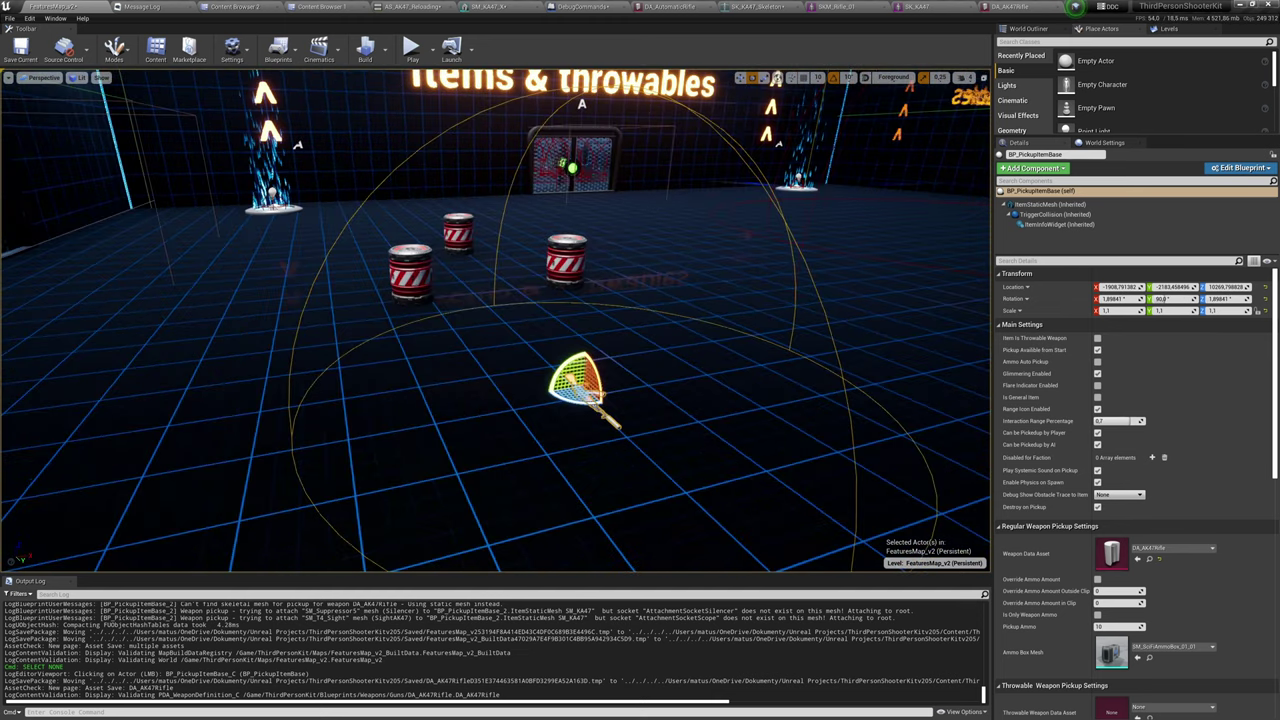
{"action": "key", "text": "f"}
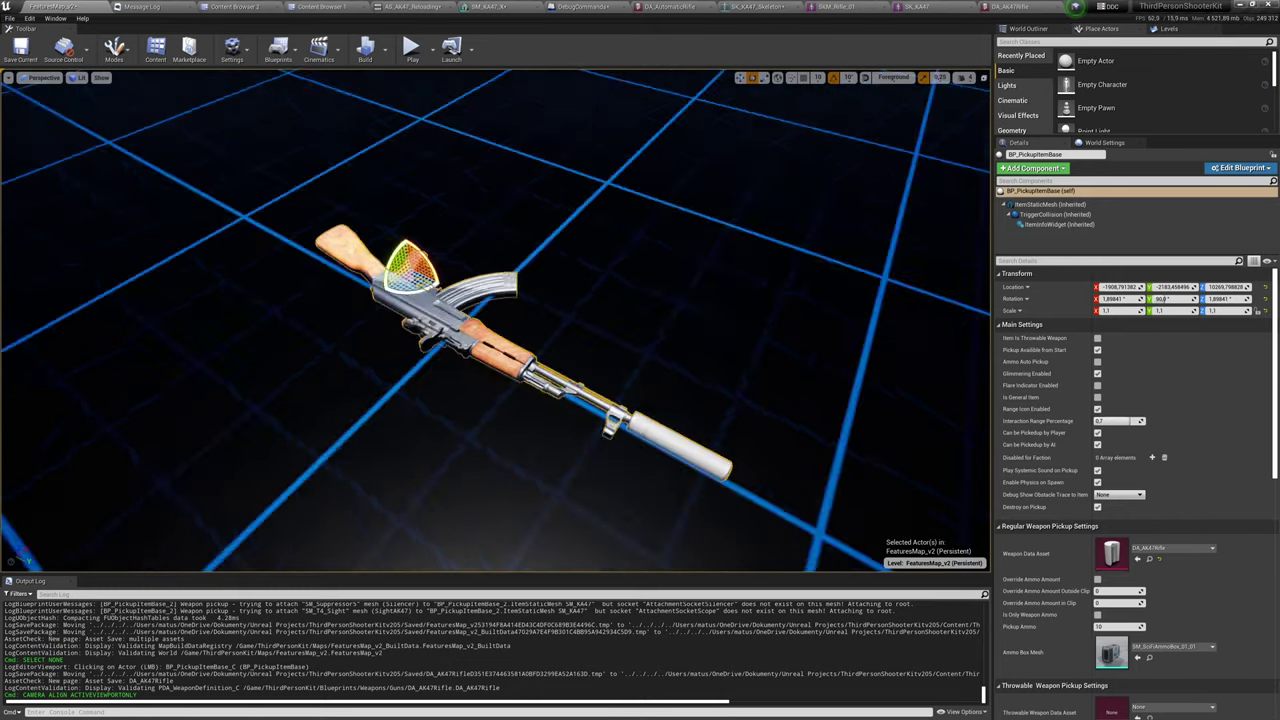
{"action": "left_click_drag", "start_coordinate": [500, 340], "coordinate": [640, 250], "text": "alt"}
{"action": "left_click_drag", "start_coordinate": [470, 300], "coordinate": [465, 285], "text": "alt"}
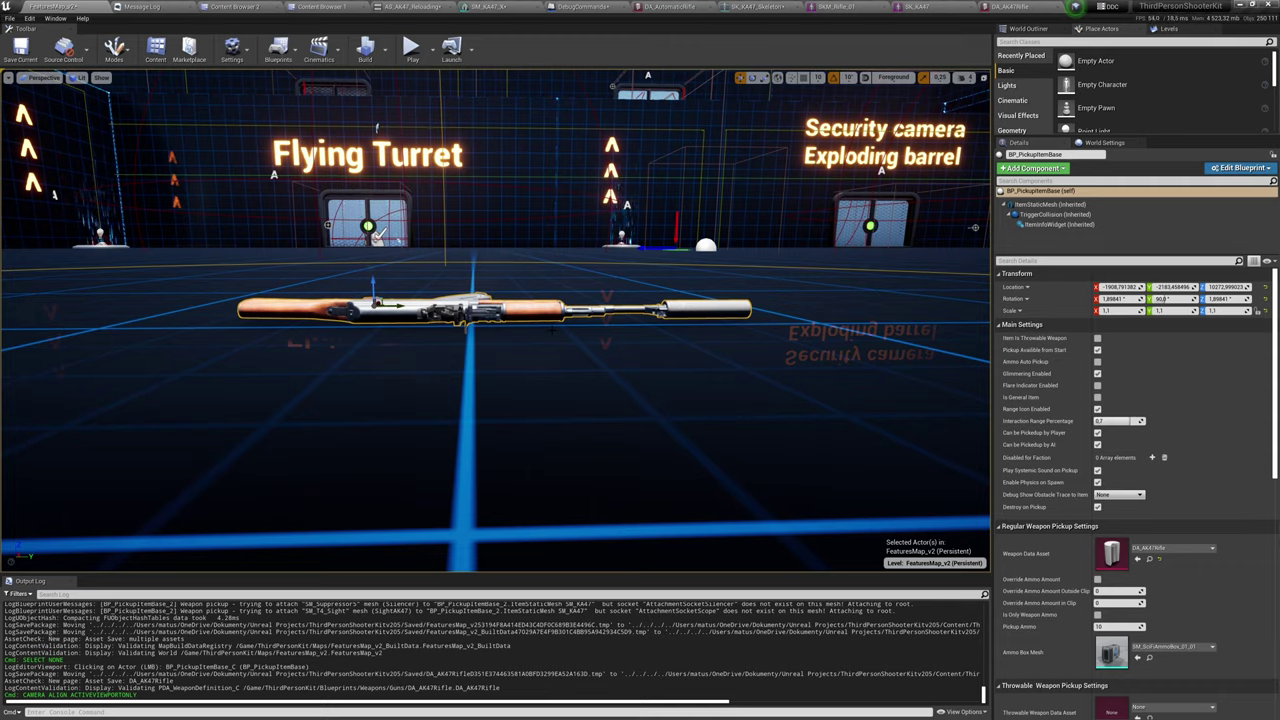
{"action": "left_click_drag", "start_coordinate": [552, 330], "coordinate": [405, 420], "text": "alt"}
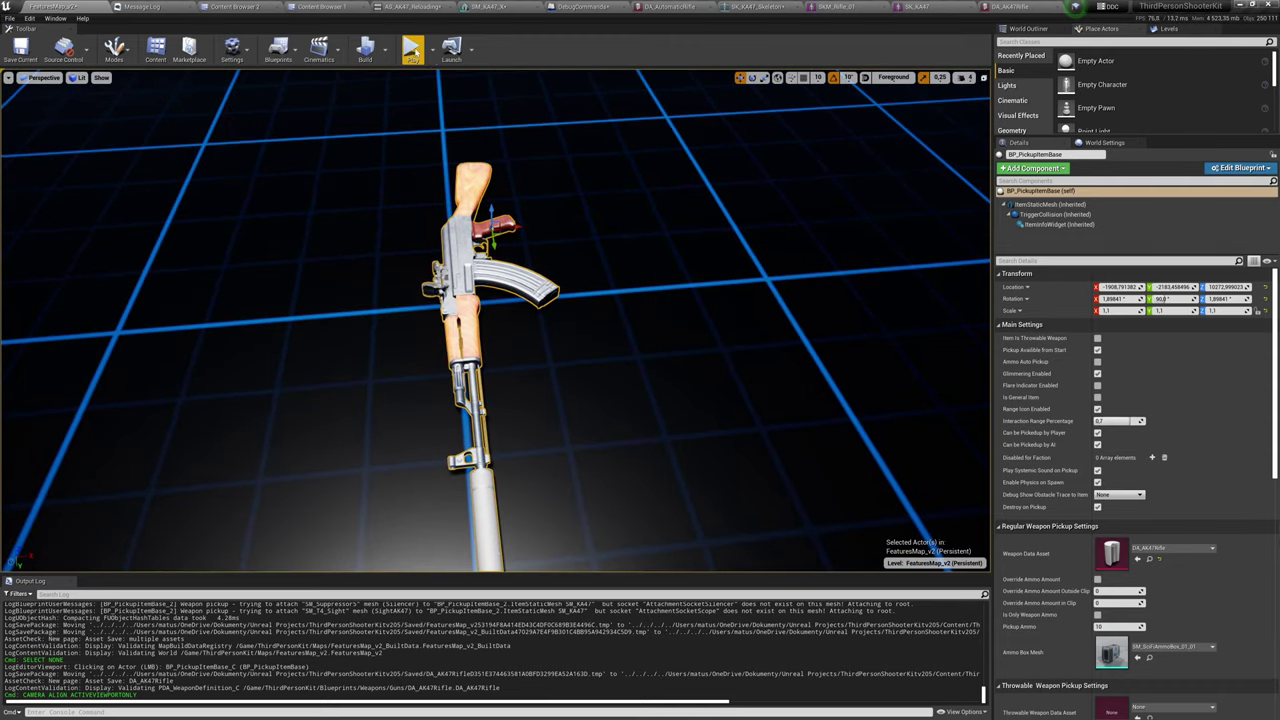
Play the level, walk to the AK-47 pickup, fire, collect the pickup for ammo, fire again, and stop the session.
{"action": "key", "text": "alt+p"}
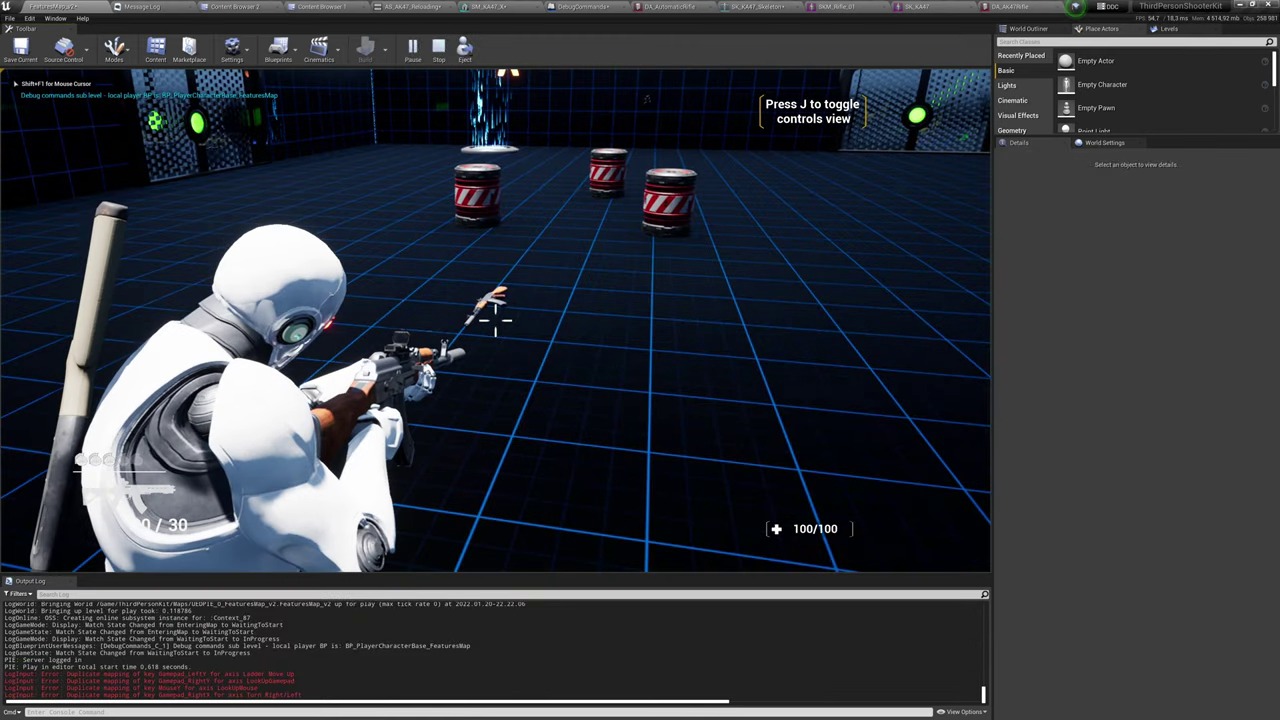
{"action": "key", "text": "w"}
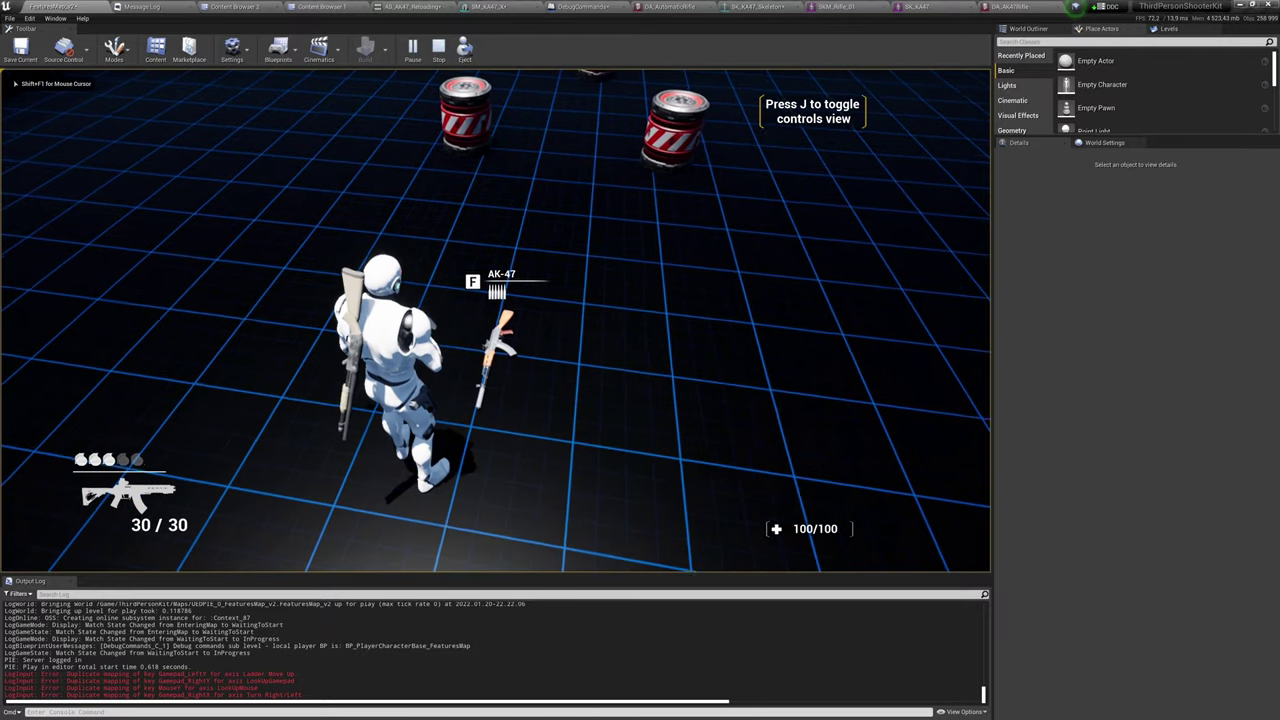
{"action": "right_click", "coordinate": [496, 321]}
{"action": "left_click", "coordinate": [496, 321]}
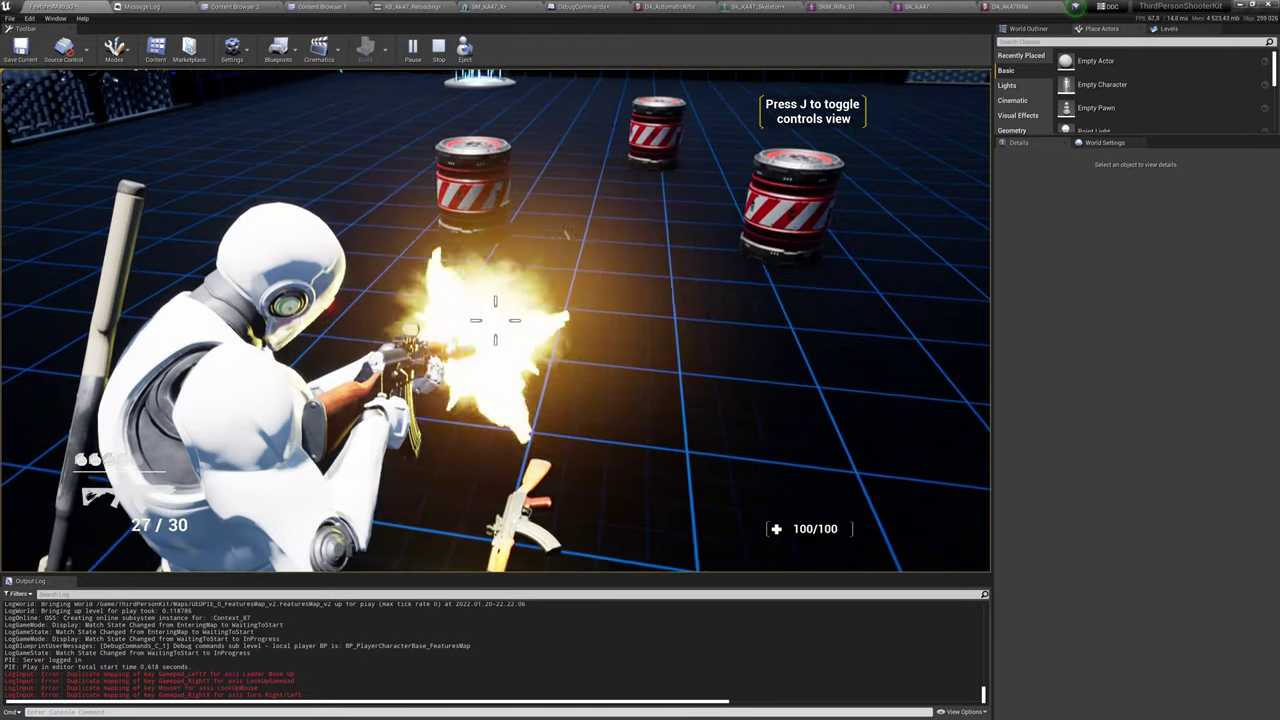
{"action": "key", "text": "f"}
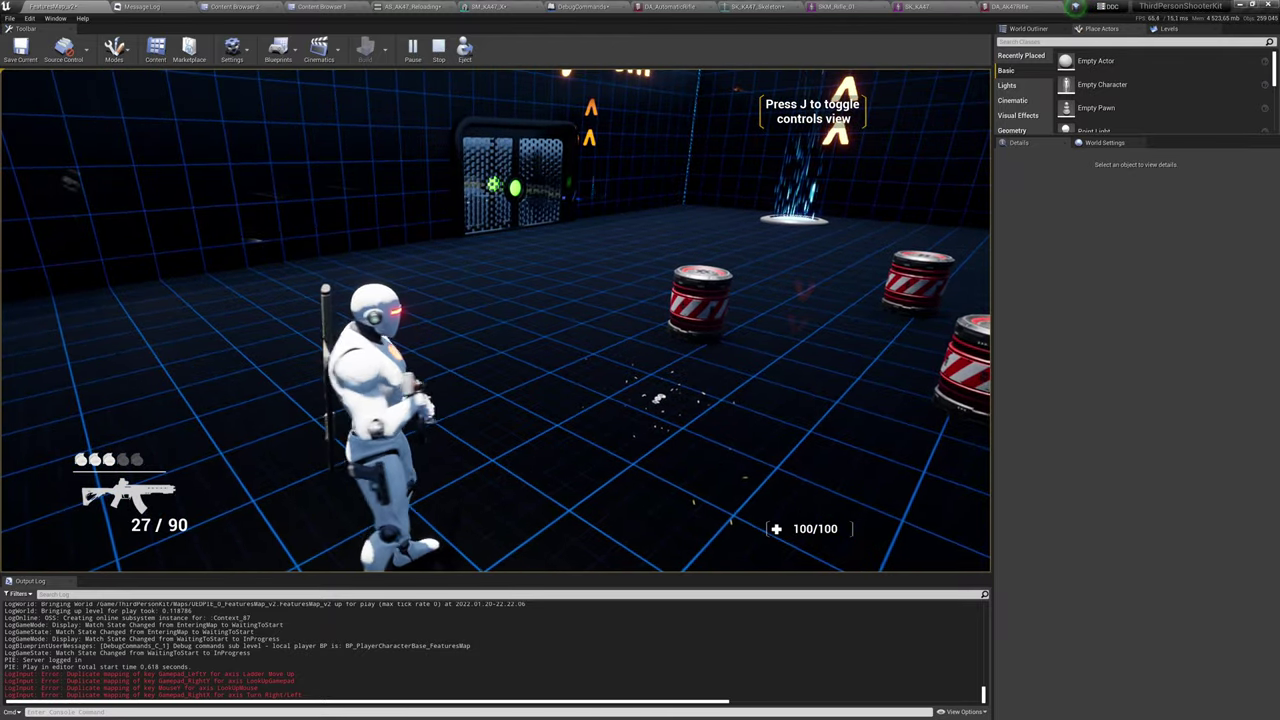
{"action": "right_click", "coordinate": [496, 321]}
{"action": "left_click", "coordinate": [496, 321]}
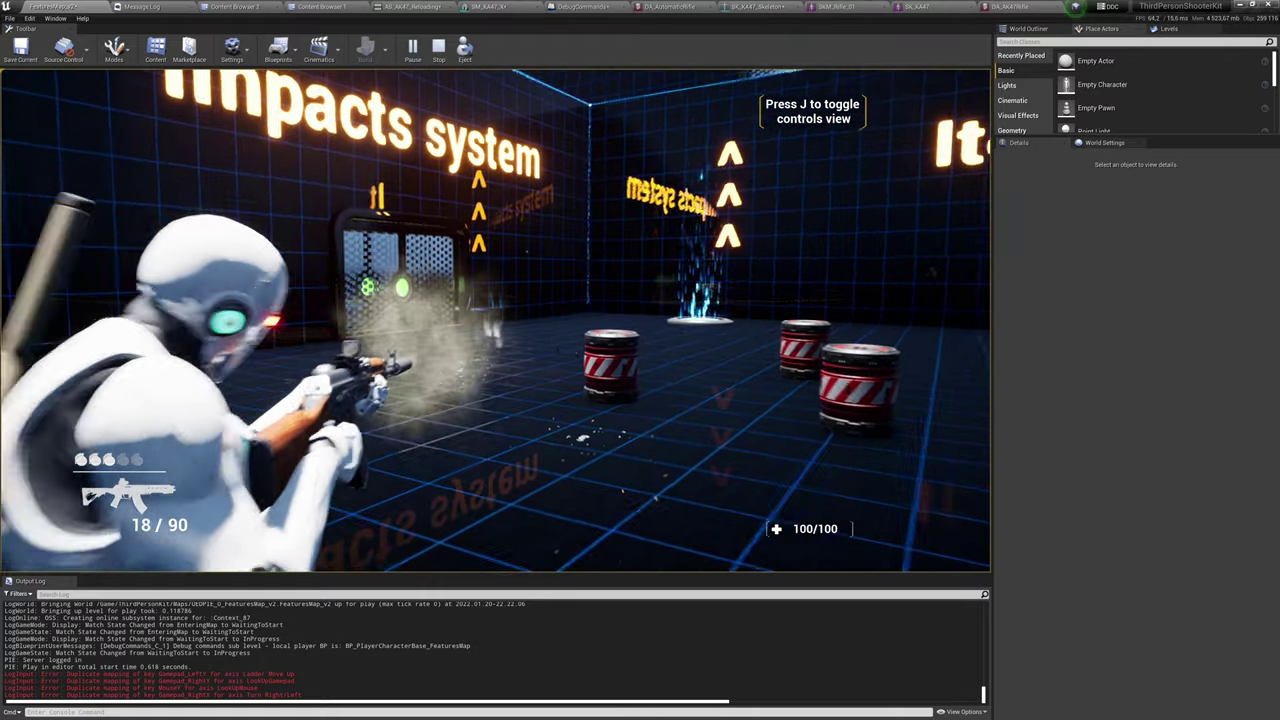
{"action": "key", "text": "Escape"}
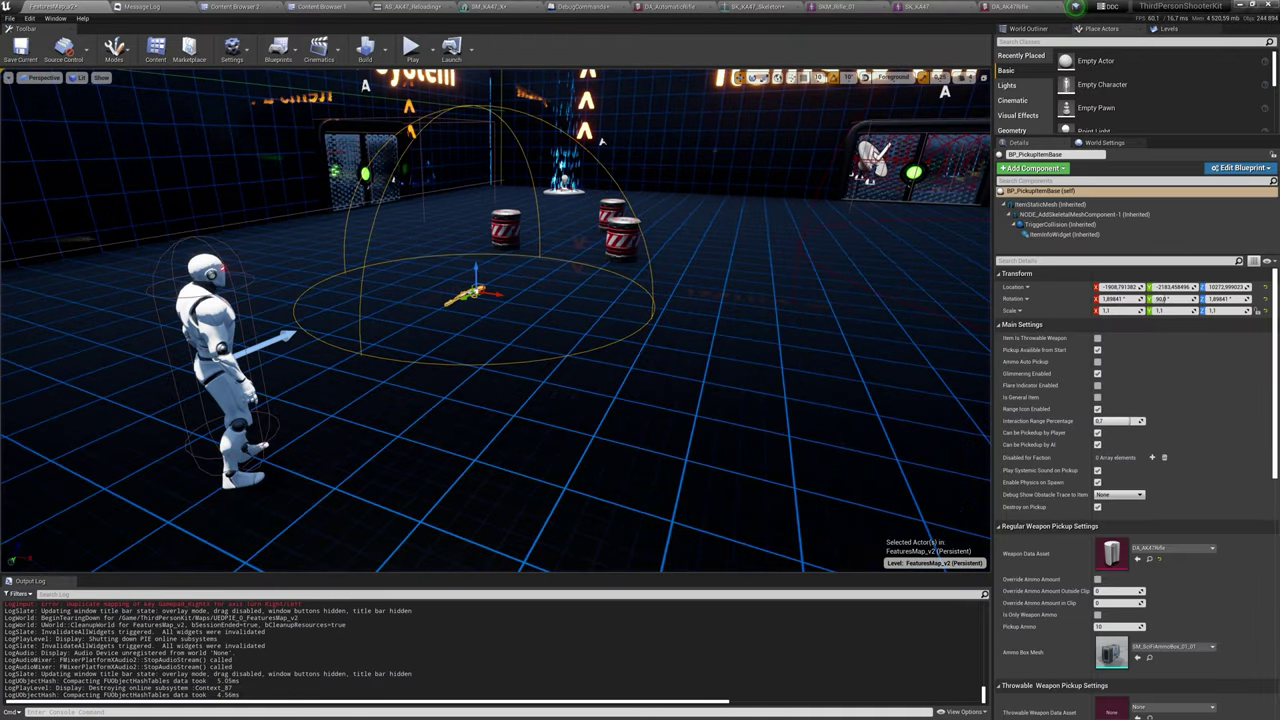
Filter the player character's details for "wea", clear Initial Weapon Loadout Slot 02, and deselect the character.
{"action": "left_click", "coordinate": [290, 345]}
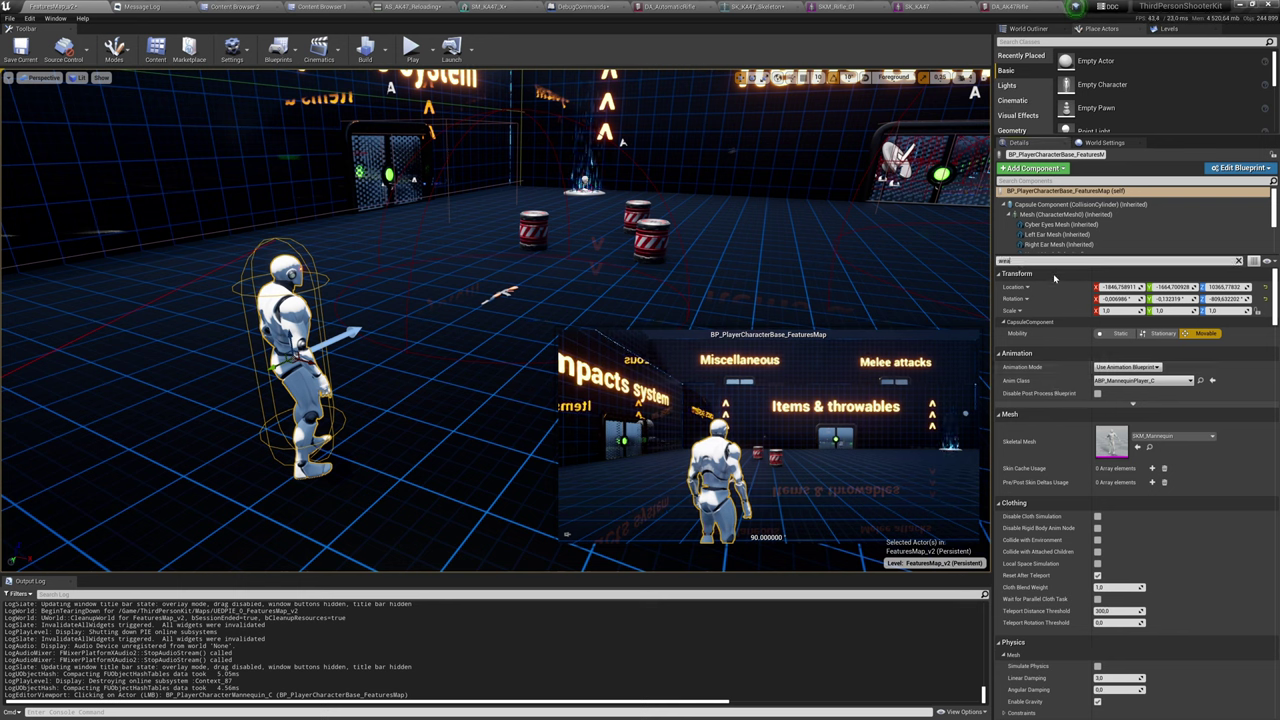
{"action": "left_click", "coordinate": [1172, 452]}
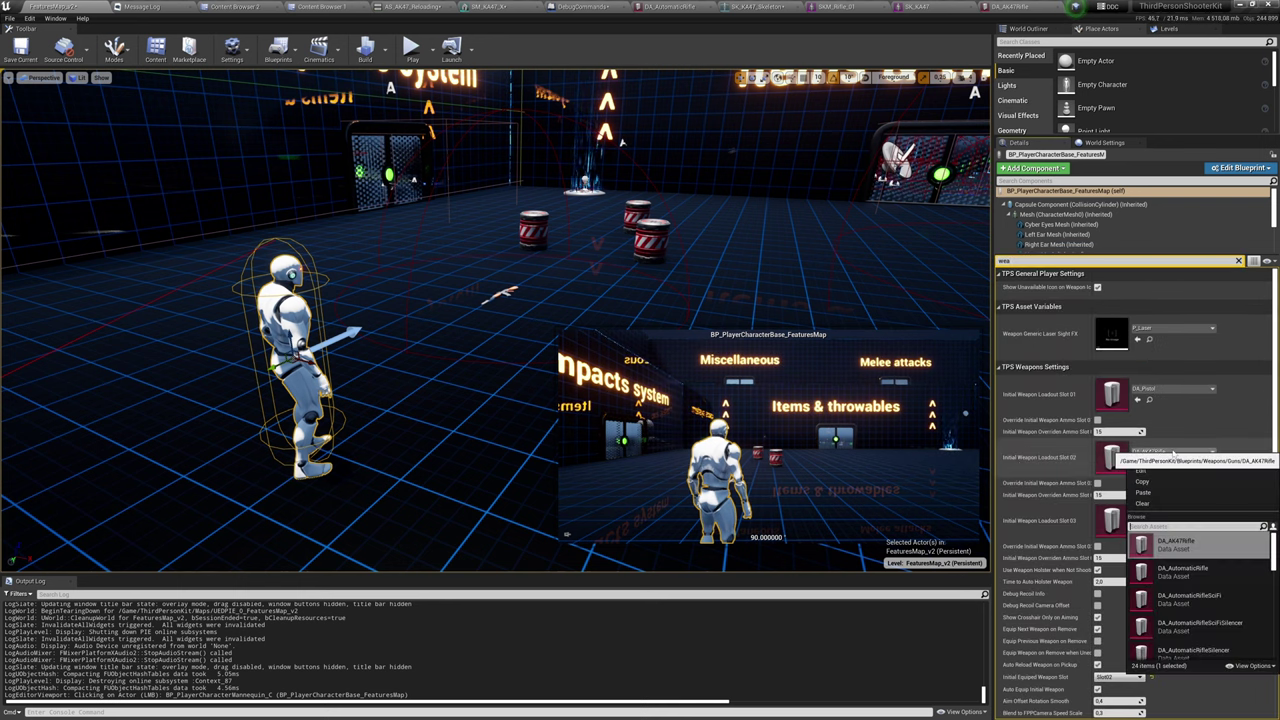
{"action": "left_click", "coordinate": [1163, 507]}
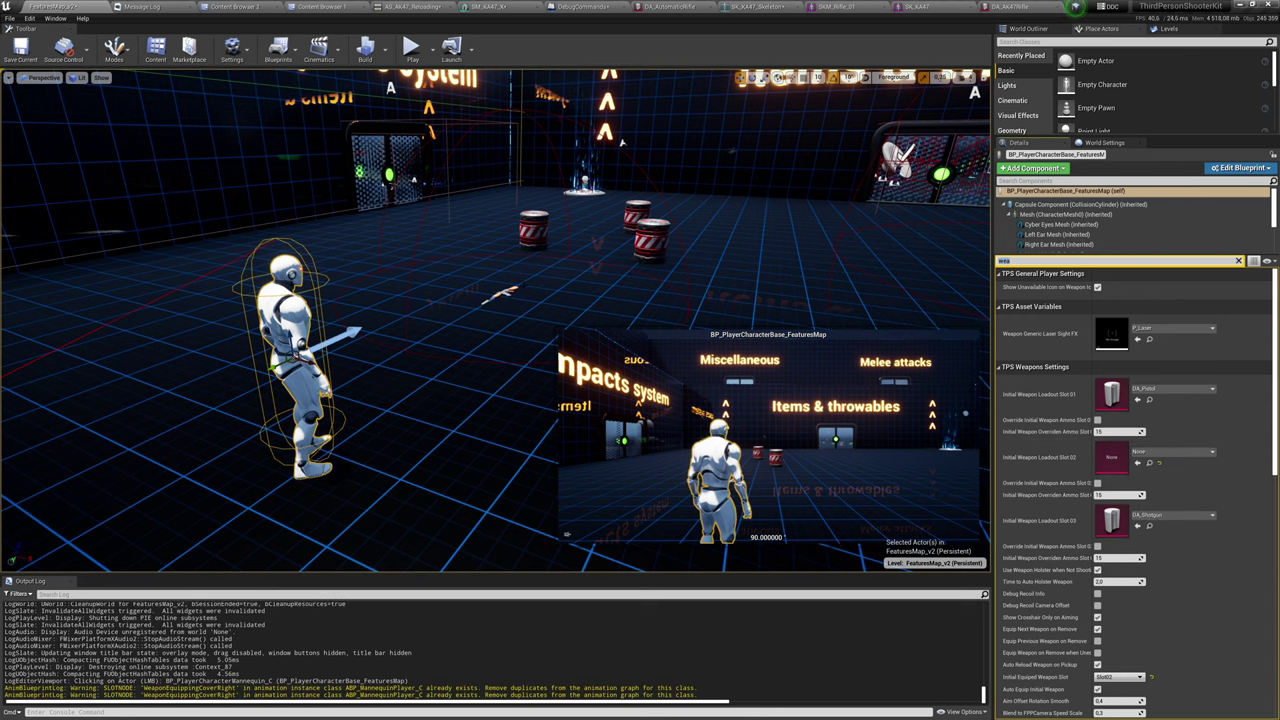
{"action": "right_click_drag", "start_coordinate": [526, 288], "coordinate": [602, 222]}
{"action": "key", "text": "Escape"}
Play the level without a starting rifle, pick up the AK-47 from the floor, and fire it at the barrels.
{"action": "key", "text": "alt+p"}
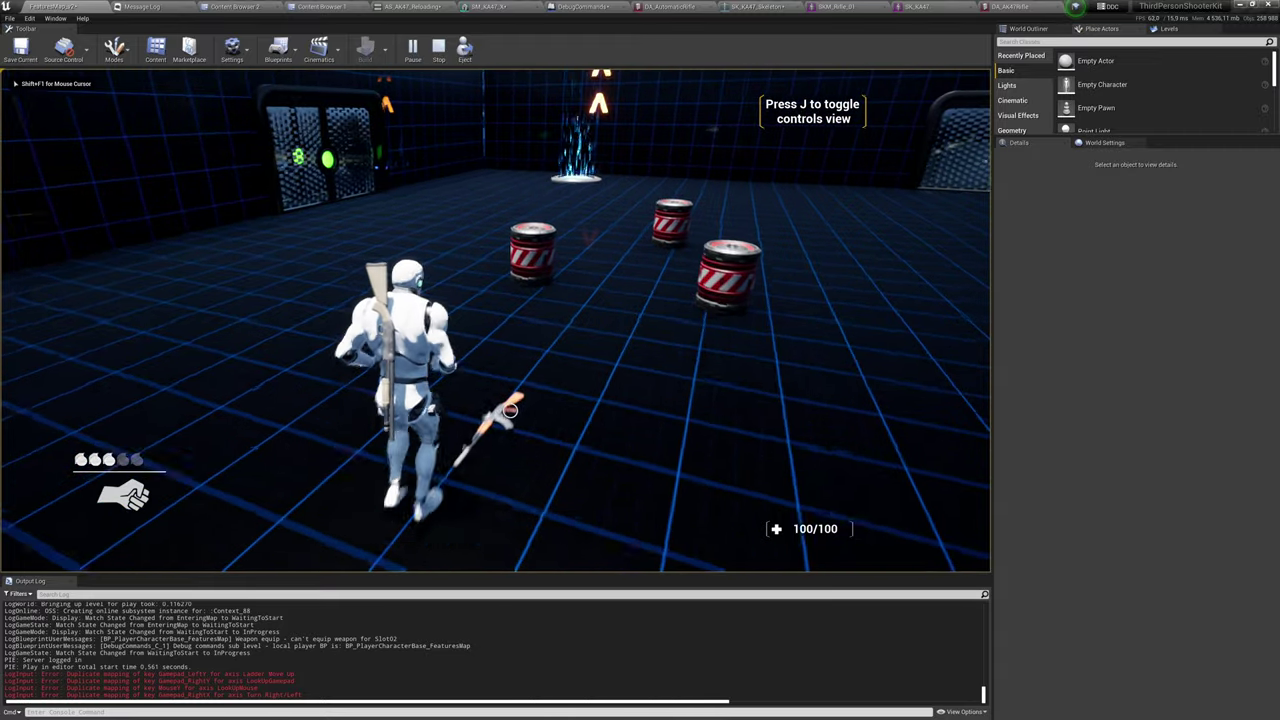
{"action": "key", "text": "f"}
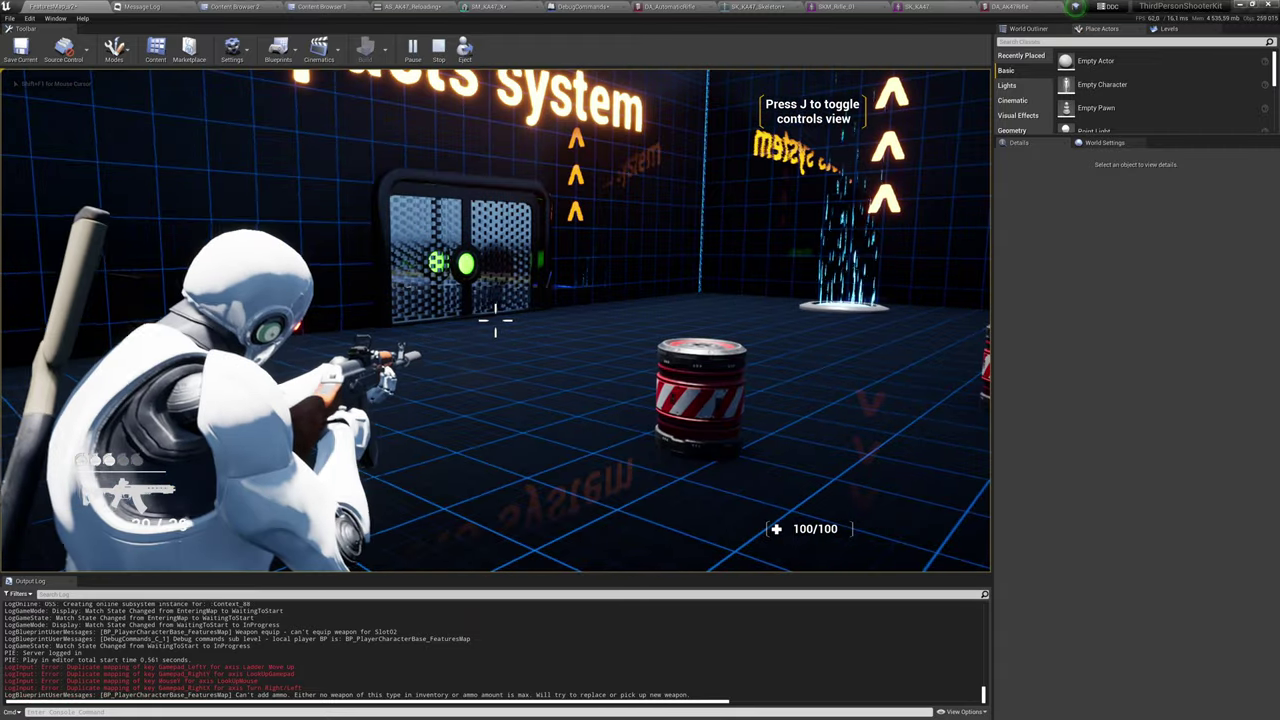
{"action": "left_click", "coordinate": [495, 320]}
{"action": "mouse_move", "coordinate": [495, 320]}
{"action": "left_mouse_down"}
{"action": "mouse_move", "coordinate": [700, 320]}
{"action": "mouse_move", "coordinate": [495, 320]}
{"action": "left_mouse_up"}
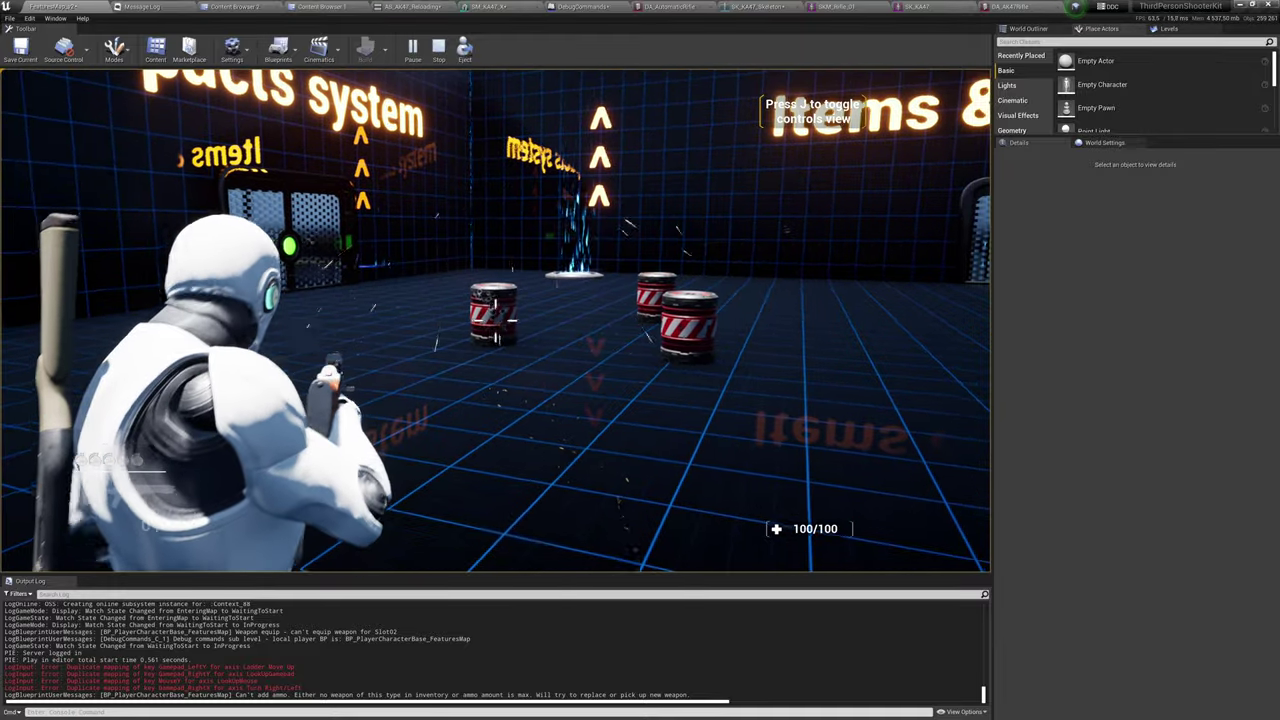
{"action": "left_click", "coordinate": [495, 320]}
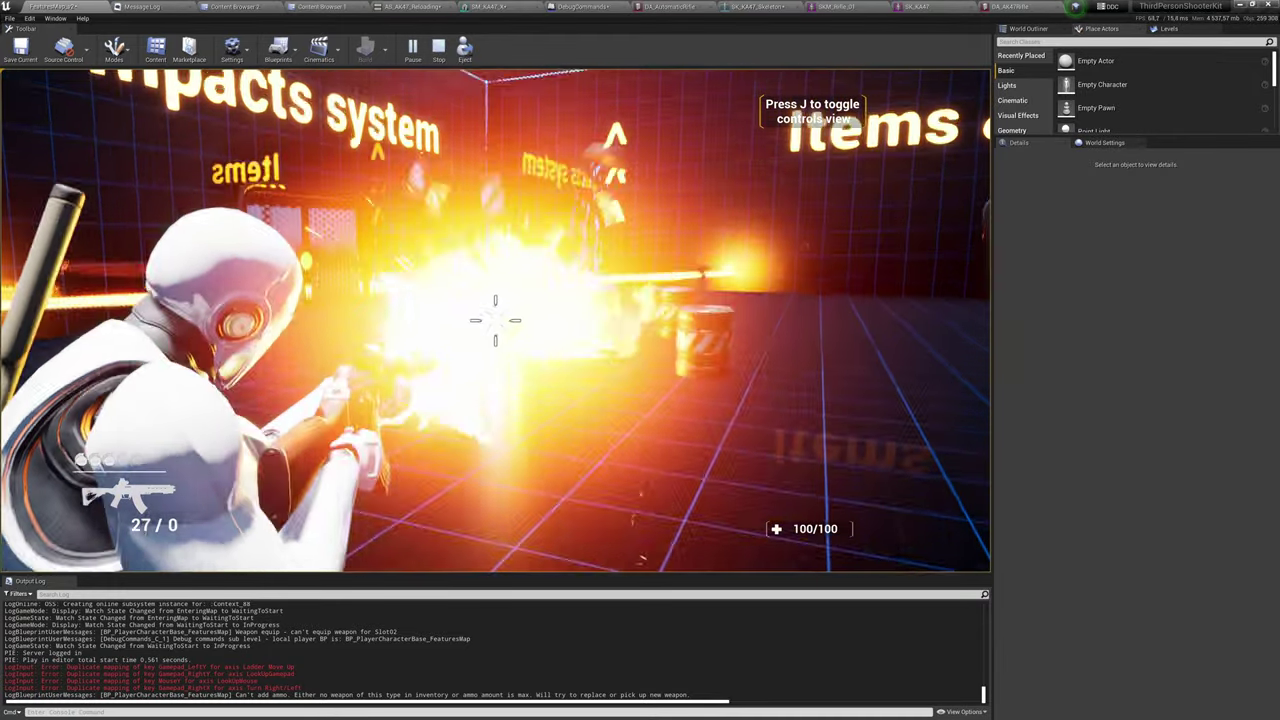